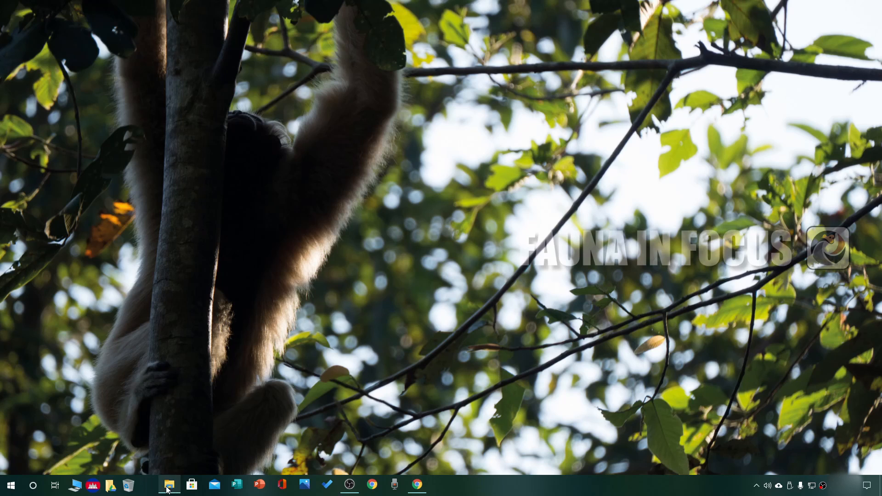
# - Find and launch the Windows Video Editor app
pyautogui.press('super')
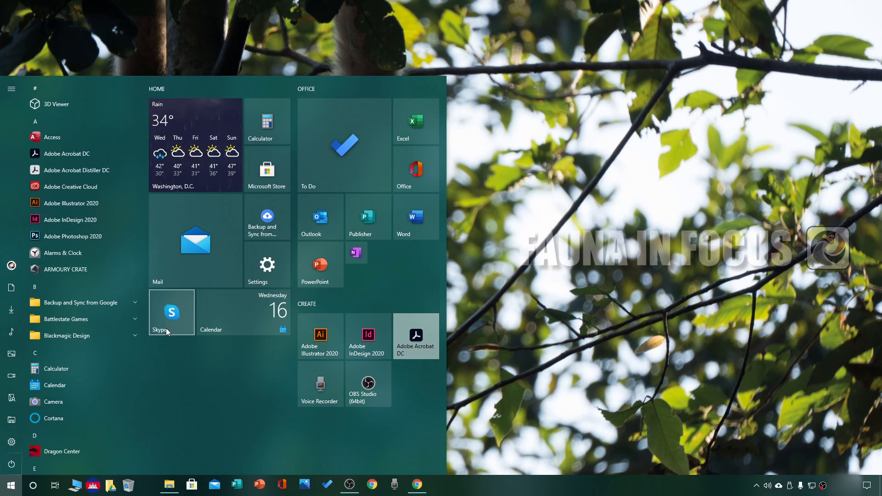
pyautogui.write('video')
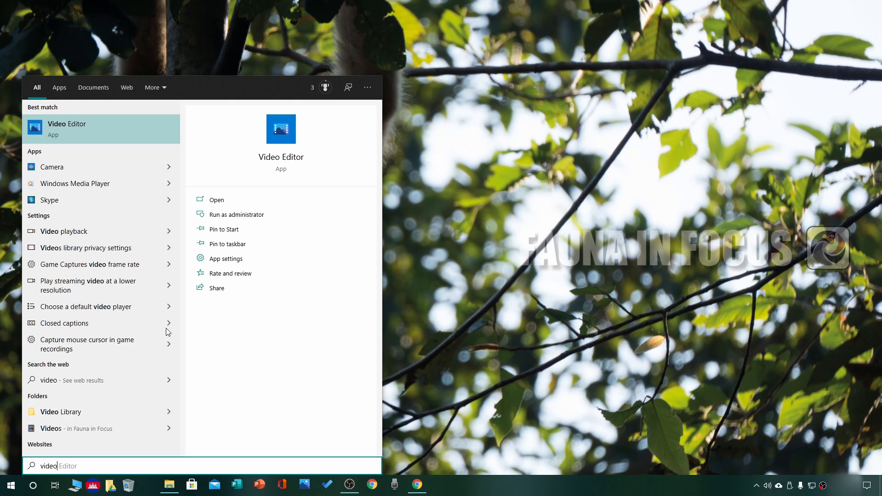
pyautogui.press('Return')
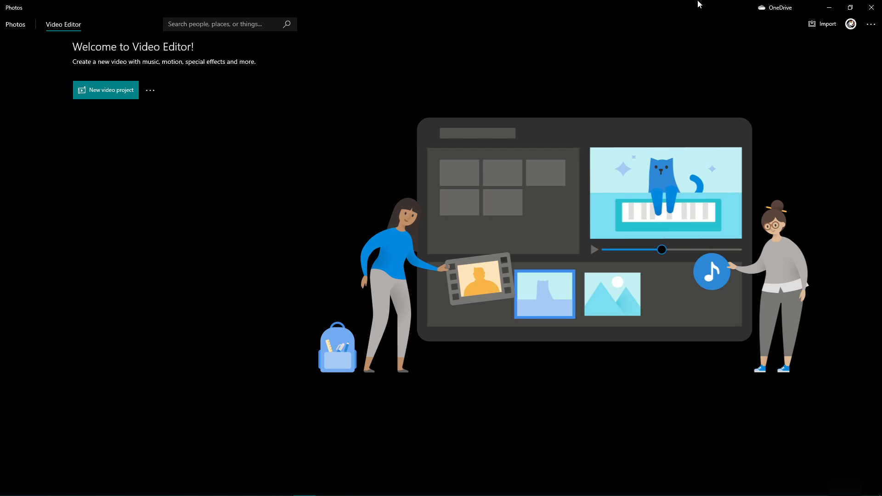
# - Create a new video project named "Test Video 1"
pyautogui.click(111, 93)
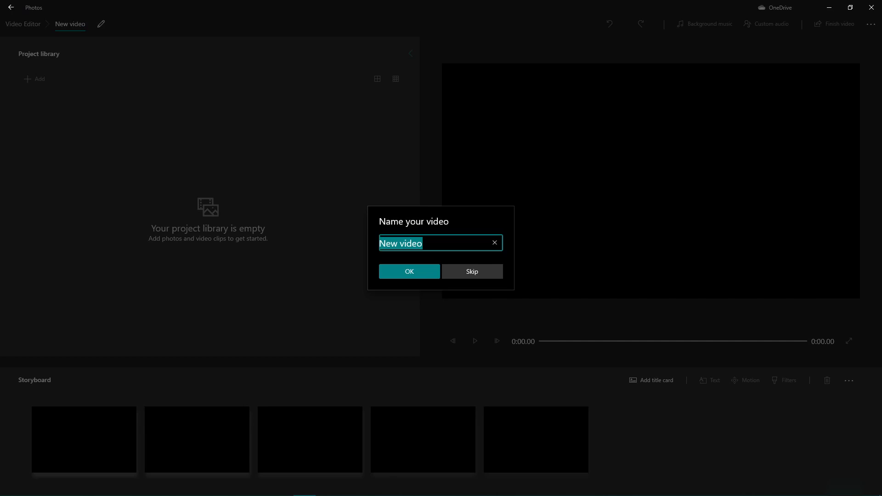
pyautogui.write('Test Video ')
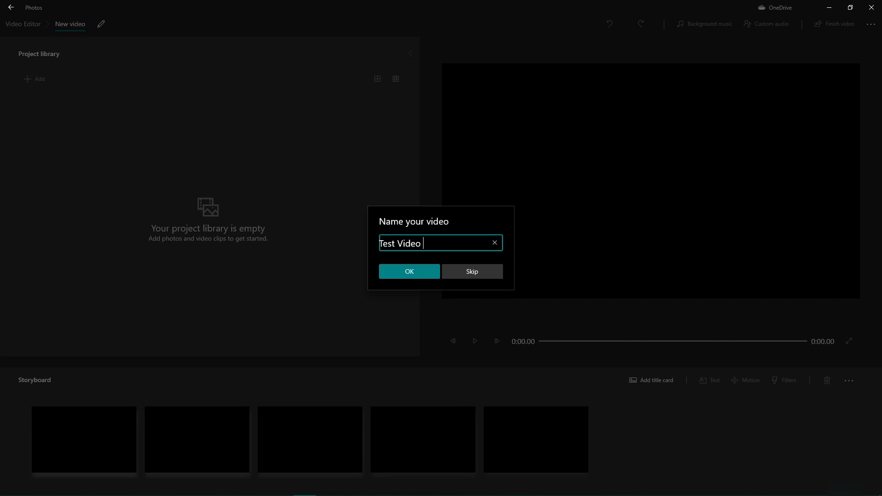
pyautogui.write('1')
pyautogui.press('Return')
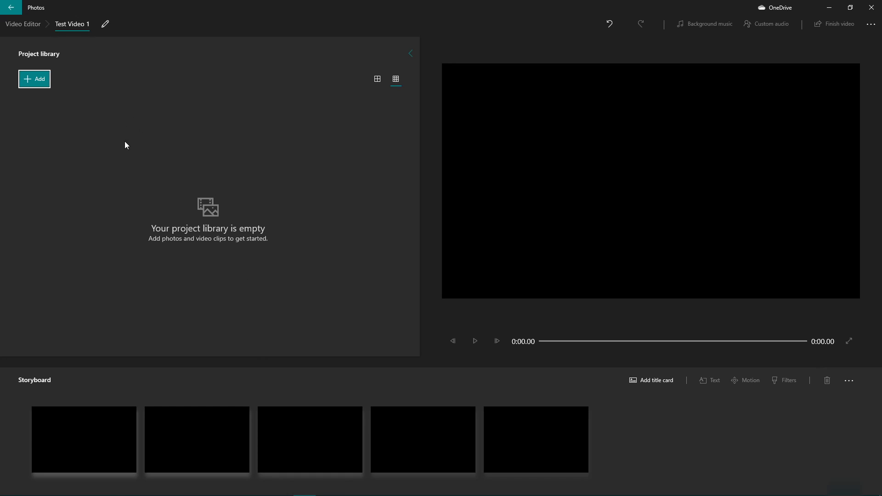
# - View the project's rename dialog, leave it without changes, and dismiss the Microsoft Store notification
pyautogui.click(105, 24)
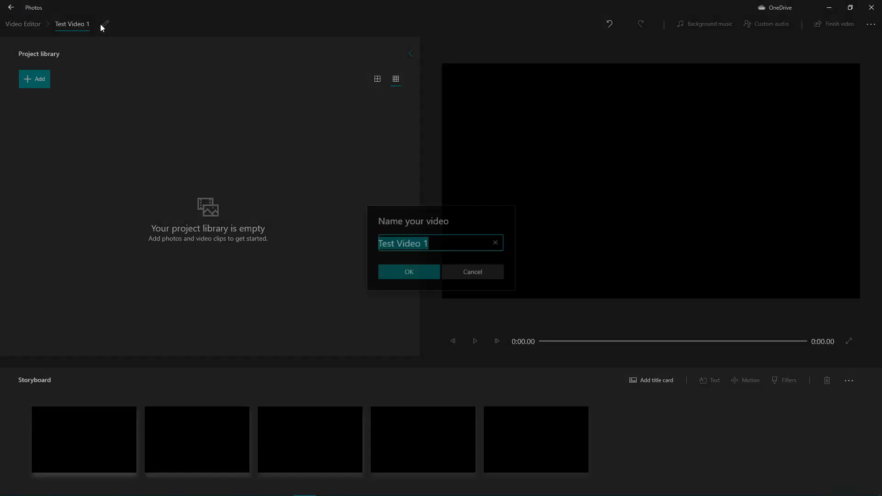
pyautogui.click(467, 271)
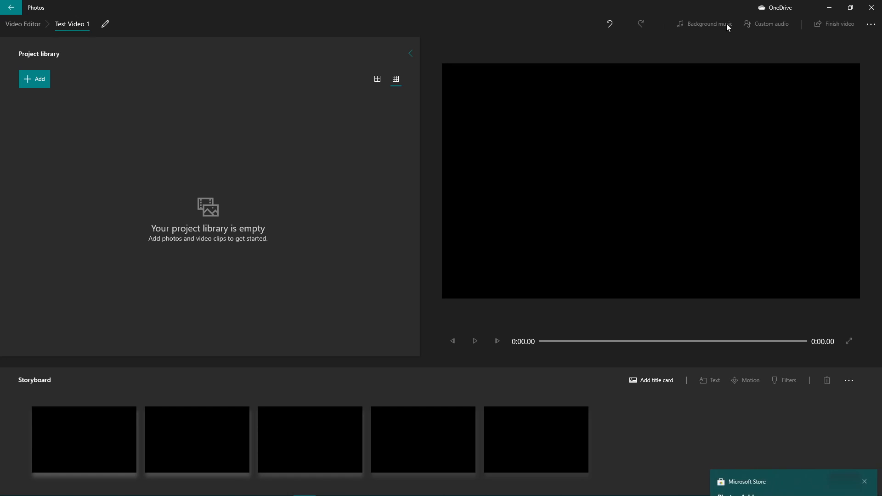
pyautogui.click(862, 430)
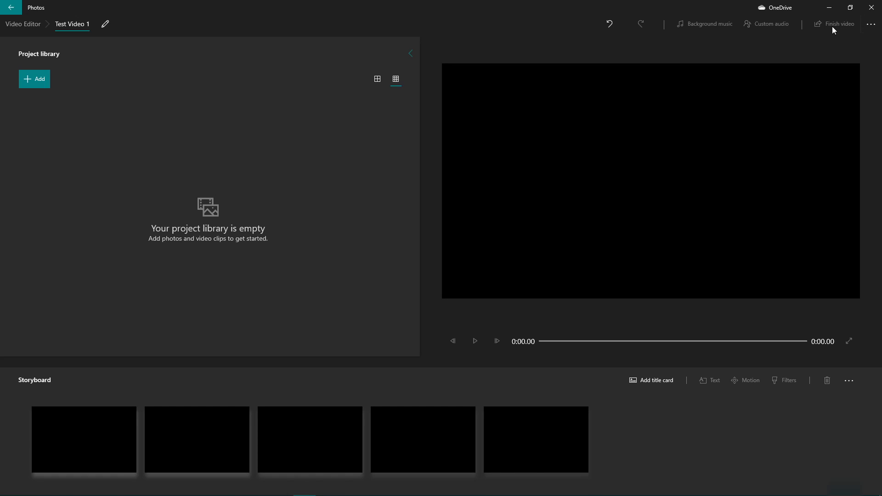
# - Examine the additional project options, including the aspect ratio and orientation choices, without changing any
pyautogui.click(871, 24)
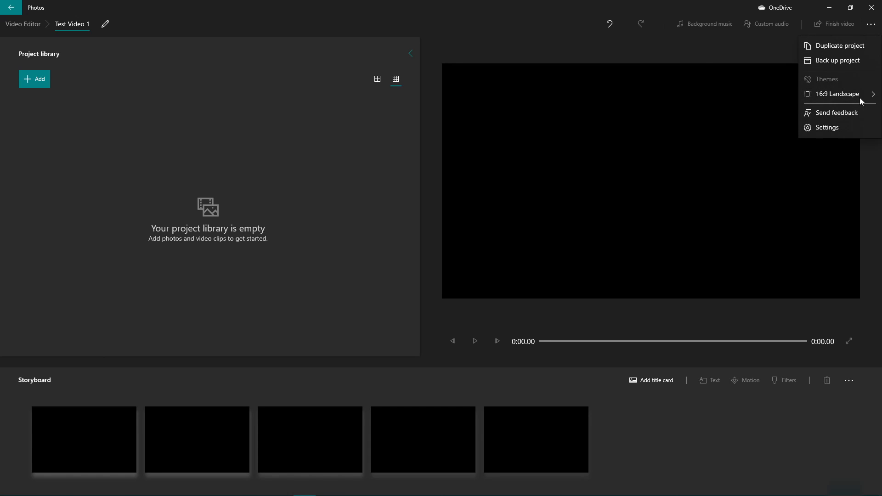
pyautogui.click(524, 102)
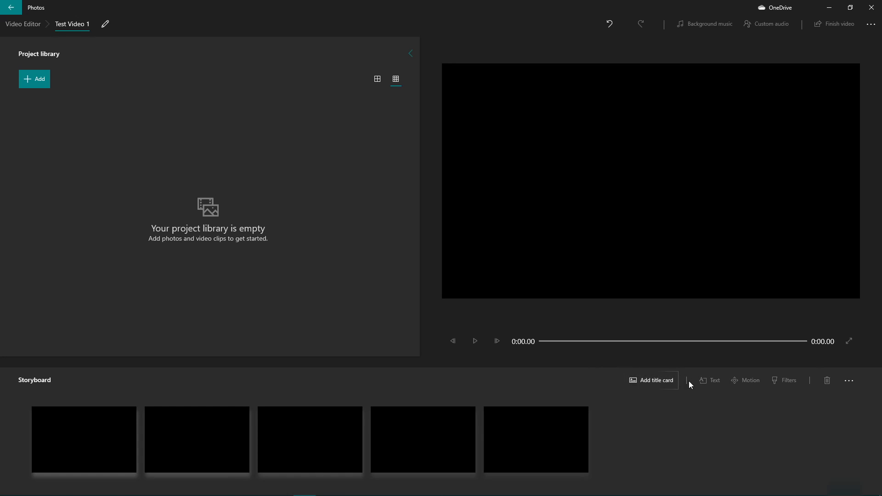
pyautogui.click(871, 25)
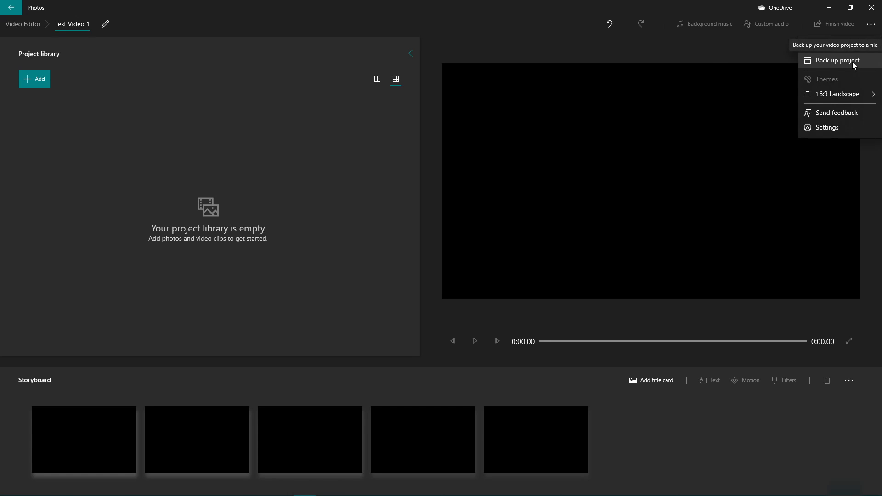
pyautogui.moveTo(835, 96)
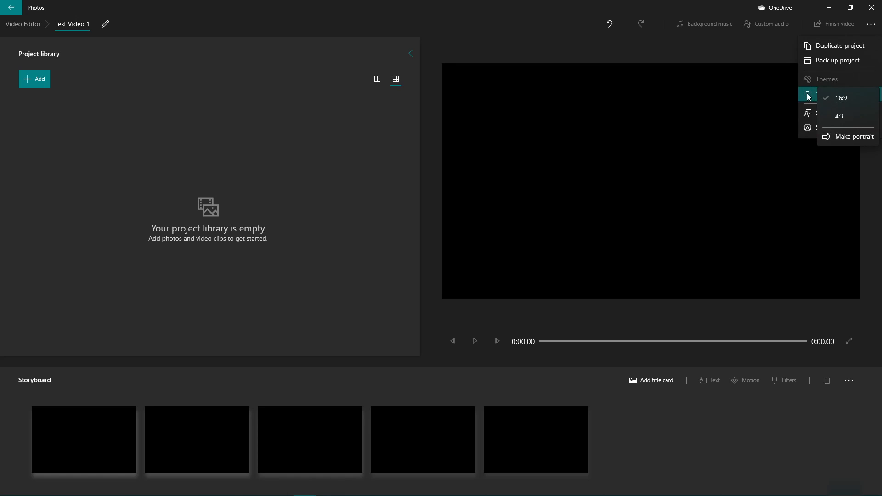
pyautogui.click(736, 91)
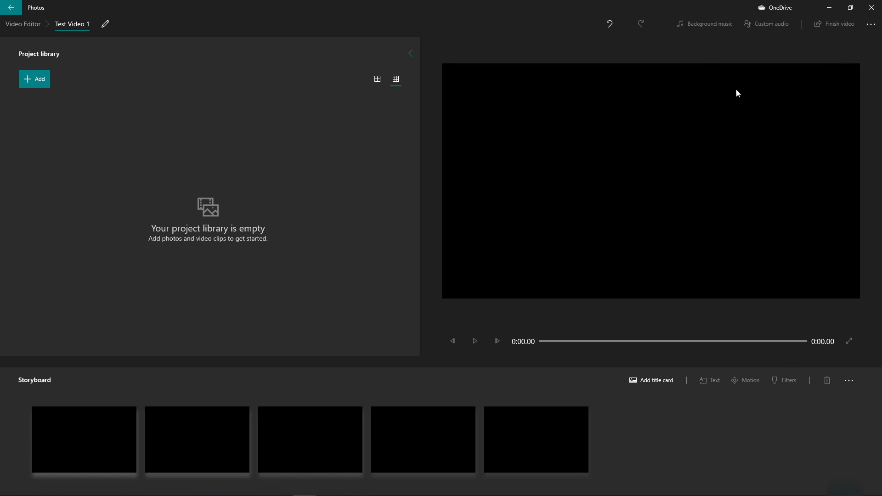
pyautogui.click(871, 24)
pyautogui.moveTo(845, 98)
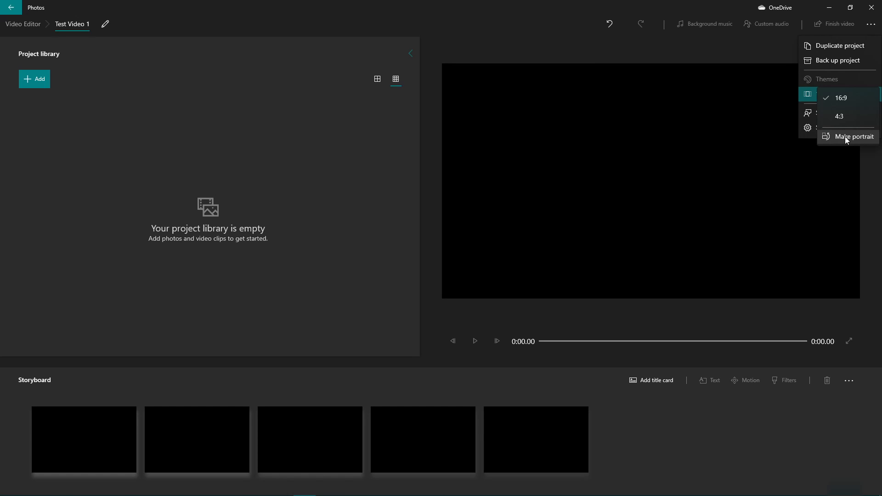
pyautogui.click(742, 71)
# - Review the Photos settings, including sources, OneDrive, and viewing and editing options, and return to the video project
pyautogui.click(871, 24)
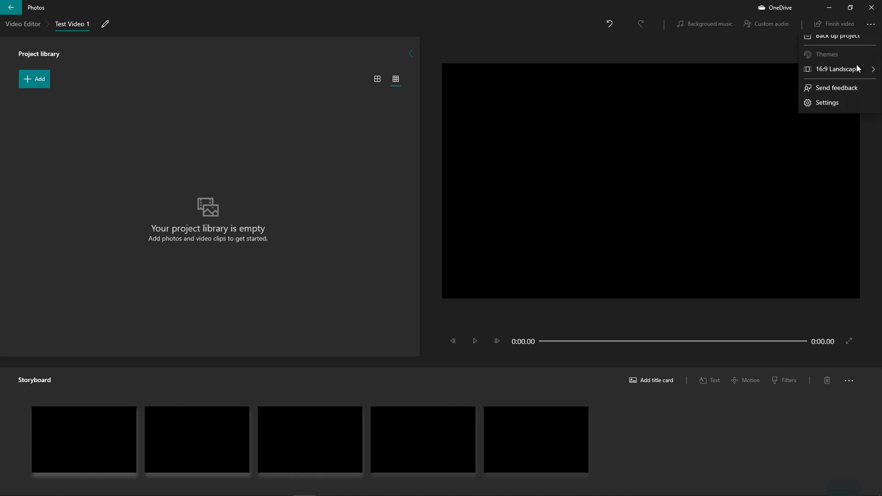
pyautogui.click(834, 125)
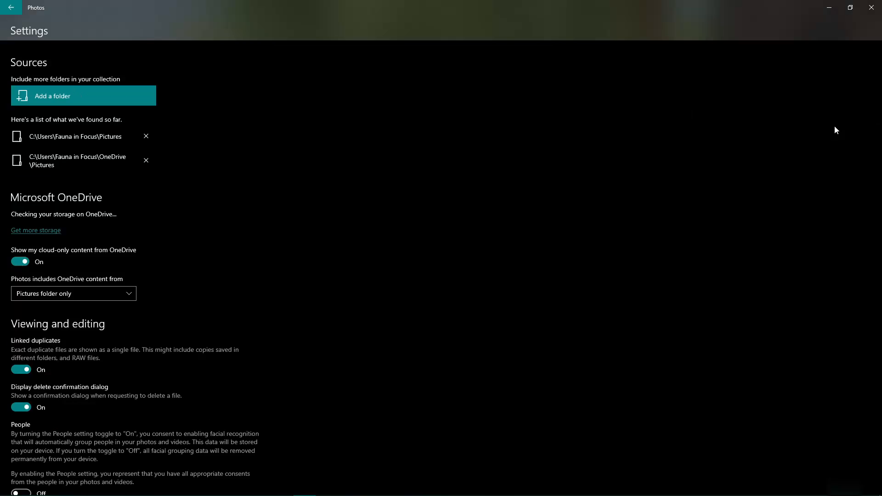
pyautogui.scroll(-3, 99, 104)
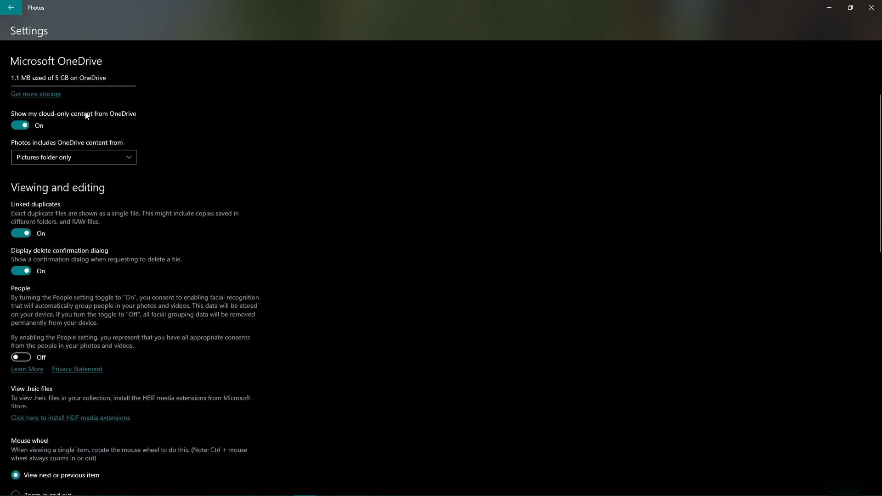
pyautogui.scroll(3, 86, 115)
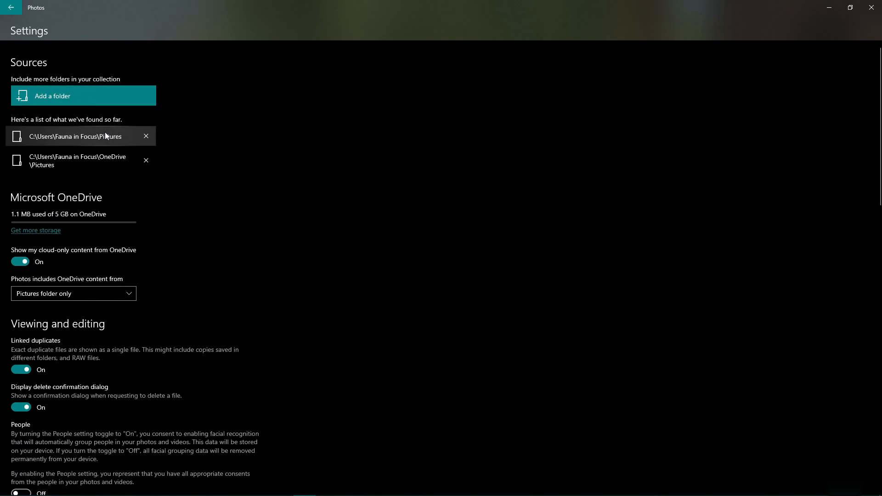
pyautogui.scroll(-3, 107, 134)
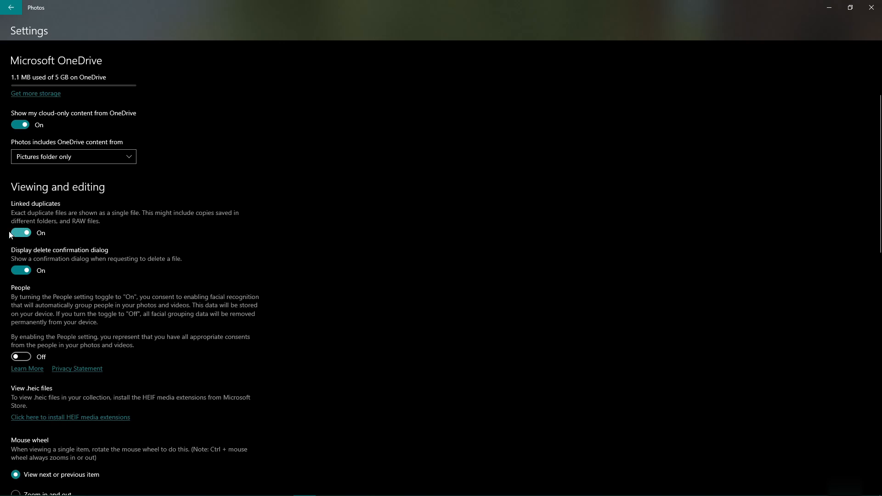
pyautogui.scroll(-3, 33, 254)
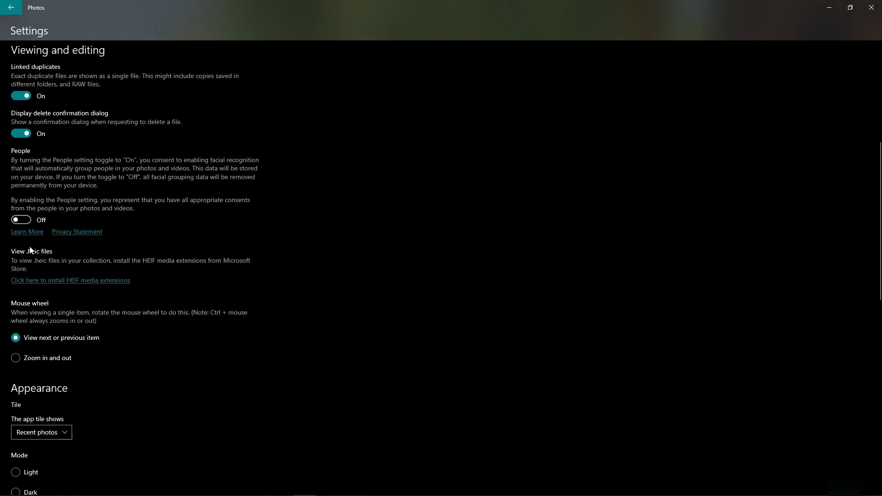
pyautogui.scroll(-12, 85, 258)
pyautogui.scroll(14, 133, 271)
pyautogui.scroll(4, 138, 245)
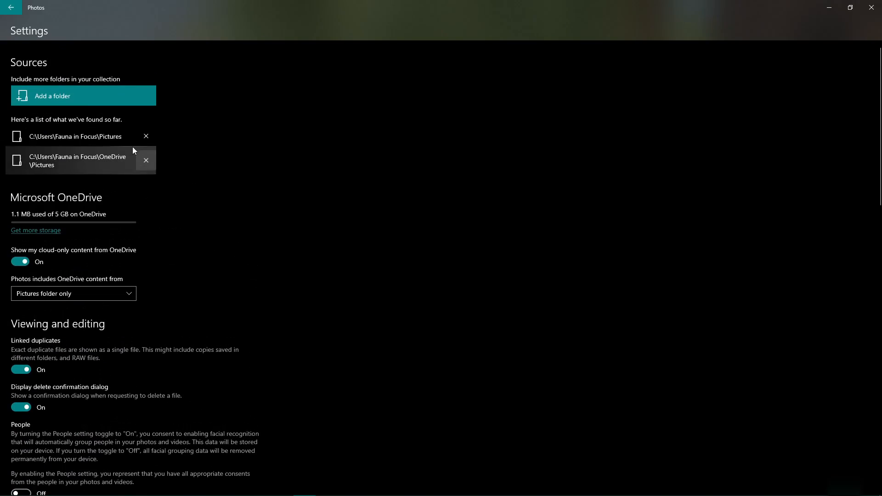
pyautogui.click(18, 7)
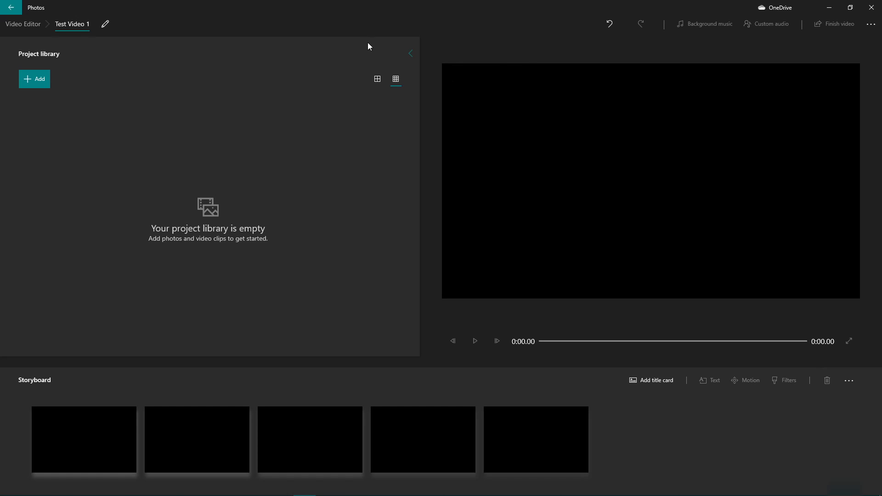
# - Open the file picker for adding media from this PC and reposition it over the project window
pyautogui.click(42, 82)
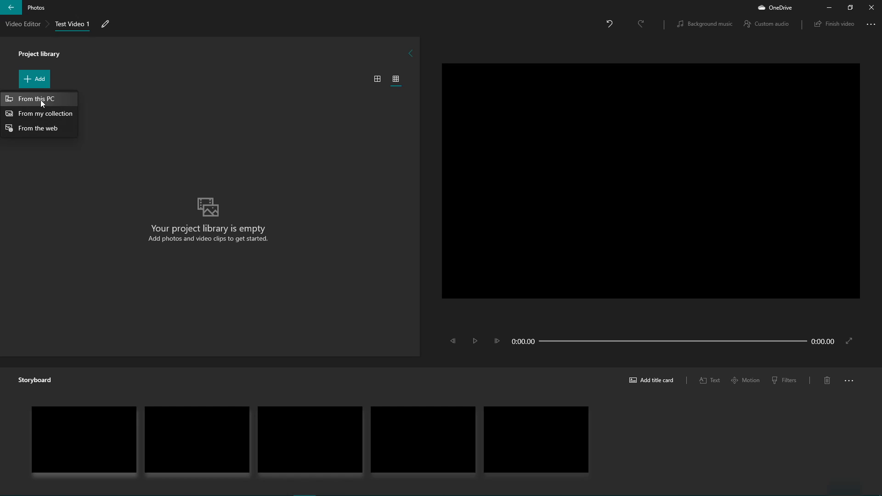
pyautogui.click(40, 98)
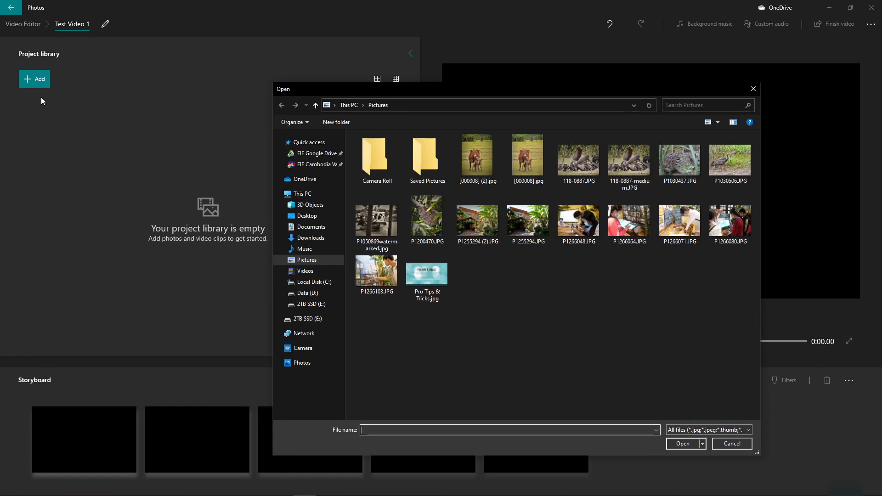
pyautogui.moveTo(501, 89); pyautogui.dragTo(367, 66)
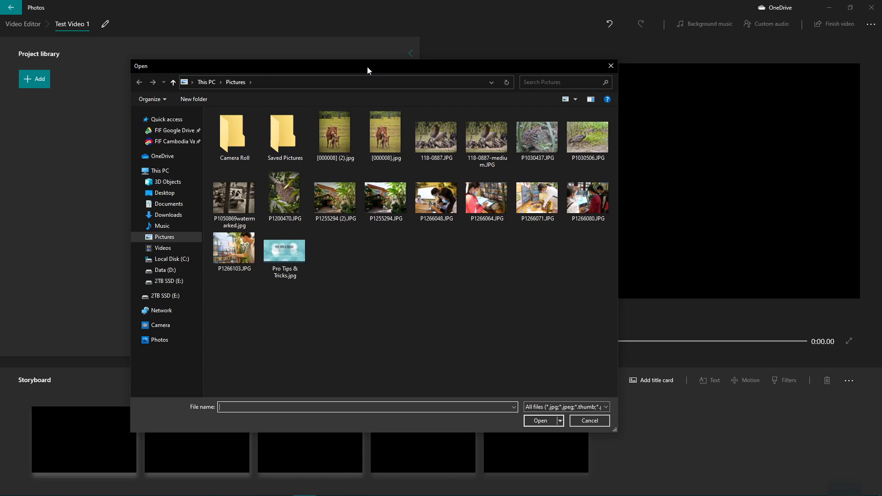
# - Switch to Chrome and look over the Storyblocks video page and Pond5's stock footage in the Aerials category
pyautogui.hotkey('alt', 'Tab')
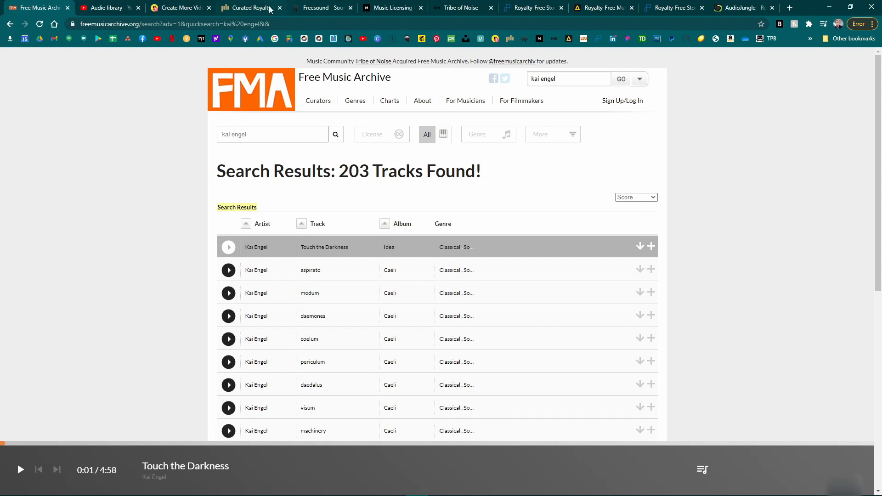
pyautogui.click(175, 7)
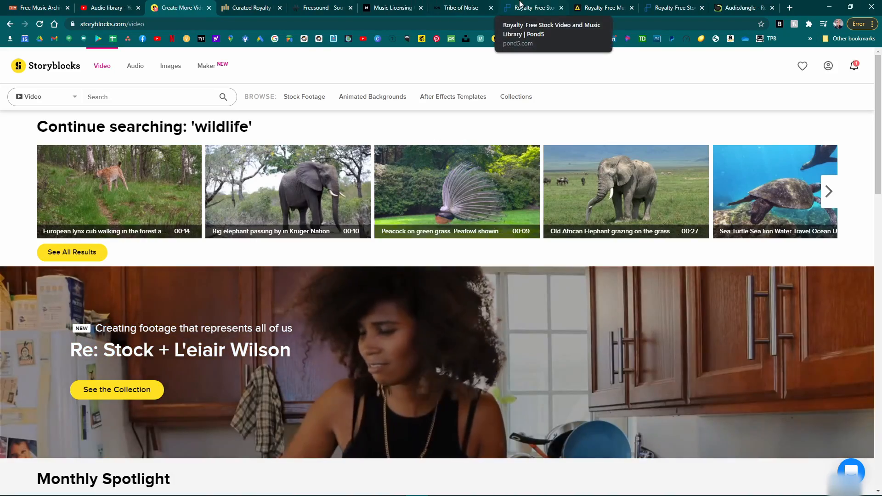
pyautogui.click(521, 4)
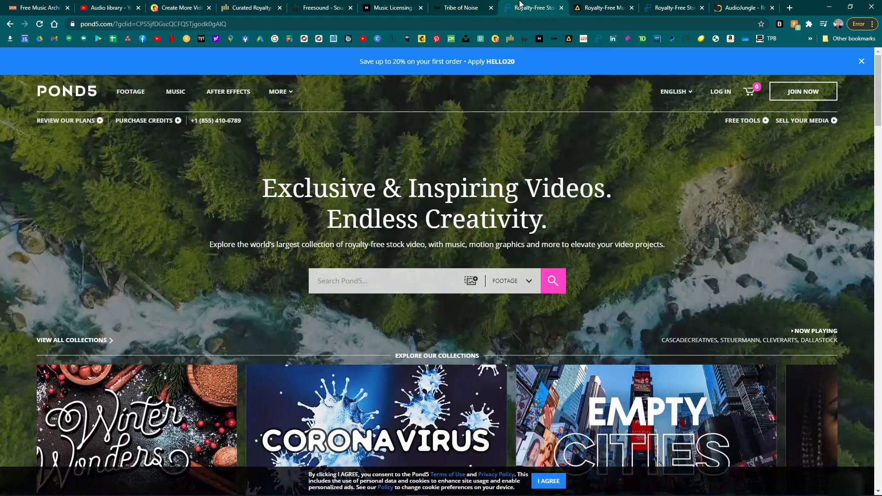
pyautogui.scroll(-3, 334, 164)
pyautogui.scroll(3, 332, 153)
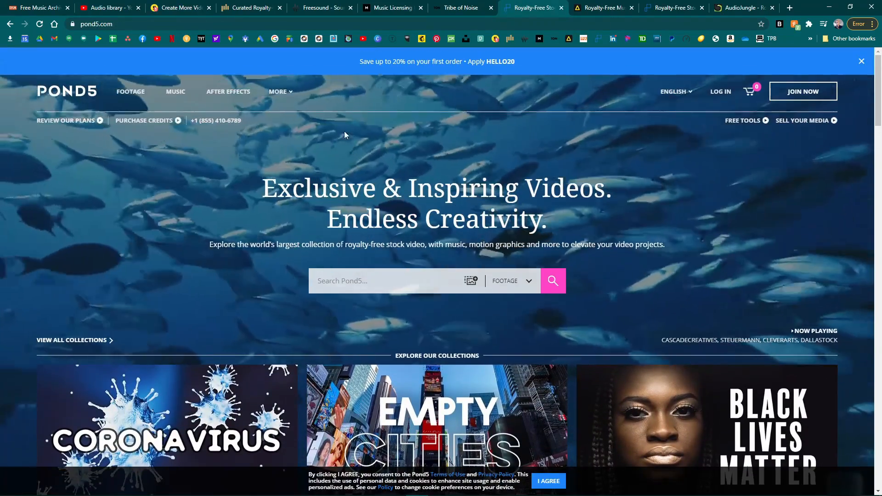
pyautogui.click(131, 90)
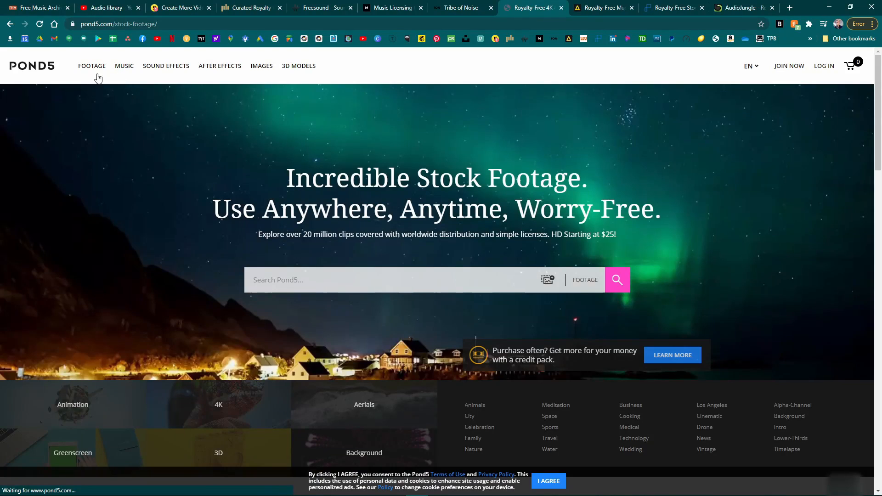
pyautogui.scroll(-8, 299, 184)
pyautogui.scroll(4, 317, 213)
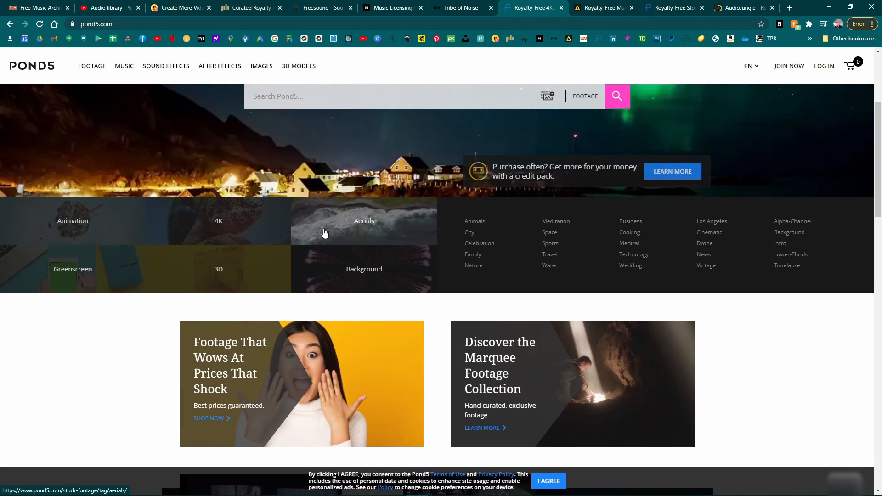
pyautogui.click(365, 230)
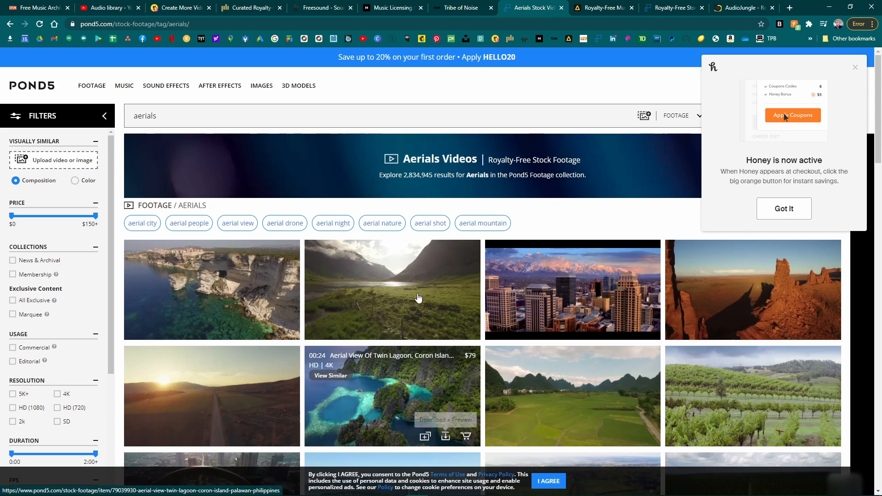
# - Revisit the Storyblocks video page and the Free Music Archive search results for media sources
pyautogui.click(178, 5)
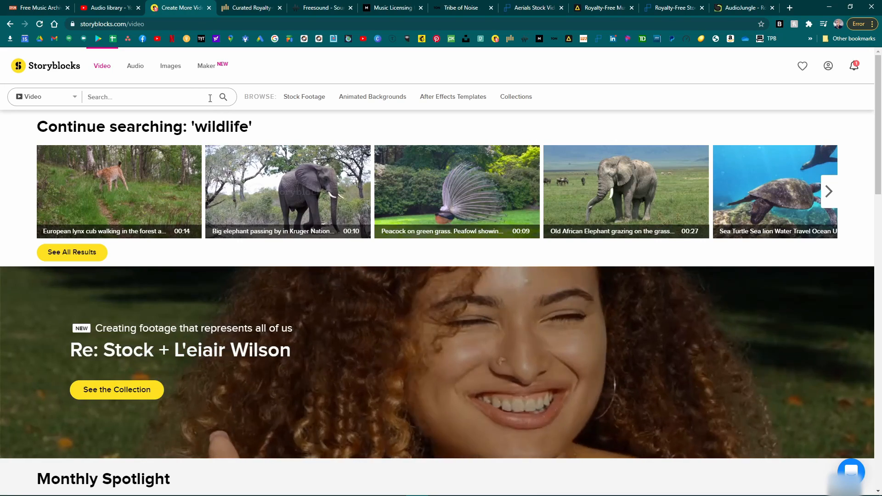
pyautogui.click(90, 5)
pyautogui.click(42, 8)
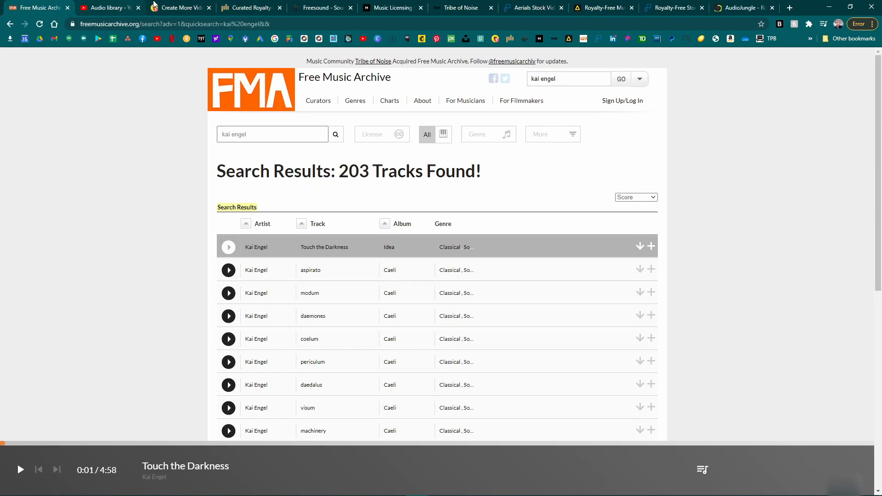
# - Return to the video project and add the clip videoblocks-19041_B_XCuSndP.mp4 from the Videos > STOCK FOOTAGE > Wildlife folder on drive E
pyautogui.click(829, 7)
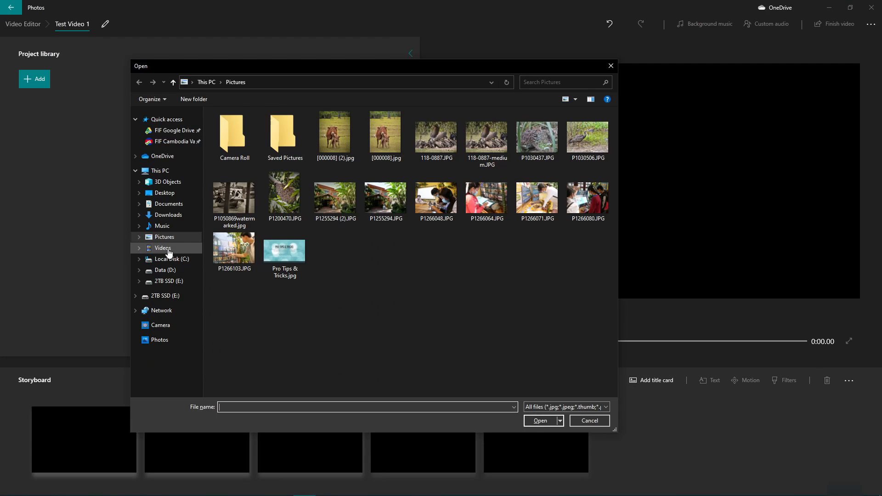
pyautogui.click(167, 296)
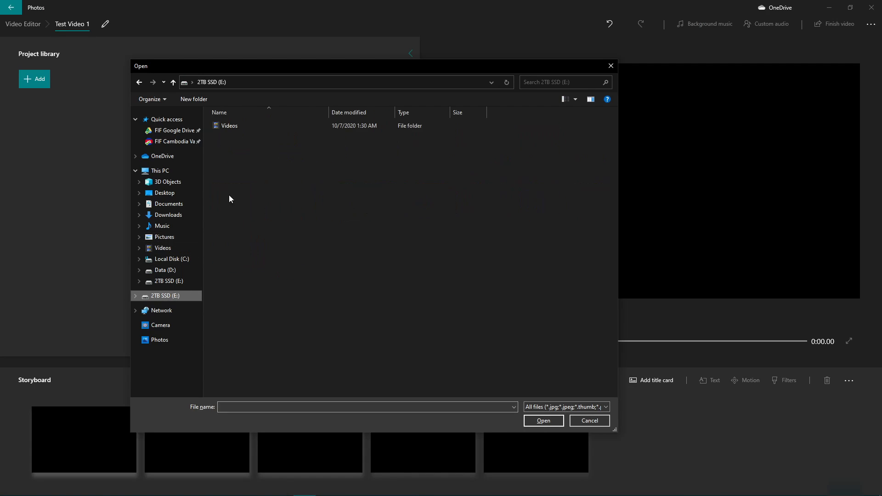
pyautogui.doubleClick(238, 126)
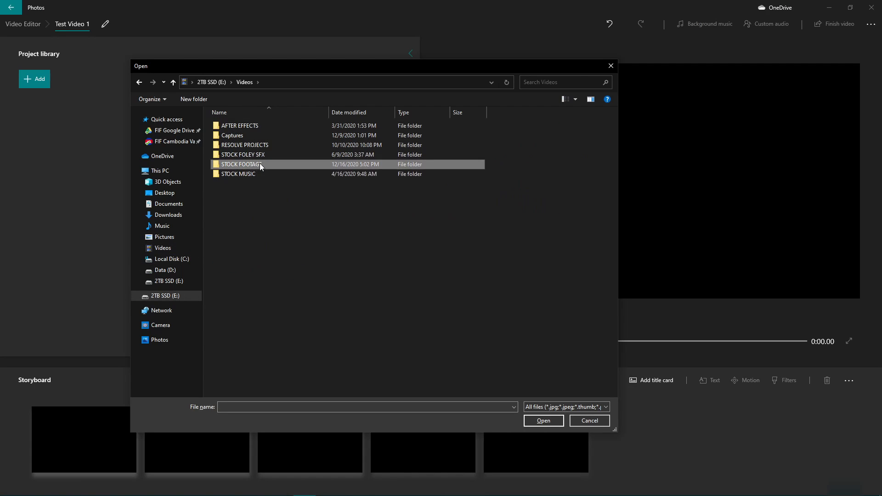
pyautogui.doubleClick(256, 163)
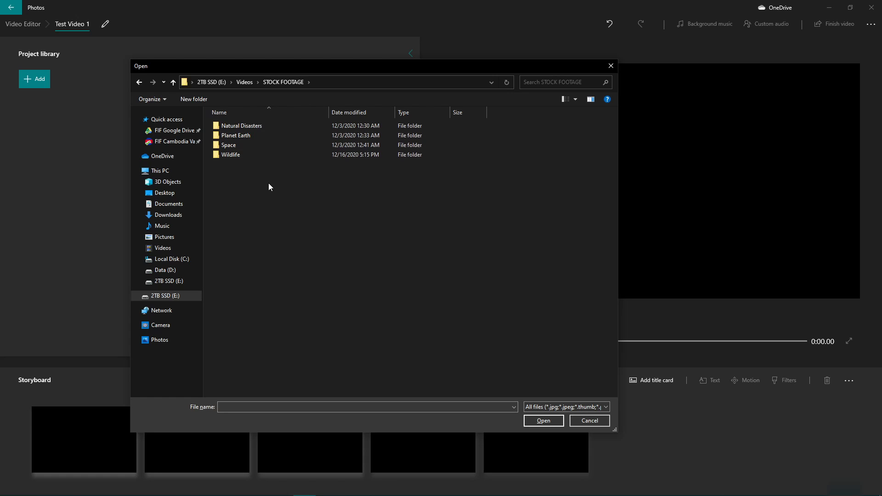
pyautogui.doubleClick(223, 155)
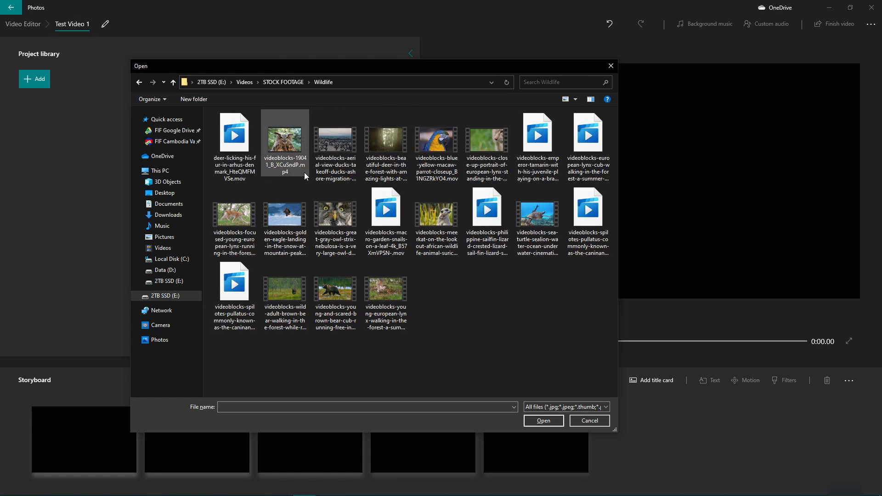
pyautogui.click(285, 146)
pyautogui.click(545, 422)
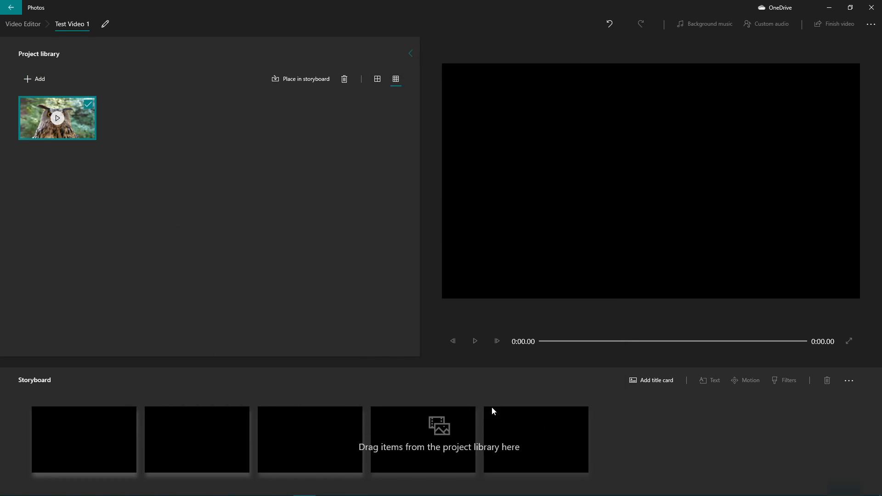
# - Open the file picker again for adding more media from this PC
pyautogui.click(35, 81)
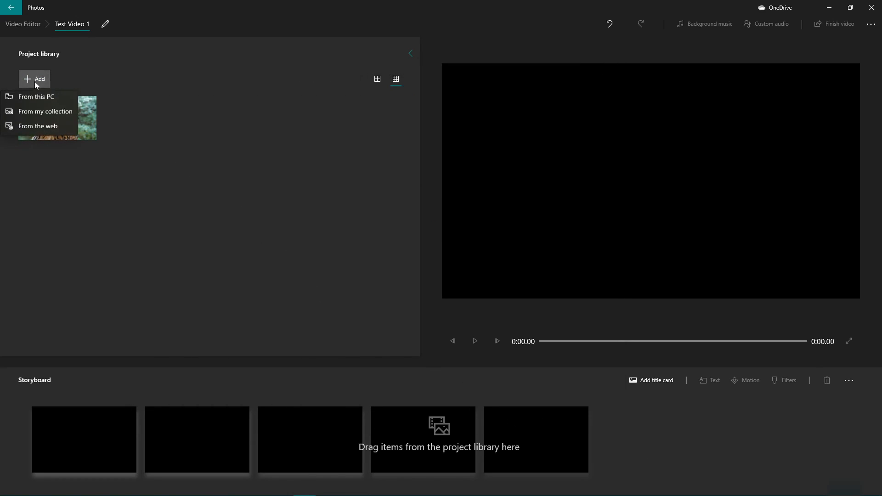
pyautogui.click(46, 103)
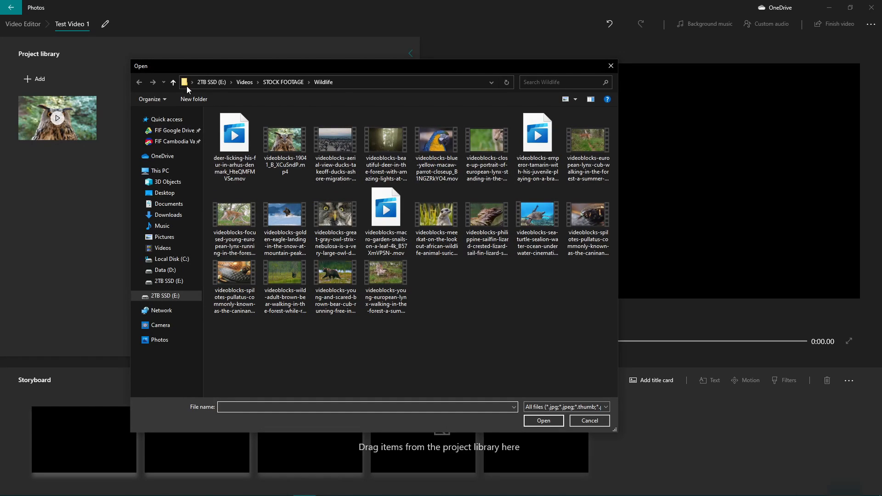
# - Try to add the Natural Disasters, Planet Earth, Space and Wildlife folders from STOCK FOOTAGE all at once
pyautogui.click(172, 83)
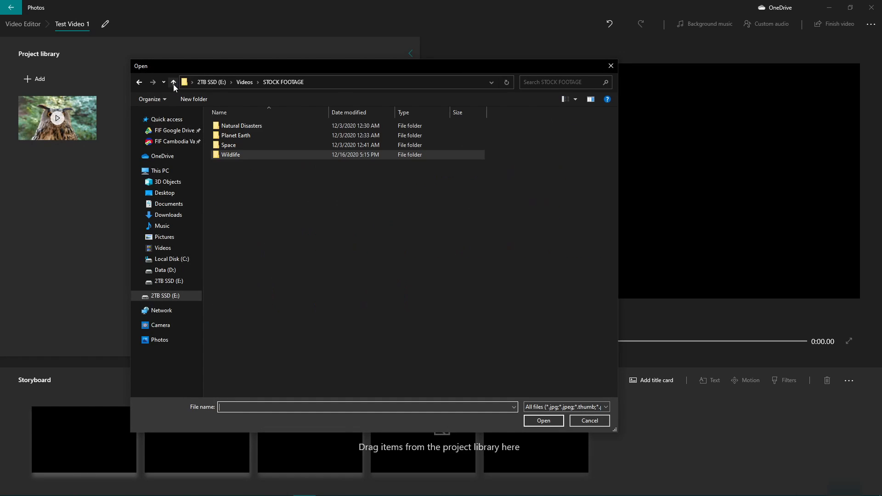
pyautogui.moveTo(246, 189); pyautogui.dragTo(225, 115)
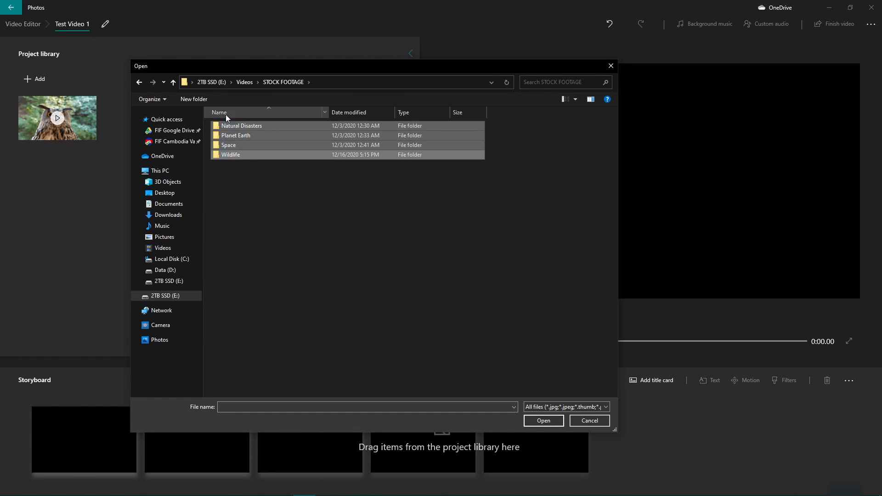
pyautogui.click(544, 421)
pyautogui.click(174, 82)
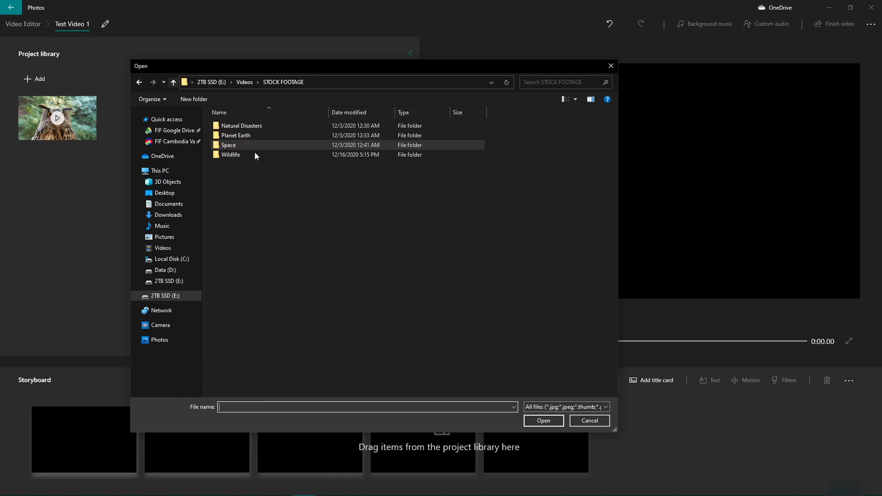
# - Add the Wildlife clips from the aerial ducks video through the last young European lynx video, and clear the selection in the project library
pyautogui.doubleClick(244, 158)
pyautogui.click(239, 146)
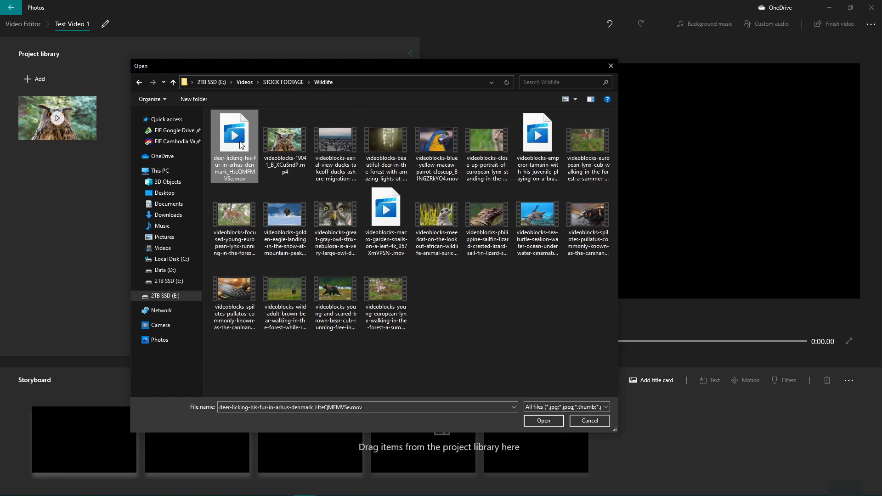
pyautogui.click(342, 157)
pyautogui.keyDown('shift'); pyautogui.click(386, 294); pyautogui.keyUp('shift')
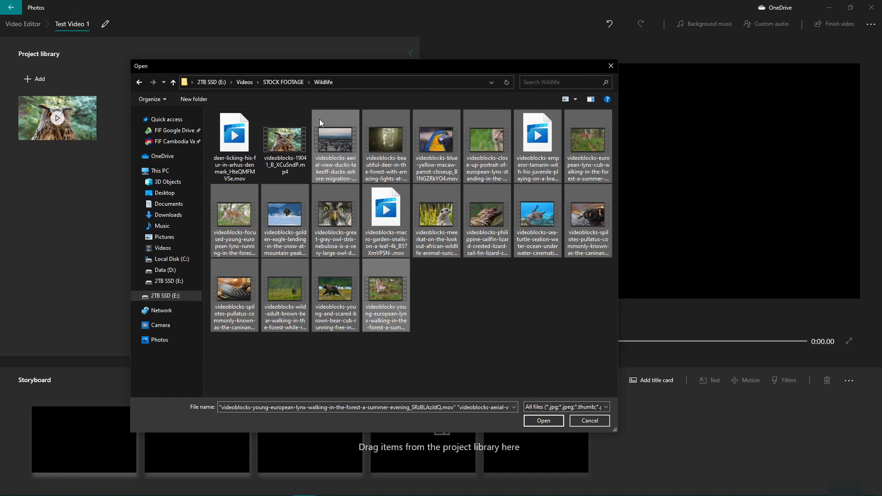
pyautogui.click(543, 420)
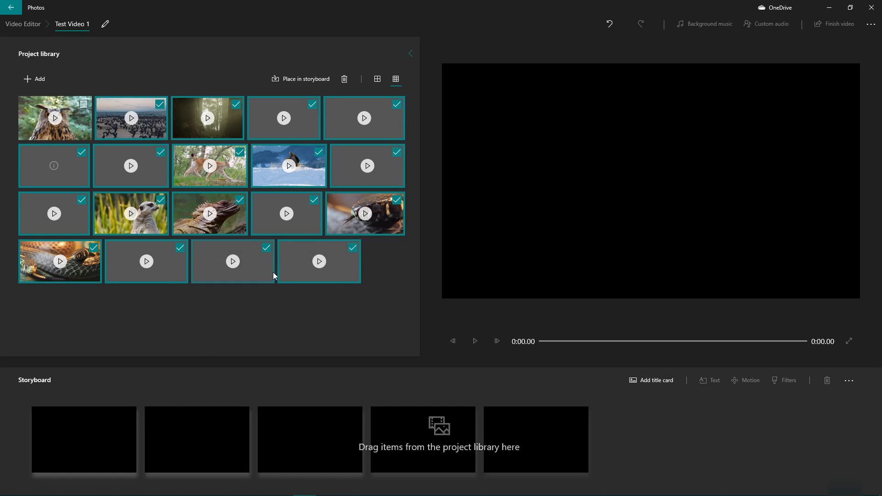
pyautogui.click(279, 302)
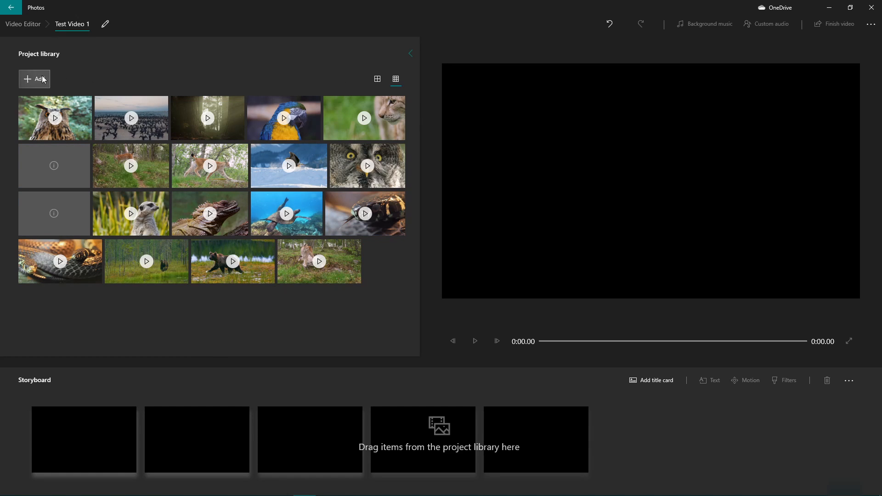
# - Switch to File Explorer, shift its window to uncover the project library, and browse to Videos > STOCK FOOTAGE > Space on drive E
pyautogui.press('super')
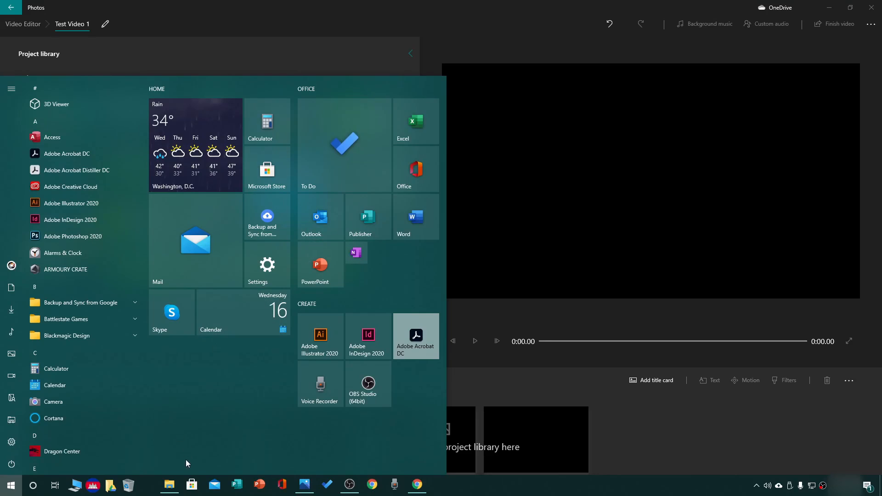
pyautogui.click(171, 483)
pyautogui.moveTo(368, 4); pyautogui.dragTo(613, 27)
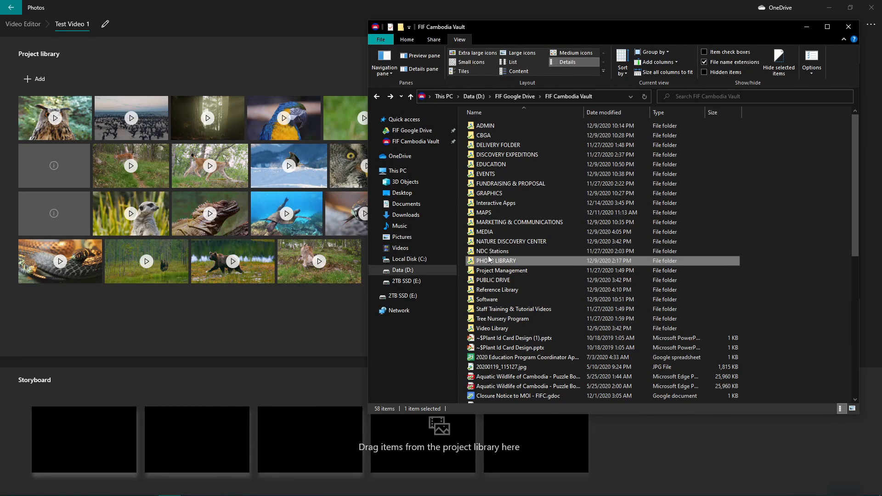
pyautogui.click(404, 295)
pyautogui.doubleClick(492, 127)
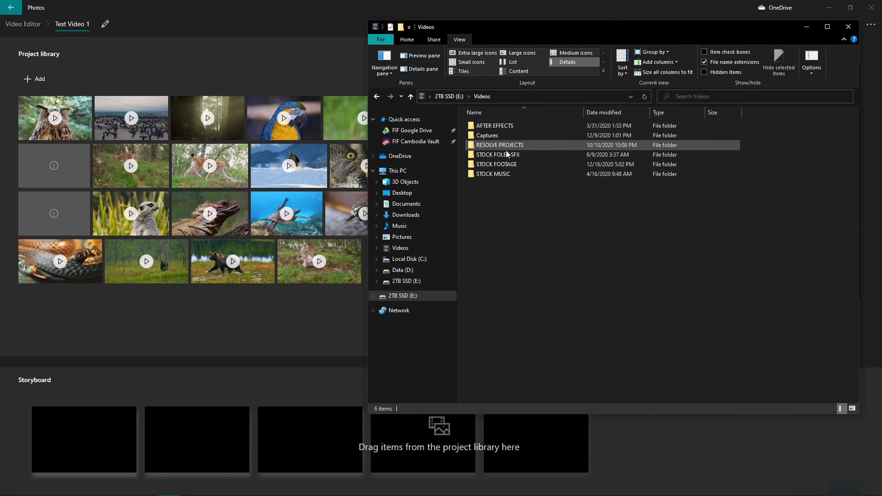
pyautogui.doubleClick(512, 164)
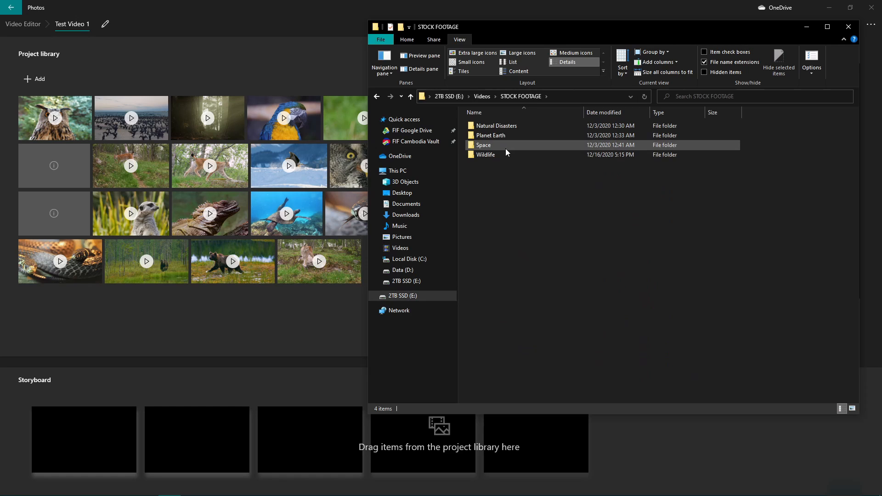
pyautogui.doubleClick(505, 148)
# - Add all clips from the Space folder to the project library and look through the library
pyautogui.hotkey('ctrl', 'a')
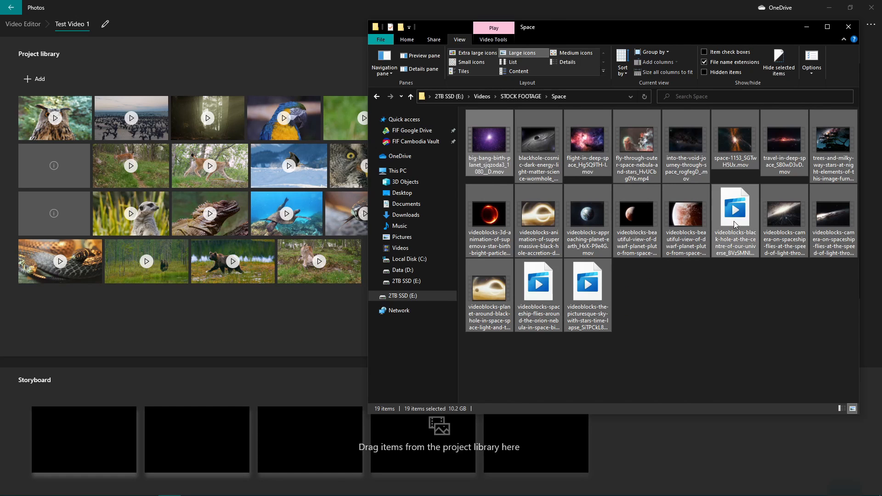
pyautogui.moveTo(582, 217); pyautogui.dragTo(231, 321)
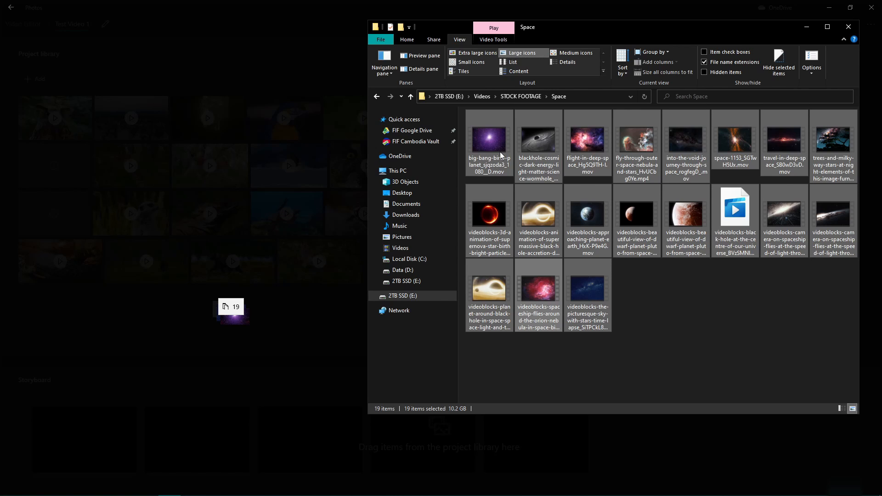
pyautogui.press('BackSpace')
pyautogui.click(224, 64)
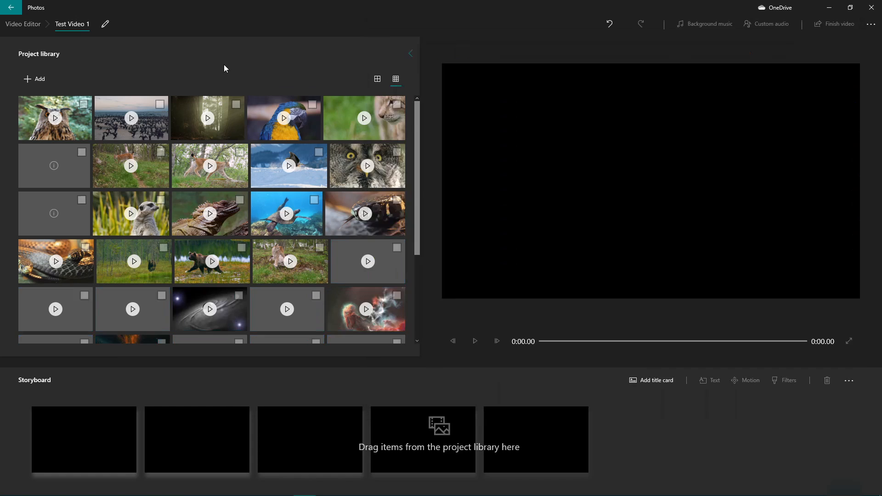
pyautogui.scroll(-3, 368, 248)
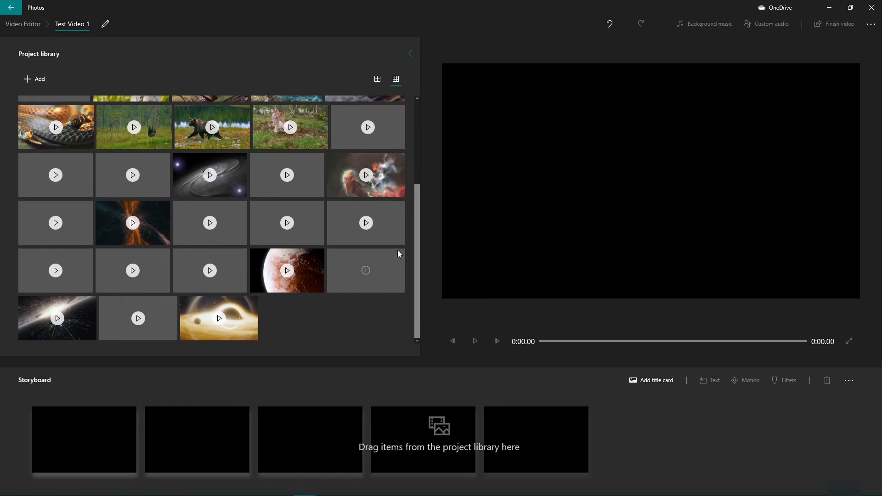
pyautogui.scroll(2, 302, 219)
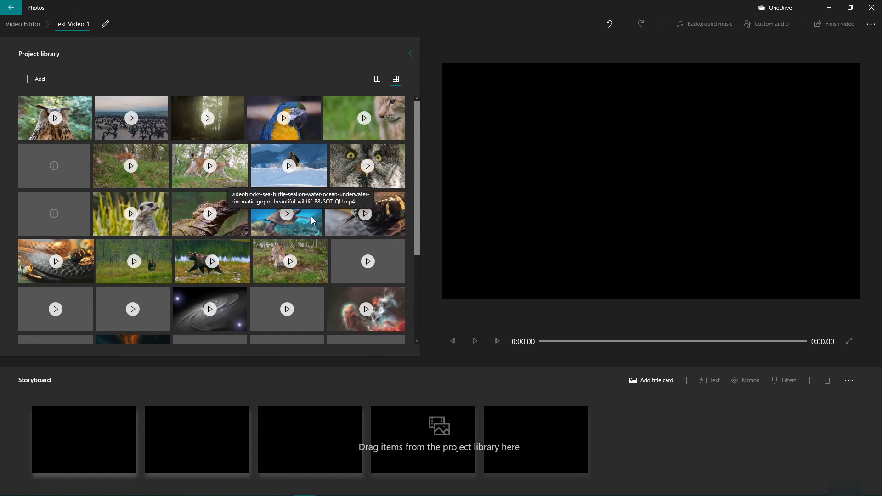
pyautogui.scroll(1, 303, 217)
# - Arrange the video project and the STOCK FOOTAGE folder window side by side, and show the folders as a list
pyautogui.hotkey('alt', 'Tab')
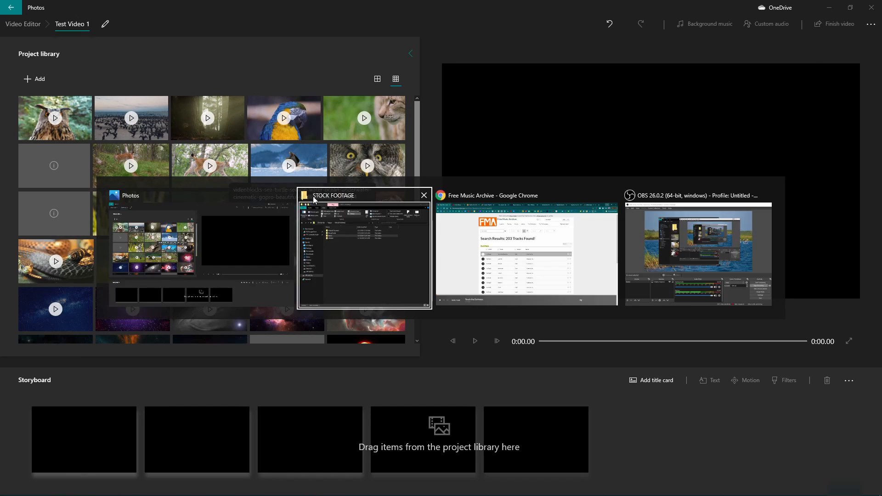
pyautogui.click(346, 12)
pyautogui.moveTo(346, 12); pyautogui.dragTo(1, 212)
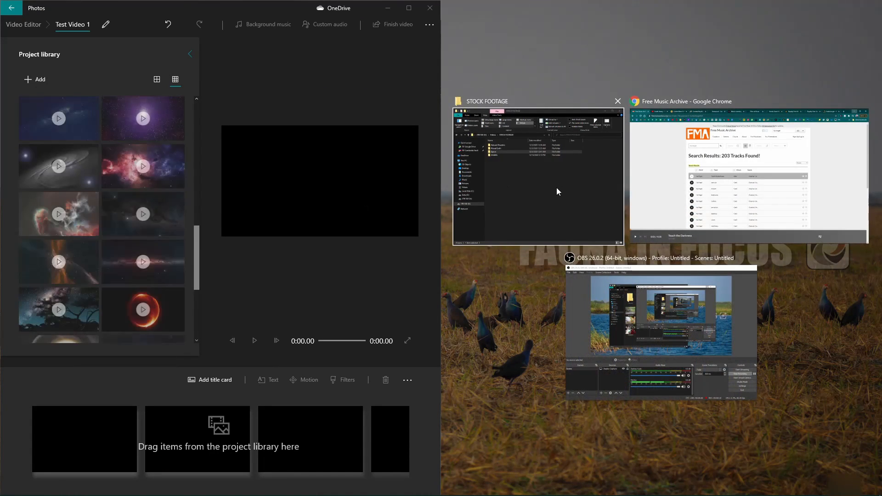
pyautogui.click(553, 189)
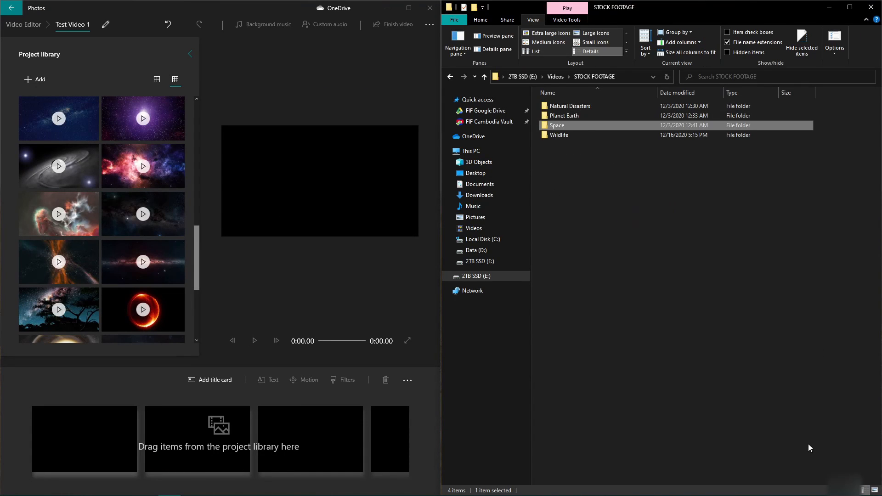
pyautogui.keyDown('ctrl'); pyautogui.scroll(-2, 674, 195); pyautogui.keyUp('ctrl')
pyautogui.keyDown('ctrl'); pyautogui.scroll(3, 680, 242); pyautogui.keyUp('ctrl')
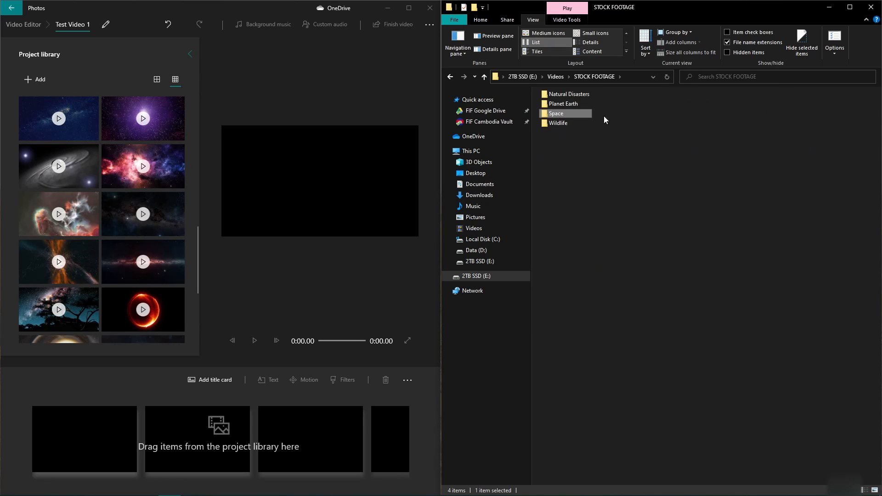
# - Add all clips from the Planet Earth folder to the project library and clear the file selection
pyautogui.doubleClick(581, 105)
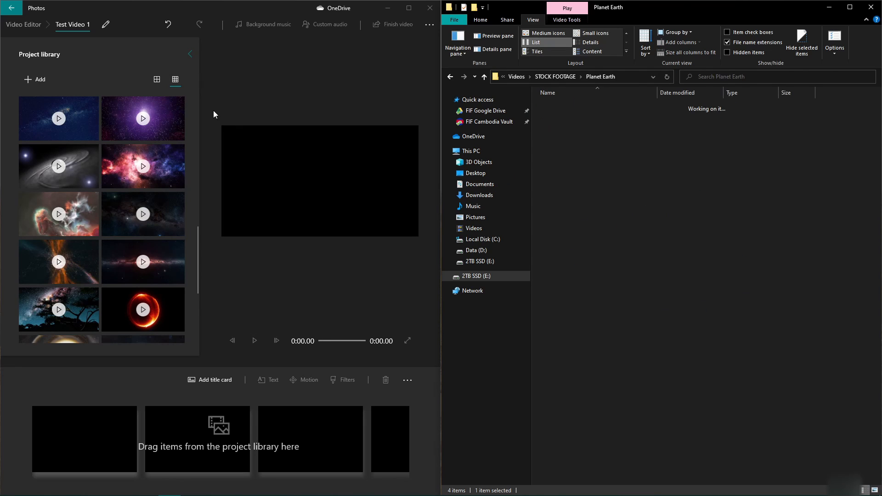
pyautogui.hotkey('ctrl', 'a')
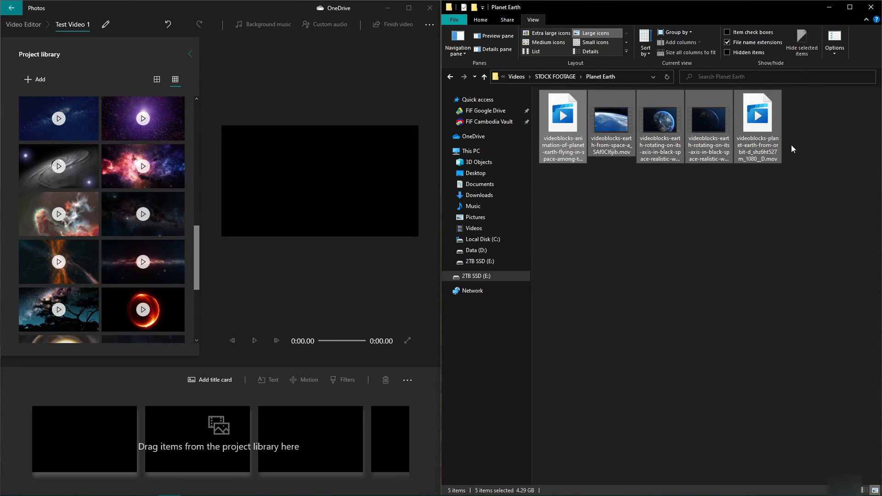
pyautogui.scroll(-4, 91, 196)
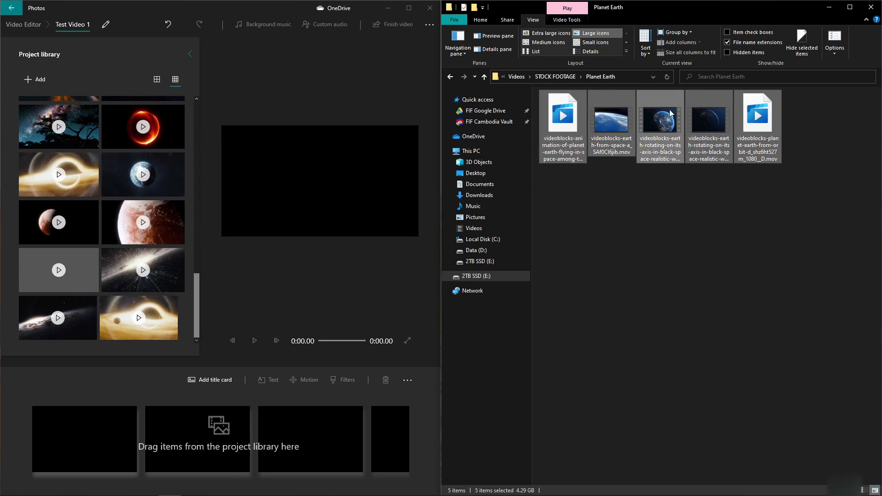
pyautogui.moveTo(669, 111); pyautogui.dragTo(134, 309)
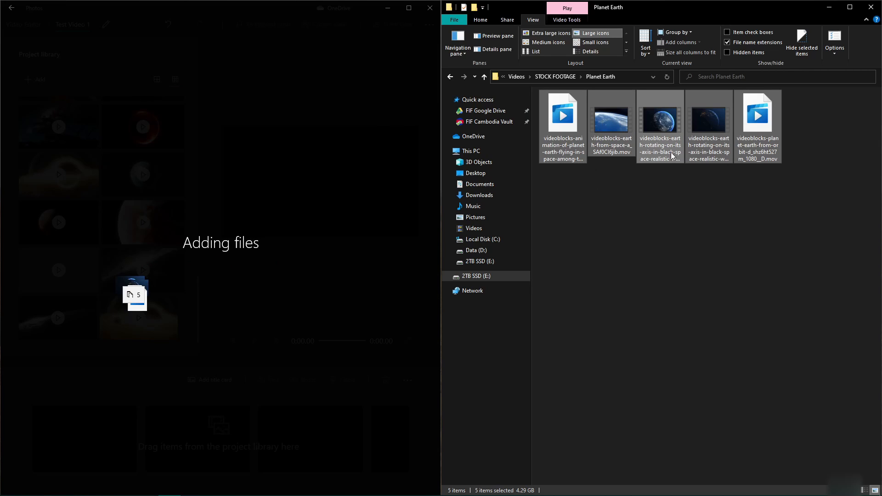
pyautogui.click(621, 126)
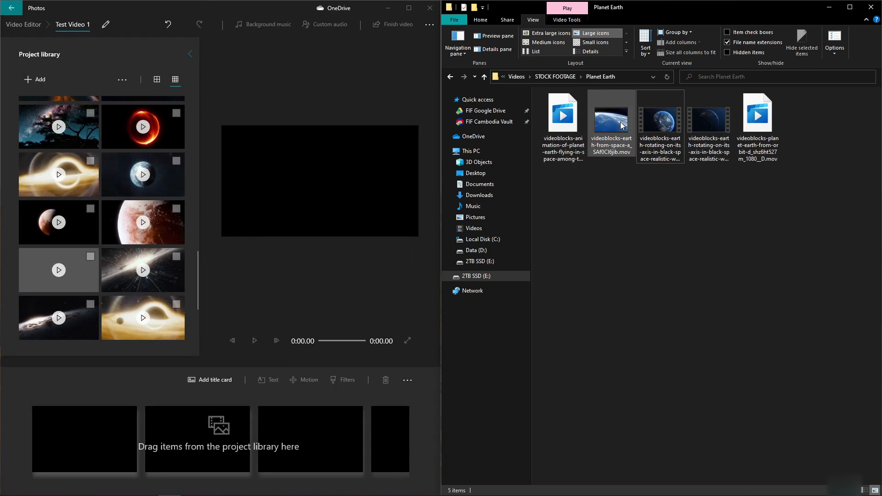
# - Preview the asteroid clip from the Natural Disasters folder in Movies & TV, and add it to the project library
pyautogui.click(484, 77)
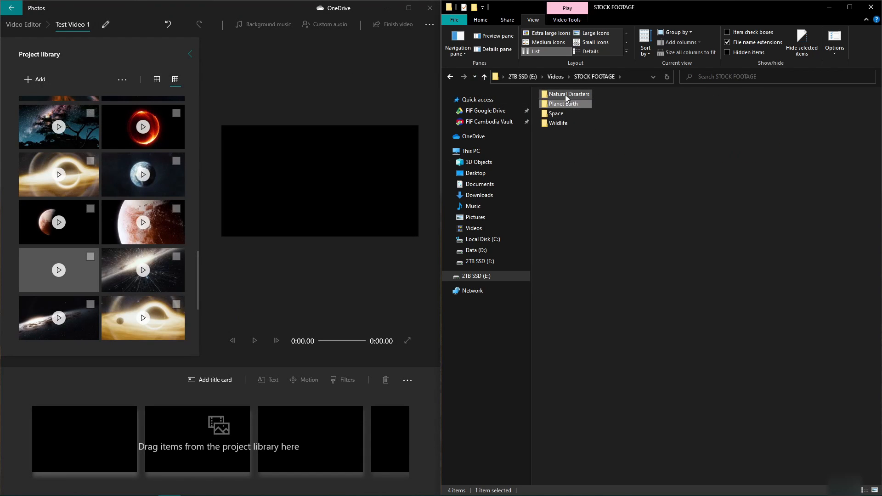
pyautogui.doubleClick(567, 96)
pyautogui.doubleClick(578, 131)
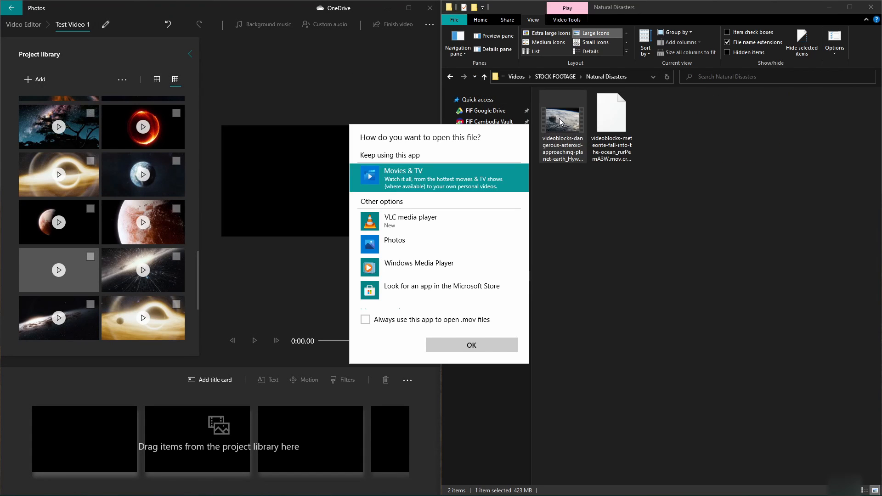
pyautogui.click(477, 344)
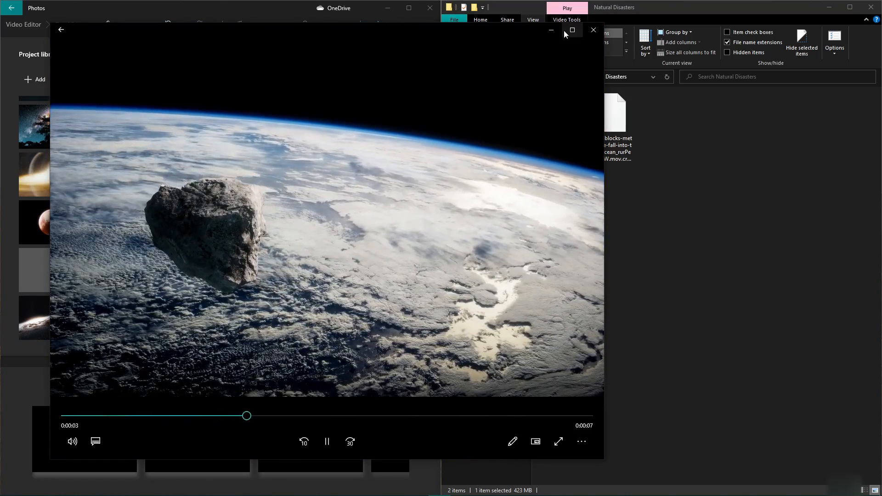
pyautogui.click(593, 29)
pyautogui.moveTo(569, 122); pyautogui.dragTo(76, 313)
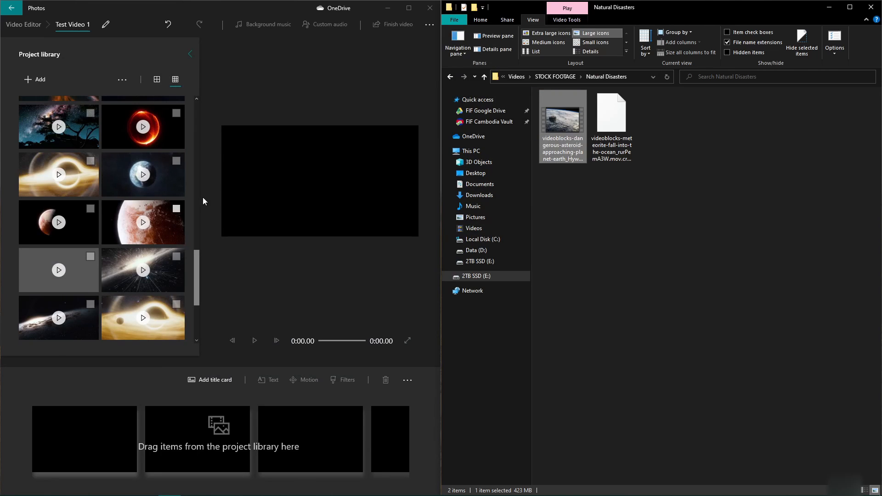
# - Close the STOCK FOOTAGE folder window, maximize the video project and clear the clip selection
pyautogui.click(484, 77)
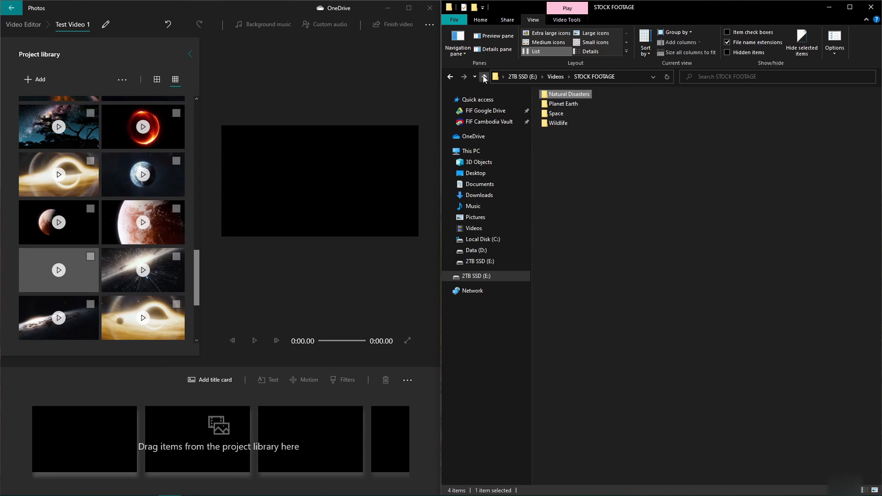
pyautogui.click(871, 8)
pyautogui.click(408, 9)
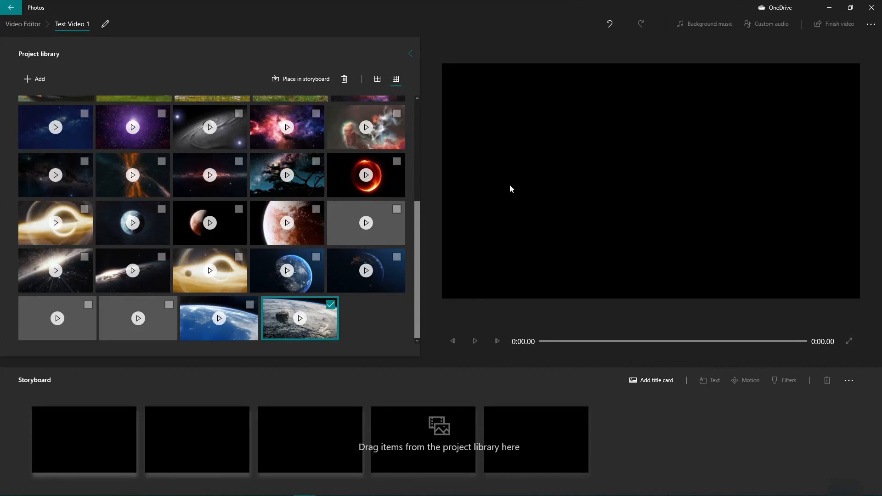
pyautogui.click(371, 314)
# - Look through the clips collected in the project library, from the owl clip to the end
pyautogui.scroll(4, 360, 307)
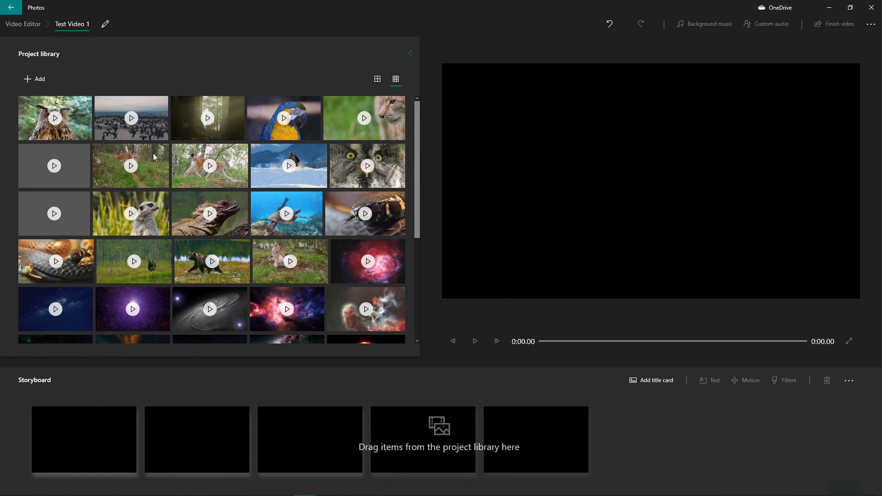
pyautogui.click(56, 124)
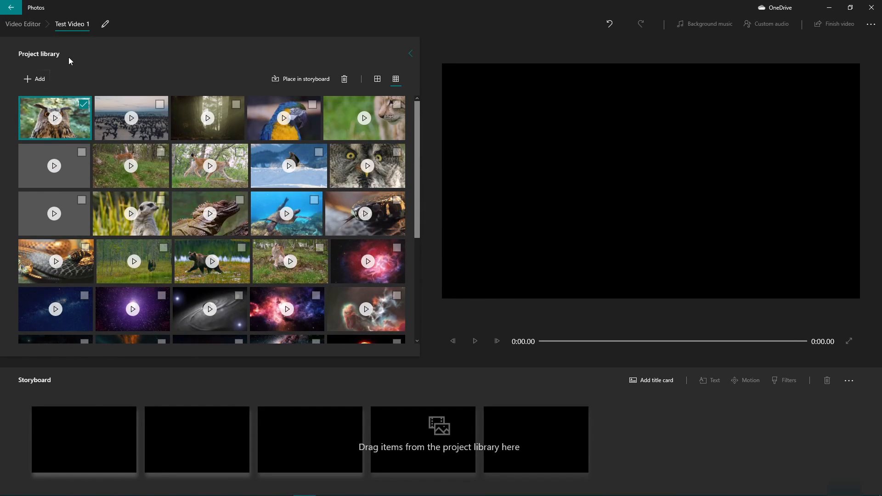
pyautogui.click(75, 134)
pyautogui.scroll(-4, 153, 213)
pyautogui.scroll(5, 153, 213)
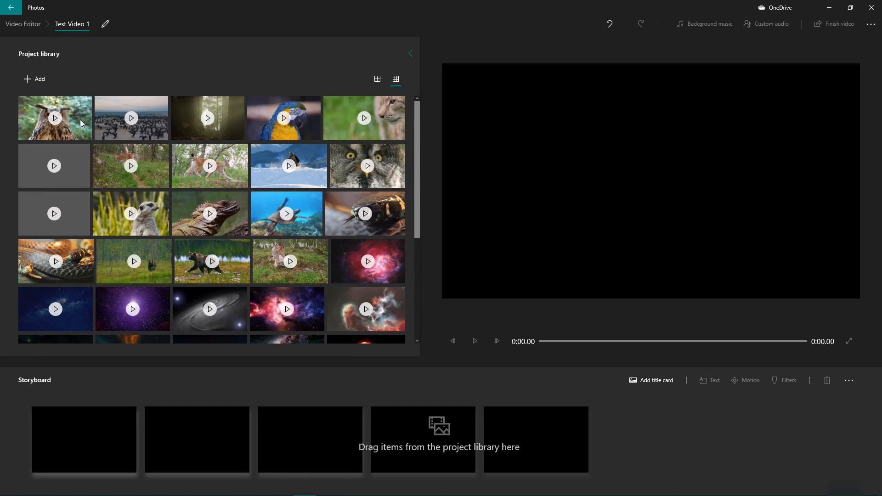
# - Try the larger library thumbnails and a collapsed project library, and restore the small thumbnails and the expanded library
pyautogui.click(377, 83)
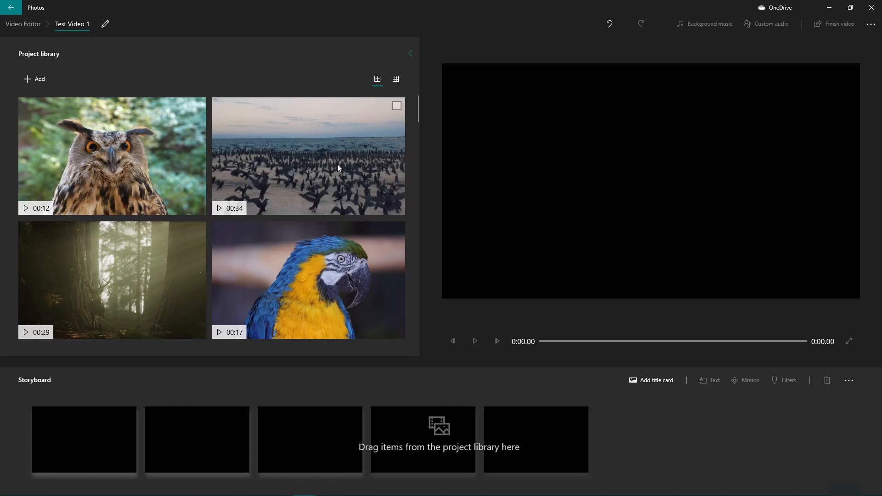
pyautogui.click(396, 80)
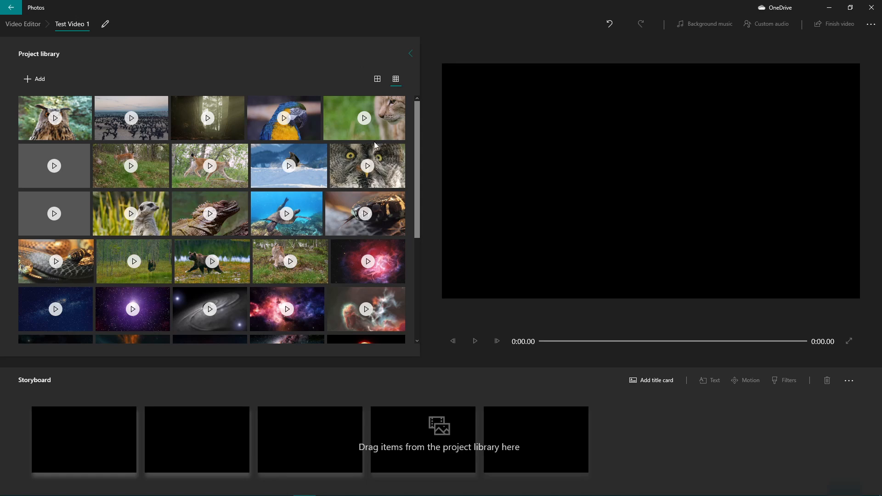
pyautogui.click(409, 55)
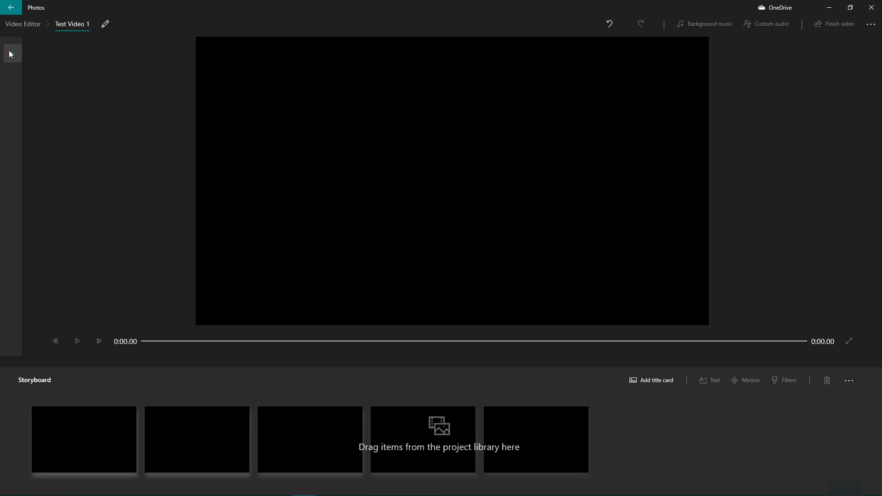
pyautogui.click(12, 52)
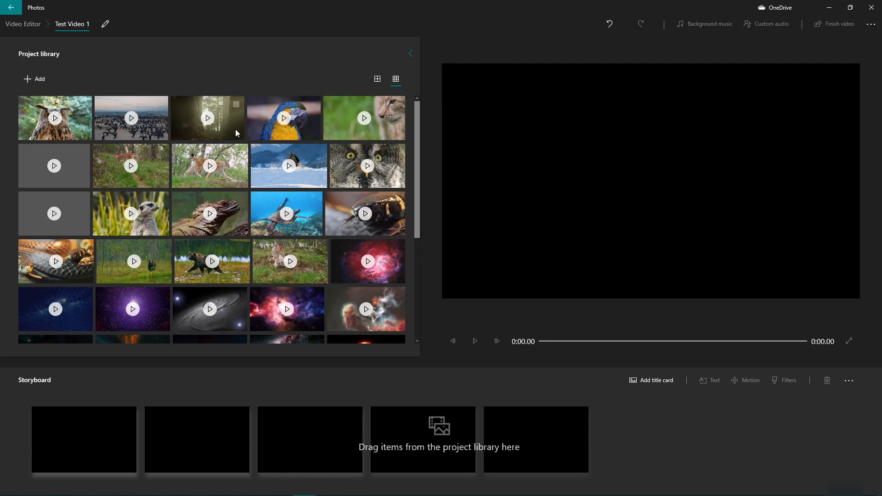
pyautogui.scroll(-4, 248, 228)
pyautogui.scroll(4, 245, 204)
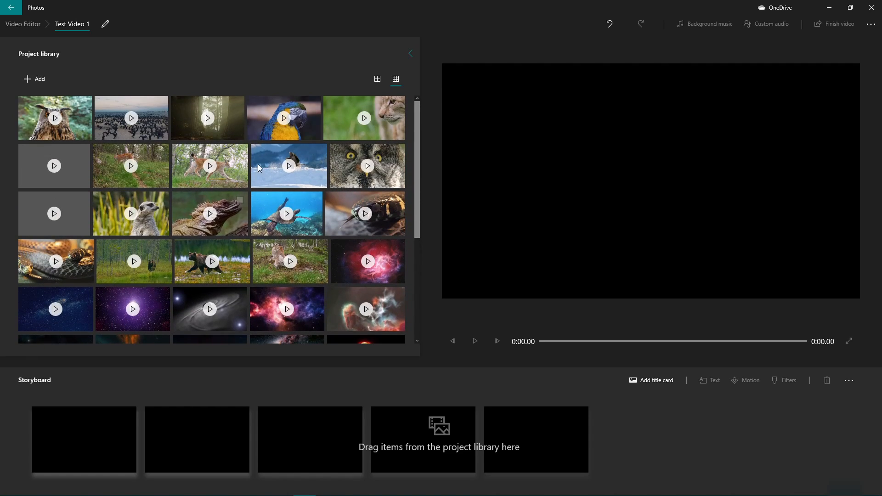
# - Place the blue-yellow macaw clip in the storyboard, followed by the meerkat and lizard clips
pyautogui.click(264, 130)
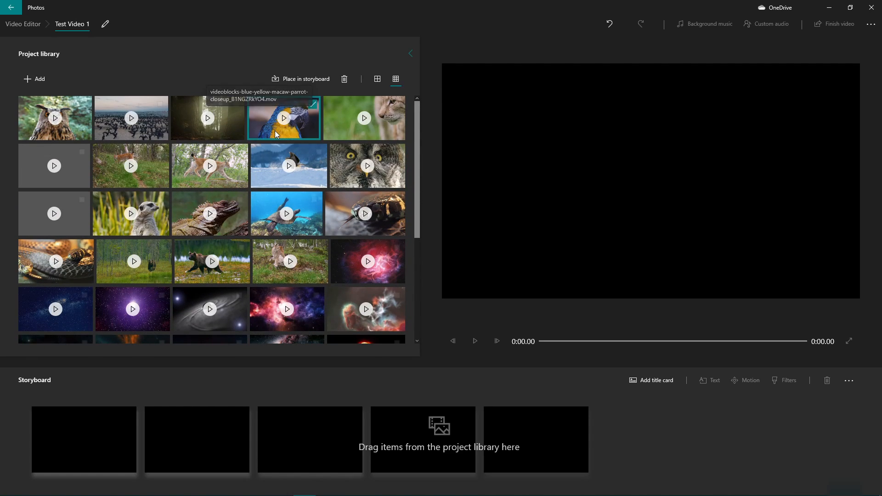
pyautogui.click(277, 122)
pyautogui.click(277, 123)
pyautogui.click(286, 115)
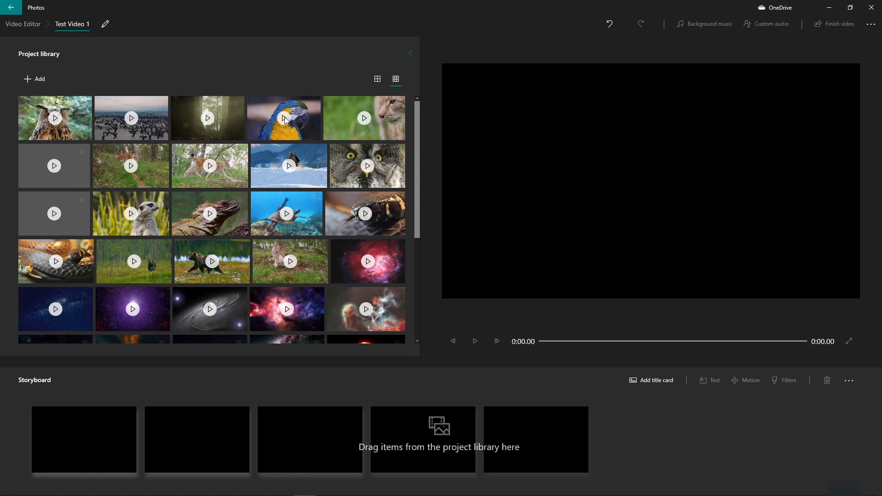
pyautogui.click(285, 117)
pyautogui.click(283, 116)
pyautogui.click(285, 115)
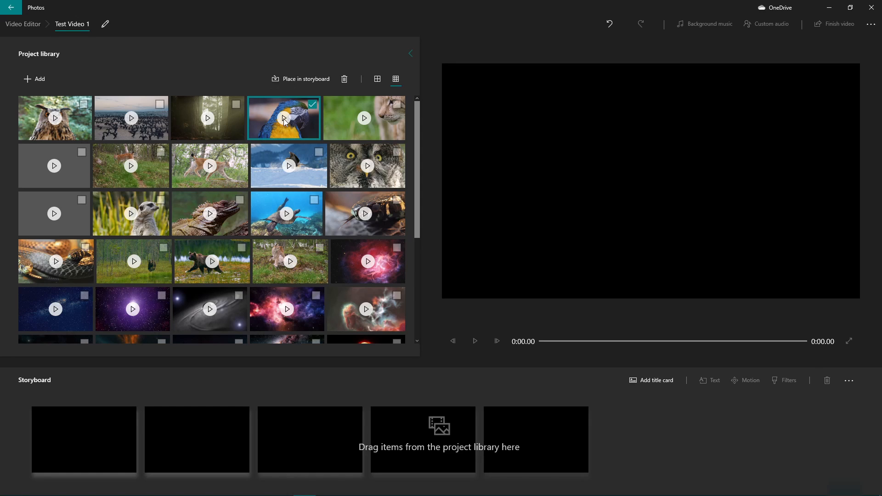
pyautogui.click(288, 81)
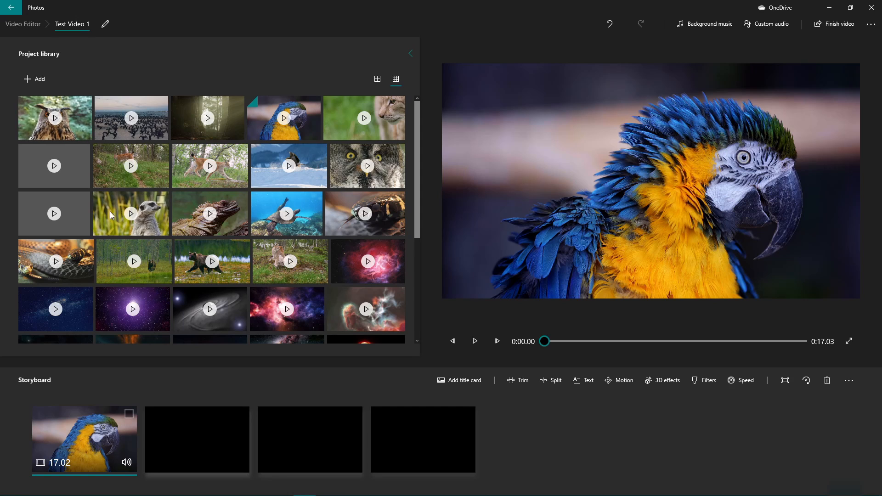
pyautogui.moveTo(109, 211); pyautogui.dragTo(221, 448)
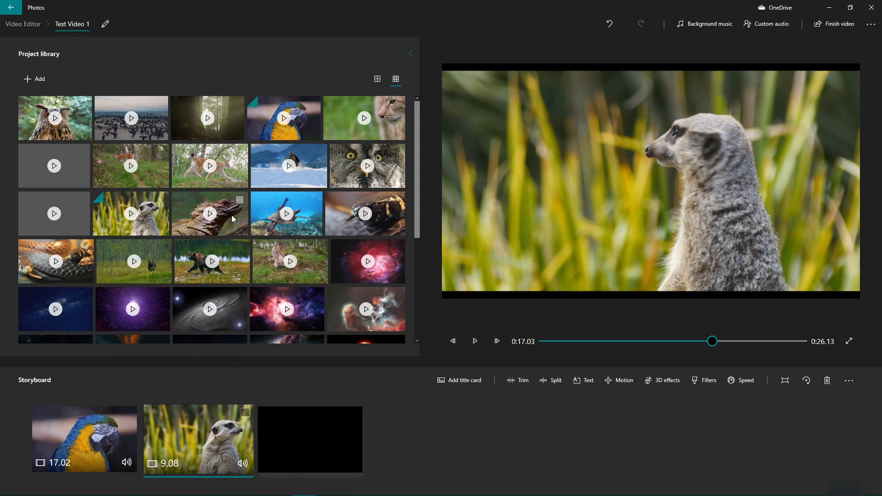
pyautogui.moveTo(231, 213); pyautogui.dragTo(249, 289)
# - Rearrange the storyboard so that the meerkat clip comes first, the macaw second and the lizard third
pyautogui.moveTo(273, 420); pyautogui.dragTo(75, 454)
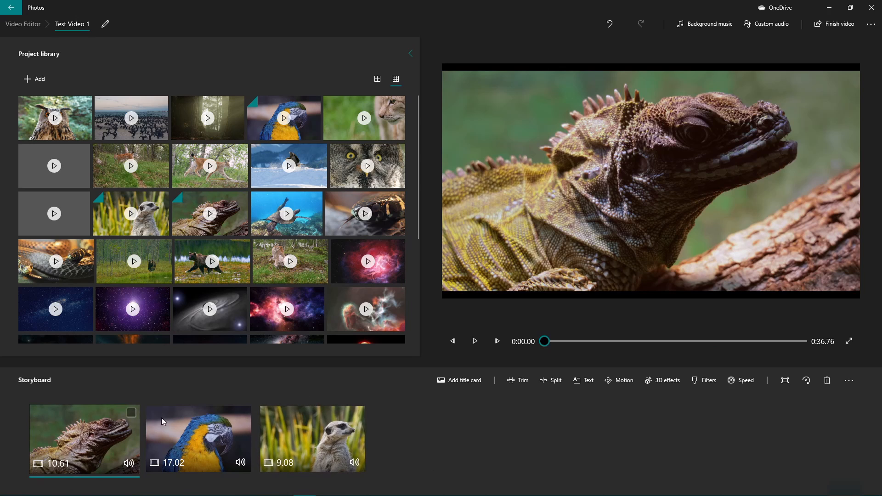
pyautogui.moveTo(162, 417); pyautogui.dragTo(133, 453)
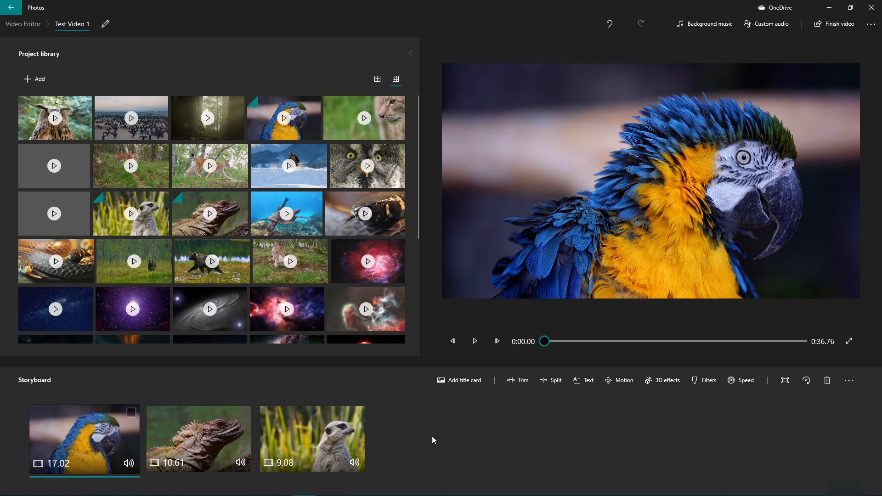
pyautogui.moveTo(342, 439); pyautogui.dragTo(16, 427)
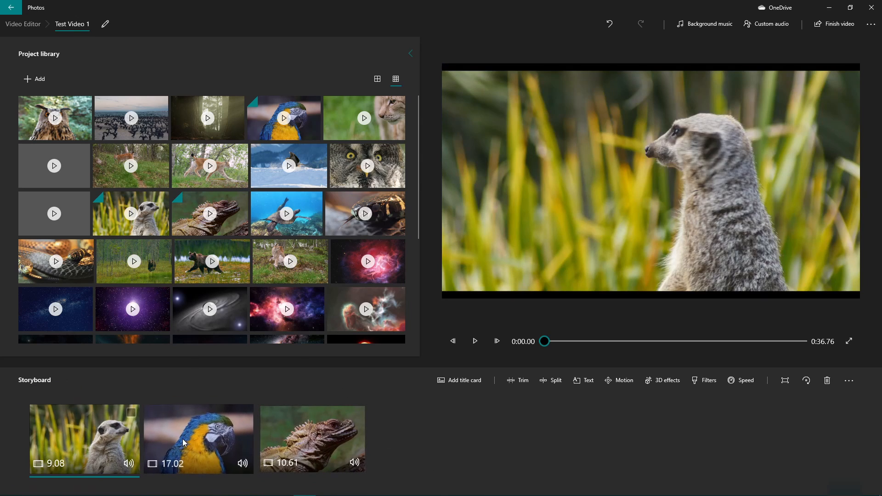
pyautogui.moveTo(183, 439); pyautogui.dragTo(220, 403)
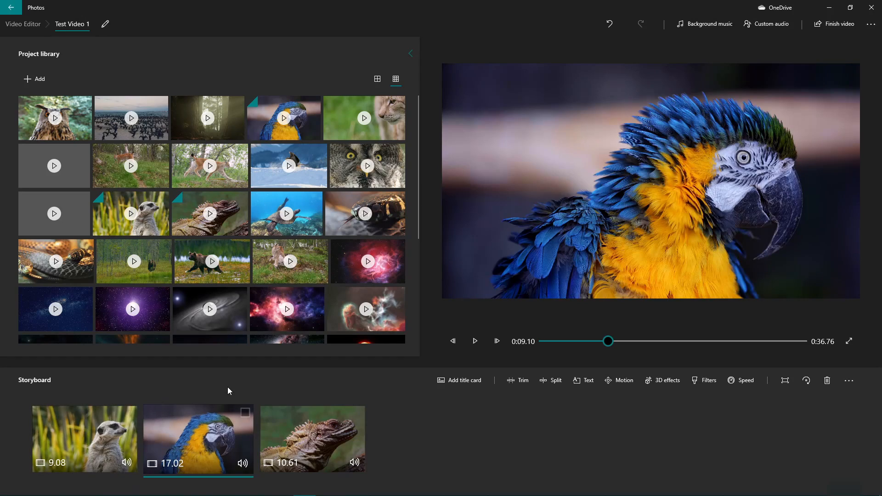
# - Preview each storyboard clip and play the video from the meerkat clip into the macaw clip
pyautogui.click(108, 419)
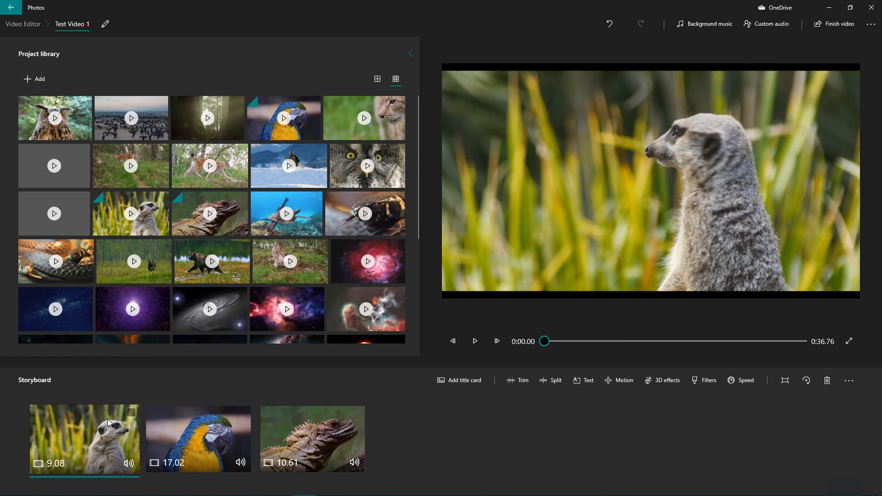
pyautogui.click(186, 427)
pyautogui.click(301, 442)
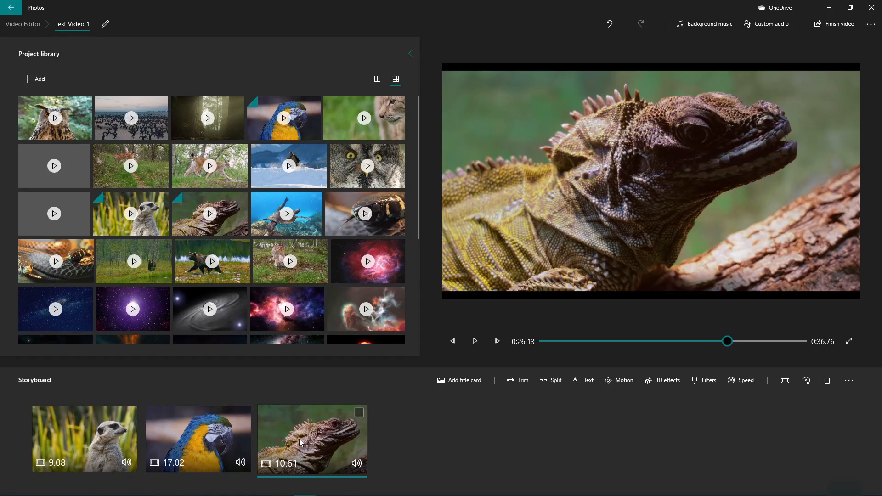
pyautogui.click(198, 436)
pyautogui.click(82, 437)
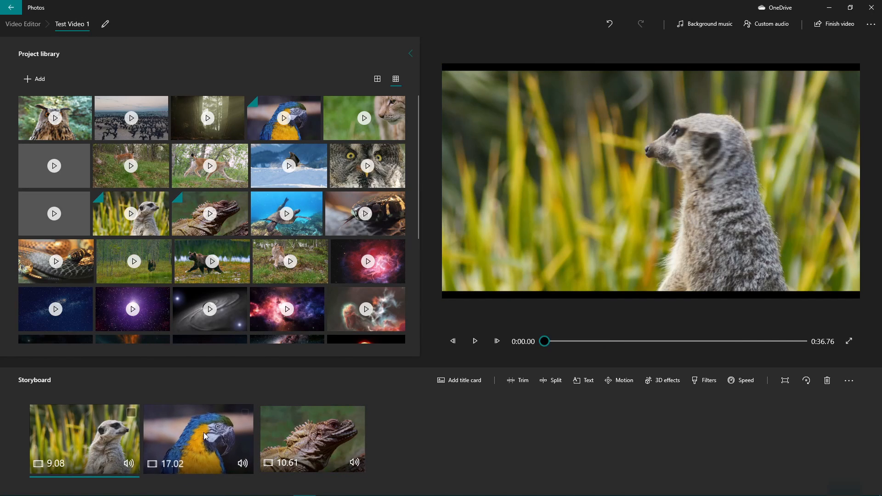
pyautogui.click(204, 436)
pyautogui.click(281, 464)
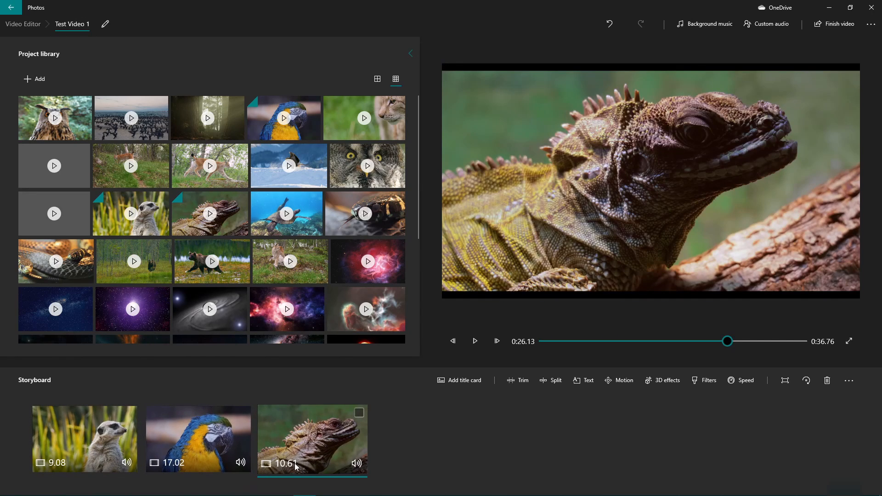
pyautogui.click(87, 438)
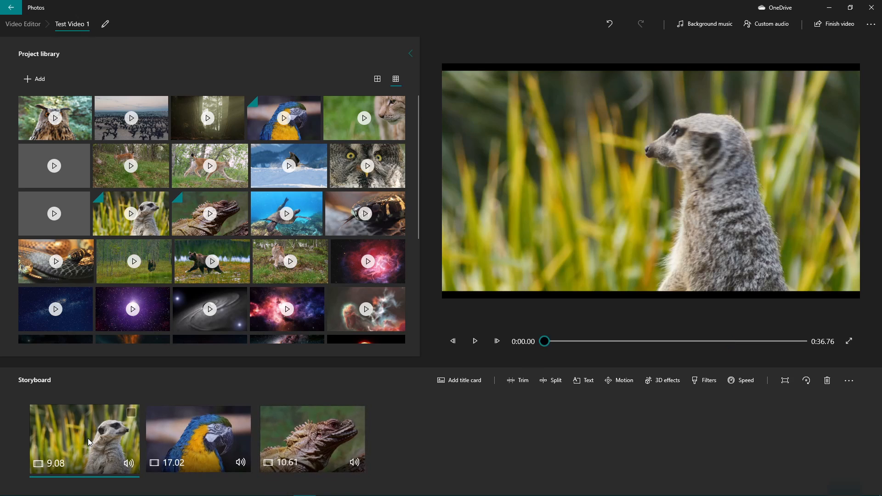
pyautogui.click(476, 341)
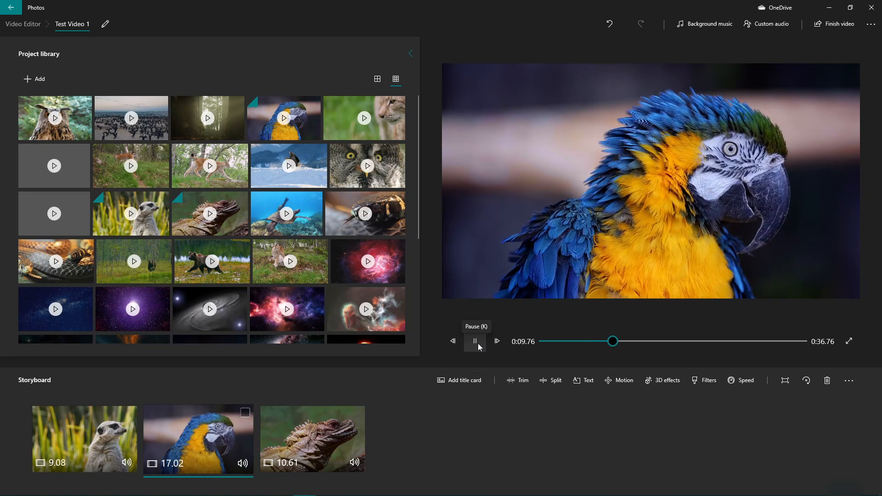
pyautogui.click(475, 341)
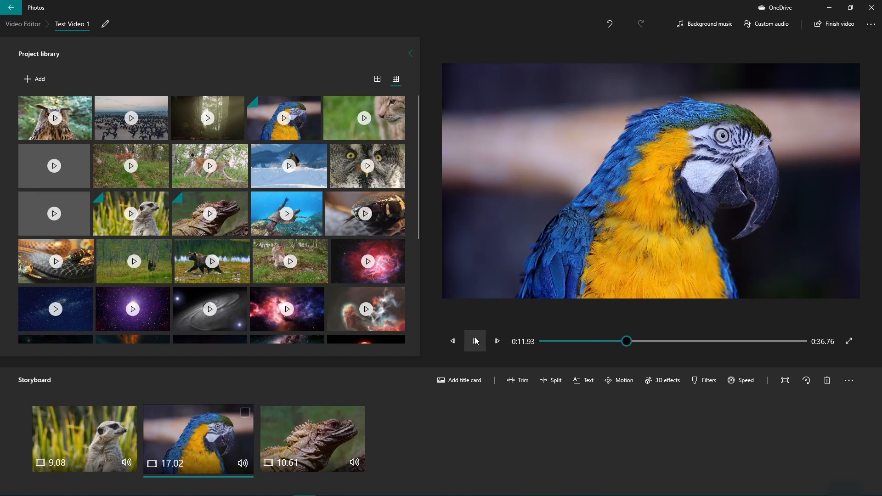
# - Select the meerkat clip in the storyboard and open it for trimming
pyautogui.click(105, 452)
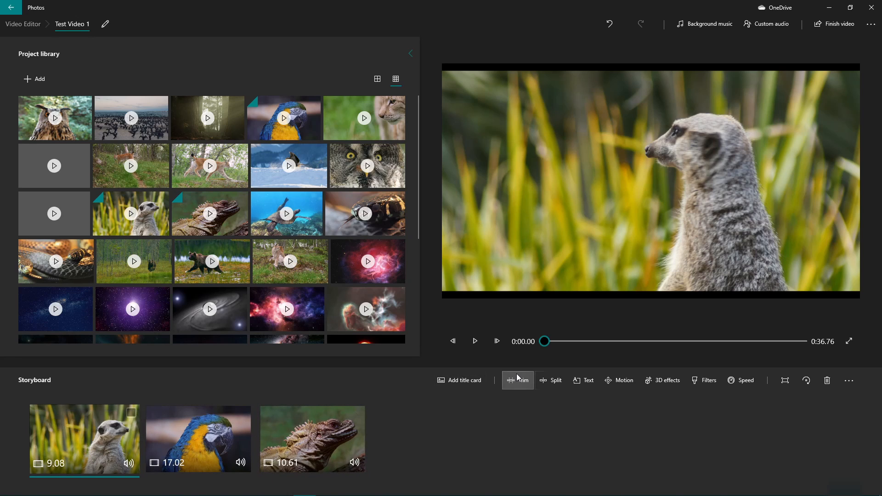
pyautogui.click(207, 440)
pyautogui.click(92, 445)
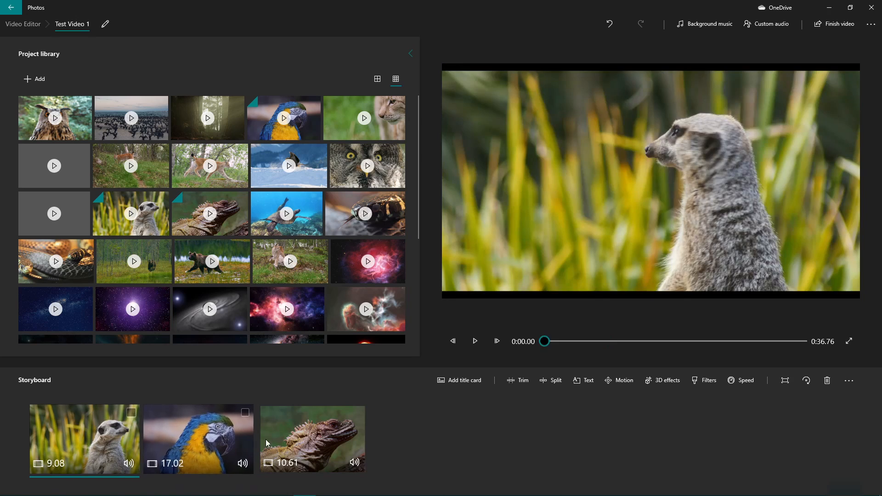
pyautogui.click(267, 444)
pyautogui.click(238, 447)
pyautogui.click(108, 447)
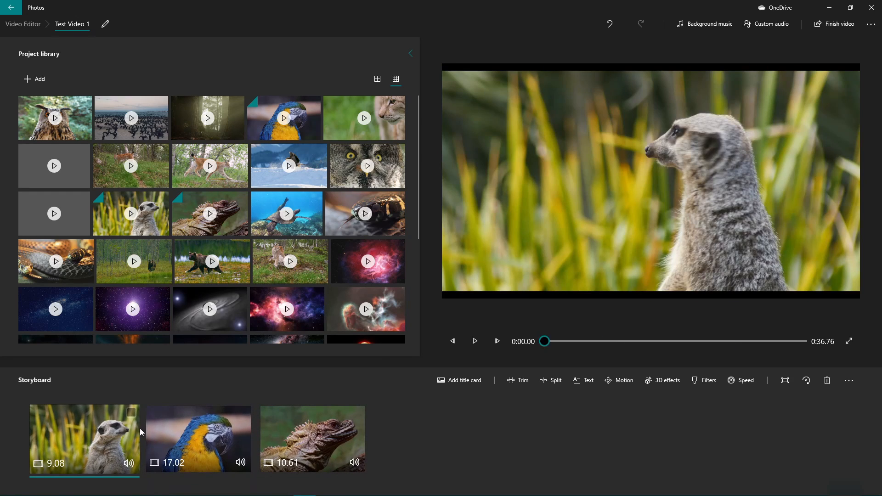
pyautogui.click(520, 382)
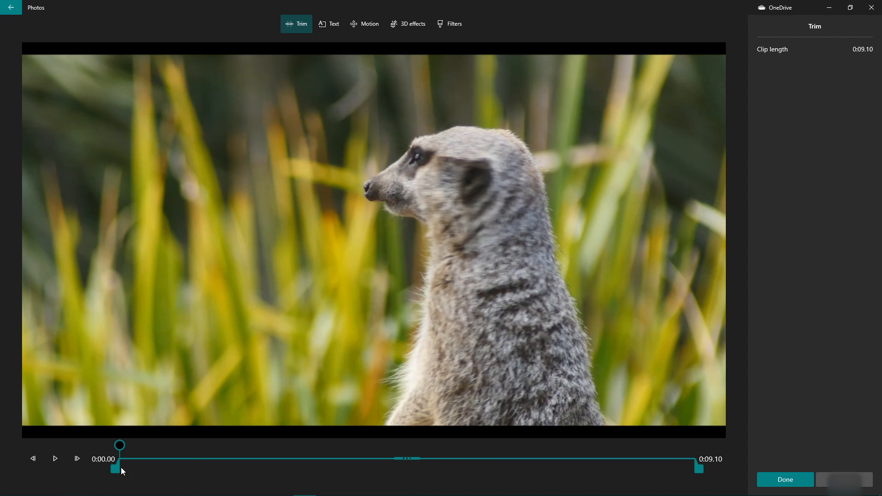
# - Try trimming the meerkat clip to the range 0:00.50 to 0:08.06 and scrub through the kept part
pyautogui.moveTo(114, 467); pyautogui.dragTo(158, 466)
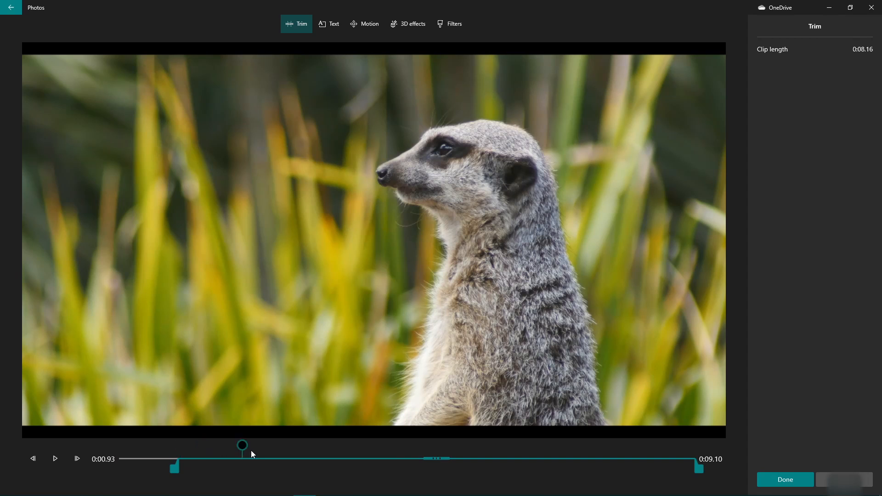
pyautogui.click(251, 455)
pyautogui.moveTo(703, 467); pyautogui.dragTo(634, 467)
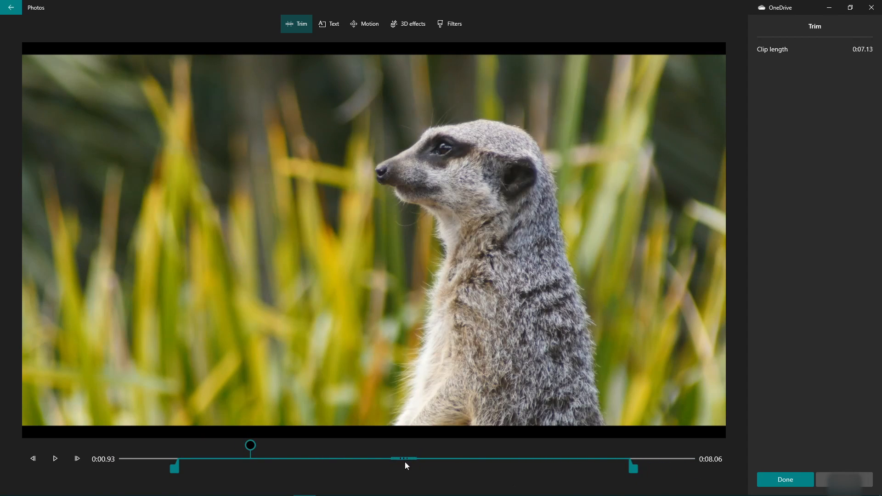
pyautogui.moveTo(178, 467)
pyautogui.mouseDown()
pyautogui.moveTo(150, 468)
pyautogui.moveTo(187, 467)
pyautogui.mouseUp()
pyautogui.moveTo(248, 446); pyautogui.dragTo(146, 468)
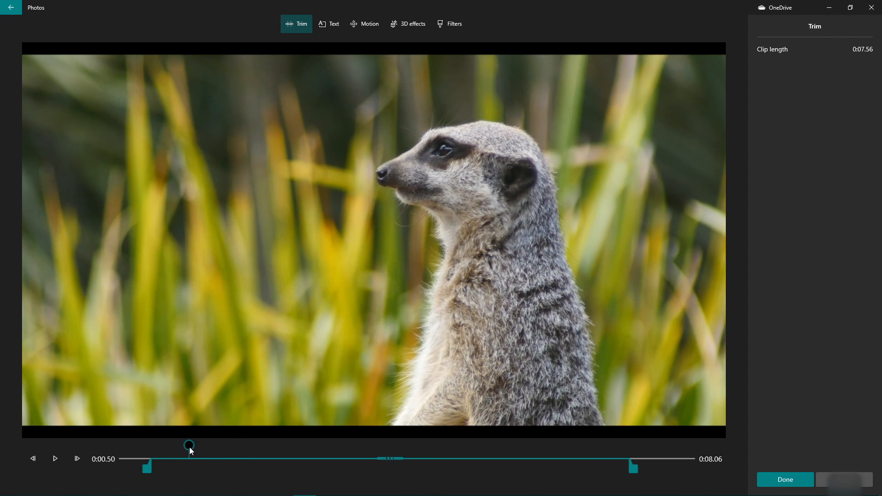
pyautogui.moveTo(189, 448); pyautogui.dragTo(334, 445)
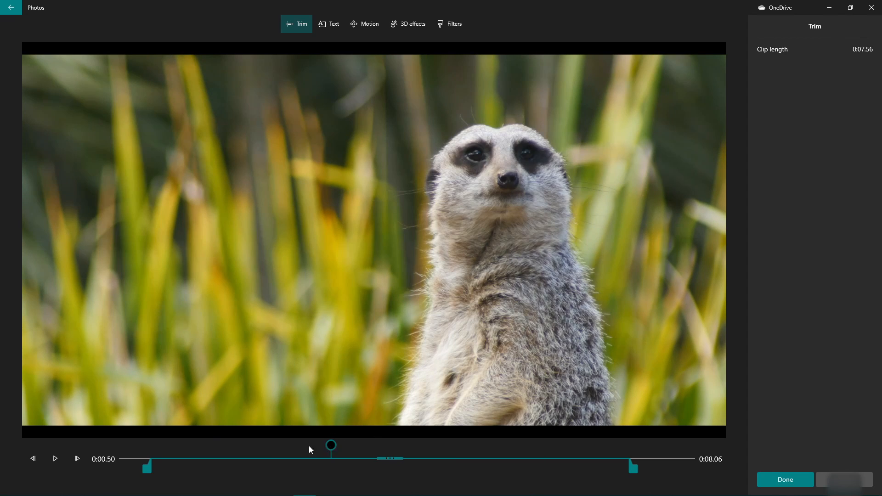
pyautogui.moveTo(331, 445); pyautogui.dragTo(587, 445)
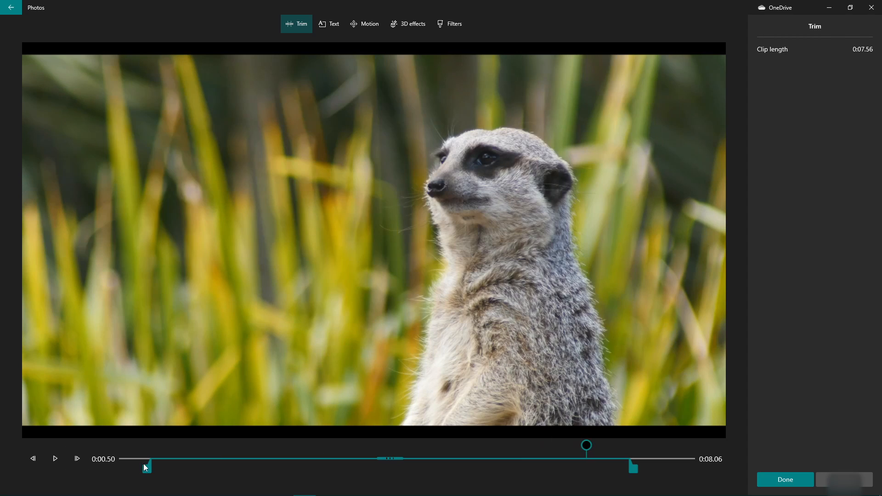
# - Try a tighter trim of the meerkat clip from 0:01.60 to 0:07.40, and restore its full length
pyautogui.moveTo(148, 467); pyautogui.dragTo(218, 466)
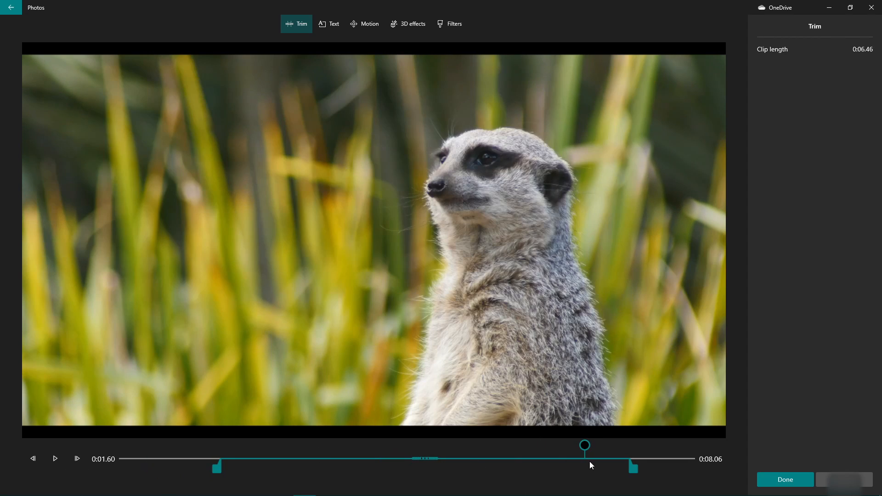
pyautogui.moveTo(632, 466); pyautogui.dragTo(591, 469)
pyautogui.click(41, 459)
pyautogui.moveTo(220, 471); pyautogui.dragTo(139, 474)
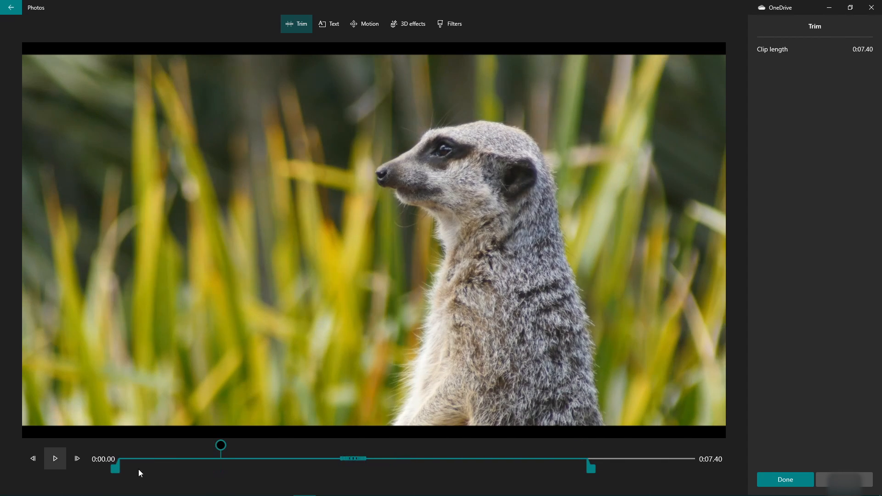
pyautogui.moveTo(593, 468); pyautogui.dragTo(742, 463)
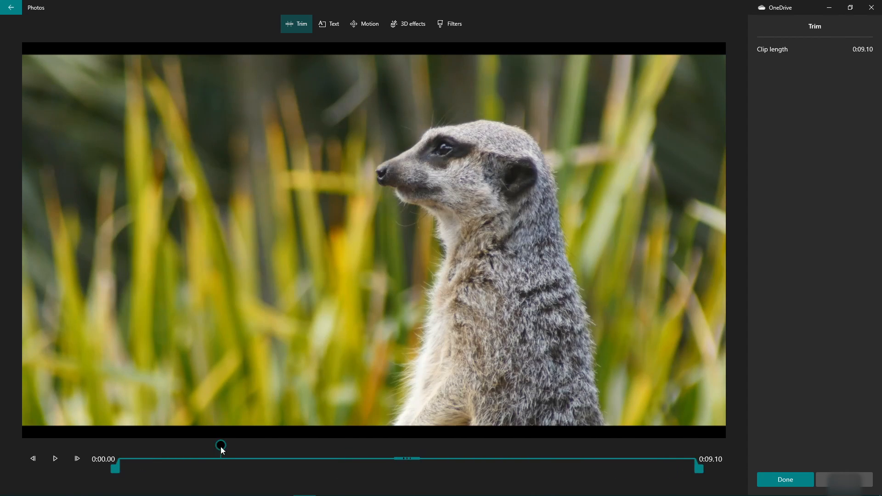
# - Play the untrimmed meerkat clip from its beginning, and replay its opening seconds to find a starting point
pyautogui.moveTo(221, 447); pyautogui.dragTo(101, 448)
pyautogui.click(52, 457)
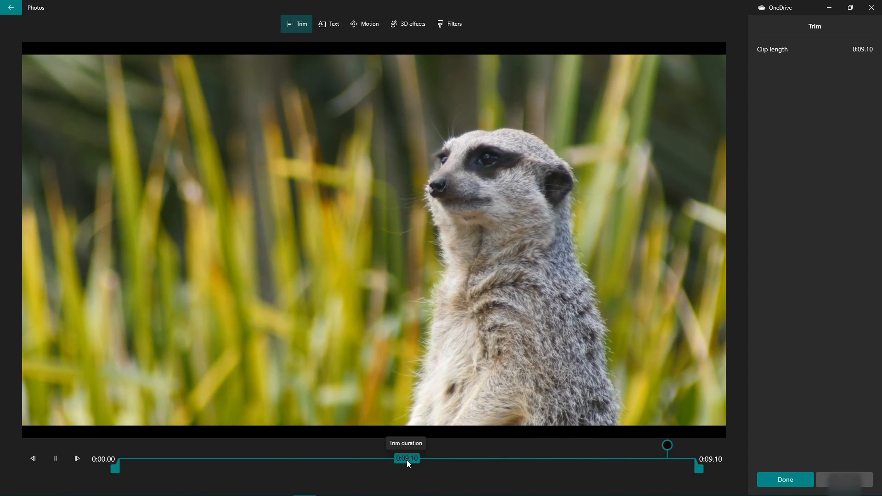
pyautogui.moveTo(696, 447); pyautogui.dragTo(1, 451)
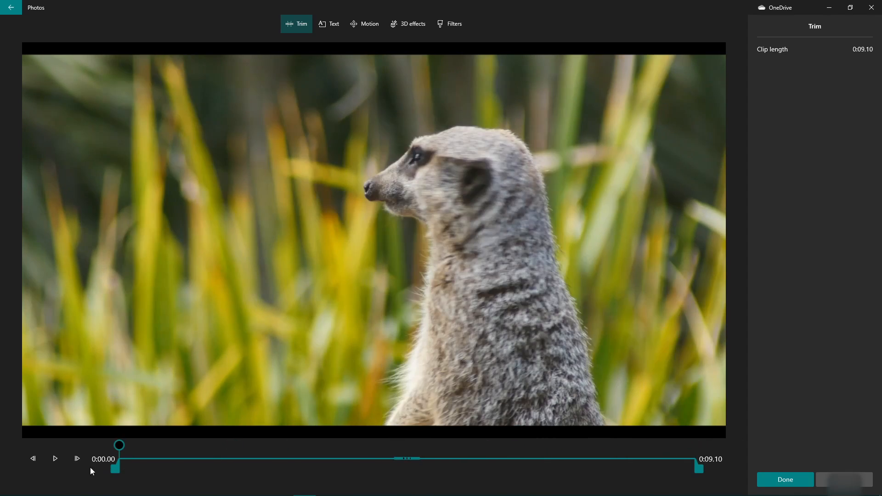
pyautogui.click(55, 457)
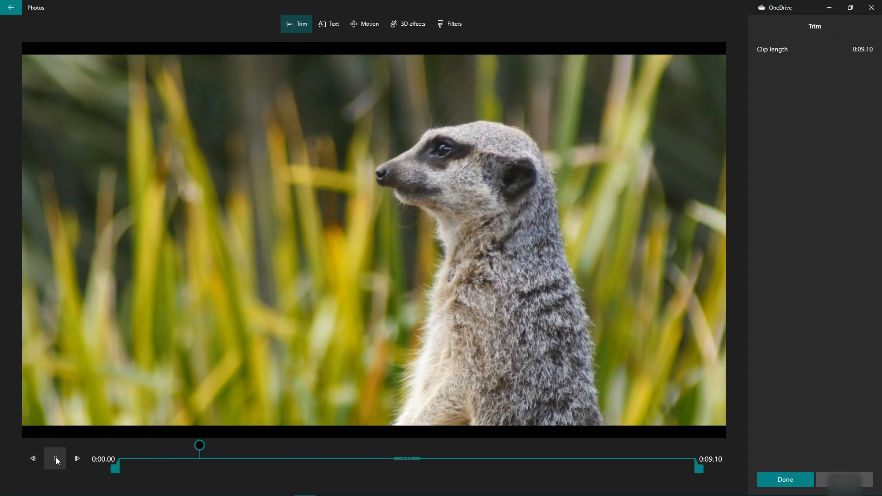
pyautogui.click(55, 457)
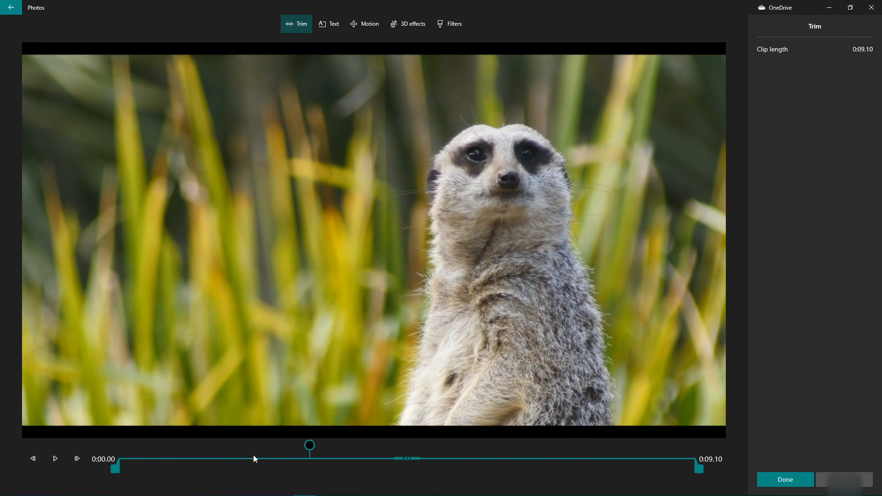
# - Trim the meerkat clip's start to 0:01.96 and play on until the meerkat has turned its head the other way
pyautogui.moveTo(303, 447); pyautogui.dragTo(248, 449)
pyautogui.moveTo(119, 469); pyautogui.dragTo(234, 467)
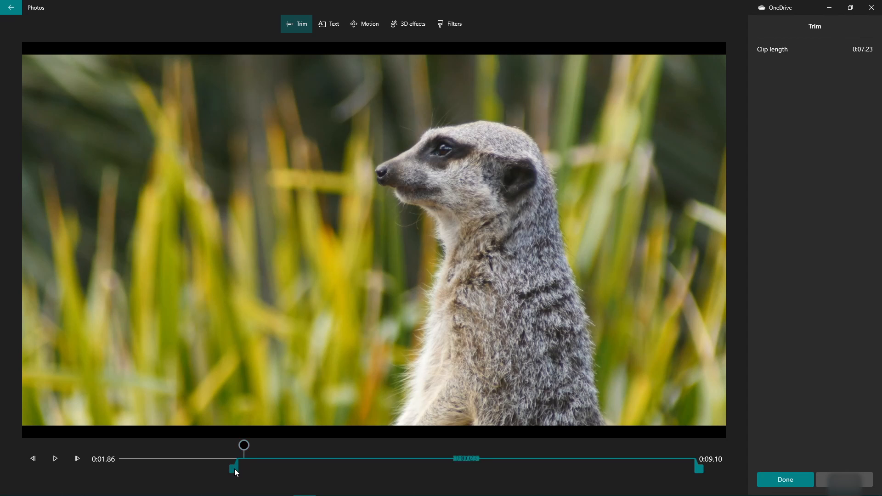
pyautogui.moveTo(235, 468); pyautogui.dragTo(152, 457)
pyautogui.click(54, 458)
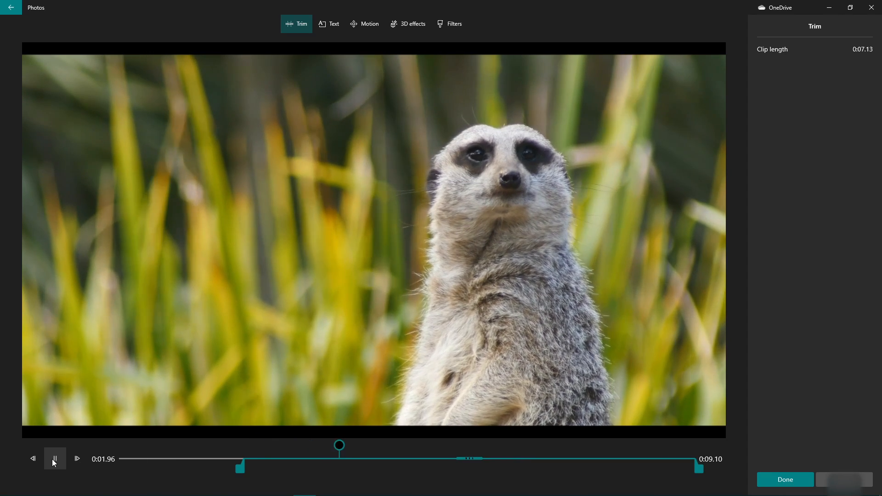
pyautogui.click(54, 462)
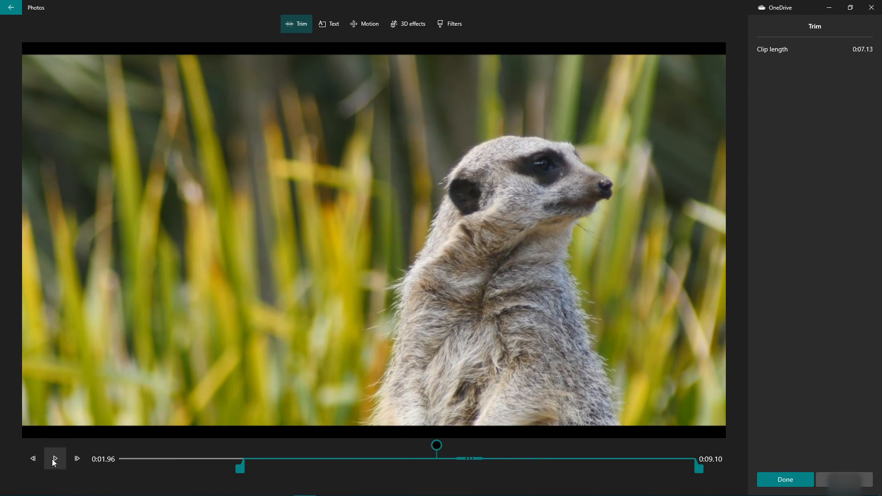
# - Trim the meerkat clip's end to 0:05.10, preview the kept part and apply the trim
pyautogui.moveTo(699, 470); pyautogui.dragTo(450, 466)
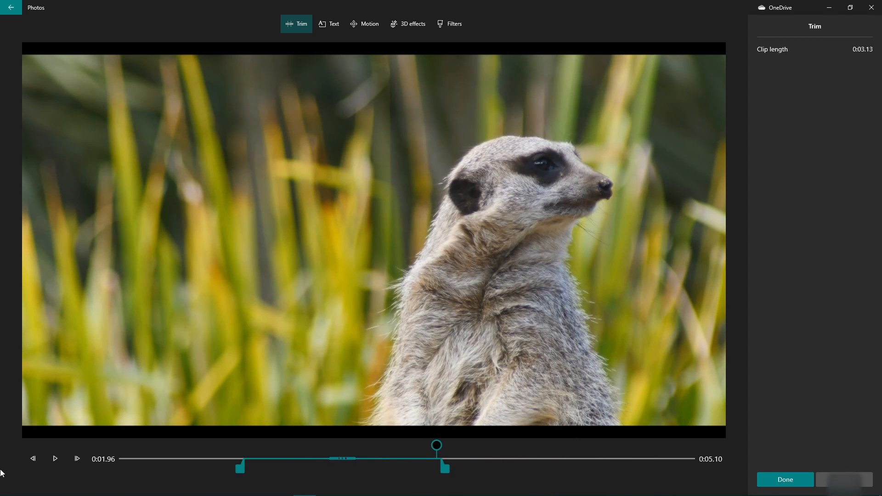
pyautogui.click(64, 465)
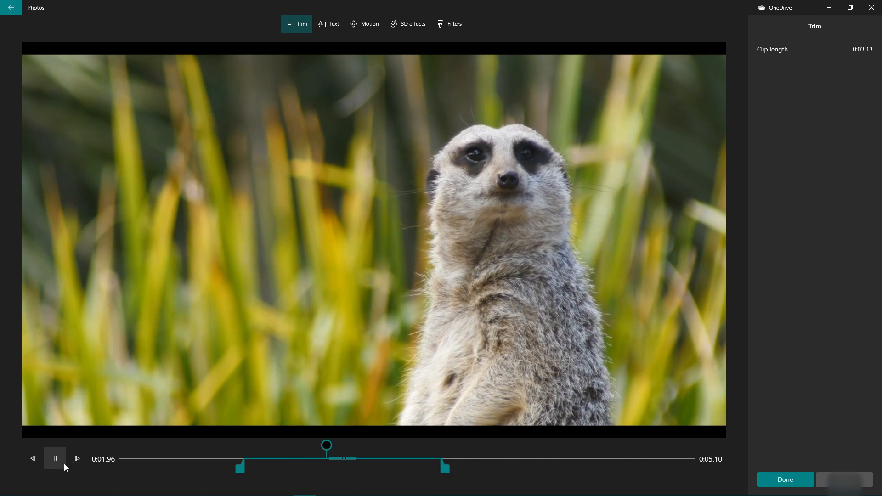
pyautogui.click(65, 464)
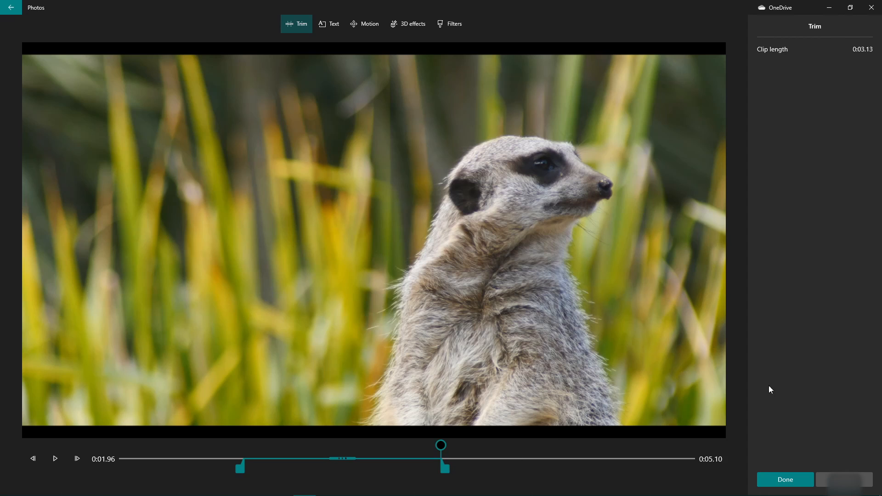
pyautogui.click(792, 478)
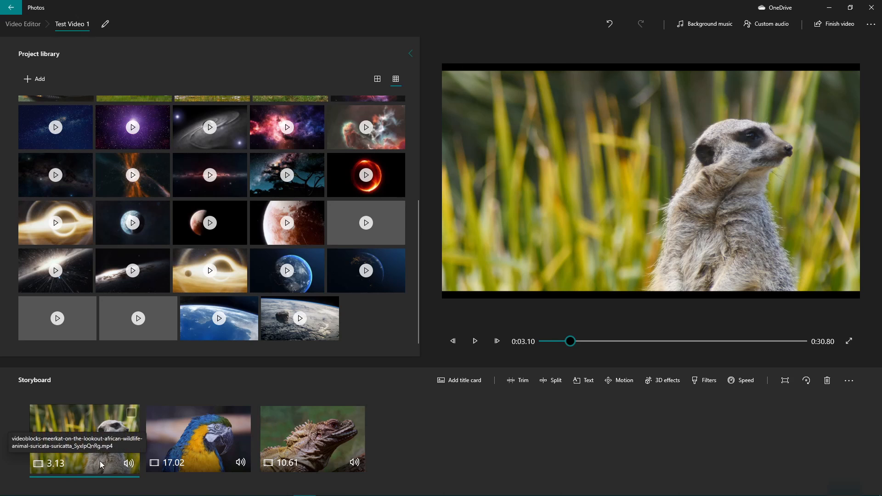
# - Play the video from its beginning through the trimmed meerkat clip into the macaw clip
pyautogui.click(452, 342)
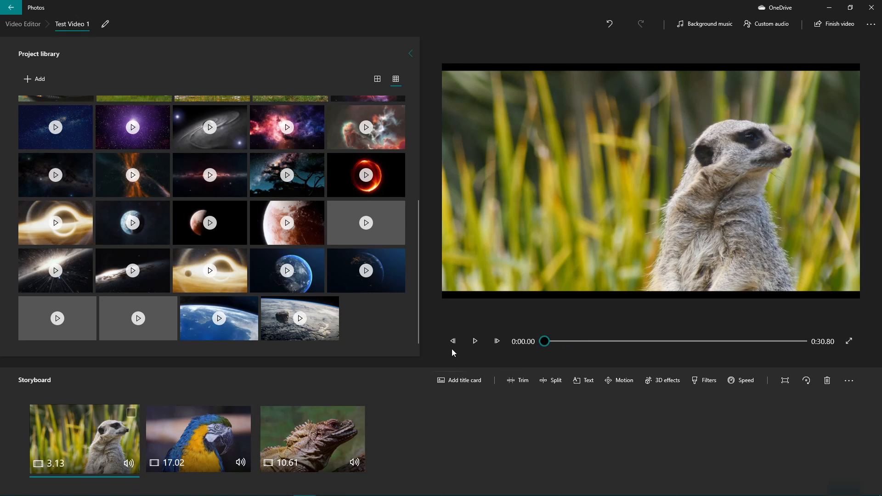
pyautogui.click(475, 343)
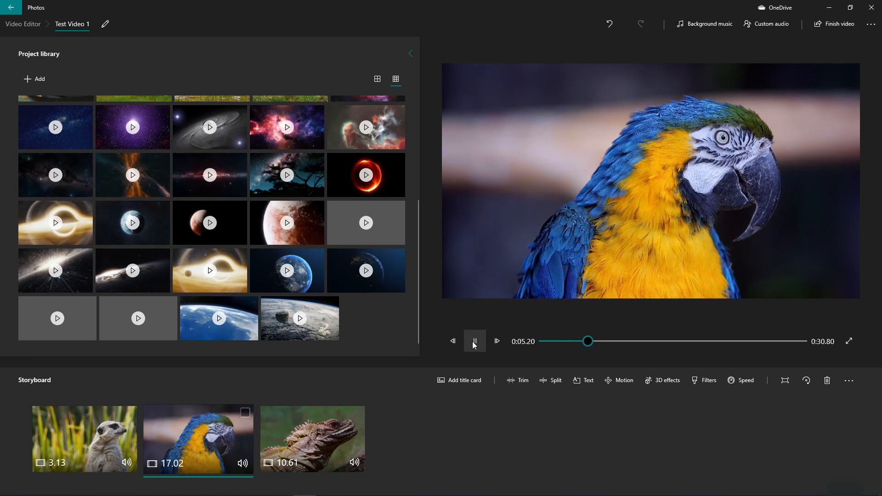
pyautogui.click(475, 342)
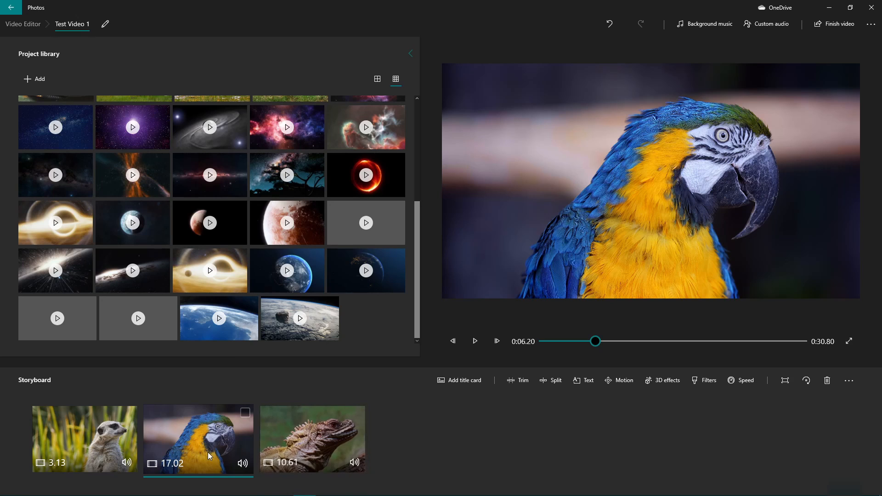
# - Trim the macaw clip's end to 0:03.86, check the kept part by scrubbing, and apply the trim
pyautogui.click(513, 381)
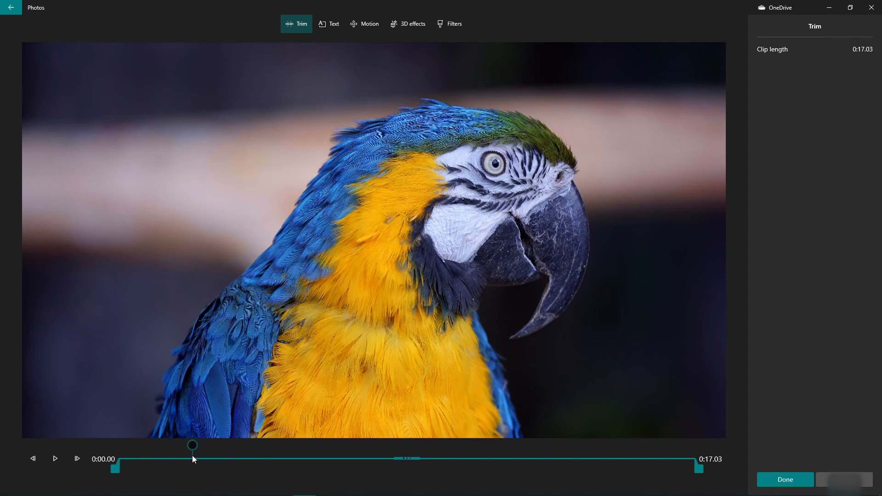
pyautogui.moveTo(192, 456); pyautogui.dragTo(275, 454)
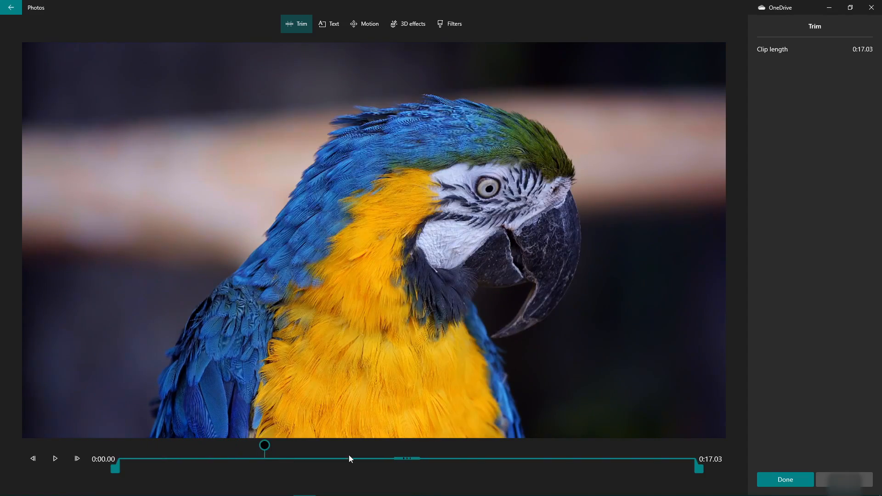
pyautogui.moveTo(699, 470); pyautogui.dragTo(214, 457)
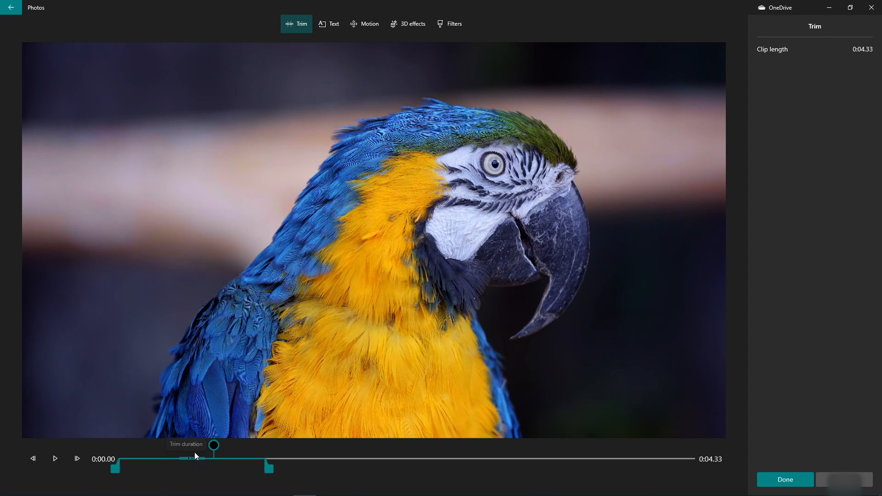
pyautogui.moveTo(213, 450); pyautogui.dragTo(175, 457)
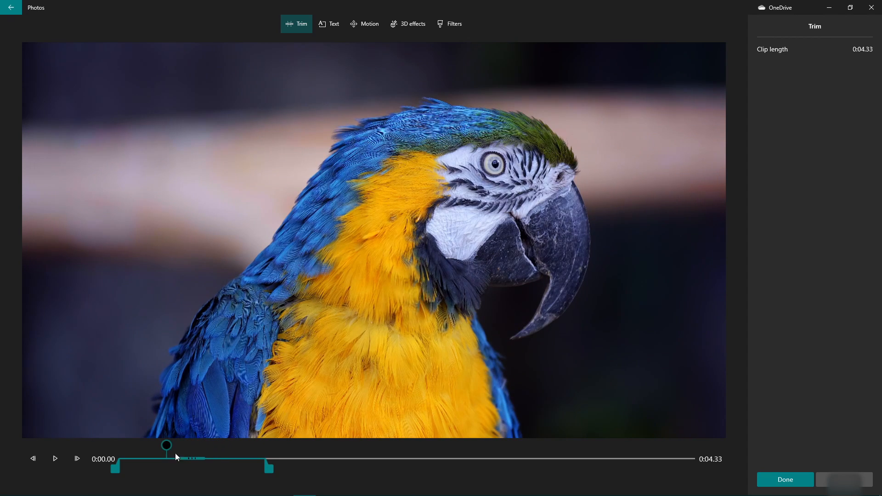
pyautogui.moveTo(269, 468); pyautogui.dragTo(253, 470)
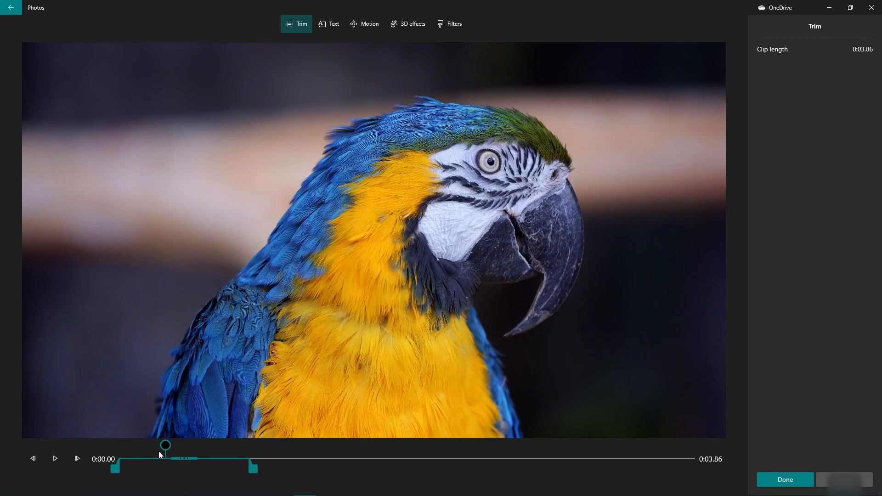
pyautogui.moveTo(161, 450); pyautogui.dragTo(225, 454)
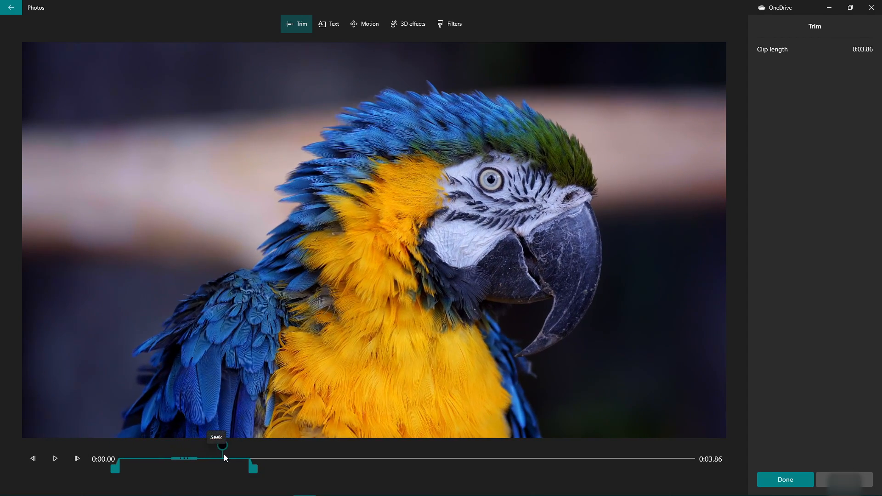
pyautogui.click(777, 480)
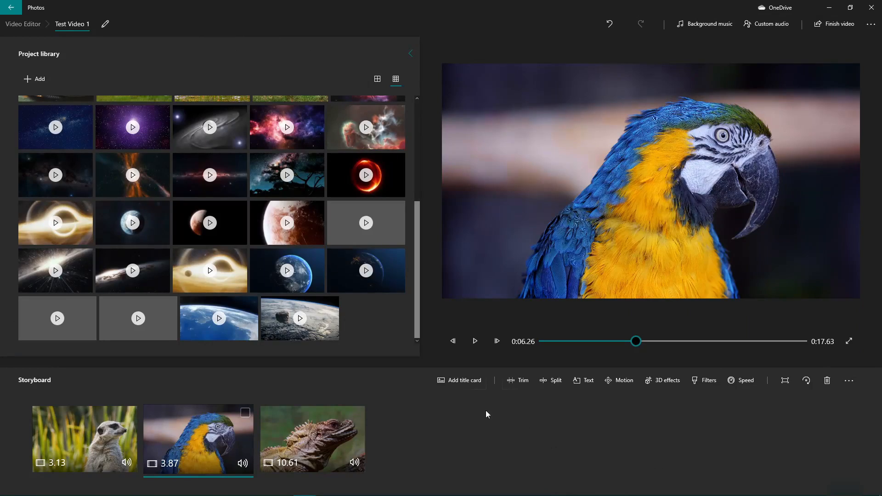
# - Play the lizard clip in the trim view, trim its end to 0:04.36 and apply the trim
pyautogui.click(312, 437)
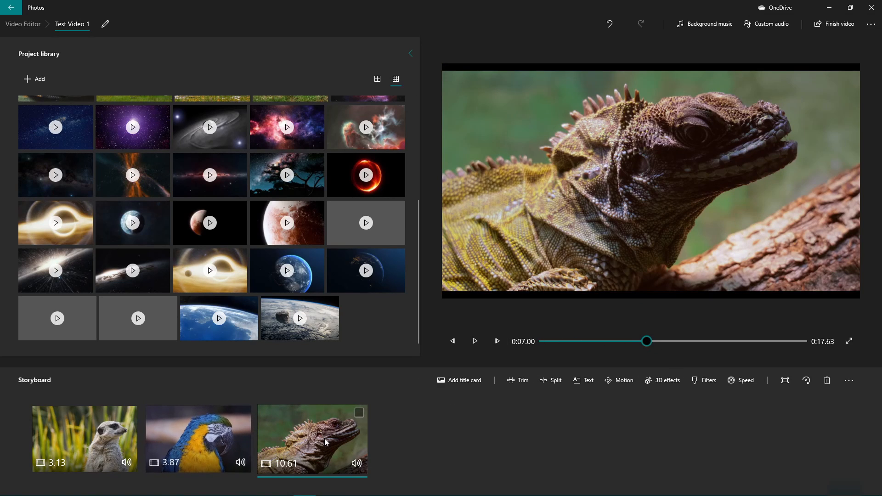
pyautogui.click(520, 383)
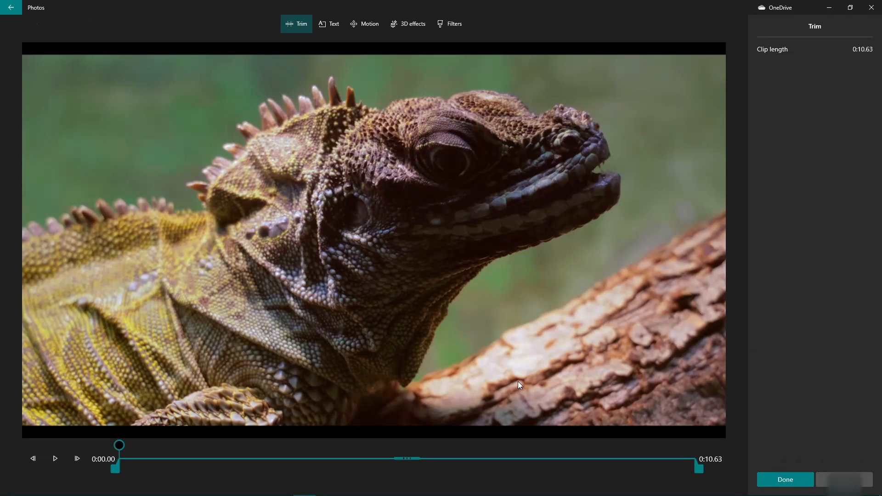
pyautogui.click(56, 459)
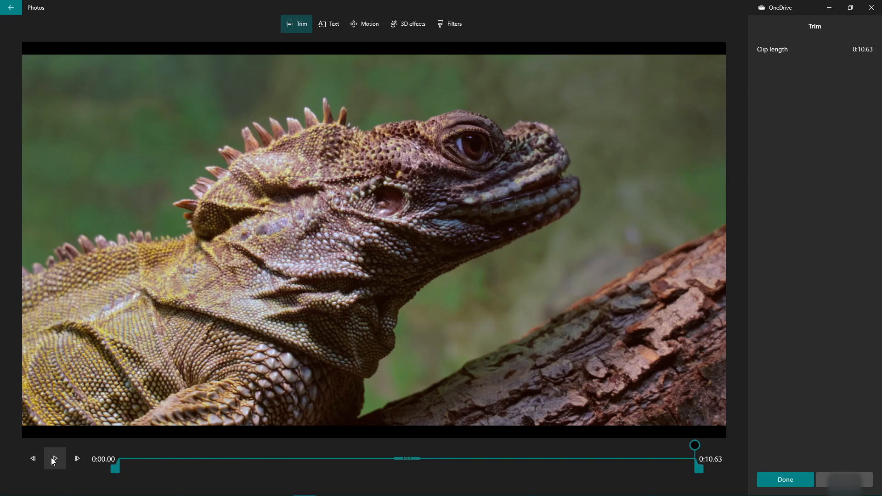
pyautogui.click(52, 459)
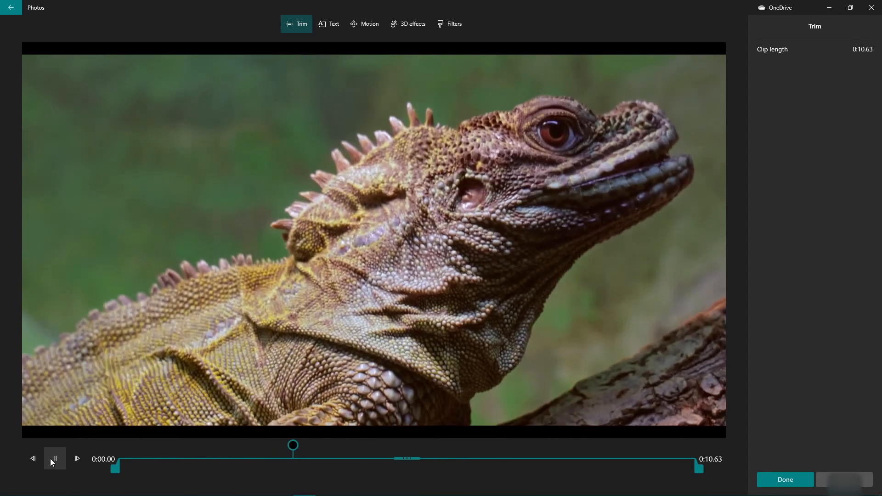
pyautogui.click(51, 459)
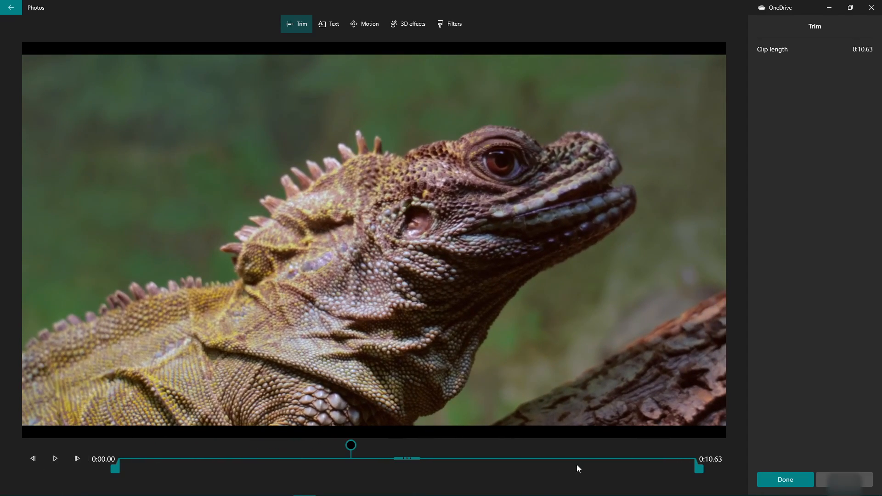
pyautogui.moveTo(697, 466); pyautogui.dragTo(383, 448)
pyautogui.click(786, 479)
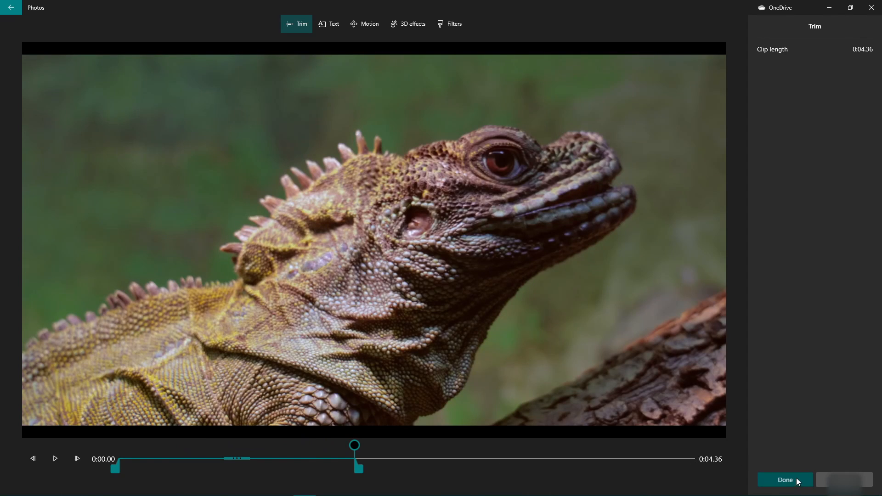
# - Play the video from the beginning through all three trimmed clips
pyautogui.click(73, 457)
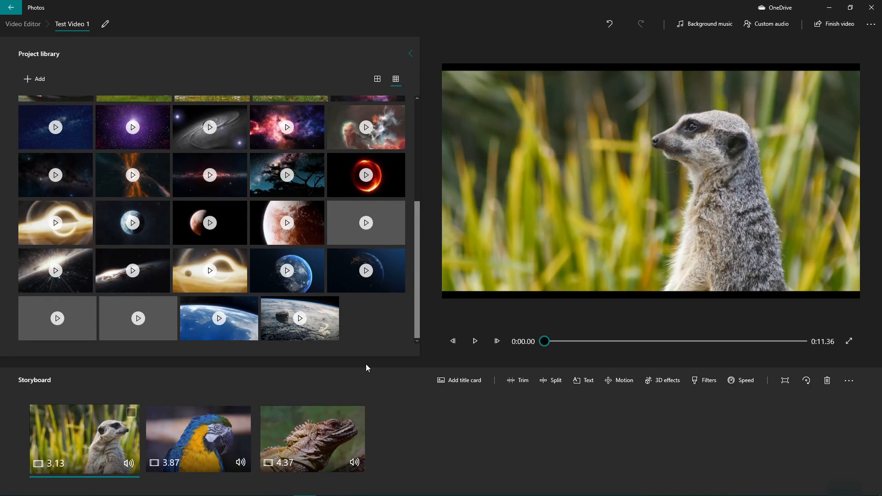
pyautogui.click(480, 344)
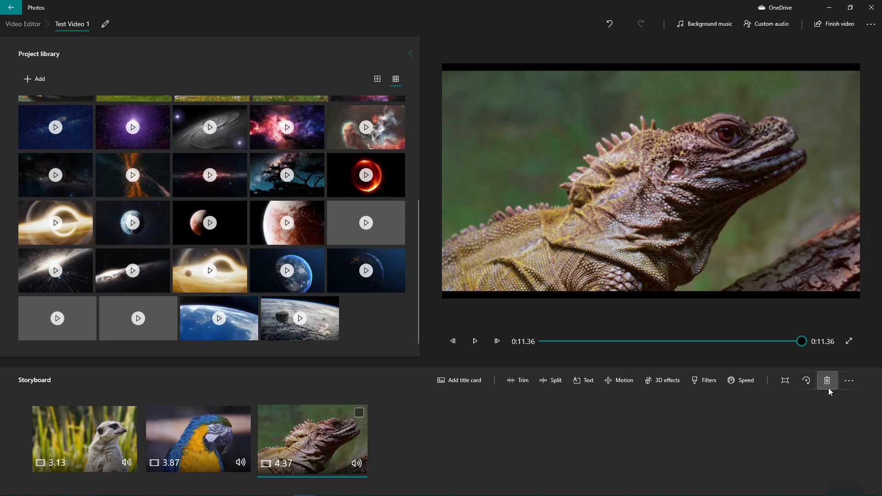
pyautogui.scroll(5, 199, 195)
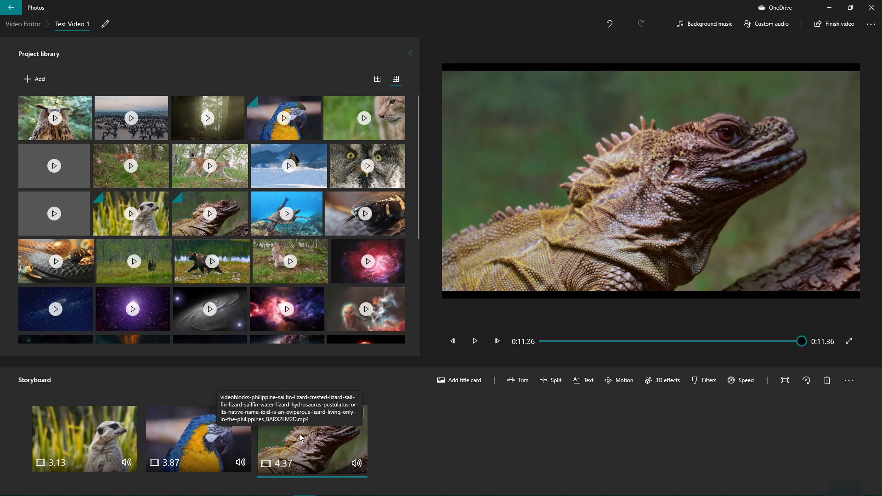
# - Check the project's aspect ratio option and compare how the meerkat, lizard and macaw clips fill the frame
pyautogui.click(871, 23)
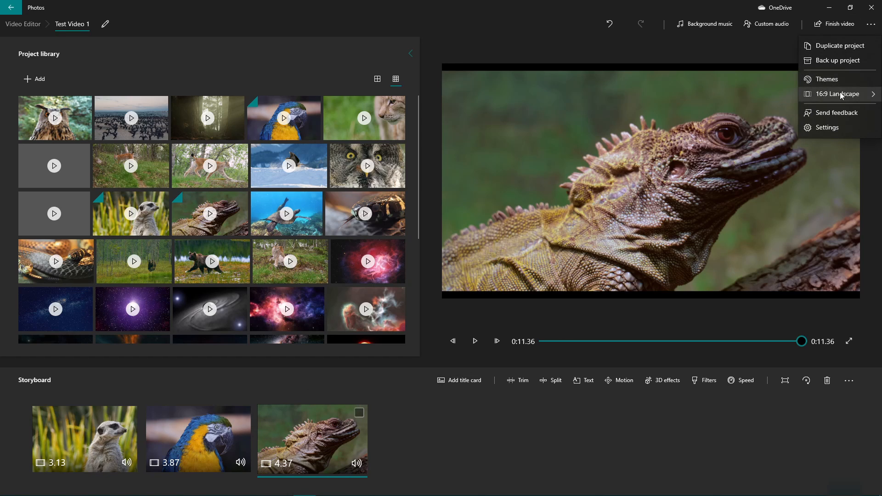
pyautogui.click(626, 430)
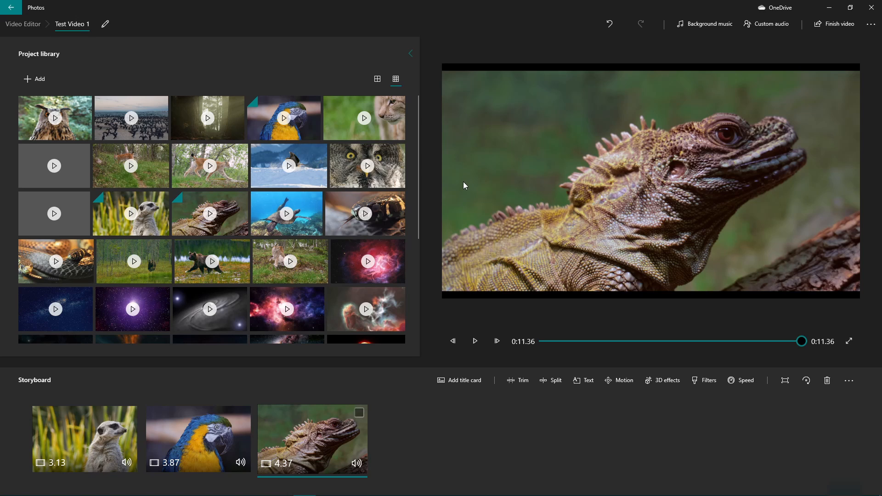
pyautogui.click(81, 441)
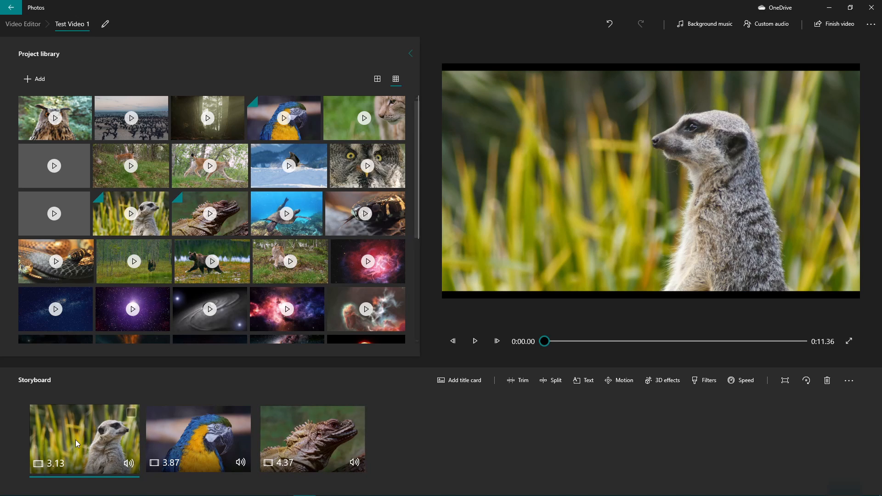
pyautogui.click(346, 430)
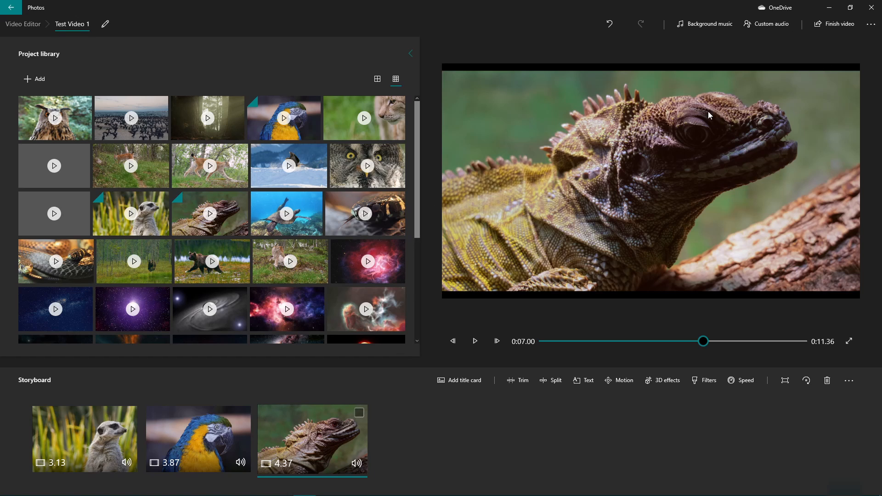
pyautogui.click(183, 435)
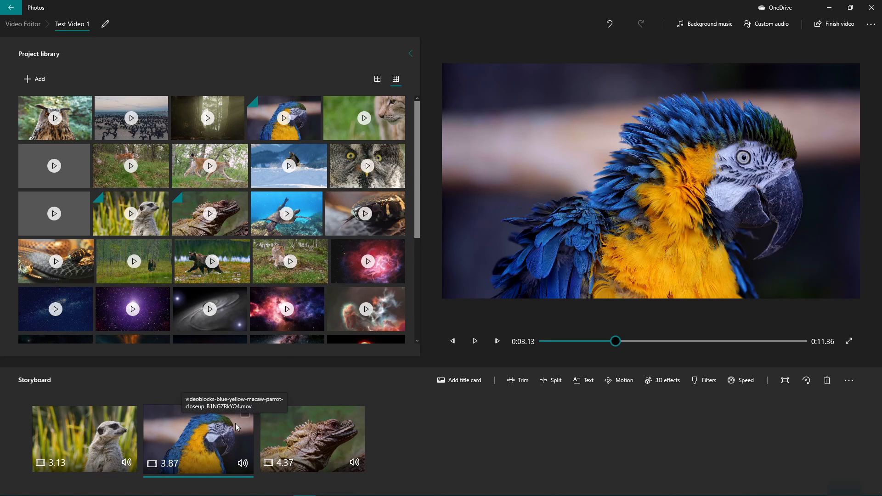
# - Remove the black bars from the meerkat clip at the start of the storyboard
pyautogui.click(78, 433)
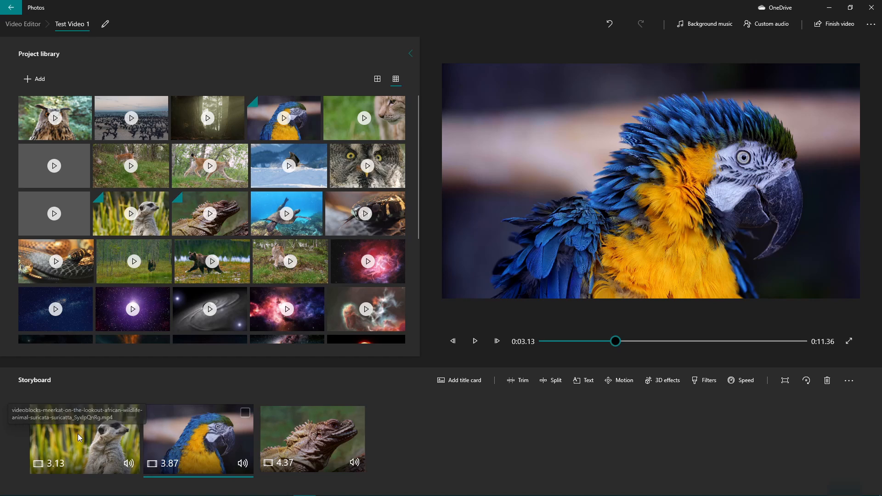
pyautogui.click(787, 384)
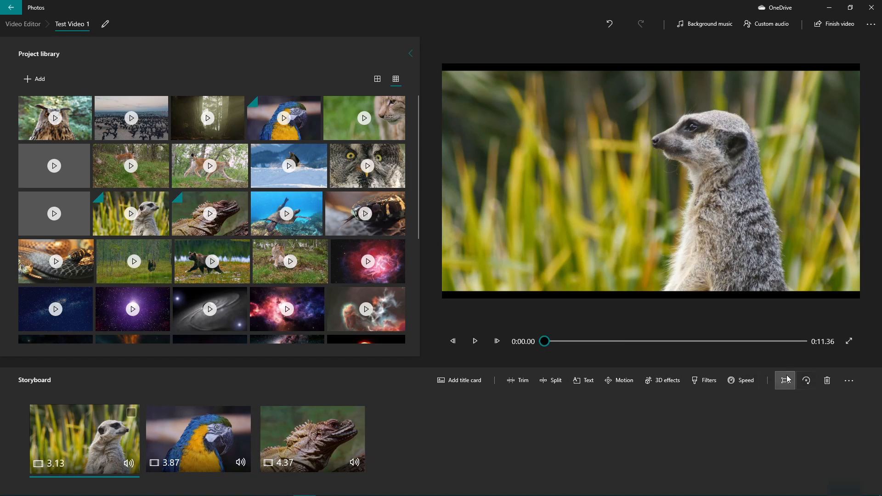
pyautogui.click(785, 383)
pyautogui.click(787, 384)
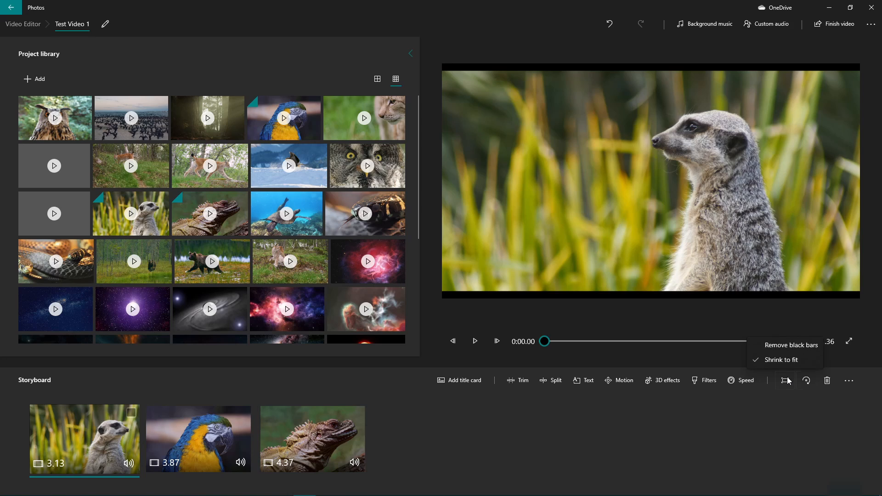
pyautogui.click(780, 345)
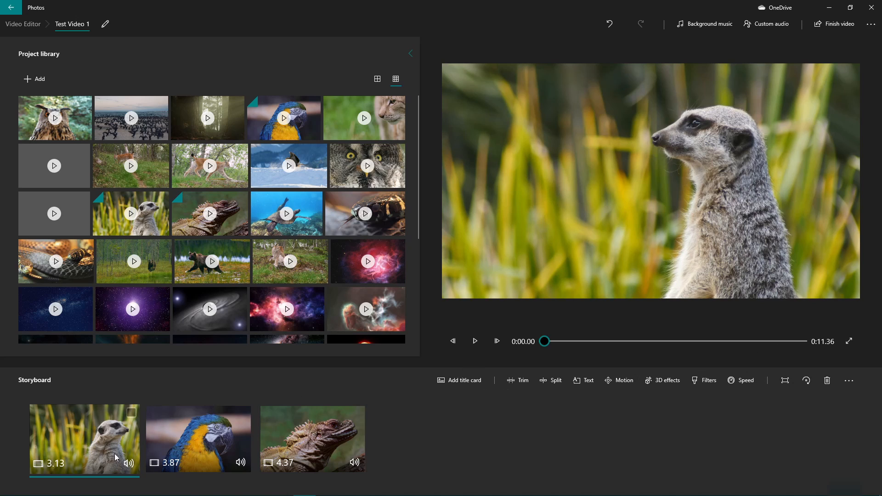
# - Look at the macaw clip's framing and remove the black bars from the lizard clip
pyautogui.click(191, 435)
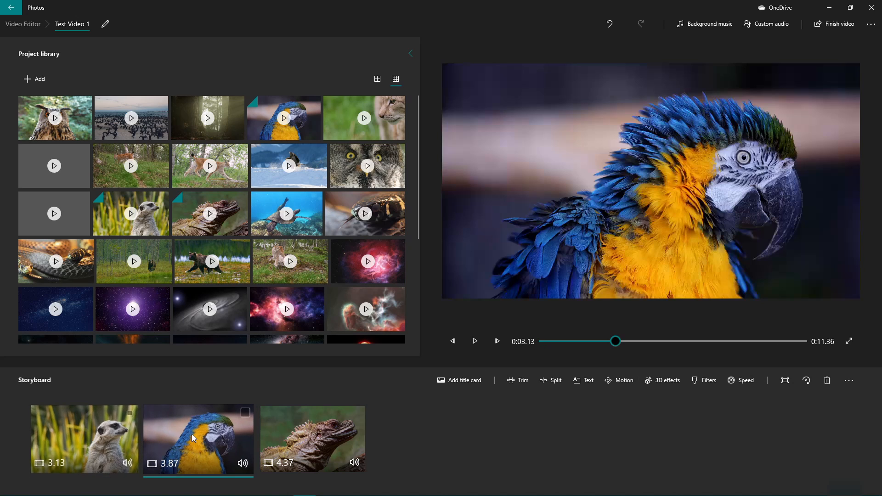
pyautogui.click(302, 433)
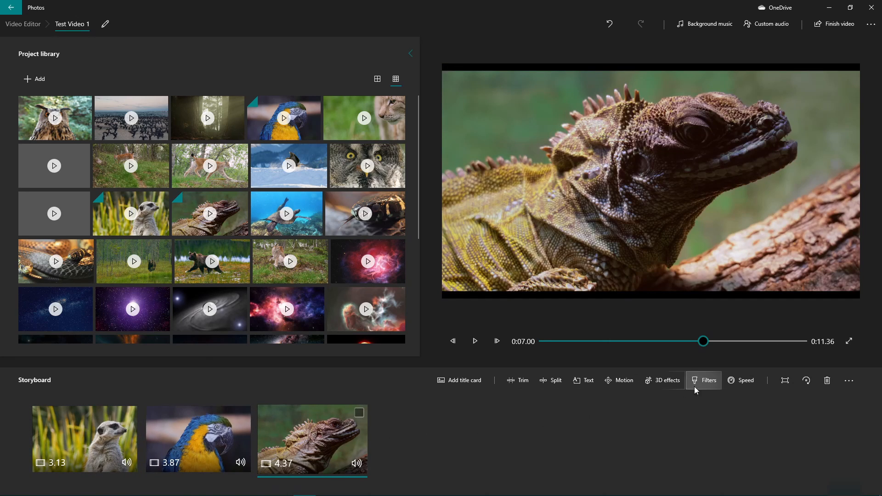
pyautogui.click(786, 380)
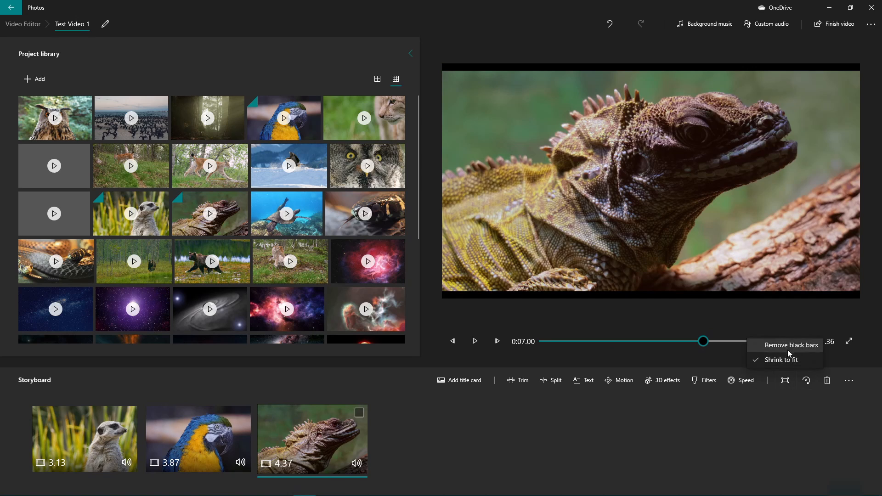
pyautogui.click(787, 349)
# - Try the Remove black bars option on the macaw clip and set it back to Shrink to fit
pyautogui.click(170, 456)
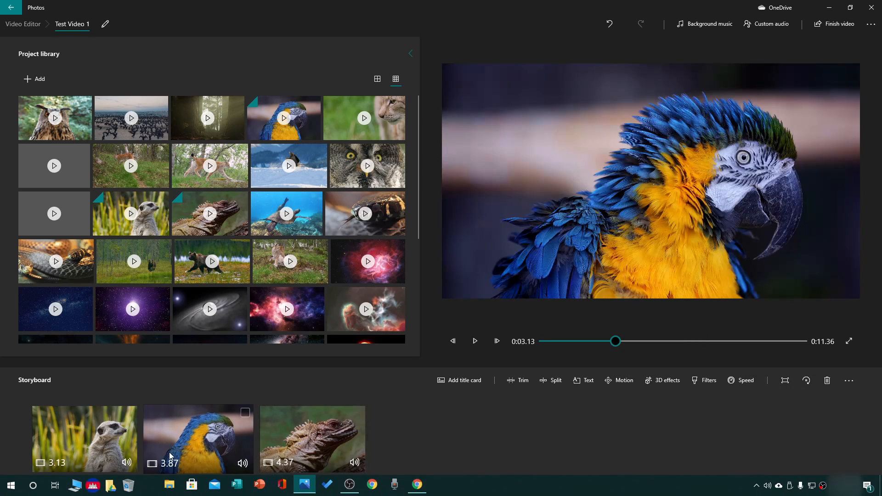
pyautogui.click(791, 382)
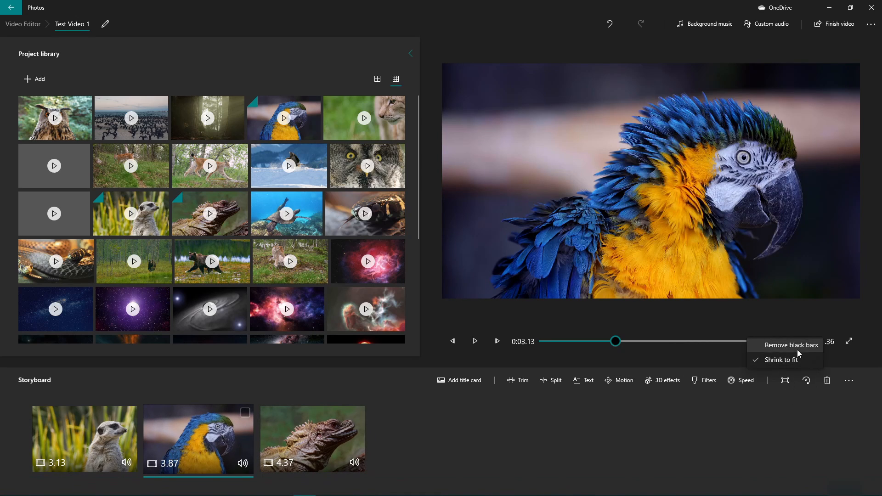
pyautogui.click(797, 349)
pyautogui.click(784, 384)
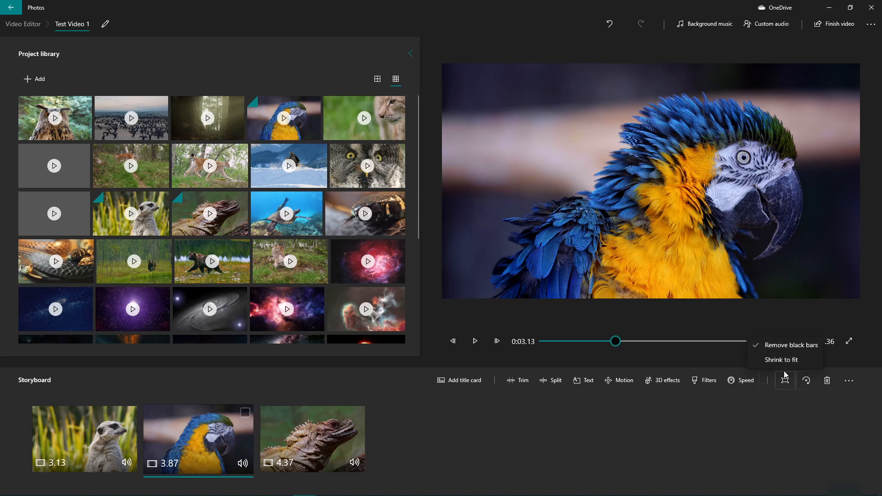
pyautogui.click(786, 360)
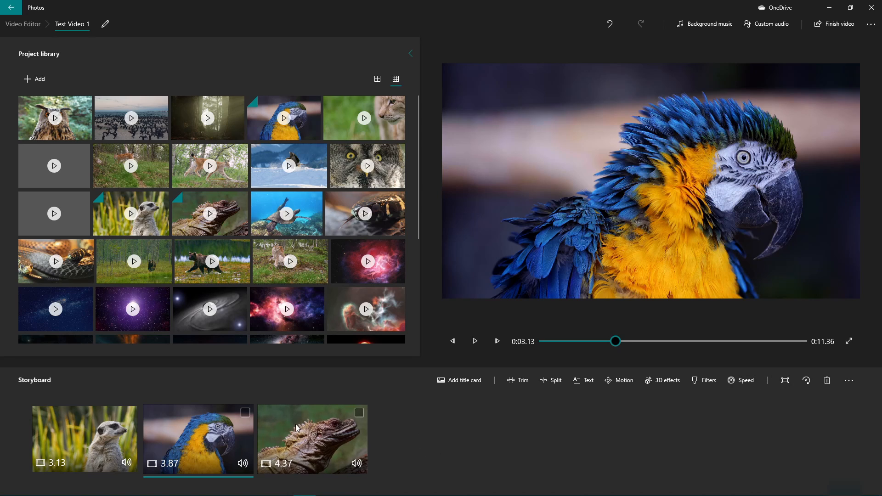
pyautogui.click(784, 385)
pyautogui.click(785, 365)
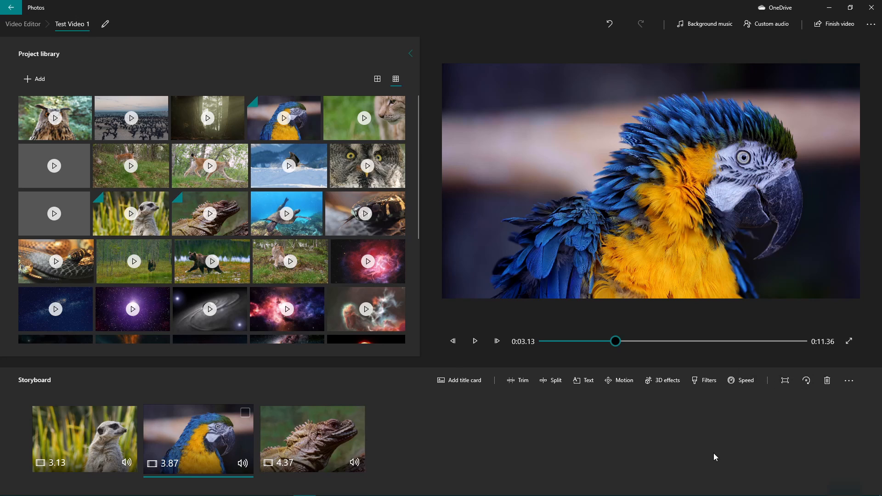
# - Preview the meerkat, macaw and lizard clips in turn to check that each fills the frame
pyautogui.click(119, 434)
pyautogui.click(169, 440)
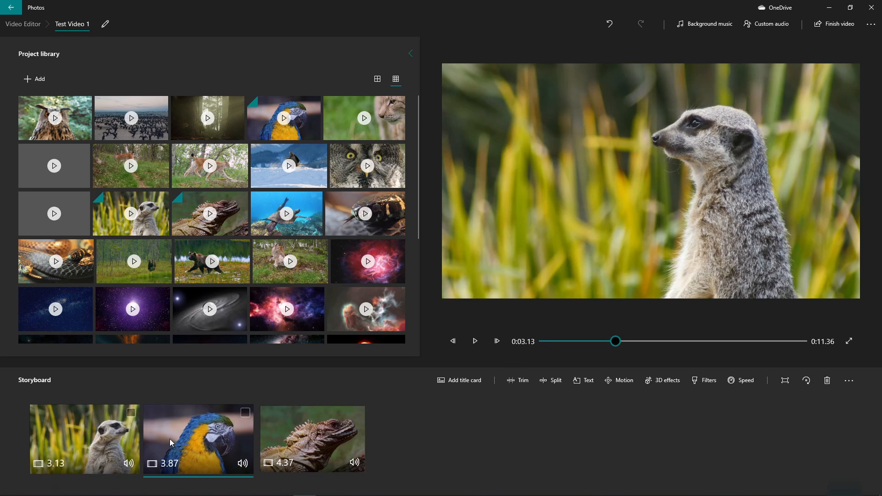
pyautogui.click(312, 429)
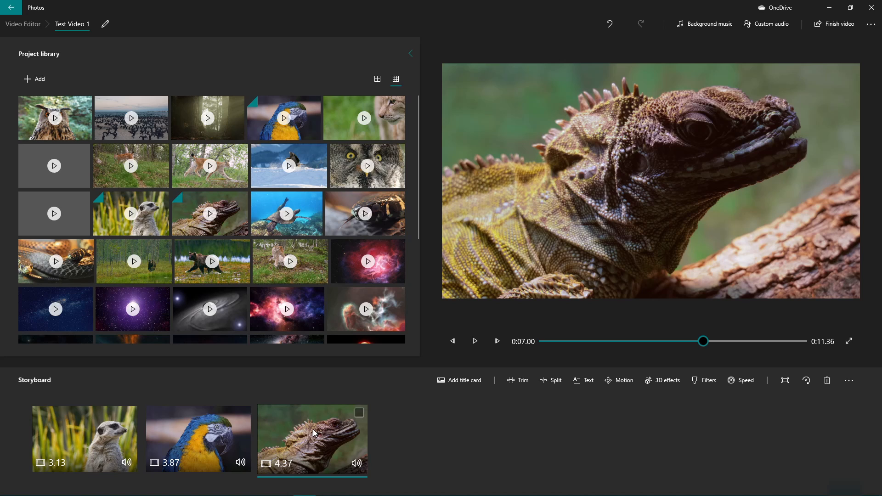
pyautogui.click(74, 448)
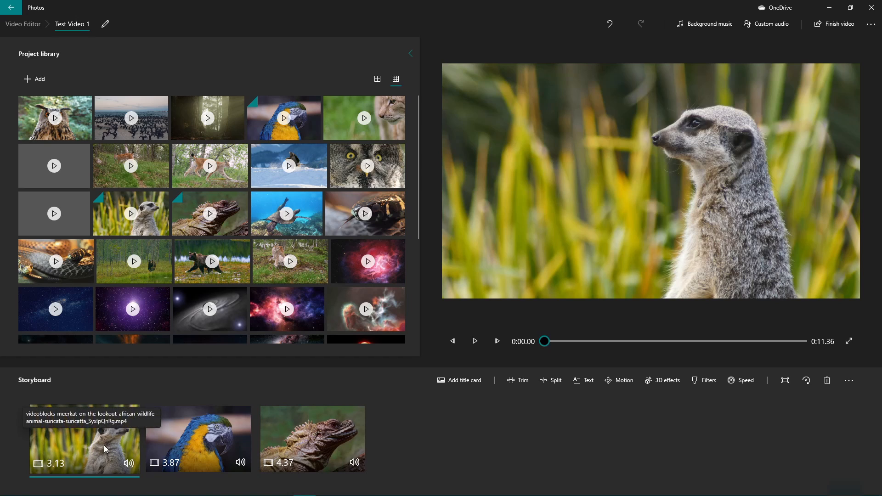
# - Add the meerkat clip from the project library again at the end of the storyboard, after the lizard clip
pyautogui.click(149, 224)
pyautogui.click(150, 223)
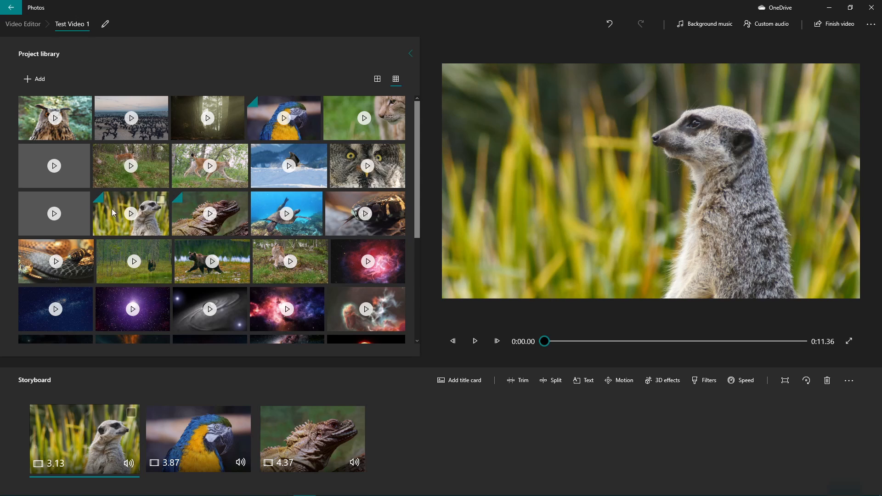
pyautogui.moveTo(106, 209); pyautogui.dragTo(455, 451)
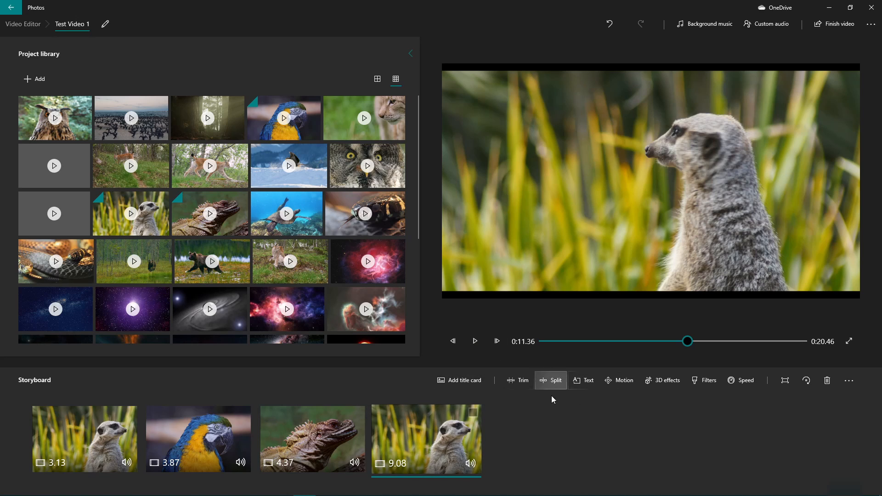
# - Trim the second meerkat clip's start to 0:05.46, where the animal faces the other way, and apply the trim
pyautogui.click(522, 381)
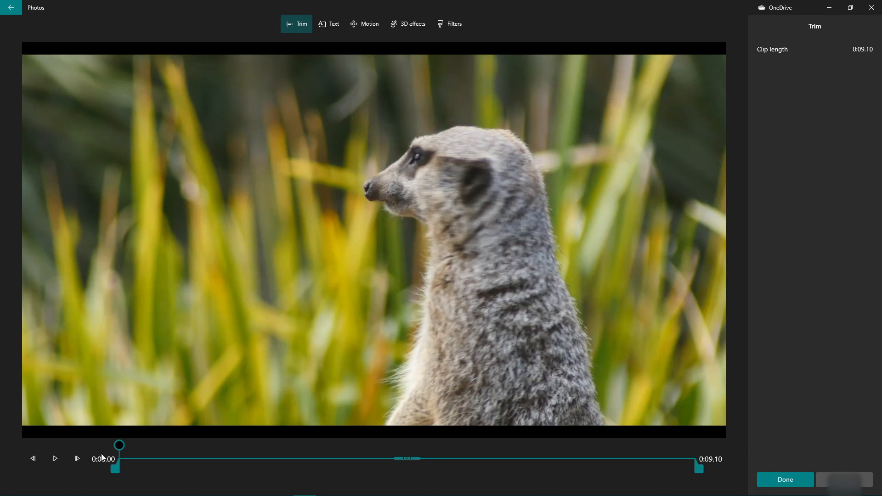
pyautogui.moveTo(120, 452); pyautogui.dragTo(231, 448)
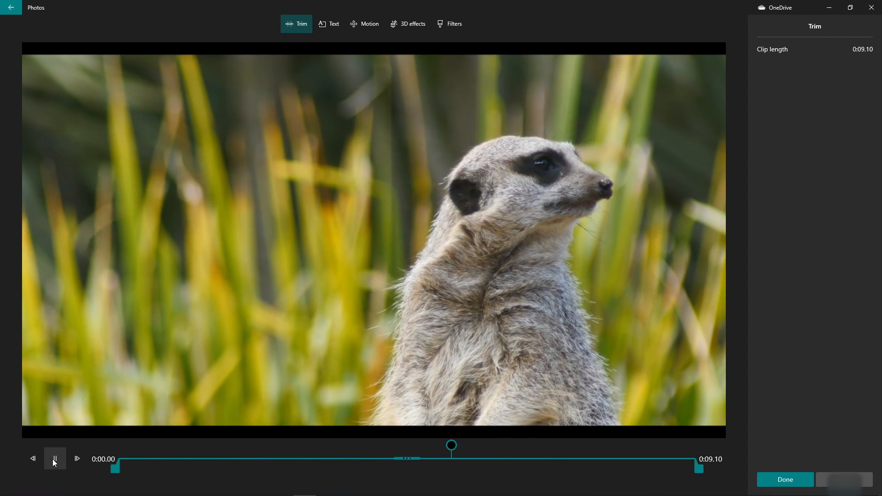
pyautogui.click(53, 459)
pyautogui.moveTo(111, 468); pyautogui.dragTo(460, 457)
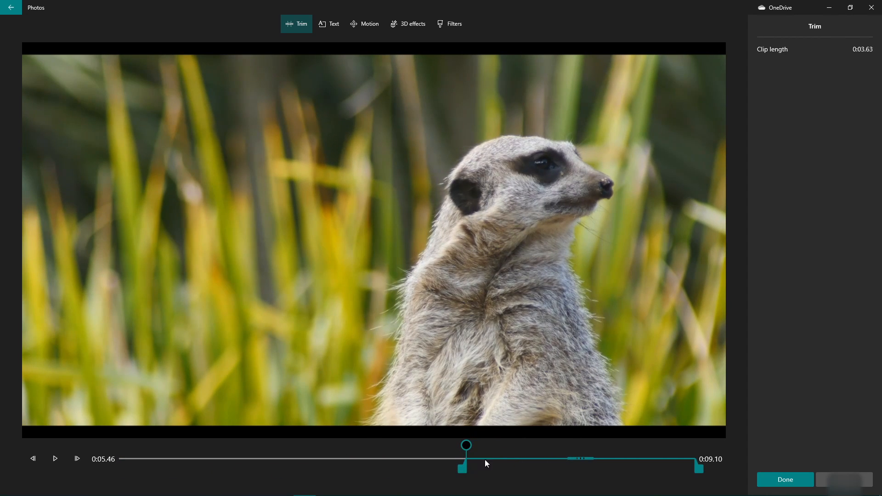
pyautogui.click(786, 479)
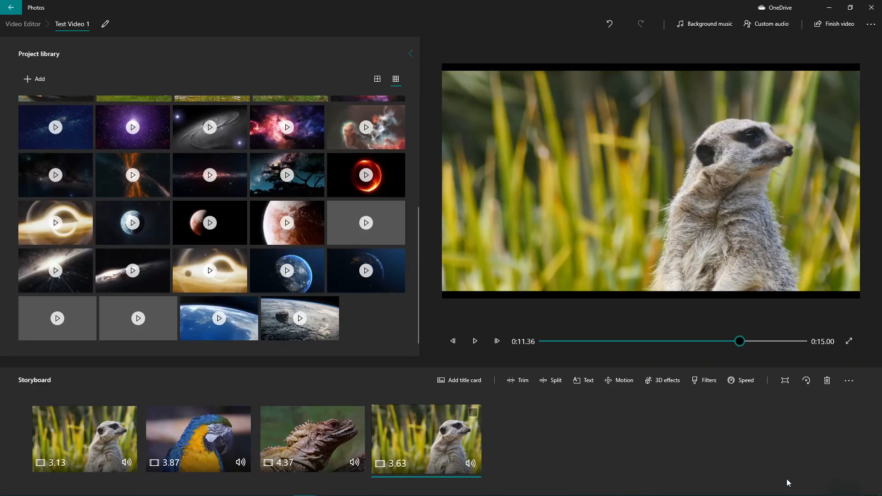
# - Remove the black bars from the second meerkat clip and play the whole storyboard from the first clip
pyautogui.click(783, 385)
pyautogui.click(767, 342)
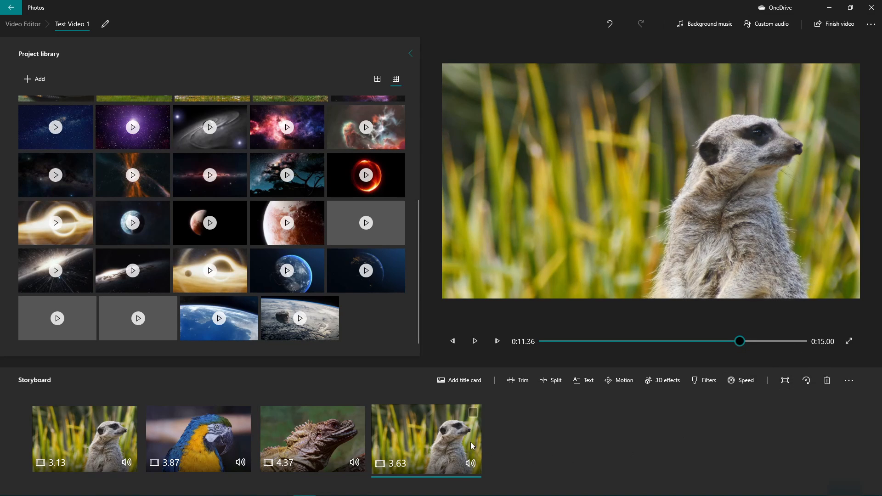
pyautogui.click(102, 432)
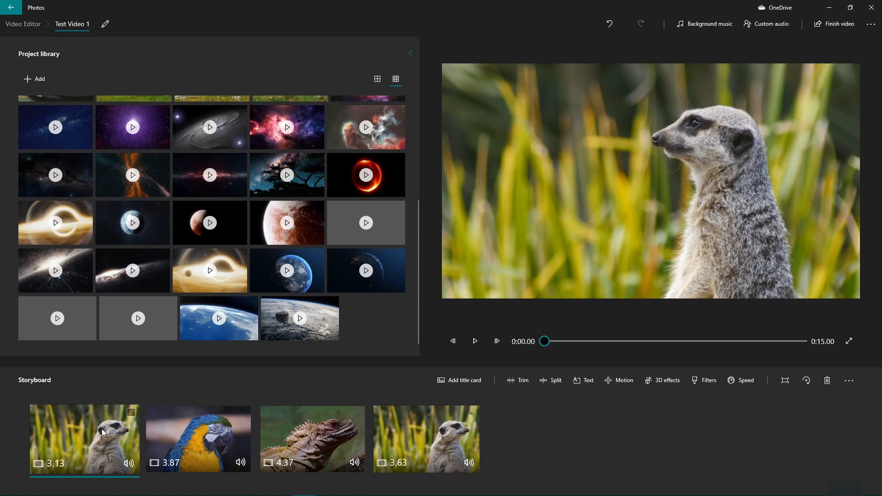
pyautogui.click(475, 342)
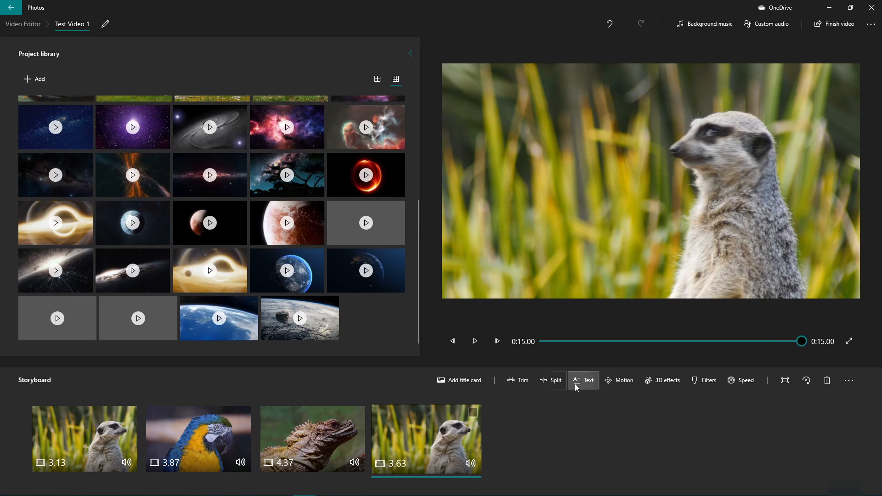
# - Trim the second meerkat clip's end to 0:08.83, apply the trim and preview the end of the video
pyautogui.click(521, 381)
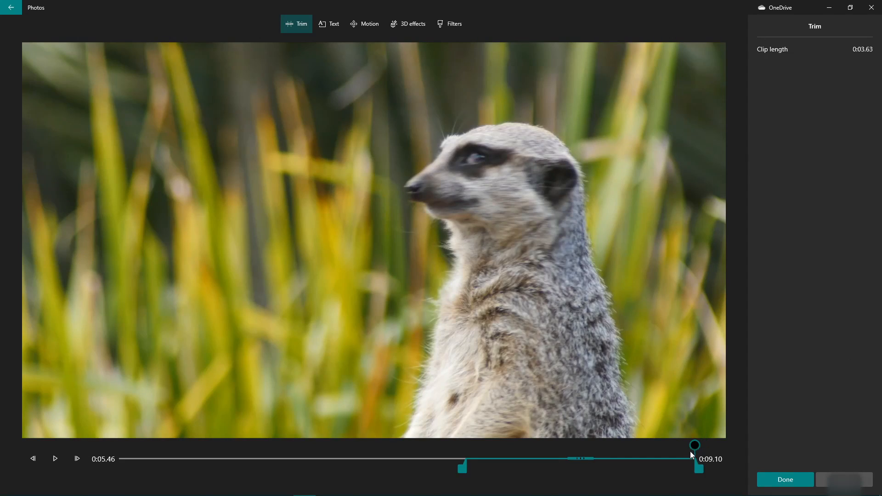
pyautogui.moveTo(702, 468); pyautogui.dragTo(687, 468)
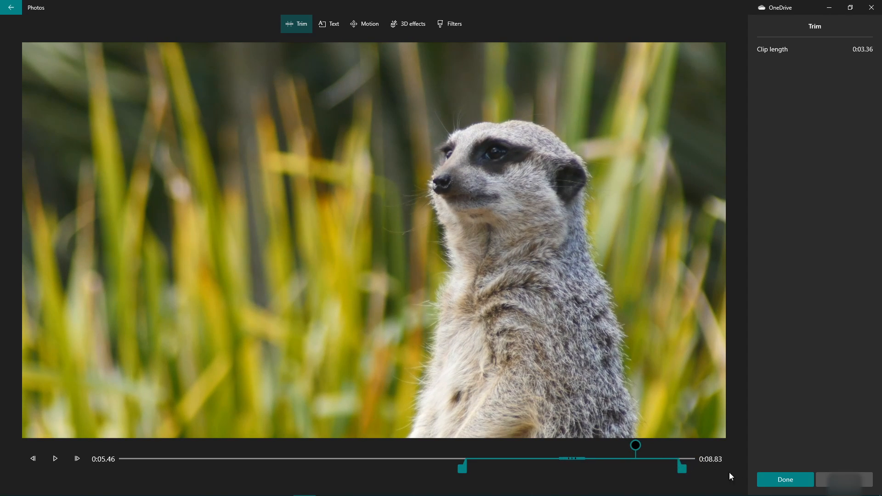
pyautogui.click(774, 479)
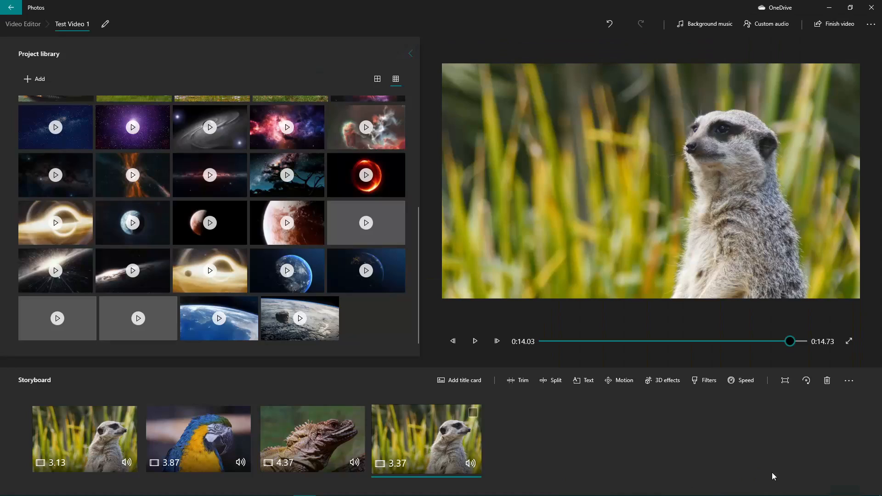
pyautogui.click(707, 340)
pyautogui.click(476, 341)
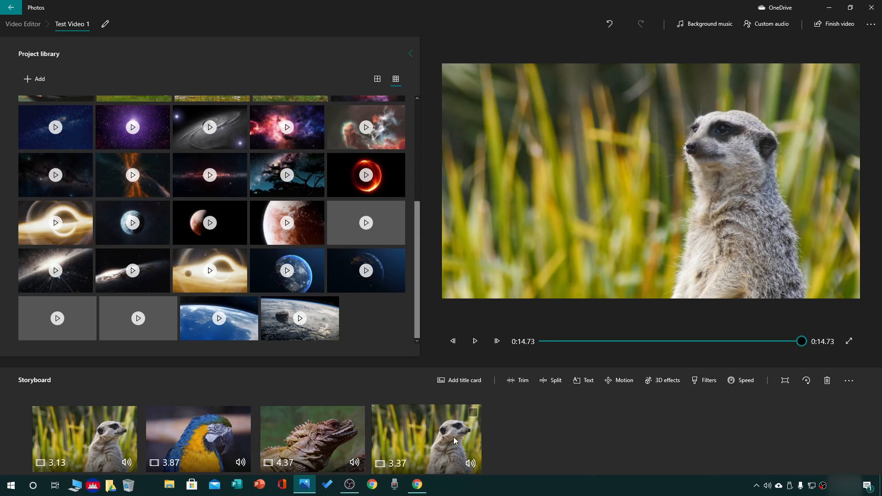
# - Add the sea turtle clip from the project library at the end of the storyboard, after the second meerkat clip
pyautogui.scroll(4, 197, 213)
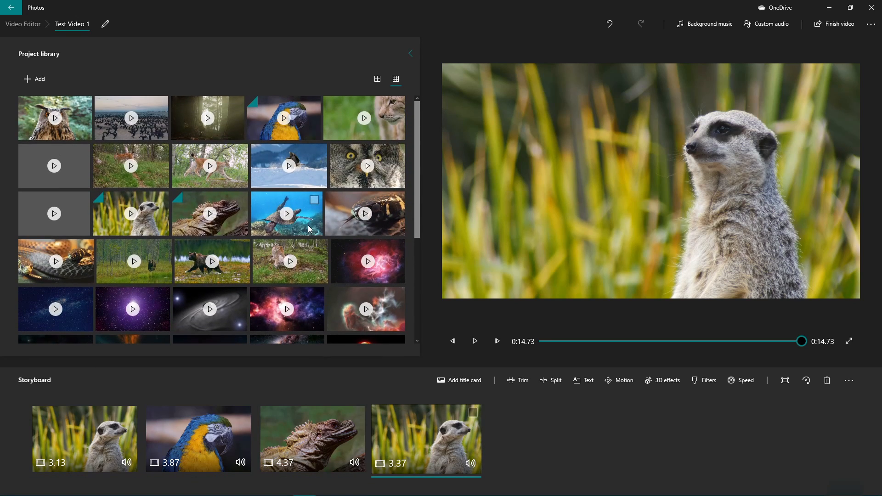
pyautogui.click(301, 225)
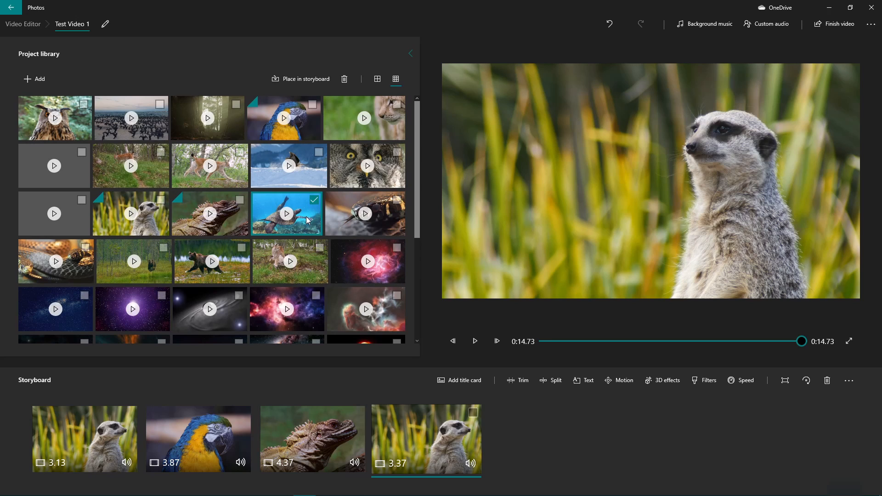
pyautogui.moveTo(307, 220); pyautogui.dragTo(570, 460)
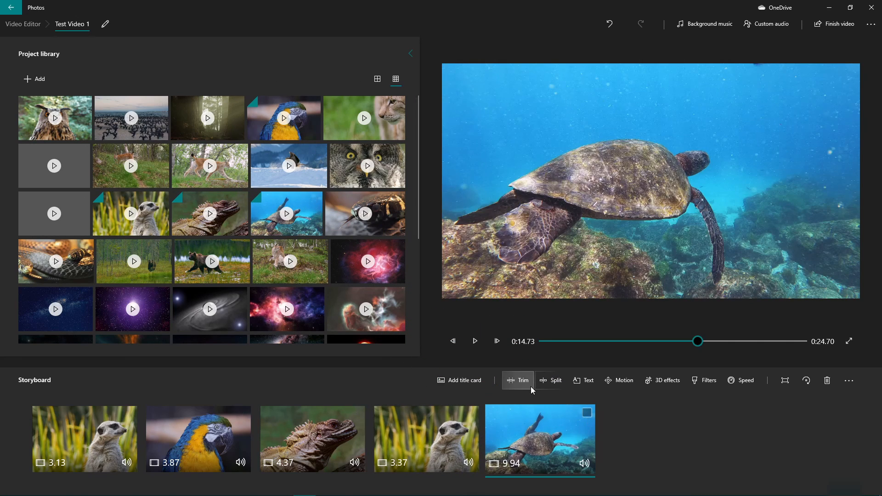
# - Split the sea turtle clip at 0:06.33, where the sea lion passes behind the turtle, and apply the split
pyautogui.click(553, 380)
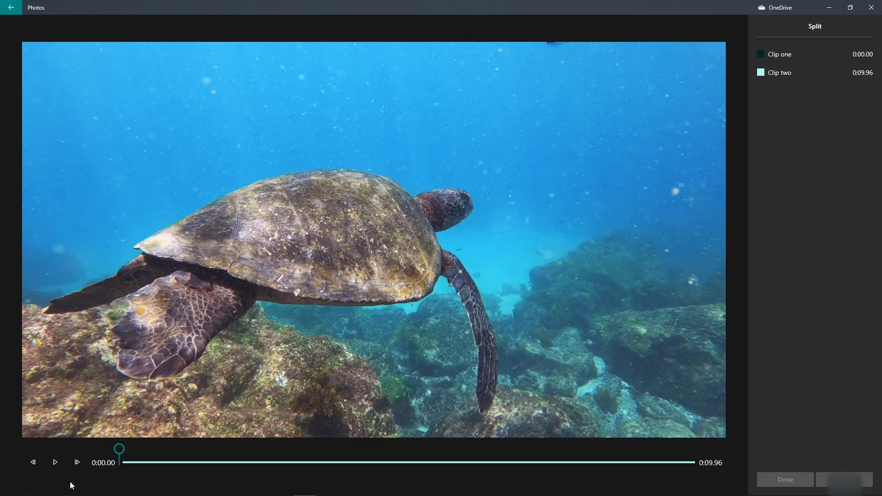
pyautogui.moveTo(118, 450); pyautogui.dragTo(518, 456)
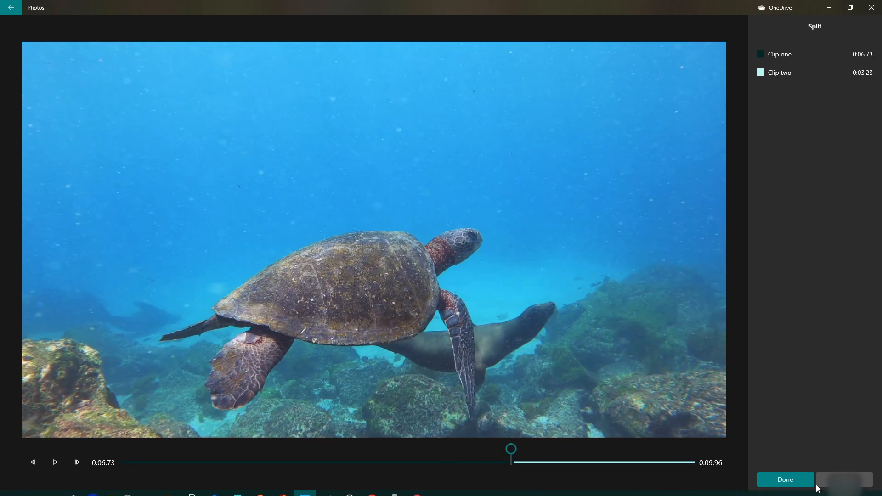
pyautogui.moveTo(515, 452); pyautogui.dragTo(473, 449)
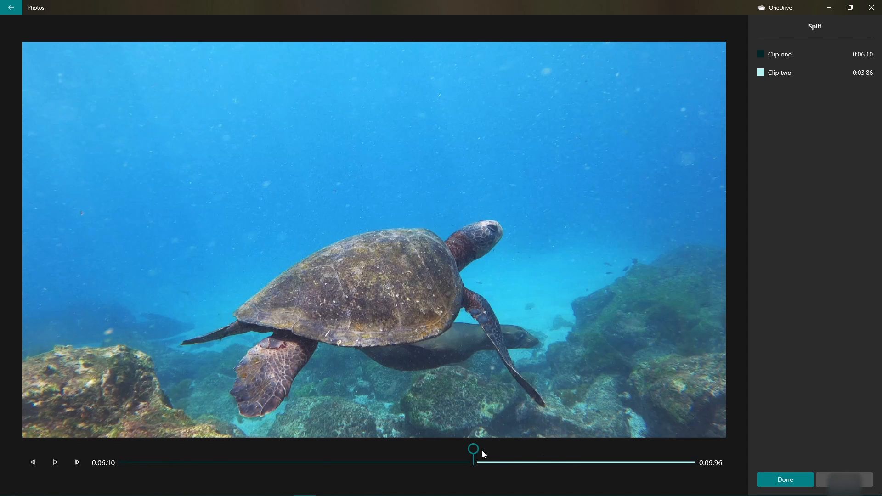
pyautogui.moveTo(482, 450)
pyautogui.mouseDown()
pyautogui.moveTo(459, 449)
pyautogui.moveTo(487, 451)
pyautogui.mouseUp()
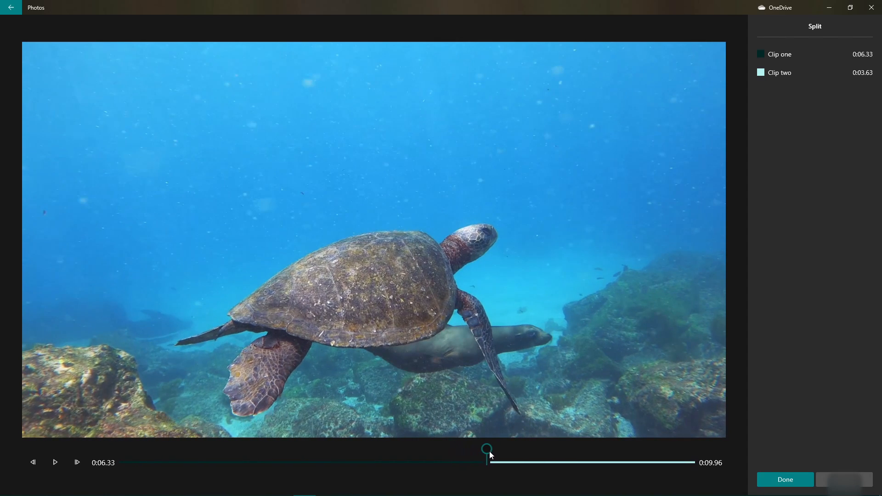
pyautogui.click(792, 478)
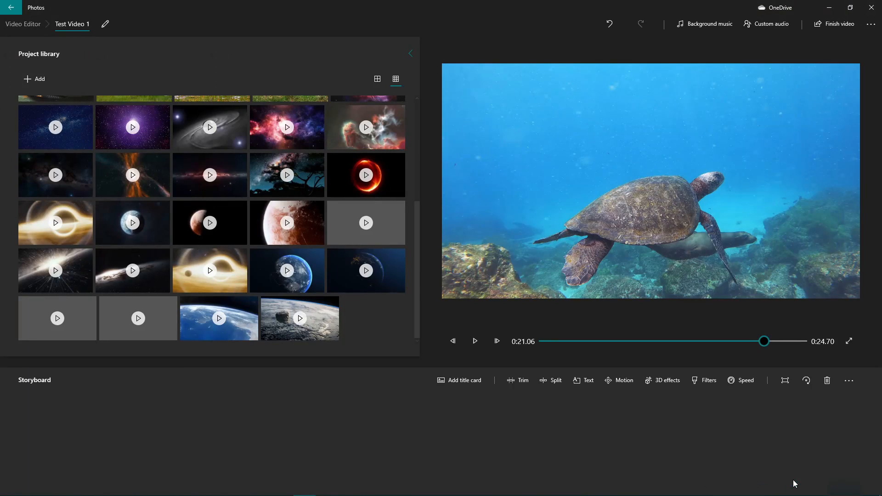
# - Check both parts of the split turtle clip and move the first part between the lizard and second meerkat clips
pyautogui.click(561, 437)
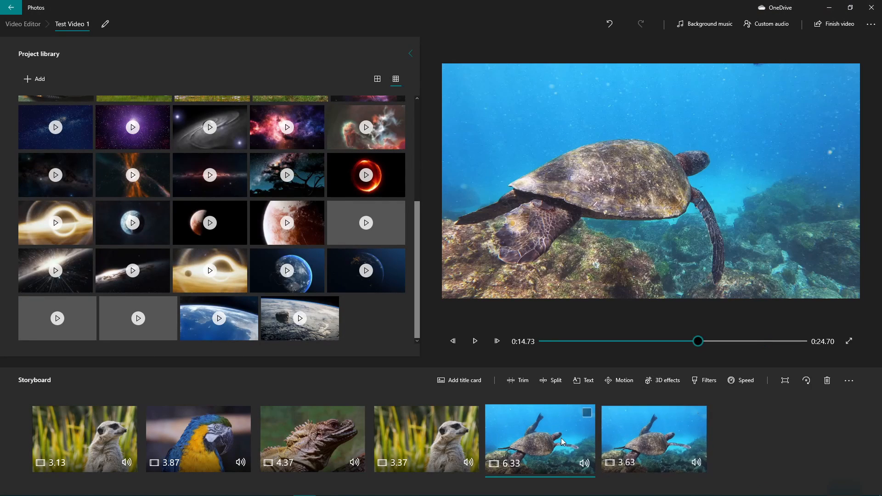
pyautogui.click(660, 436)
pyautogui.moveTo(551, 439); pyautogui.dragTo(432, 443)
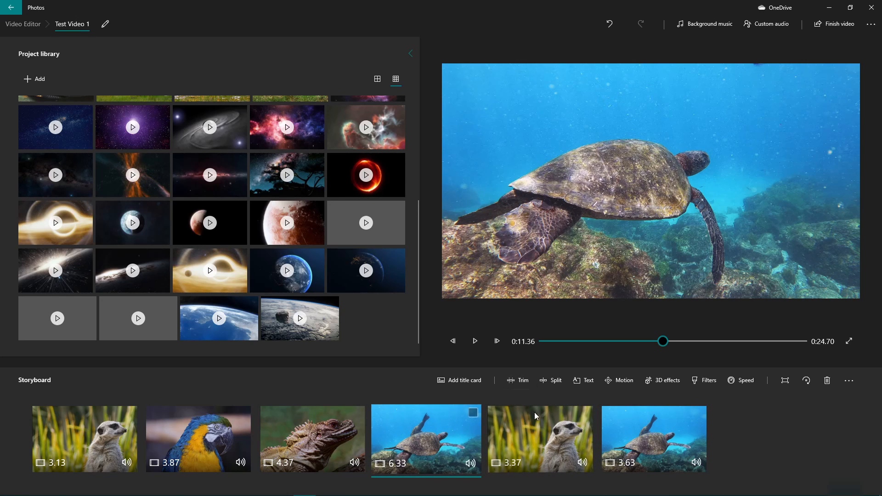
# - Trim the first turtle clip's start to 0:01.06, where the sea lion's head is in view, and apply the trim
pyautogui.click(519, 381)
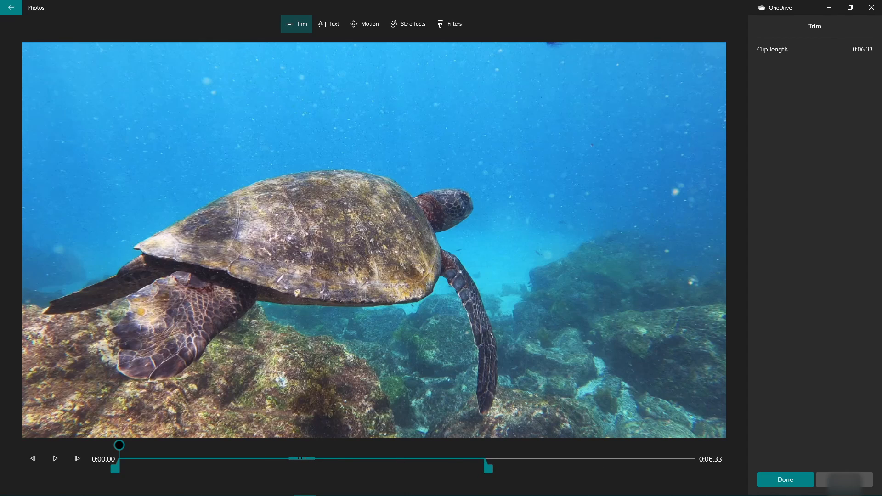
pyautogui.click(54, 460)
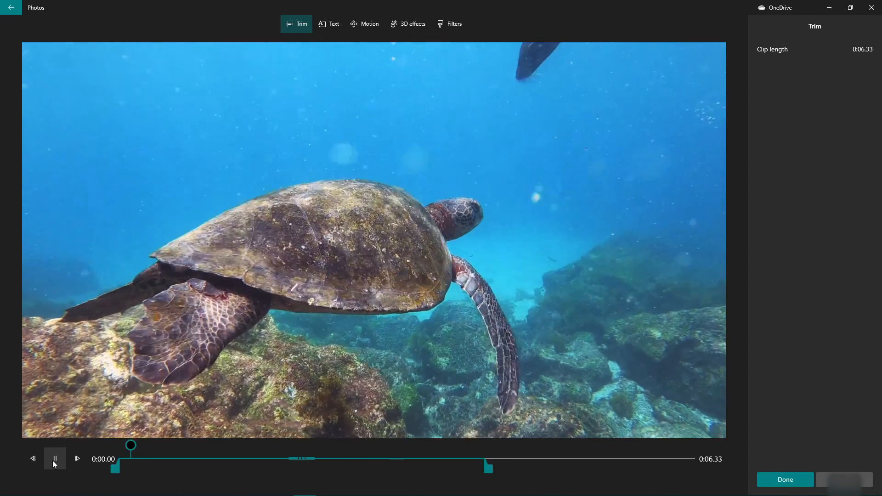
pyautogui.click(54, 460)
pyautogui.moveTo(116, 468); pyautogui.dragTo(174, 467)
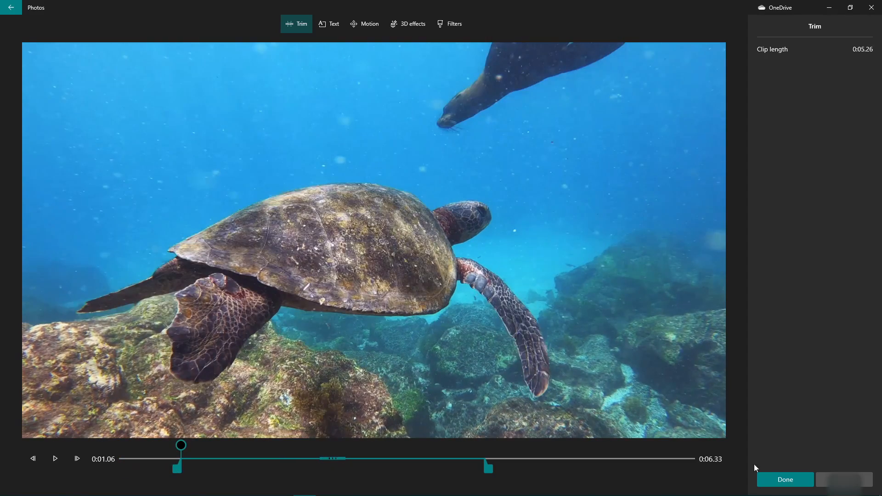
pyautogui.click(786, 478)
# - Play the last turtle clip in the trim view, trim its end to 0:09.43 and apply the trim
pyautogui.click(627, 439)
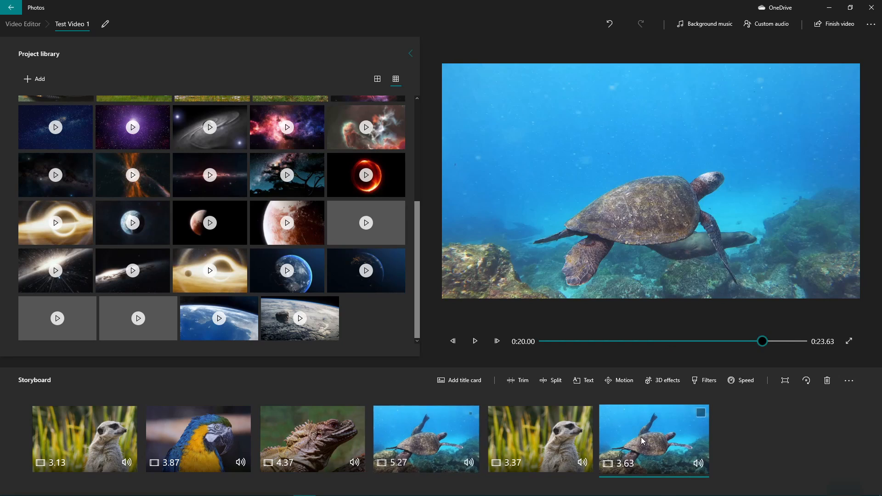
pyautogui.click(516, 381)
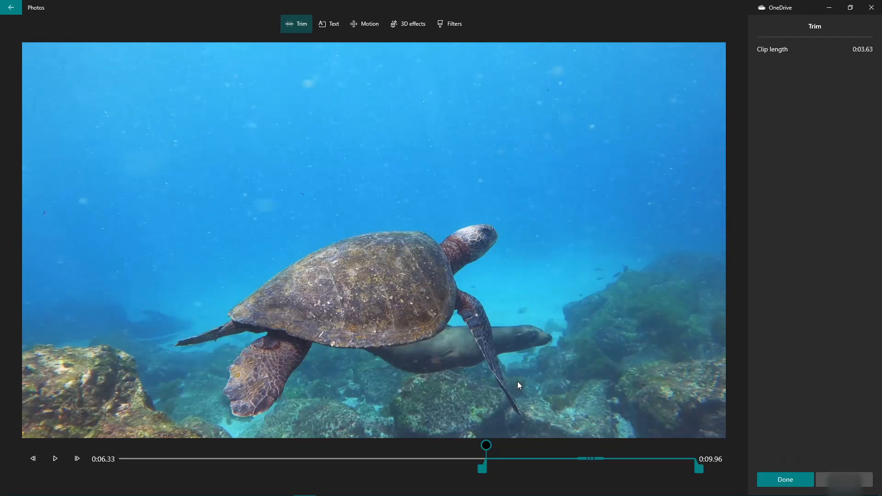
pyautogui.click(53, 459)
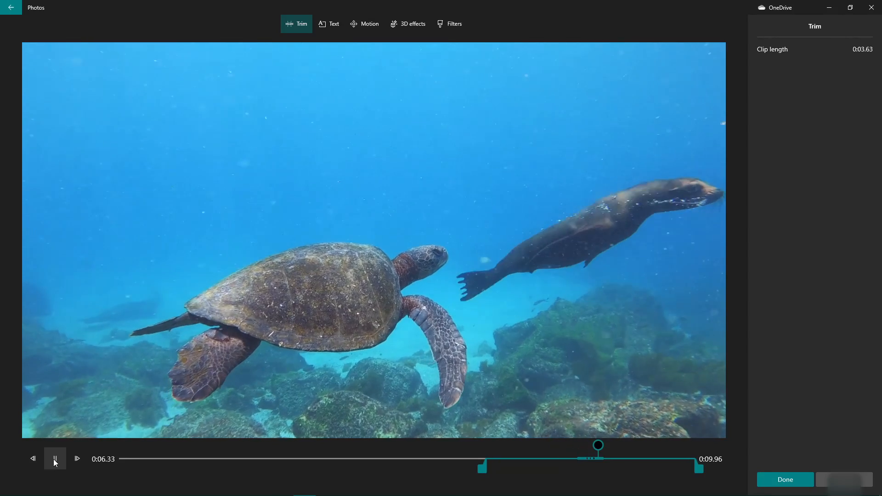
pyautogui.click(54, 459)
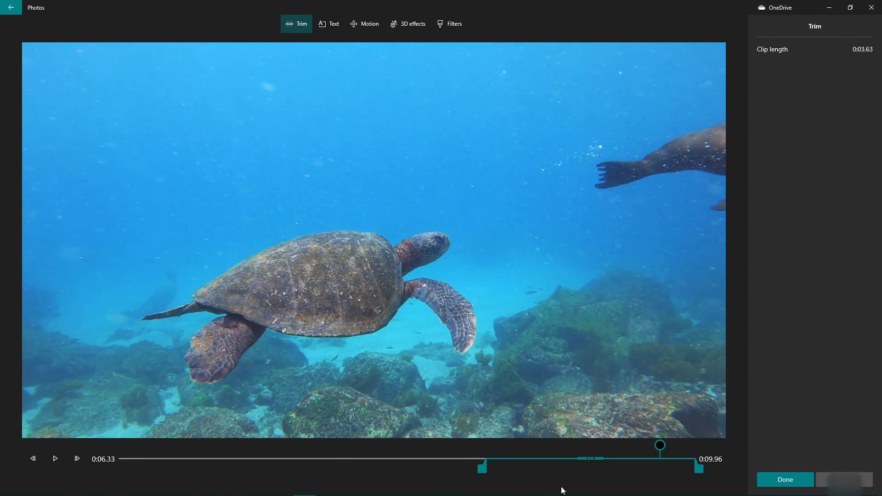
pyautogui.moveTo(695, 466); pyautogui.dragTo(677, 468)
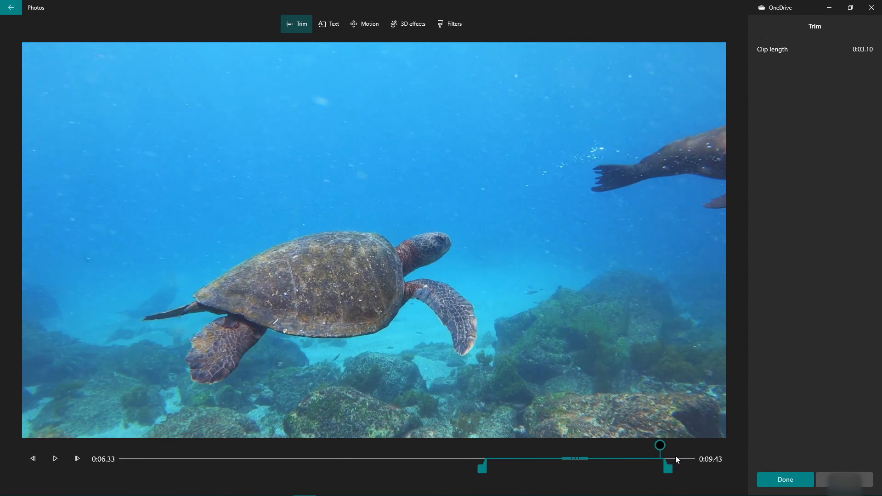
pyautogui.click(788, 486)
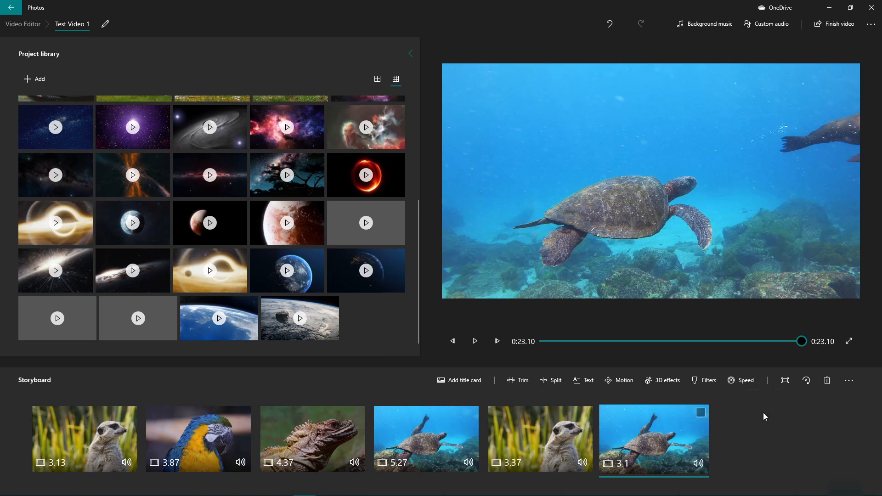
# - Try faster and slower clip speeds on the last turtle clip and set it back to Normal
pyautogui.click(744, 386)
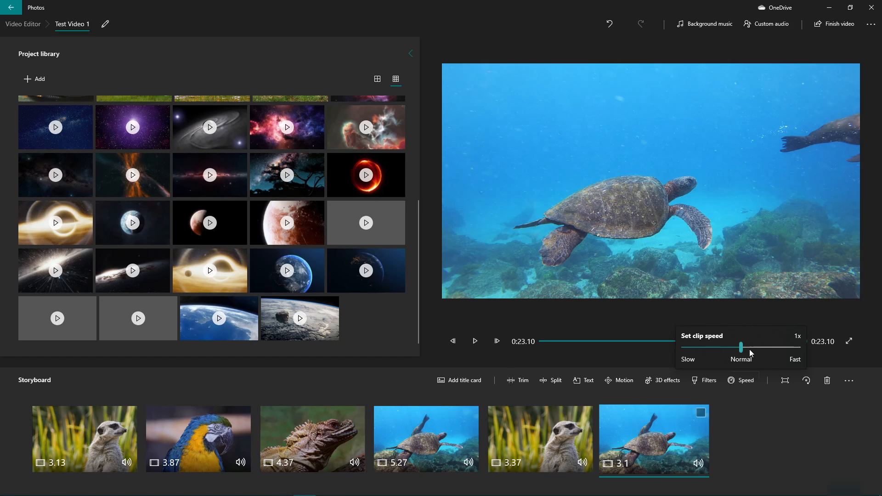
pyautogui.moveTo(741, 348); pyautogui.dragTo(784, 353)
pyautogui.moveTo(684, 355); pyautogui.dragTo(743, 352)
pyautogui.click(561, 442)
pyautogui.click(561, 443)
# - Try adding the horned owl and snow eagle clips together at the end of the storyboard, and undo the addition
pyautogui.scroll(5, 233, 236)
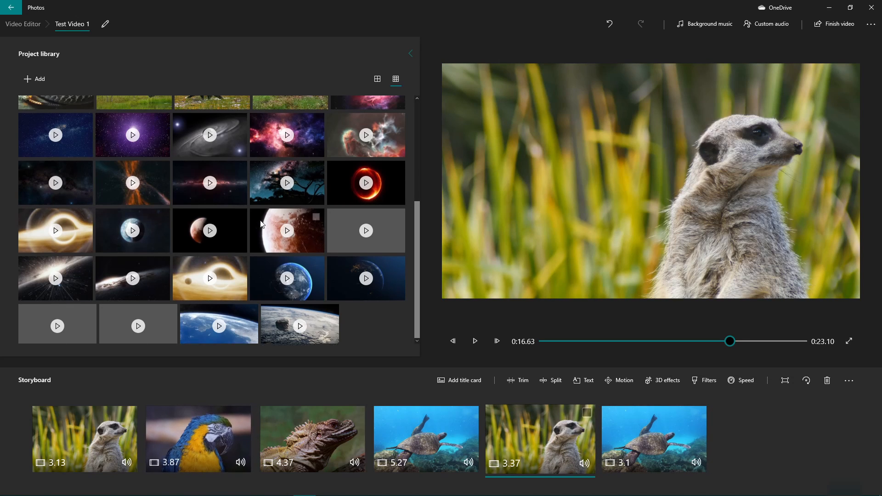
pyautogui.click(227, 176)
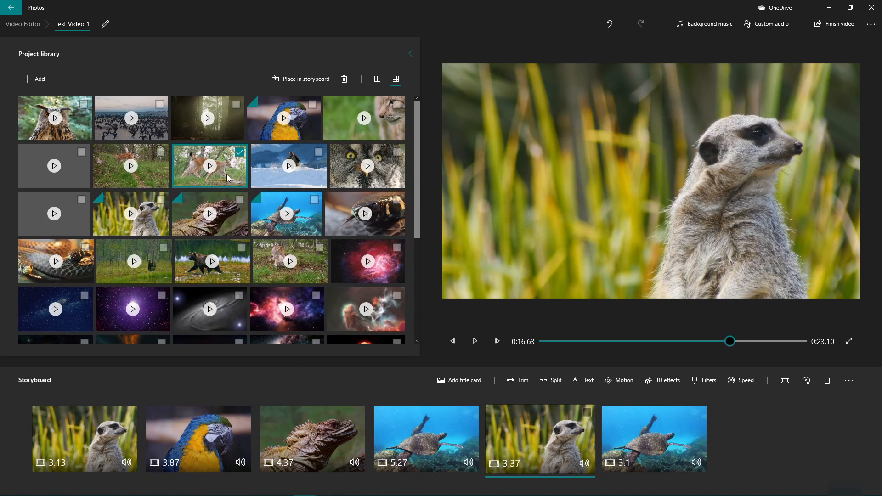
pyautogui.click(70, 124)
pyautogui.click(227, 165)
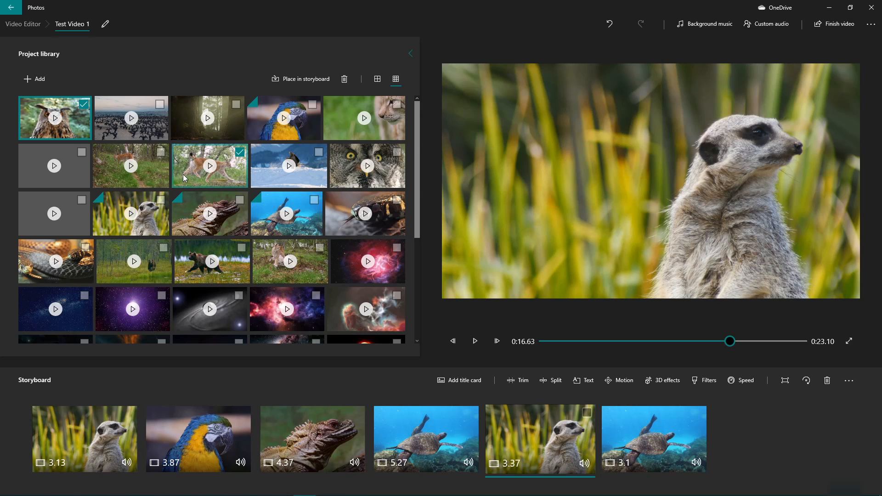
pyautogui.click(290, 171)
pyautogui.moveTo(290, 171); pyautogui.dragTo(787, 451)
pyautogui.scroll(-2, 777, 443)
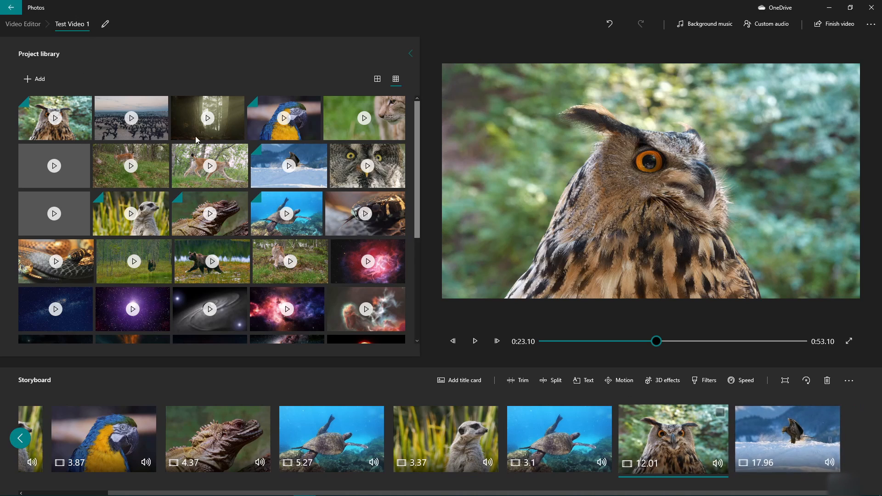
pyautogui.hotkey('ctrl', 'z')
# - Select only the horned owl, grey owl and snow eagle clips in the project library and add them together at the storyboard's end
pyautogui.click(215, 124)
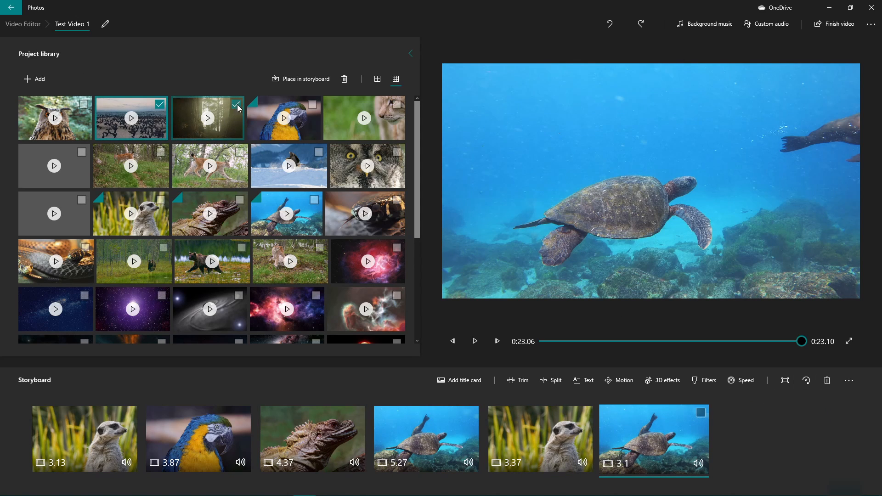
pyautogui.click(162, 109)
pyautogui.click(160, 105)
pyautogui.click(83, 104)
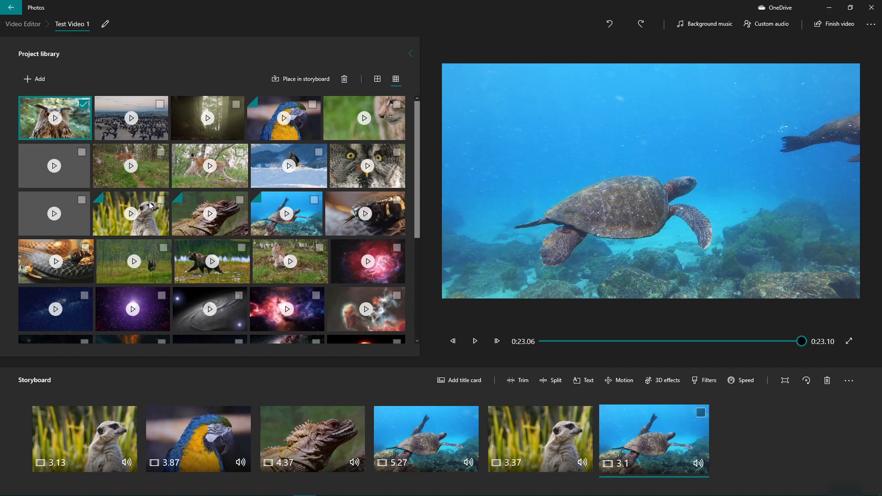
pyautogui.click(397, 152)
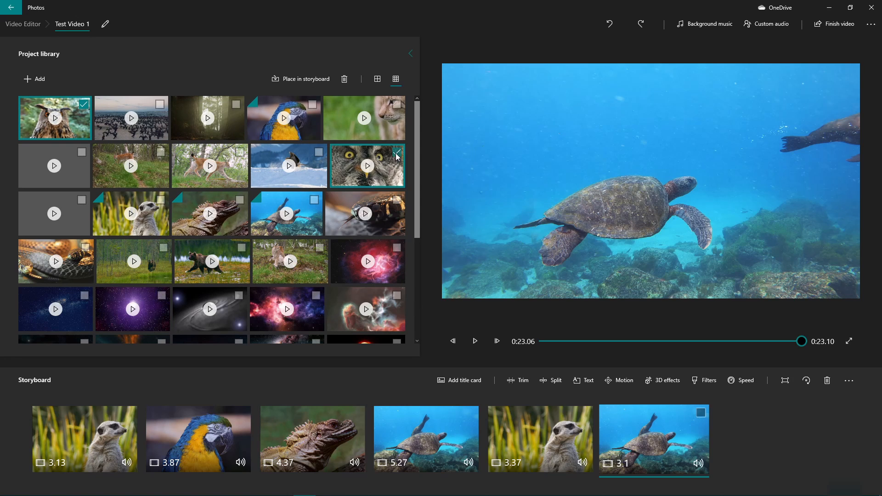
pyautogui.click(319, 152)
pyautogui.moveTo(308, 166); pyautogui.dragTo(793, 462)
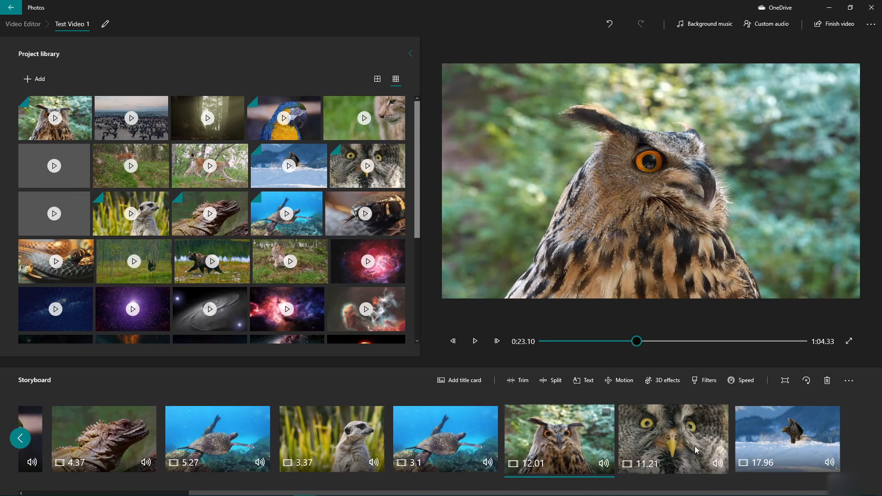
# - Remove the black bars from the snow eagle clip at the end of the storyboard
pyautogui.scroll(3, 459, 442)
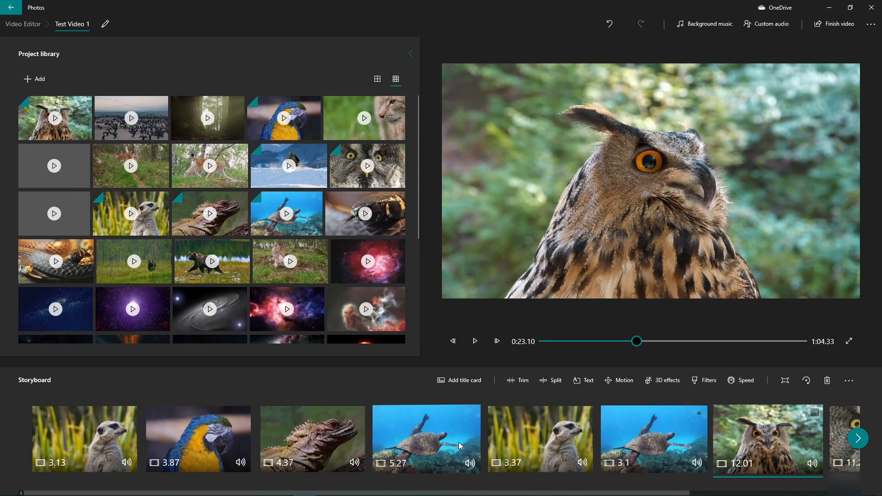
pyautogui.click(19, 438)
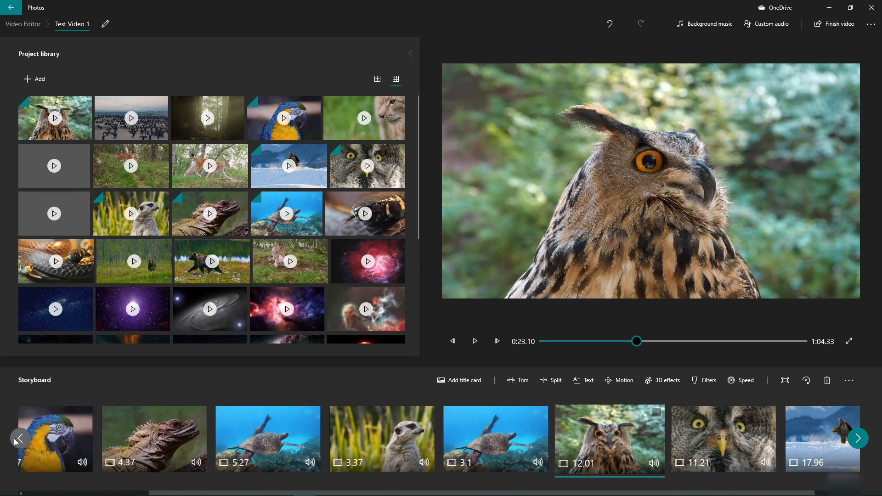
pyautogui.click(857, 438)
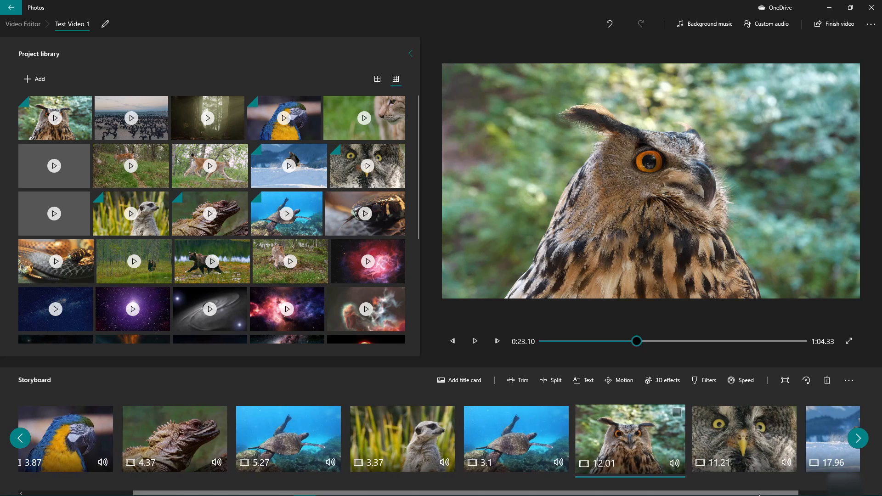
pyautogui.scroll(2, 641, 489)
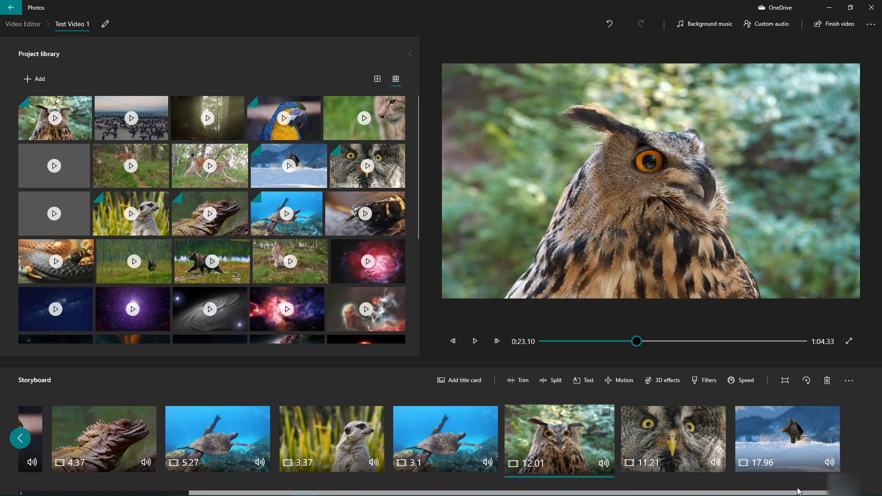
pyautogui.scroll(-2, 642, 490)
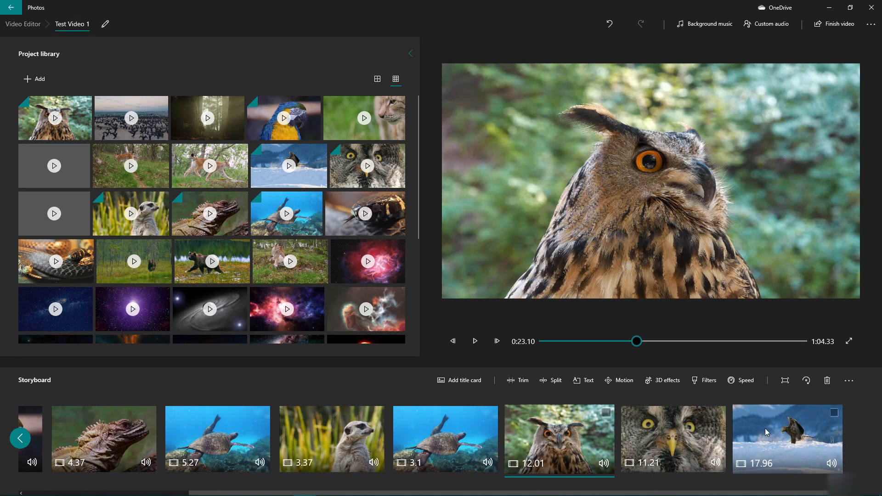
pyautogui.click(790, 444)
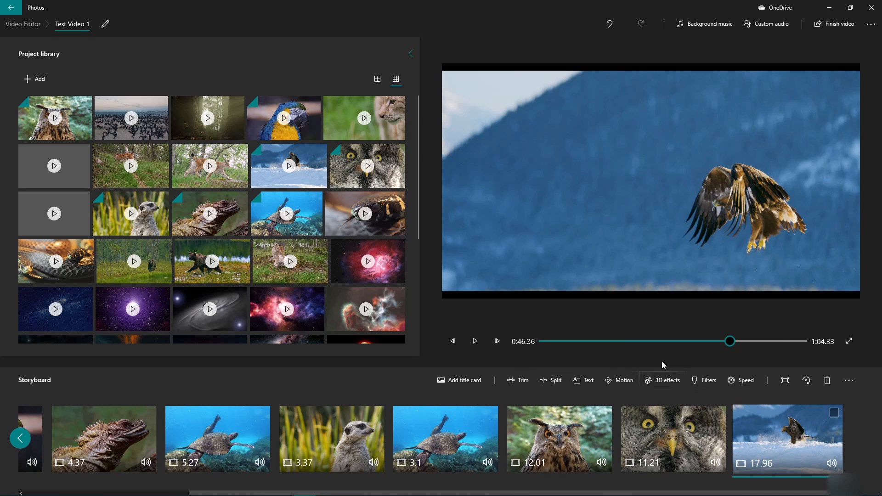
pyautogui.click(790, 380)
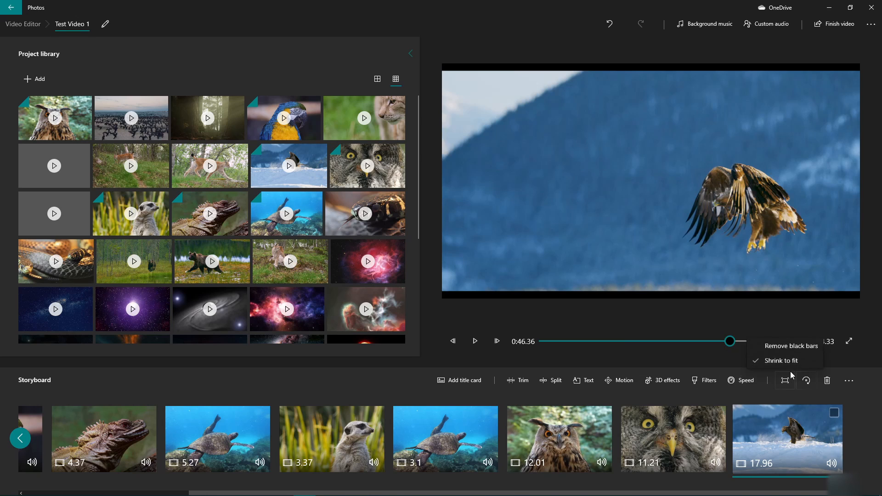
# - Preview the owl, turtle and meerkat clips in the storyboard, and return to the snow eagle clip
pyautogui.click(672, 431)
pyautogui.click(578, 439)
pyautogui.click(476, 437)
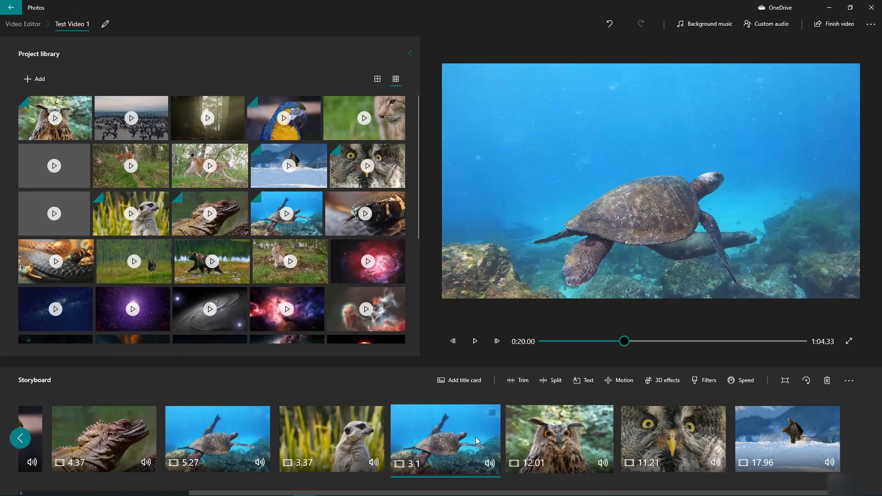
pyautogui.click(362, 428)
pyautogui.click(781, 445)
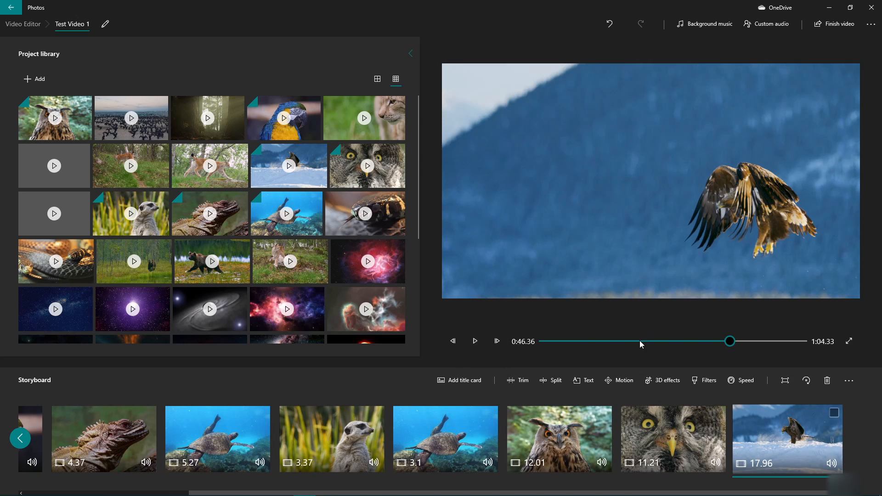
pyautogui.moveTo(640, 340); pyautogui.dragTo(417, 352)
pyautogui.click(840, 427)
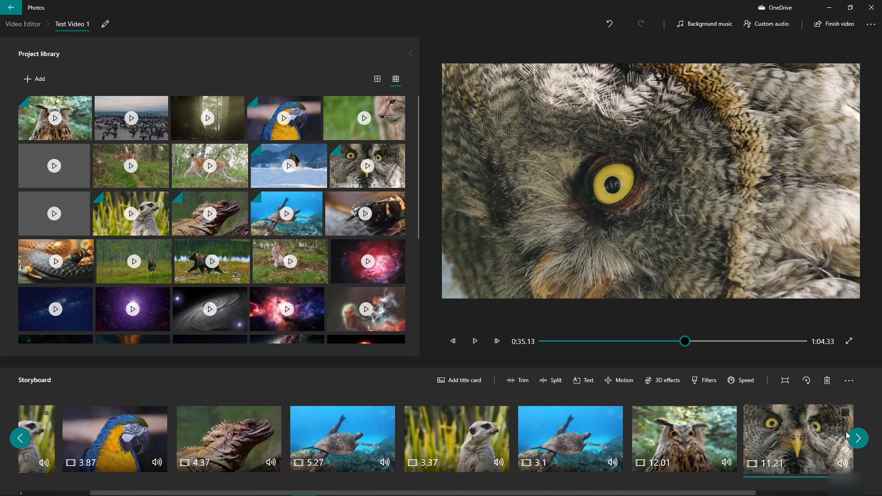
pyautogui.click(777, 432)
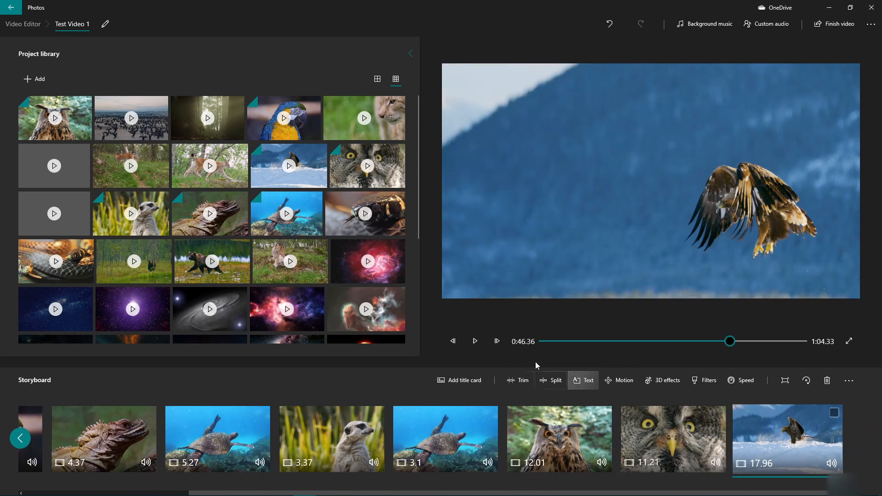
# - Play part of the snow eagle clip, set its speed to 0.5x and play it again
pyautogui.click(474, 341)
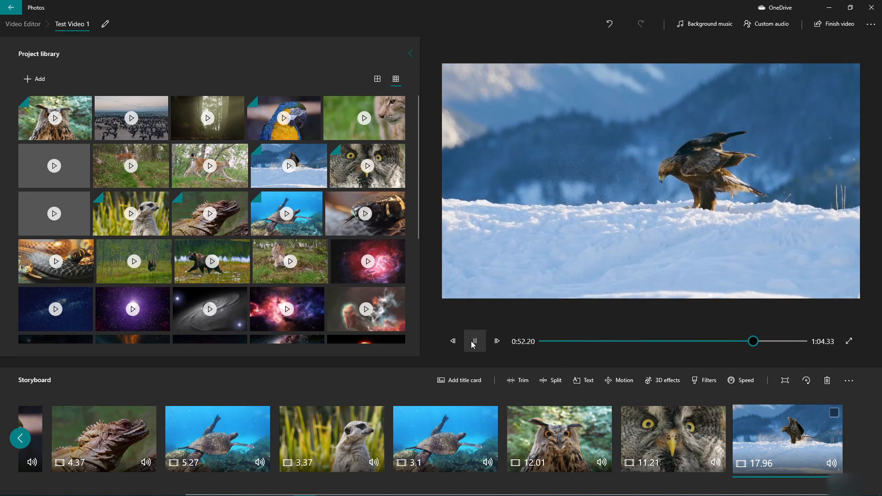
pyautogui.click(475, 341)
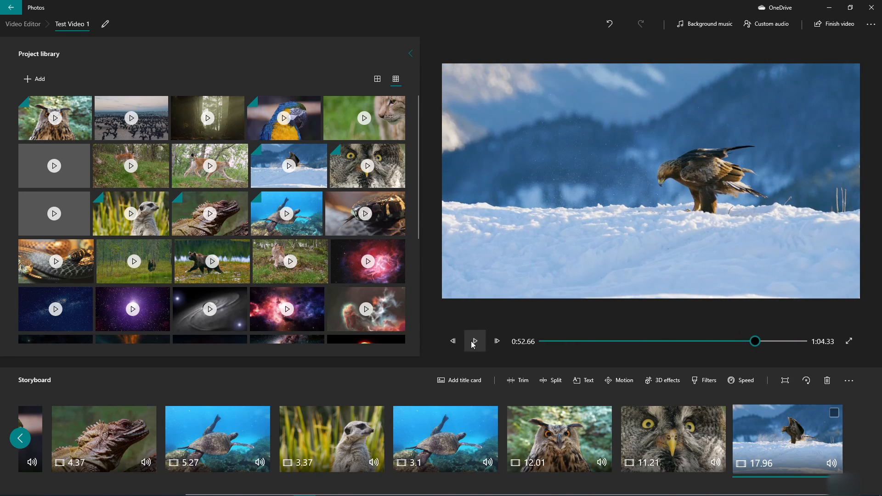
pyautogui.click(751, 384)
pyautogui.moveTo(741, 348); pyautogui.dragTo(716, 352)
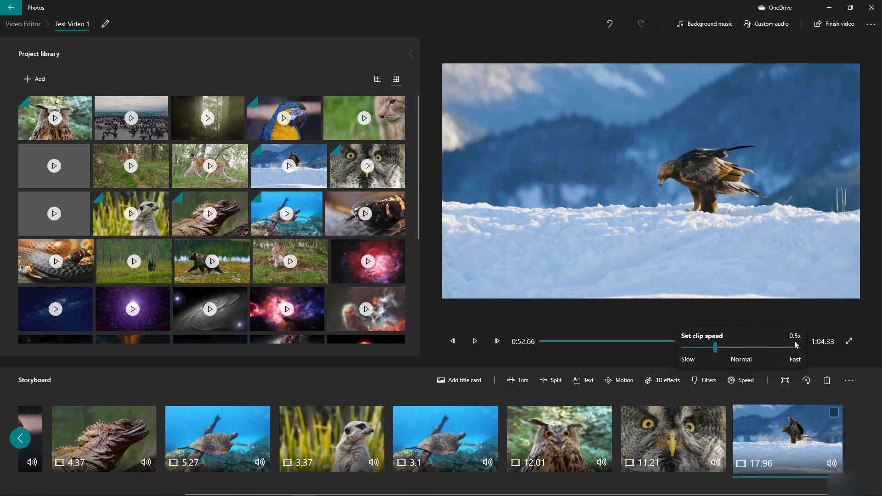
pyautogui.click(478, 342)
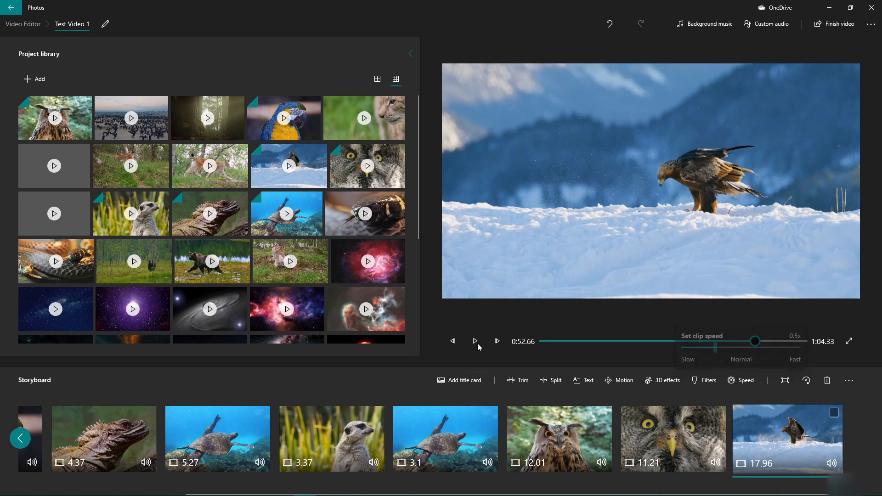
pyautogui.click(475, 342)
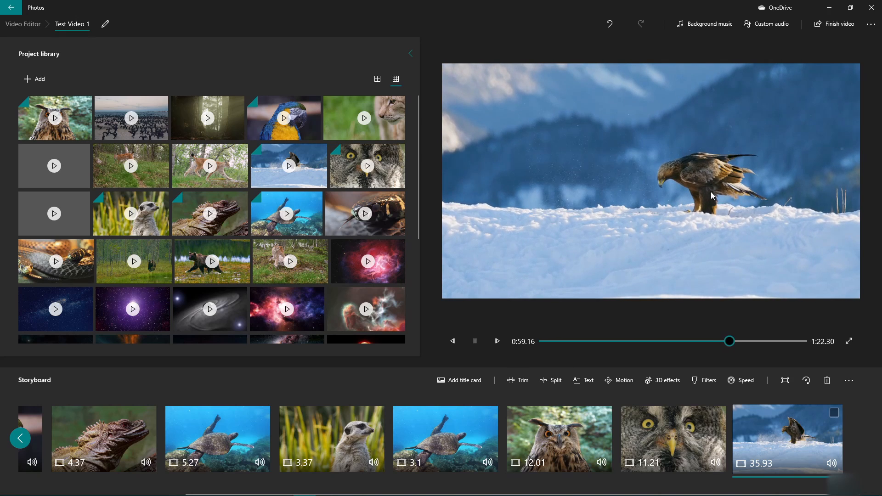
# - Try a speed of 0.02x on the snow eagle clip and preview the extreme slow motion
pyautogui.click(754, 380)
pyautogui.moveTo(741, 348); pyautogui.dragTo(486, 346)
pyautogui.click(479, 341)
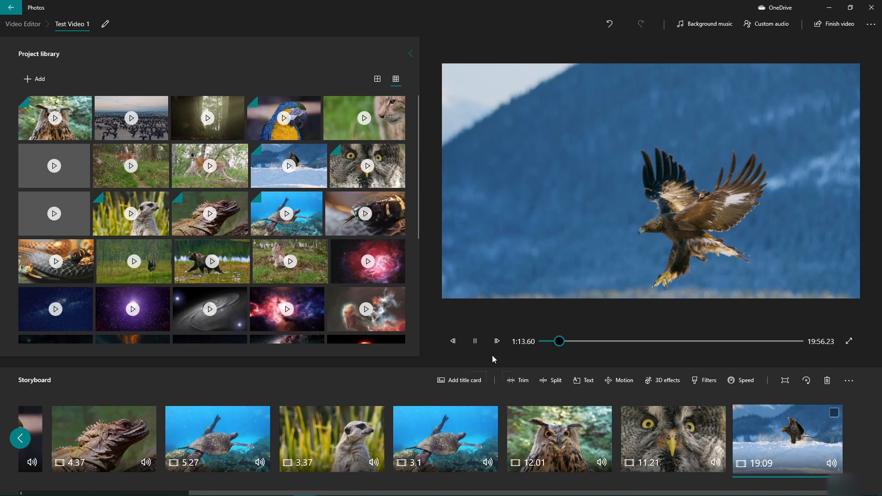
pyautogui.click(496, 342)
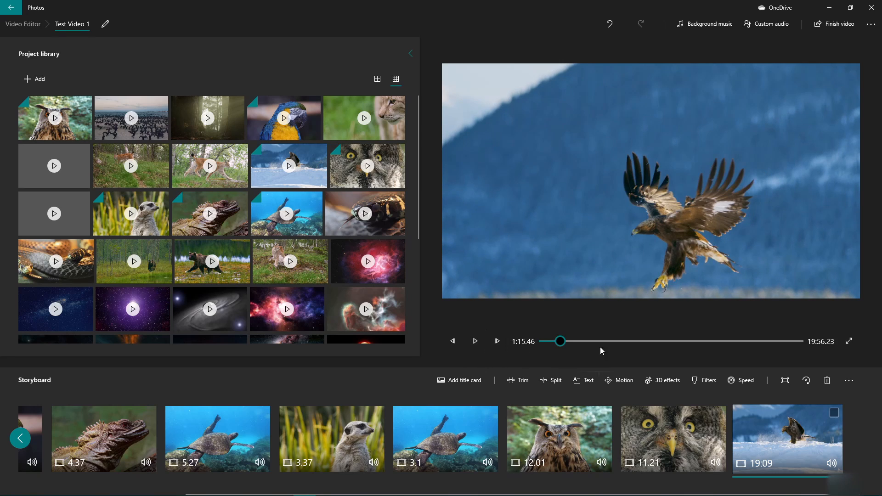
# - Raise the snow eagle clip's speed to 0.5x, play the result and pause it
pyautogui.click(742, 380)
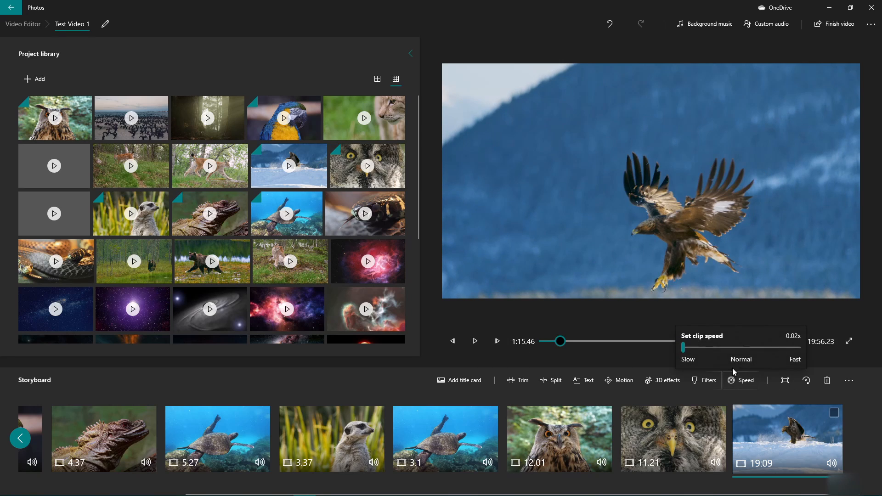
pyautogui.click(693, 349)
pyautogui.moveTo(712, 352); pyautogui.dragTo(710, 353)
pyautogui.moveTo(709, 347); pyautogui.dragTo(718, 350)
pyautogui.click(476, 341)
pyautogui.click(476, 341)
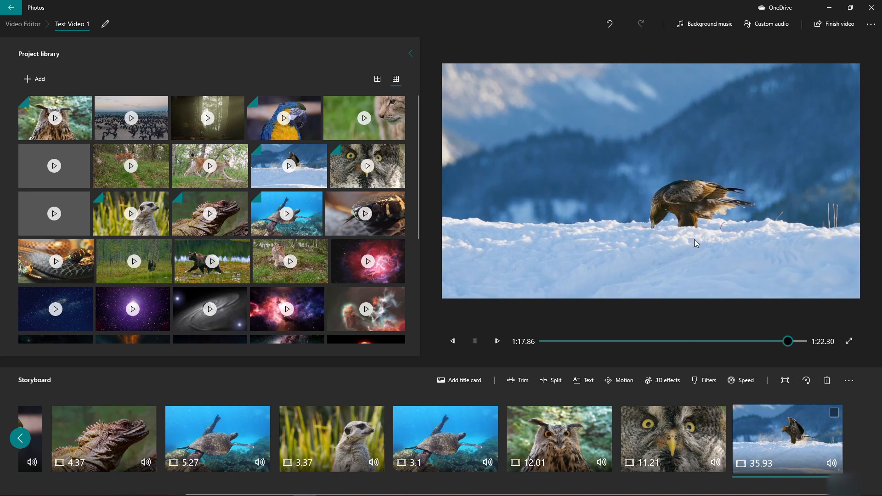
pyautogui.click(476, 342)
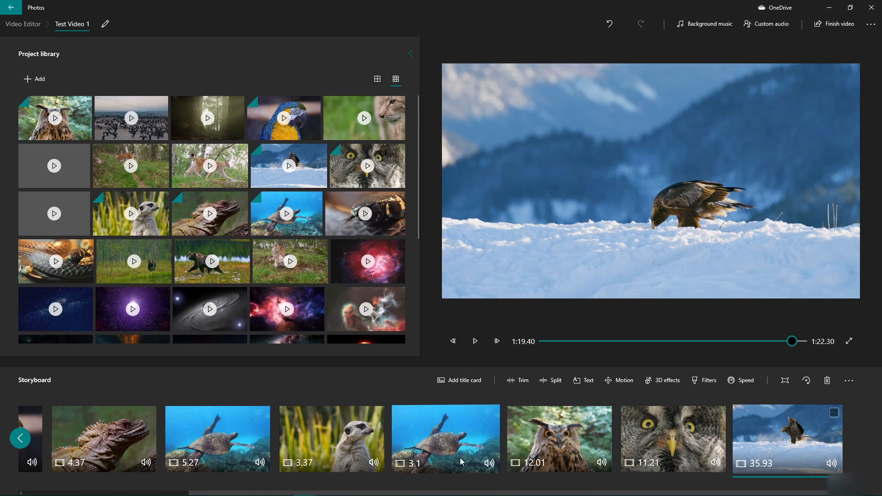
# - Switch to File Explorer and open the Videos\STOCK FOOTAGE\Wildlife folder on the 2TB SSD (E:) drive
pyautogui.moveTo(307, 491)
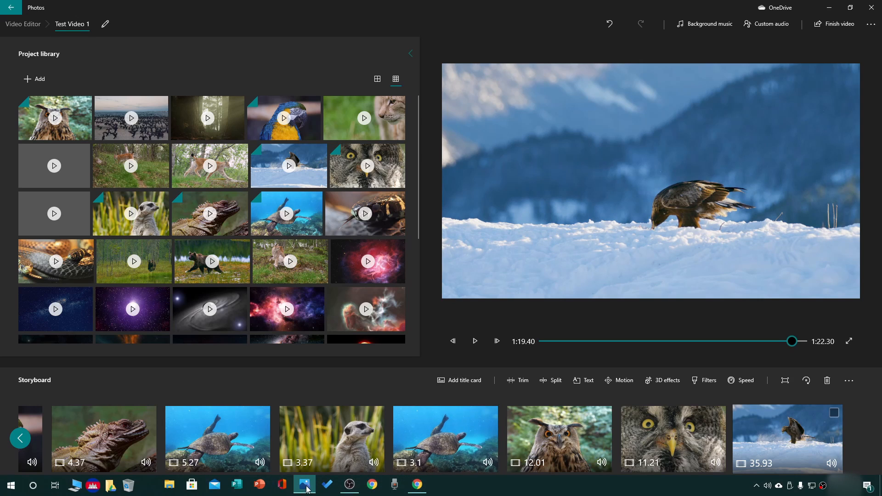
pyautogui.click(169, 484)
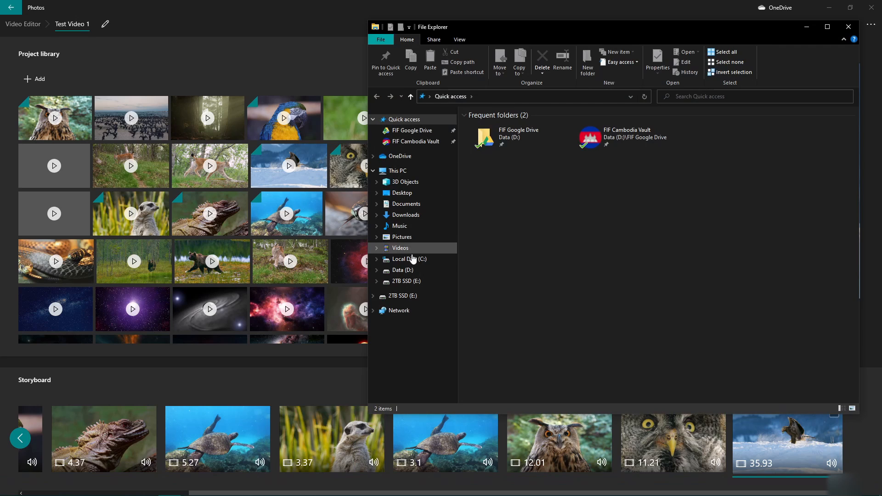
pyautogui.click(405, 282)
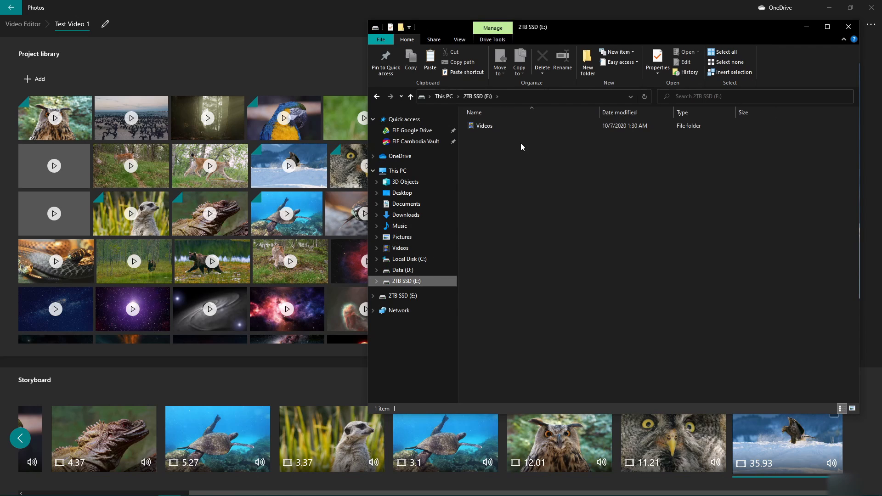
pyautogui.doubleClick(494, 129)
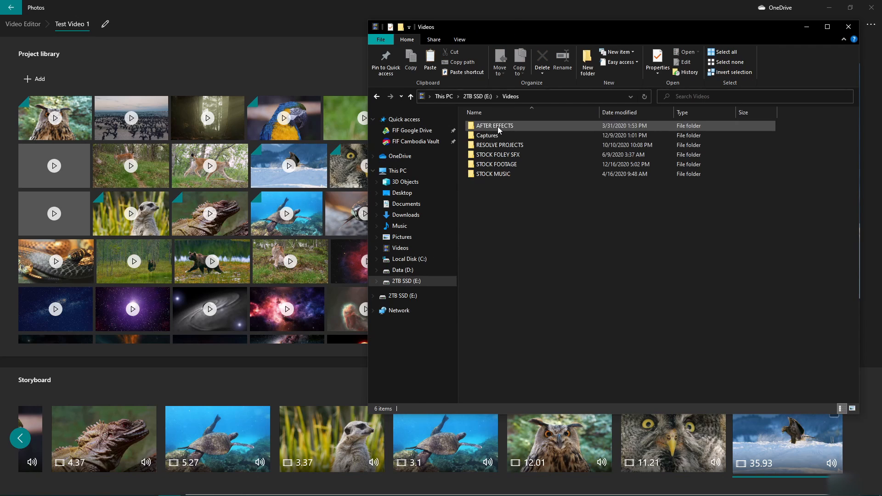
pyautogui.doubleClick(521, 164)
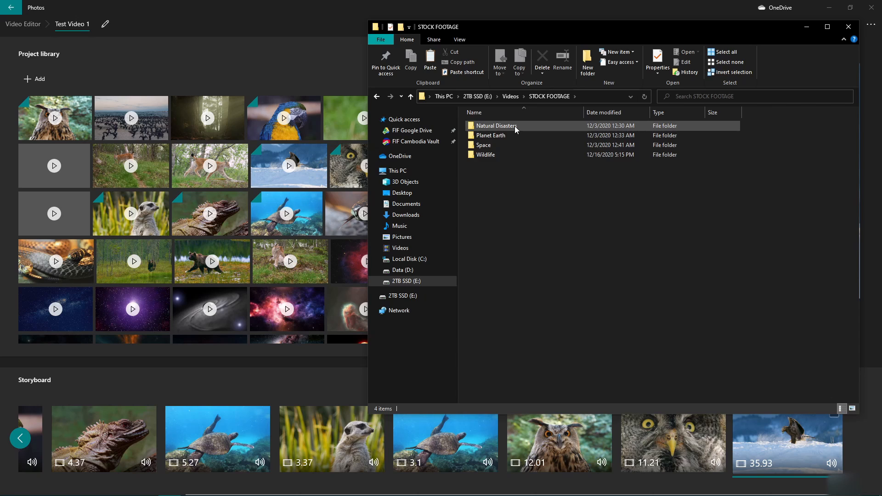
pyautogui.moveTo(506, 136); pyautogui.dragTo(495, 156)
pyautogui.doubleClick(487, 155)
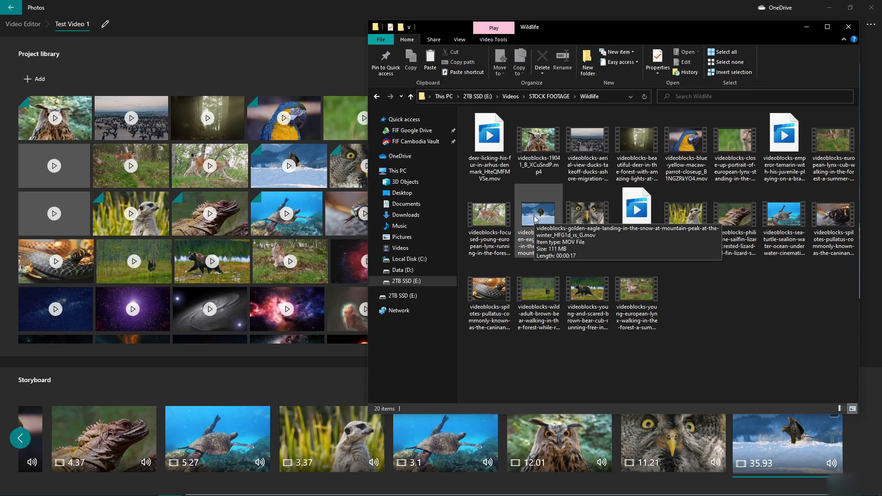
# - Examine the golden eagle video's frame rate in its detailed file properties, and close the properties
pyautogui.rightClick(535, 219)
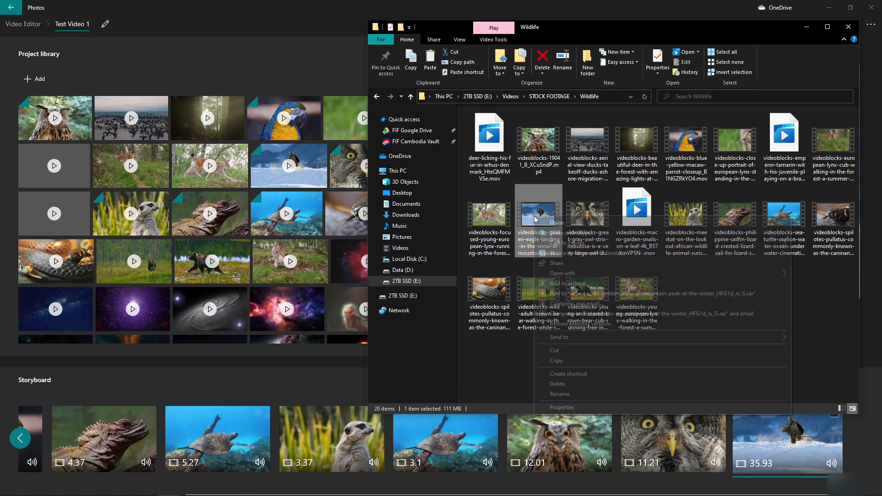
pyautogui.click(568, 407)
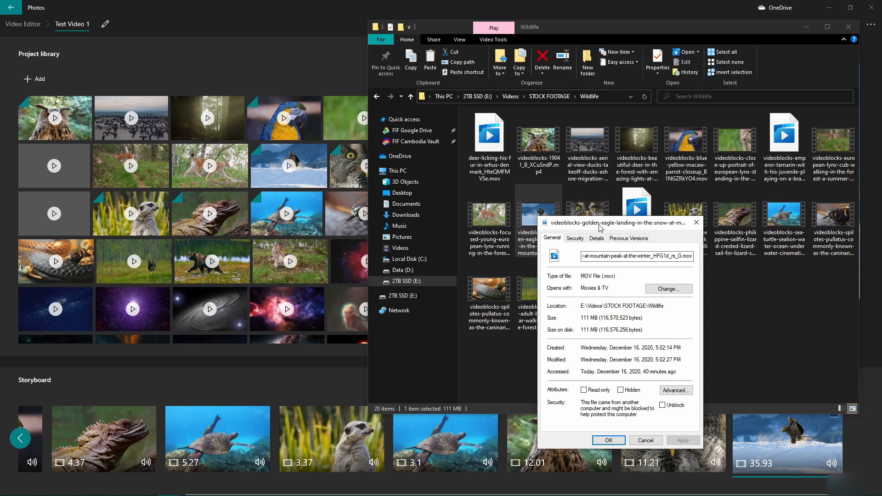
pyautogui.moveTo(598, 224); pyautogui.dragTo(413, 130)
pyautogui.click(410, 144)
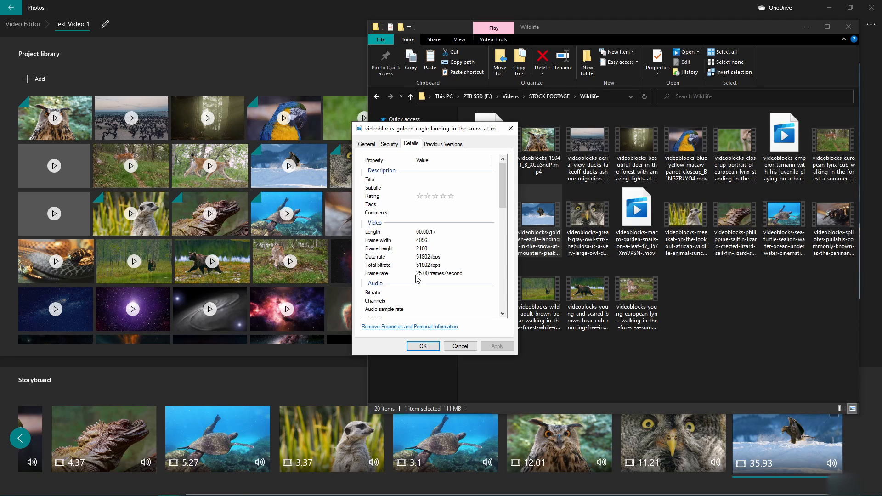
pyautogui.click(510, 128)
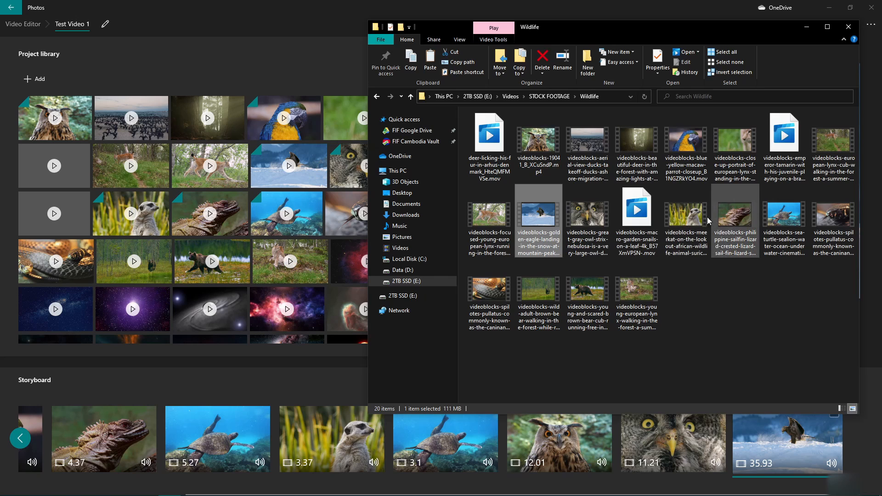
# - Examine the meerkat video's frame rate in its detailed file properties, and close the properties
pyautogui.rightClick(681, 219)
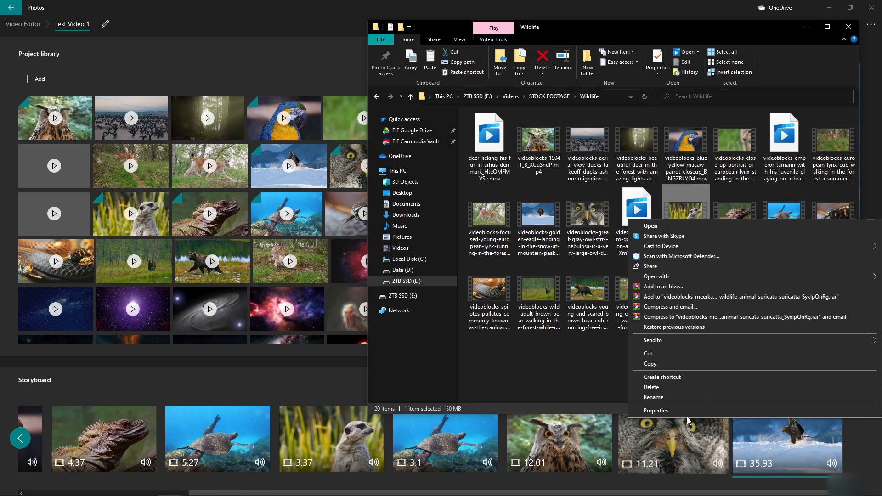
pyautogui.click(687, 411)
pyautogui.moveTo(764, 230); pyautogui.dragTo(418, 159)
pyautogui.click(400, 171)
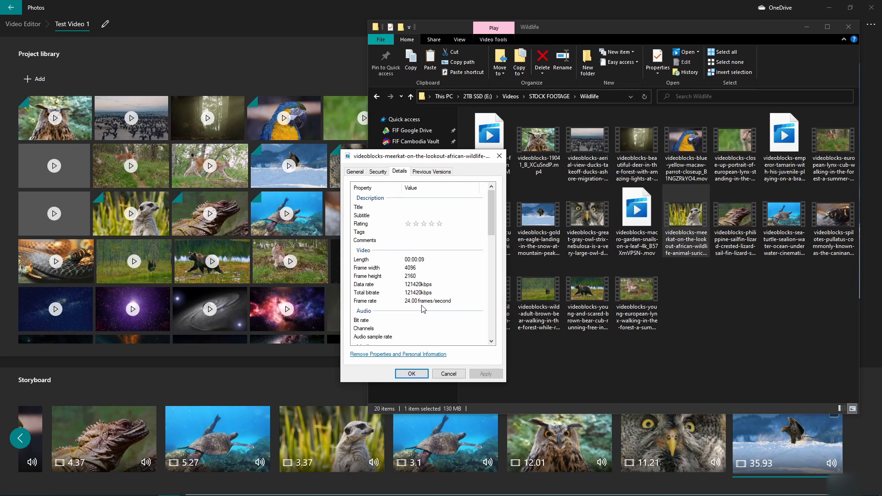
pyautogui.click(498, 157)
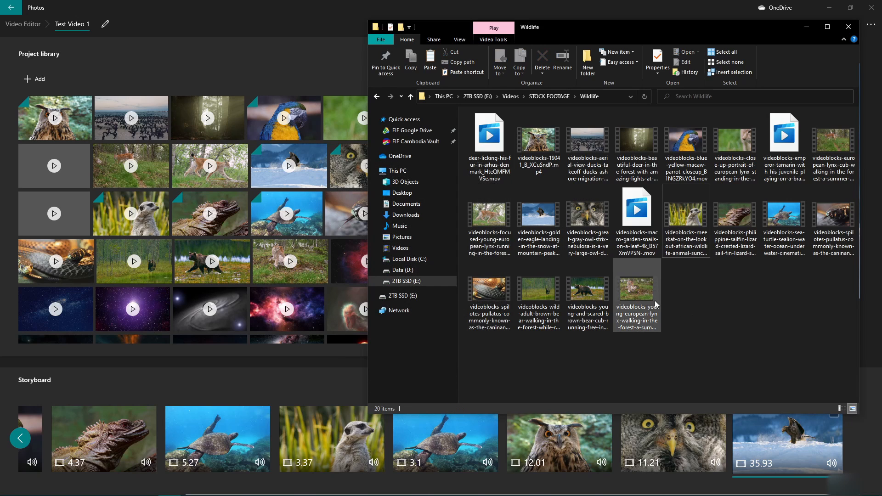
# - Examine the young European lynx video's frame rate in its detailed file properties, and close the properties
pyautogui.click(636, 294)
pyautogui.rightClick(632, 291)
pyautogui.click(658, 480)
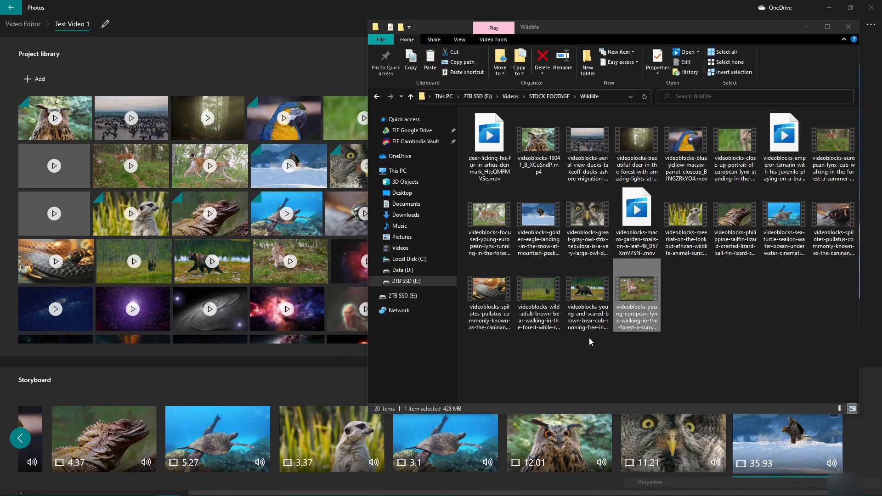
pyautogui.click(696, 281)
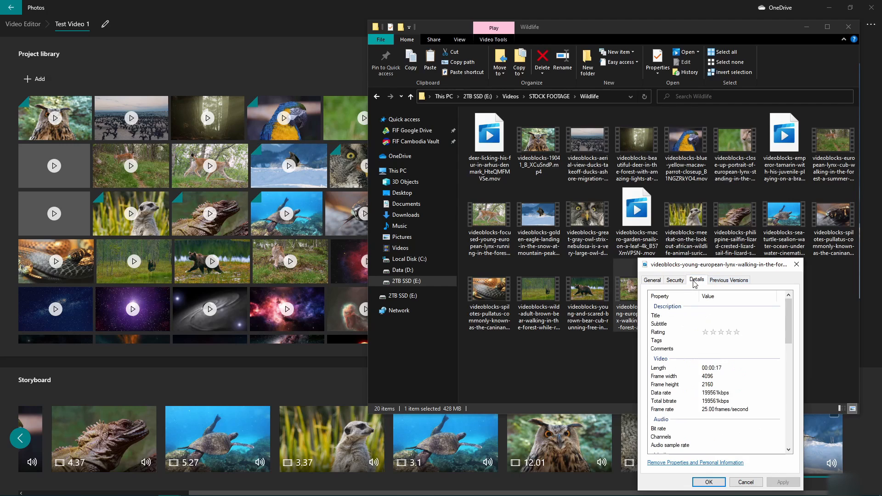
pyautogui.click(797, 265)
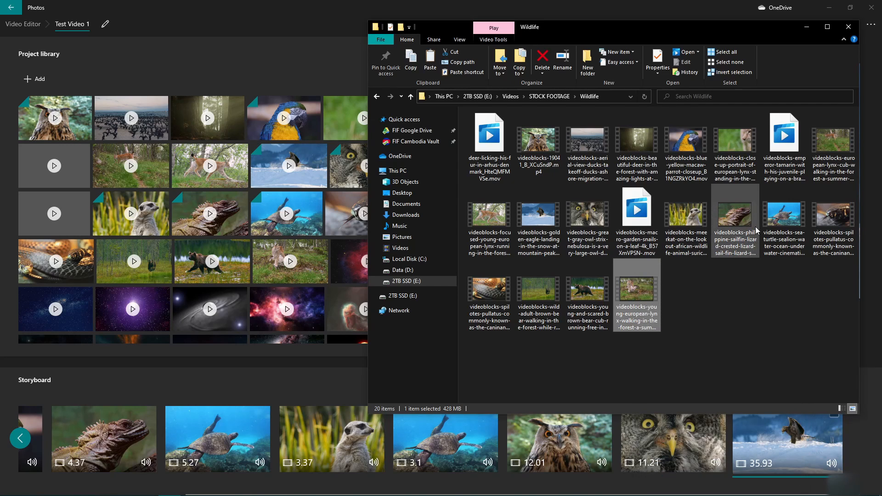
# - Switch back to the Photos video editor and select the snow eagle clip in the storyboard
pyautogui.click(265, 45)
pyautogui.click(355, 126)
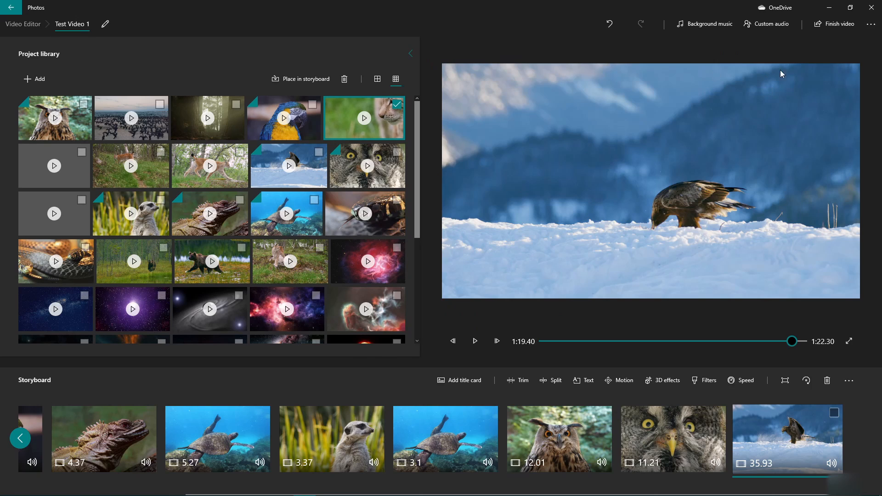
pyautogui.click(787, 446)
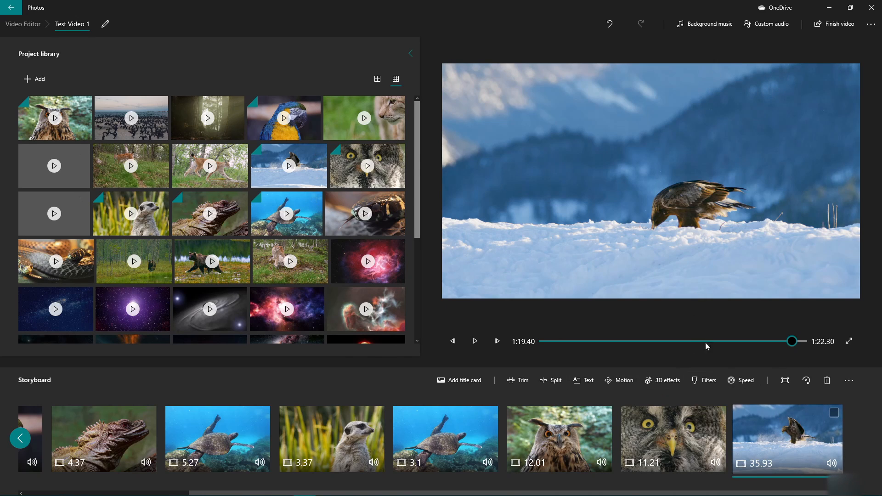
# - Set the snow eagle clip's speed to 0.67x and play the result
pyautogui.click(740, 380)
pyautogui.click(332, 438)
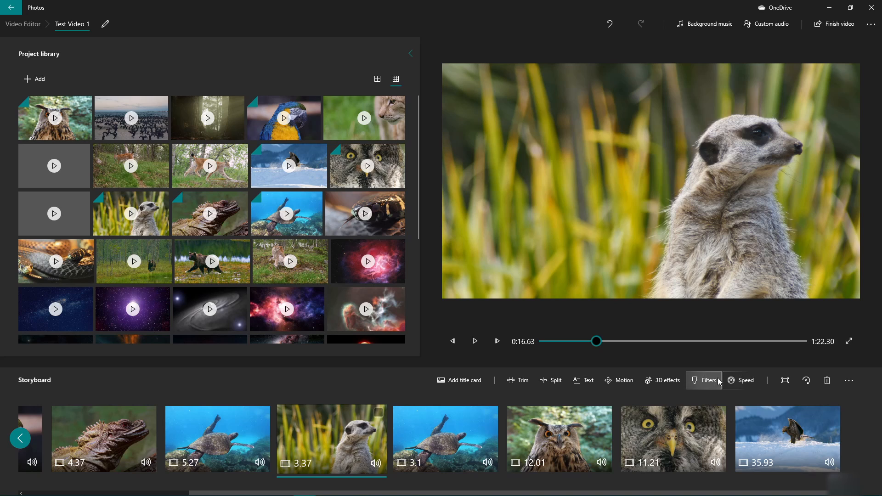
pyautogui.click(741, 380)
pyautogui.click(762, 423)
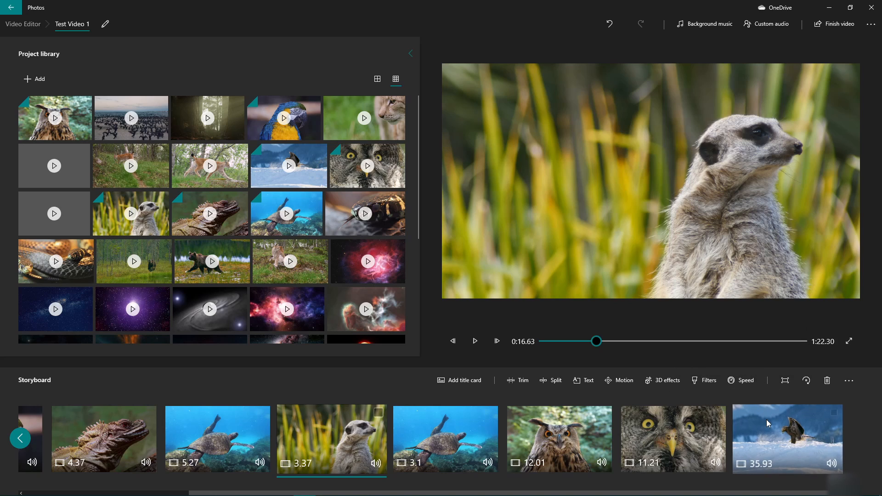
pyautogui.click(741, 380)
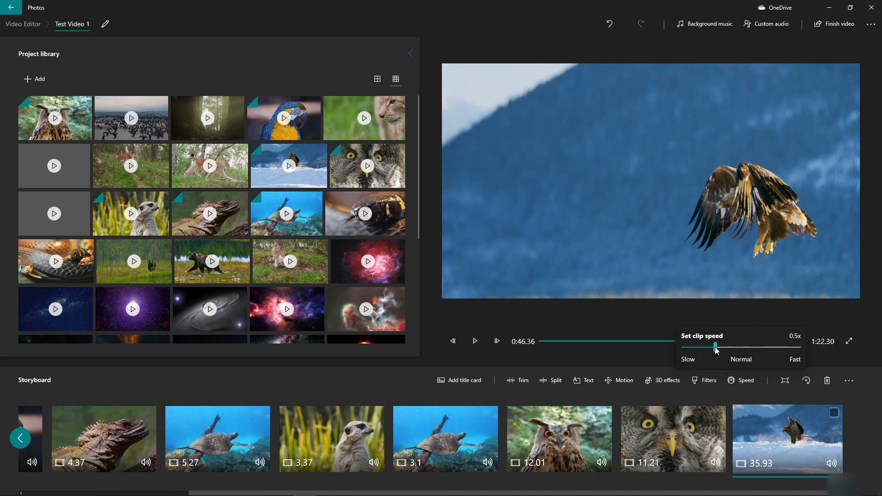
pyautogui.moveTo(715, 348); pyautogui.dragTo(736, 353)
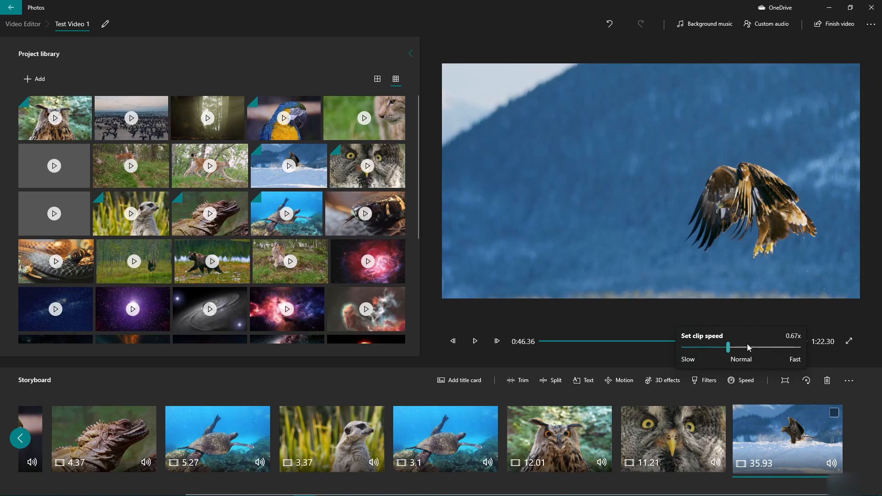
pyautogui.click(480, 344)
pyautogui.click(475, 344)
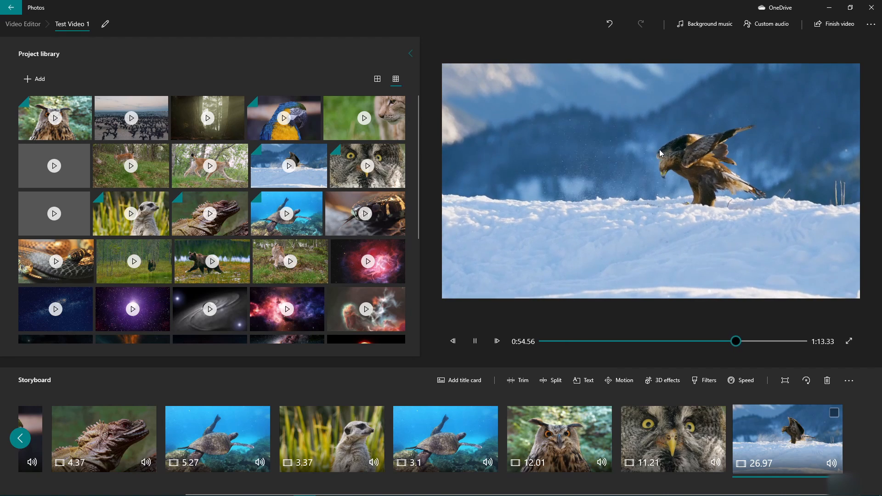
# - Raise the snow eagle clip's speed to the normal 1x while it plays
pyautogui.click(742, 381)
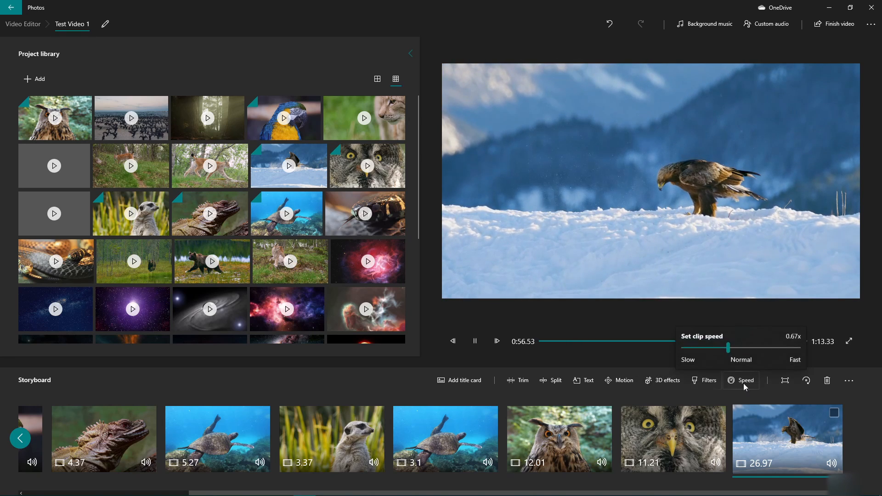
pyautogui.moveTo(728, 347); pyautogui.dragTo(742, 348)
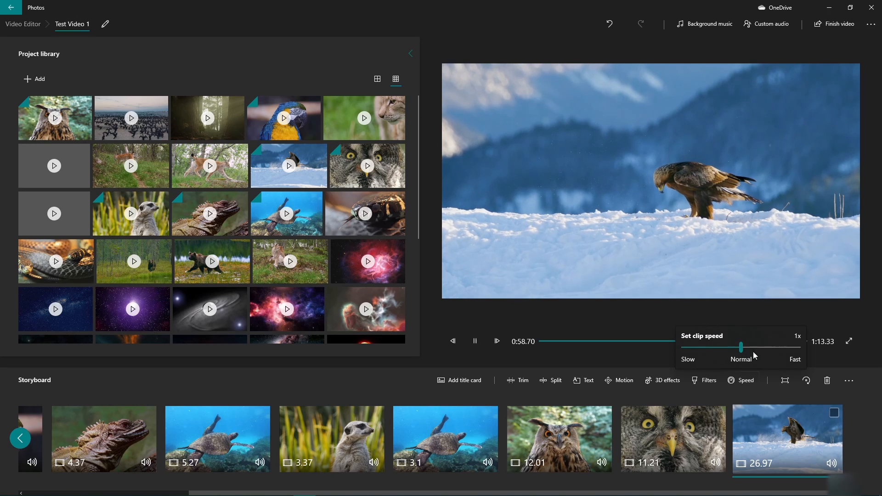
pyautogui.click(560, 306)
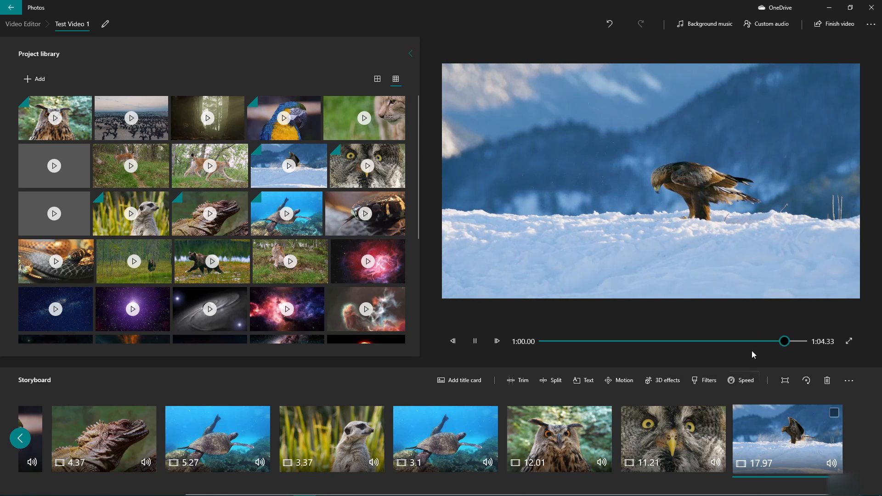
# - Raise the snow eagle clip's speed to the fastest setting and pause the playback
pyautogui.click(755, 380)
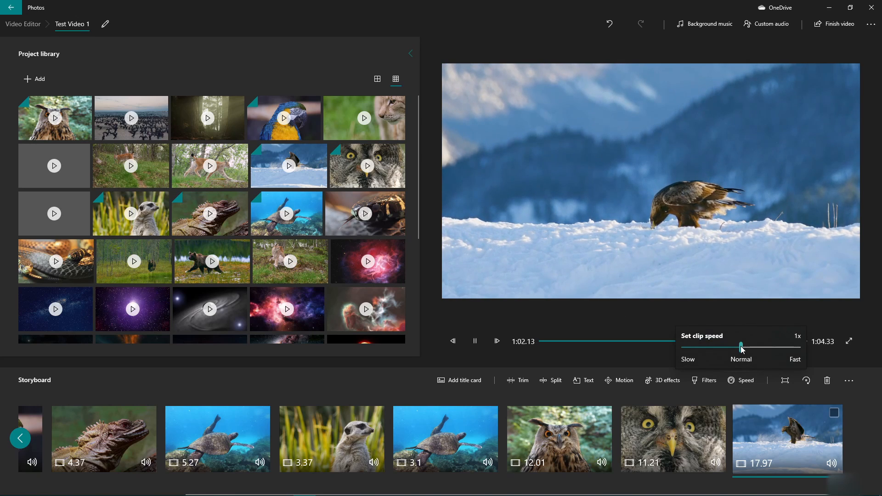
pyautogui.moveTo(741, 348); pyautogui.dragTo(803, 348)
pyautogui.click(724, 318)
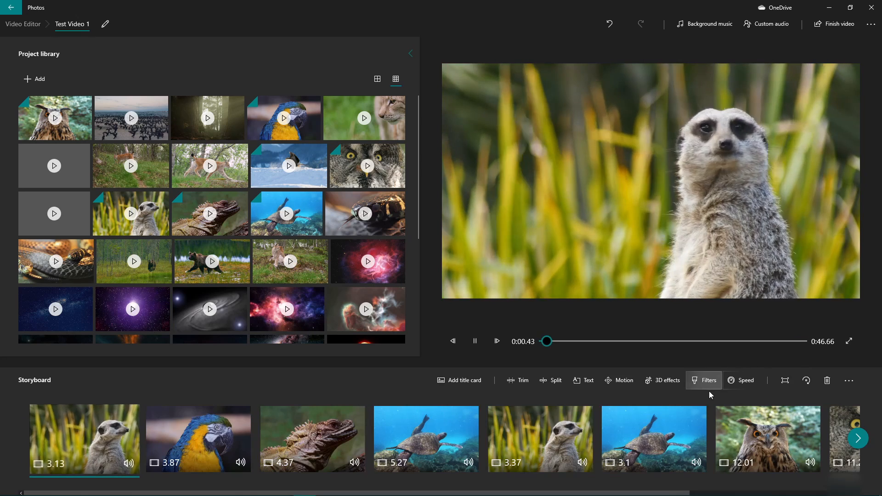
pyautogui.click(475, 341)
# - Select the snow eagle clip at the end of the storyboard, set its speed to 4x, play the result and pause it
pyautogui.scroll(-5, 720, 426)
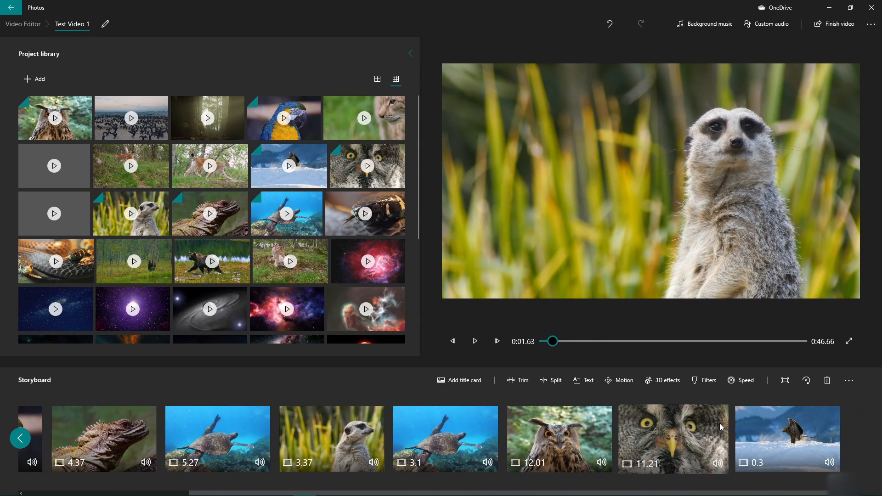
pyautogui.click(793, 428)
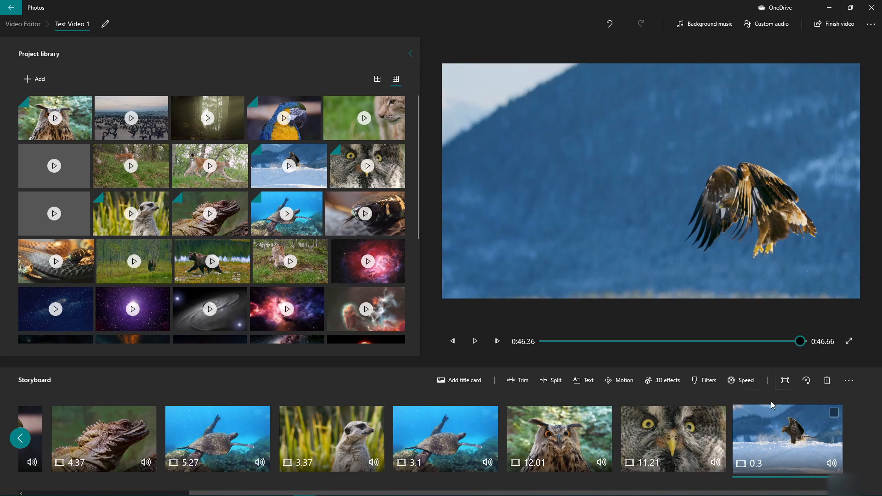
pyautogui.click(741, 380)
pyautogui.moveTo(803, 348); pyautogui.dragTo(775, 349)
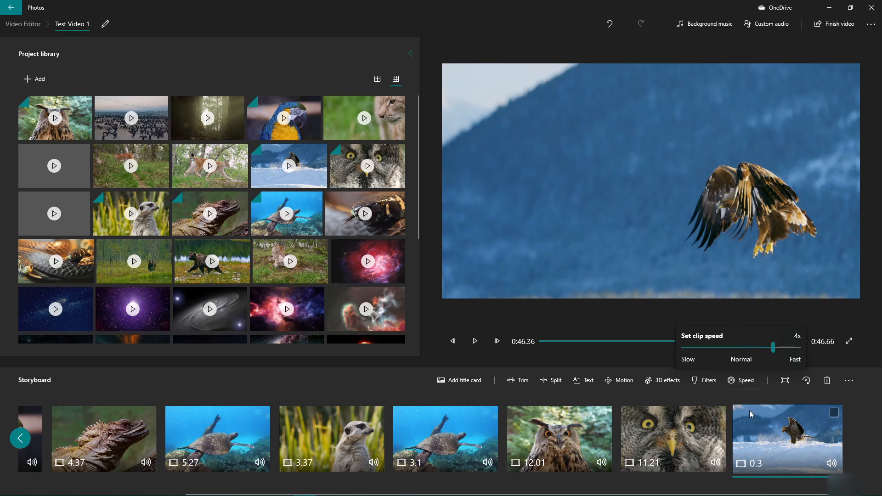
pyautogui.click(759, 420)
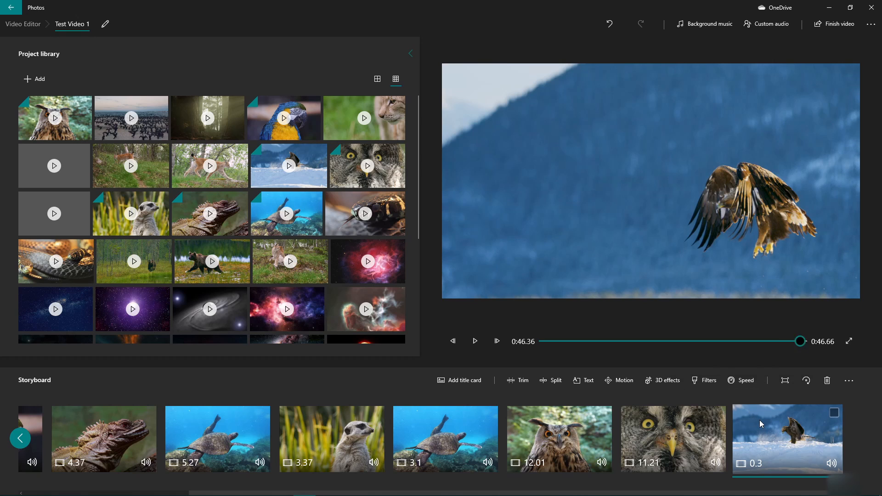
pyautogui.click(477, 342)
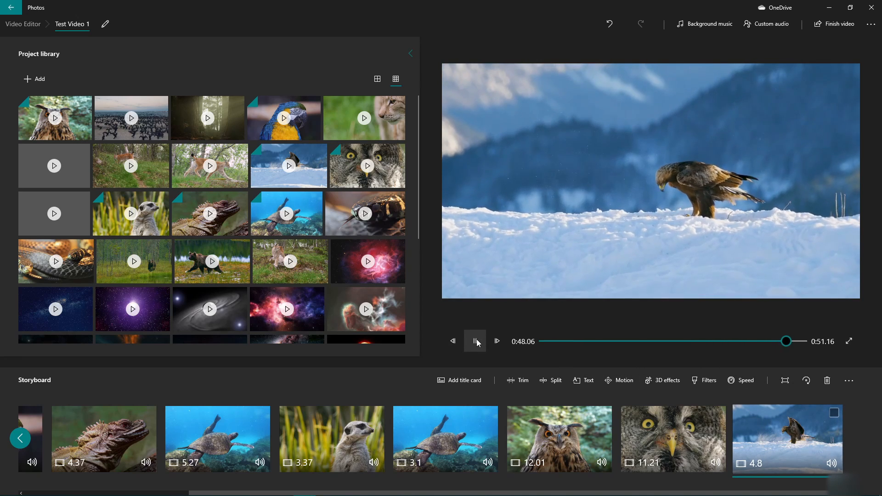
pyautogui.click(477, 342)
# - Try the fastest speed on the snow eagle clip and return it to normal speed
pyautogui.click(742, 381)
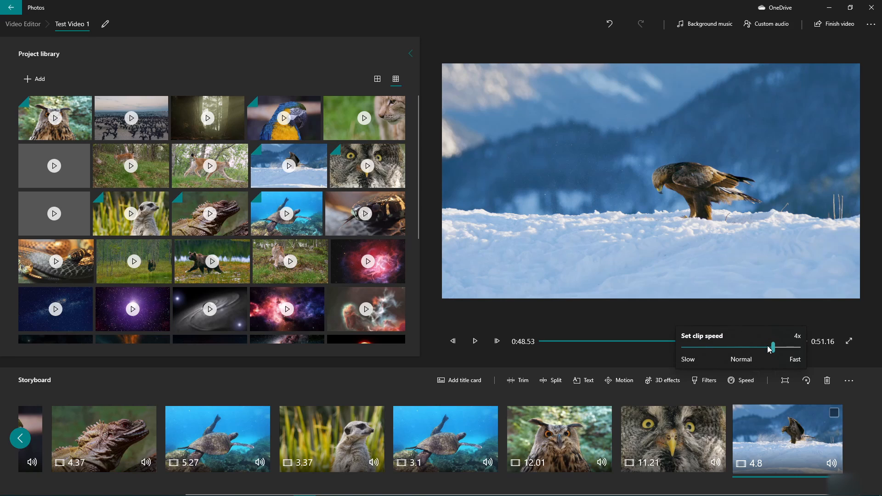
pyautogui.moveTo(769, 349); pyautogui.dragTo(800, 350)
pyautogui.moveTo(799, 348); pyautogui.dragTo(759, 352)
pyautogui.moveTo(798, 348); pyautogui.dragTo(741, 349)
pyautogui.click(631, 320)
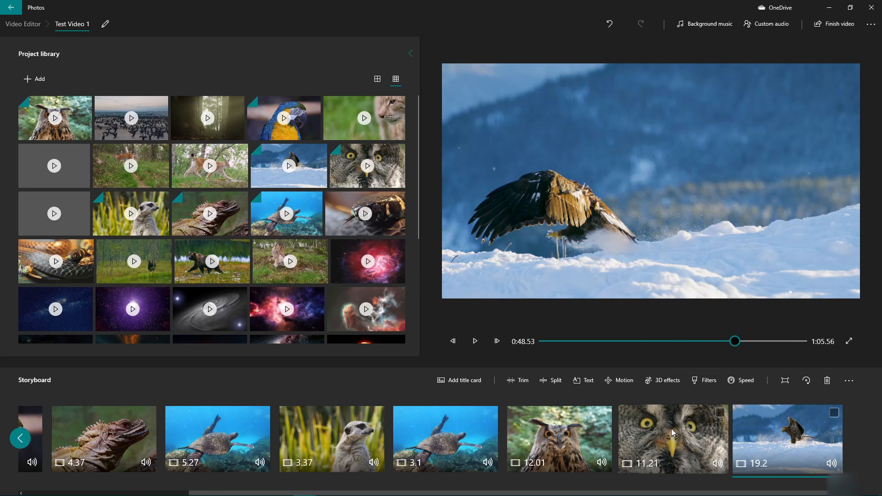
# - Look through the storyboard's clip sequence and select the second meerkat clip
pyautogui.scroll(5, 388, 415)
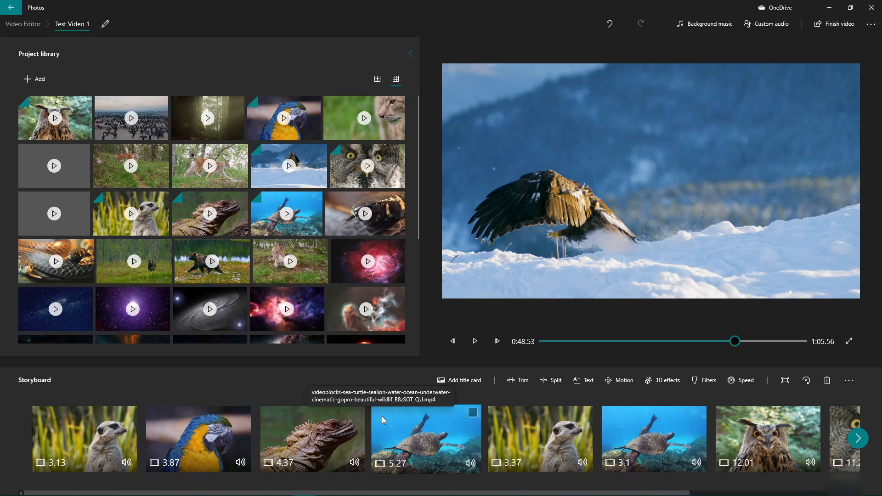
pyautogui.moveTo(495, 421); pyautogui.dragTo(528, 439)
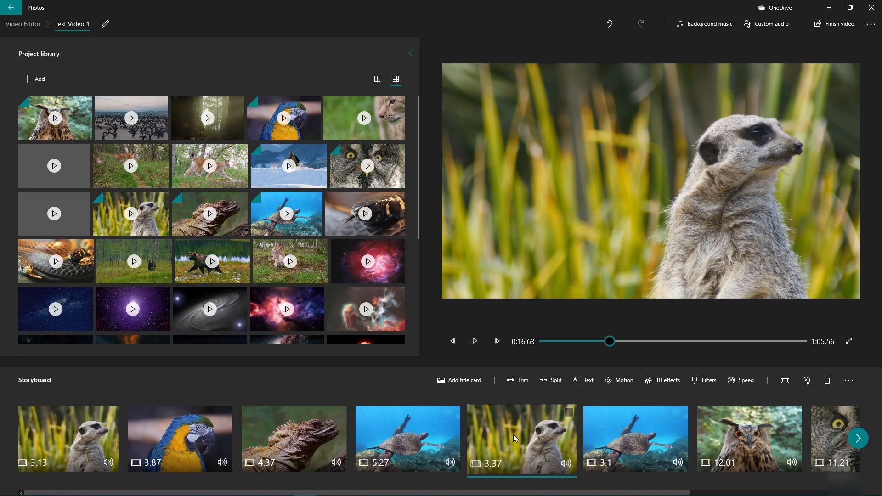
pyautogui.scroll(-3, 514, 434)
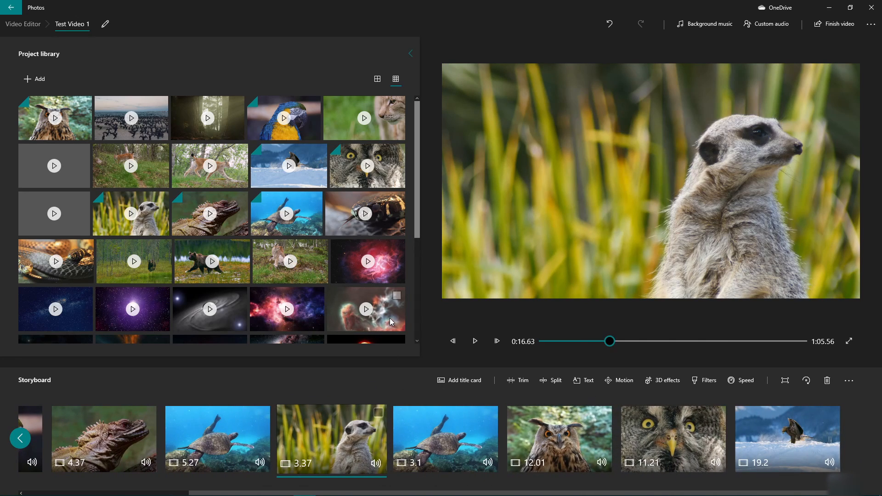
pyautogui.scroll(3, 319, 438)
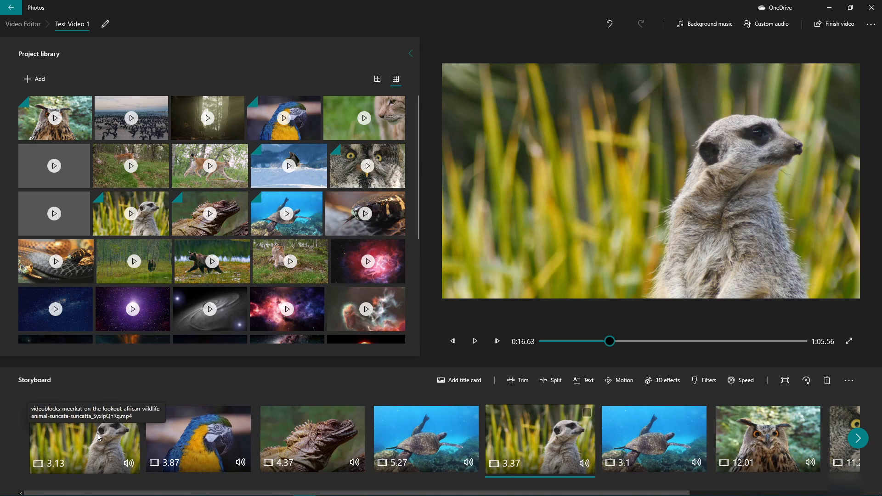
# - Open the background music selection and look through the available tracks
pyautogui.click(717, 26)
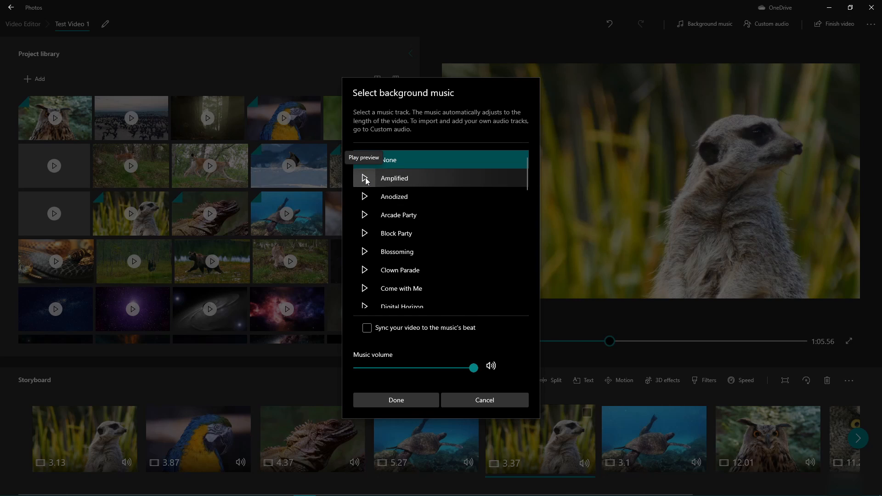
pyautogui.scroll(-10, 378, 228)
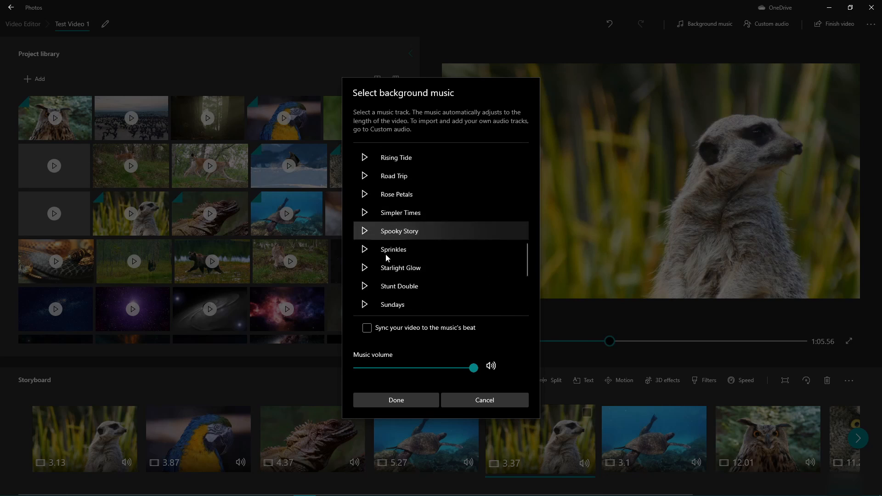
pyautogui.scroll(10, 387, 255)
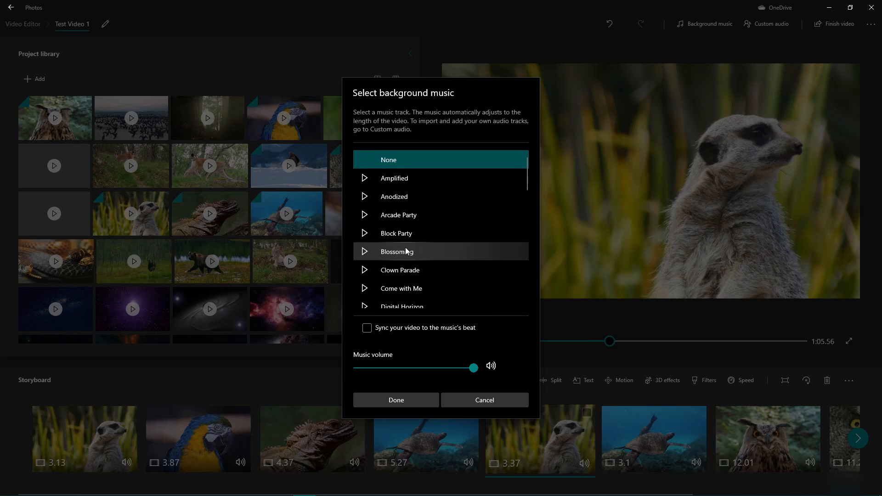
# - Preview the background music tracks from Amplified through Come with Me
pyautogui.click(365, 180)
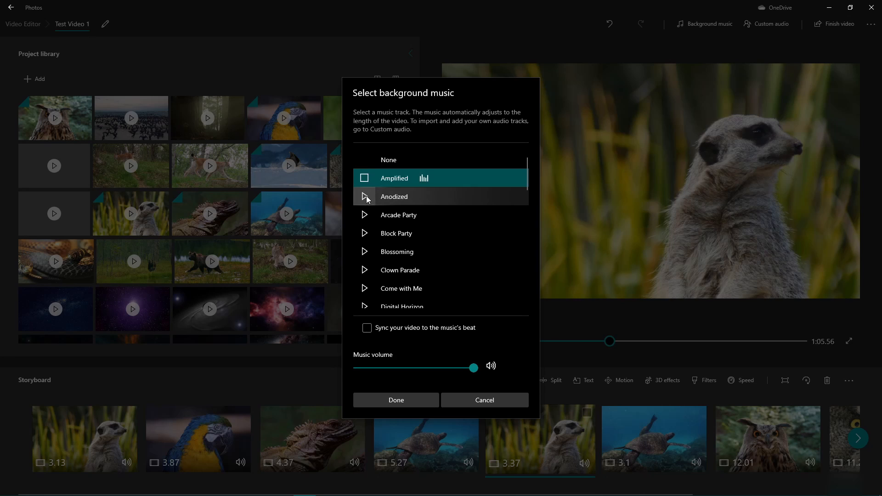
pyautogui.click(365, 196)
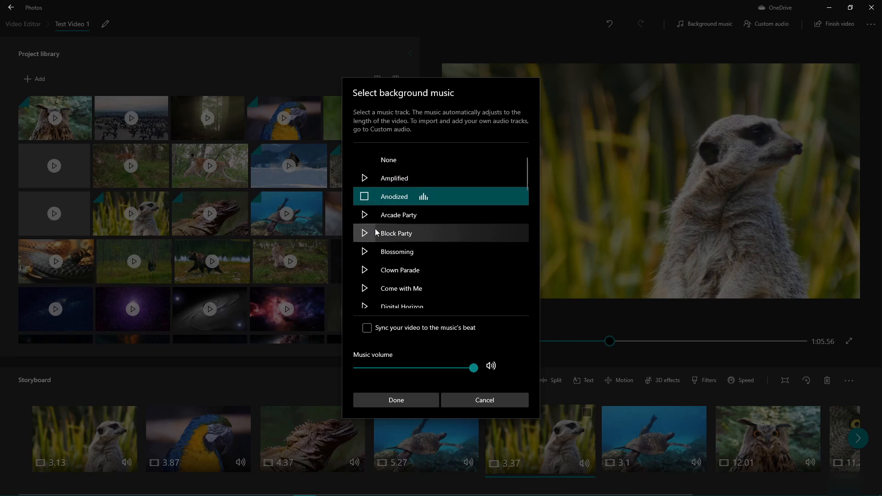
pyautogui.click(367, 217)
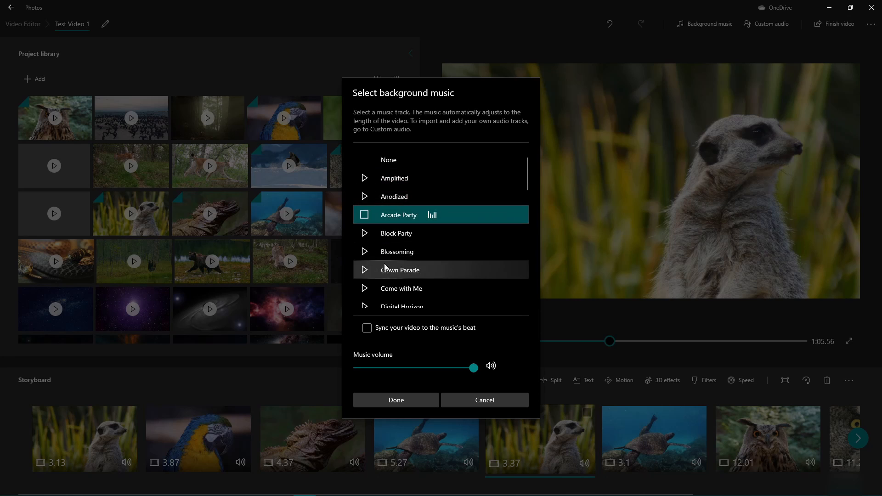
pyautogui.click(366, 234)
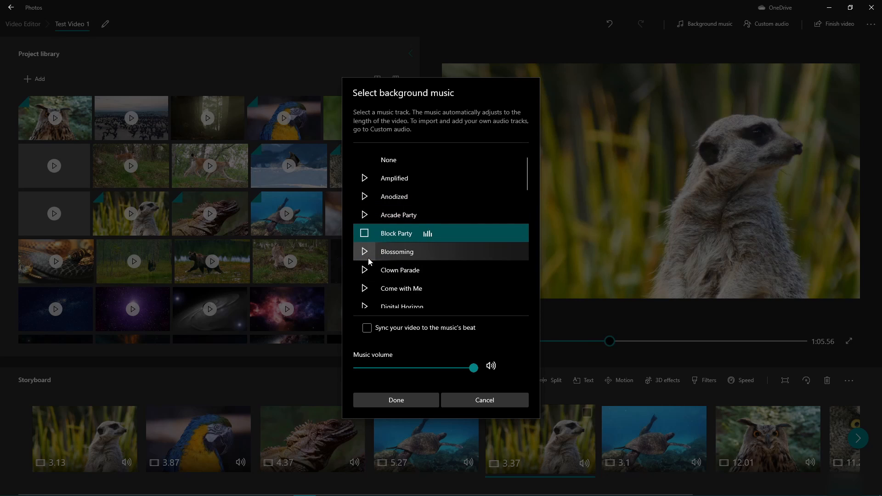
pyautogui.click(363, 253)
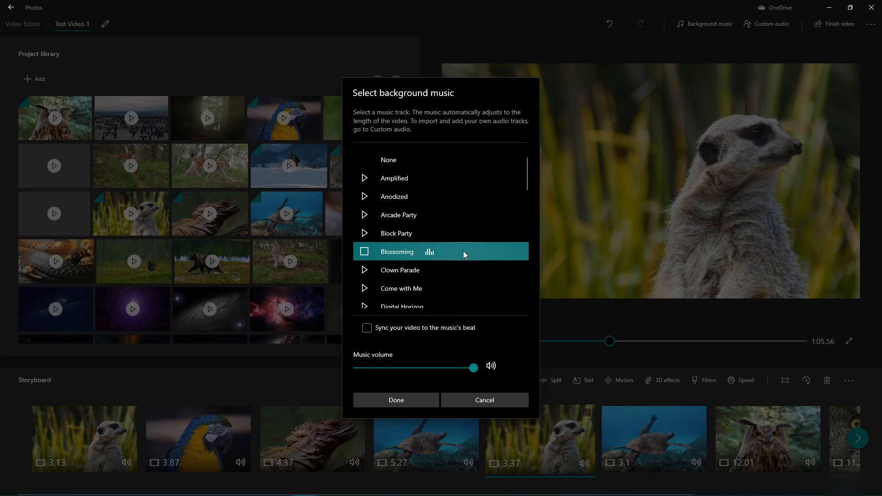
pyautogui.click(365, 271)
pyautogui.click(364, 289)
# - Apply Distant Ocean as the background music at a low volume and play the video from the first meerkat clip
pyautogui.scroll(-1, 381, 264)
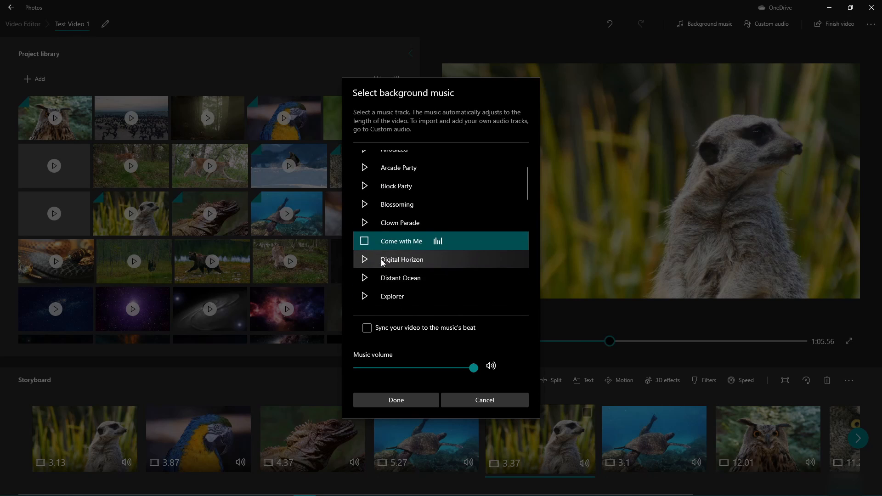
pyautogui.click(364, 260)
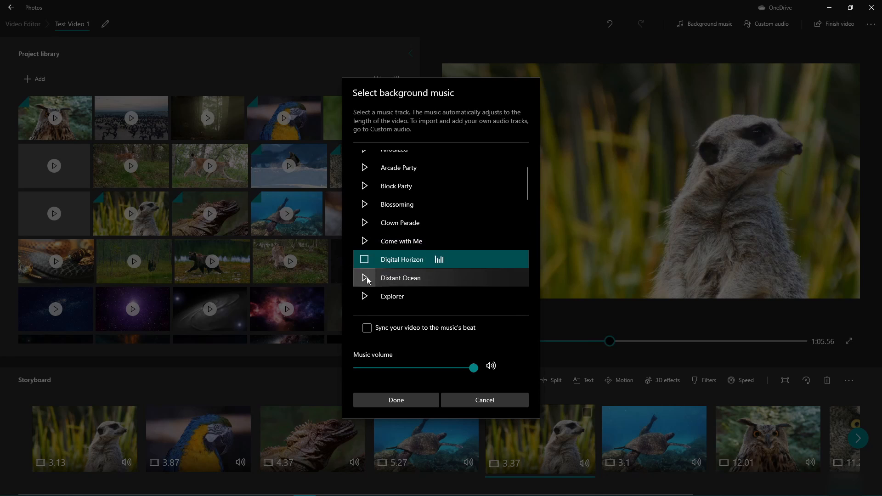
pyautogui.click(365, 277)
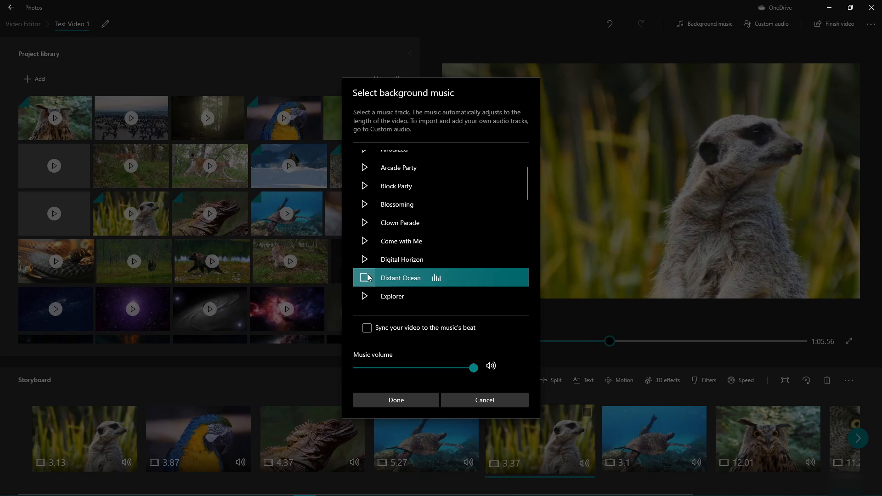
pyautogui.scroll(-2, 399, 277)
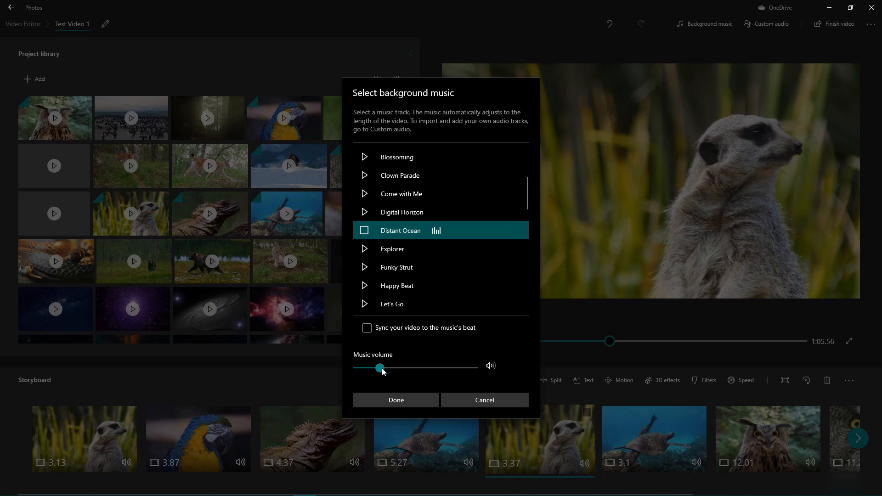
pyautogui.click(392, 401)
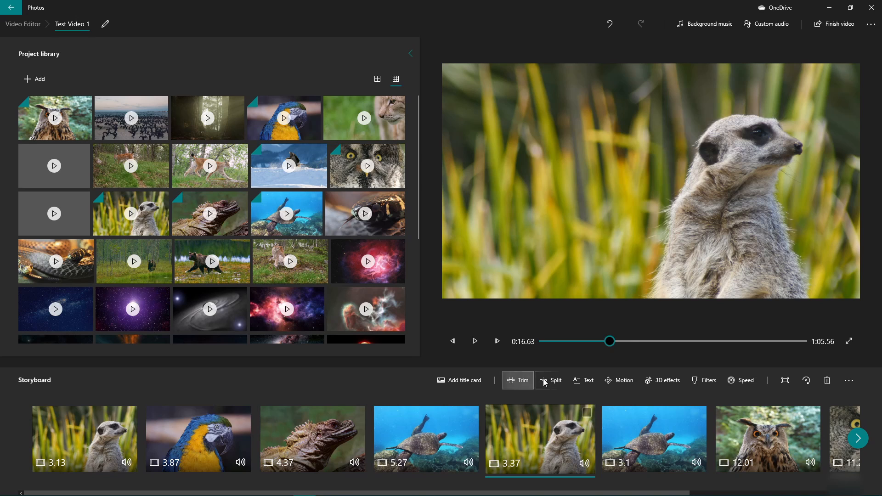
pyautogui.click(86, 431)
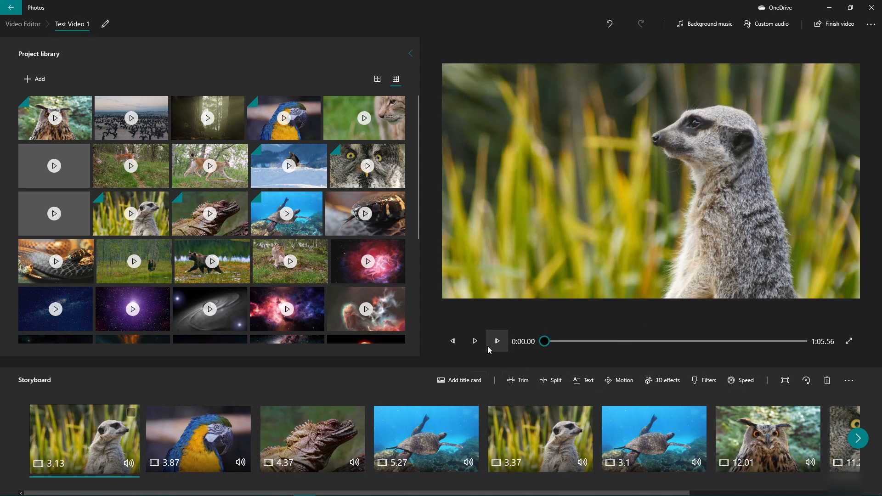
pyautogui.click(476, 340)
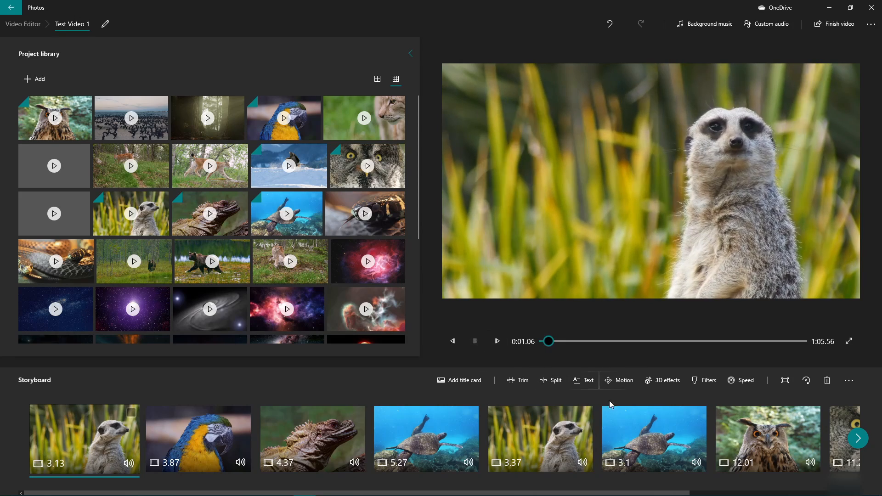
# - Raise the Distant Ocean background music volume to just over a third and play the video
pyautogui.click(705, 25)
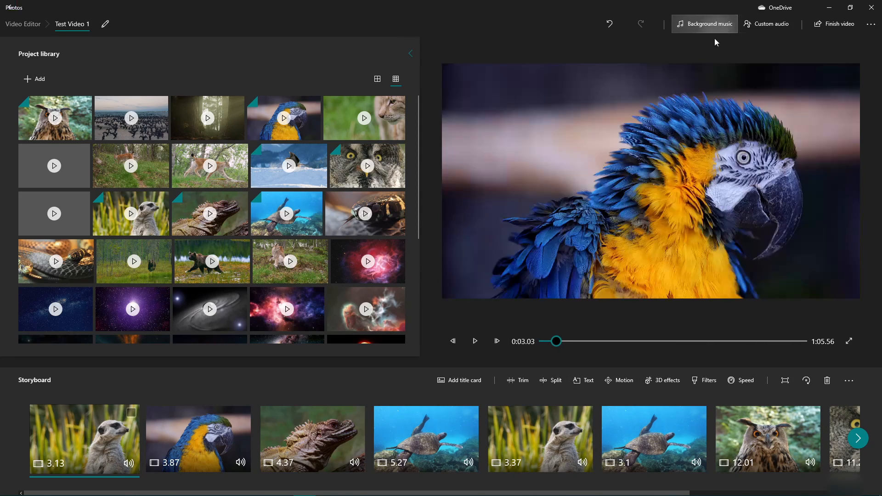
pyautogui.moveTo(379, 368); pyautogui.dragTo(400, 368)
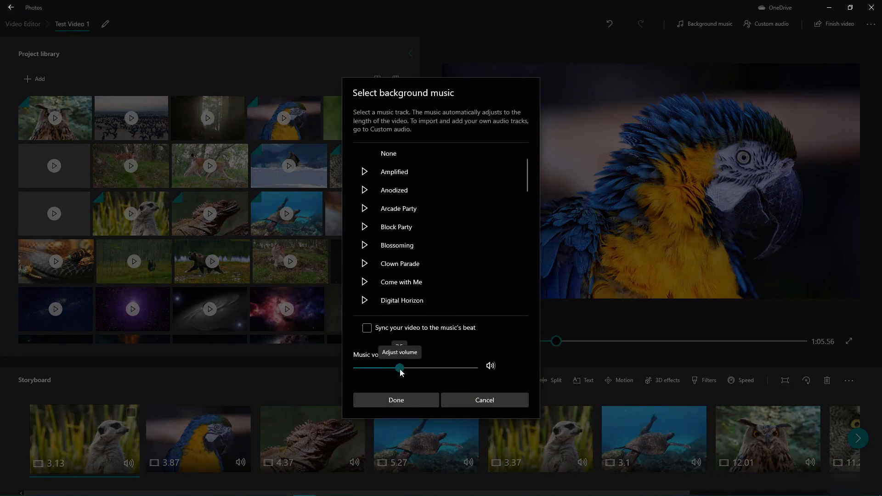
pyautogui.scroll(-1, 358, 275)
pyautogui.click(355, 274)
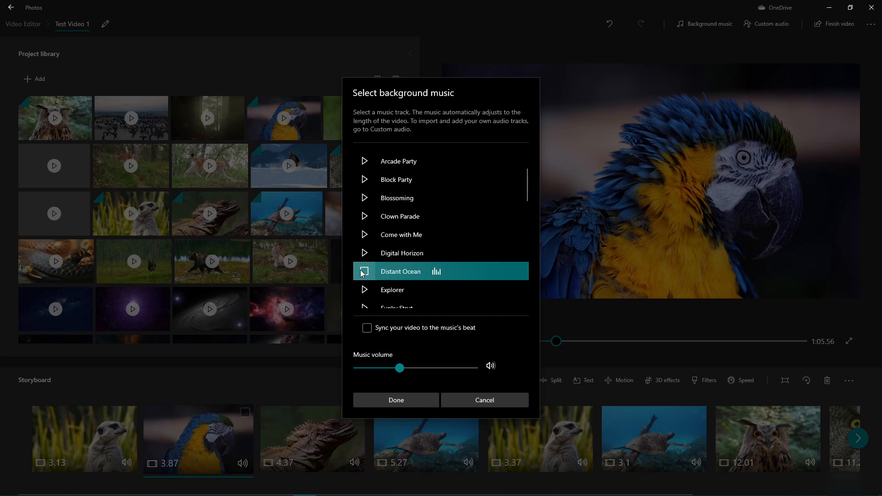
pyautogui.click(364, 273)
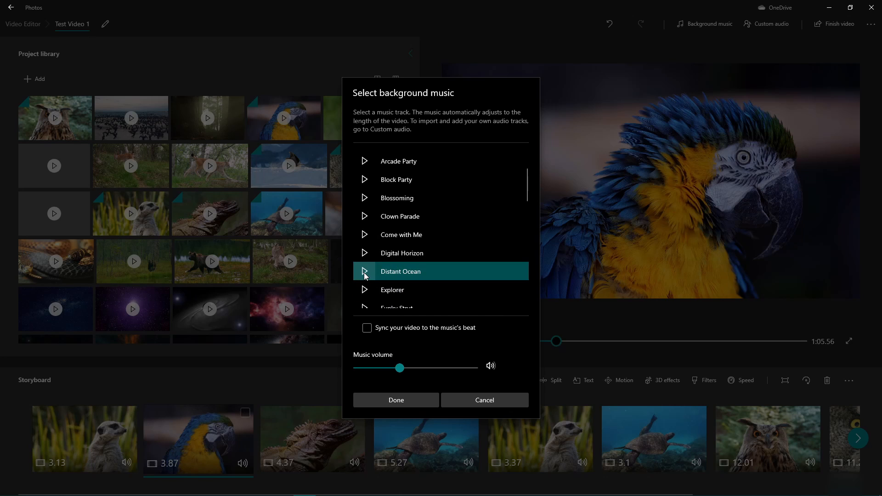
pyautogui.click(364, 273)
pyautogui.click(396, 400)
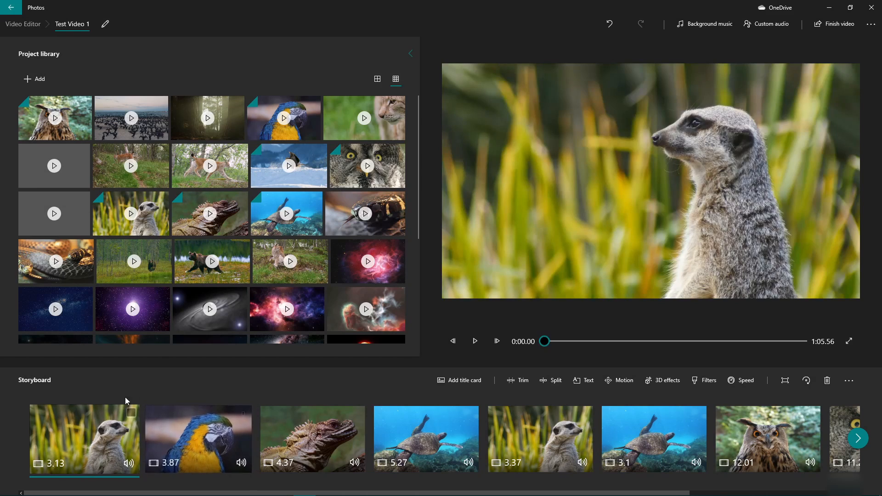
pyautogui.click(475, 341)
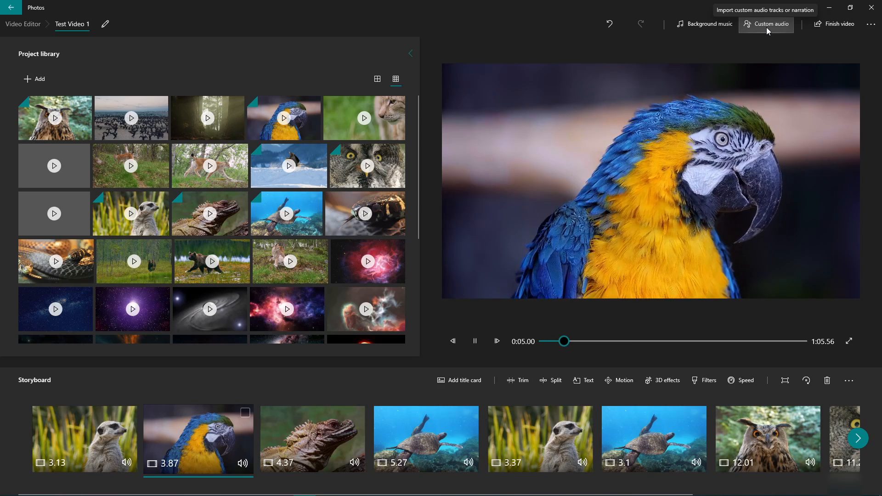
# - View the custom audio page for importing audio files and return to the project
pyautogui.click(766, 27)
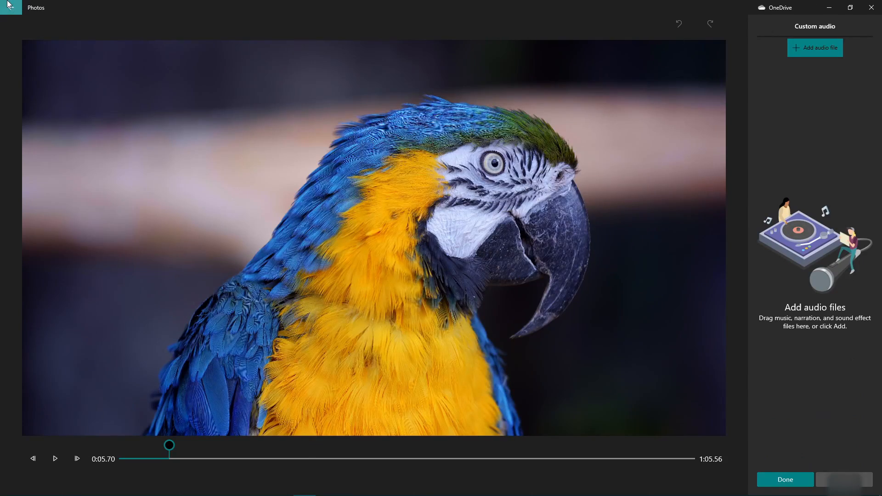
pyautogui.click(7, 6)
pyautogui.click(765, 28)
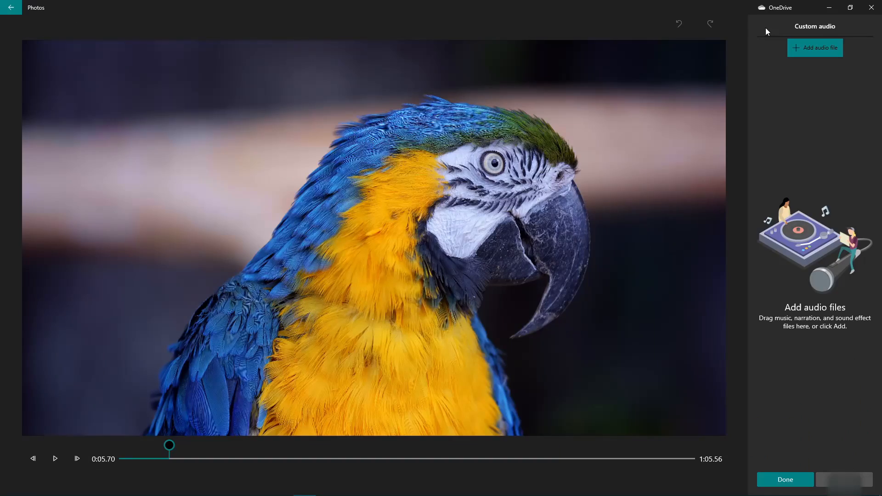
pyautogui.click(2, 6)
# - Raise the background music volume to about 70 percent, play the video from the first meerkat clip and pause it
pyautogui.click(711, 25)
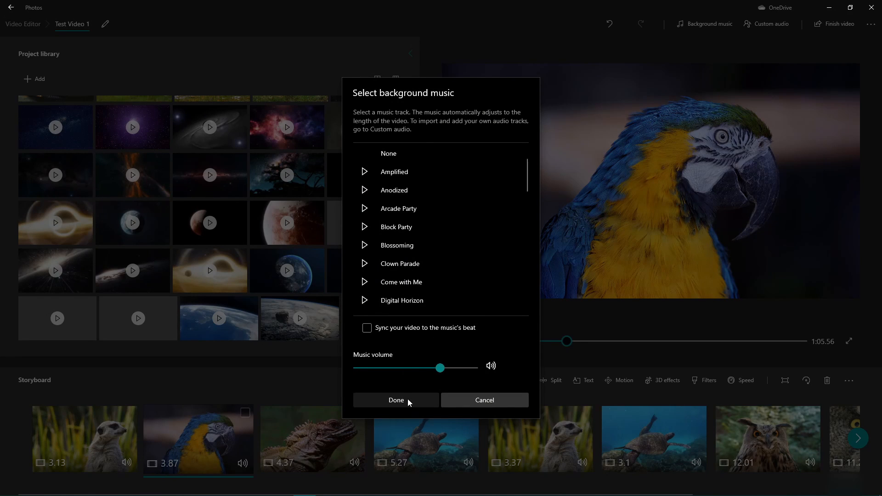
pyautogui.click(396, 400)
pyautogui.click(74, 440)
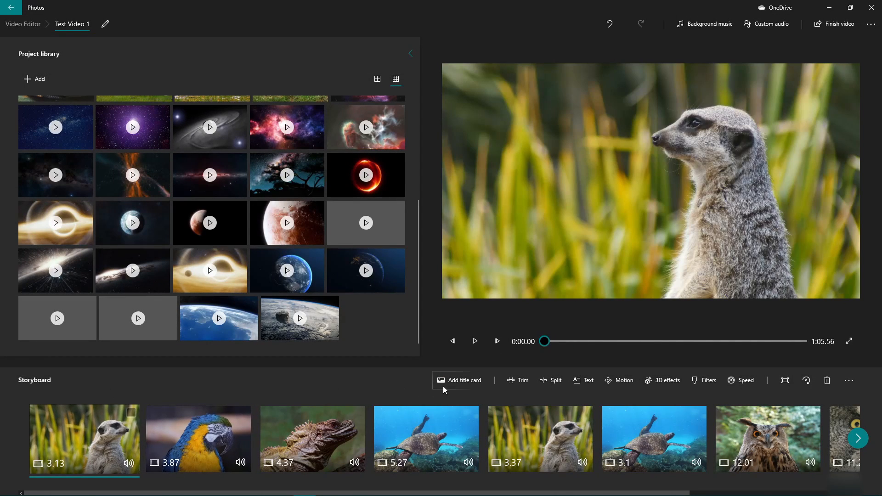
pyautogui.click(474, 341)
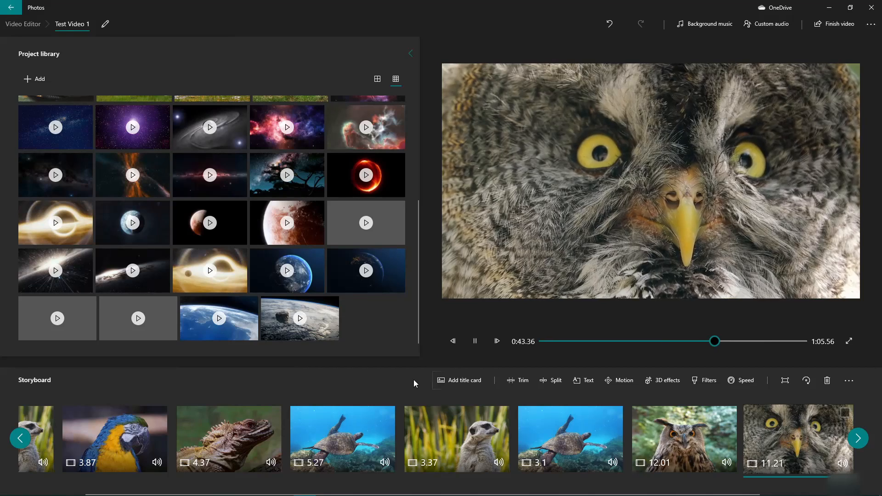
pyautogui.click(476, 344)
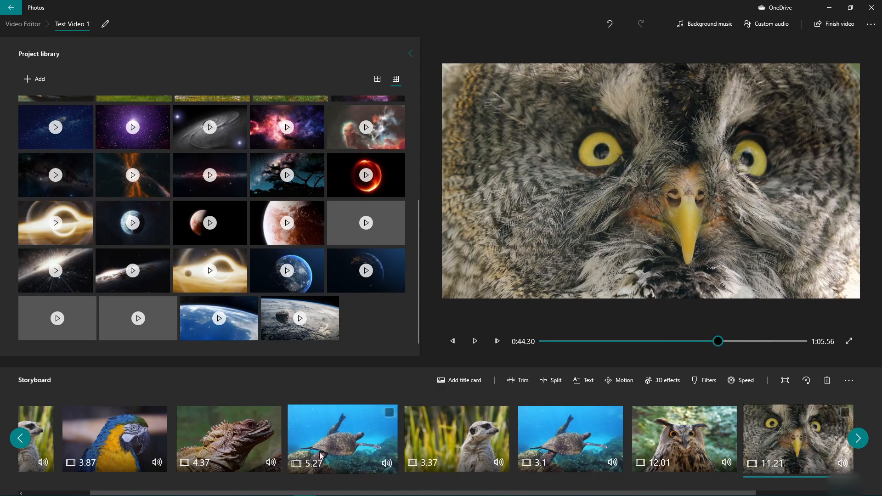
# - Select the second meerkat clip and the second turtle clip in the storyboard and delete both
pyautogui.click(504, 414)
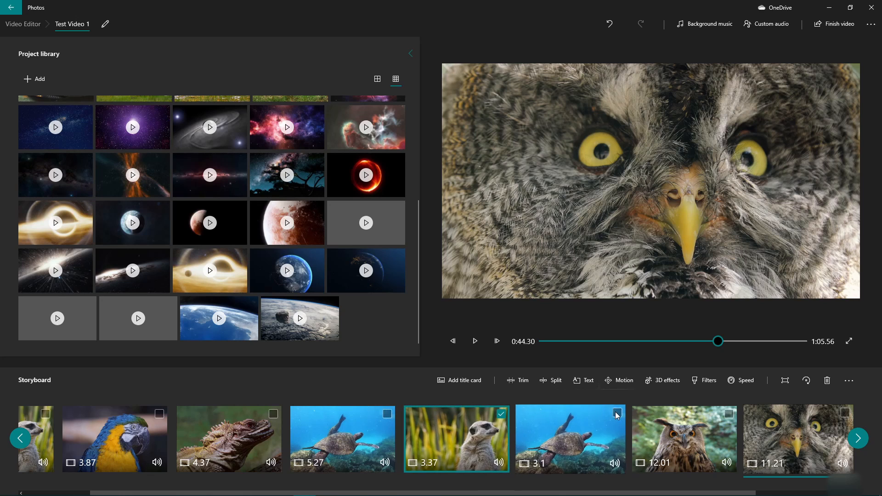
pyautogui.click(616, 413)
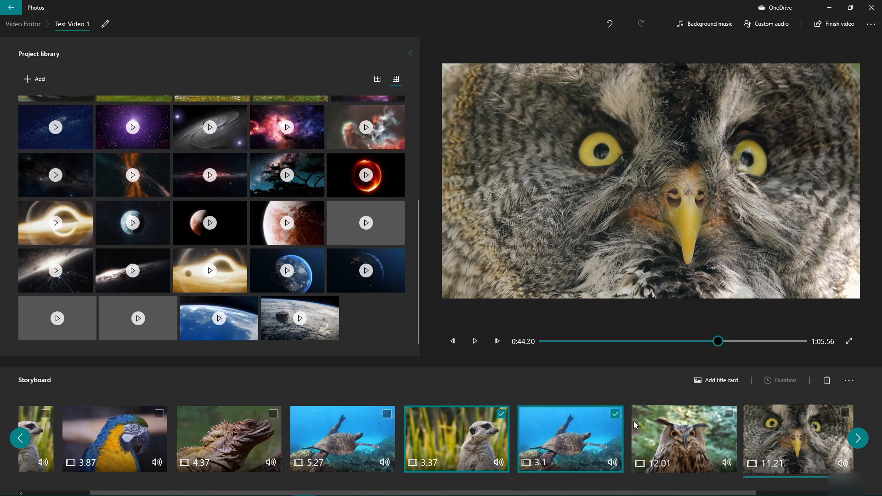
pyautogui.click(501, 413)
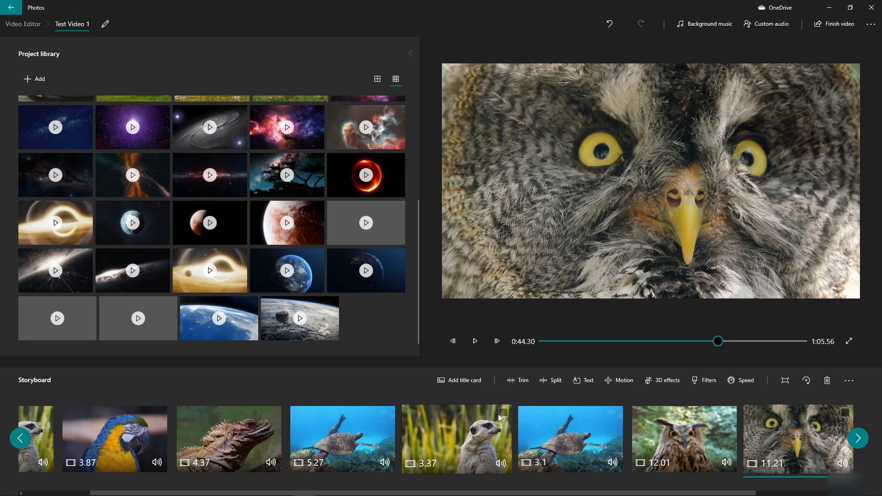
pyautogui.click(504, 413)
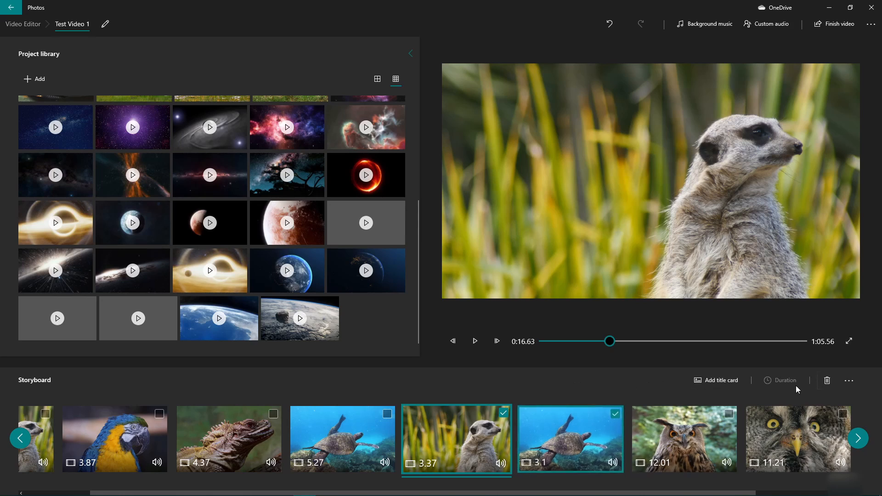
pyautogui.click(827, 381)
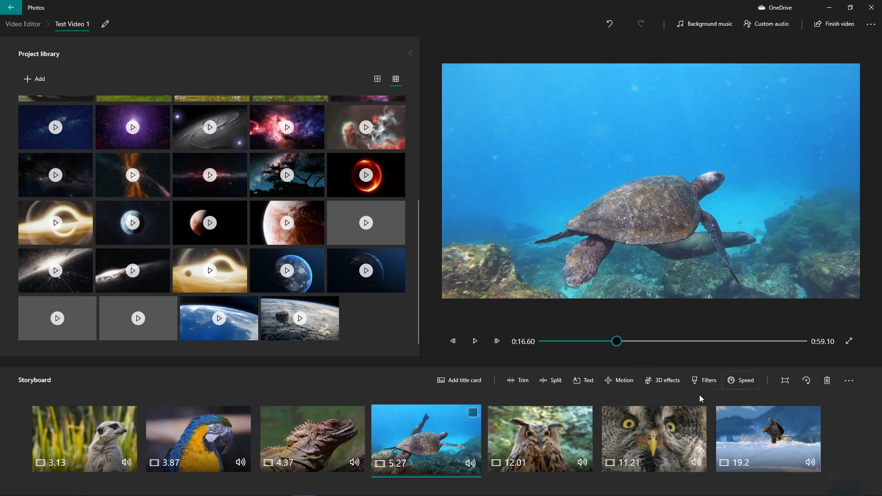
# - Extend the trim of the remaining turtle clip so it lasts 8.9 seconds in the storyboard
pyautogui.click(425, 434)
pyautogui.click(524, 381)
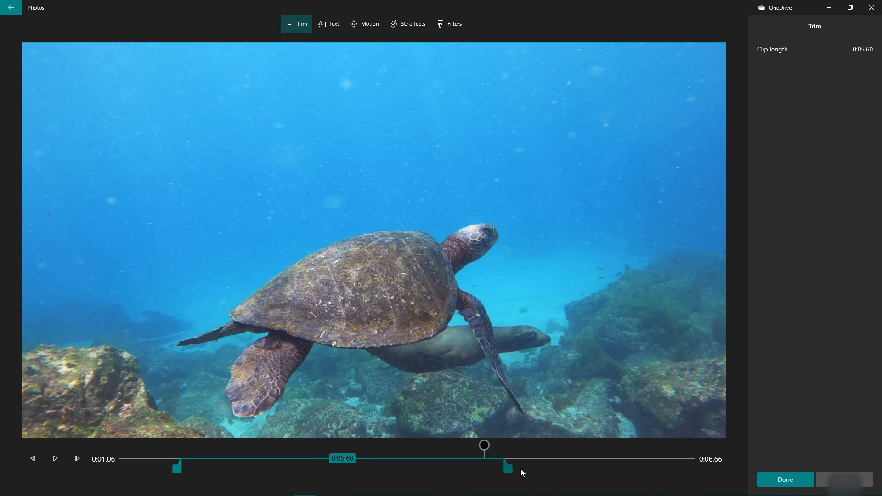
pyautogui.click(783, 478)
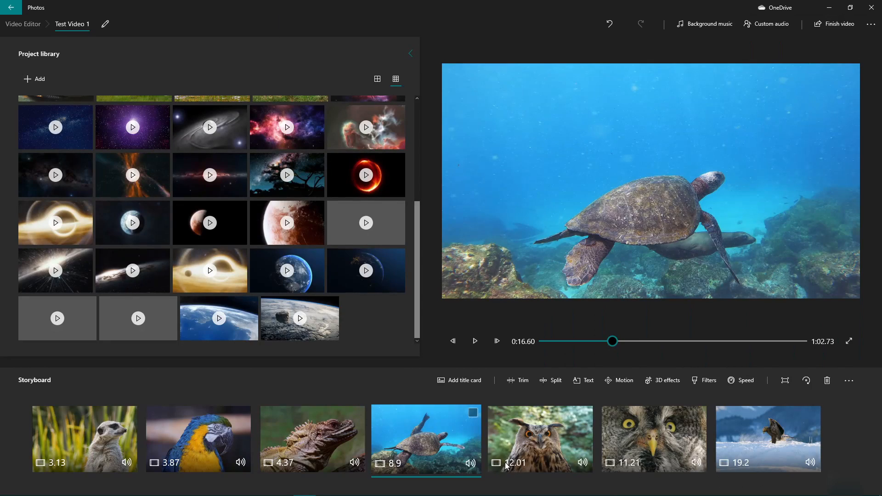
# - Trim the end of the turtle clip so it lasts 7.27 seconds in the storyboard and select the orange-eyed owl clip
pyautogui.click(516, 451)
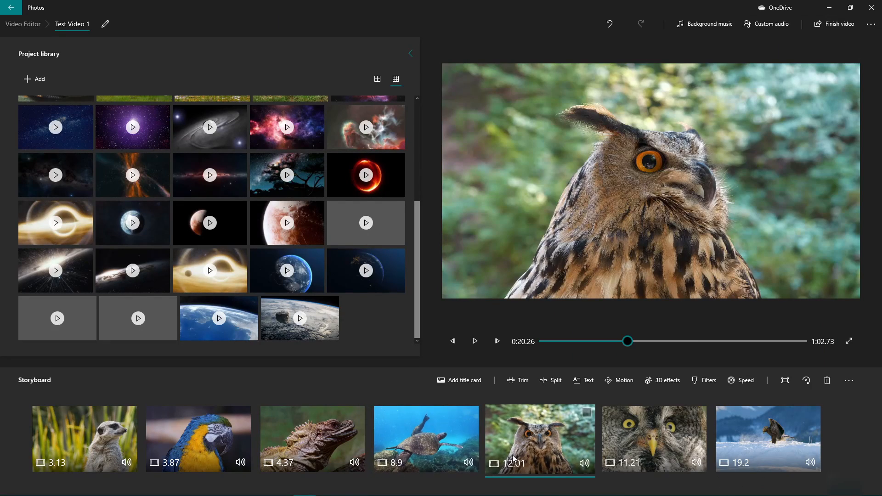
pyautogui.click(431, 451)
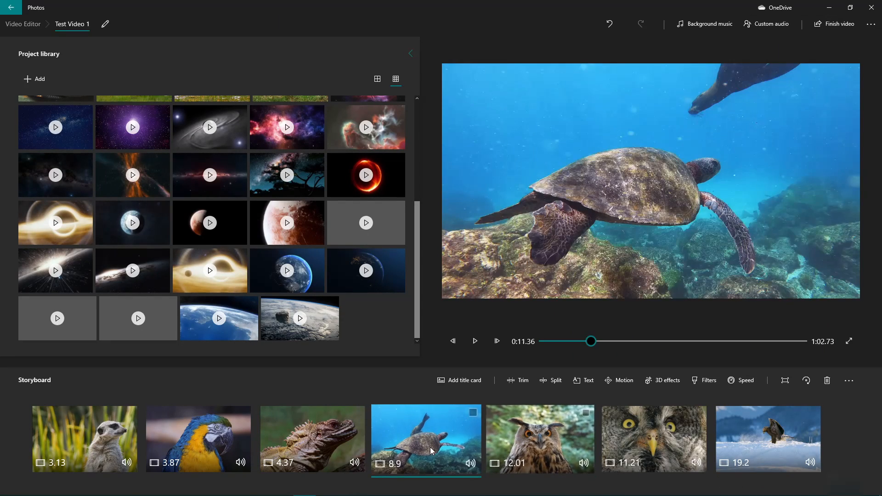
pyautogui.click(518, 380)
pyautogui.moveTo(698, 474); pyautogui.dragTo(605, 472)
pyautogui.click(779, 476)
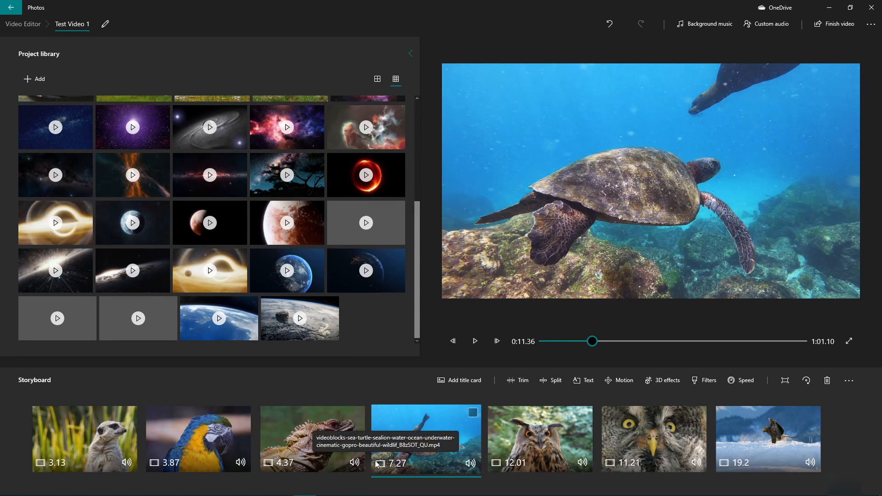
pyautogui.click(533, 435)
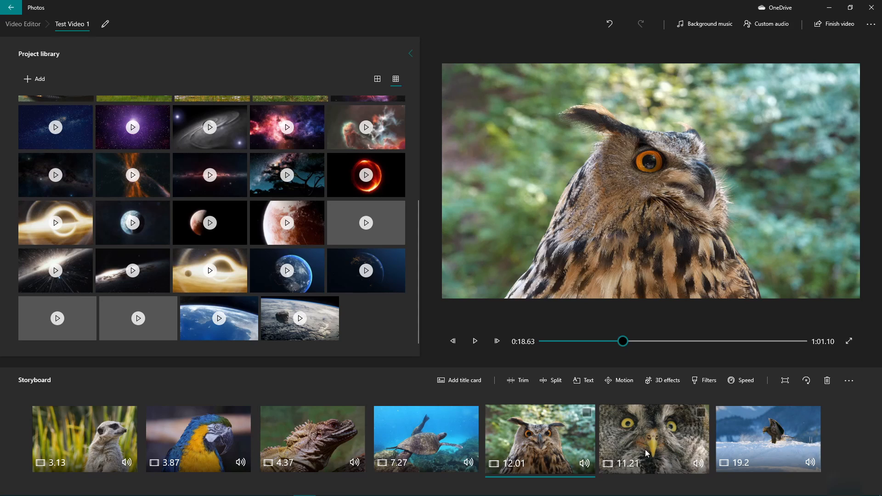
# - Sync the video to the background music's beat and play it from the meerkat clip
pyautogui.click(713, 25)
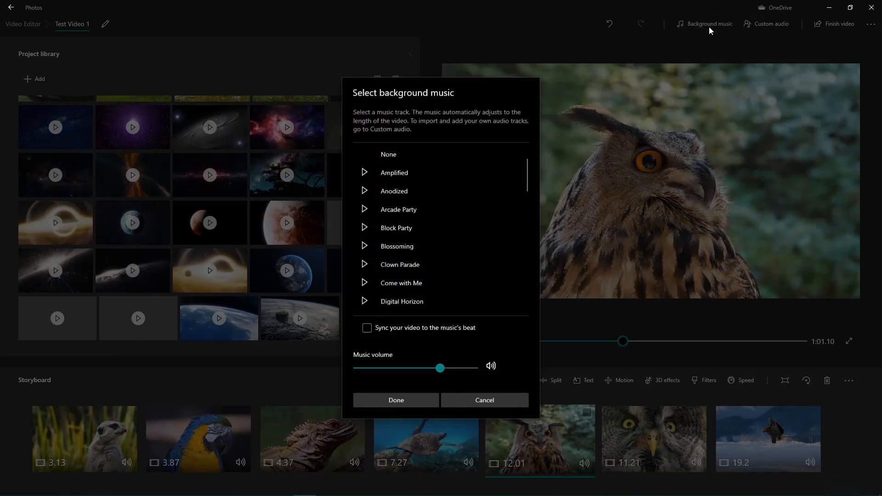
pyautogui.click(367, 328)
pyautogui.click(403, 401)
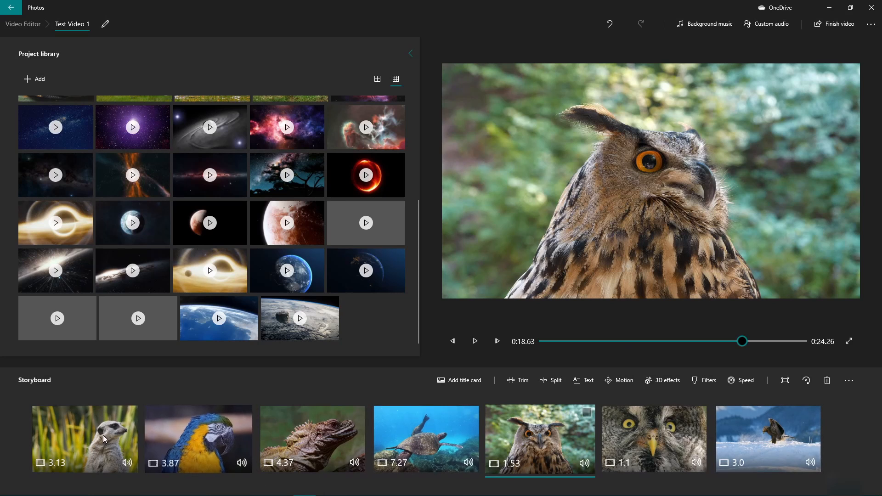
pyautogui.click(66, 437)
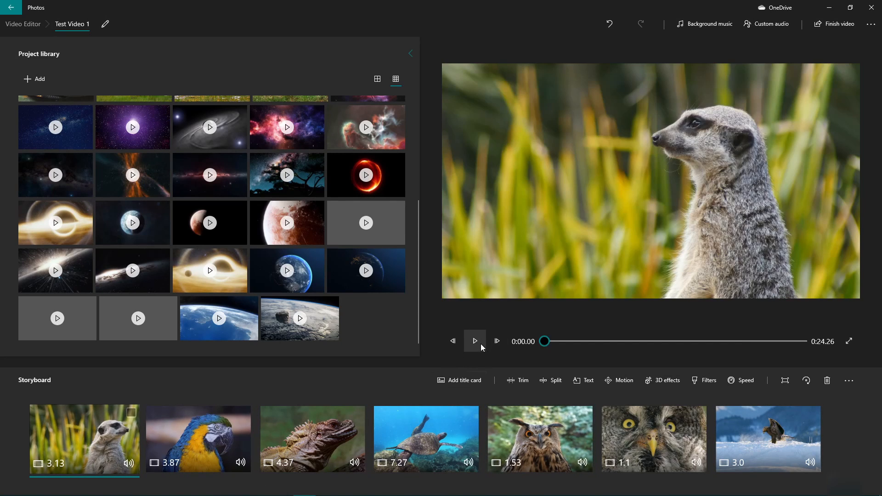
pyautogui.click(480, 344)
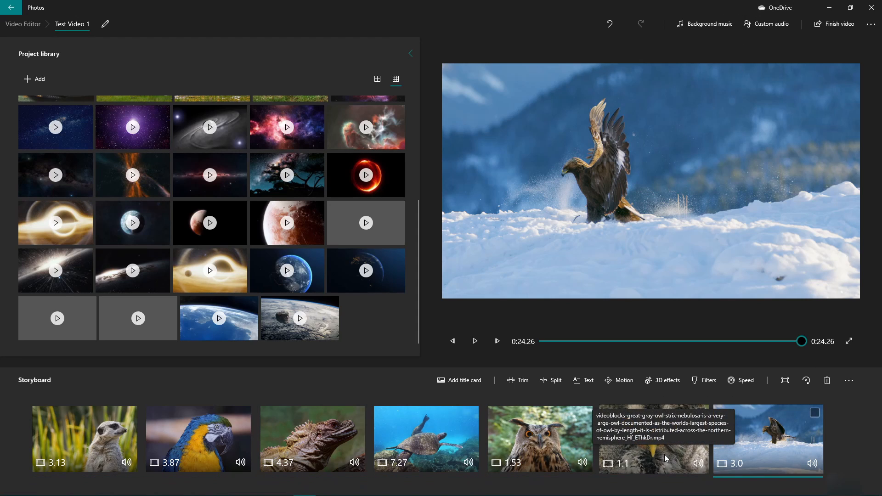
pyautogui.click(703, 26)
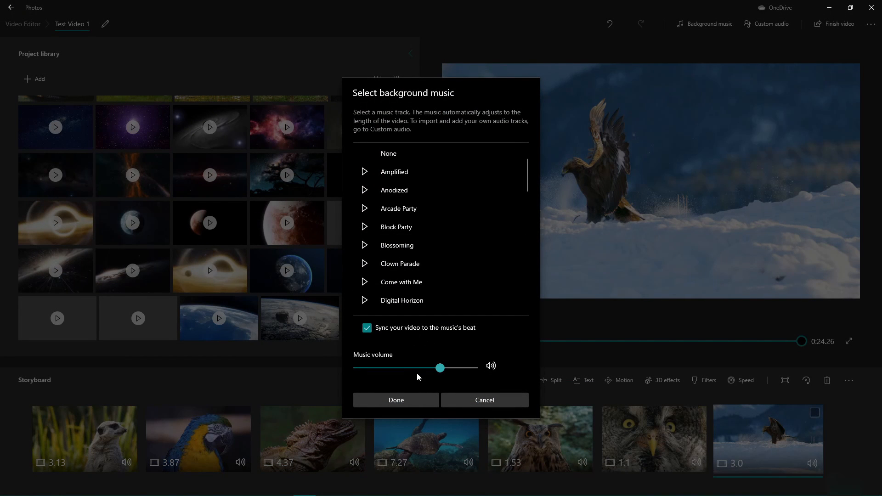
pyautogui.click(500, 406)
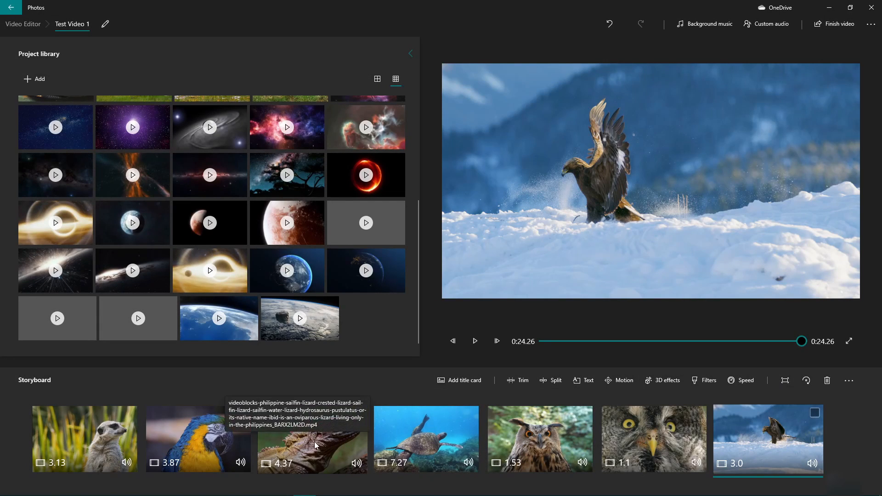
# - Try moving the lizard and gray owl clips to new places after the turtle clip, and apply the beat sync again
pyautogui.moveTo(315, 445); pyautogui.dragTo(464, 439)
pyautogui.moveTo(642, 436); pyautogui.dragTo(426, 456)
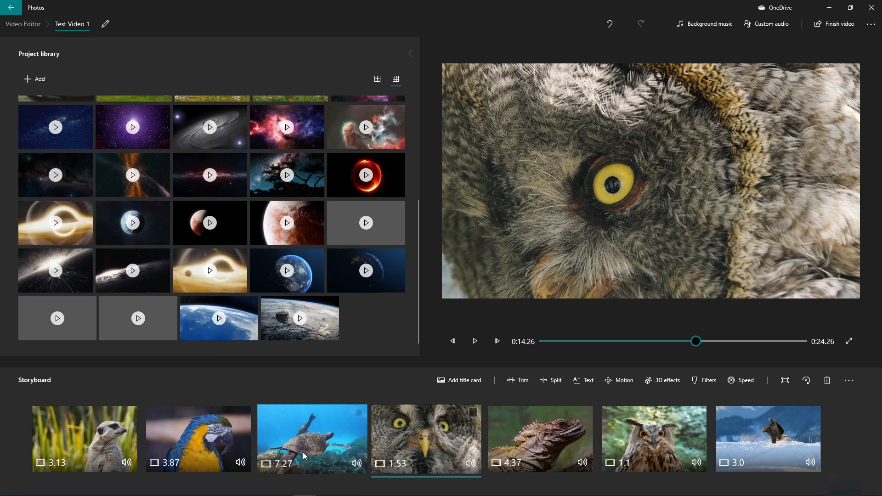
pyautogui.click(700, 26)
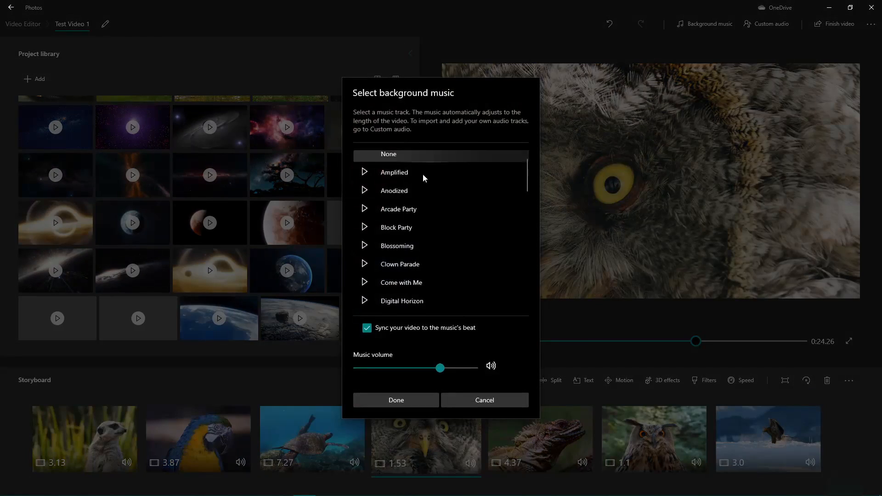
pyautogui.click(367, 328)
pyautogui.click(394, 398)
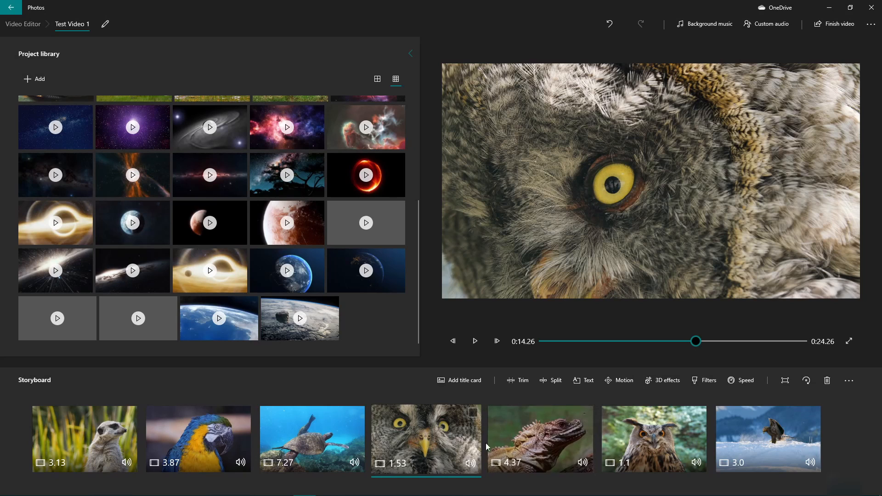
# - Undo the clip moves in the storyboard and check the background music settings without changing them
pyautogui.hotkey('ctrl', 'z')
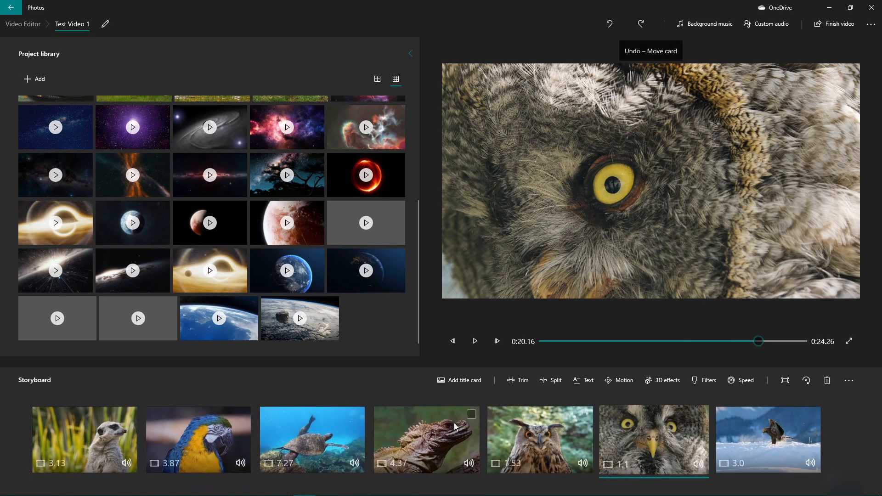
pyautogui.hotkey('ctrl', 'z')
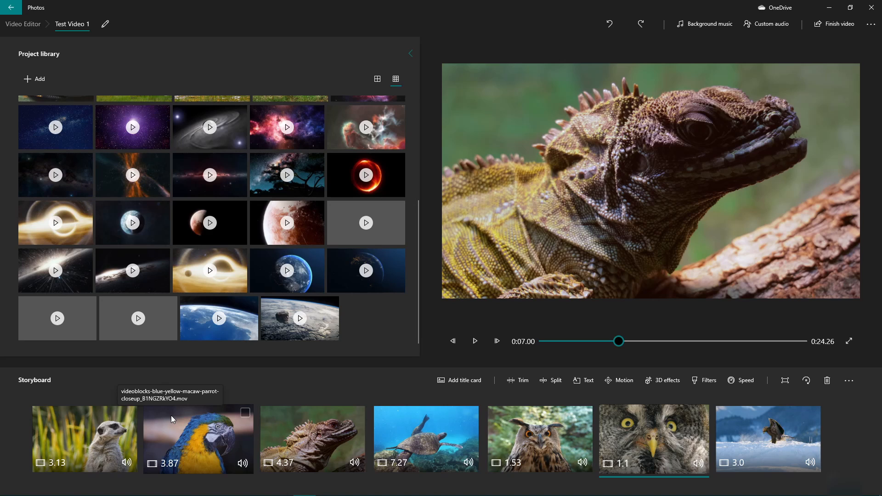
pyautogui.click(704, 23)
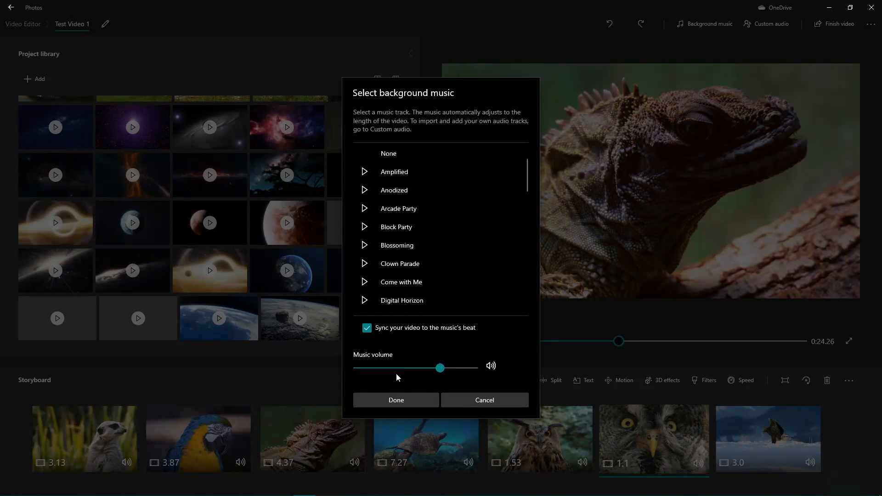
pyautogui.click(476, 402)
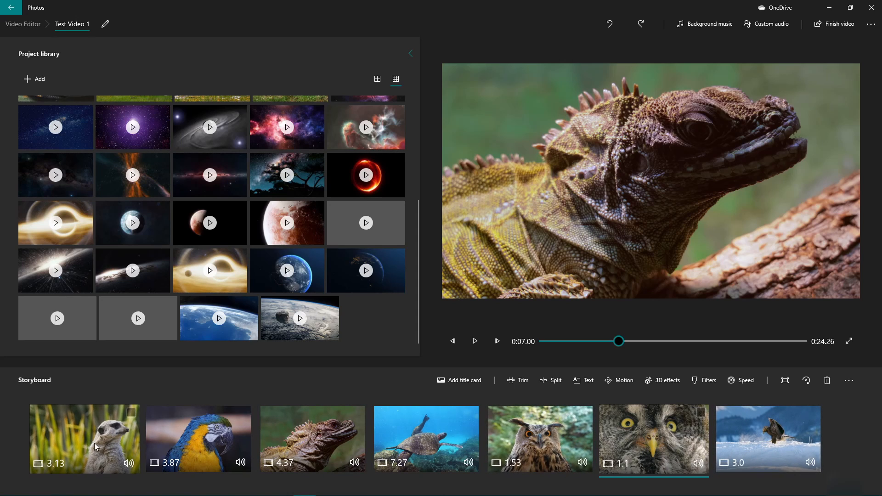
# - Preview the meerkat, macaw, turtle and orange-eyed owl clips in the storyboard, ending on the macaw
pyautogui.click(79, 443)
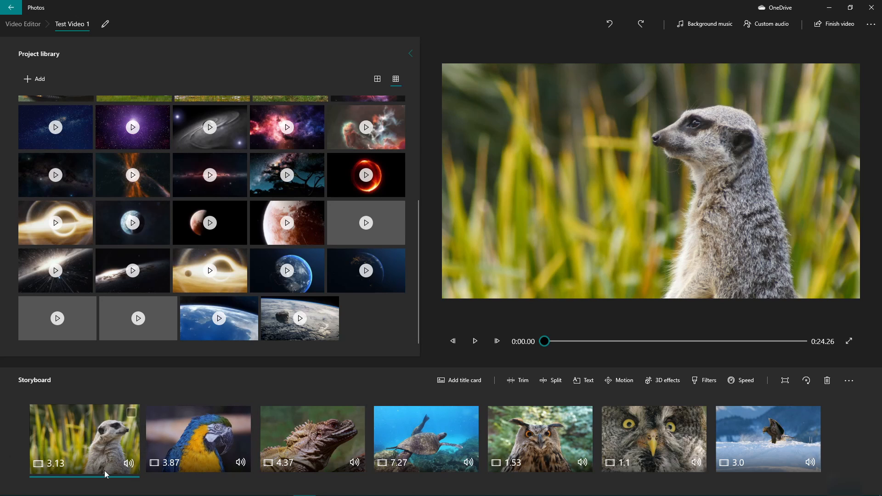
pyautogui.click(198, 437)
pyautogui.click(426, 436)
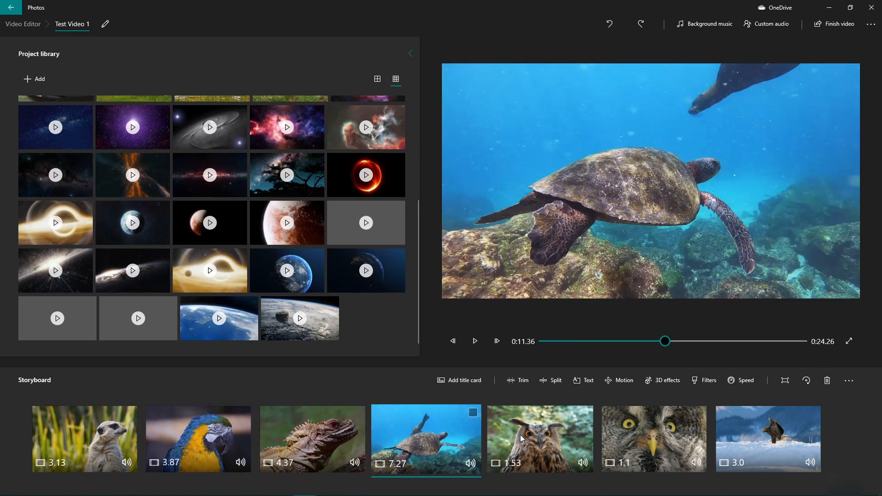
pyautogui.click(522, 438)
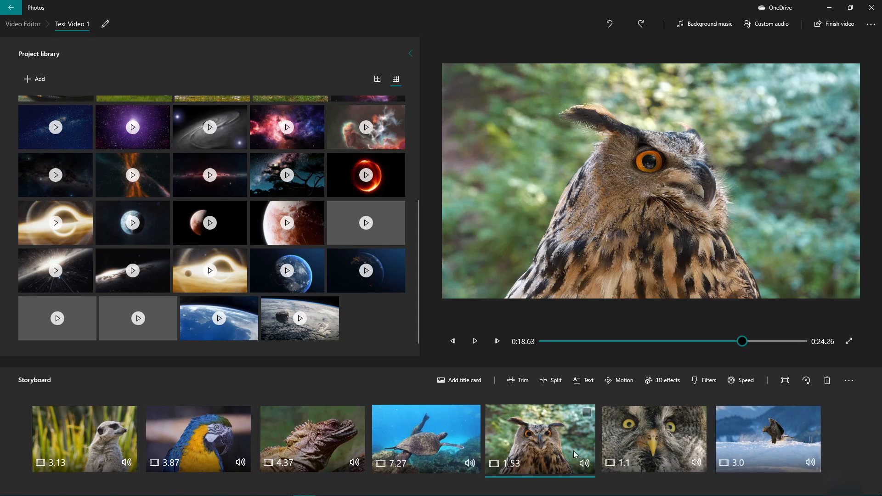
pyautogui.click(203, 439)
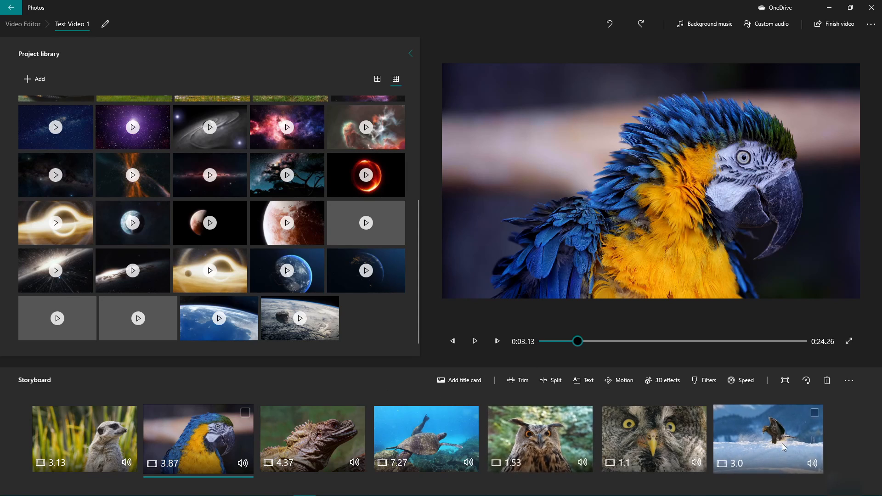
# - Add the orange nebula, starry tree, snake head, two snakes, forest bear and walking bear clips after the eagle clip, in that order
pyautogui.moveTo(144, 179); pyautogui.dragTo(868, 463)
pyautogui.moveTo(258, 171); pyautogui.dragTo(868, 482)
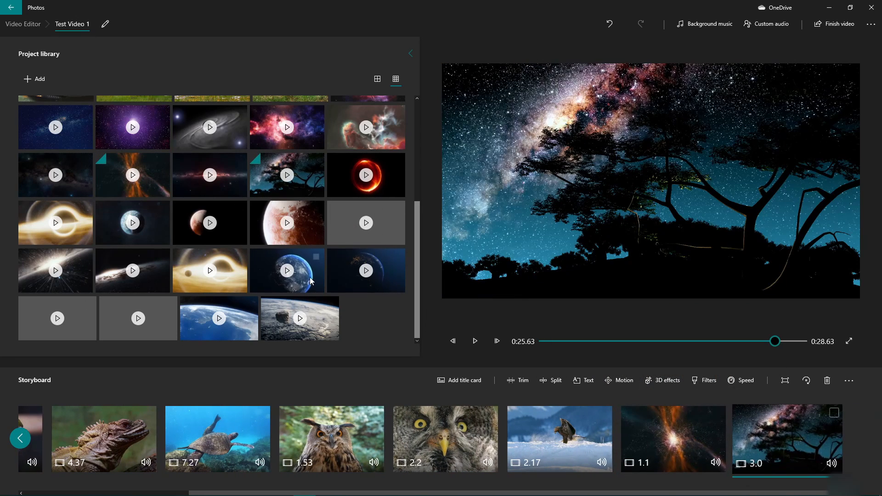
pyautogui.scroll(4, 366, 313)
pyautogui.moveTo(349, 209); pyautogui.dragTo(866, 441)
pyautogui.moveTo(158, 261); pyautogui.dragTo(809, 443)
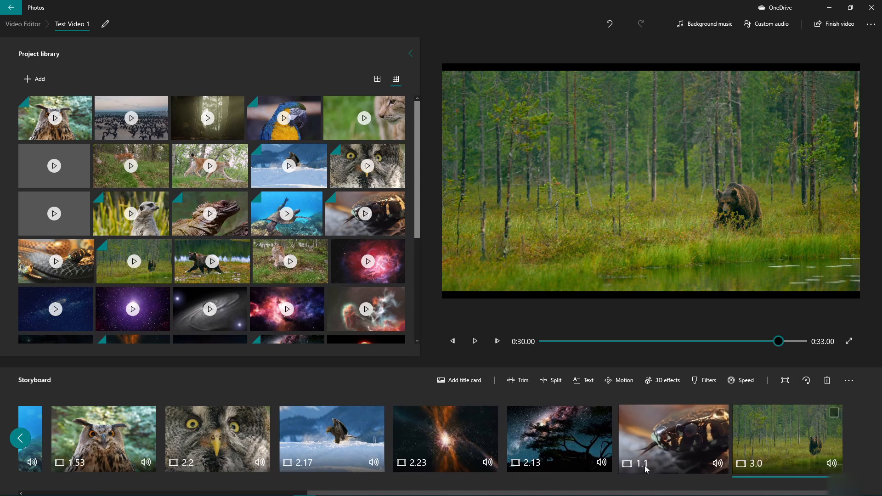
pyautogui.moveTo(78, 265); pyautogui.dragTo(652, 441)
pyautogui.moveTo(187, 266); pyautogui.dragTo(788, 439)
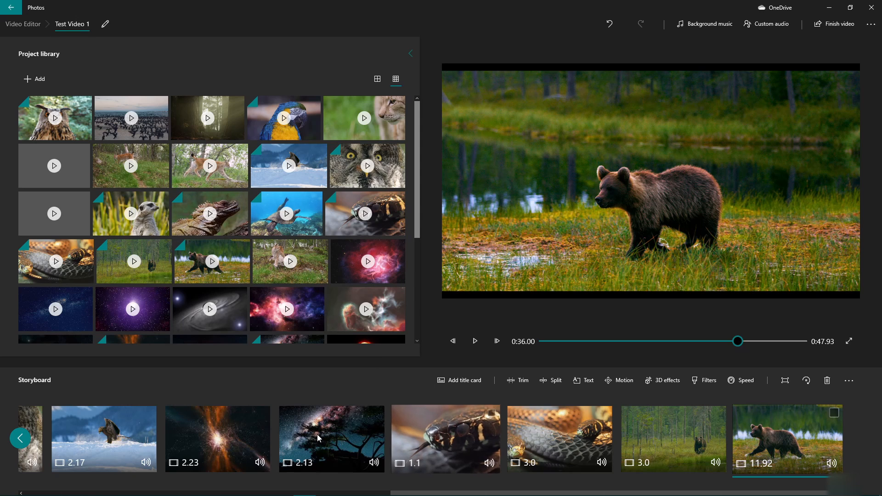
# - Look over the extended storyboard by previewing the meerkat, macaw and starry tree clips
pyautogui.scroll(5, 449, 400)
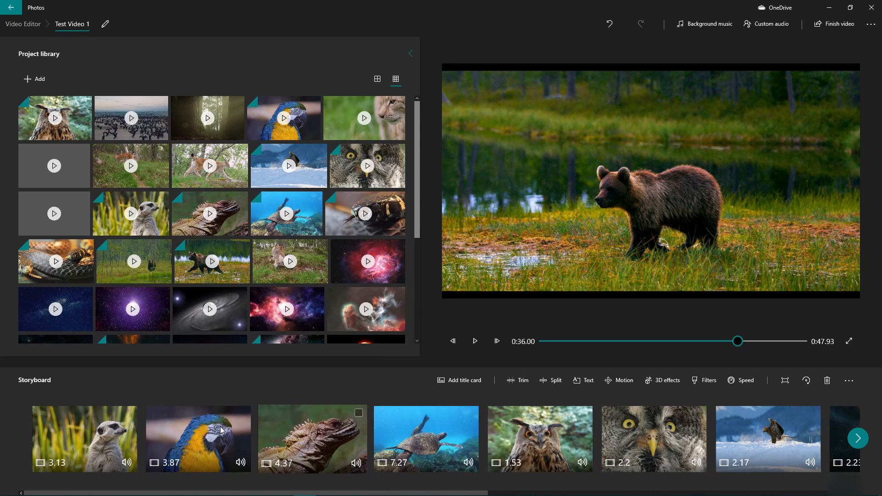
pyautogui.click(120, 429)
pyautogui.click(190, 427)
pyautogui.scroll(-5, 307, 428)
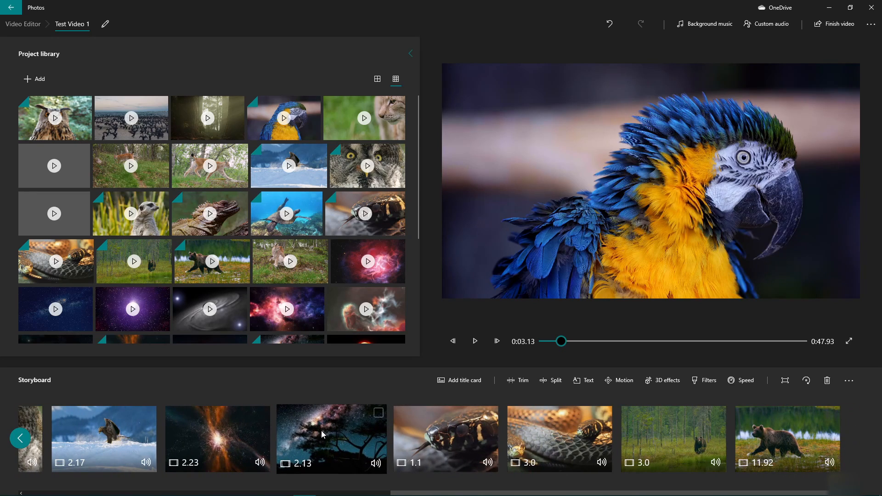
pyautogui.click(321, 431)
# - Extend the end of the orange nebula clip's trim to a clip length of 10.26 seconds
pyautogui.click(198, 426)
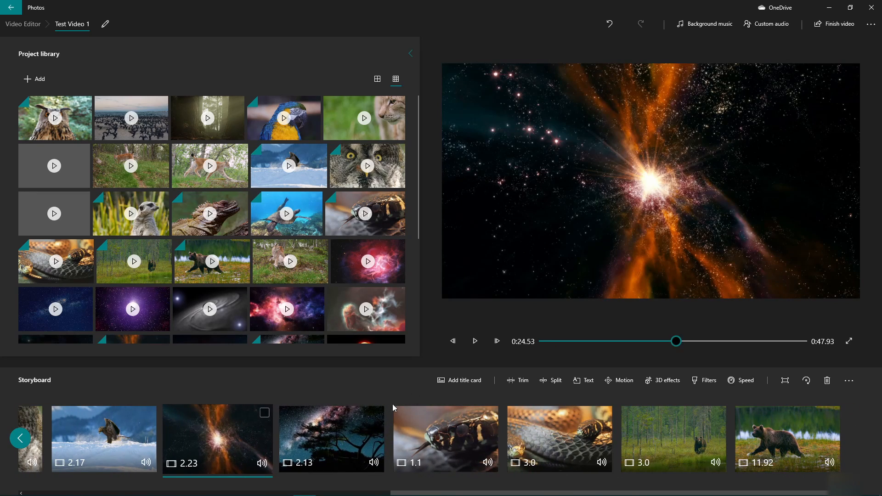
pyautogui.click(518, 382)
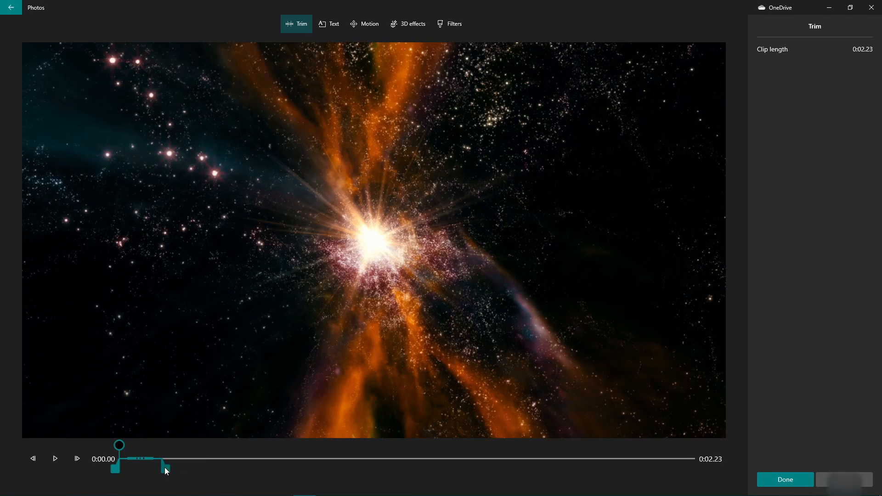
pyautogui.moveTo(163, 468); pyautogui.dragTo(318, 471)
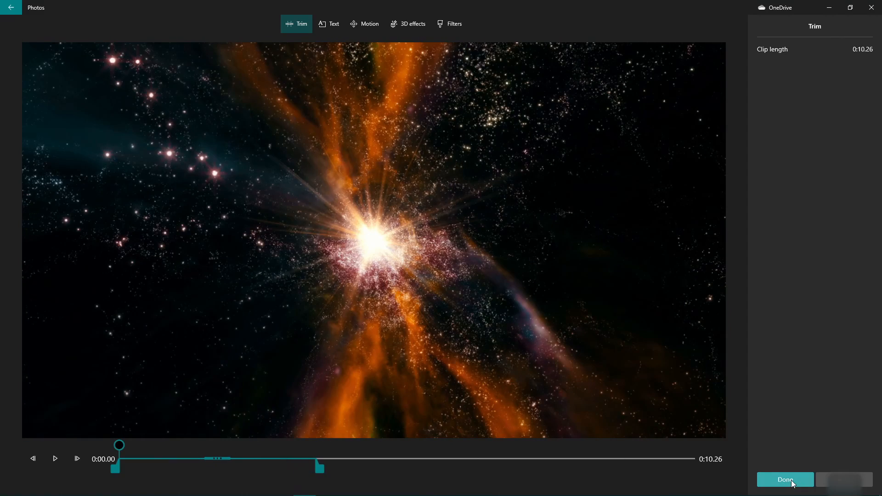
pyautogui.click(791, 481)
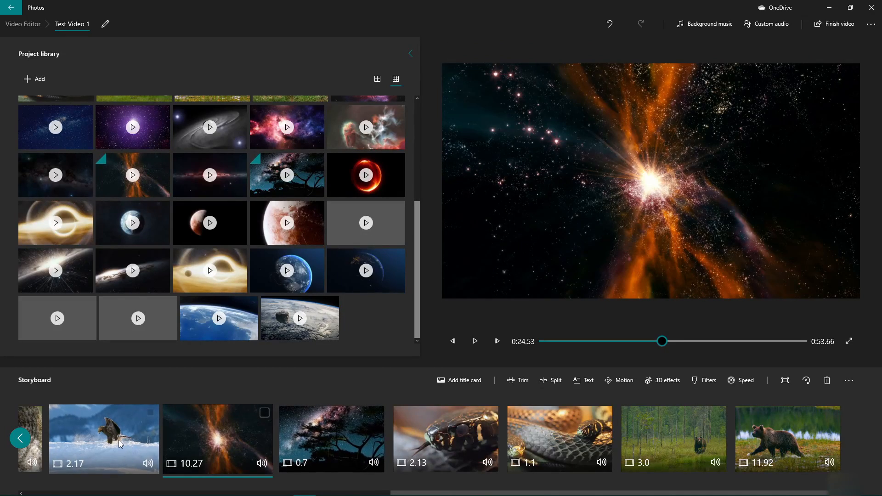
# - Play the video from the eagle clip into the orange nebula clip, pause it and preview the snake head clip
pyautogui.click(83, 446)
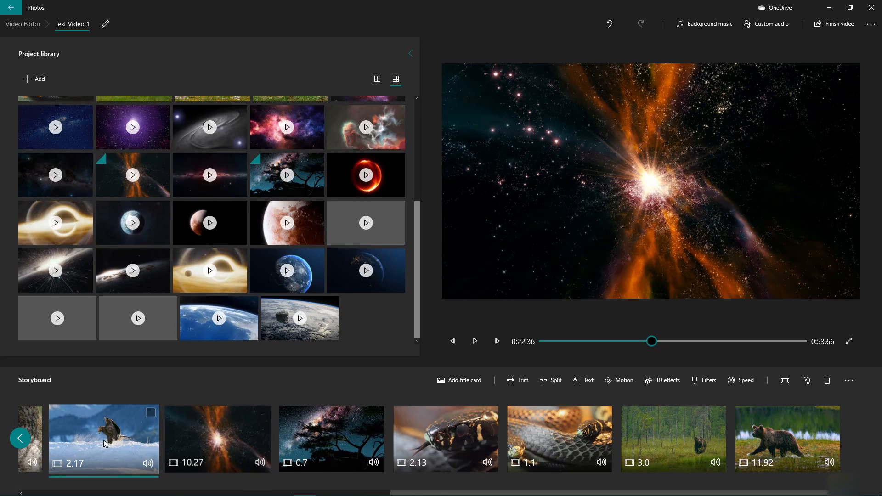
pyautogui.click(478, 342)
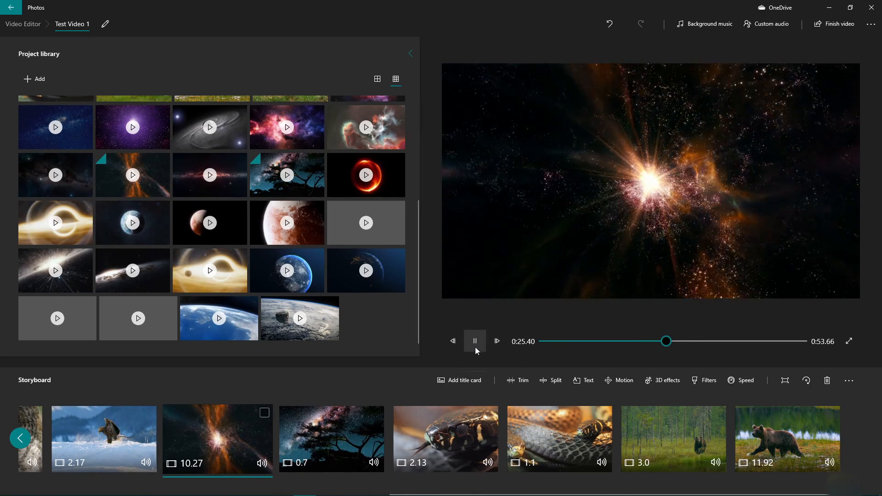
pyautogui.click(475, 344)
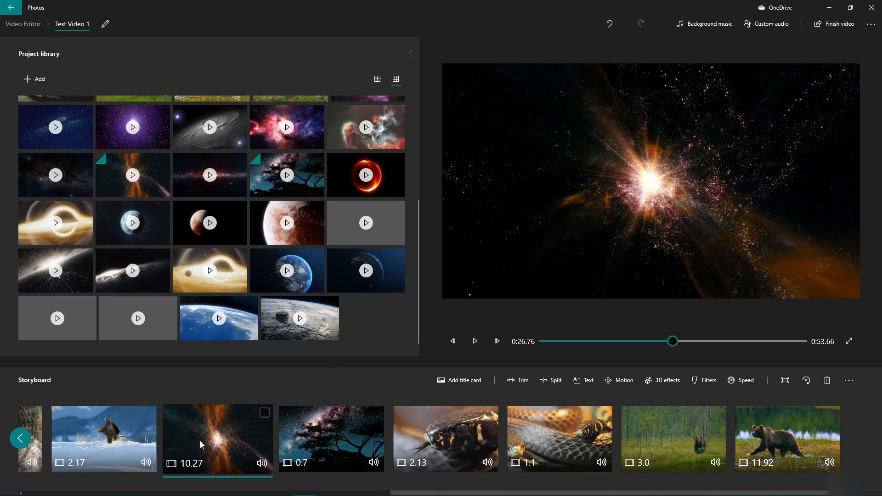
pyautogui.click(454, 437)
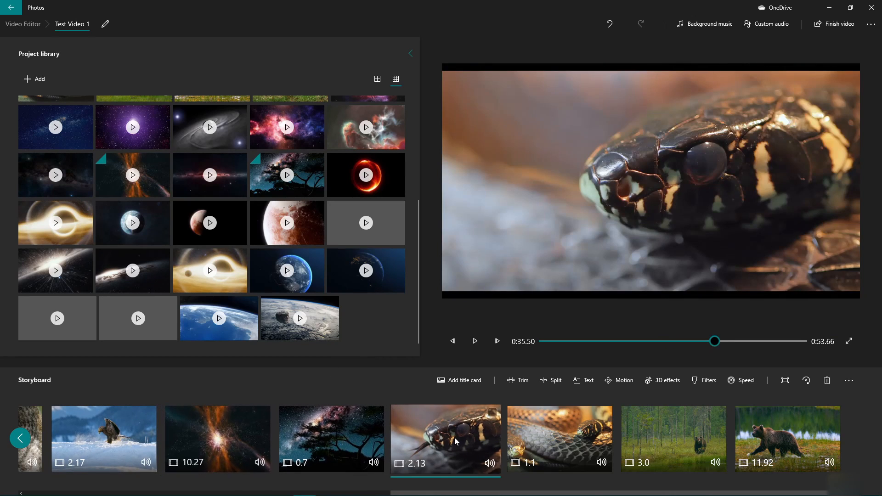
# - Remove the black bars from the two snakes clip
pyautogui.click(554, 437)
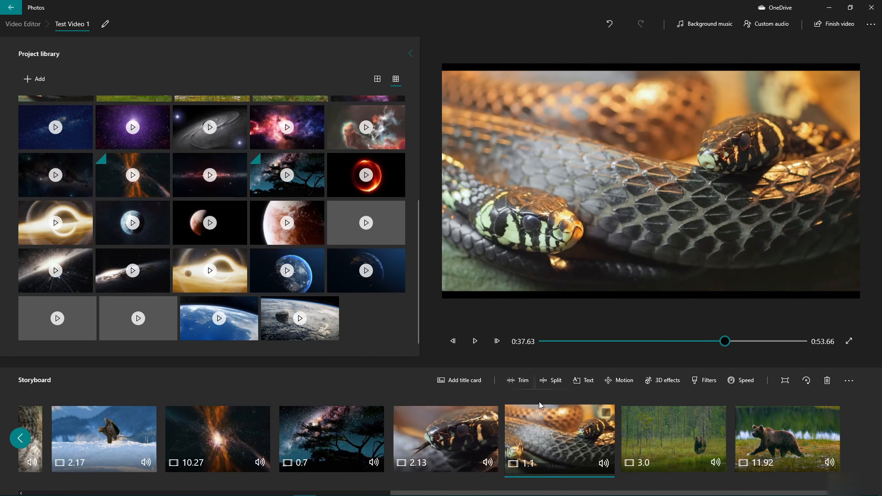
pyautogui.click(785, 381)
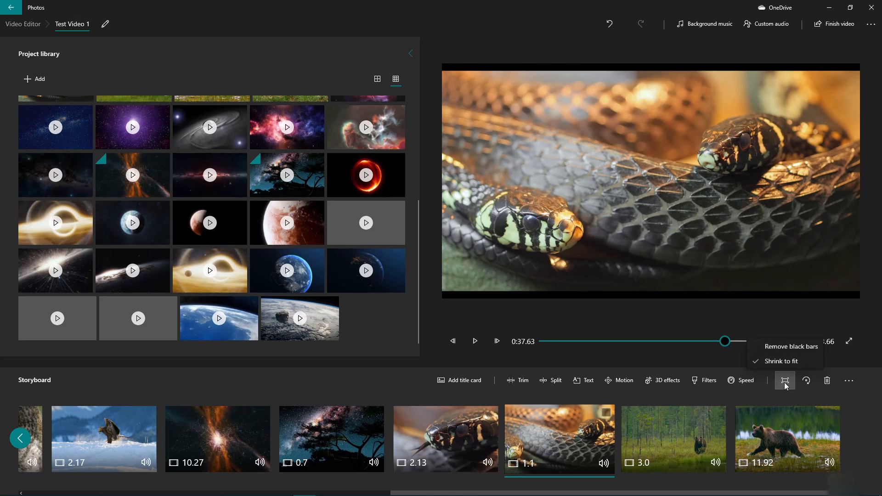
pyautogui.click(799, 350)
# - Extend the end of the two snakes clip's trim to a clip length of 5.30 seconds
pyautogui.click(518, 380)
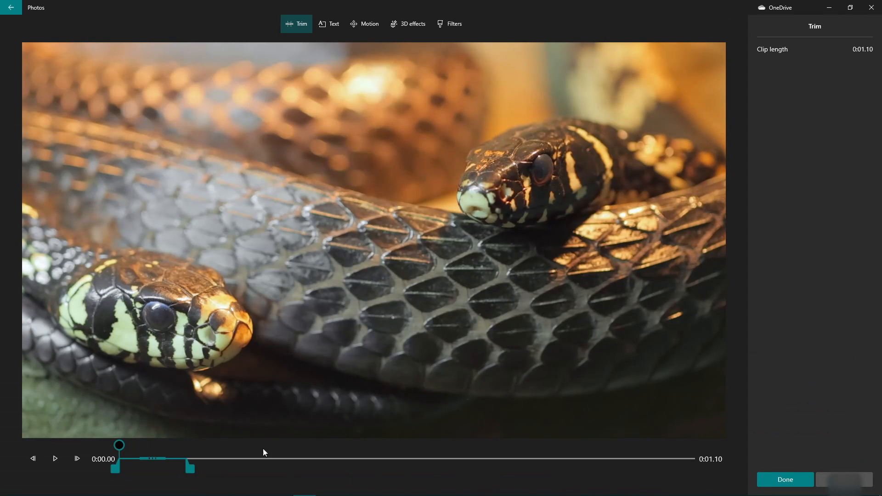
pyautogui.moveTo(191, 469); pyautogui.dragTo(453, 470)
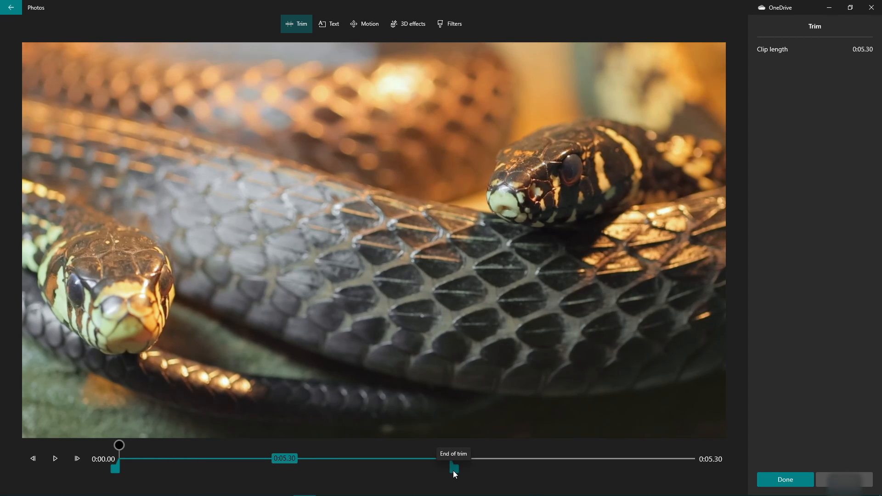
pyautogui.click(801, 480)
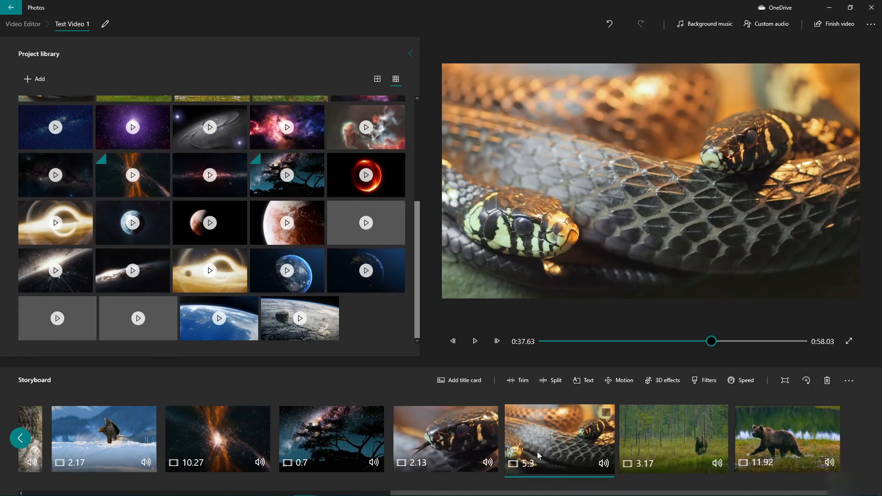
# - Play the video from the snake head clip through the two snakes clip into the bear clip and pause it
pyautogui.click(459, 435)
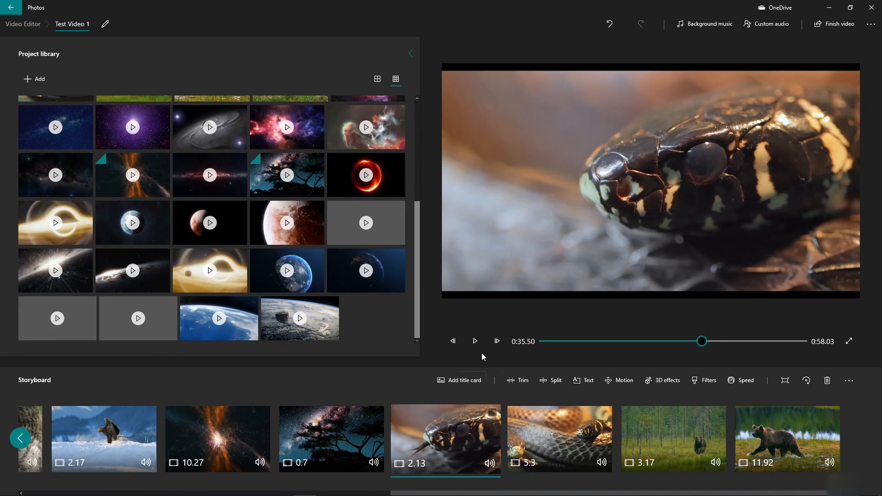
pyautogui.click(475, 342)
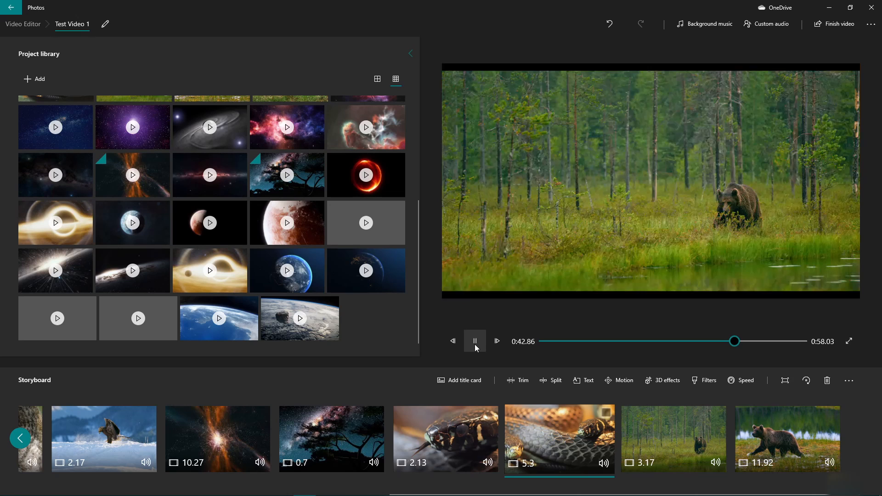
pyautogui.click(475, 344)
# - Extend the end of the two snakes clip's trim to a clip length of 5.80 seconds
pyautogui.click(569, 436)
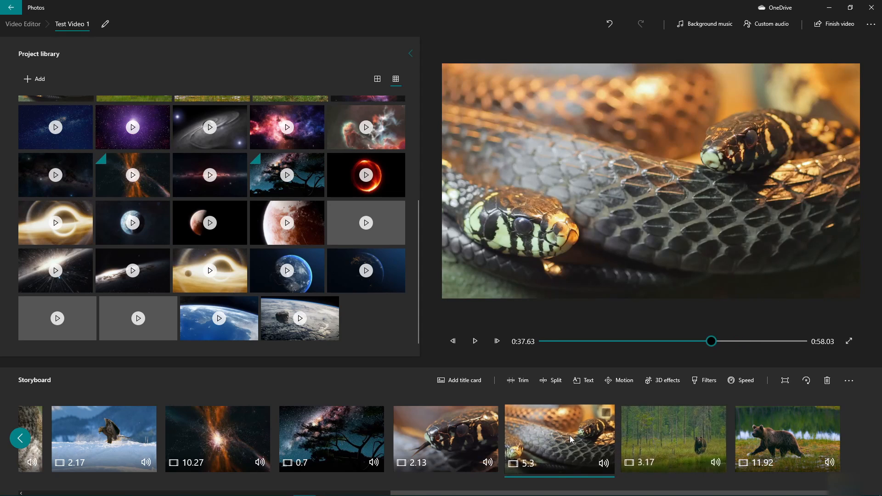
pyautogui.click(520, 388)
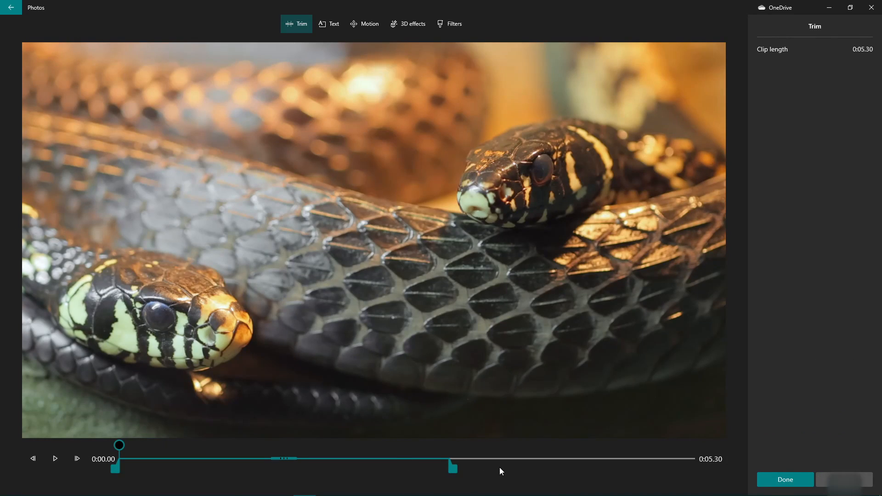
pyautogui.moveTo(453, 468); pyautogui.dragTo(482, 471)
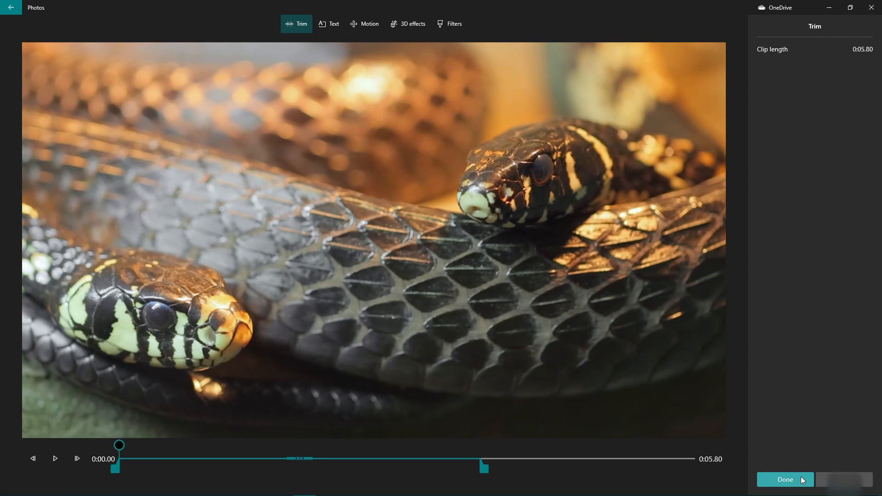
pyautogui.click(801, 476)
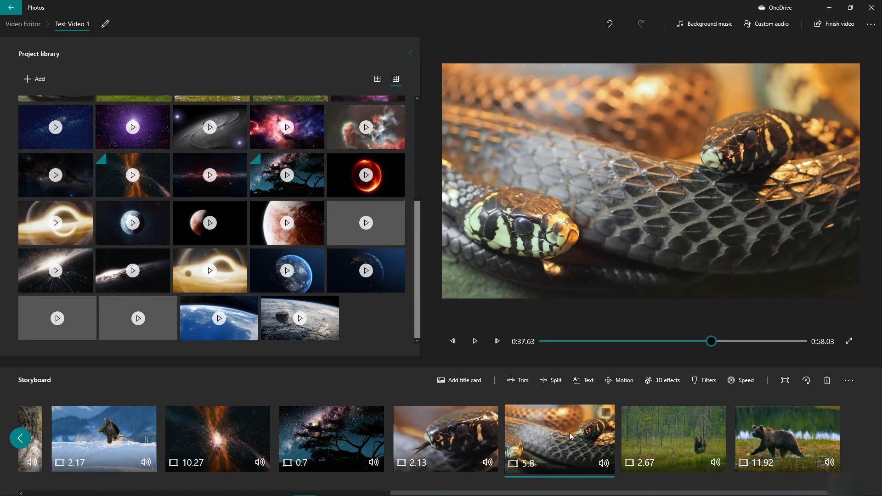
# - Remove the black bars from the snake head clip
pyautogui.click(478, 437)
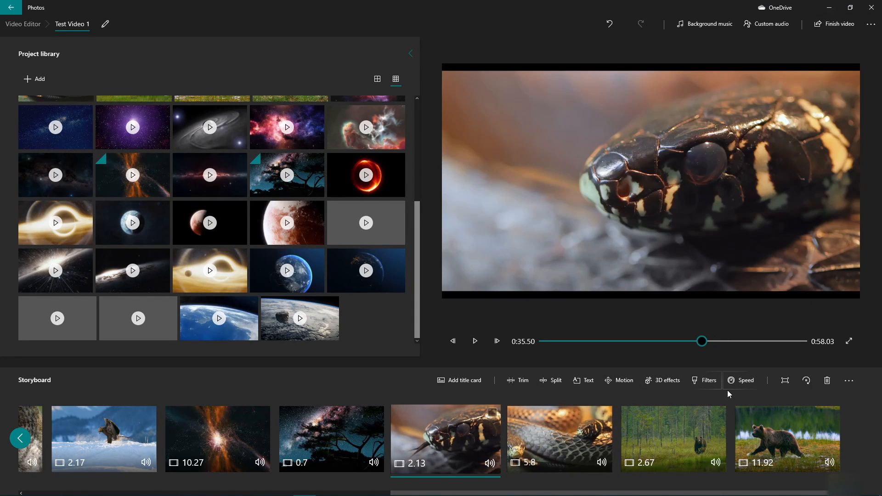
pyautogui.click(791, 346)
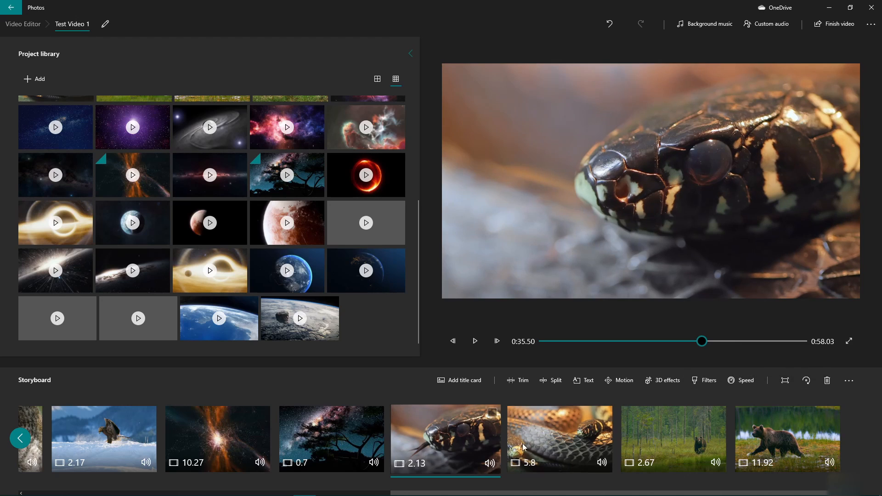
# - Look through the Trim, Text and Motion options for the two snakes clip, ending on the motion effects
pyautogui.click(572, 432)
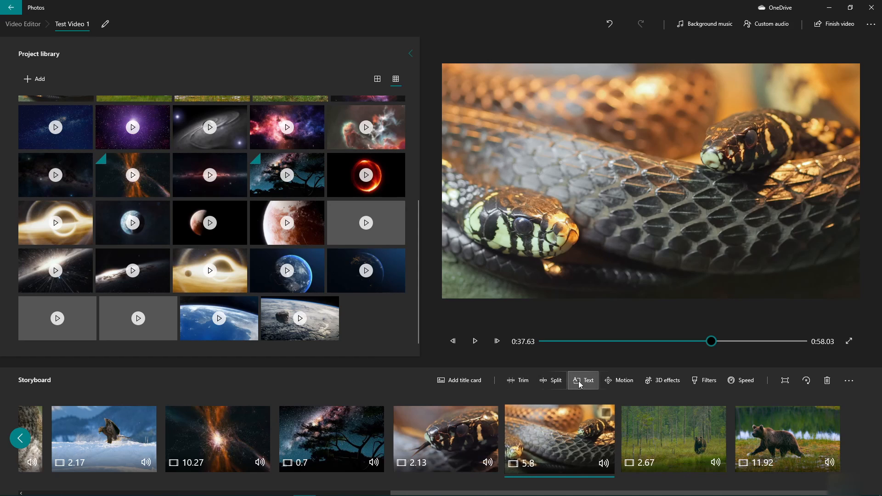
pyautogui.click(613, 382)
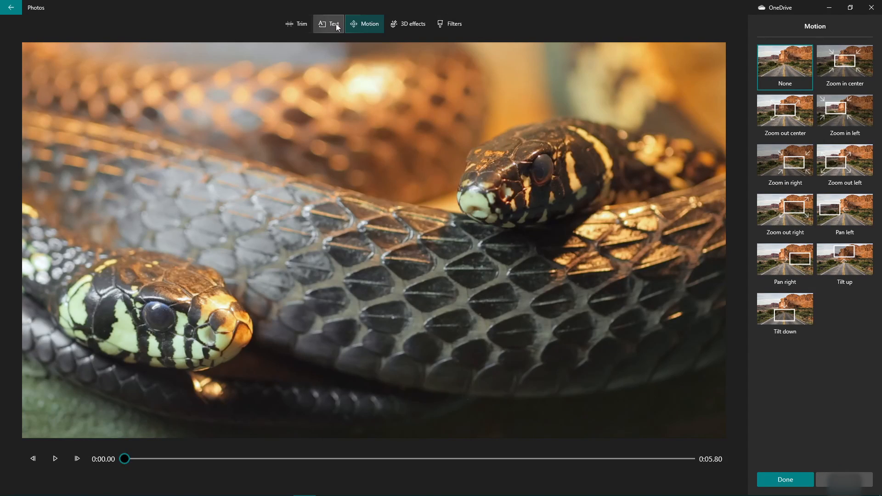
pyautogui.click(293, 25)
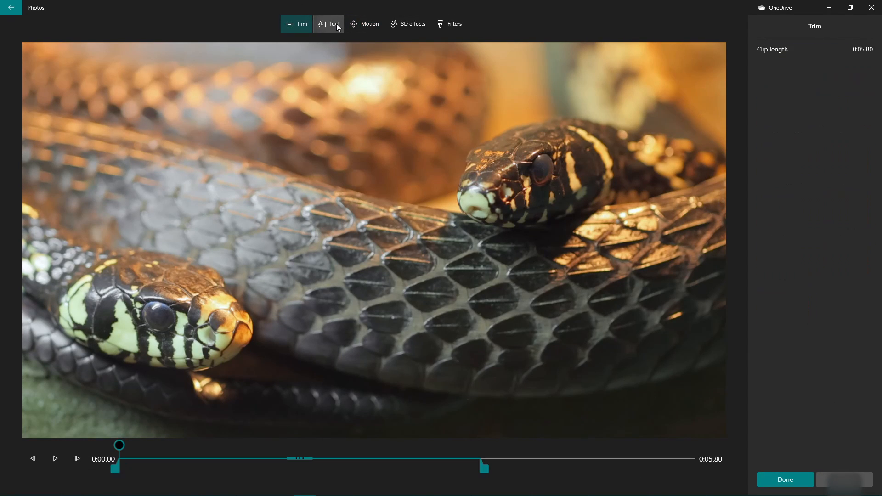
pyautogui.click(336, 23)
pyautogui.click(363, 23)
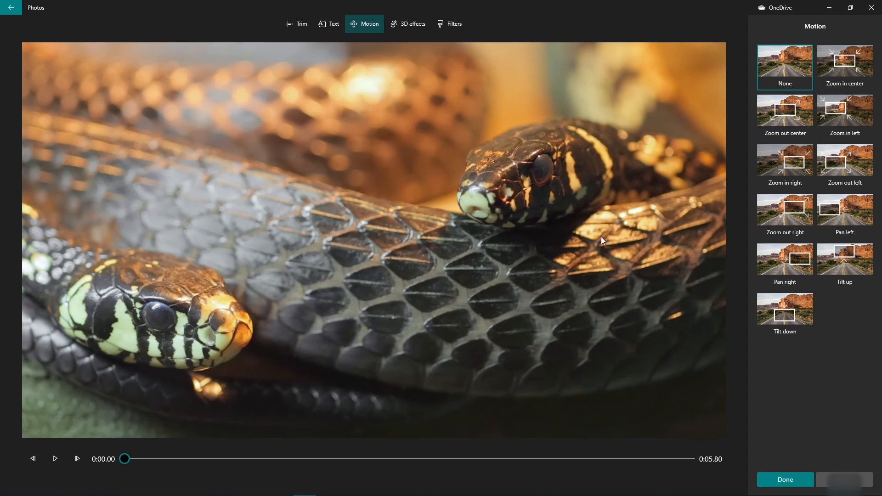
# - Play the snake clip with no motion effect and try the Zoom in center and Zoom out center motions on it
pyautogui.click(53, 455)
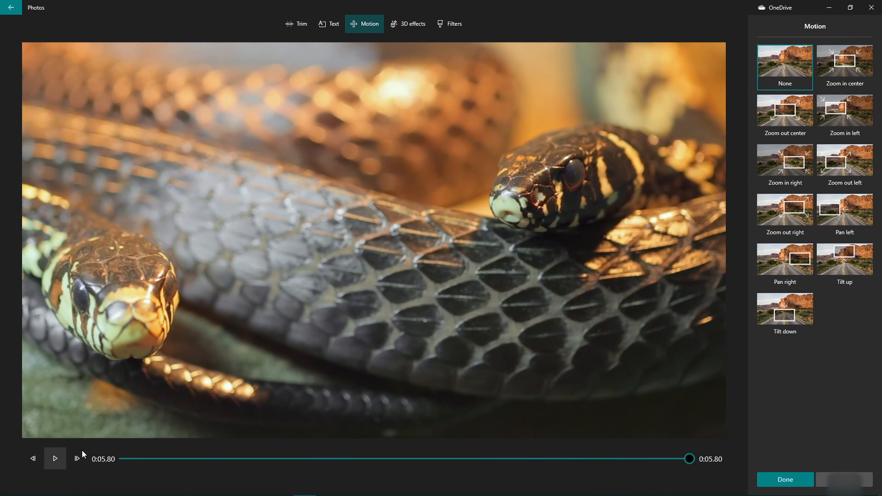
pyautogui.click(851, 65)
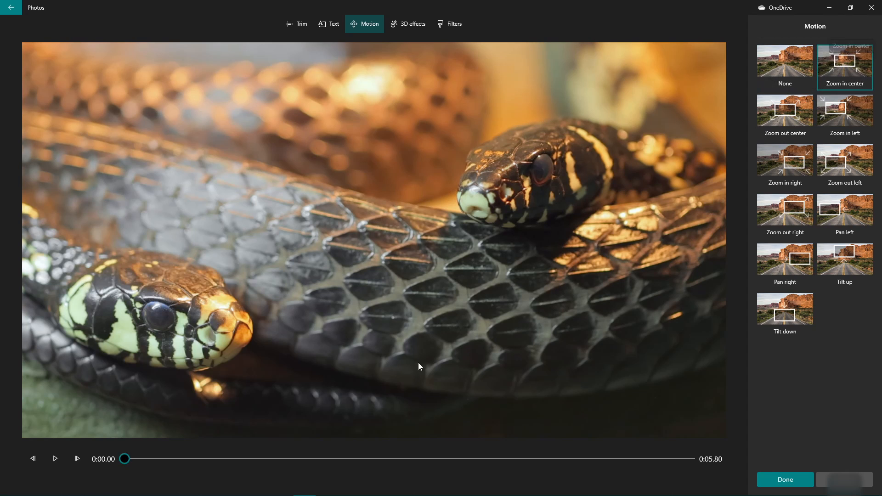
pyautogui.click(60, 457)
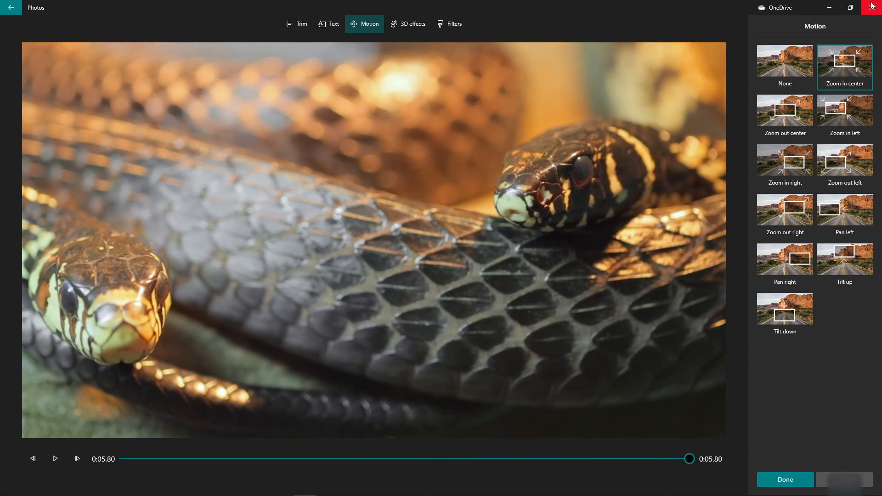
pyautogui.click(787, 120)
pyautogui.click(54, 456)
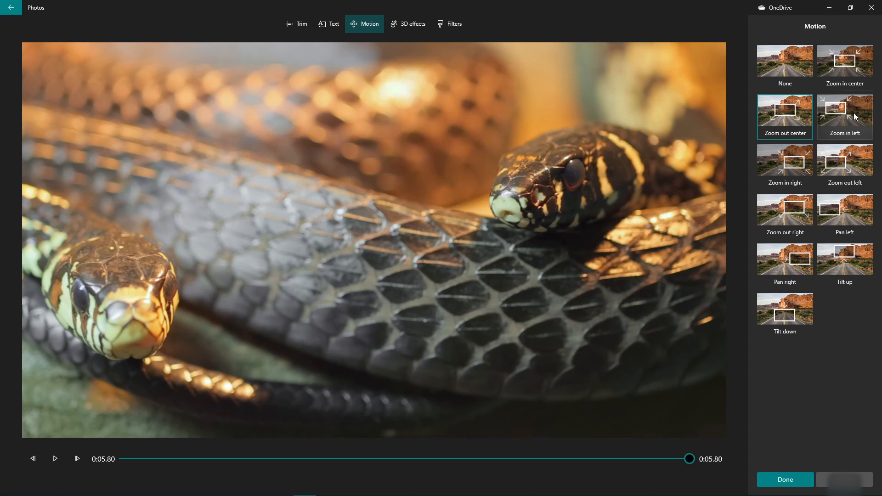
# - Try the Zoom in left and Zoom in right motion effects on the snake clip, playing a preview of each
pyautogui.click(853, 112)
pyautogui.click(59, 456)
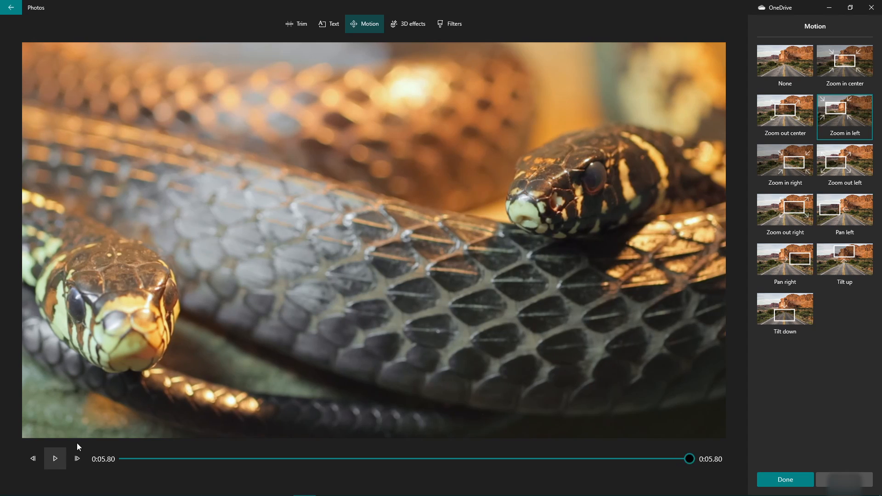
pyautogui.click(792, 159)
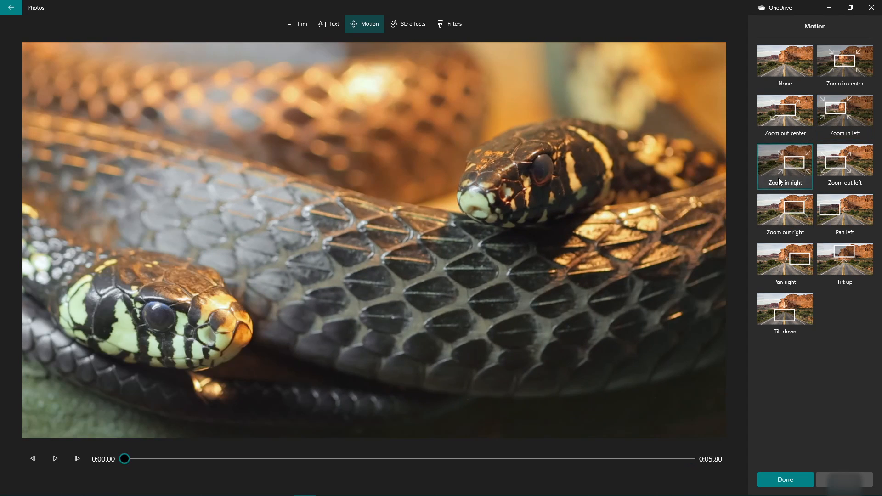
pyautogui.click(58, 460)
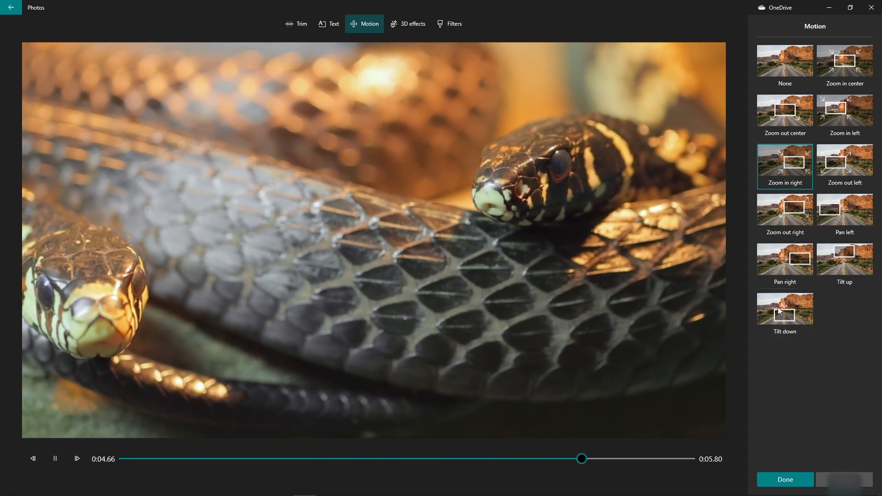
# - Try the Tilt up and Pan left motion effects on the snake clip and preview the result
pyautogui.click(843, 249)
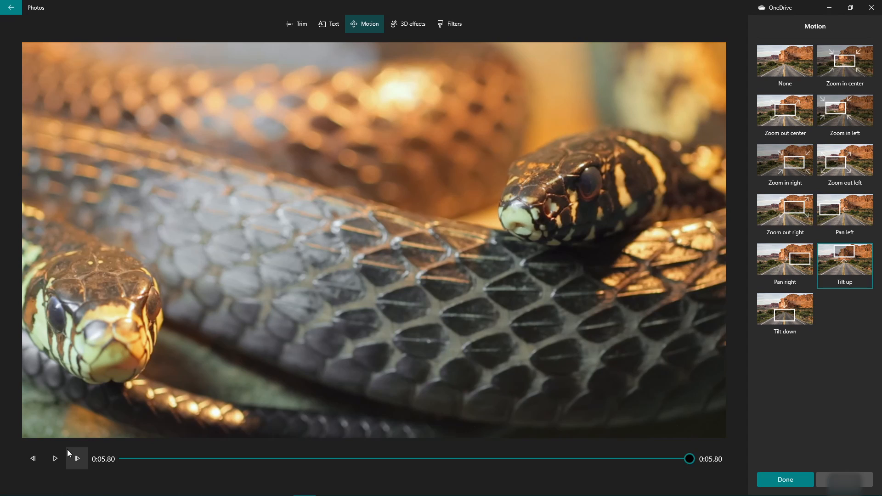
pyautogui.click(786, 266)
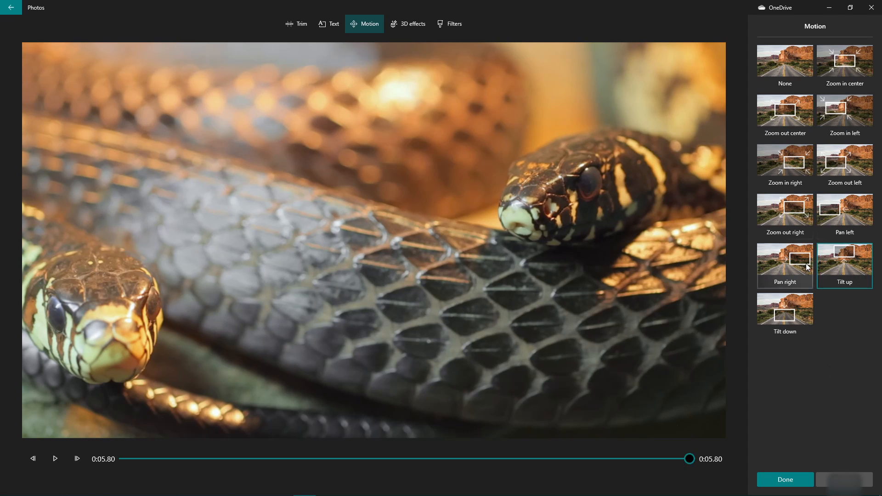
pyautogui.click(823, 222)
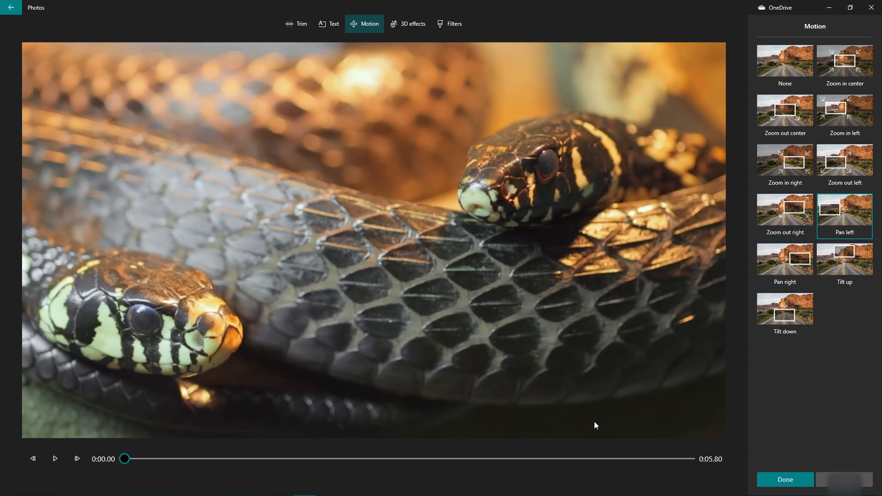
pyautogui.click(48, 456)
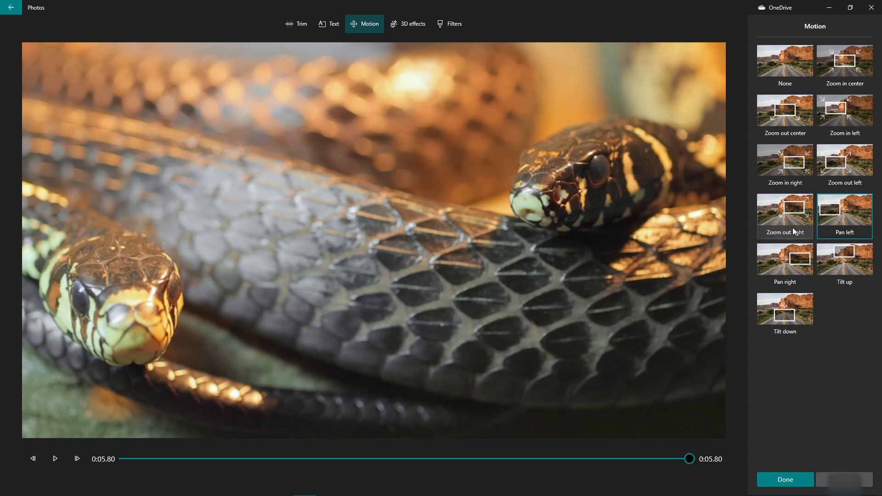
# - Apply the Zoom out left motion effect to the snake clip and preview it
pyautogui.click(852, 158)
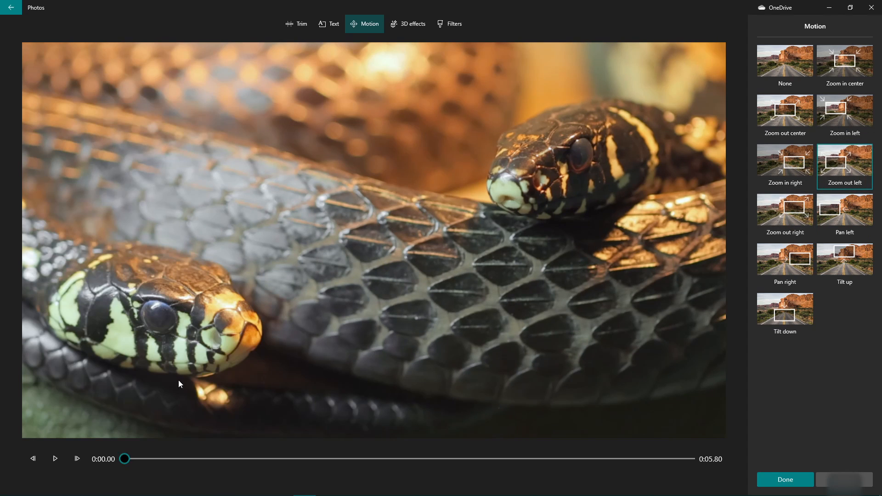
pyautogui.click(59, 460)
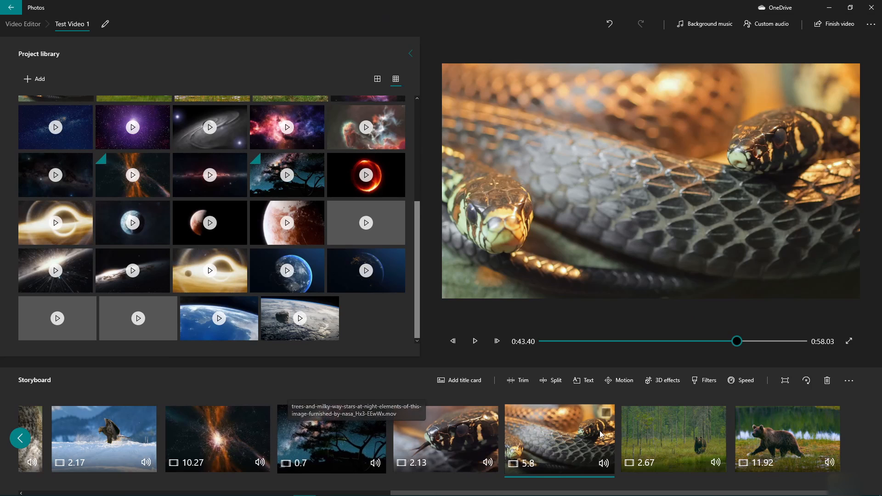
# - Apply the Zoom out right motion effect to the 2.67-second forest bear clip after previewing it with and without motion
pyautogui.click(690, 433)
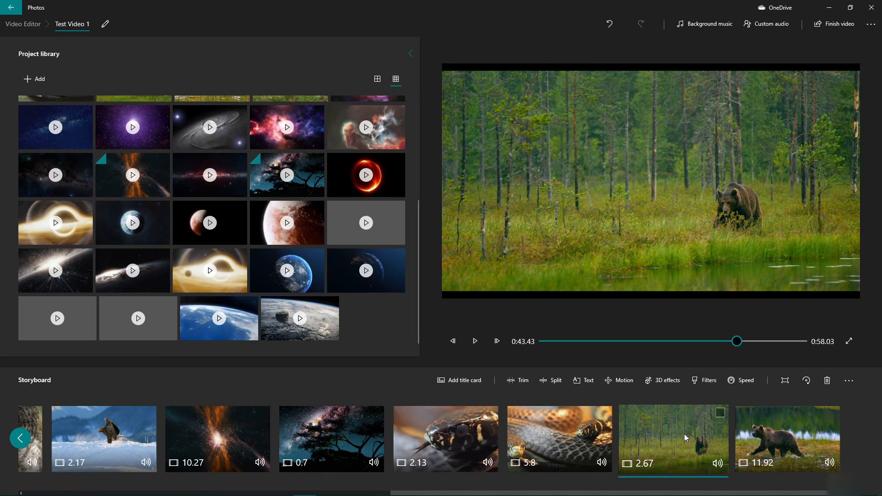
pyautogui.click(618, 381)
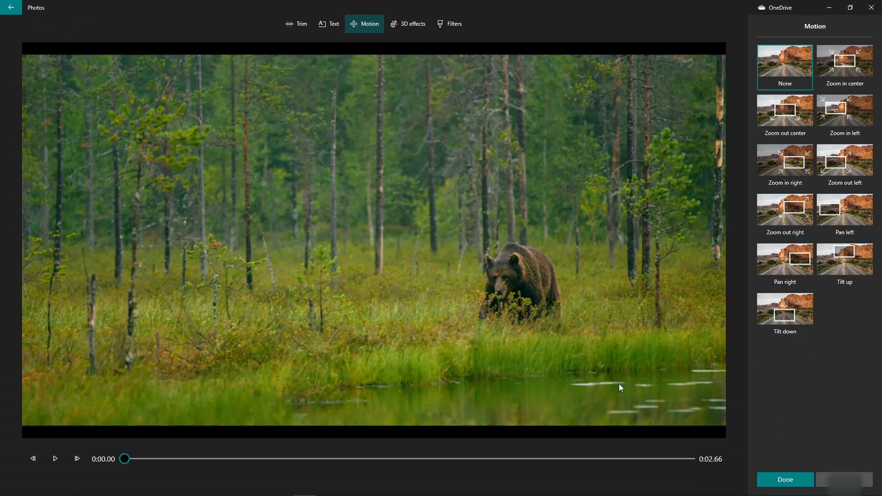
pyautogui.click(55, 458)
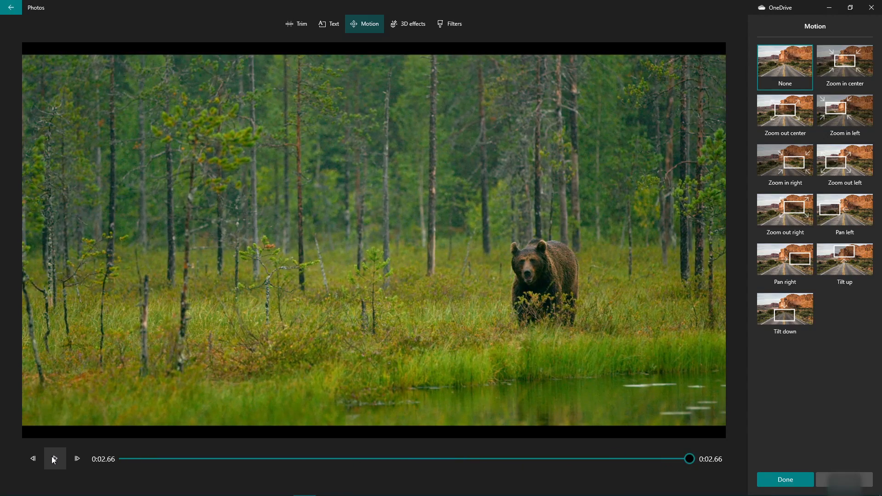
pyautogui.click(54, 459)
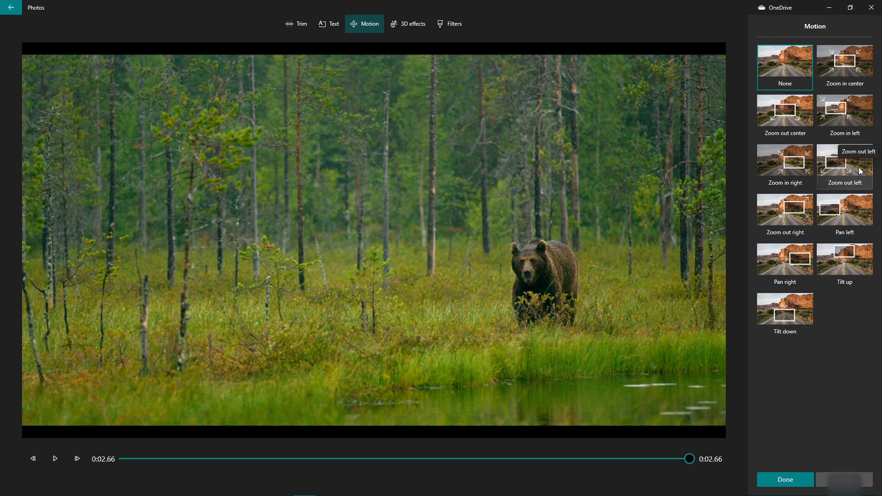
pyautogui.click(786, 211)
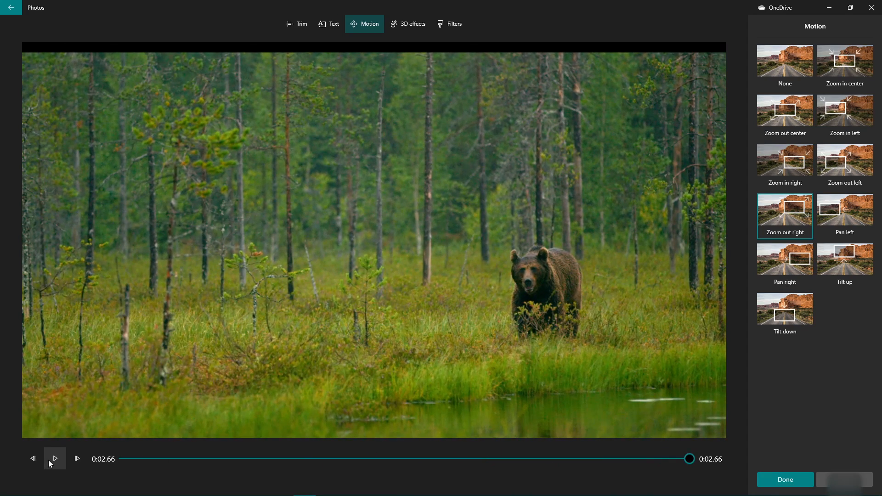
pyautogui.click(50, 463)
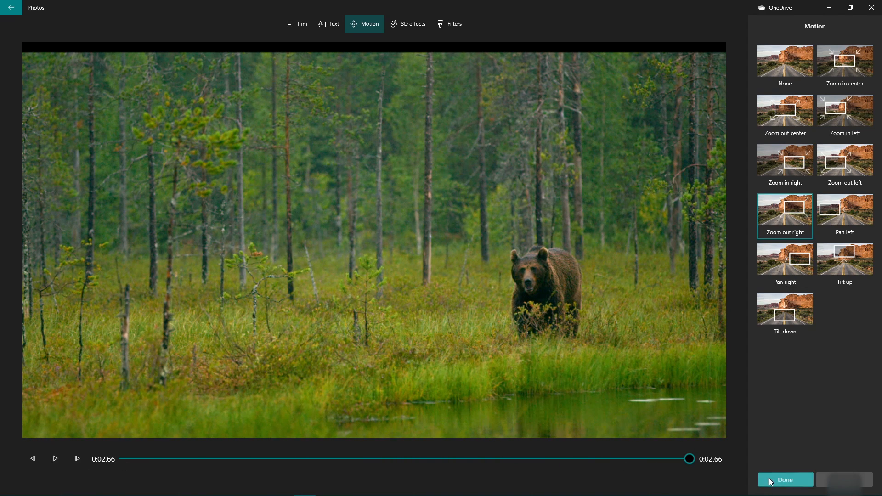
pyautogui.click(769, 481)
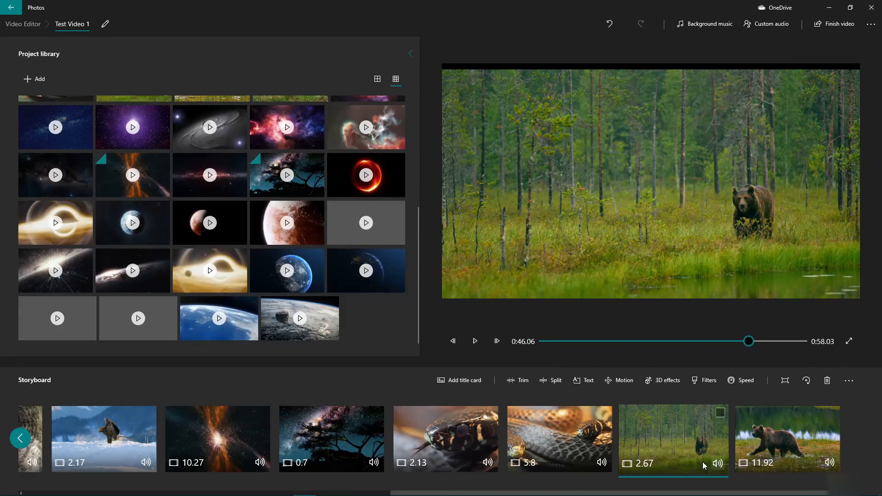
# - Remove the black bars from the forest bear clip, comparing the result with the Shrink to fit option
pyautogui.click(781, 380)
pyautogui.click(800, 348)
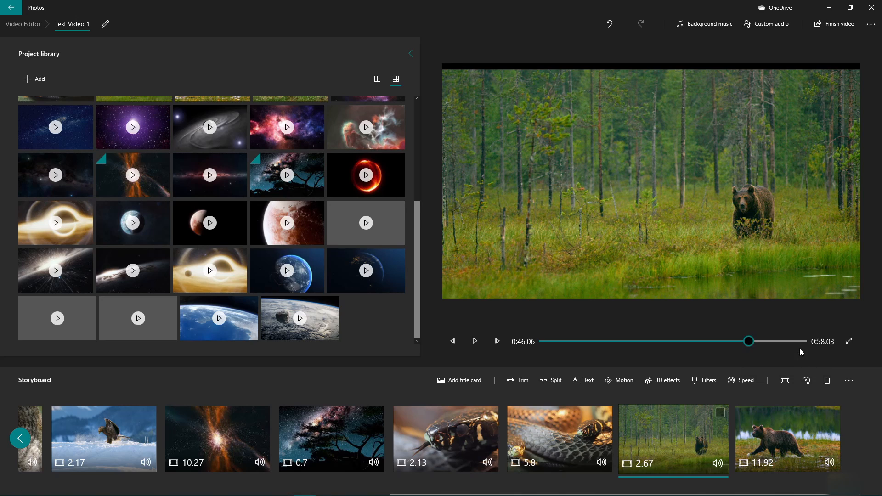
pyautogui.click(785, 381)
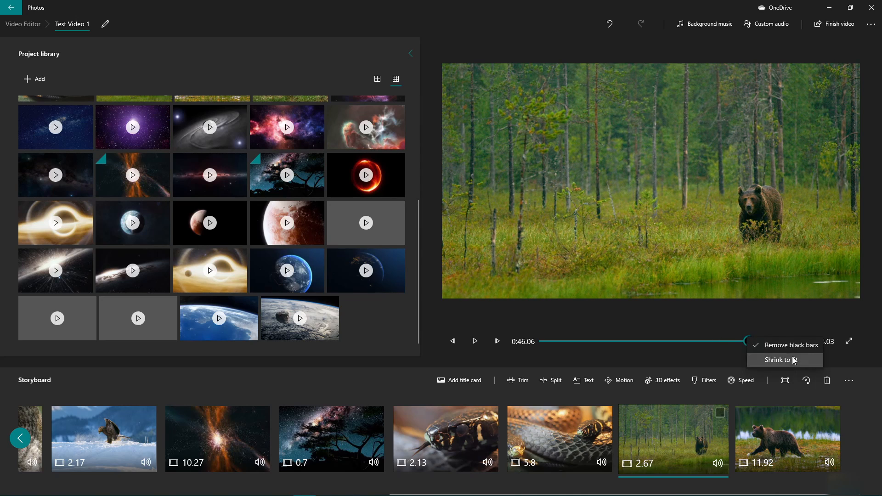
pyautogui.click(783, 359)
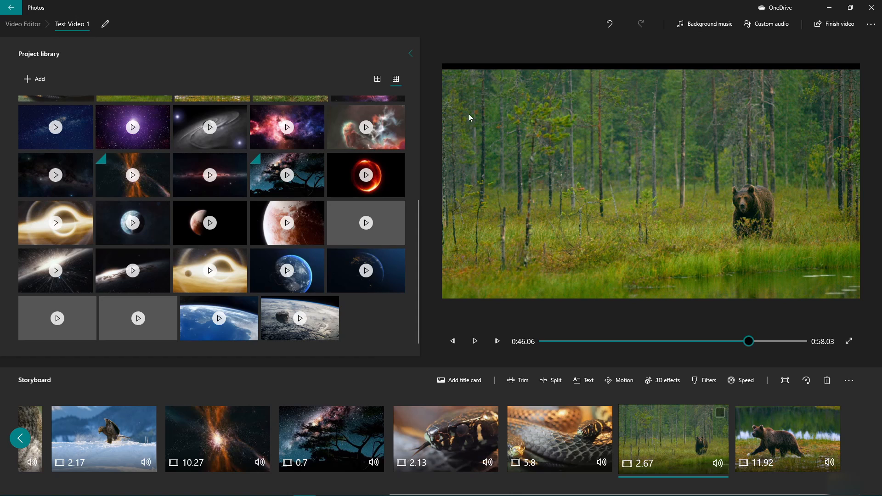
pyautogui.click(785, 380)
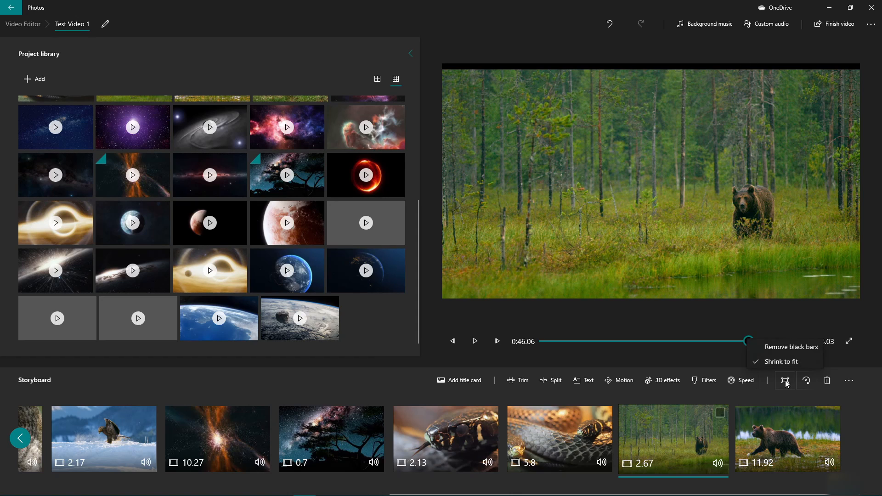
pyautogui.click(787, 346)
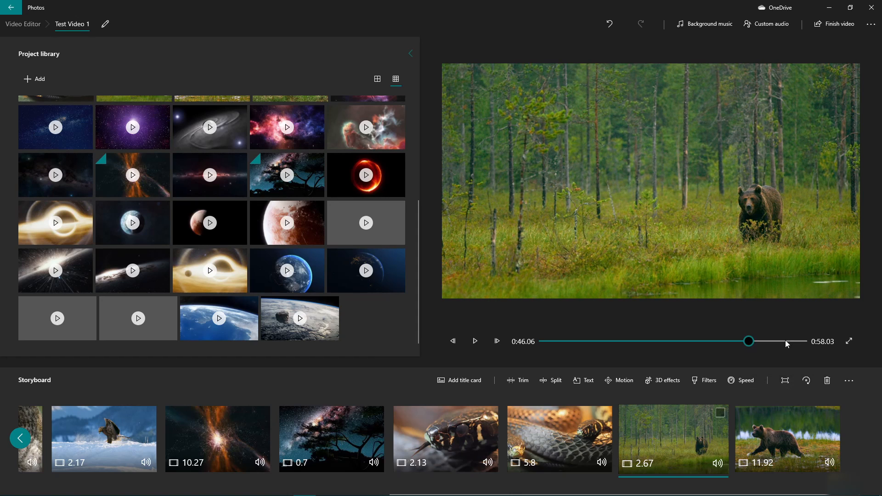
# - Remove the black bars from the last bear clip in the storyboard and apply the Zoom in right motion effect
pyautogui.click(799, 441)
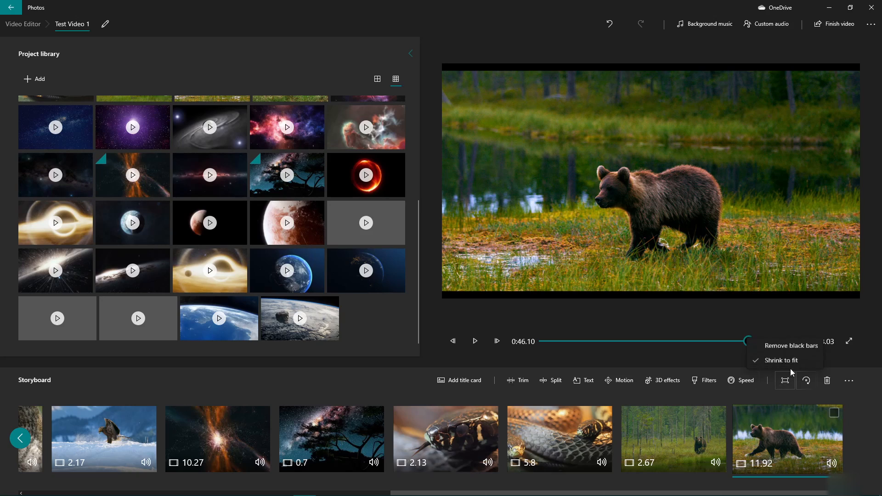
pyautogui.click(794, 345)
pyautogui.click(619, 381)
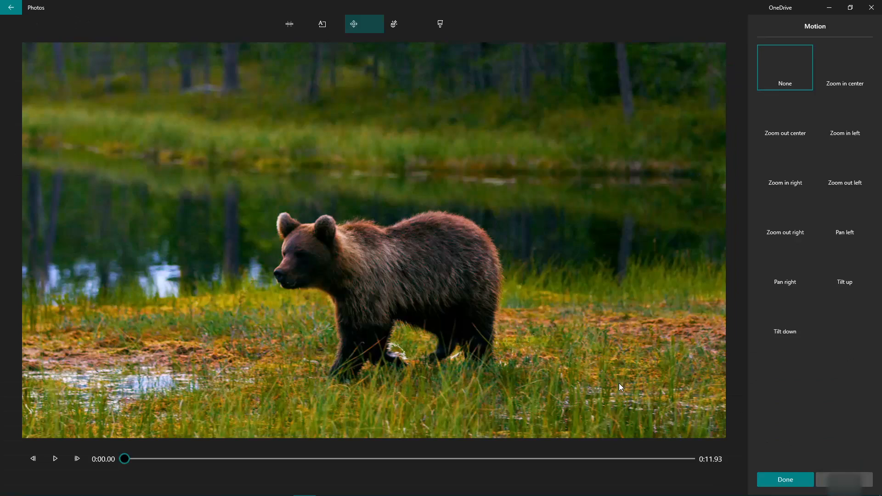
pyautogui.click(53, 463)
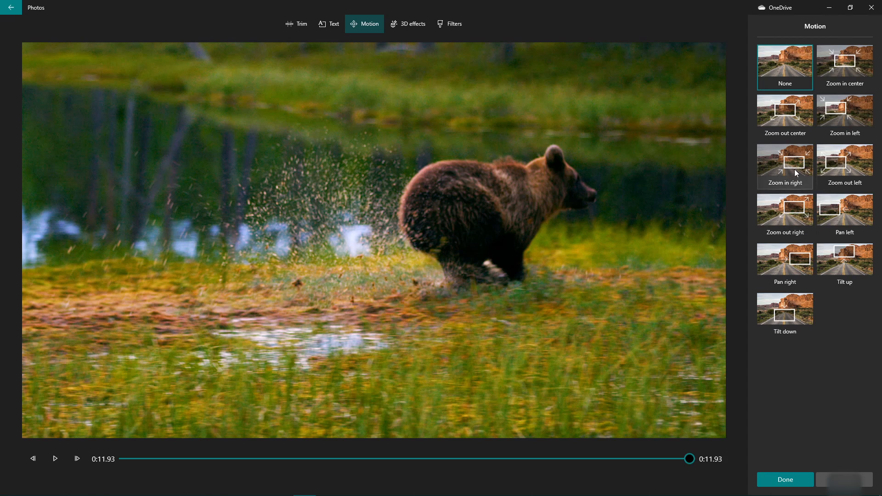
pyautogui.click(794, 169)
pyautogui.click(778, 473)
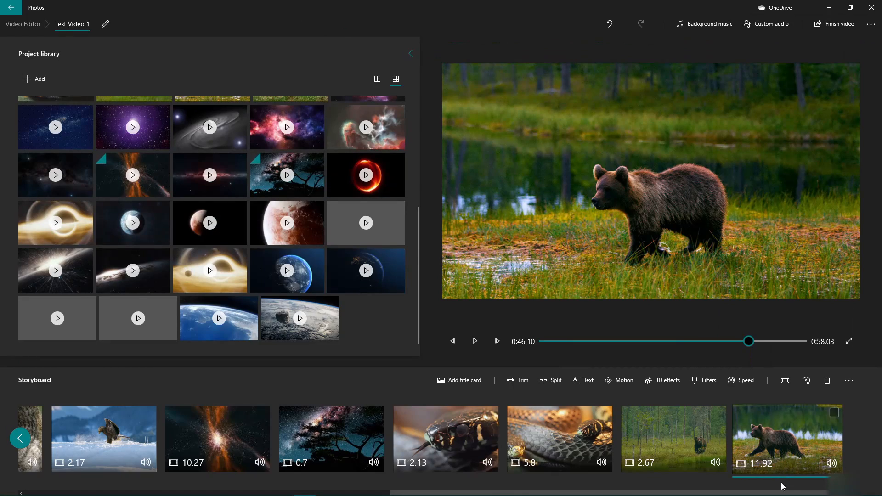
# - Preview the Zoom in right motion on the last bear clip from its beginning
pyautogui.click(478, 343)
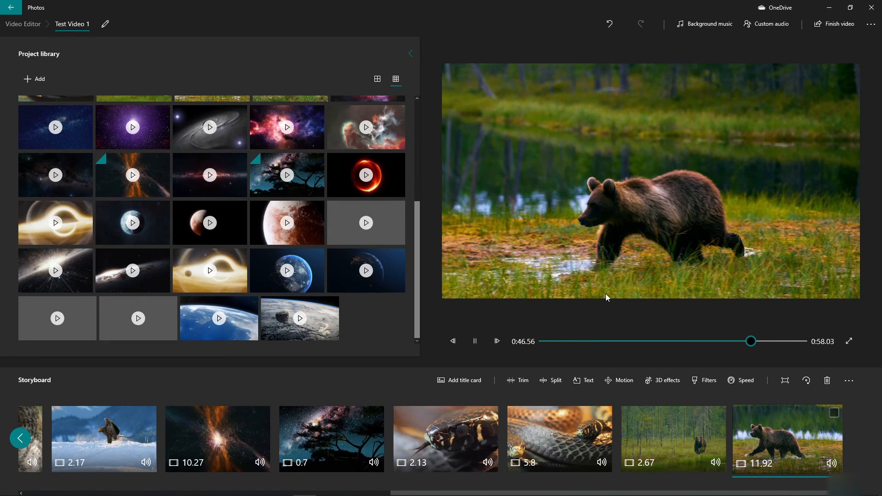
pyautogui.click(620, 380)
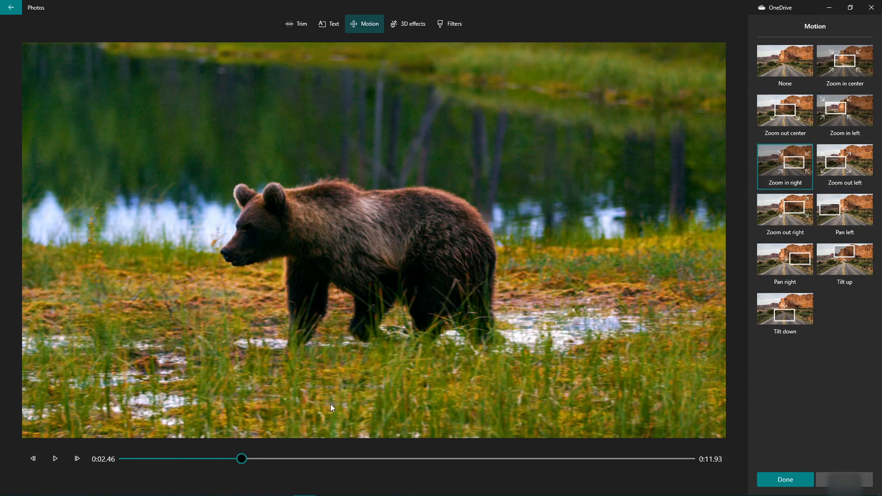
pyautogui.click(122, 459)
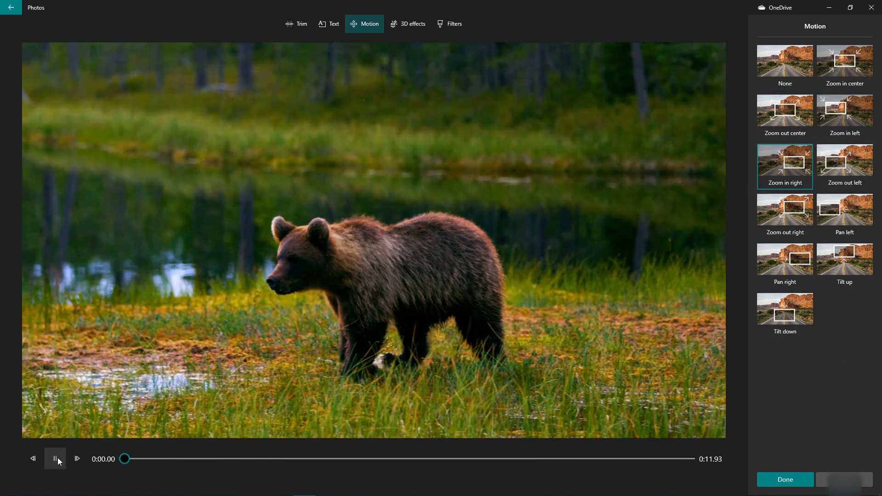
pyautogui.click(55, 459)
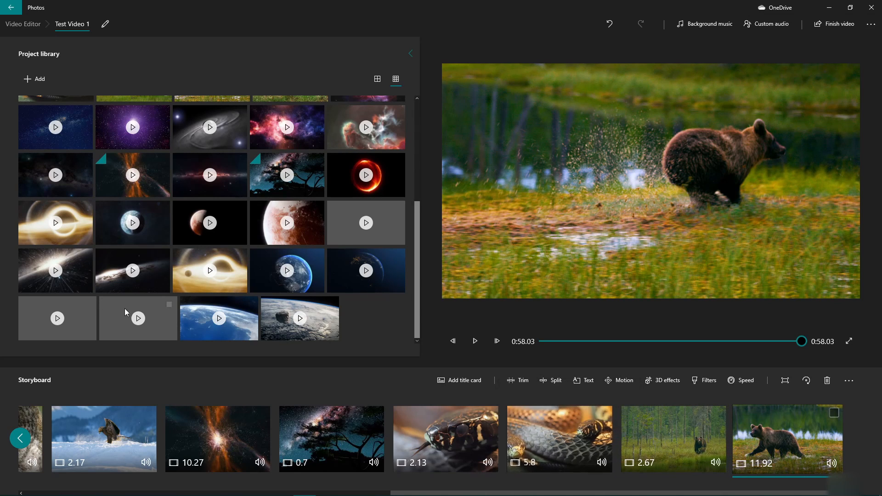
# - Apply the Zoom out center motion effect to the 3.87-second parrot clip, previewing it with and without motion
pyautogui.scroll(10, 119, 448)
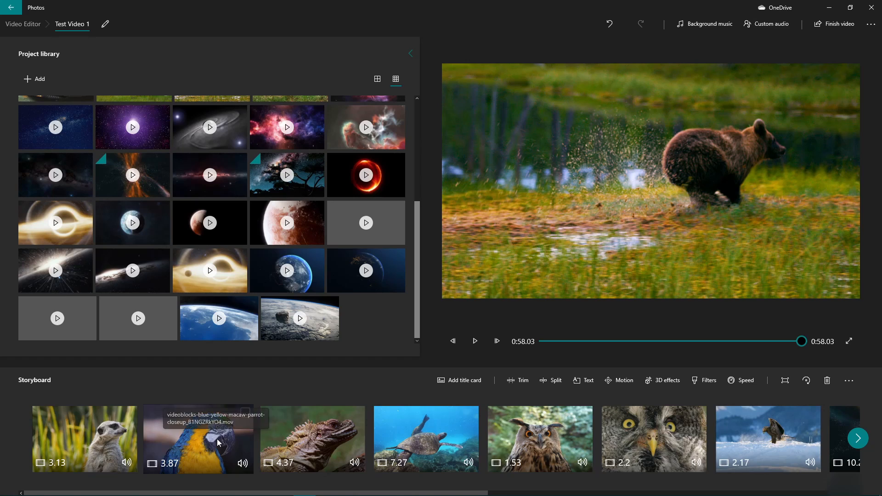
pyautogui.click(209, 438)
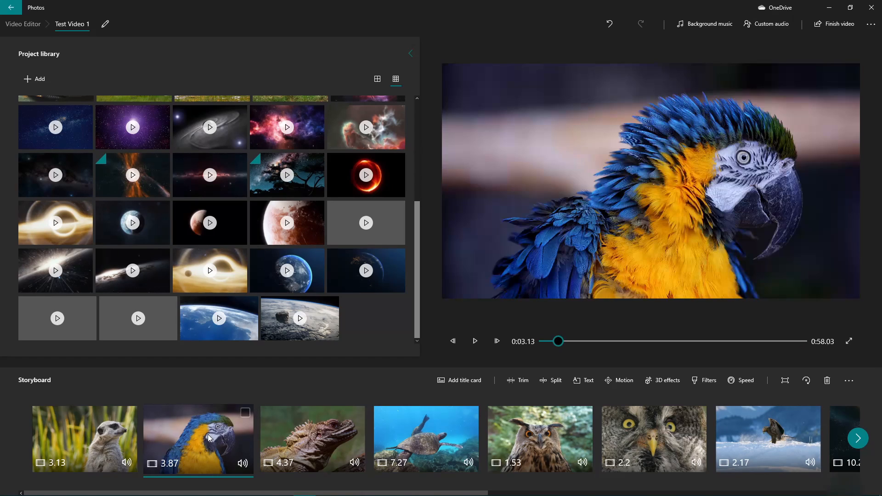
pyautogui.click(628, 386)
pyautogui.click(56, 460)
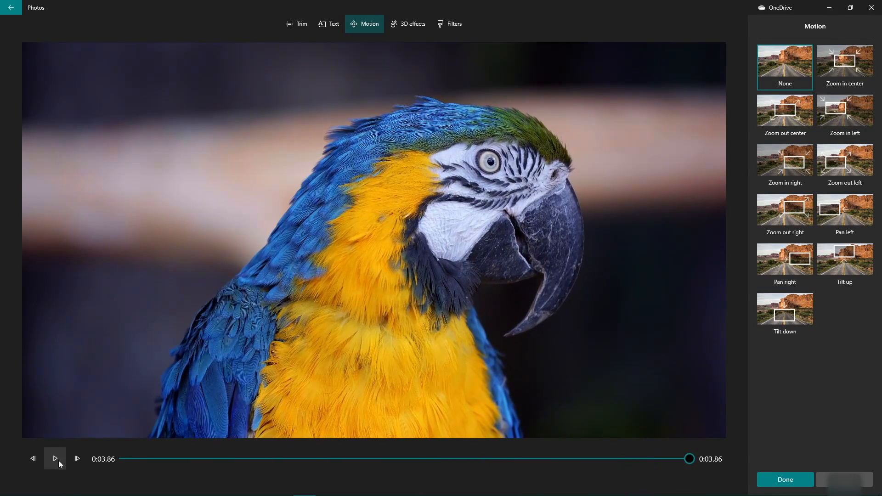
pyautogui.click(790, 112)
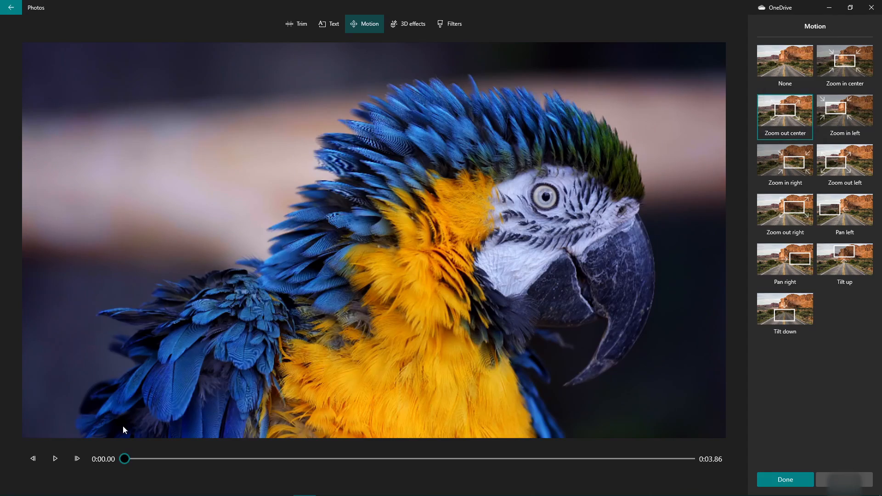
pyautogui.click(63, 464)
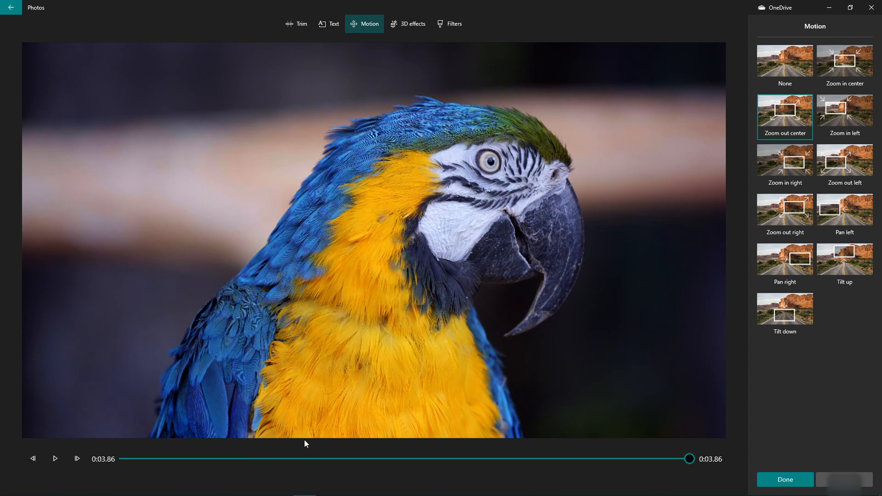
pyautogui.click(56, 459)
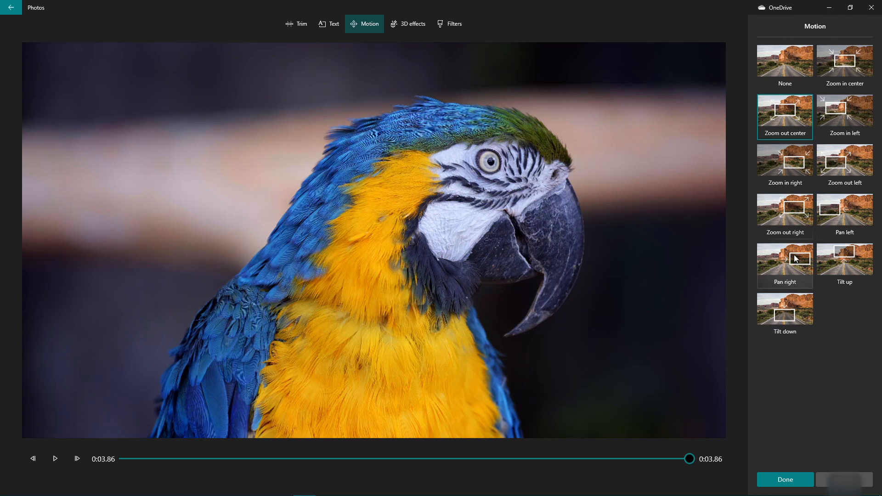
pyautogui.click(780, 480)
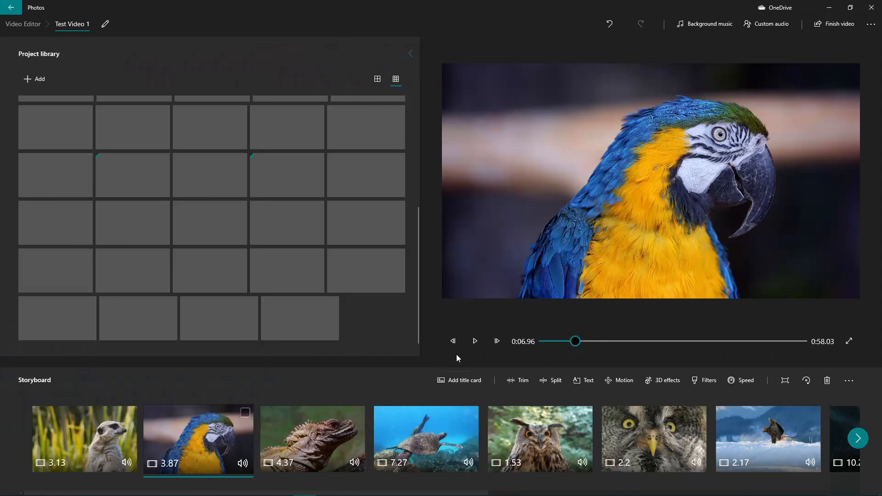
# - Play the 1.53-second owl clip from its beginning in the project preview
pyautogui.click(540, 433)
pyautogui.click(483, 345)
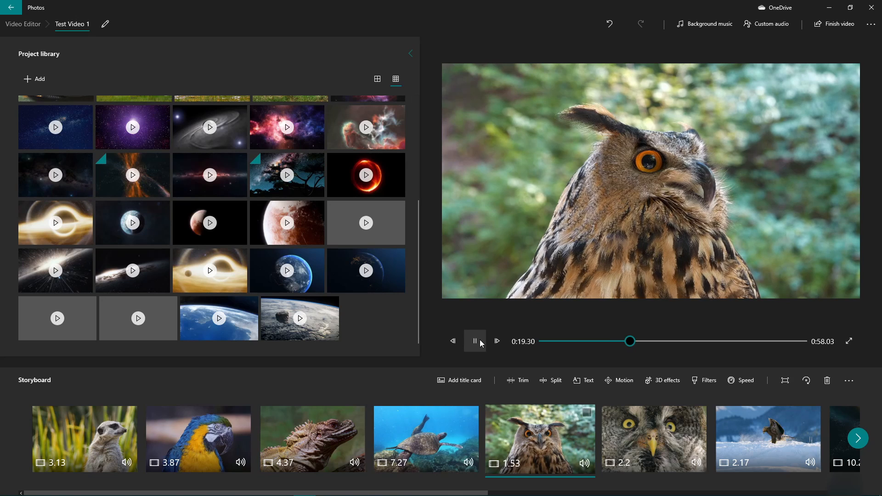
pyautogui.click(481, 344)
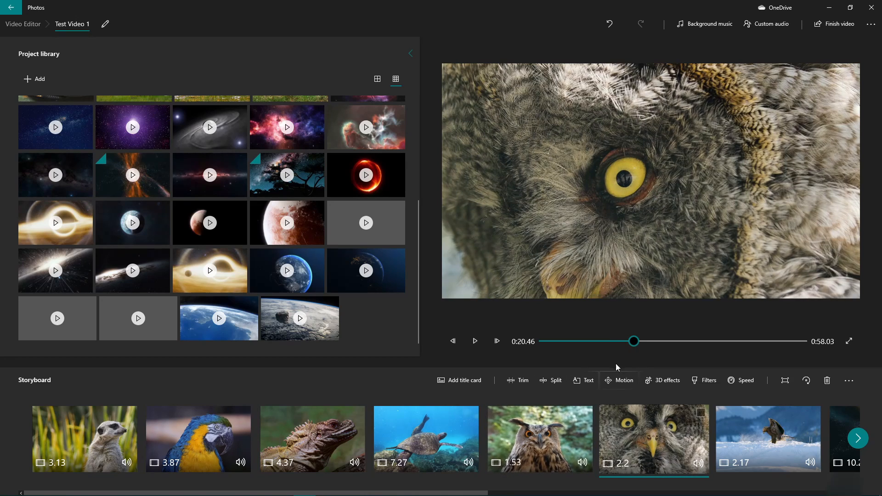
# - Extend the 1.53-second owl clip by moving its trim end point to 0:05.00
pyautogui.click(559, 447)
pyautogui.click(631, 384)
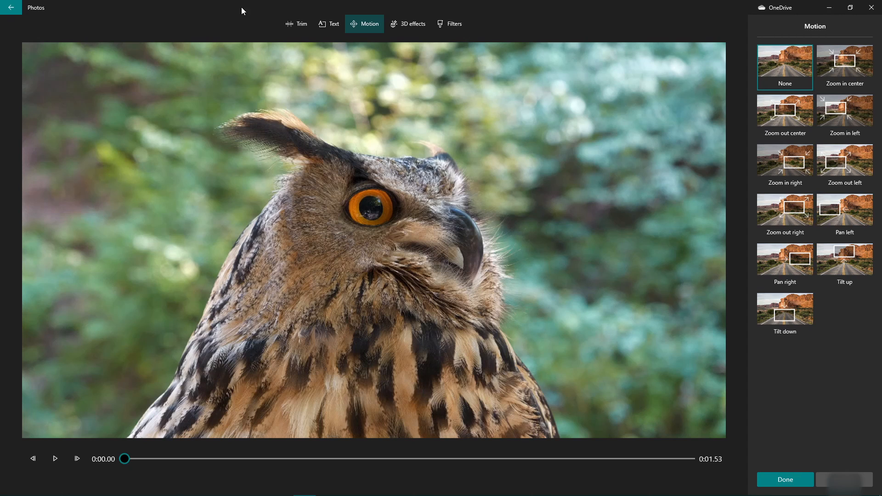
pyautogui.click(298, 24)
pyautogui.click(52, 458)
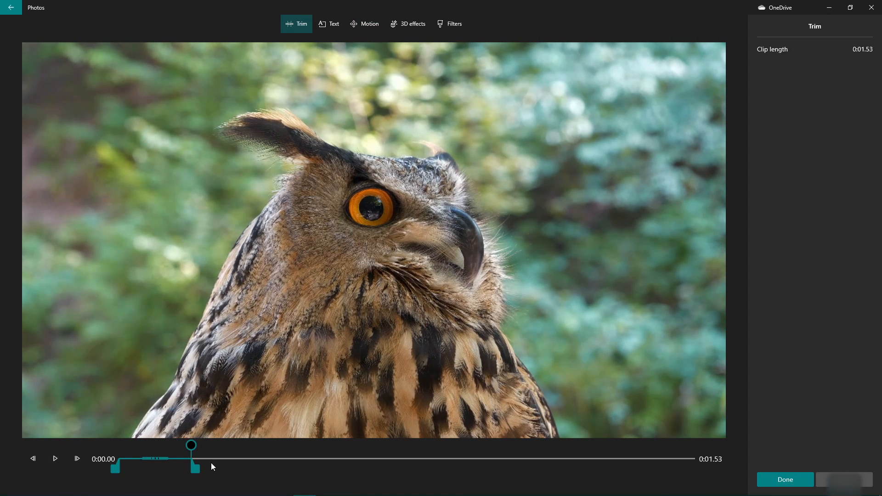
pyautogui.moveTo(203, 468); pyautogui.dragTo(362, 469)
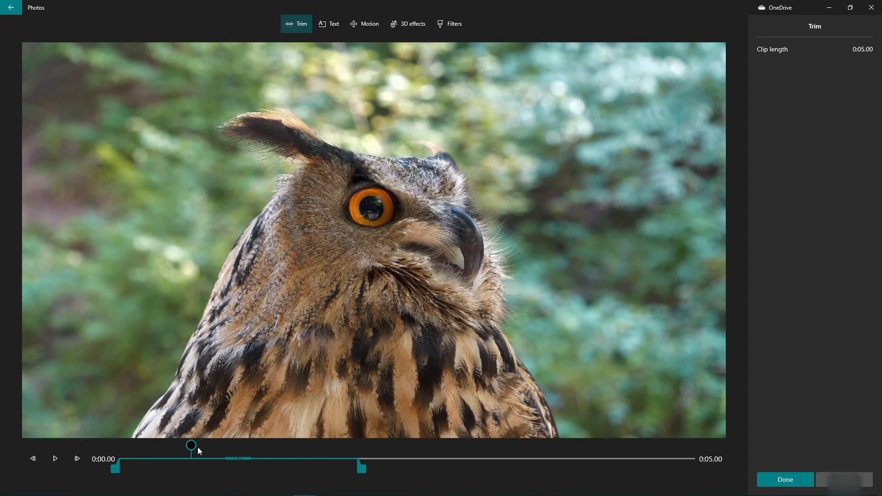
# - Scrub through the owl footage and trim the clip to run from 0:01.60 to 0:05.83
pyautogui.moveTo(214, 448); pyautogui.dragTo(358, 469)
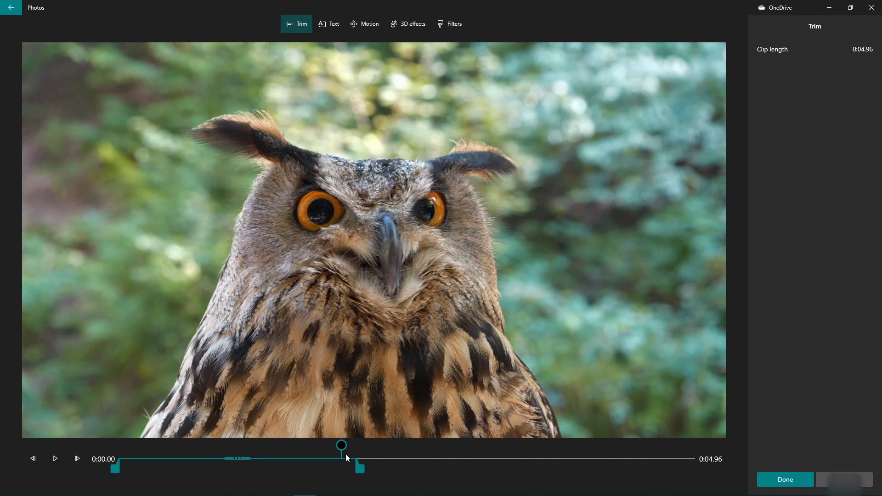
pyautogui.moveTo(319, 444); pyautogui.dragTo(197, 447)
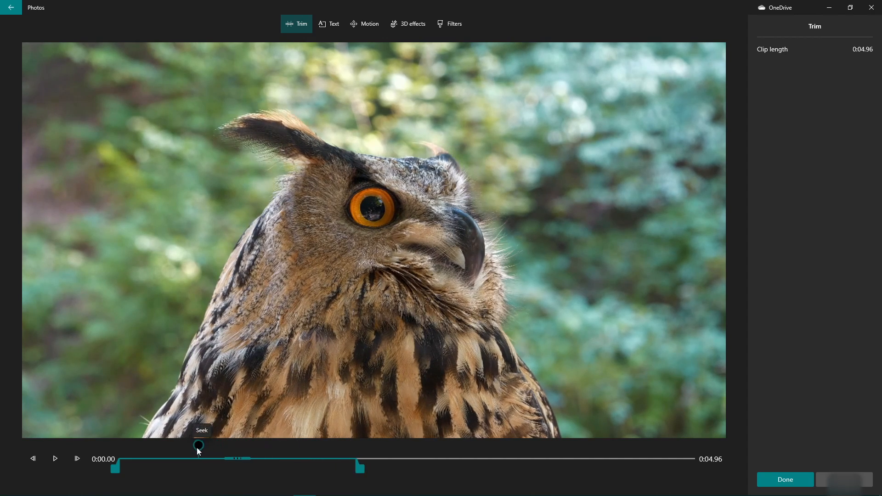
pyautogui.moveTo(115, 469); pyautogui.dragTo(384, 469)
pyautogui.moveTo(343, 451); pyautogui.dragTo(387, 447)
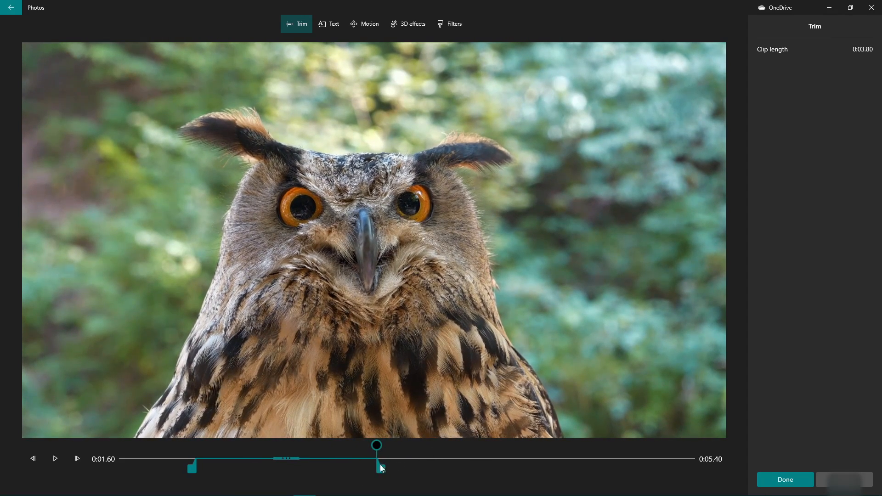
pyautogui.moveTo(379, 466); pyautogui.dragTo(218, 449)
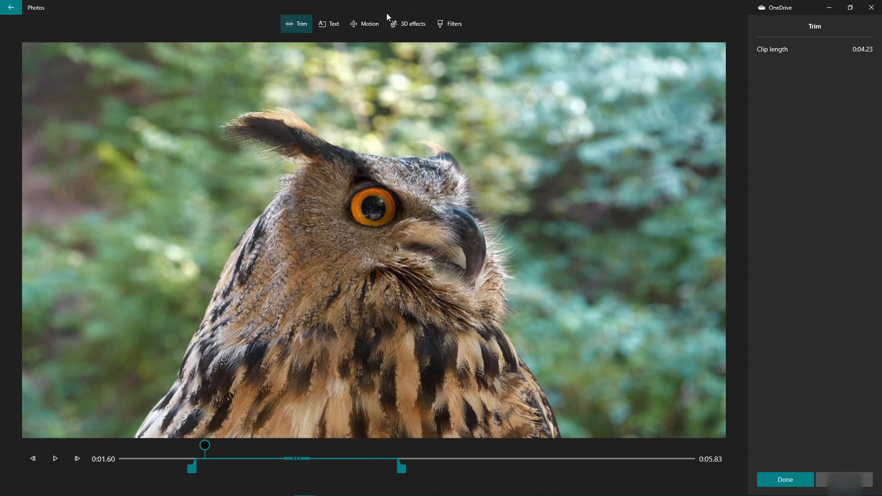
# - Apply the Zoom in center motion effect to the owl clip, comparing its preview with the None option
pyautogui.click(370, 26)
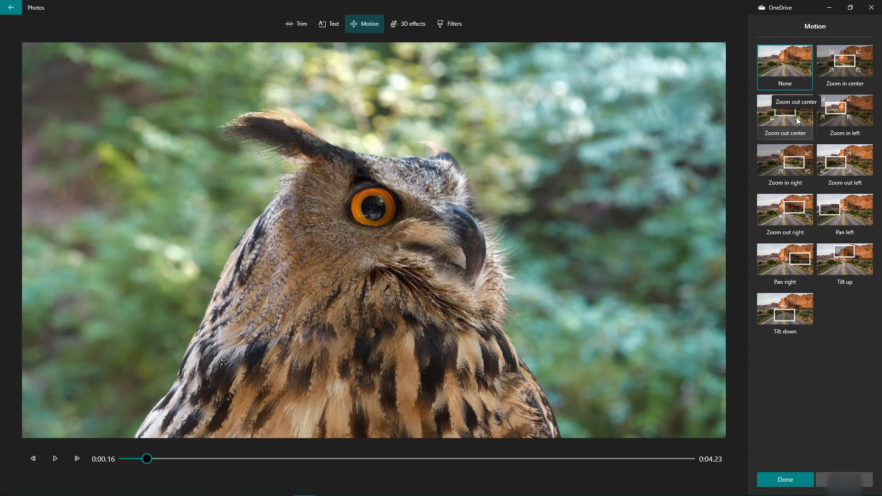
pyautogui.click(844, 67)
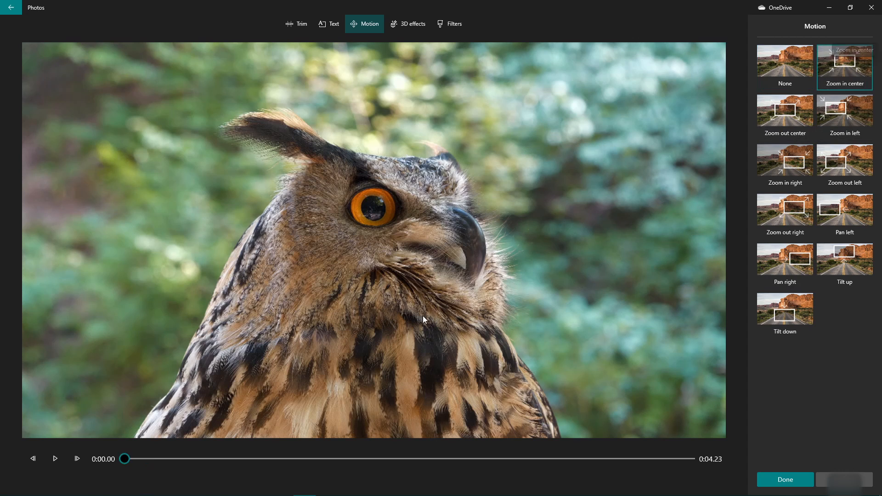
pyautogui.click(52, 462)
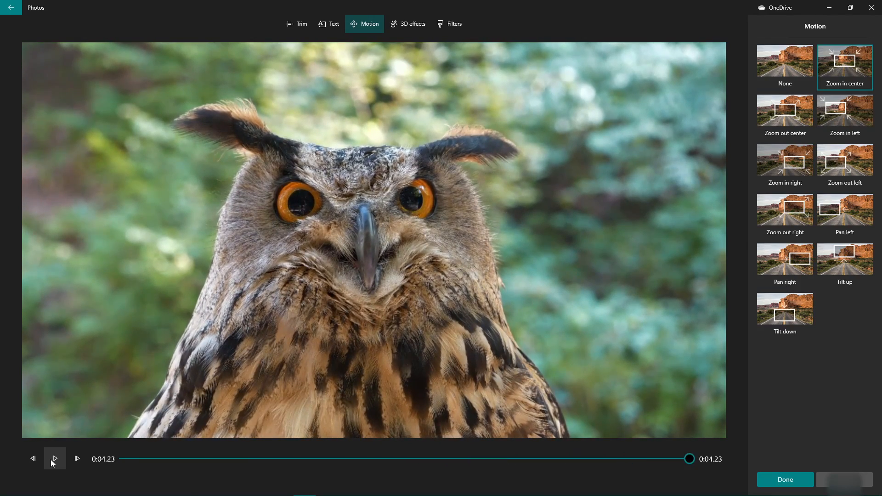
pyautogui.click(55, 459)
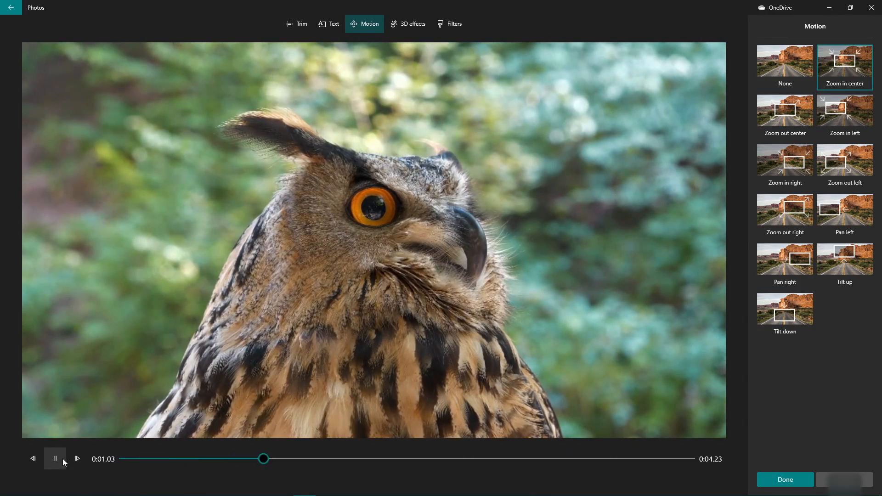
pyautogui.click(790, 61)
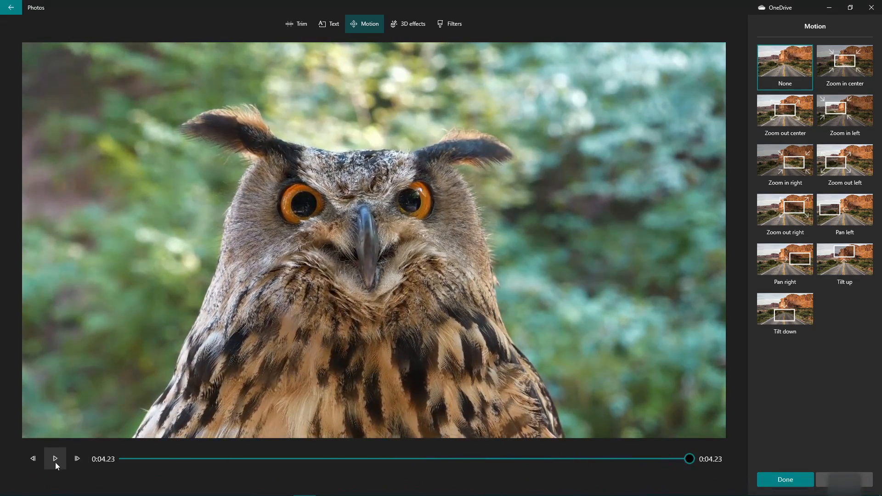
pyautogui.click(55, 459)
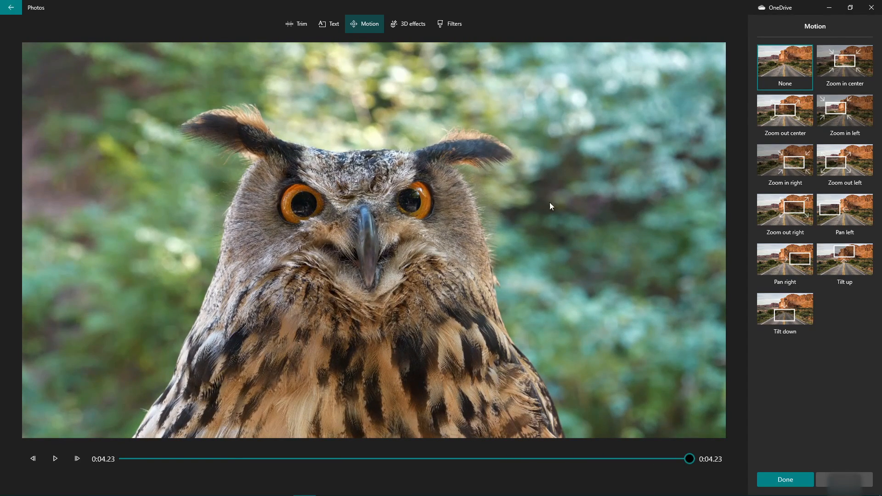
pyautogui.click(851, 64)
pyautogui.click(56, 458)
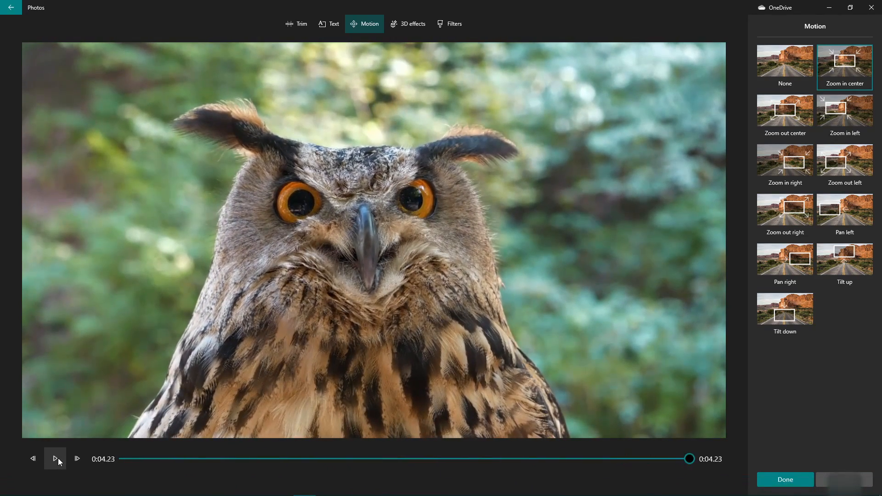
pyautogui.click(785, 480)
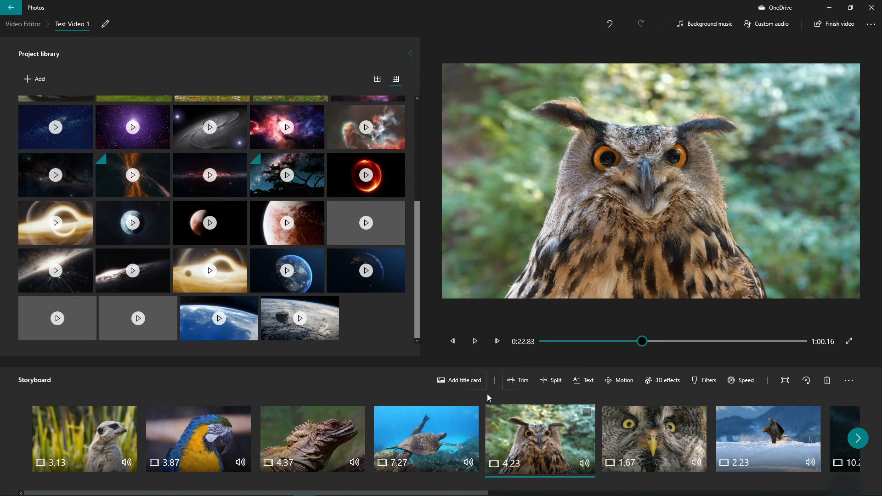
# - Open the text settings for the 10.27-second starburst clip, browse the animated styles and choose Cinema
pyautogui.scroll(-5, 618, 420)
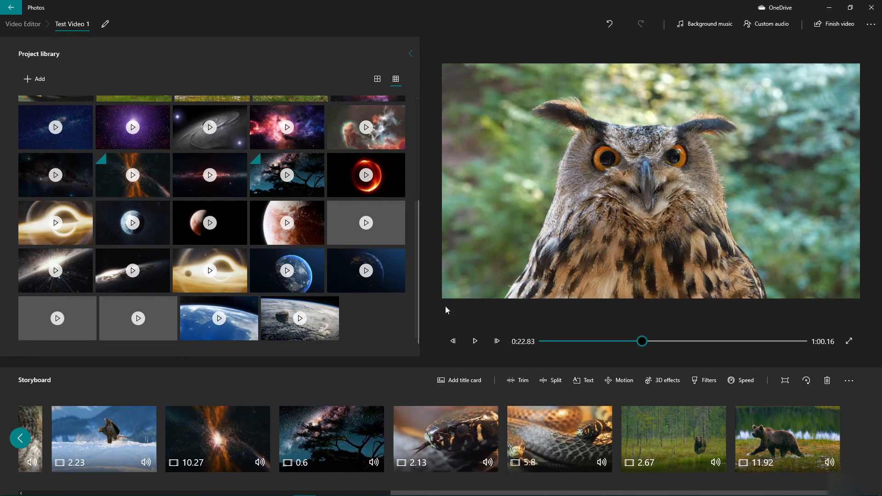
pyautogui.click(235, 431)
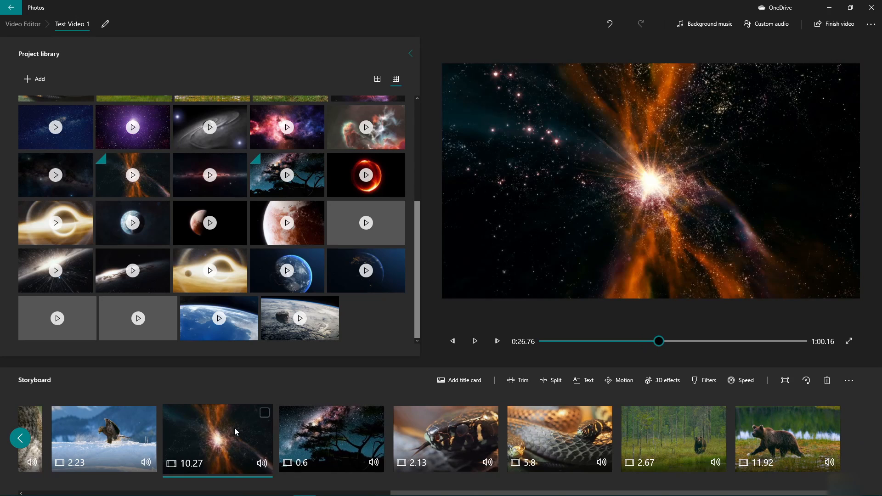
pyautogui.click(584, 380)
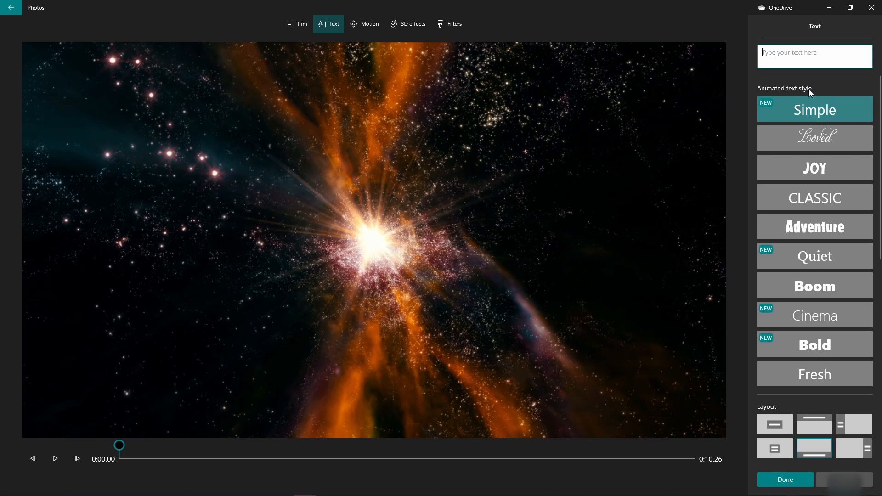
pyautogui.scroll(-5, 822, 322)
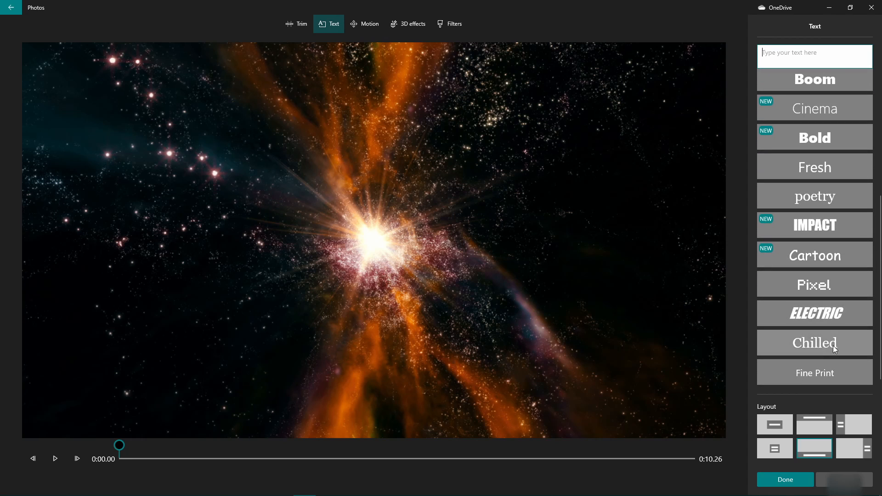
pyautogui.scroll(5, 822, 317)
pyautogui.scroll(-5, 830, 294)
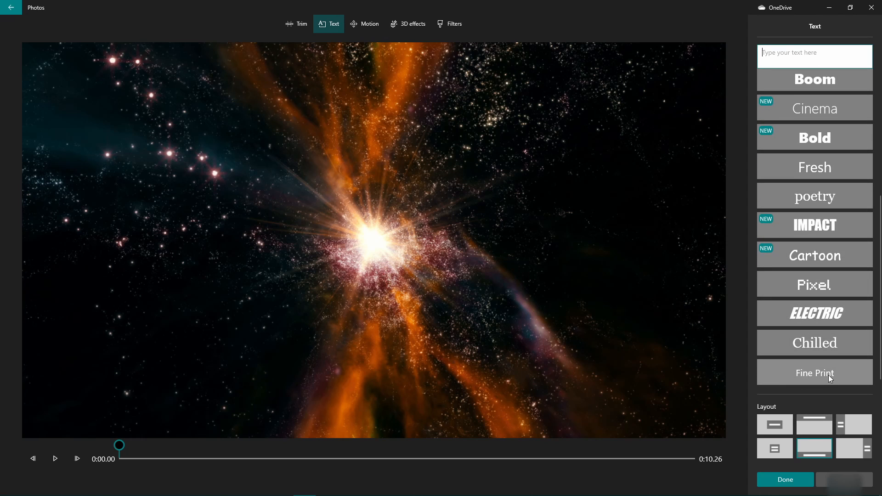
pyautogui.scroll(5, 828, 375)
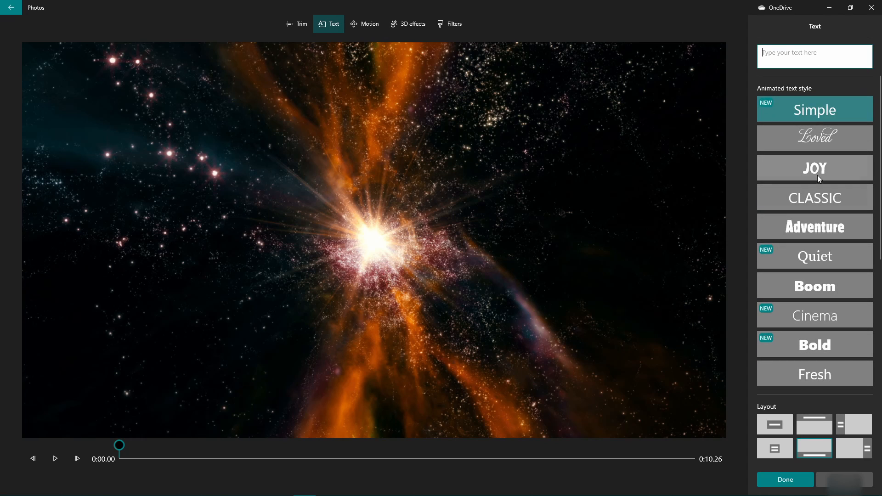
pyautogui.click(826, 106)
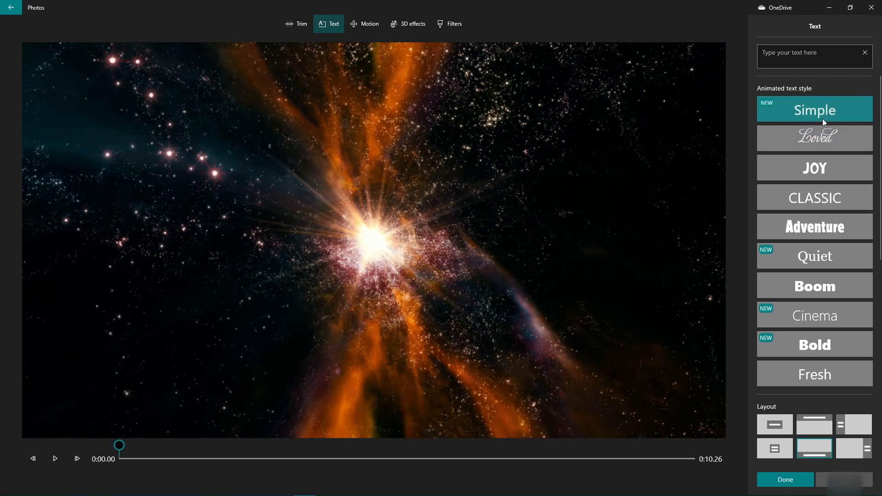
pyautogui.click(822, 177)
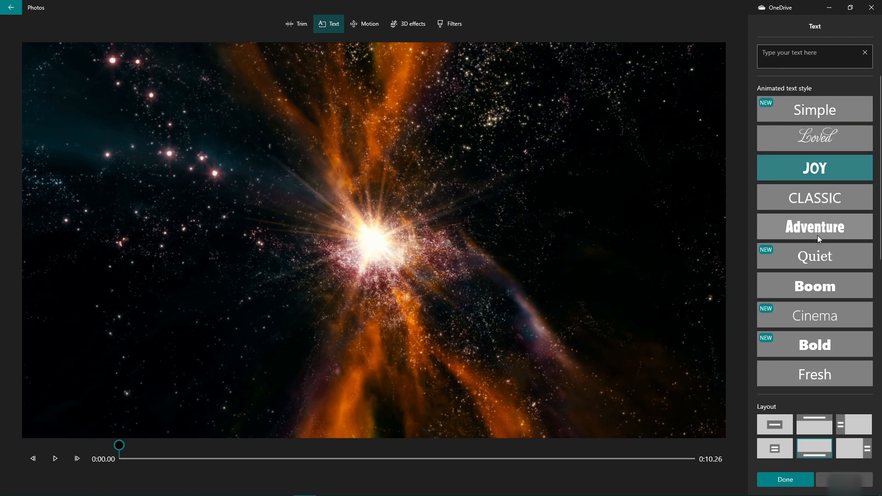
pyautogui.click(817, 201)
pyautogui.click(834, 324)
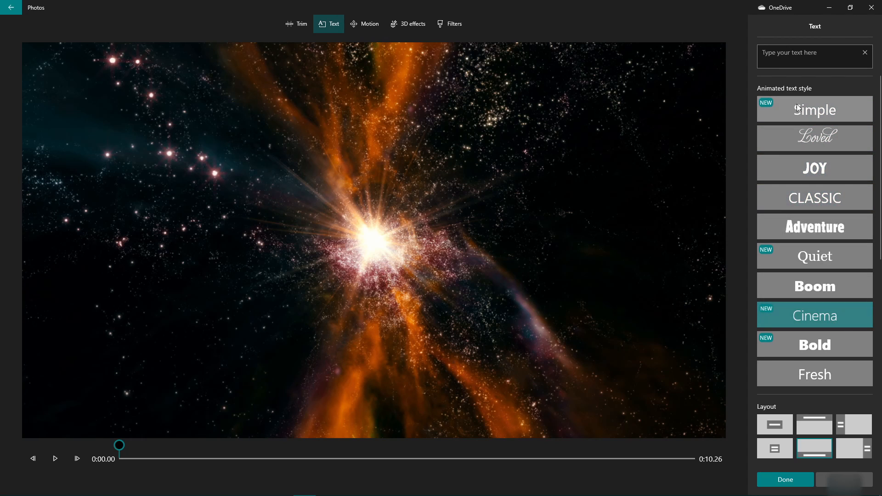
# - Enter the text "THIS IS SPACE" in capitals for the starburst clip's animated title
pyautogui.click(801, 60)
pyautogui.write('T')
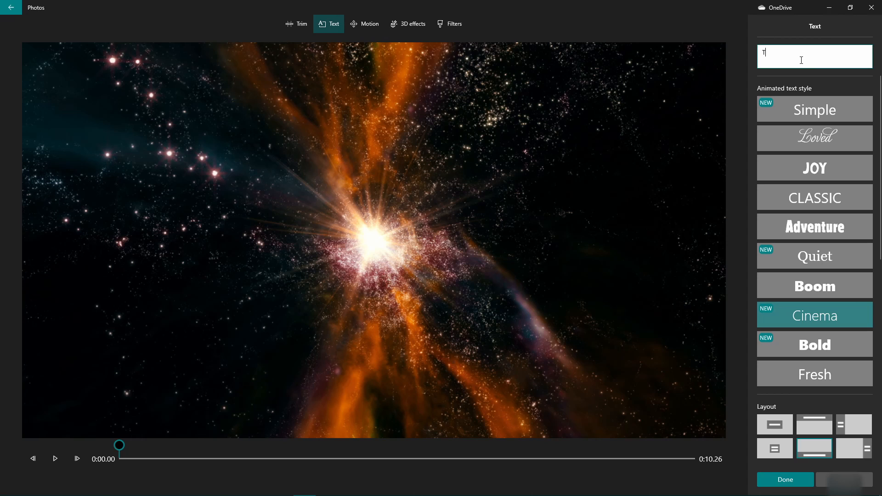
pyautogui.write('his is ')
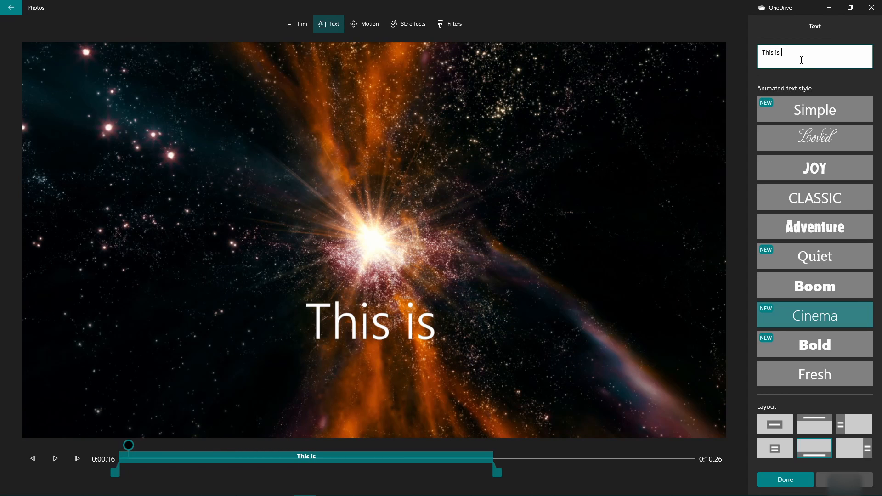
pyautogui.write('ESH')
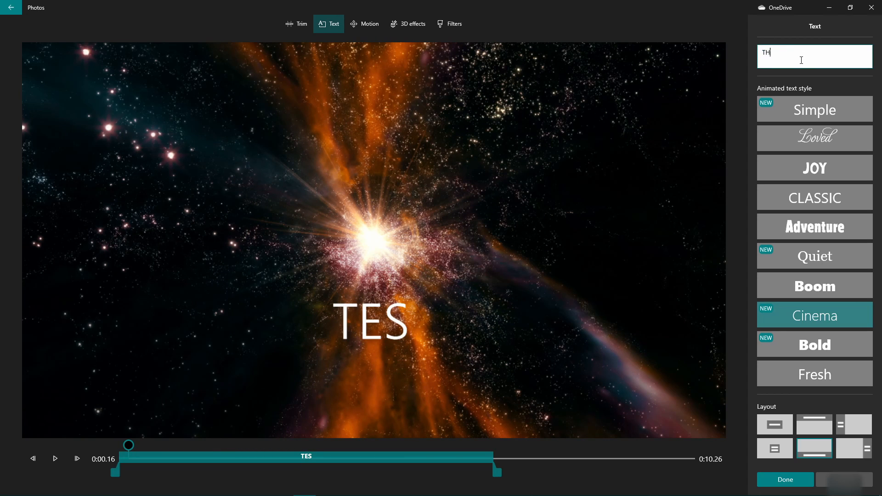
pyautogui.write('IS ')
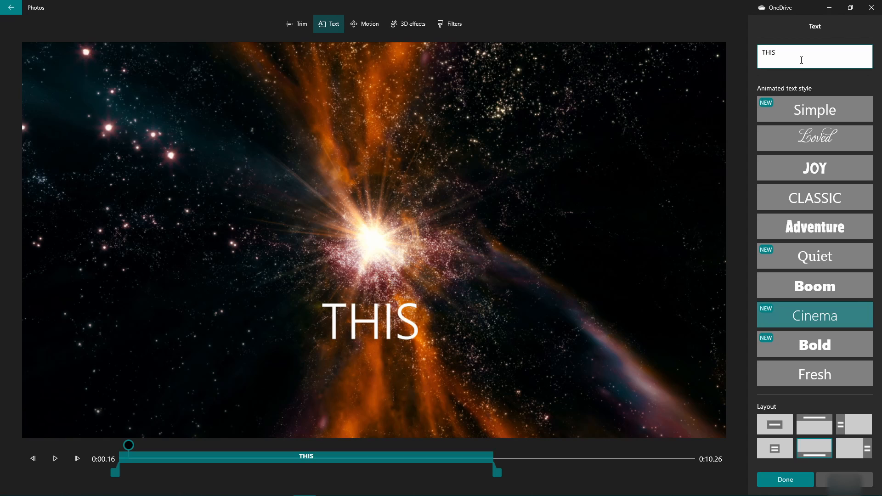
pyautogui.write('IS SPACE')
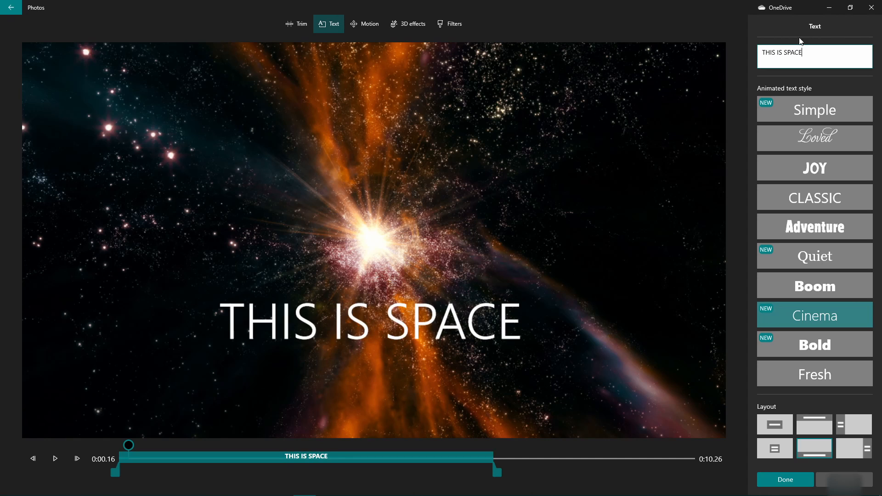
# - Compare the Boom, Adventure, Classic, Loved and Simple text styles on the title, settling on Joy
pyautogui.click(834, 286)
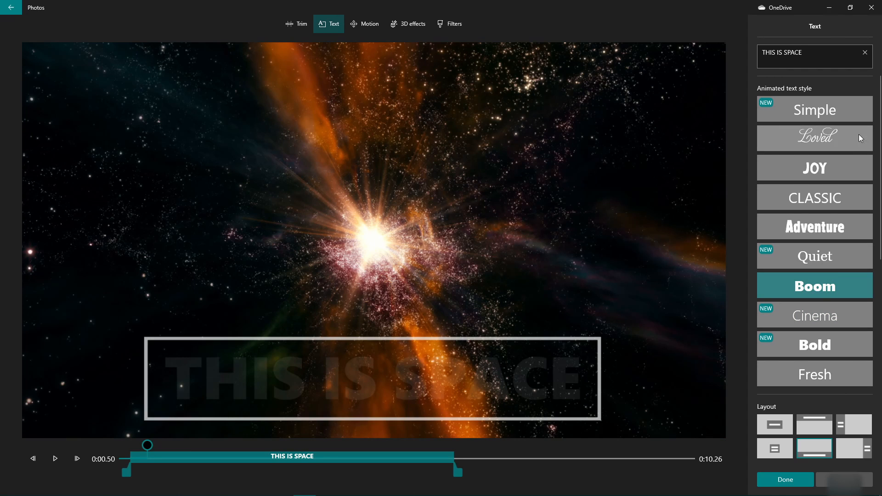
pyautogui.click(798, 224)
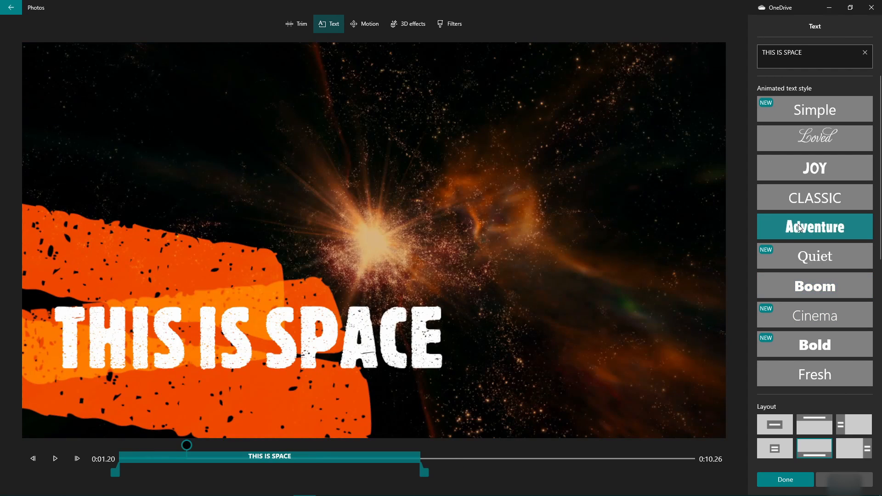
pyautogui.click(835, 197)
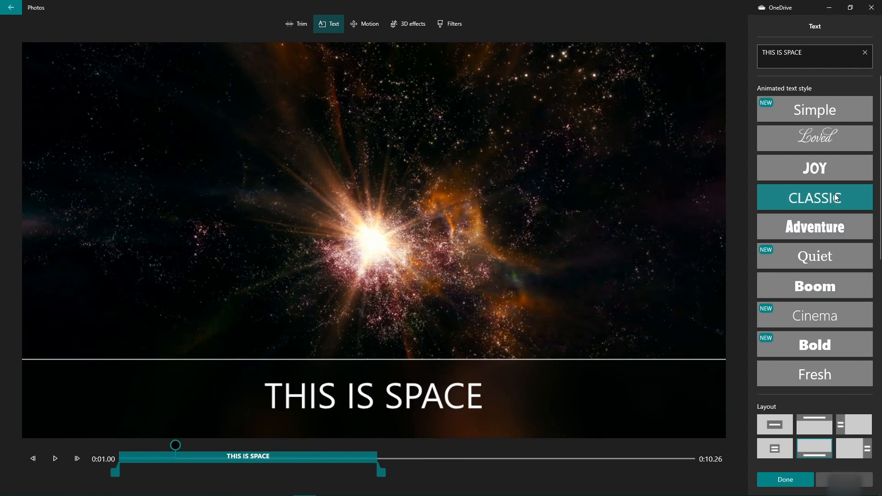
pyautogui.click(823, 169)
pyautogui.click(830, 139)
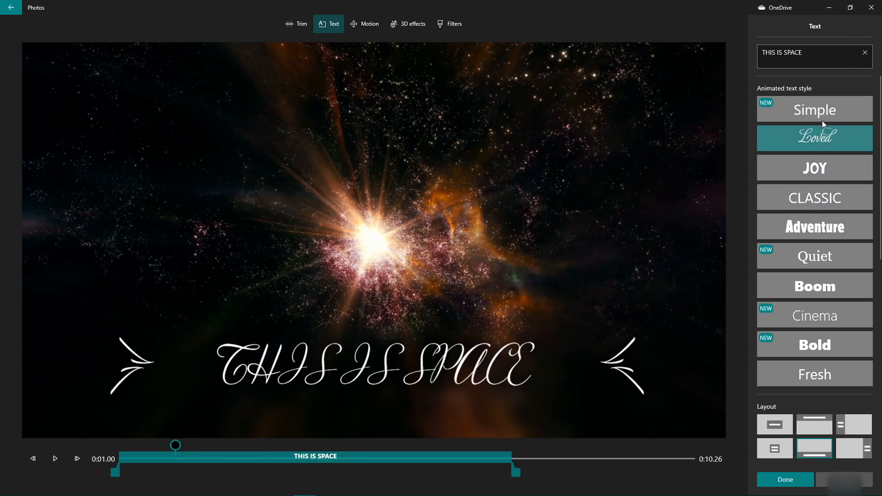
pyautogui.click(815, 115)
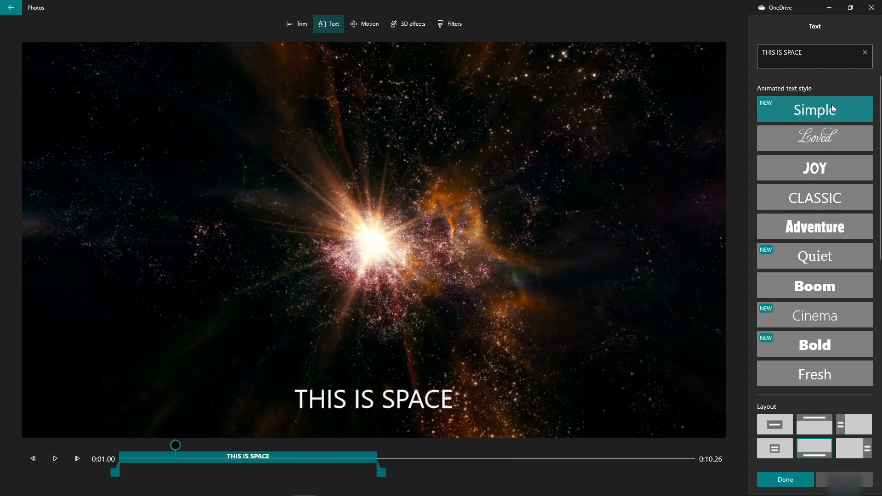
pyautogui.click(813, 134)
pyautogui.click(816, 115)
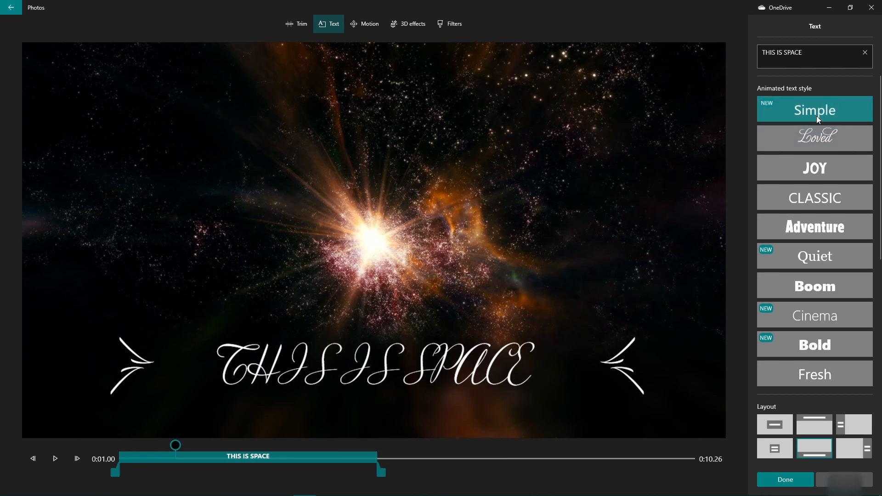
pyautogui.click(821, 198)
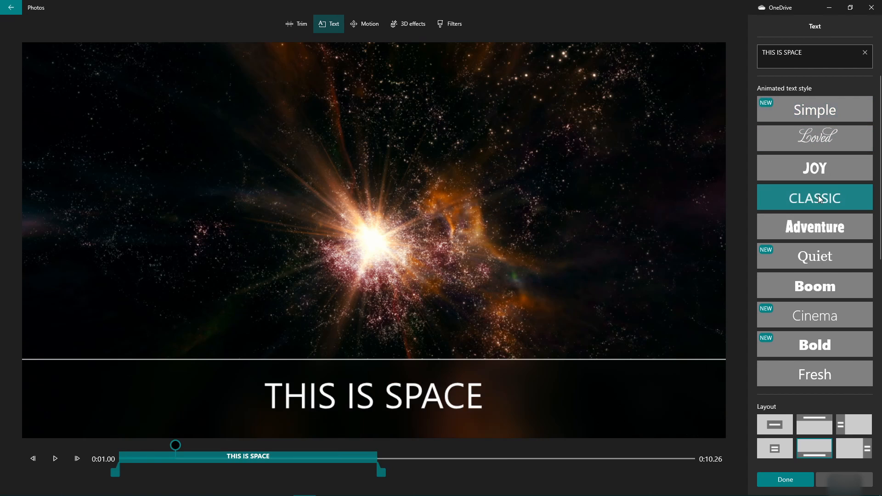
pyautogui.click(824, 178)
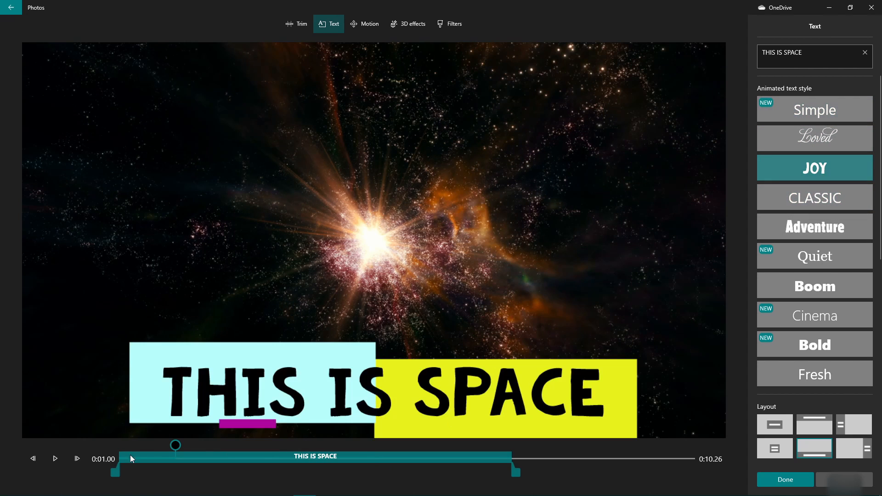
# - Play the Joy-styled title repeatedly from the start of the clip to examine its animation
pyautogui.click(53, 457)
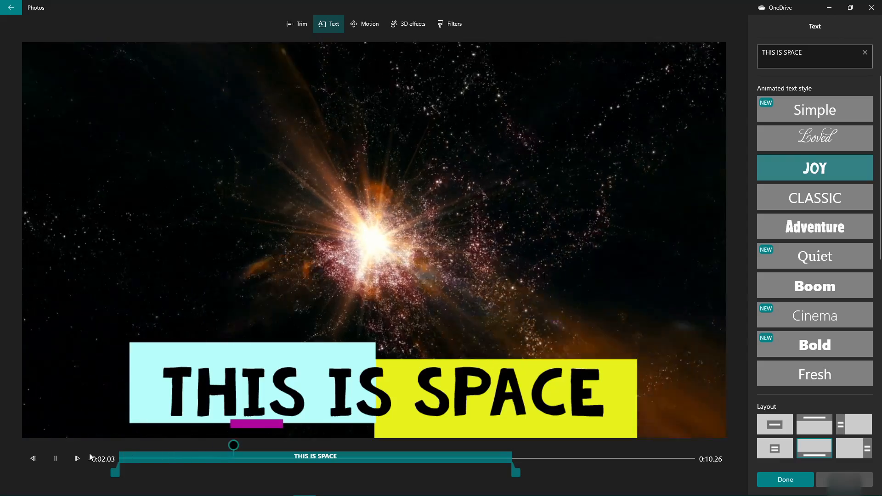
pyautogui.moveTo(260, 445); pyautogui.dragTo(8, 467)
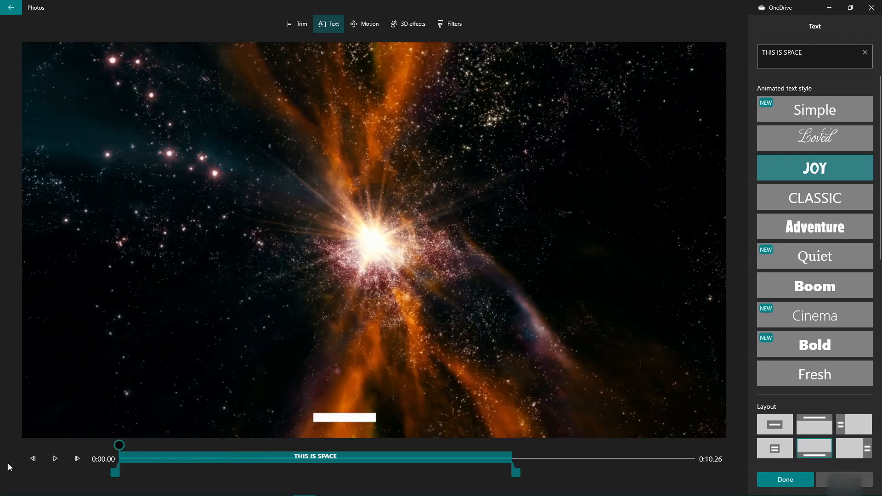
pyautogui.click(53, 459)
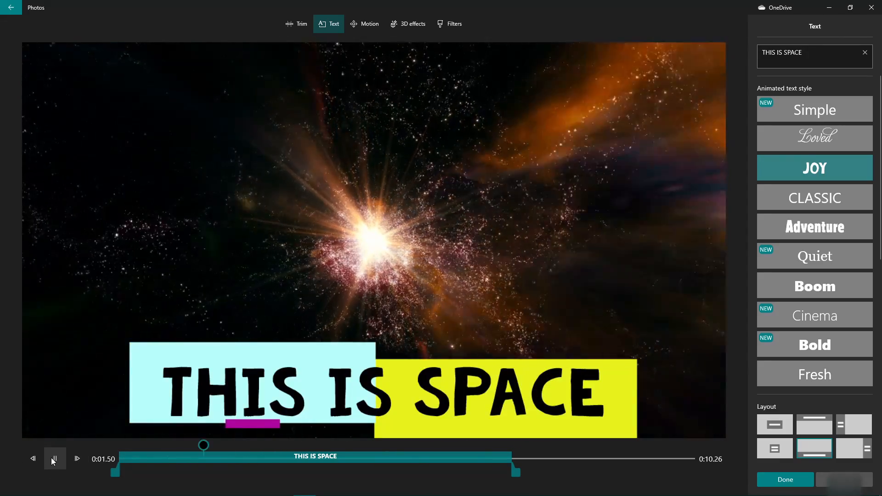
pyautogui.click(51, 457)
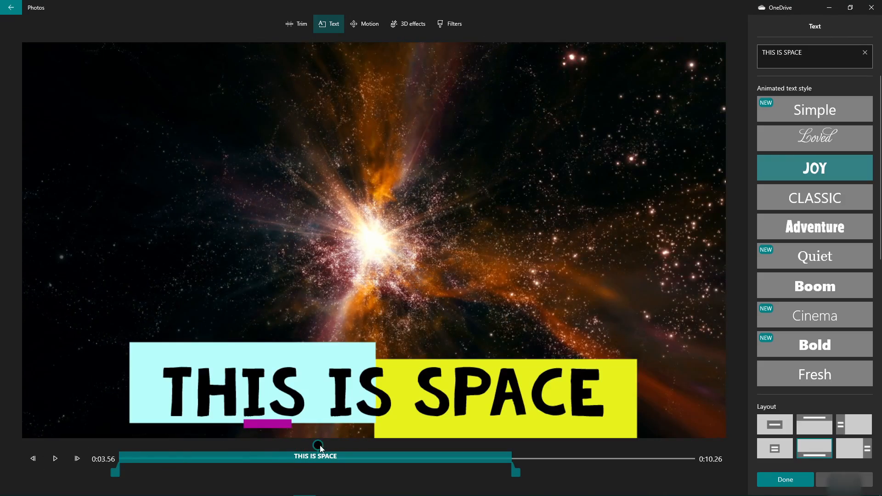
pyautogui.moveTo(321, 448); pyautogui.dragTo(13, 459)
pyautogui.click(54, 459)
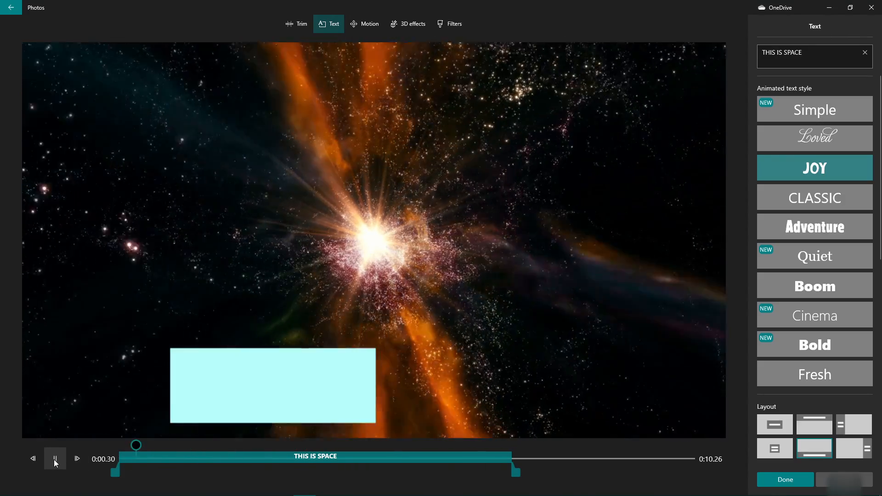
pyautogui.click(53, 459)
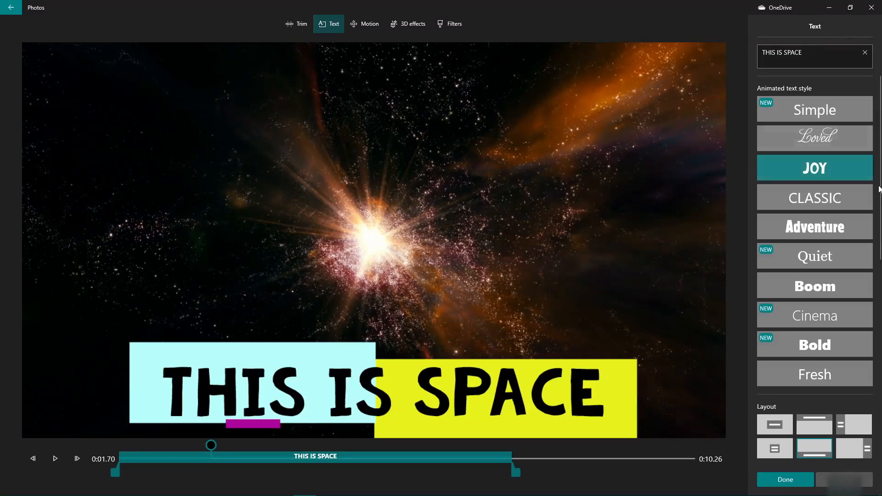
# - Apply the Classic animated text style to the title and preview it from the start of the clip
pyautogui.click(795, 197)
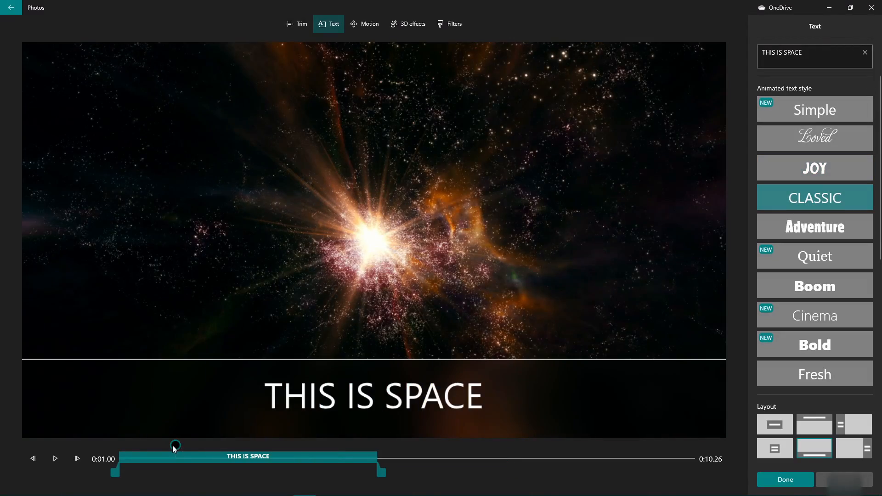
pyautogui.moveTo(173, 449); pyautogui.dragTo(1, 472)
pyautogui.click(55, 460)
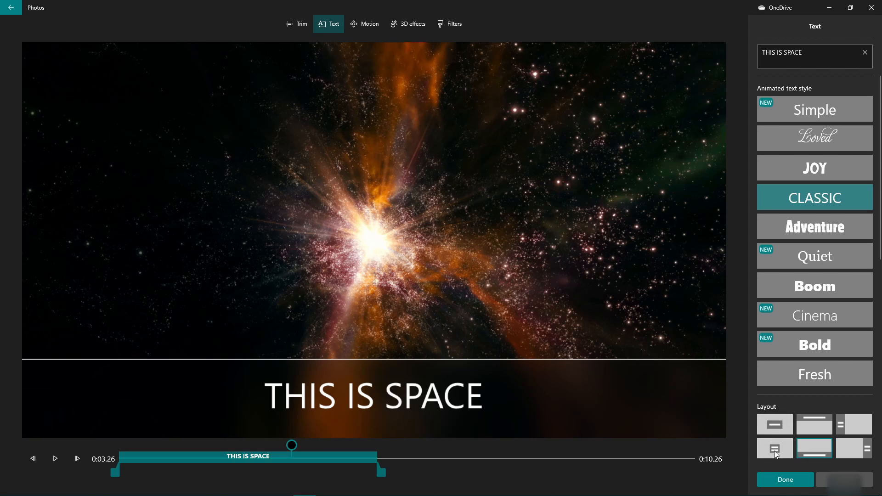
# - Try the single-line centered layout for the Classic title and preview it from the start of the clip
pyautogui.click(777, 426)
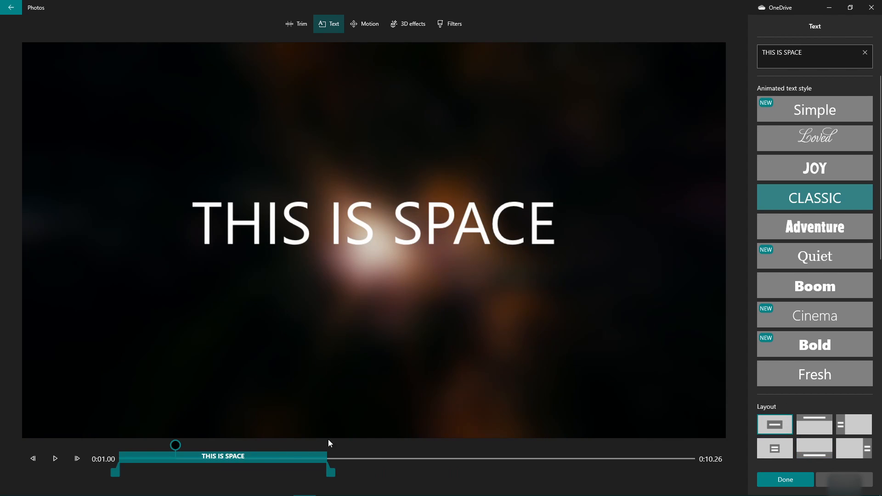
pyautogui.moveTo(177, 449); pyautogui.dragTo(119, 450)
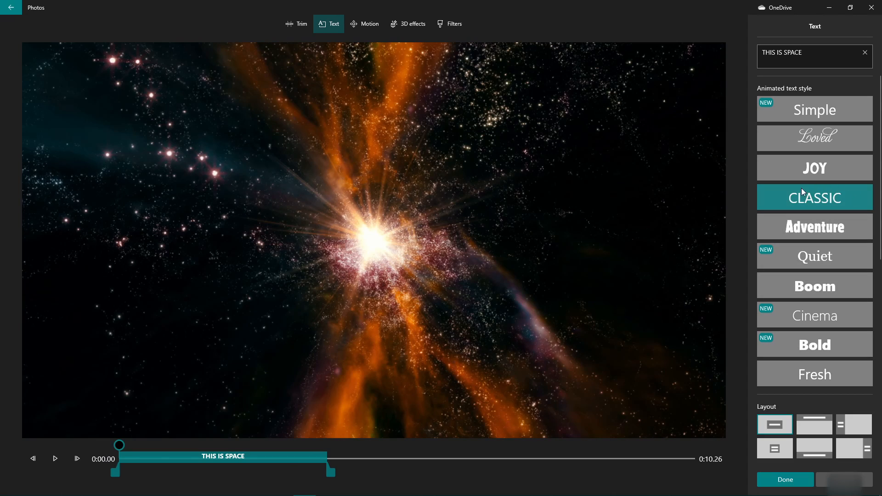
pyautogui.click(53, 457)
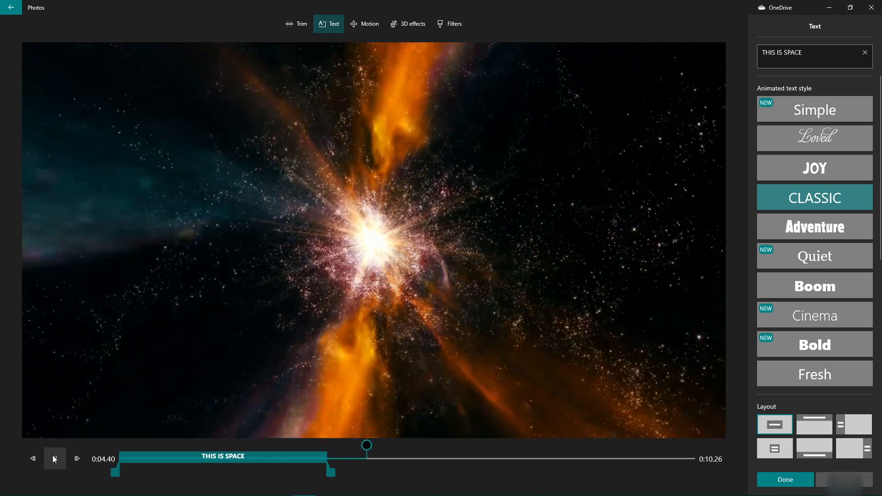
pyautogui.click(64, 465)
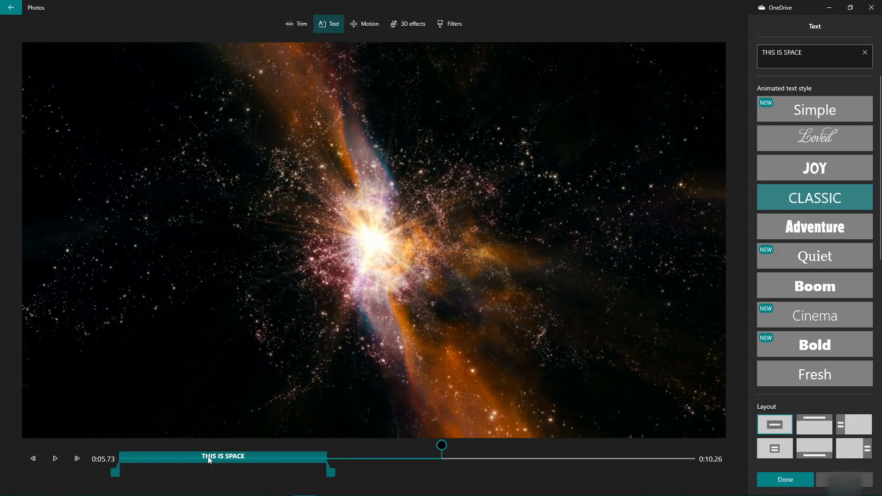
# - Delay the title's start to shortly after the clip begins, move its end slightly later, and preview the new timing
pyautogui.moveTo(331, 472); pyautogui.dragTo(362, 472)
pyautogui.moveTo(146, 477); pyautogui.dragTo(192, 475)
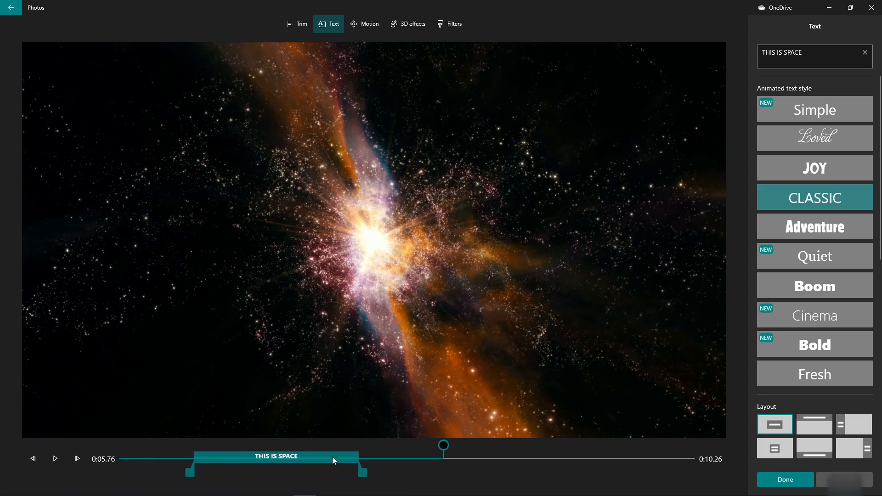
pyautogui.moveTo(442, 445); pyautogui.dragTo(120, 446)
pyautogui.click(55, 458)
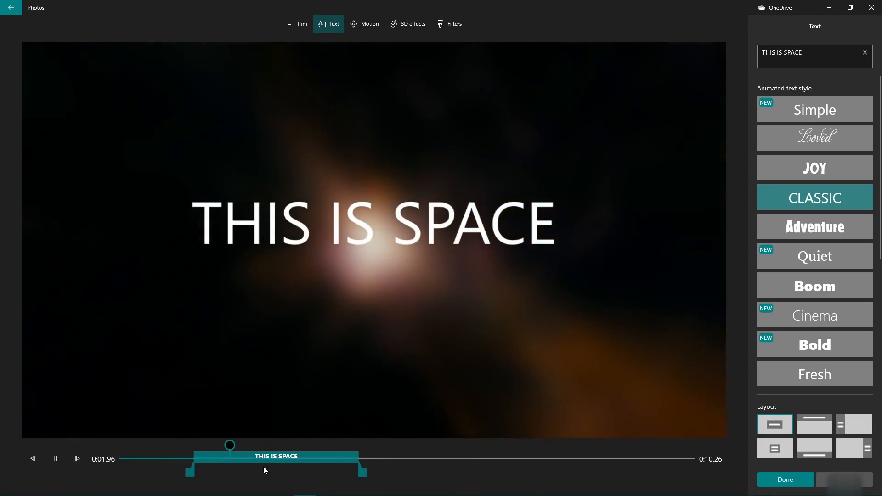
pyautogui.click(55, 458)
# - Extend the title's end past the middle of the clip and play the clip from the start
pyautogui.moveTo(363, 472); pyautogui.dragTo(486, 473)
pyautogui.moveTo(287, 445); pyautogui.dragTo(119, 446)
pyautogui.click(54, 458)
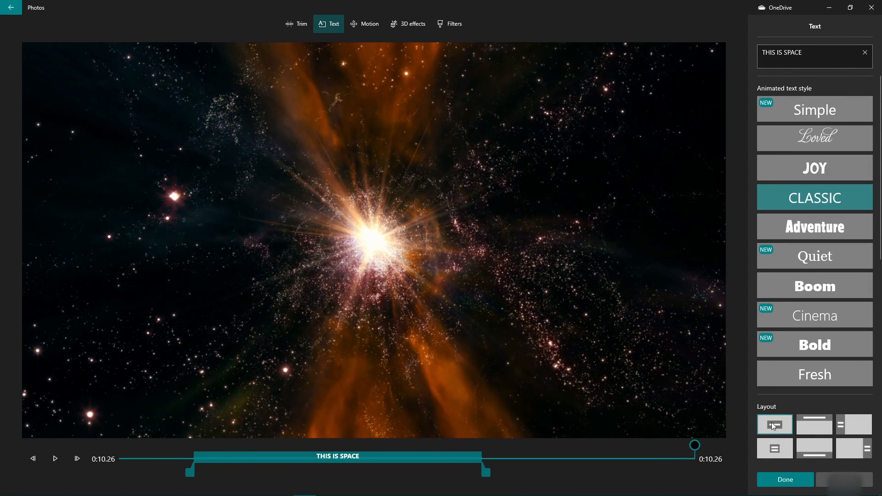
# - Try the centered boxed layout for the Classic title and preview it from the start of the clip
pyautogui.click(773, 449)
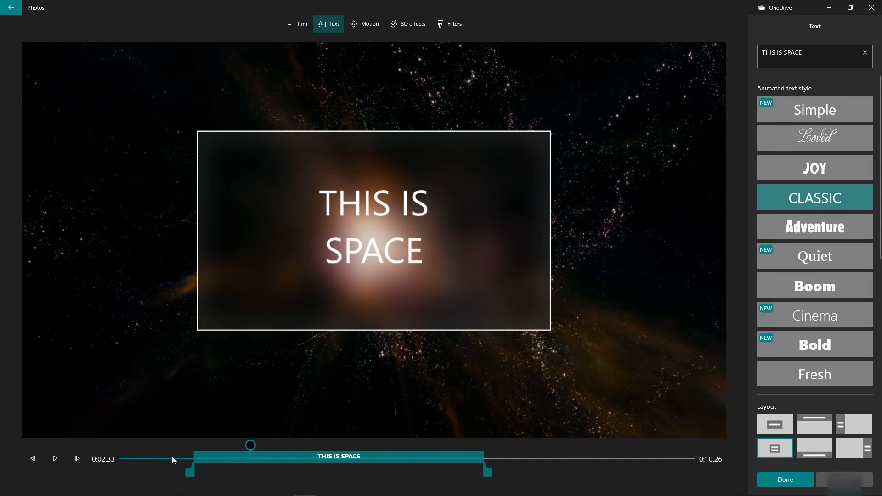
pyautogui.moveTo(248, 449); pyautogui.dragTo(120, 450)
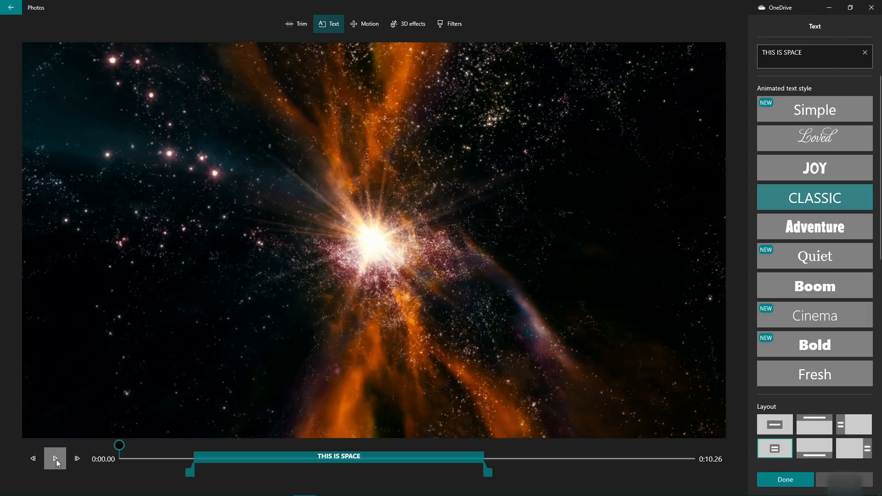
pyautogui.click(56, 459)
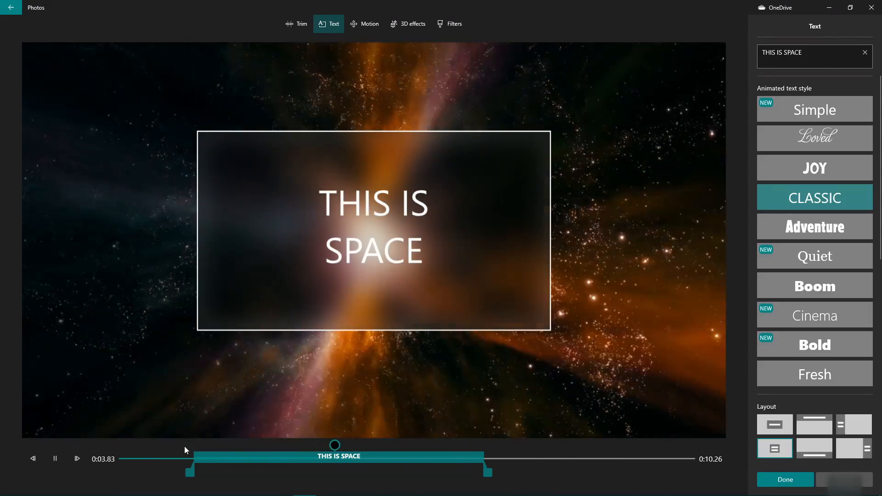
pyautogui.click(55, 459)
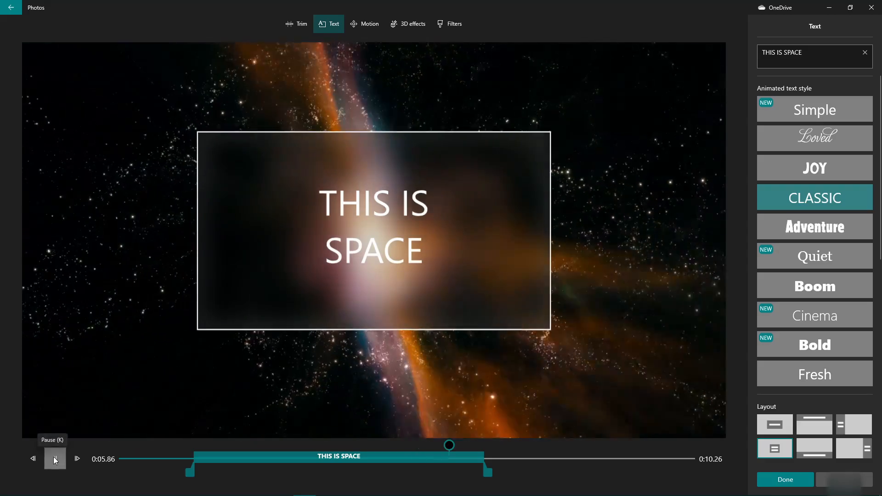
# - Apply the layout that places the Classic title across the top of the frame and preview it from before the text appears
pyautogui.click(822, 432)
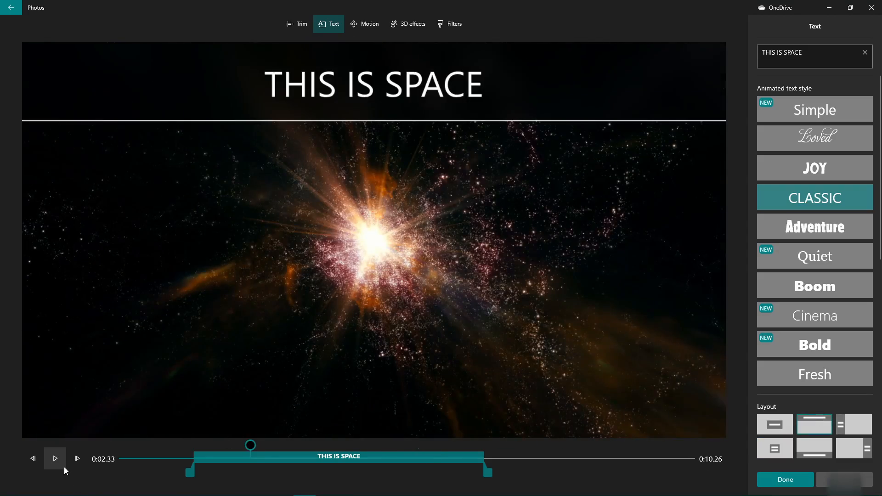
pyautogui.click(56, 458)
pyautogui.click(147, 459)
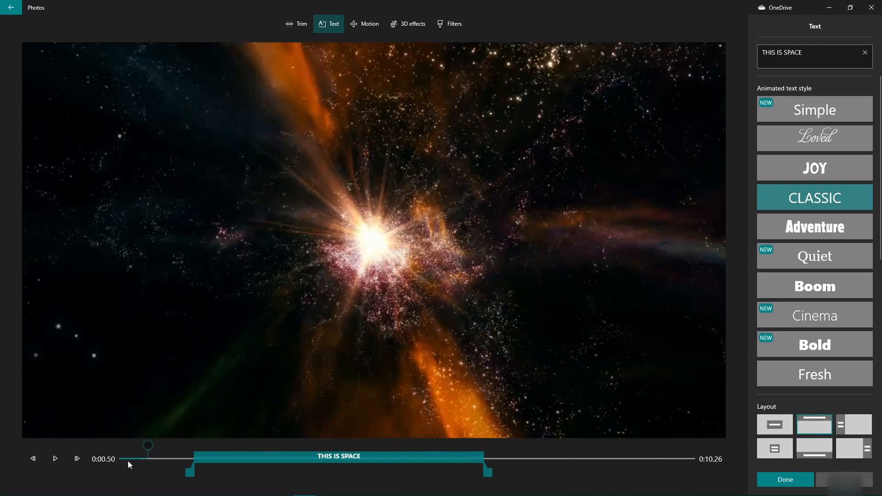
pyautogui.click(55, 459)
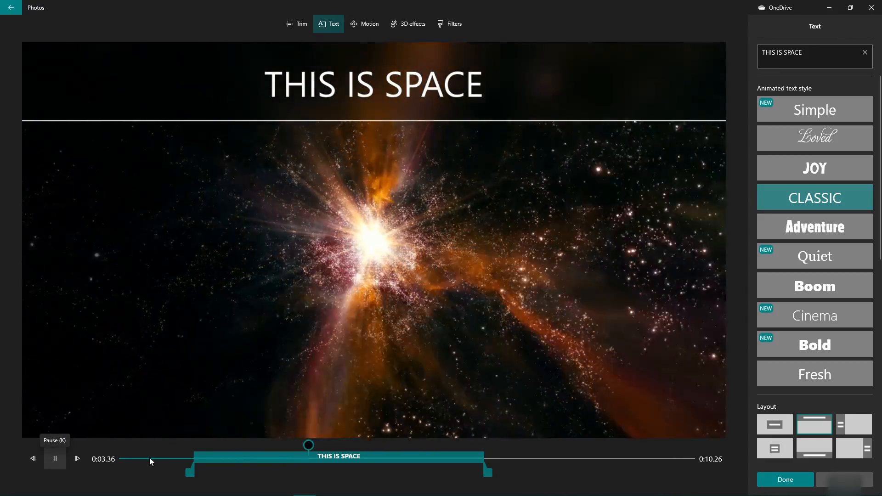
# - Try the layouts that place the Classic title across the bottom and on the left half of the frame, previewing each
pyautogui.click(814, 449)
pyautogui.click(157, 457)
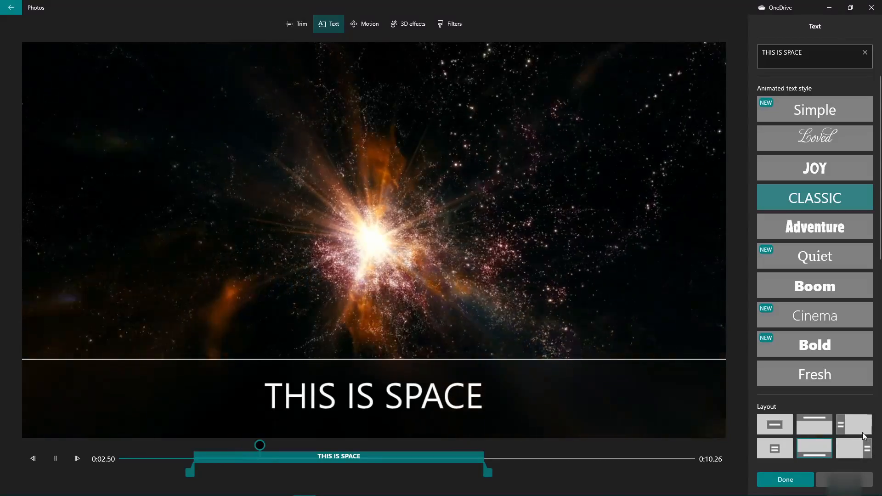
pyautogui.click(860, 429)
pyautogui.click(119, 459)
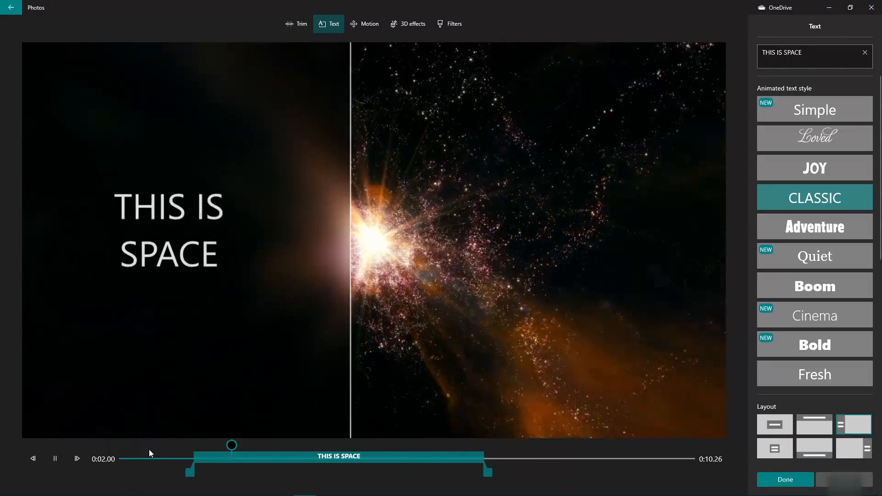
# - Apply the layout that places the Classic title on the right half of the frame, preview it, and pause playback
pyautogui.click(845, 446)
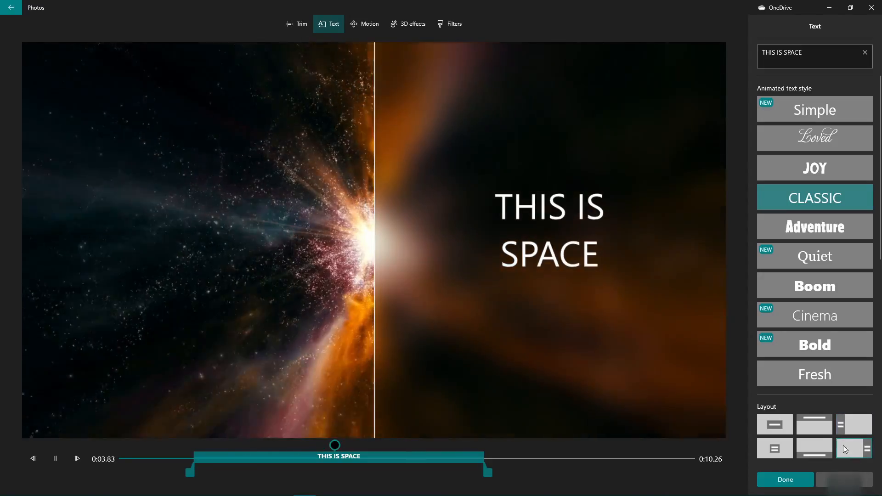
pyautogui.click(141, 459)
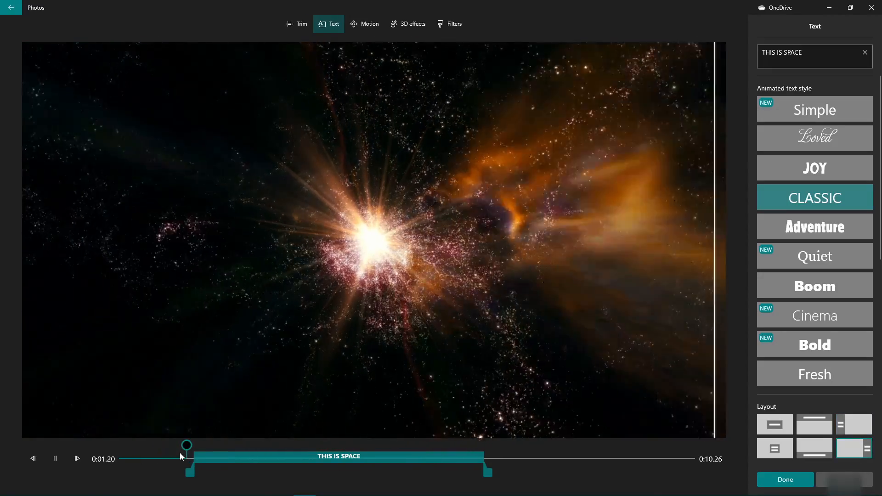
pyautogui.click(54, 458)
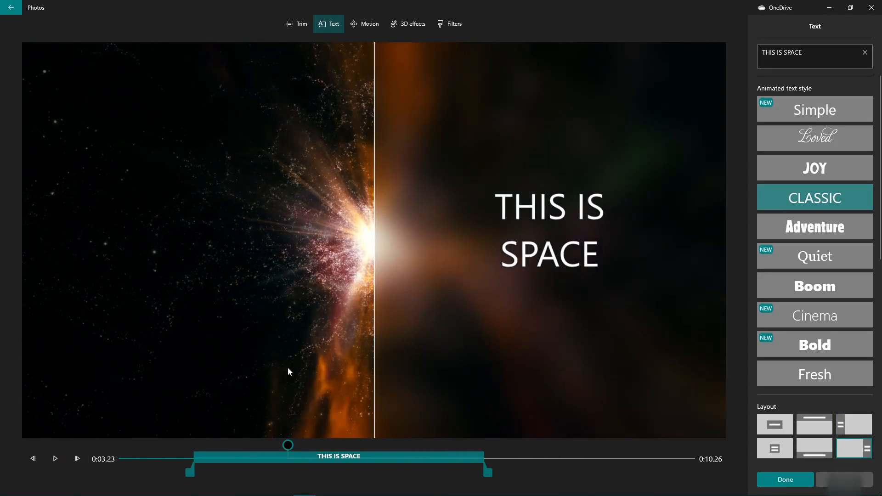
# - Try replacing the title text with "ouhasdopishjdf" and undo the replacement
pyautogui.click(812, 58)
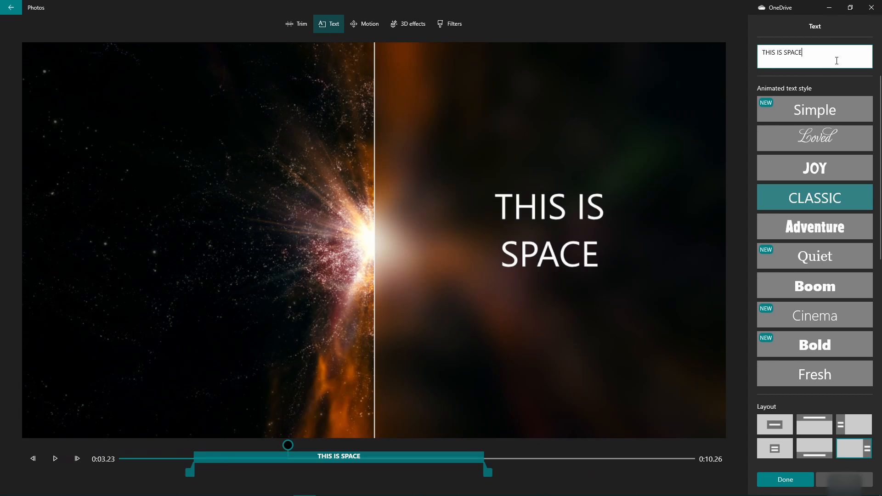
pyautogui.write('askhjdg')
pyautogui.hotkey('ctrl', 'a')
pyautogui.write('ouhasdopishjdf')
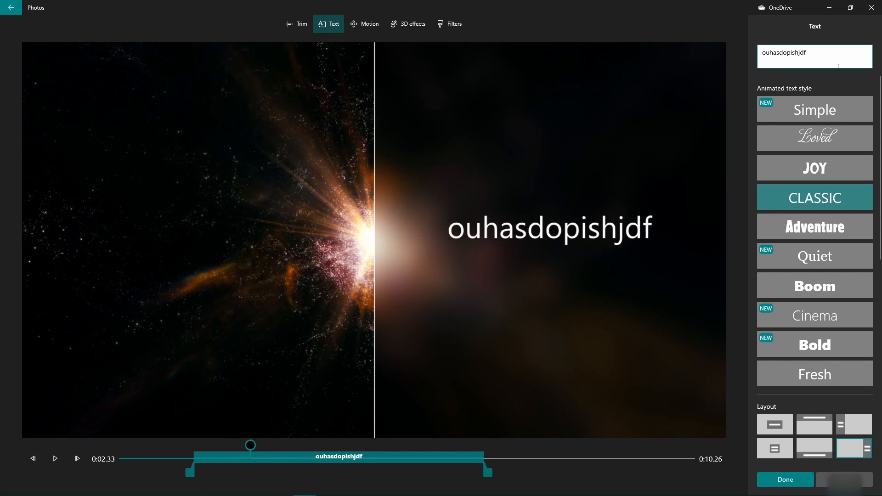
pyautogui.hotkey('ctrl', 'z')
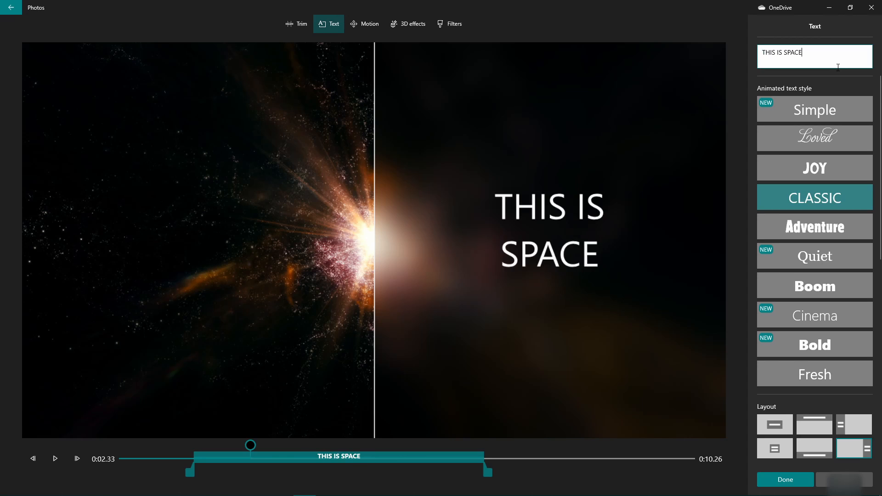
# - Try adding several lines of filler text below THIS IS SPACE, including "sadfasdf", "sdafasdf" and "DASFawsdf"
pyautogui.write('sadfasdf')
pyautogui.press('Return')
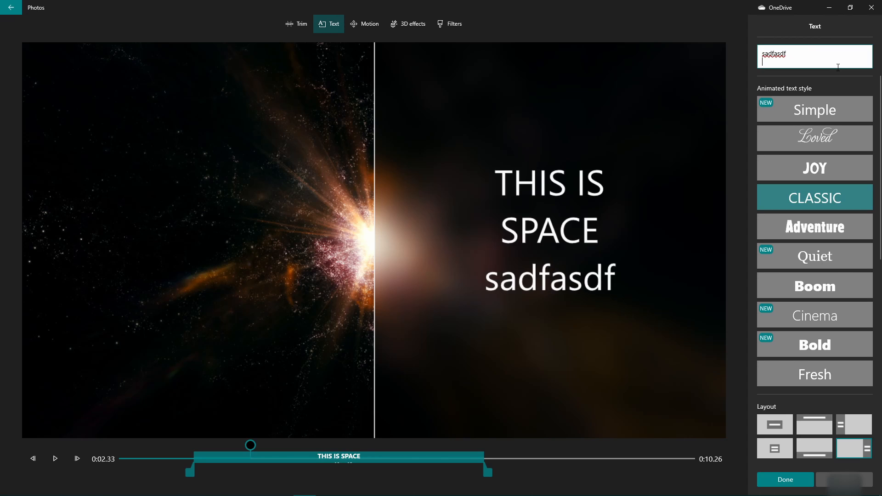
pyautogui.write('sdafasdf')
pyautogui.press('Return')
pyautogui.write('DASFawsdf ')
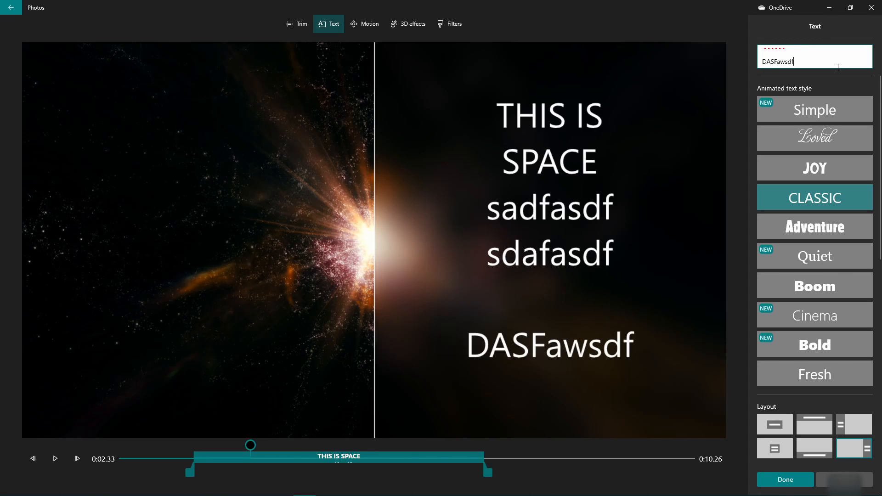
pyautogui.write('ASDFD')
pyautogui.press('Return')
pyautogui.press('Return')
pyautogui.write('as')
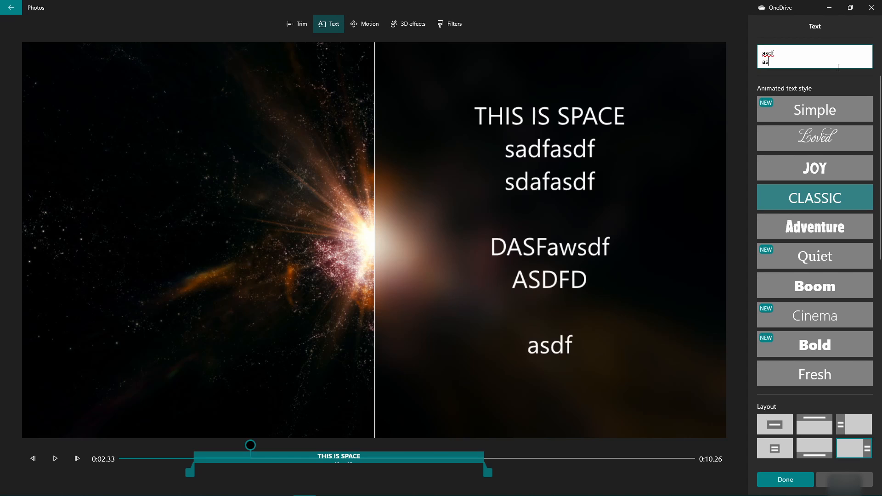
pyautogui.write('df asfdASD')
pyautogui.press('Return')
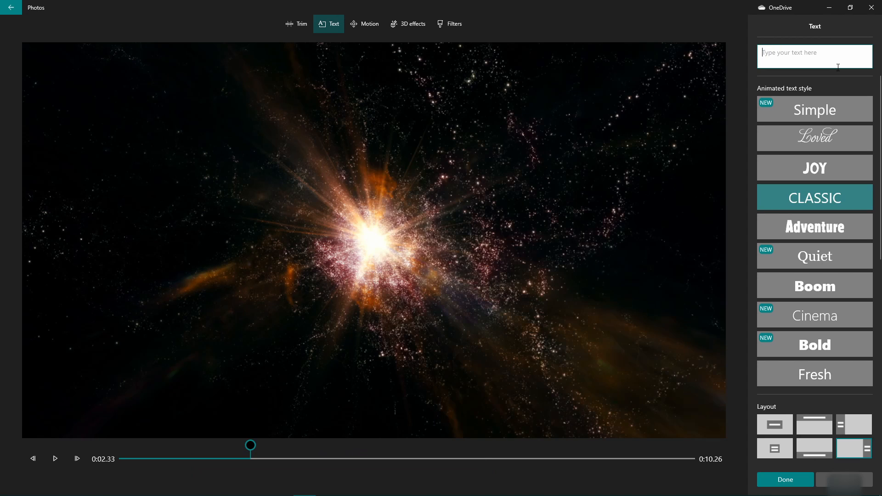
# - Try a title reading "THIS IS SPACE" with "this is also space" below it, spaced out with extra lines
pyautogui.write('is ')
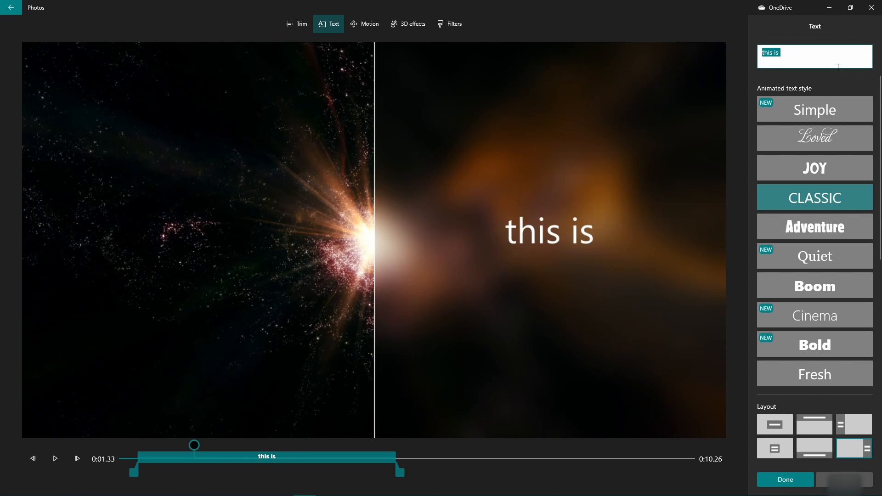
pyautogui.write(' IS SPACE')
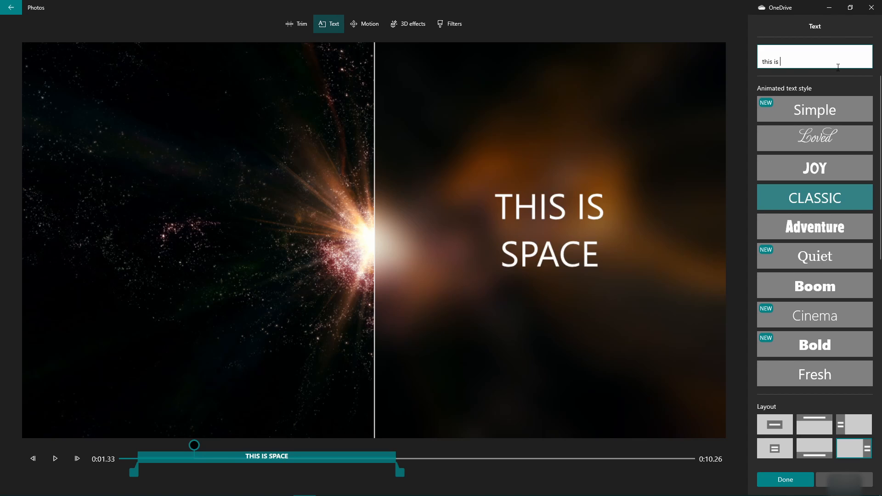
pyautogui.write('also space')
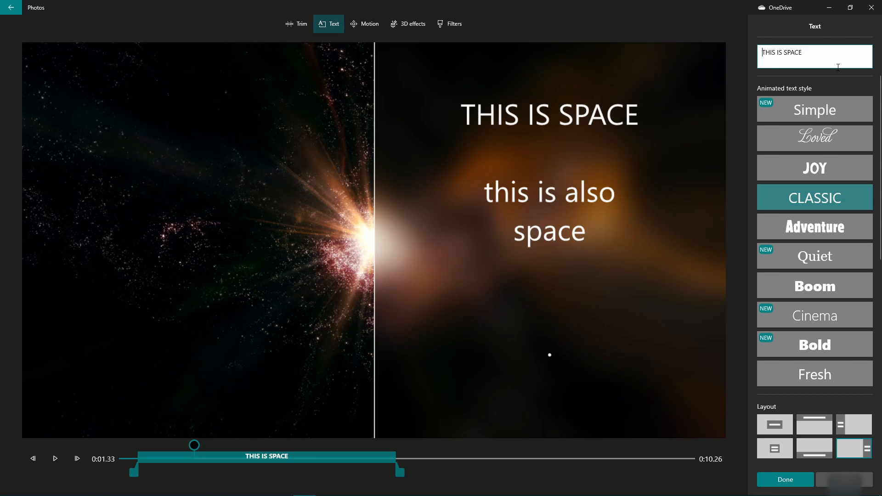
pyautogui.press('Return')
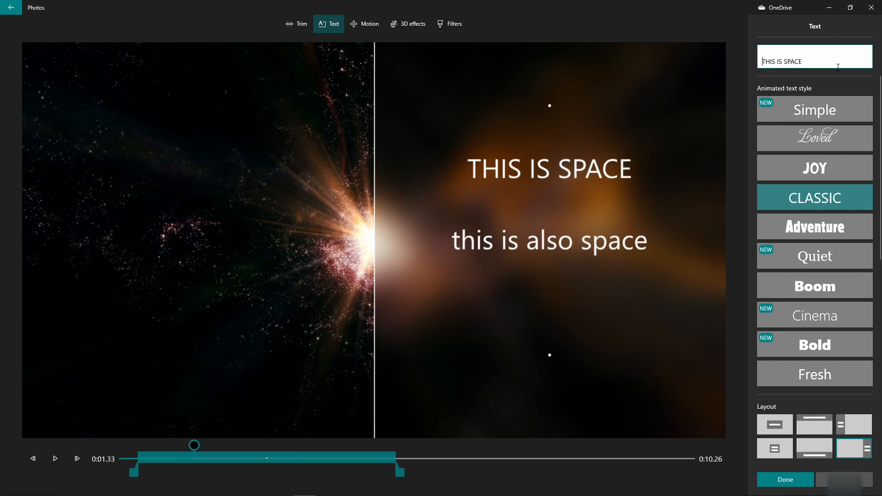
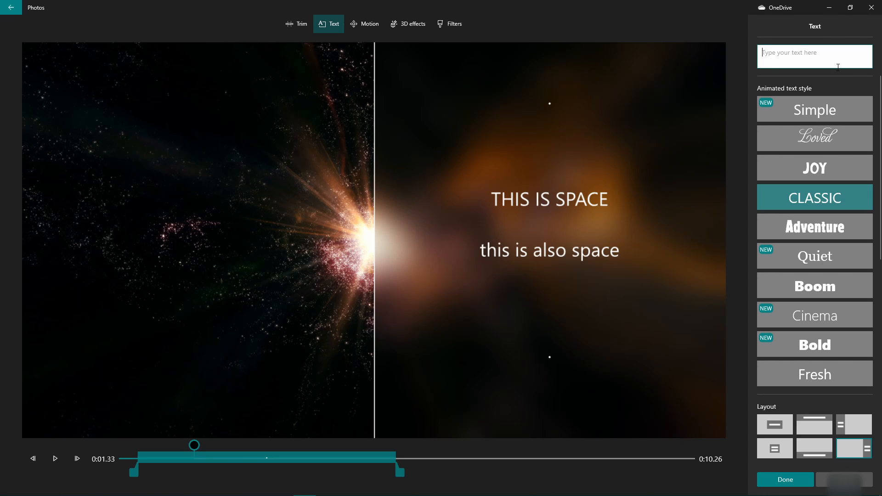
# - Replace the whole title text with the single line "THIS IS SPACE"
pyautogui.write('THIS IS SPCA')
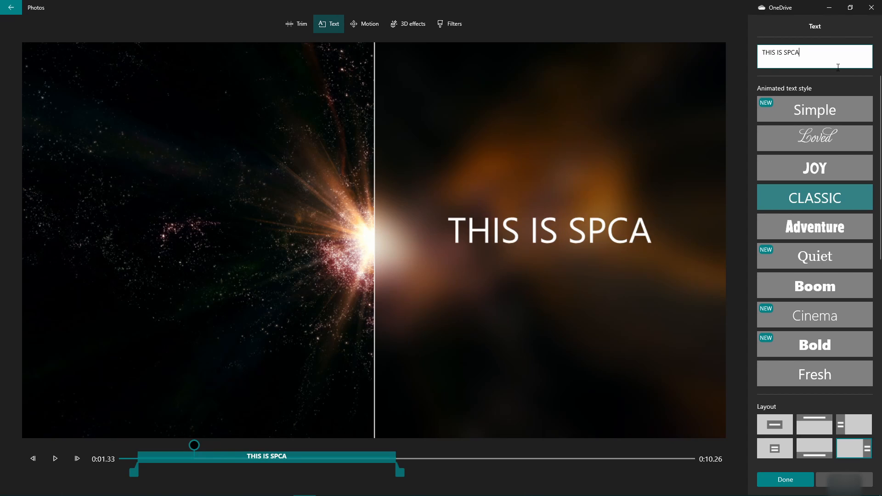
pyautogui.press('BackSpace')
pyautogui.write('CE')
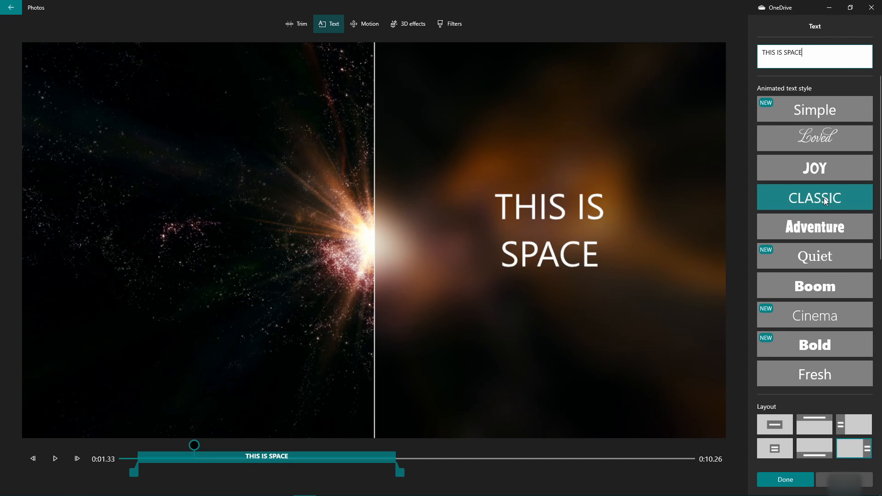
# - Try the Joy animated style for the title and preview it from the start of the clip
pyautogui.click(823, 170)
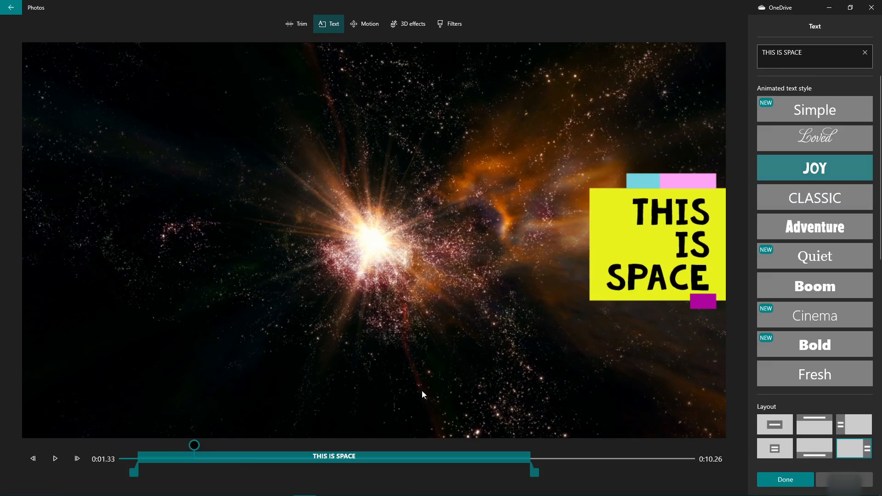
pyautogui.moveTo(201, 448); pyautogui.dragTo(120, 446)
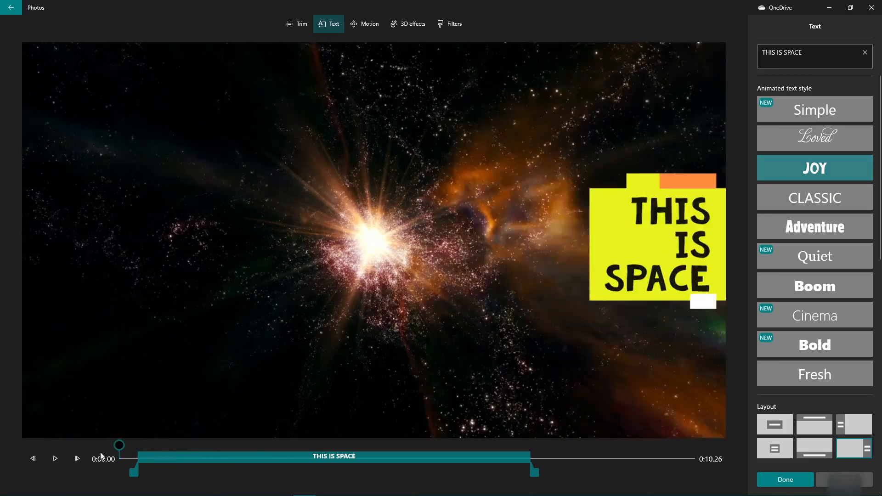
pyautogui.click(62, 458)
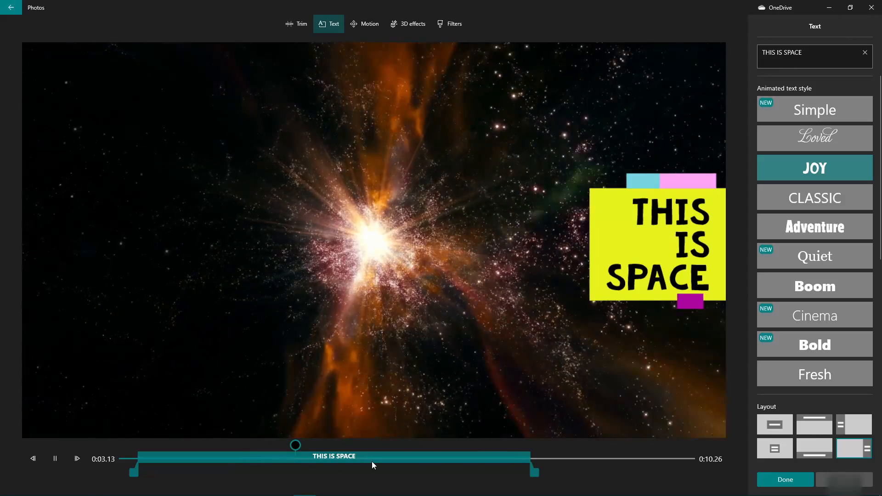
pyautogui.press('space')
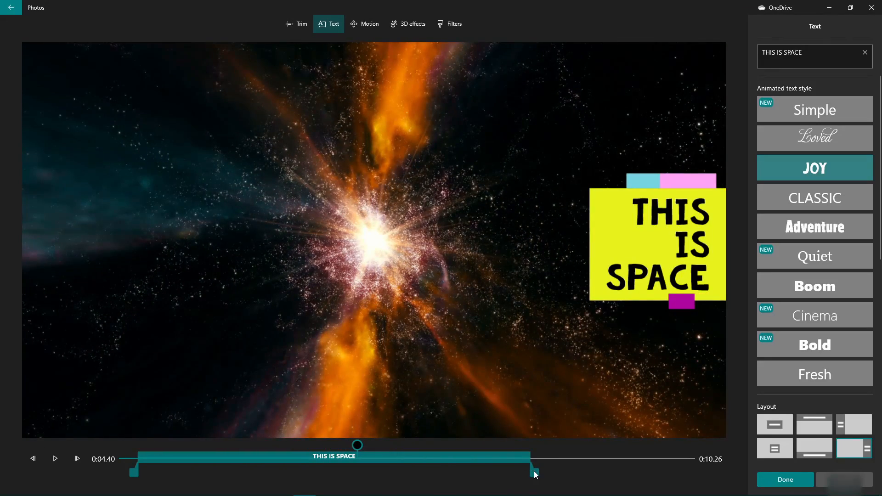
# - Shorten the title to end shortly before the clip's middle, start it slightly later, and preview from the beginning
pyautogui.moveTo(538, 472); pyautogui.dragTo(382, 463)
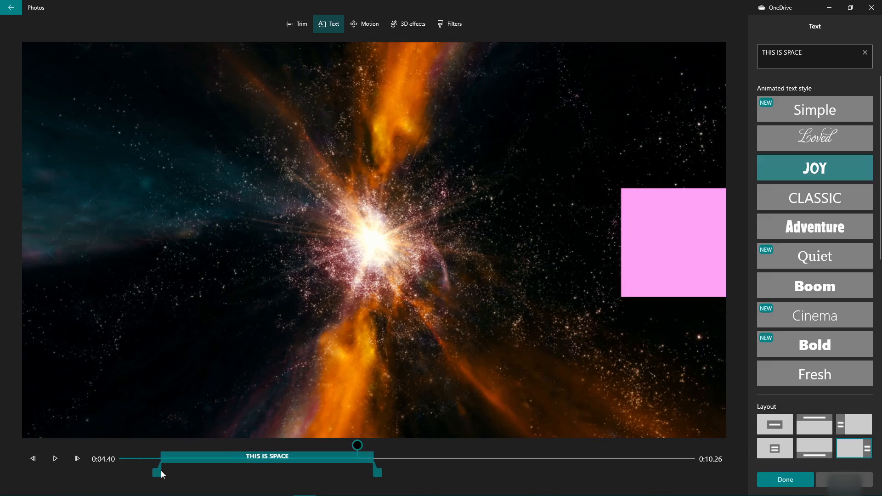
pyautogui.moveTo(161, 471); pyautogui.dragTo(168, 470)
pyautogui.moveTo(353, 448); pyautogui.dragTo(118, 447)
pyautogui.press('space')
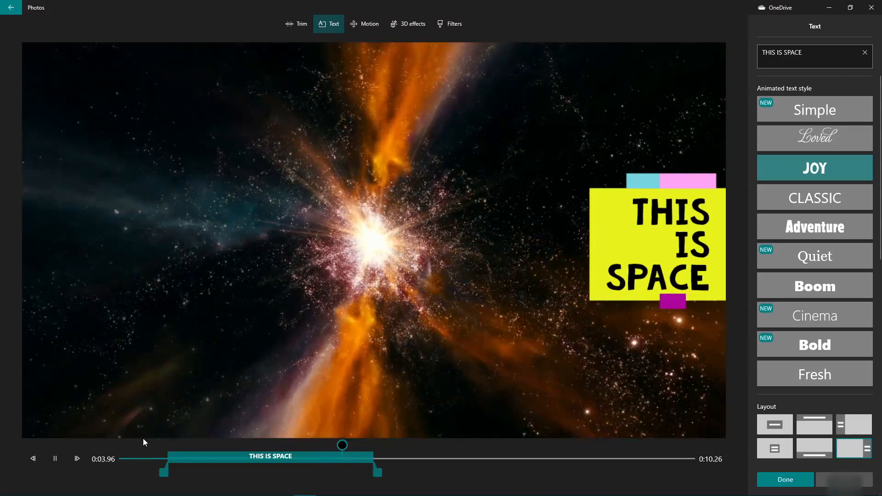
pyautogui.press('space')
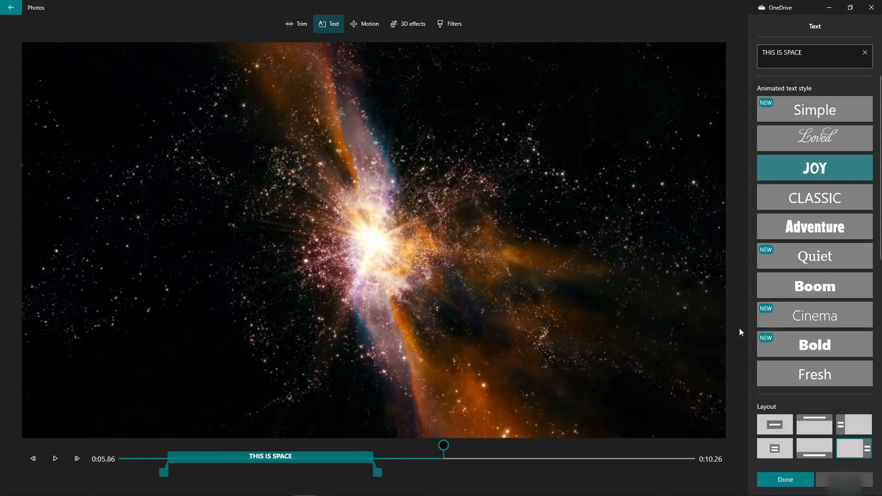
# - Try the Loved and Quiet animated styles for the title, previewing each from before the text appears
pyautogui.click(828, 140)
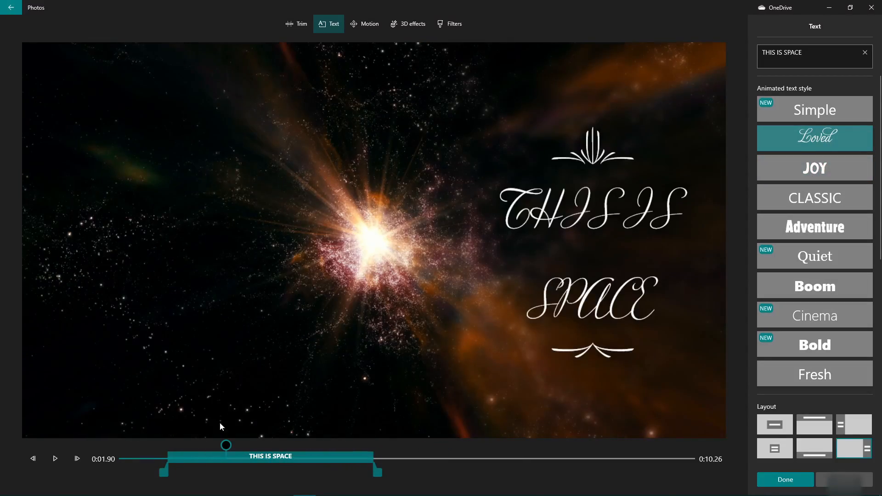
pyautogui.click(120, 457)
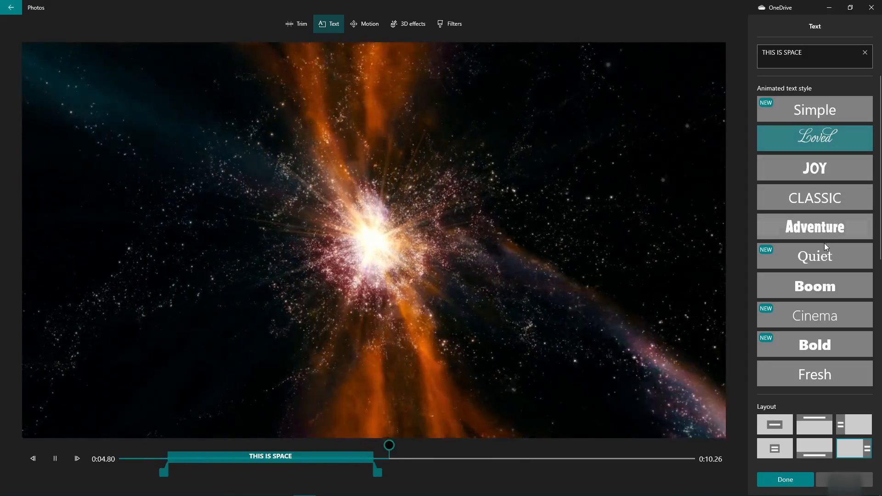
pyautogui.click(822, 255)
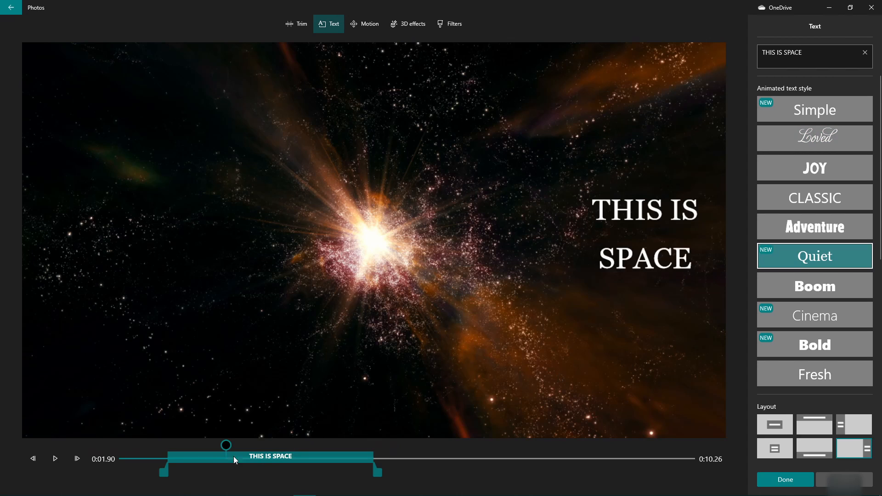
pyautogui.click(157, 459)
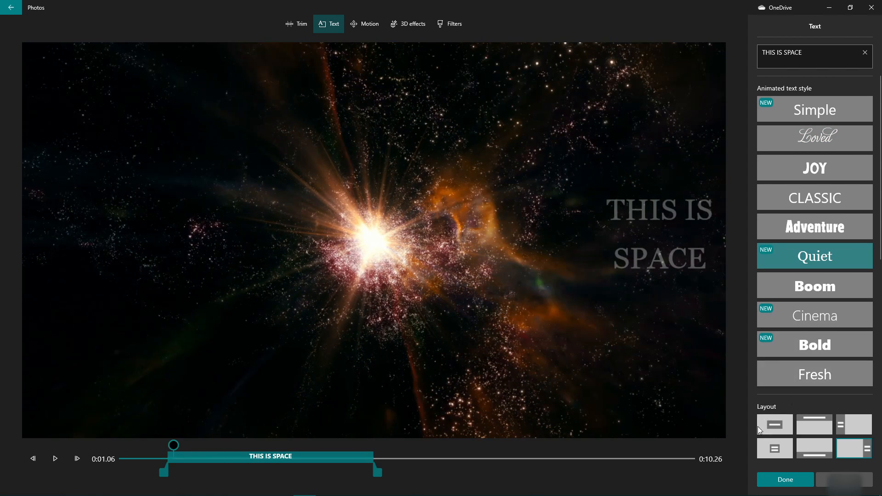
# - Center the title with the large single-title layout, switch it to the Bold style, and preview it from the clip's start
pyautogui.click(775, 427)
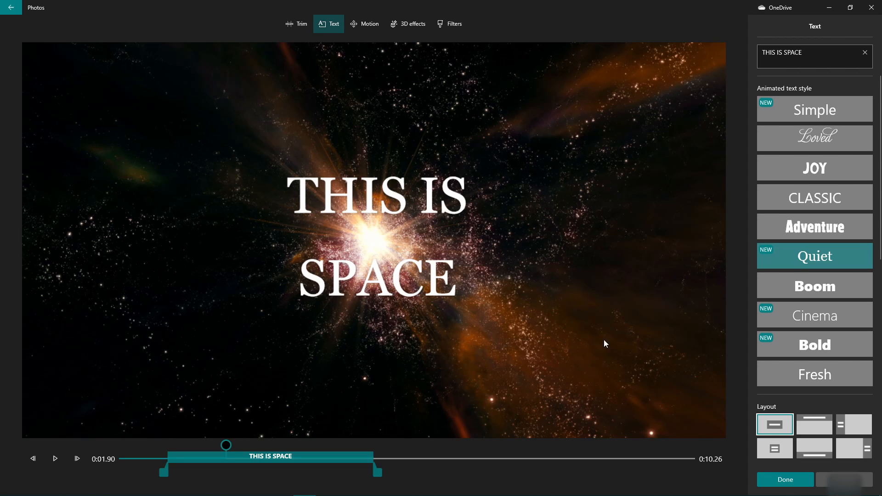
pyautogui.click(828, 347)
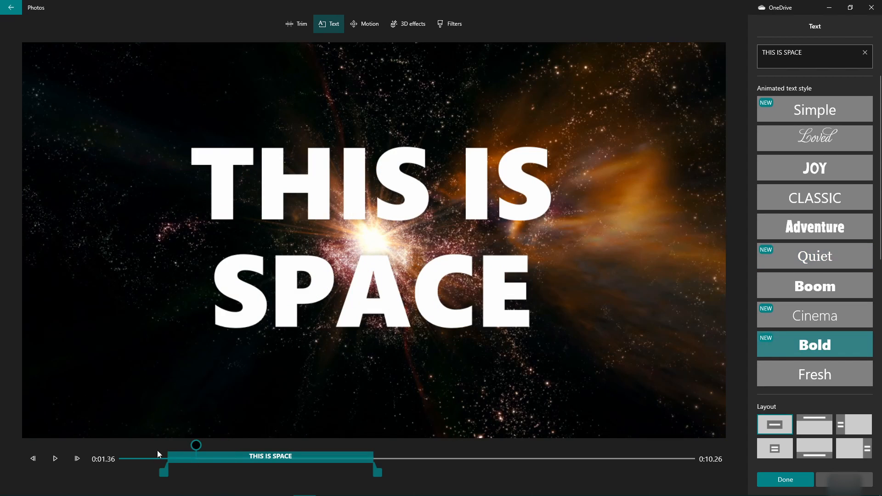
pyautogui.moveTo(97, 461); pyautogui.dragTo(81, 456)
pyautogui.click(56, 458)
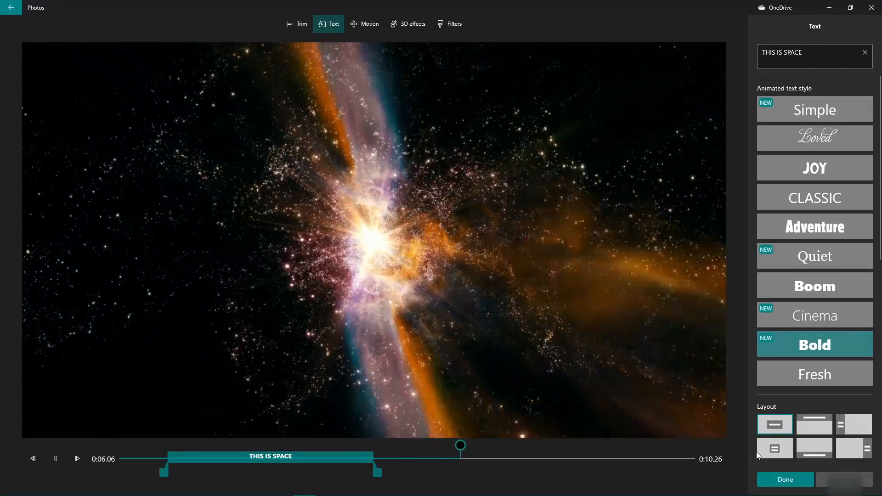
# - Apply the Title 2 layout to the Bold title and preview it from before the text appears
pyautogui.click(773, 448)
pyautogui.click(135, 453)
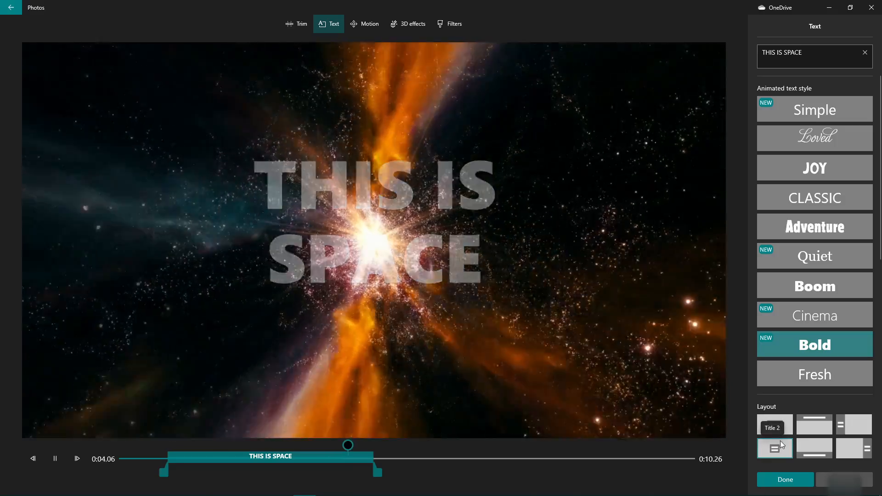
pyautogui.scroll(-3, 842, 359)
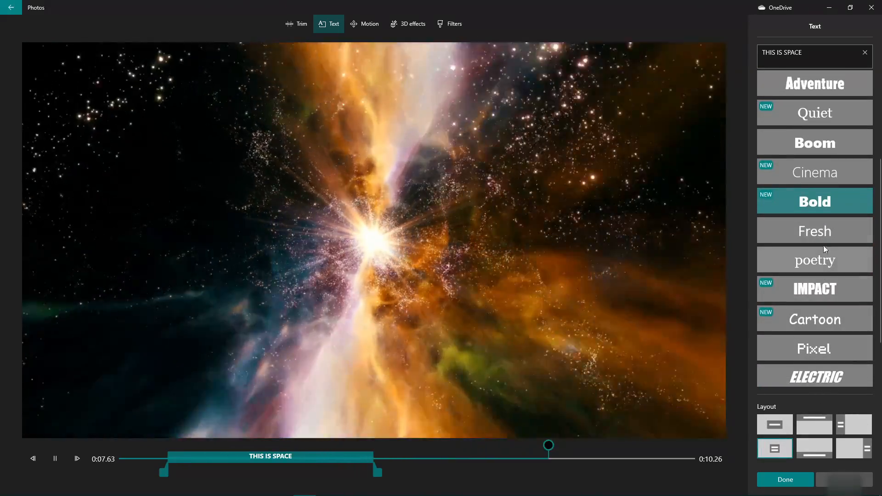
# - Try the Fresh style for the title with the Top layout, previewing it from before the text appears
pyautogui.click(826, 237)
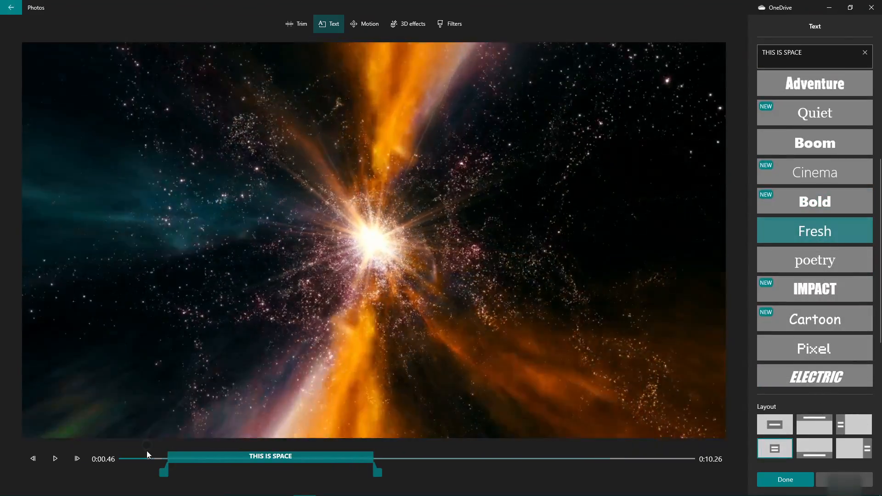
pyautogui.click(147, 453)
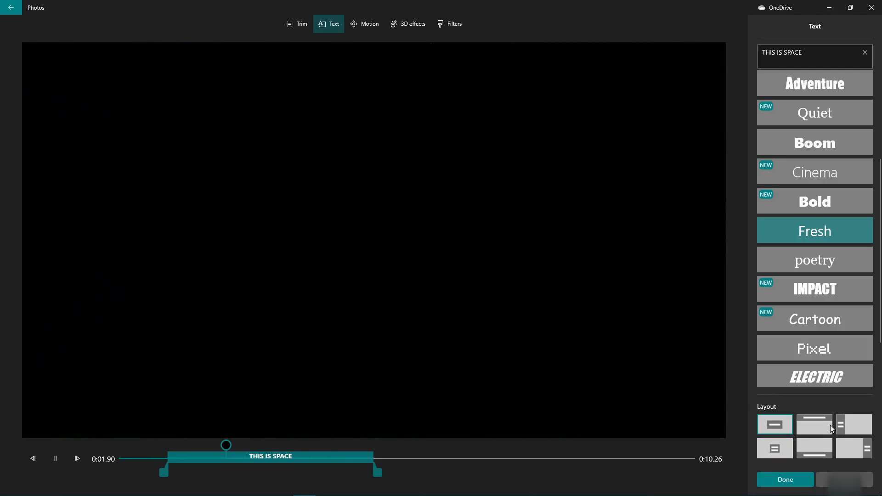
pyautogui.click(830, 425)
pyautogui.click(152, 456)
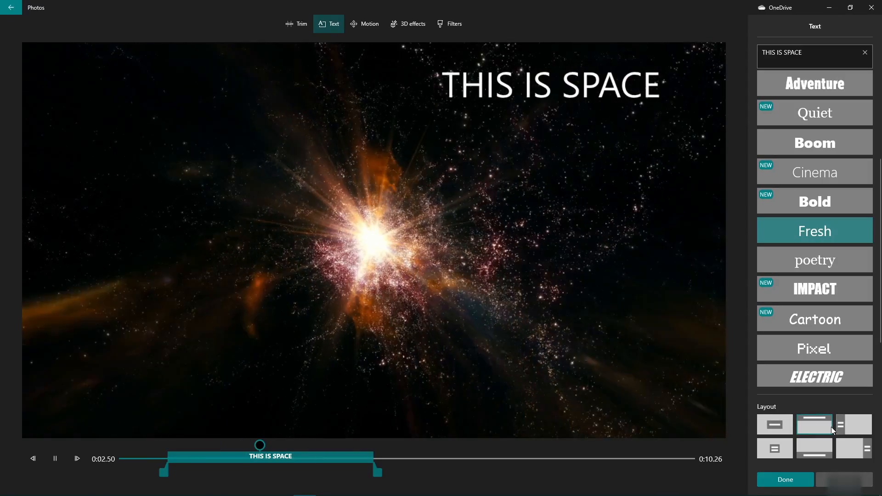
# - Try the Bottom and Left layouts for the Fresh title, previewing from before the text appears
pyautogui.click(815, 447)
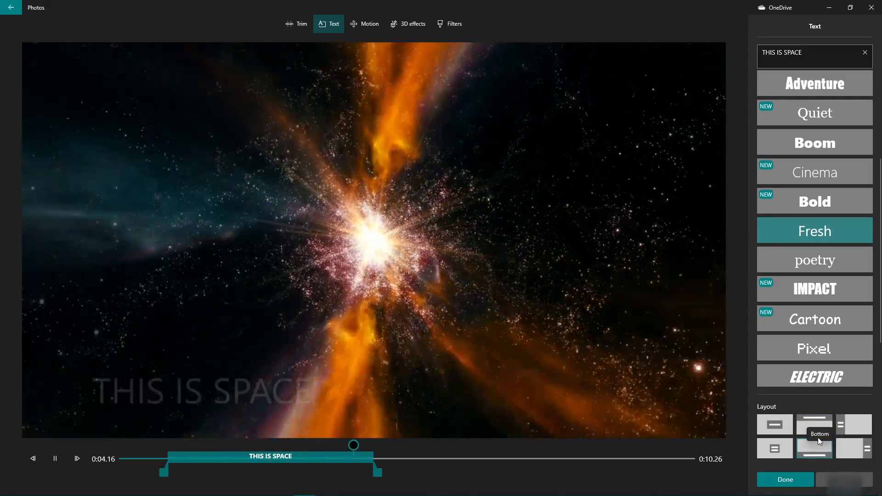
pyautogui.click(848, 429)
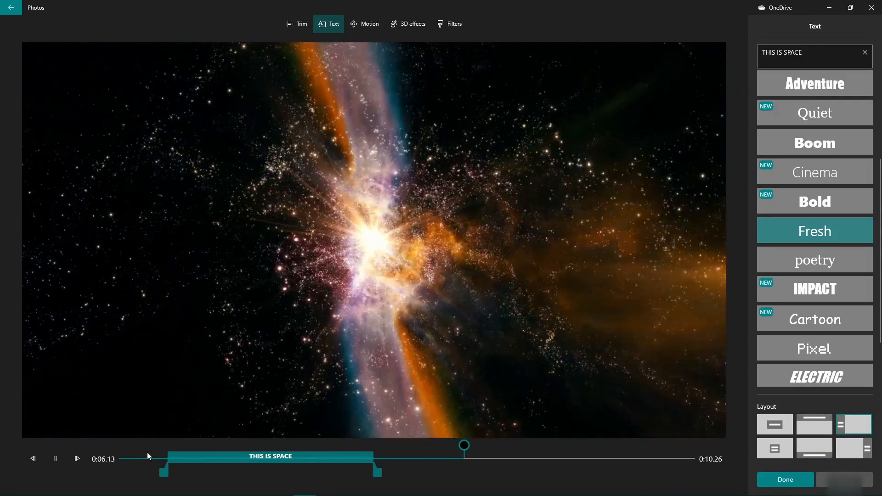
pyautogui.click(152, 458)
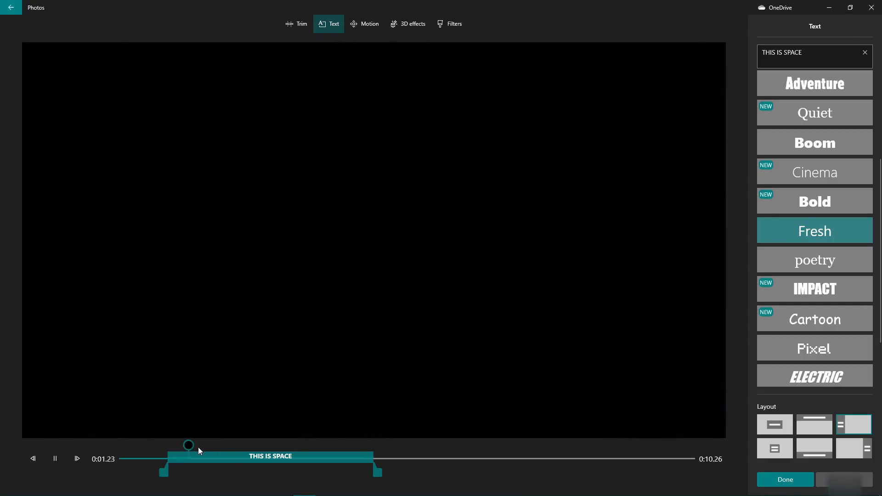
pyautogui.click(151, 459)
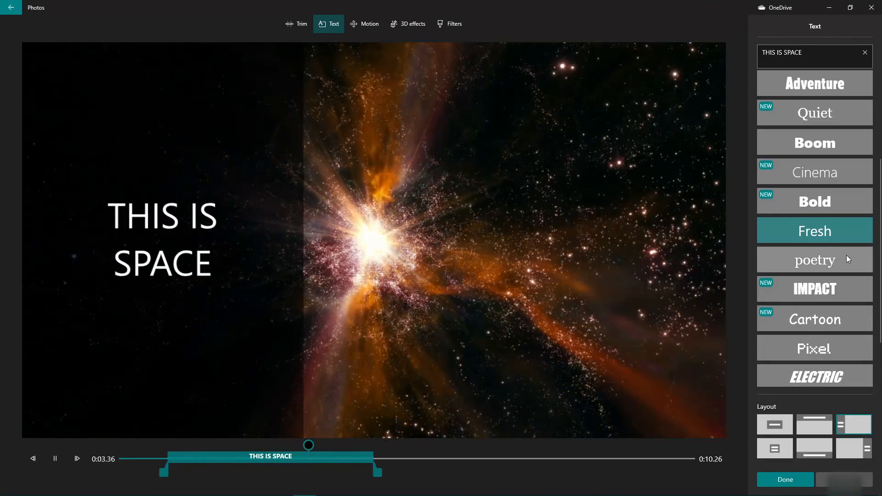
# - Try the Poetry, Cartoon and Pixel styles for the title, previewing Pixel from near the clip's start
pyautogui.click(847, 257)
pyautogui.click(831, 320)
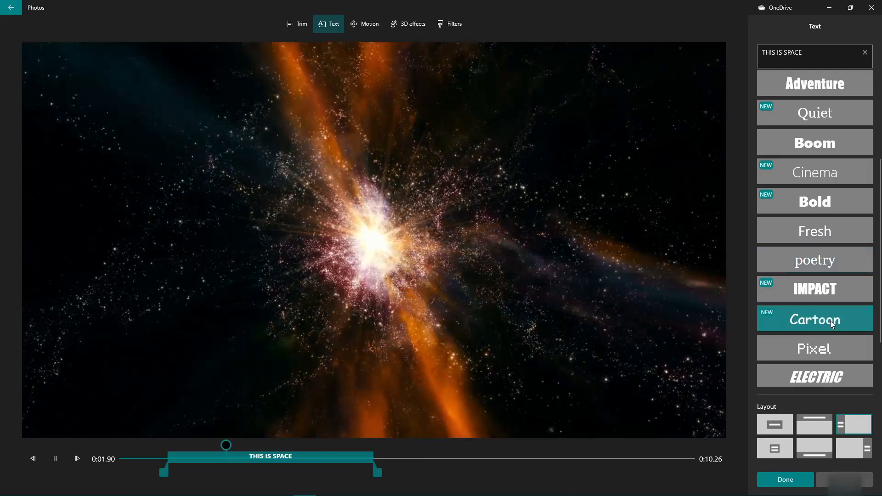
pyautogui.click(781, 348)
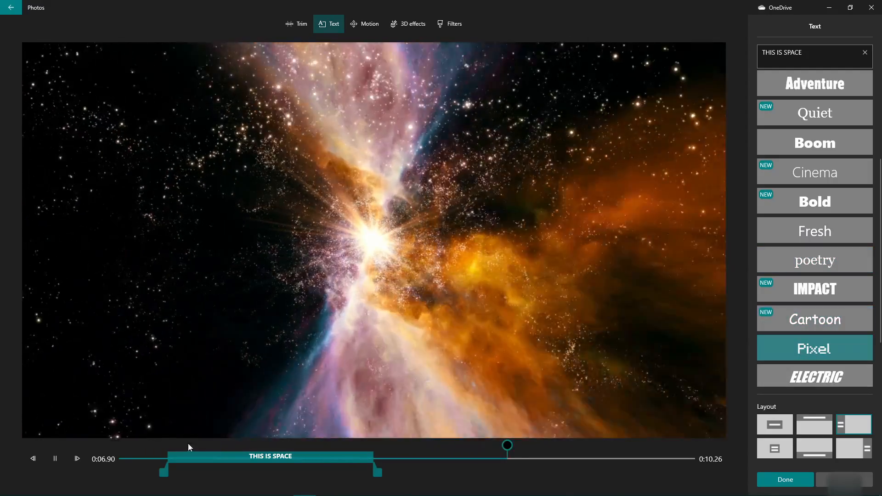
pyautogui.click(131, 459)
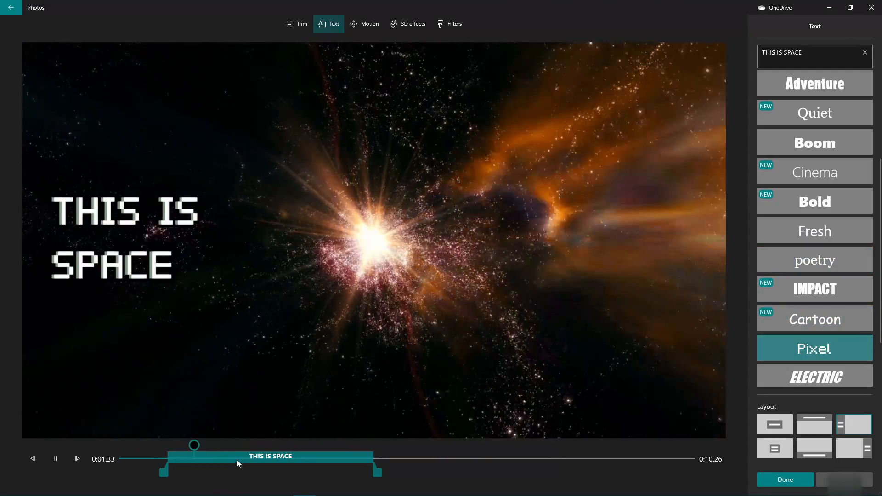
# - Switch the title to the Fine Print style, preview it, and try the Top layout
pyautogui.scroll(-2, 842, 322)
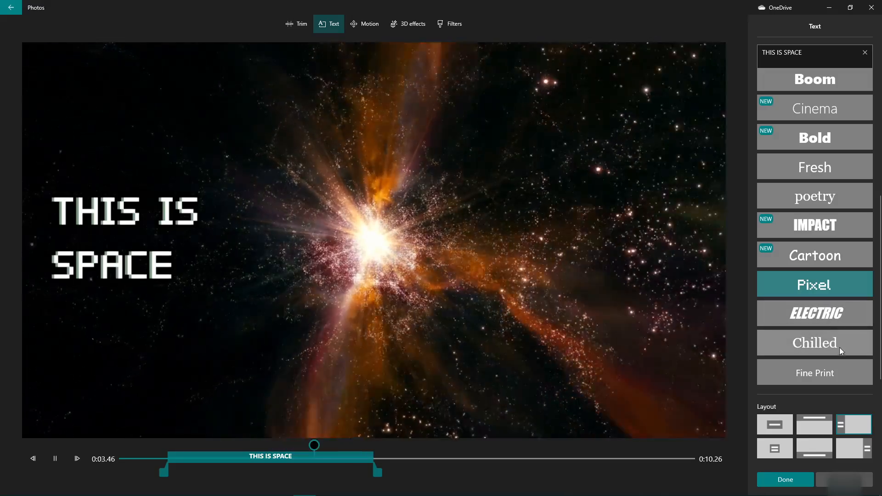
pyautogui.click(818, 377)
pyautogui.click(145, 459)
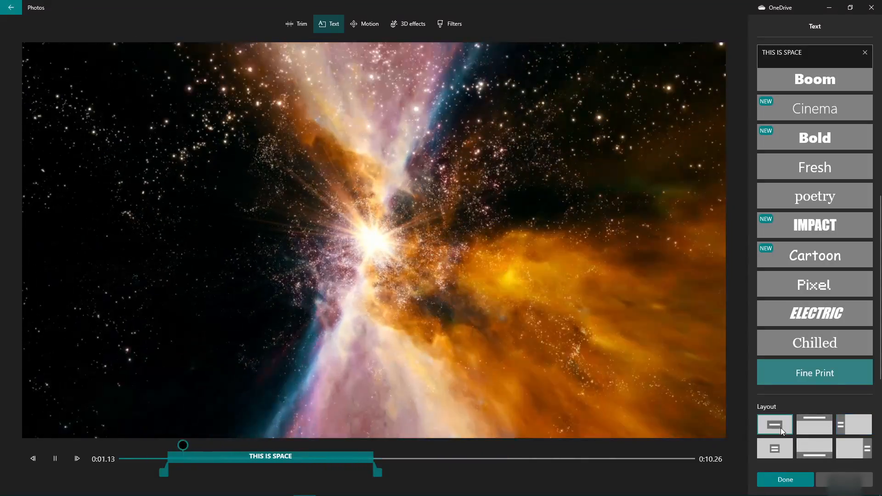
pyautogui.click(822, 424)
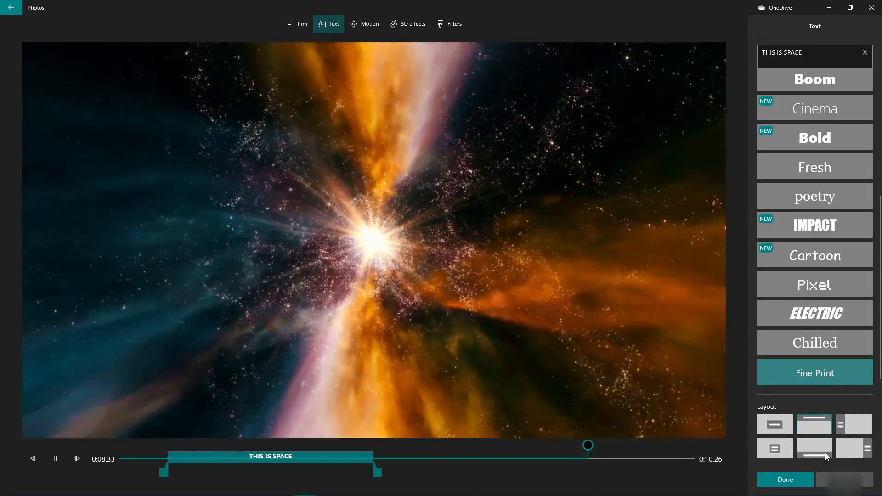
# - Apply the Bottom layout to the Fine Print title, preview it, and extend its duration to the clip's end
pyautogui.click(825, 453)
pyautogui.click(164, 461)
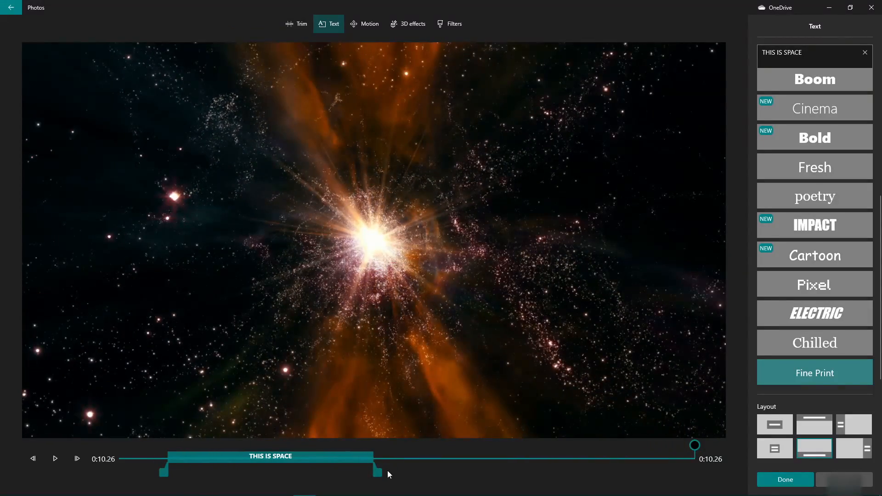
pyautogui.moveTo(381, 472); pyautogui.dragTo(650, 466)
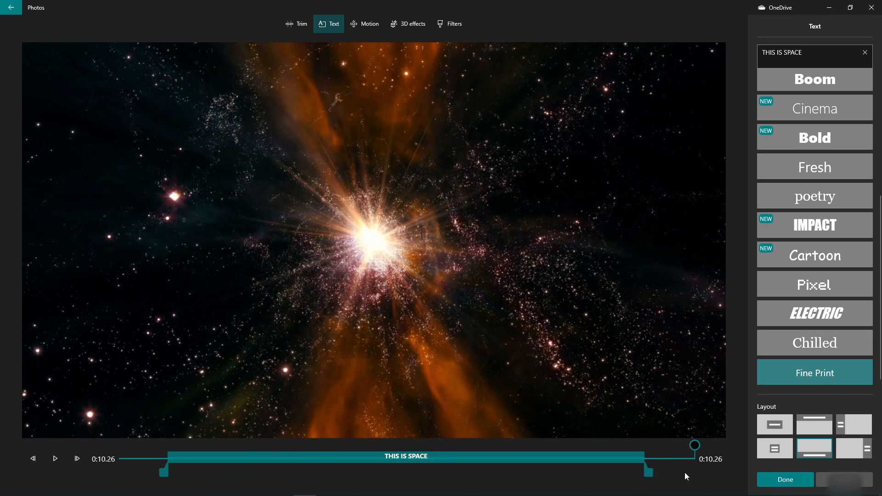
pyautogui.moveTo(685, 473); pyautogui.dragTo(727, 466)
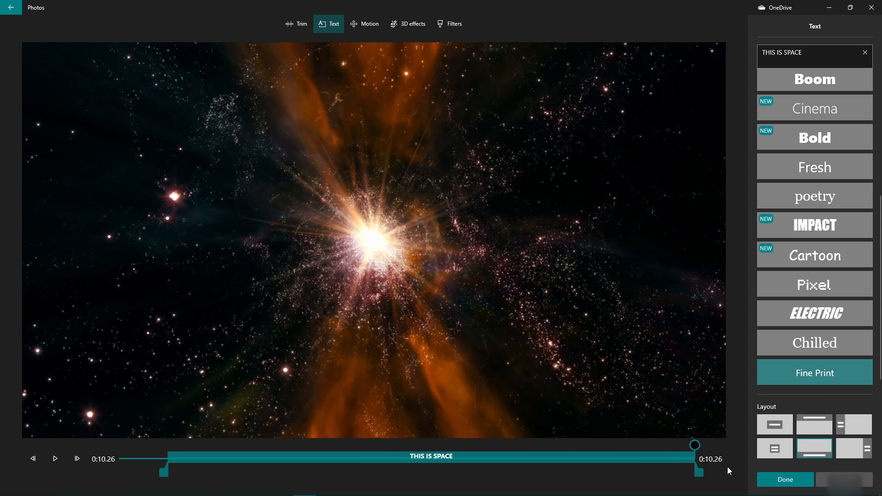
# - Replace the title text with "This is a subtitle of someone speaking but they didn't finish before -"
pyautogui.click(818, 48)
pyautogui.write('THI')
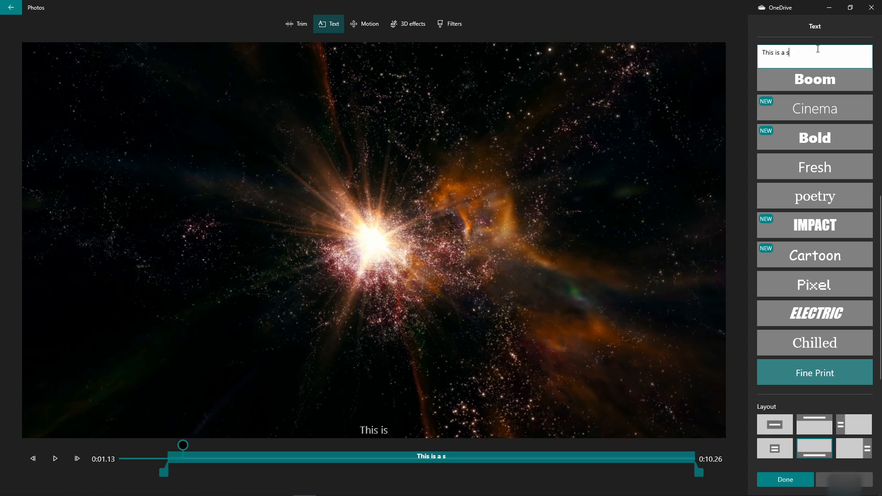
pyautogui.write('s is a subtitle of s')
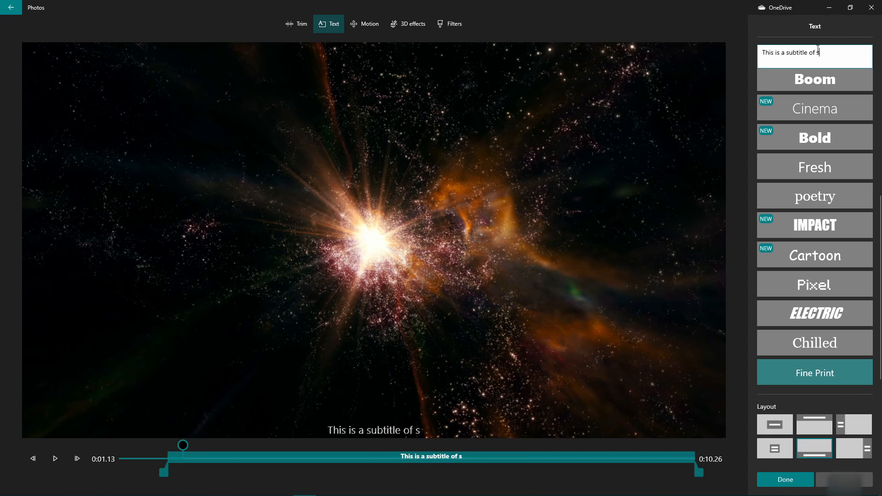
pyautogui.write('omeone spooea')
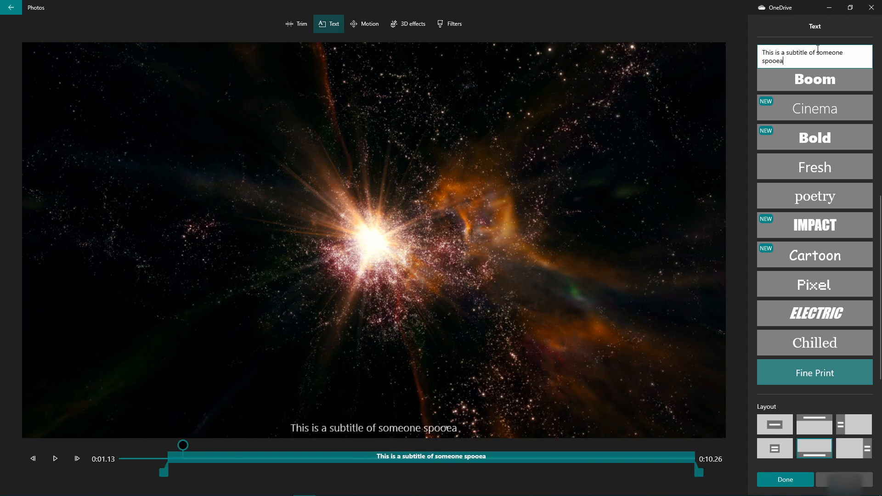
pyautogui.press('BackSpace')
pyautogui.press('BackSpace')
pyautogui.press('BackSpace')
pyautogui.press('BackSpace')
pyautogui.write('eak')
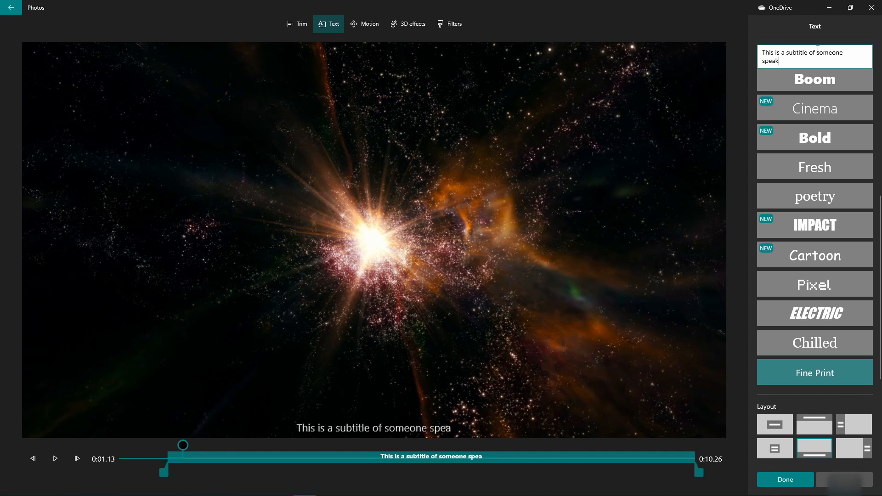
pyautogui.write('ing but they ')
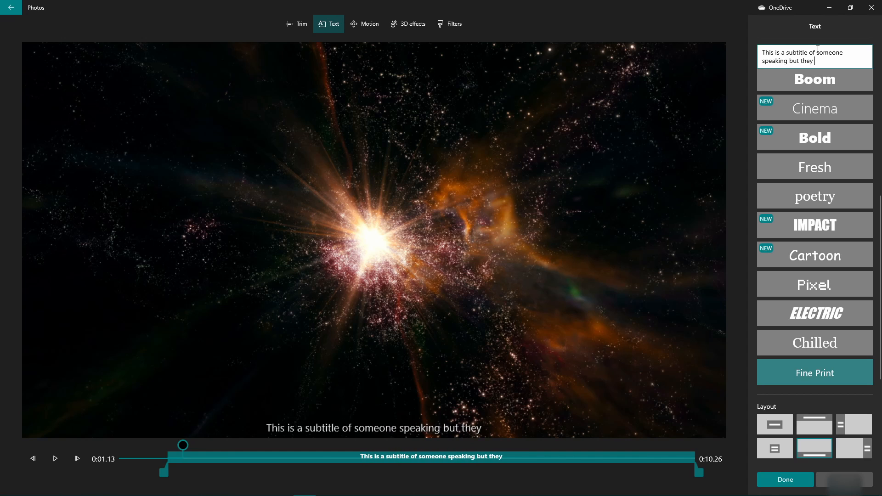
pyautogui.write("didn't fini")
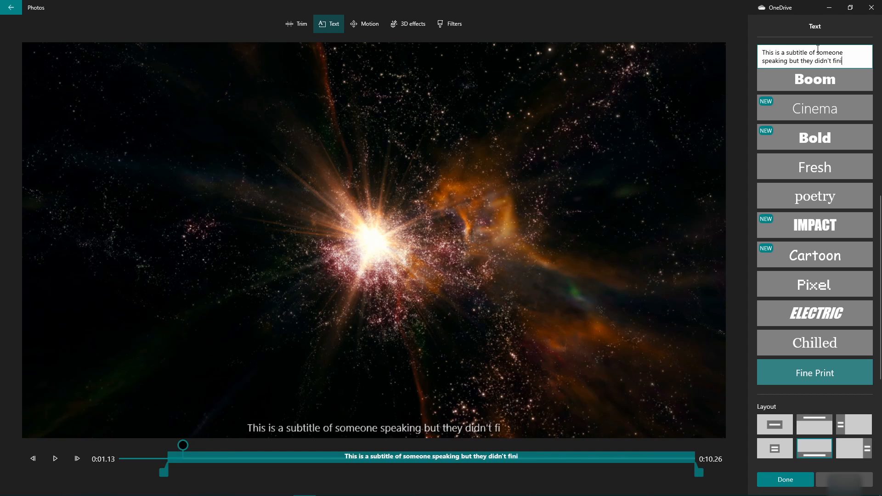
pyautogui.write('sh bnnefore')
pyautogui.press('BackSpace')
pyautogui.press('BackSpace')
pyautogui.press('BackSpace')
pyautogui.press('BackSpace')
pyautogui.press('BackSpace')
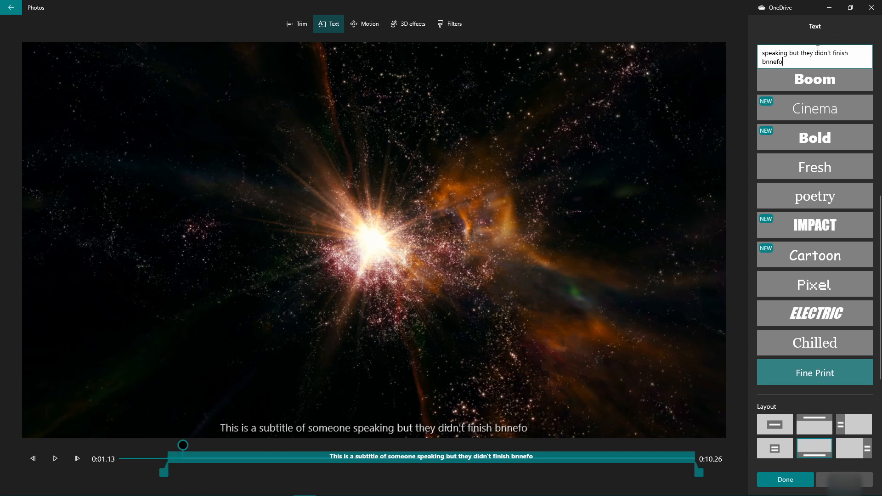
pyautogui.press('BackSpace')
pyautogui.press('BackSpace')
pyautogui.write('efore -')
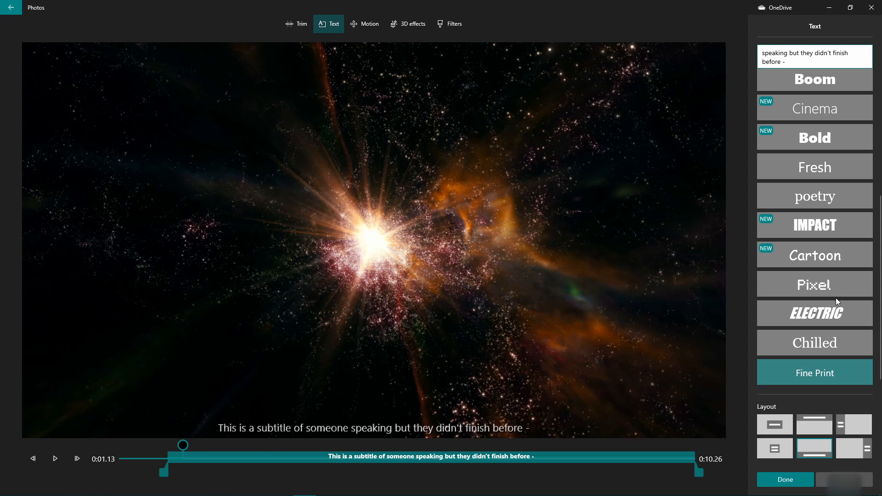
# - Try the Fresh and Cinema styles on the subtitle, look through the other styles, and restore Fine Print
pyautogui.click(830, 170)
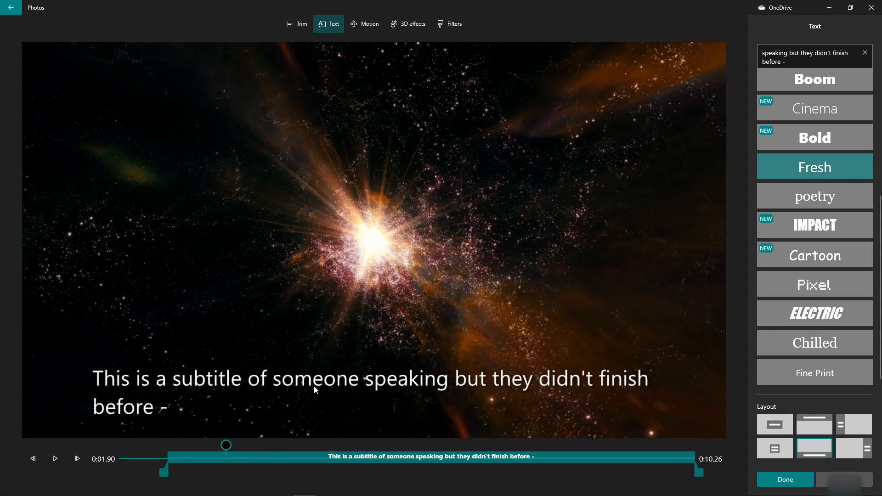
pyautogui.click(834, 108)
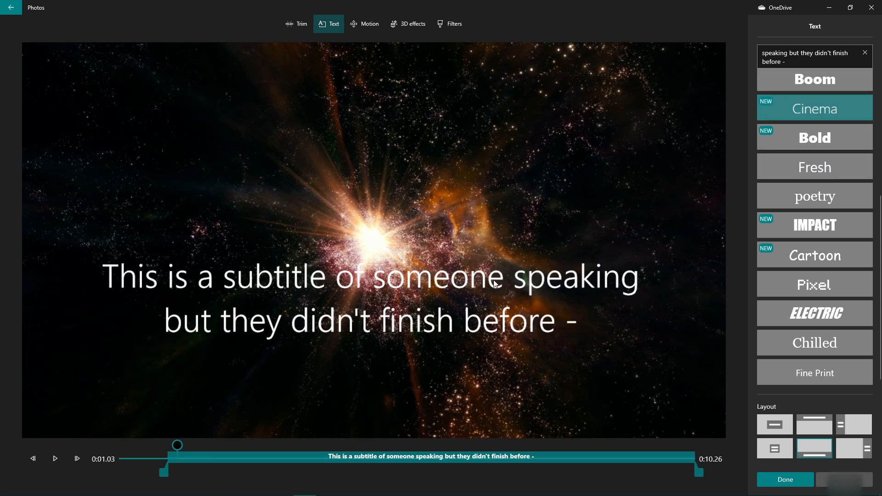
pyautogui.scroll(5, 820, 109)
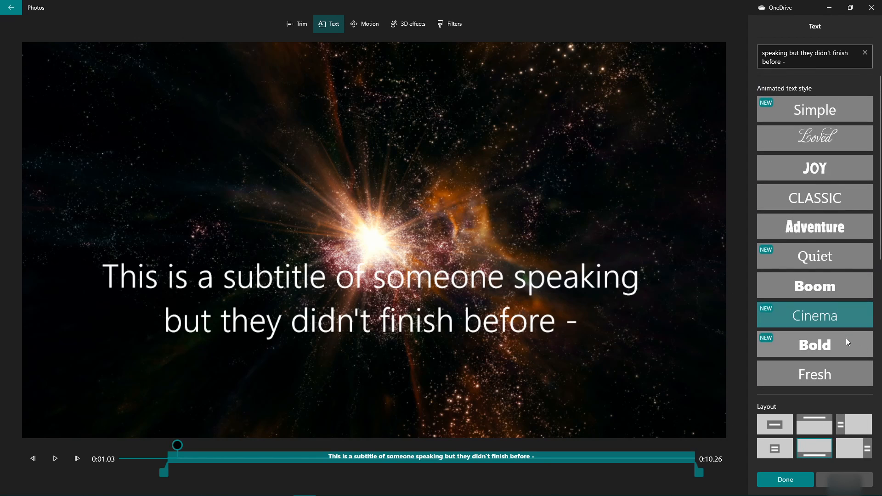
pyautogui.scroll(-5, 829, 287)
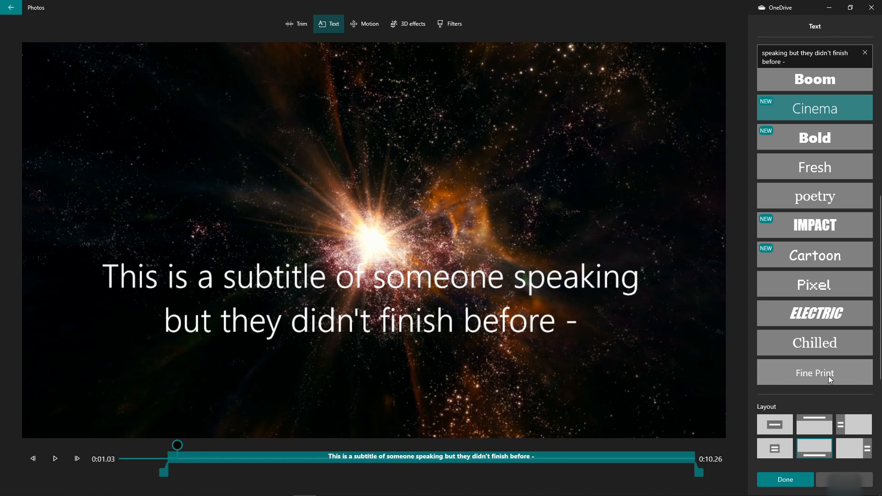
pyautogui.click(831, 376)
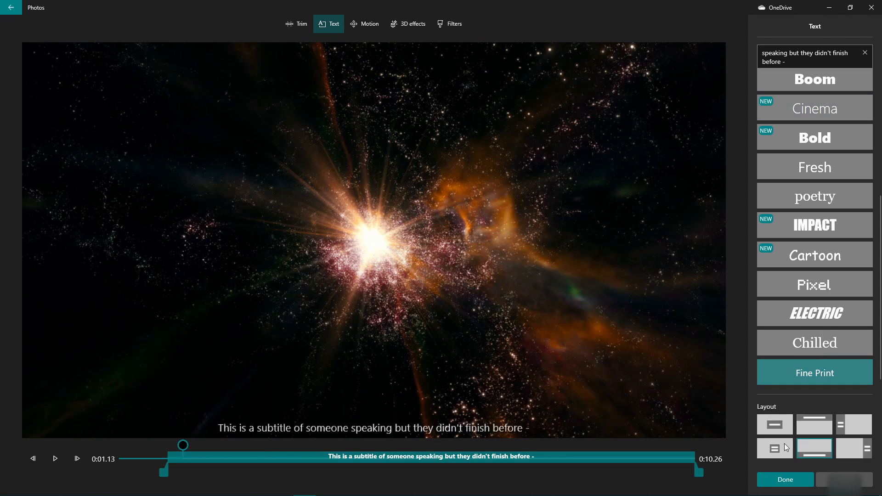
# - Save the starburst clip's subtitle and choose the Fine Print style for new text on the 0.6-second tree clip
pyautogui.click(793, 475)
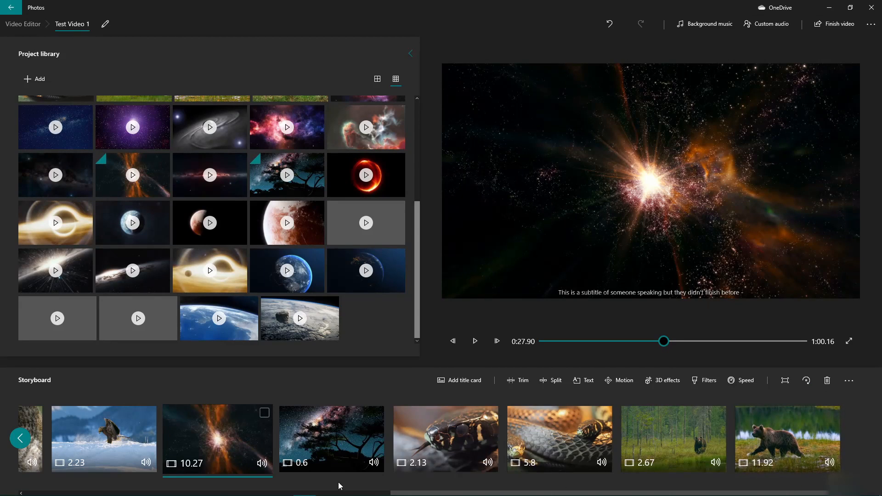
pyautogui.click(331, 434)
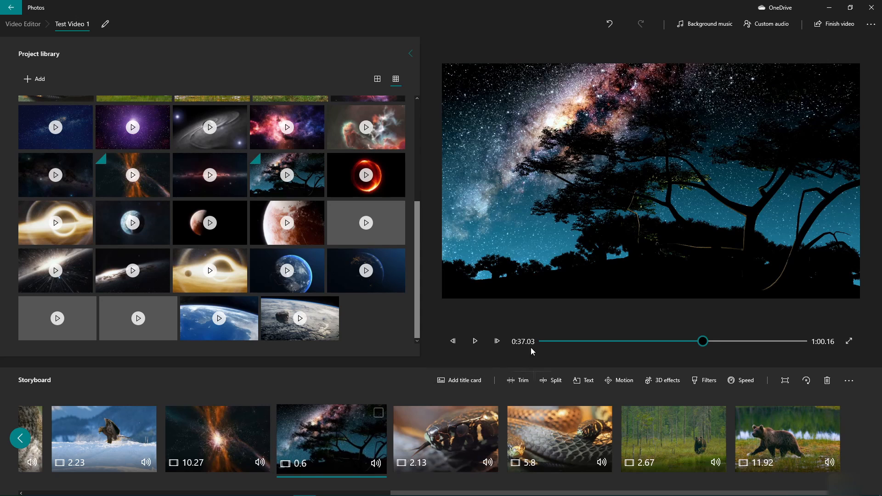
pyautogui.click(584, 381)
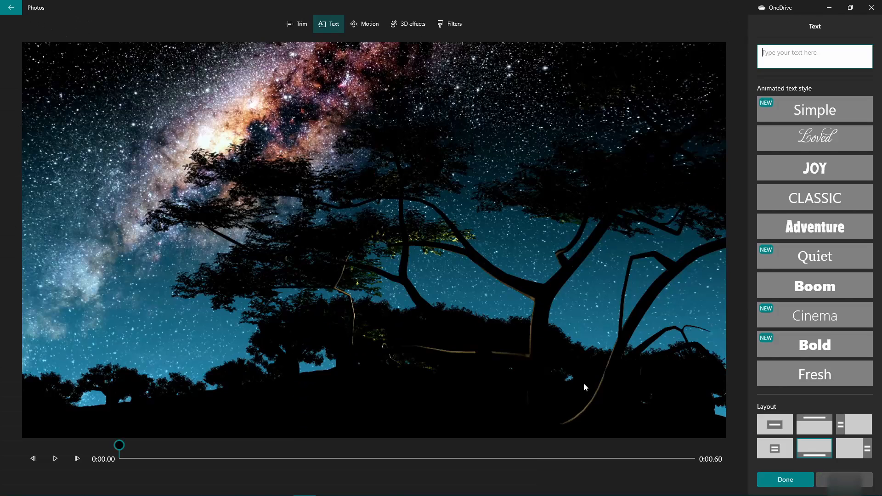
pyautogui.scroll(-4, 828, 348)
pyautogui.click(825, 371)
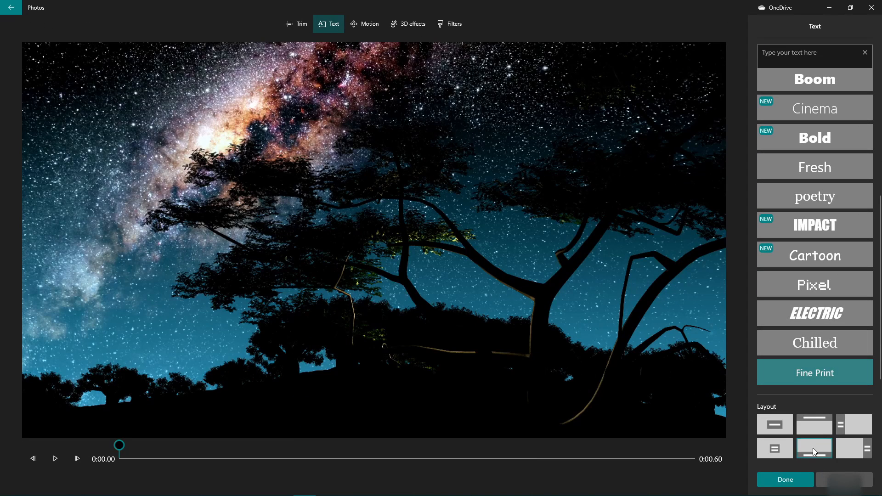
# - Enter the continuing subtitle on the tree clip, ending with a closing quotation mark: the clip ran out of time."
pyautogui.click(795, 58)
pyautogui.write('the ')
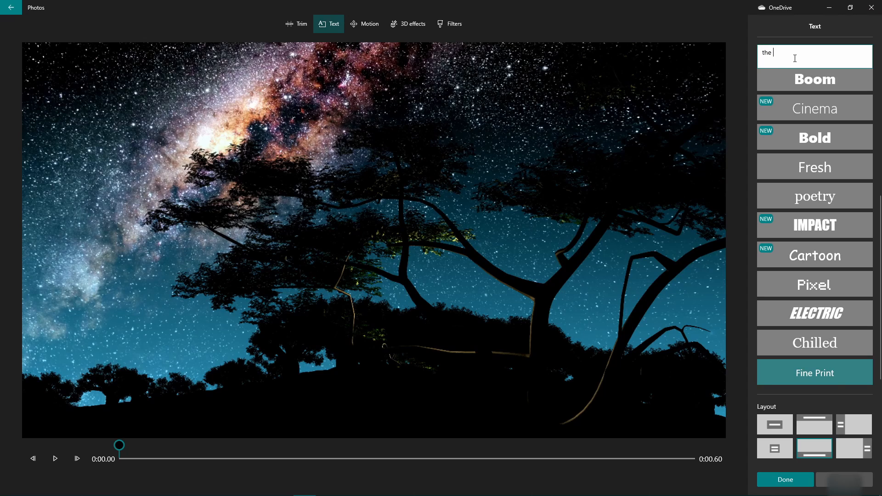
pyautogui.write('clip ran out of time.')
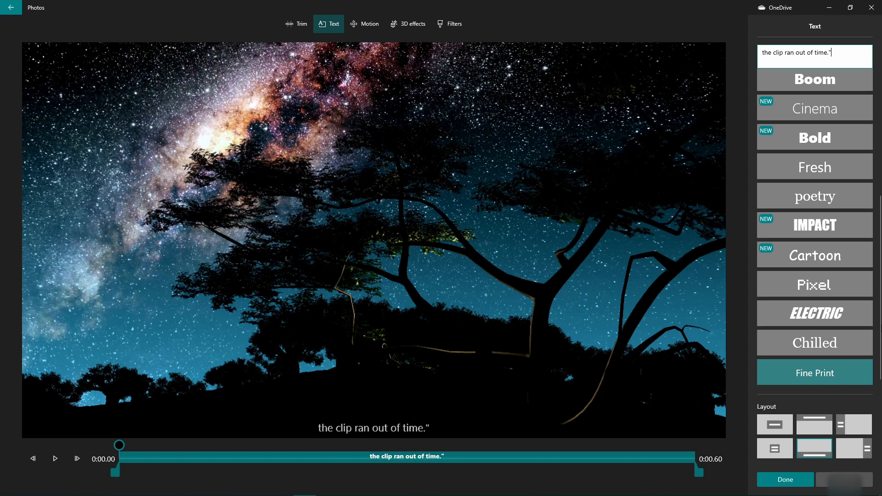
# - Save the tree clip's subtitle and play the storyboard through the tree clip into the snake clip
pyautogui.click(785, 480)
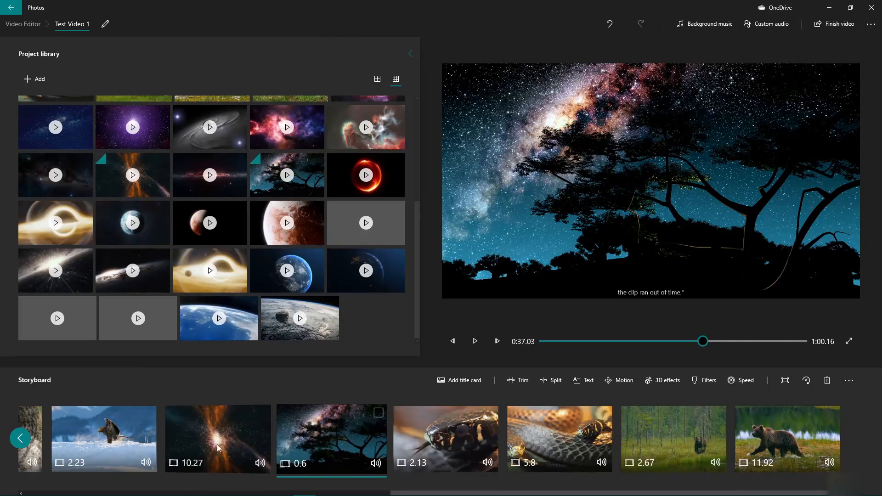
pyautogui.click(475, 342)
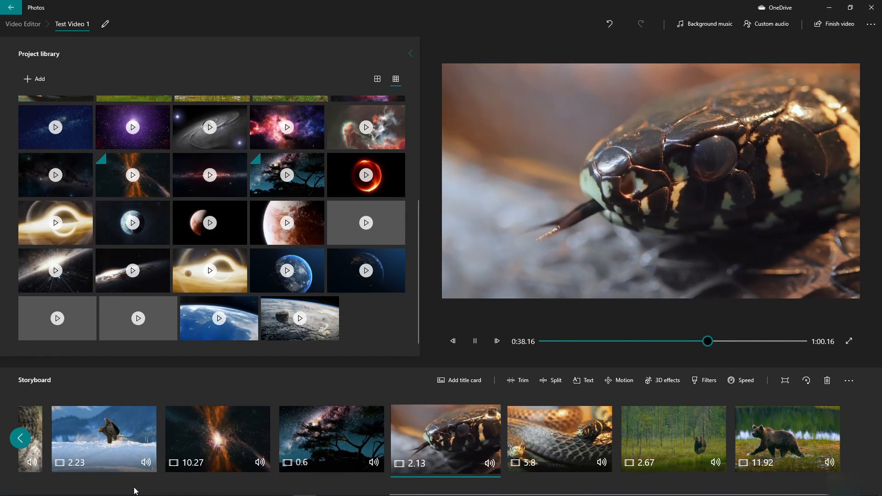
pyautogui.click(291, 438)
pyautogui.press('space')
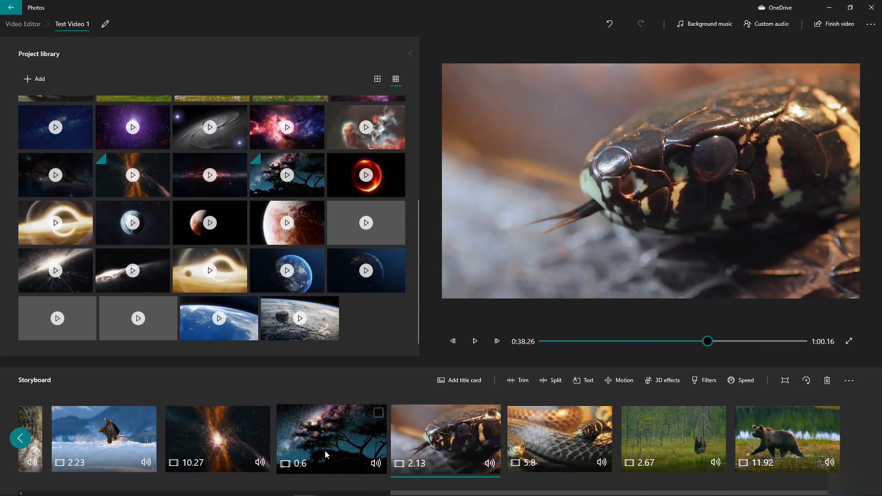
# - Extend the end of the tree clip to give it a length of 1.93 seconds
pyautogui.click(321, 434)
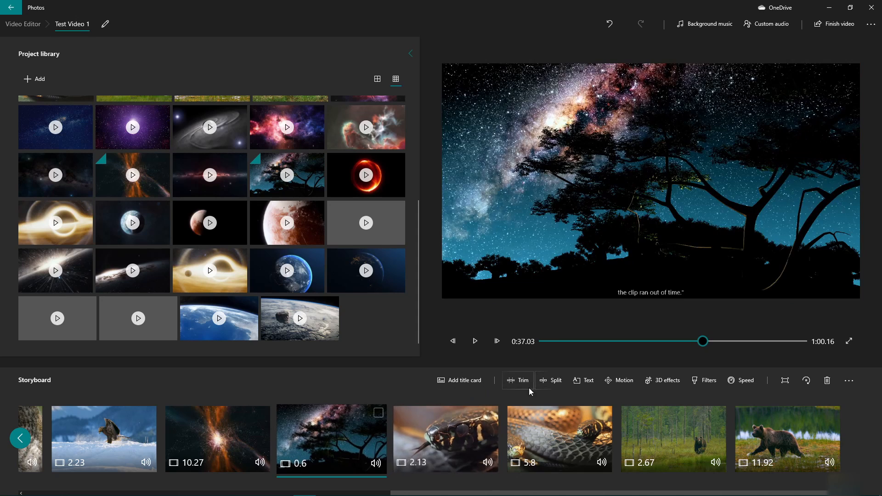
pyautogui.click(529, 385)
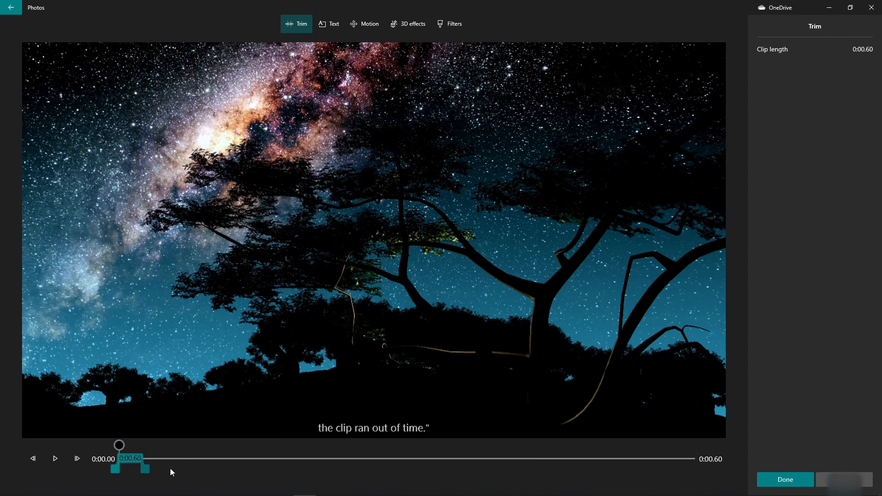
pyautogui.moveTo(145, 468); pyautogui.dragTo(197, 467)
pyautogui.click(800, 474)
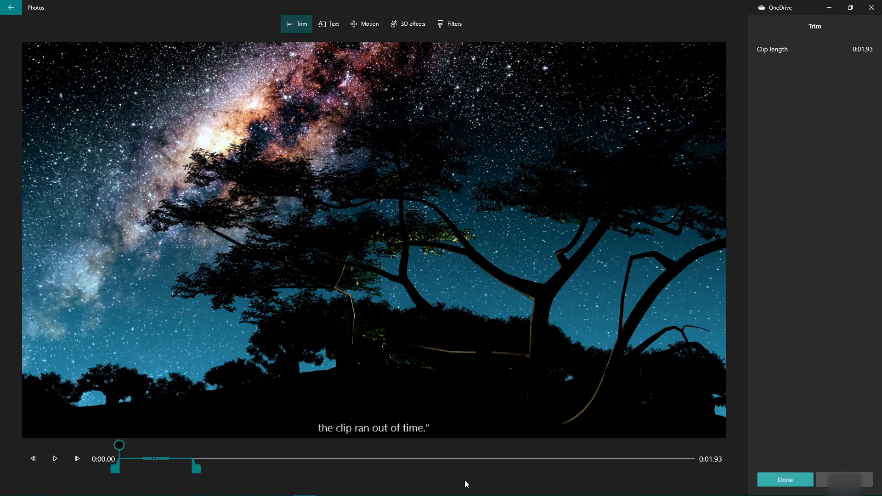
# - Shorten the starburst clip to about 5.66 seconds, check its subtitle's timing, and save the edits
pyautogui.click(252, 443)
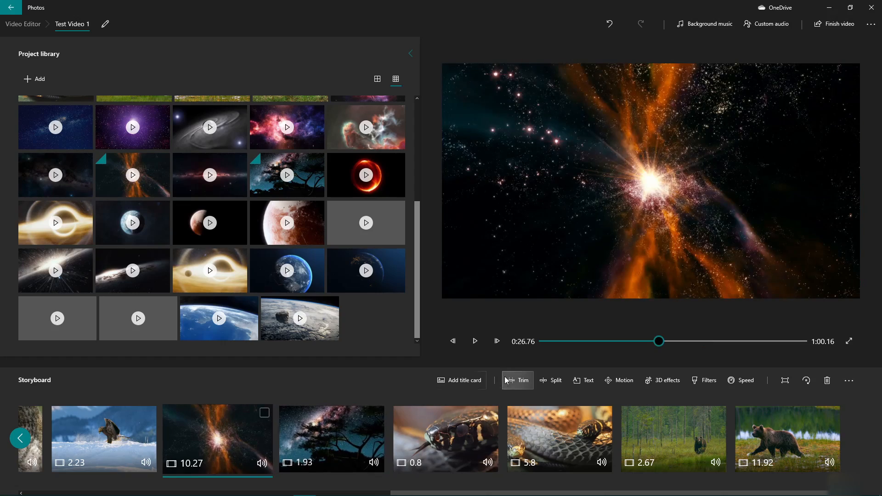
pyautogui.click(524, 381)
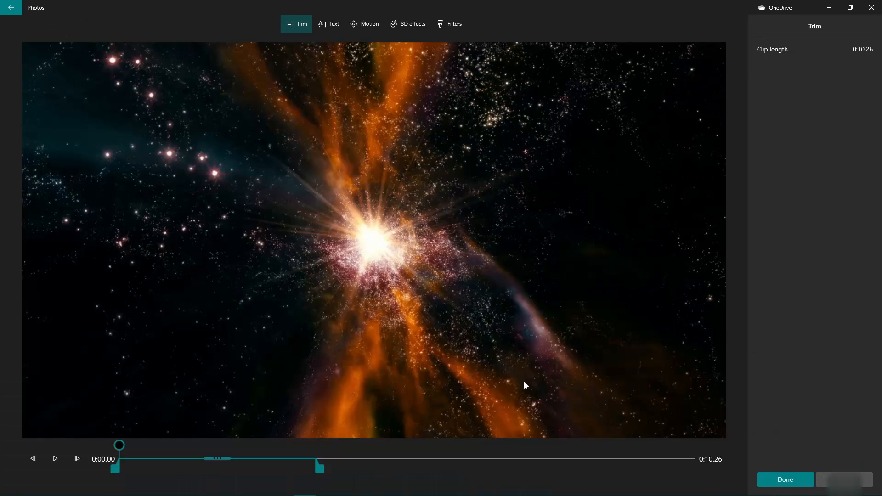
pyautogui.moveTo(322, 468); pyautogui.dragTo(232, 470)
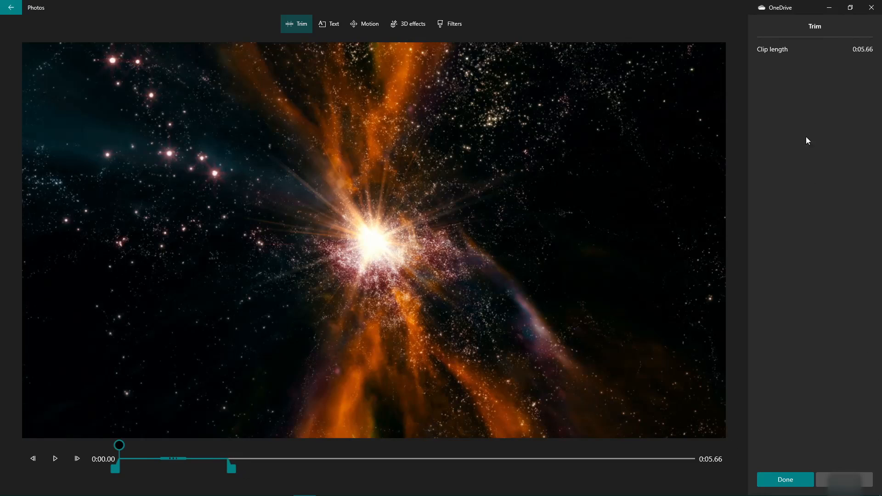
pyautogui.click(331, 24)
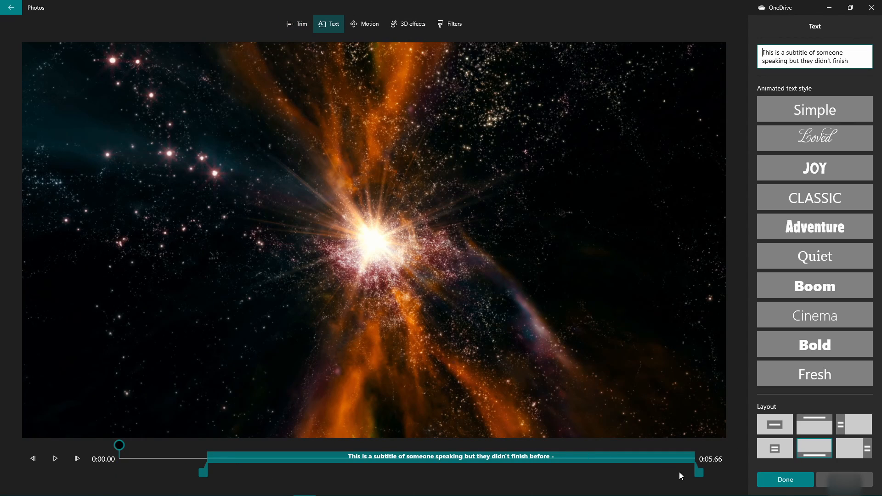
pyautogui.click(785, 479)
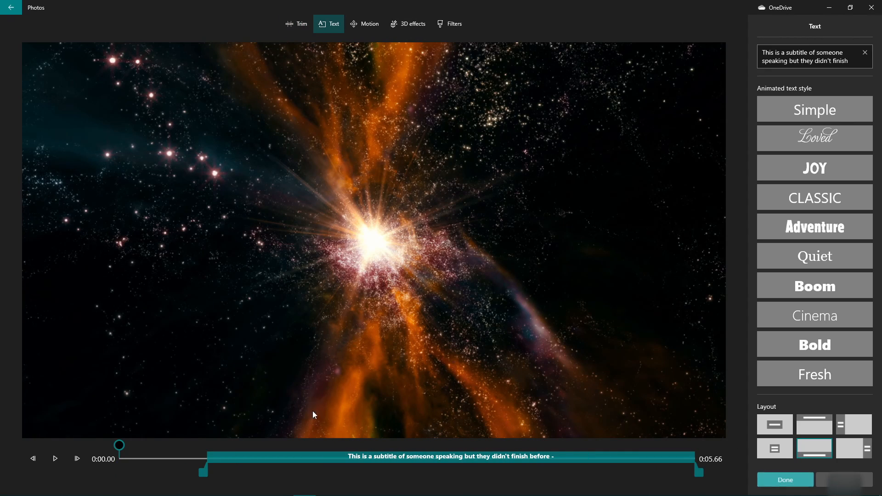
# - Start a text overlay on the meerkat clip that opens the storyboard, using the Boom style
pyautogui.click(108, 447)
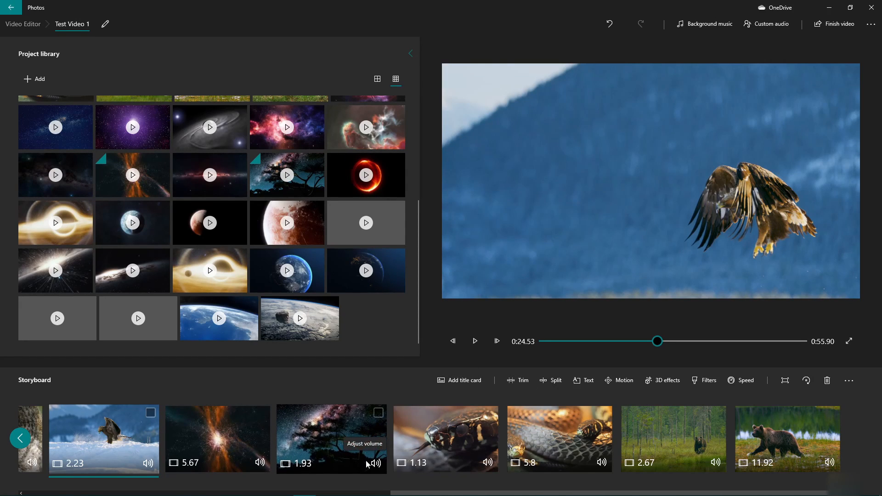
pyautogui.scroll(10, 441, 428)
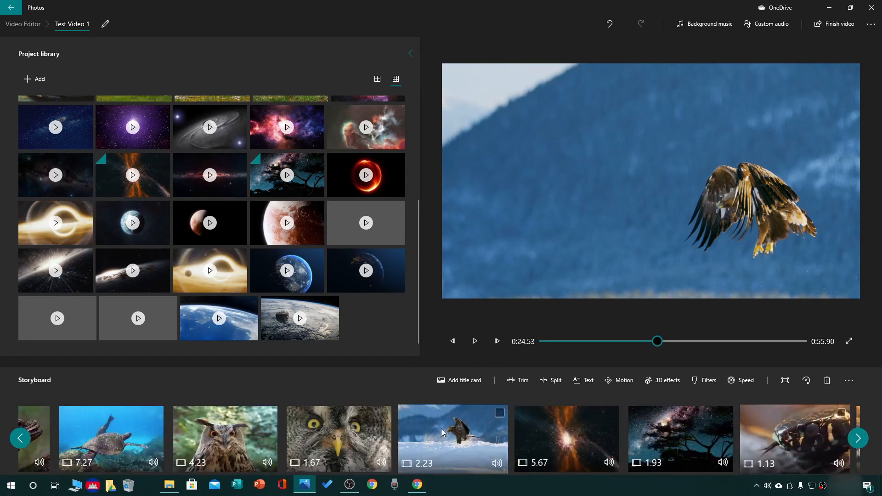
pyautogui.click(79, 439)
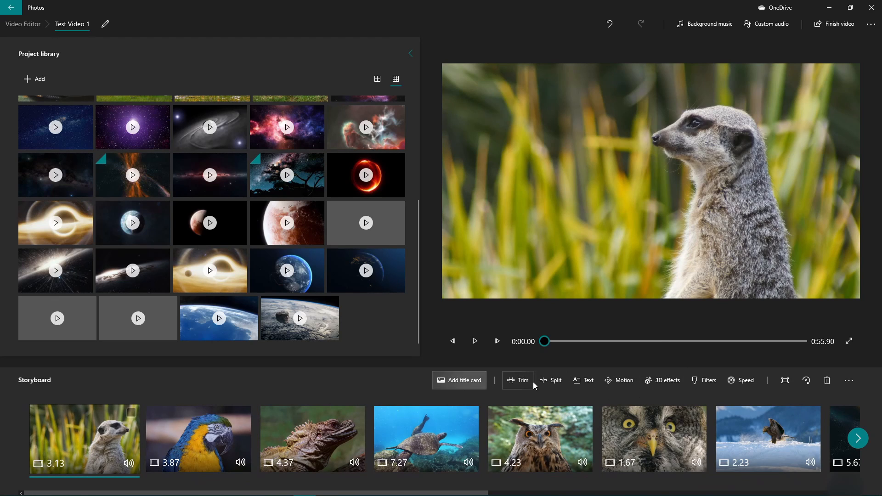
pyautogui.click(576, 385)
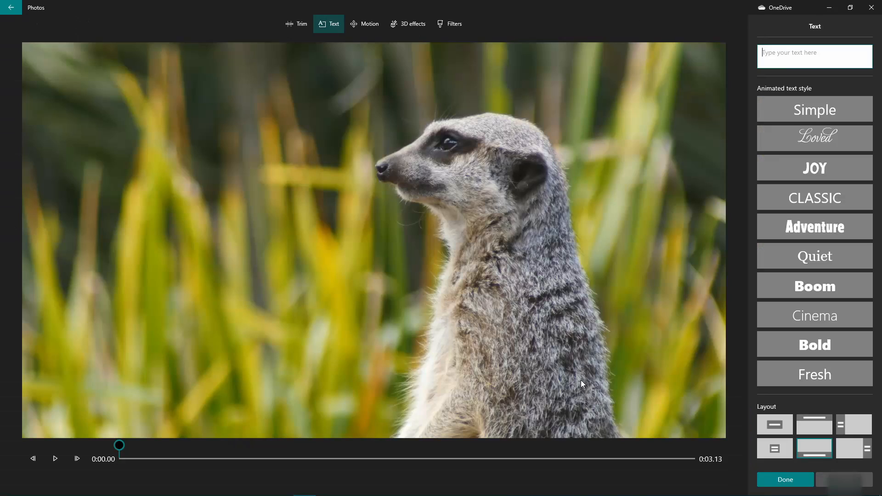
pyautogui.click(822, 284)
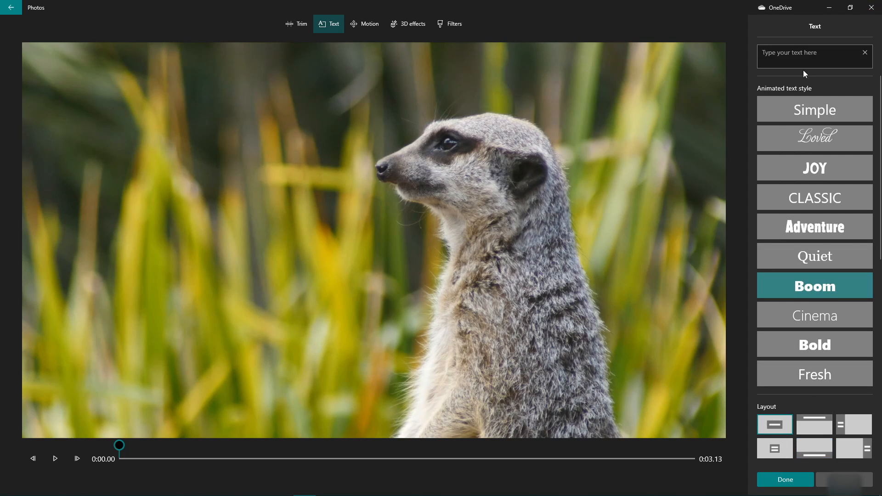
# - Enter "Practice Video" as the meerkat clip's title, with each word on its own line
pyautogui.click(806, 54)
pyautogui.write('Pr')
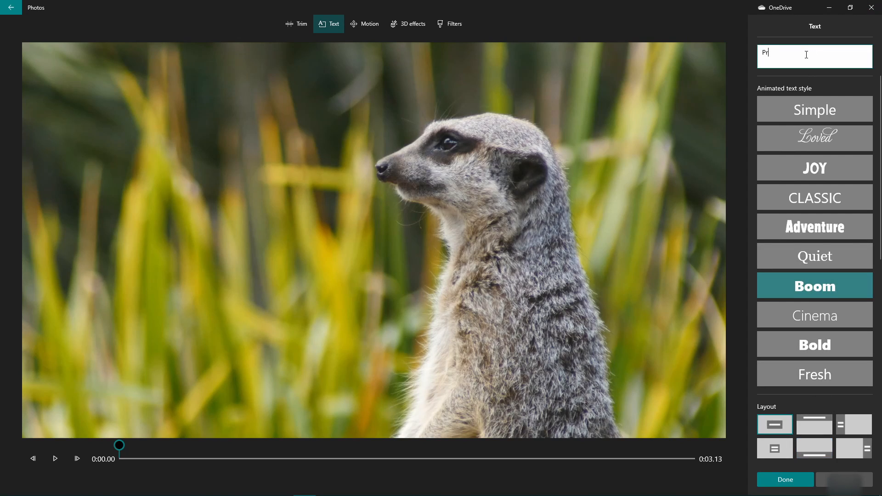
pyautogui.write('actice Vide')
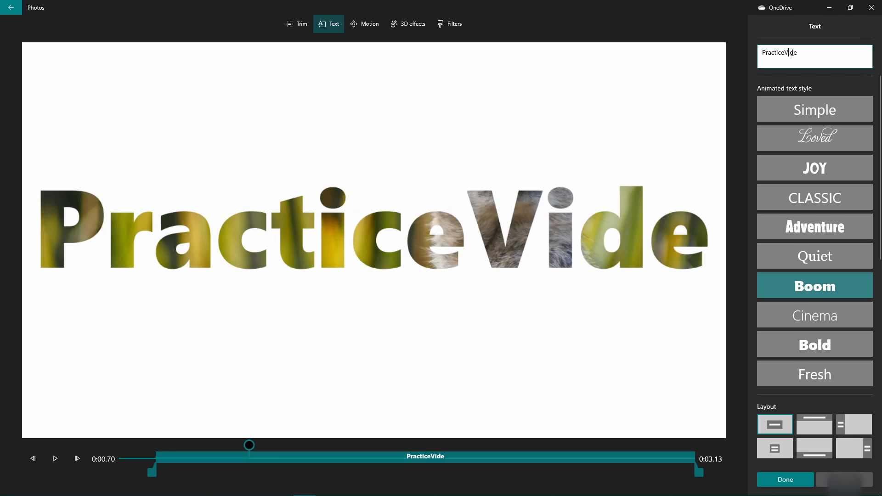
pyautogui.click(822, 56)
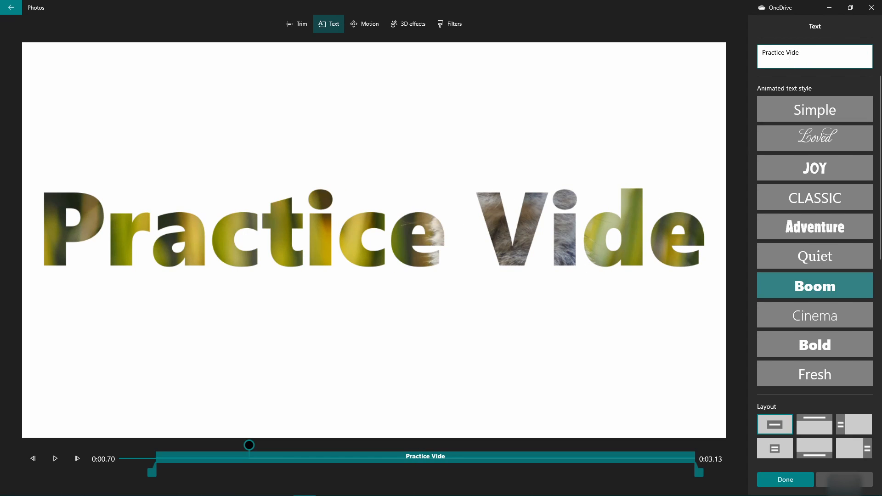
pyautogui.press('Return')
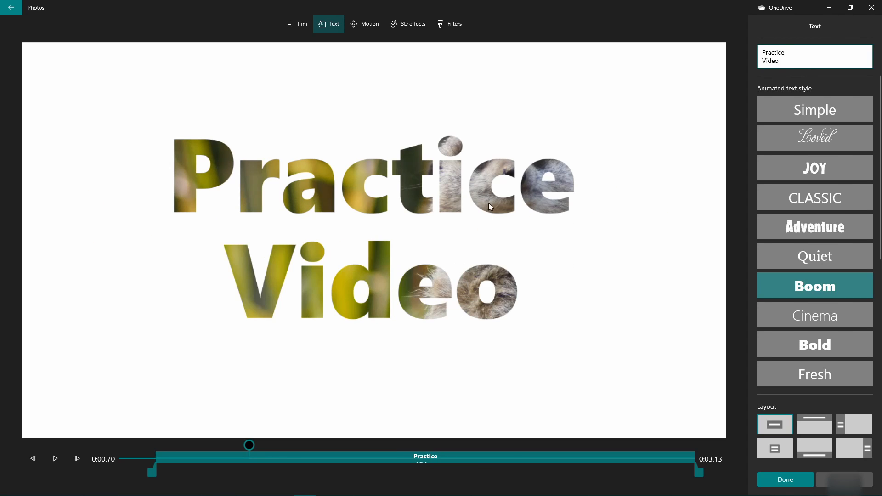
# - Preview the meerkat clip's title from the start and adjust the span in which the title appears
pyautogui.click(120, 458)
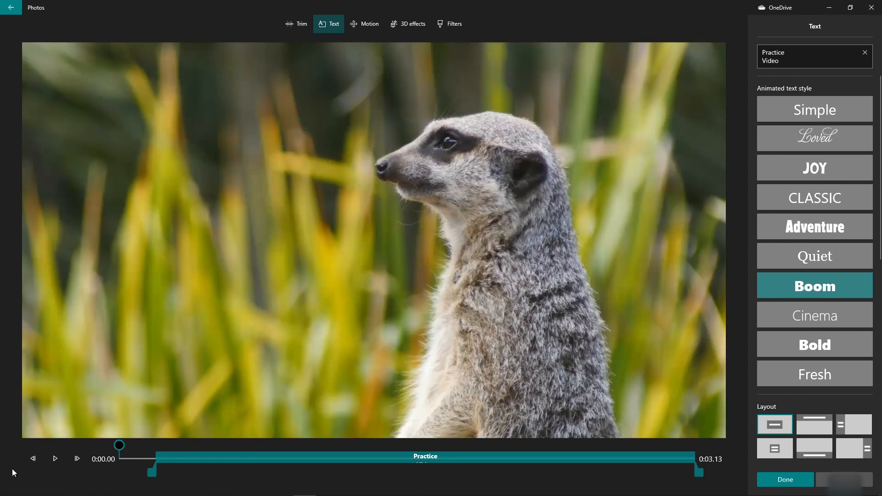
pyautogui.click(55, 459)
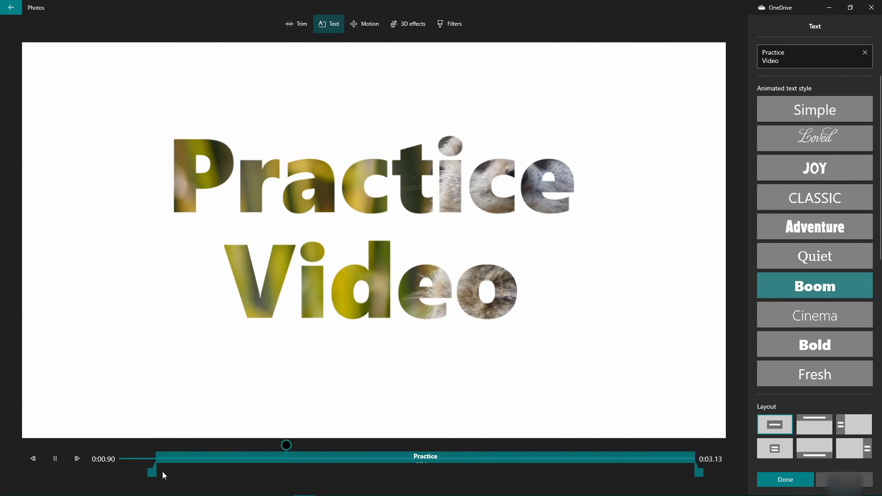
pyautogui.moveTo(152, 473); pyautogui.dragTo(65, 475)
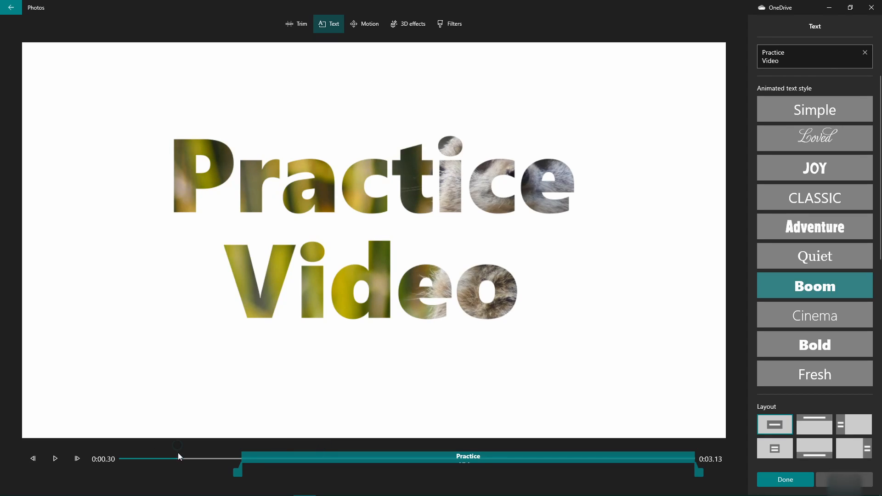
pyautogui.moveTo(178, 453); pyautogui.dragTo(9, 450)
pyautogui.click(56, 458)
pyautogui.click(55, 458)
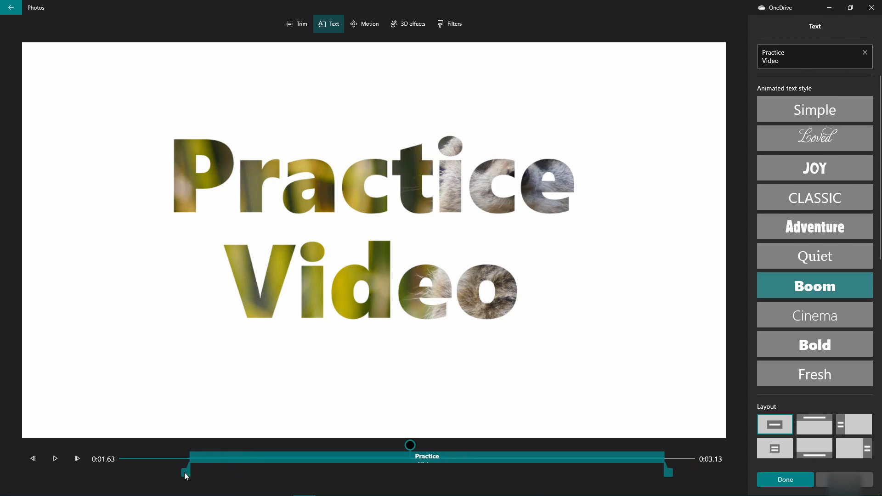
# - Move the title's start and end points slightly earlier in the meerkat clip and save the text
pyautogui.moveTo(185, 473); pyautogui.dragTo(181, 473)
pyautogui.moveTo(148, 458); pyautogui.dragTo(136, 456)
pyautogui.press('space')
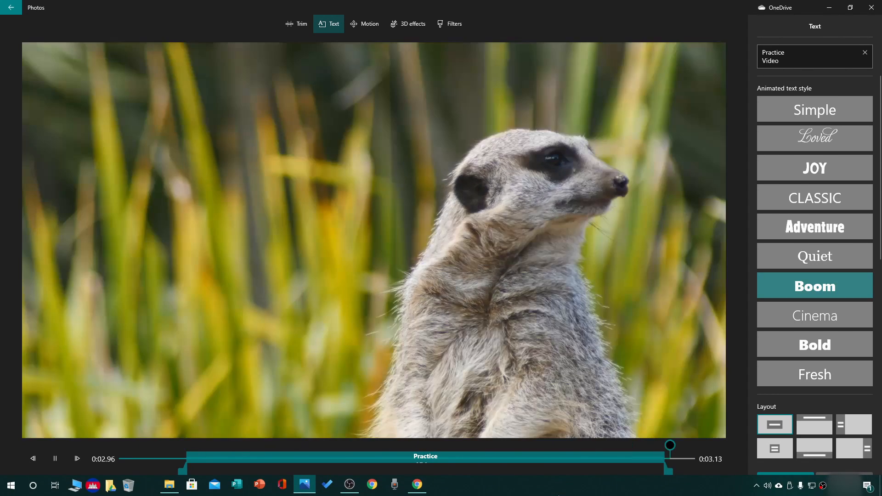
pyautogui.moveTo(666, 471); pyautogui.dragTo(638, 471)
pyautogui.click(784, 480)
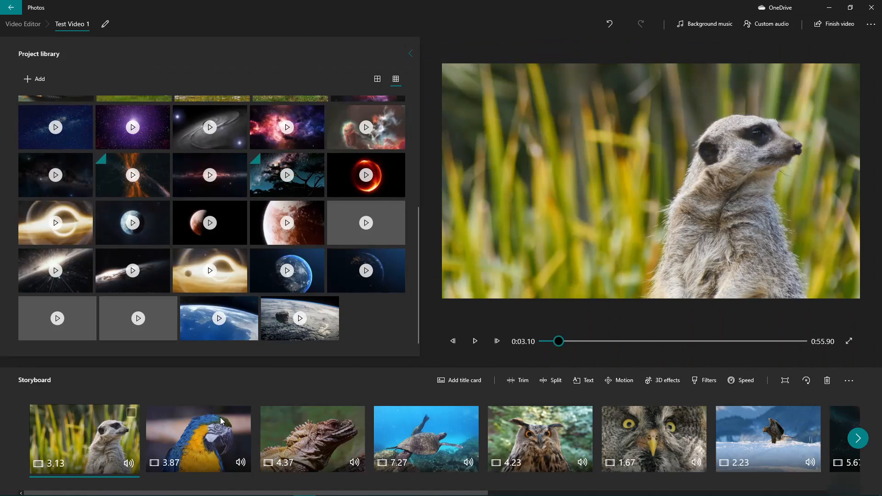
# - Extend the meerkat clip at both ends to a length of 4.83 seconds and save the trim
pyautogui.click(519, 381)
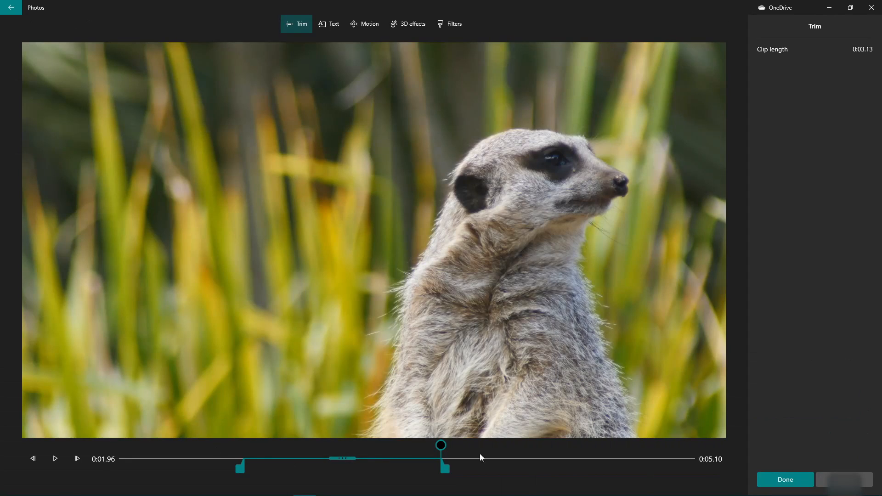
pyautogui.moveTo(451, 469); pyautogui.dragTo(528, 464)
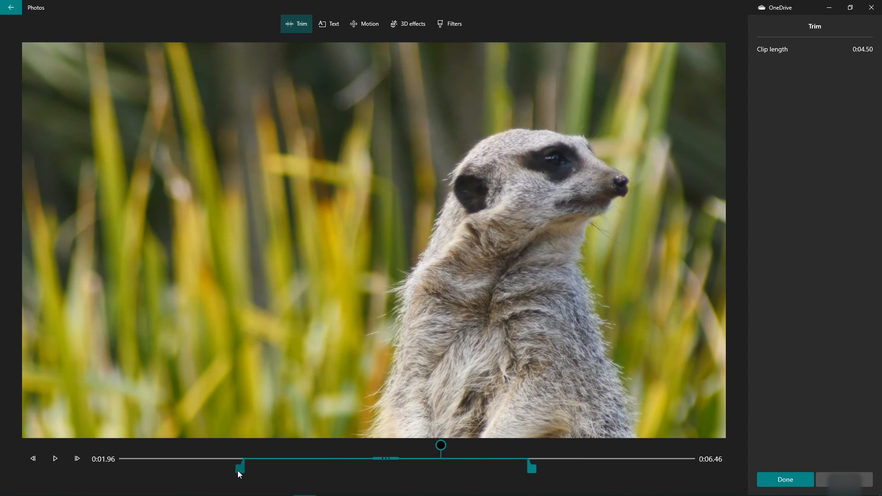
pyautogui.moveTo(238, 471); pyautogui.dragTo(218, 470)
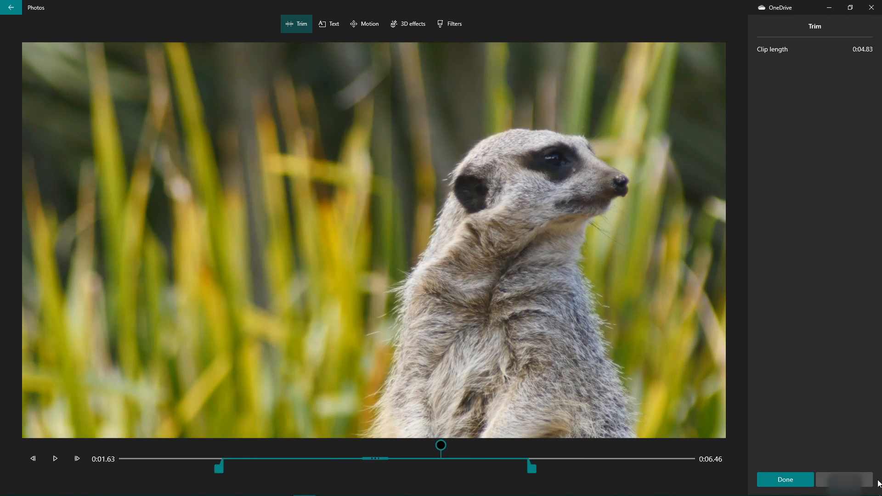
pyautogui.click(787, 480)
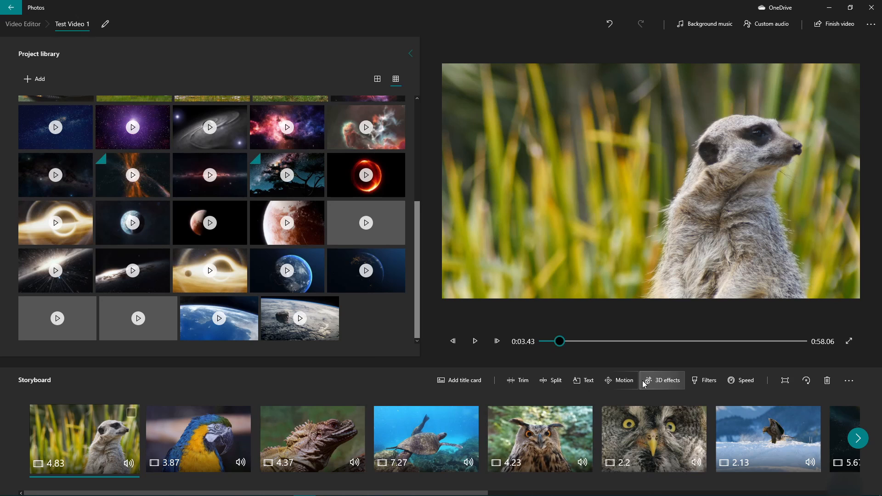
# - Reopen the meerkat clip's text and preview the "Practice Video" title from the start of the clip
pyautogui.click(583, 380)
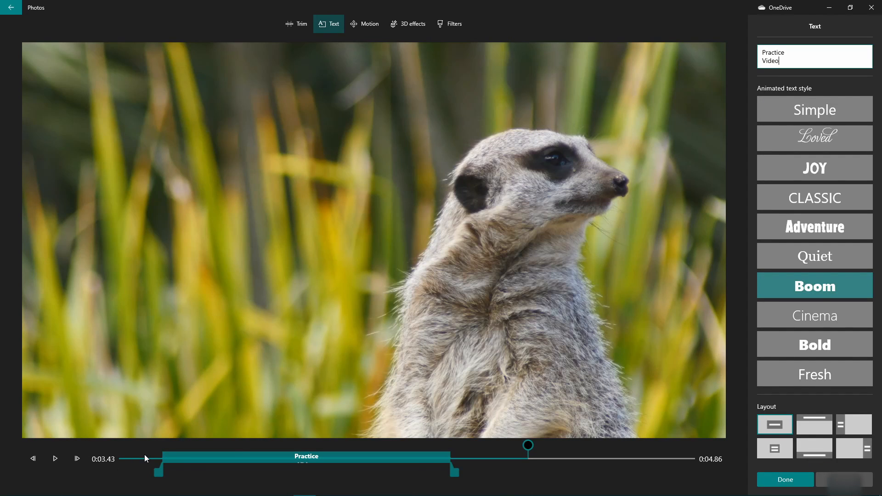
pyautogui.moveTo(144, 458); pyautogui.dragTo(118, 459)
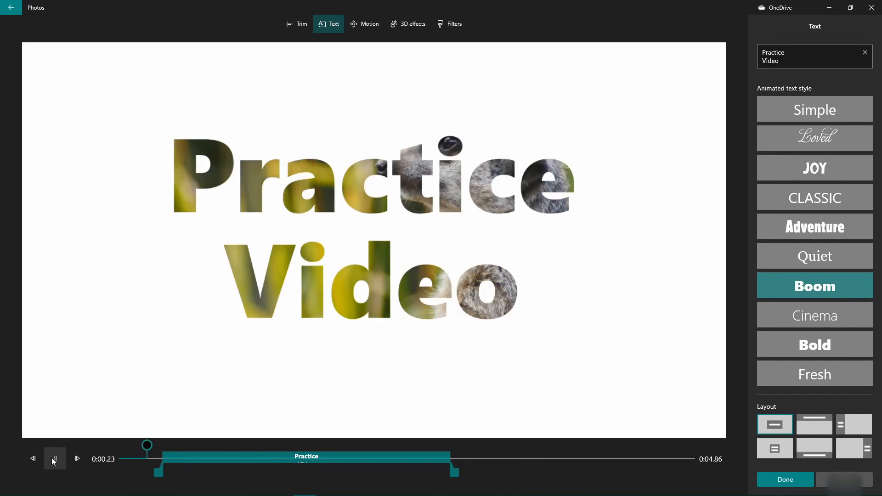
pyautogui.click(52, 457)
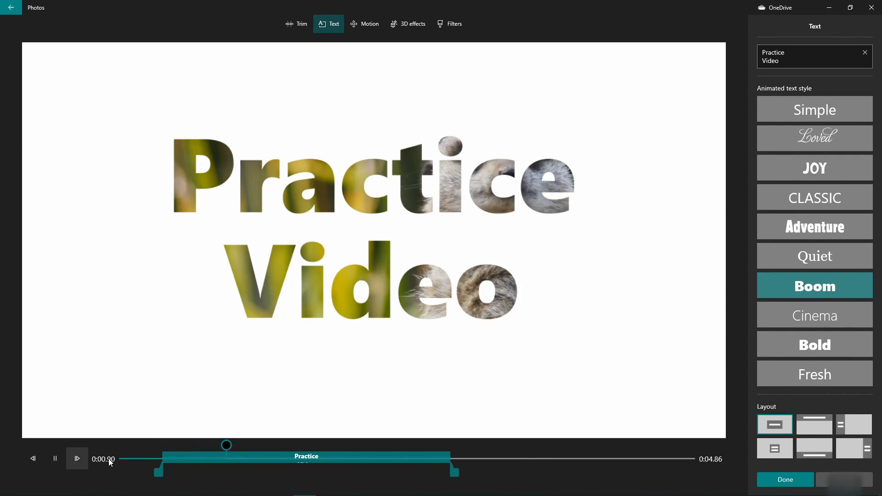
pyautogui.moveTo(250, 446); pyautogui.dragTo(10, 454)
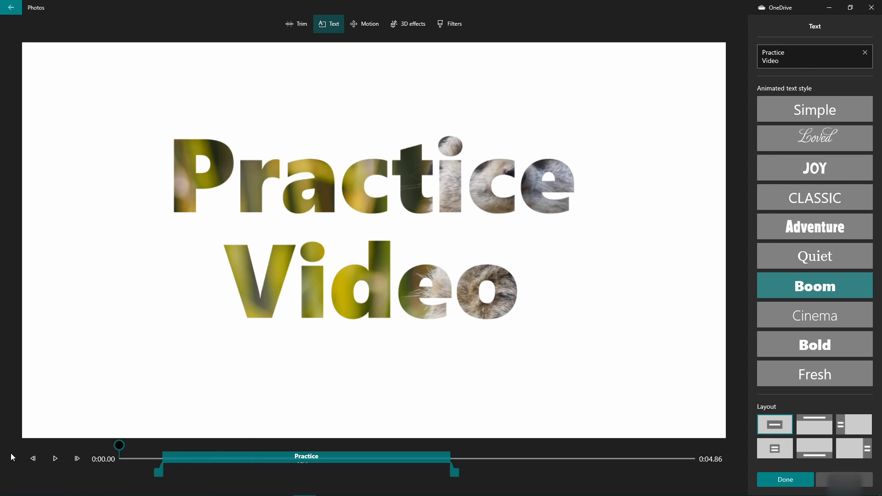
pyautogui.click(55, 458)
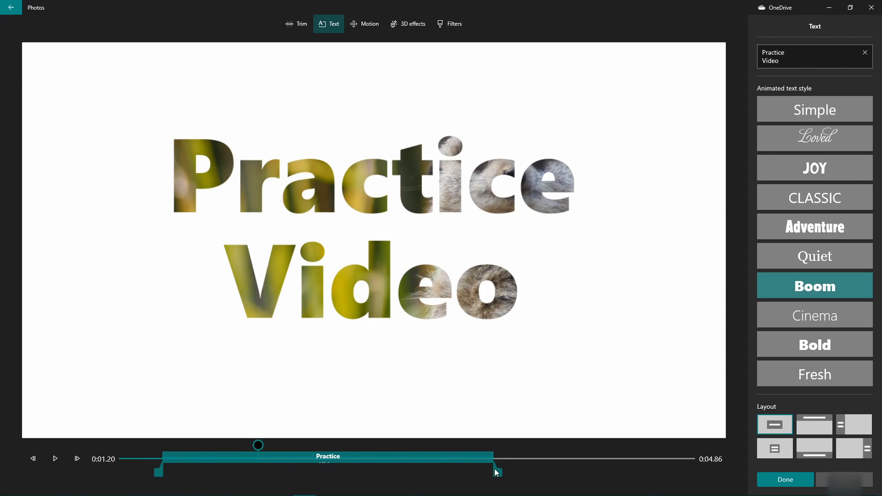
# - Lengthen the meerkat title's span, shift it to start at about 1.3 seconds, and save the text after previewing it
pyautogui.moveTo(258, 446); pyautogui.dragTo(109, 448)
pyautogui.moveTo(197, 461)
pyautogui.mouseDown()
pyautogui.moveTo(250, 455)
pyautogui.moveTo(207, 455)
pyautogui.mouseUp()
pyautogui.moveTo(321, 460); pyautogui.dragTo(426, 451)
pyautogui.press('space')
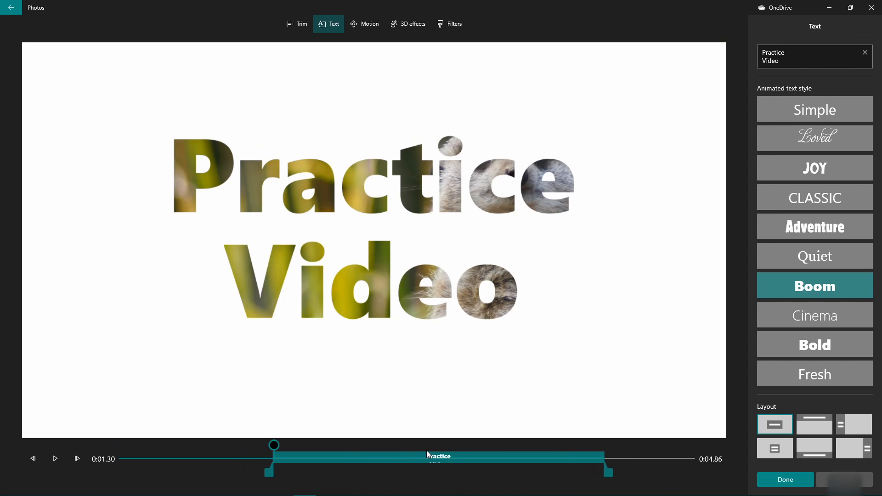
pyautogui.click(55, 459)
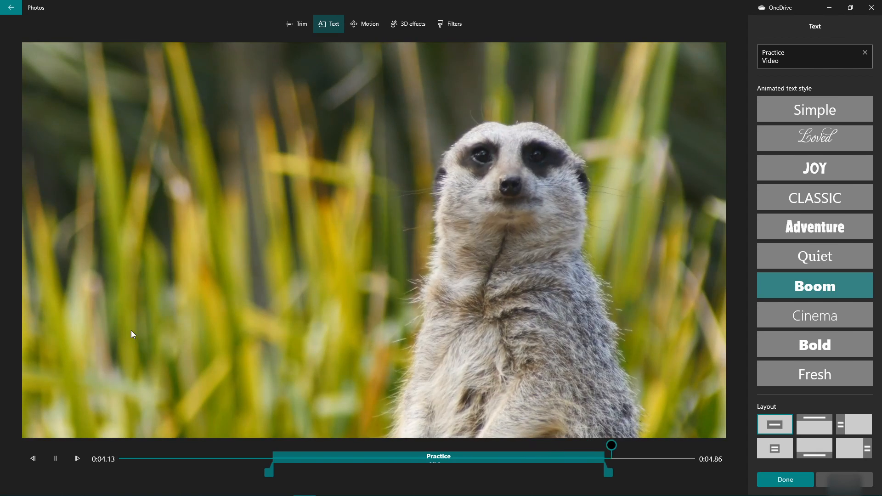
pyautogui.click(795, 482)
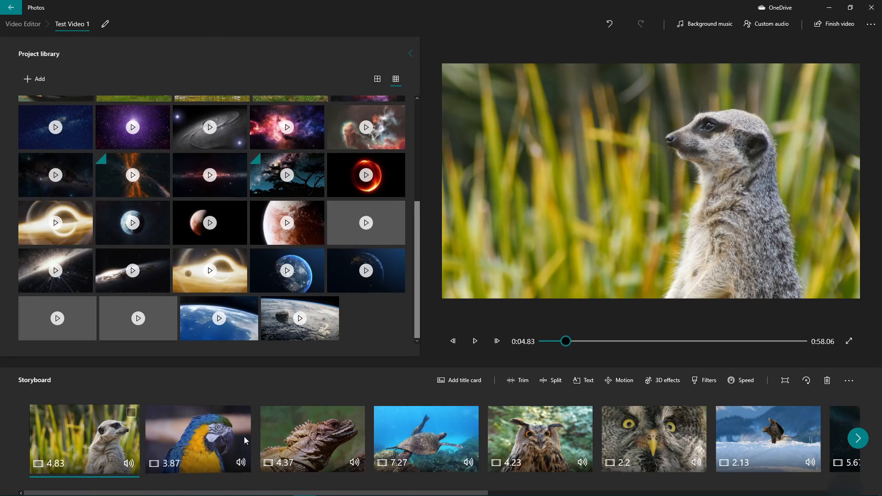
# - Play the video from the beginning in full screen through the first three clips, and return to the editor
pyautogui.click(474, 342)
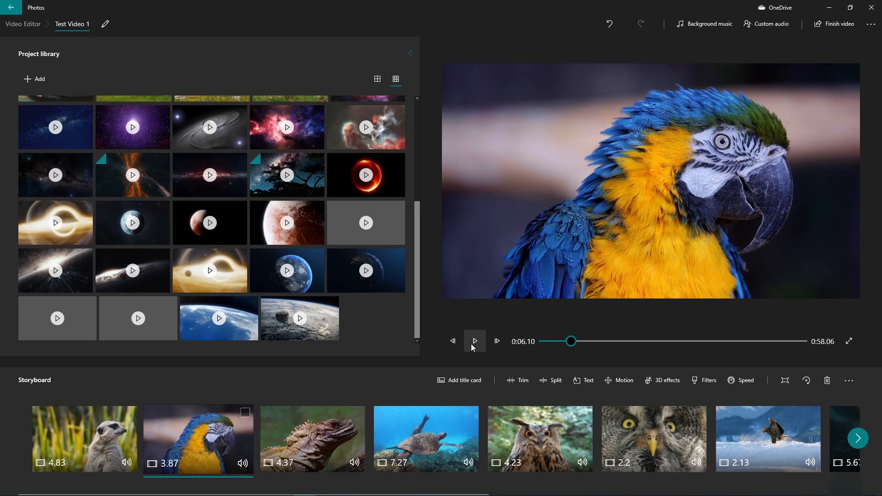
pyautogui.click(450, 341)
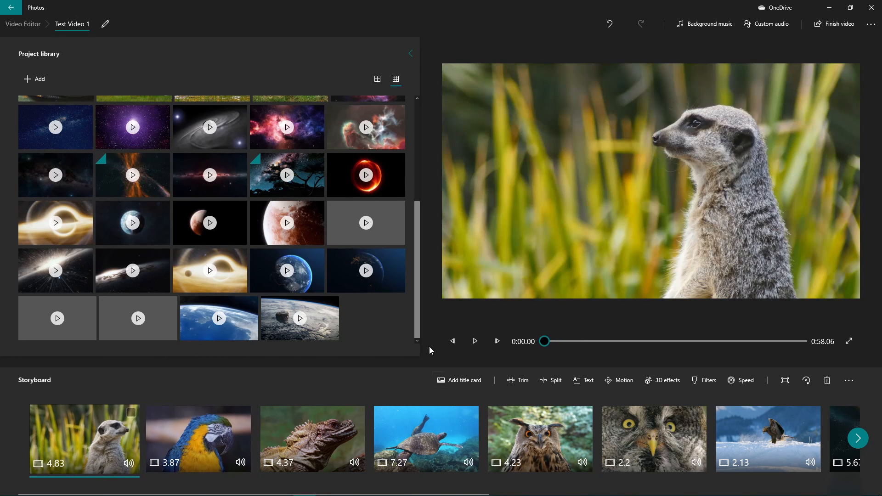
pyautogui.click(849, 342)
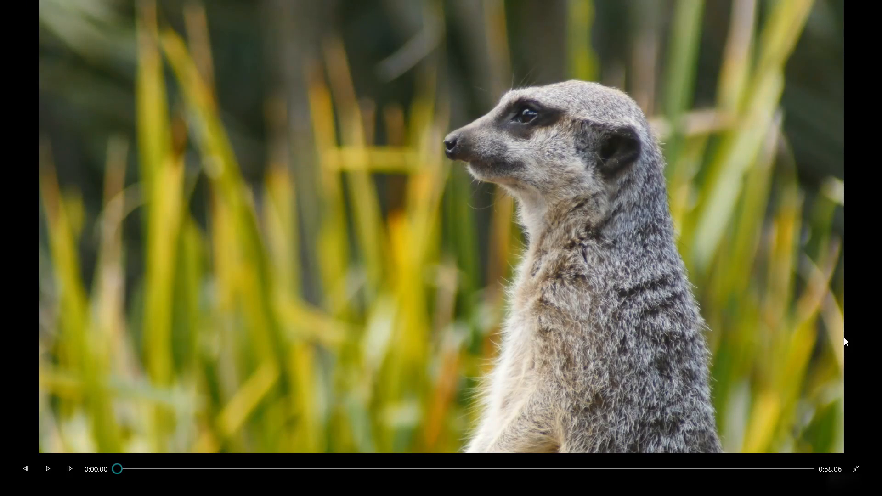
pyautogui.press('Escape')
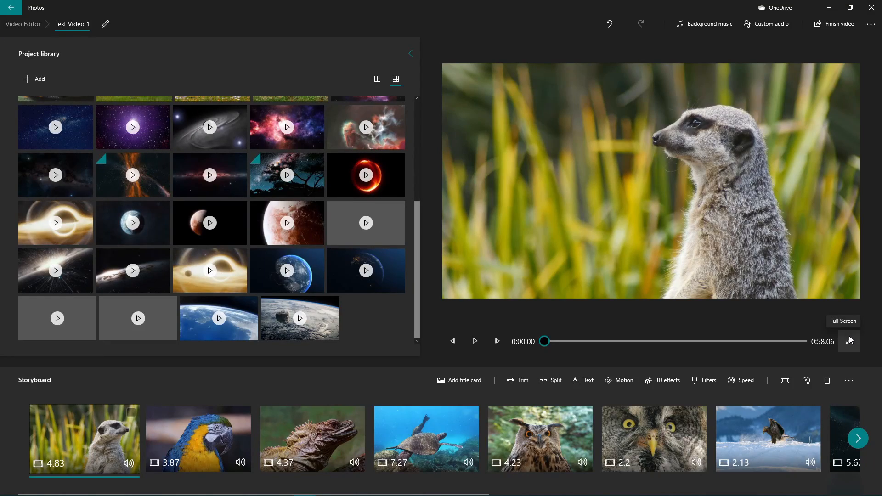
pyautogui.click(849, 340)
pyautogui.click(47, 469)
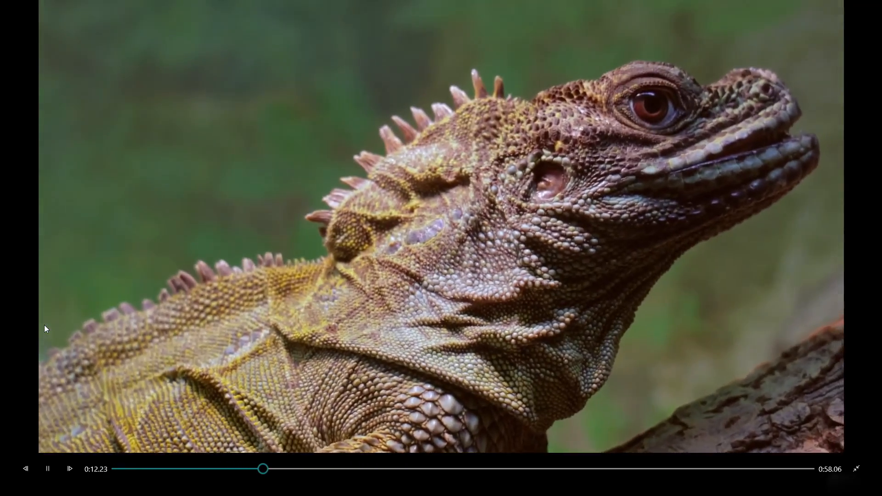
pyautogui.press('Escape')
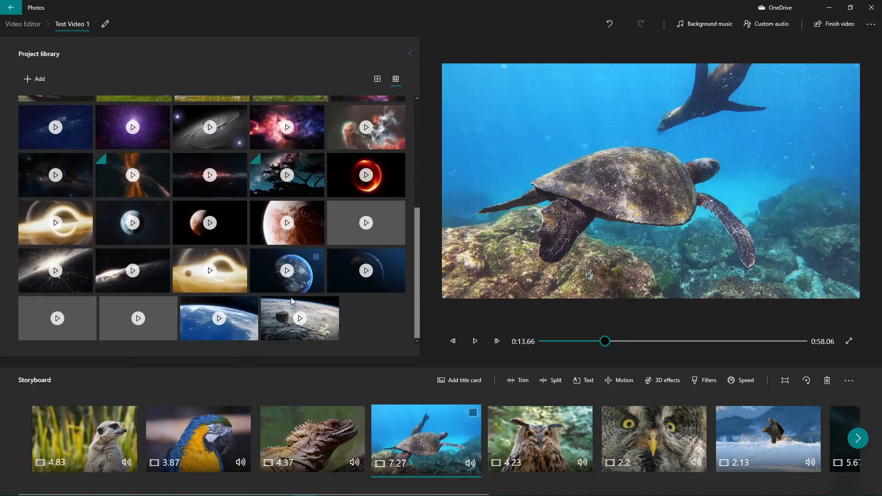
# - Review the lizard clip's playback and the transition into it from the parrot clip
pyautogui.click(322, 452)
pyautogui.click(475, 342)
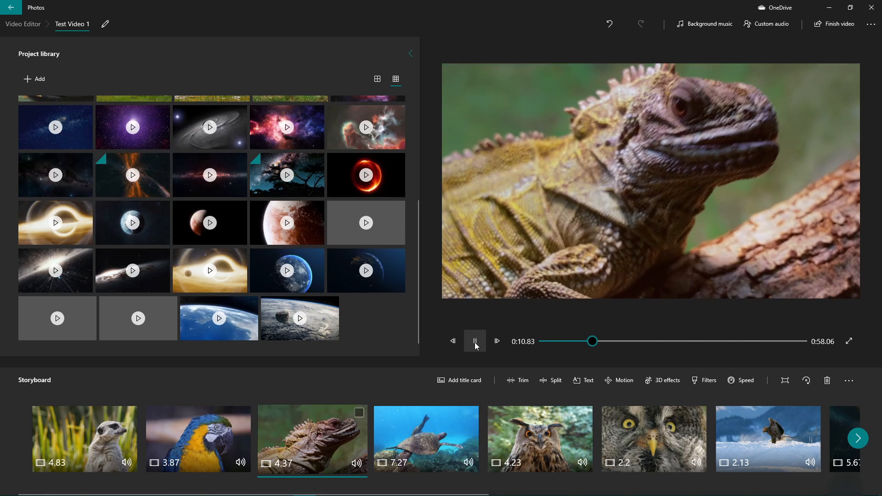
pyautogui.click(475, 343)
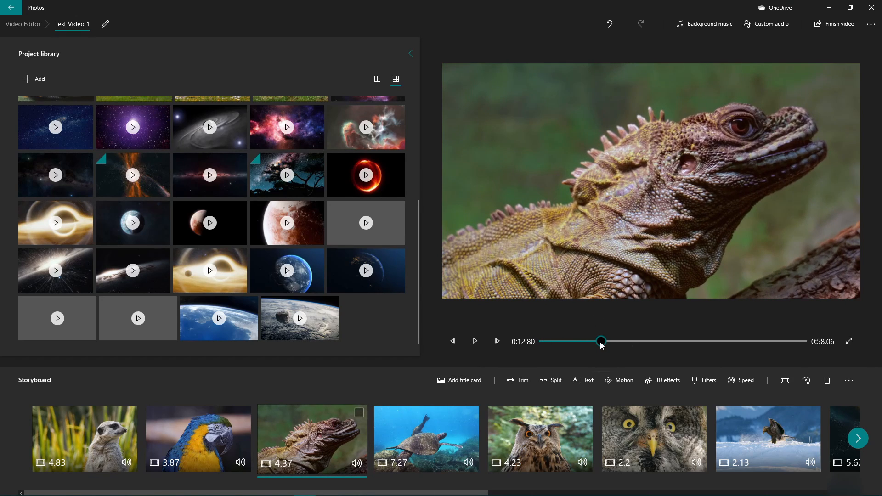
pyautogui.moveTo(602, 342); pyautogui.dragTo(585, 341)
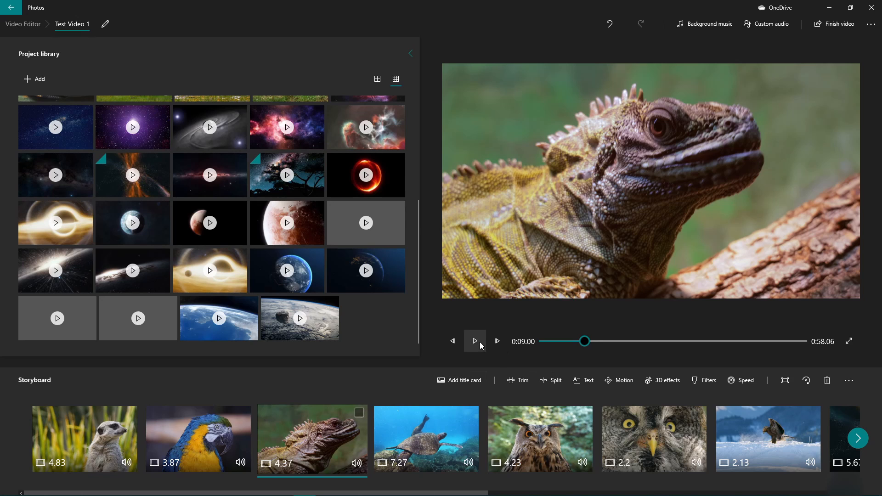
pyautogui.moveTo(585, 342); pyautogui.dragTo(576, 342)
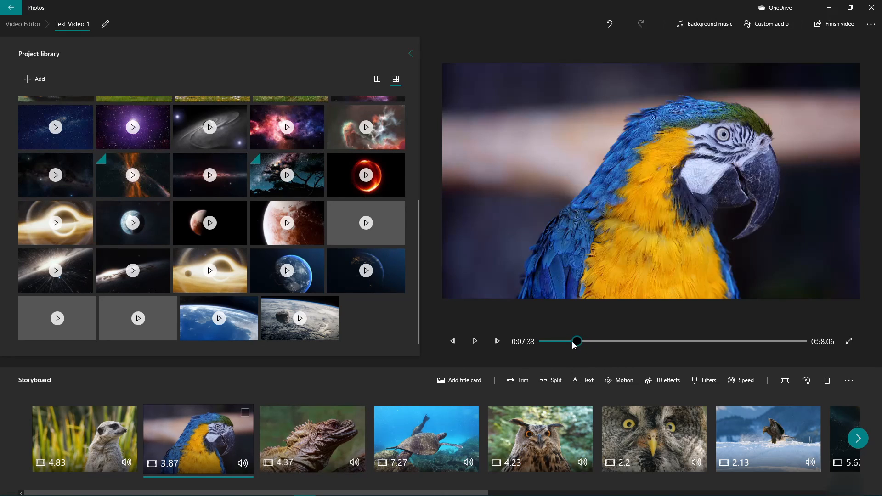
pyautogui.click(478, 340)
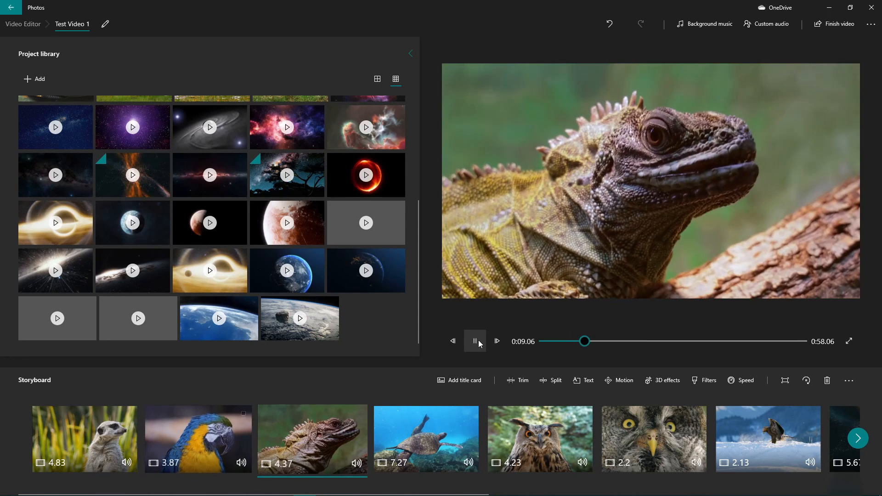
pyautogui.click(478, 340)
pyautogui.click(582, 341)
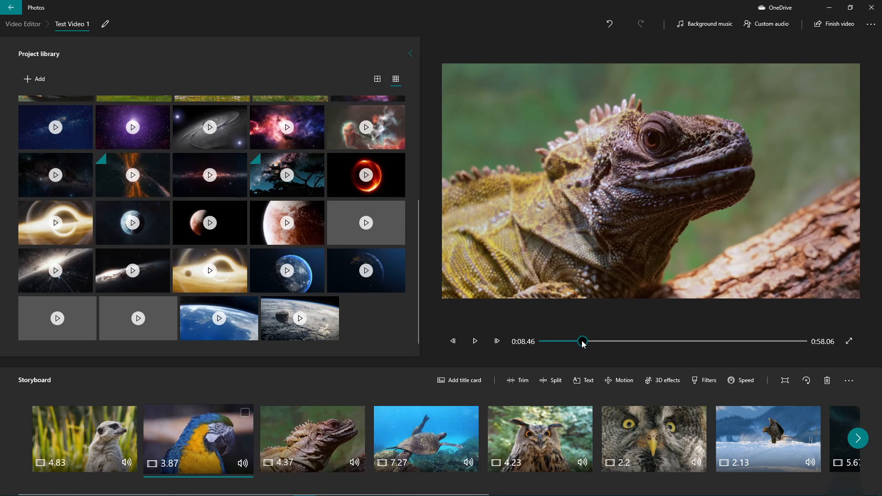
# - Replay the opening seconds of the lizard clip in short stretches to examine its movement and pacing
pyautogui.click(293, 434)
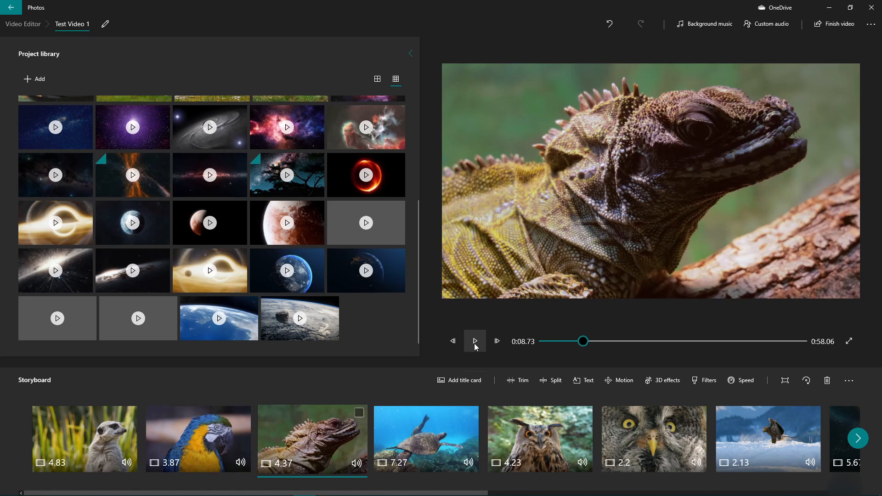
pyautogui.click(582, 345)
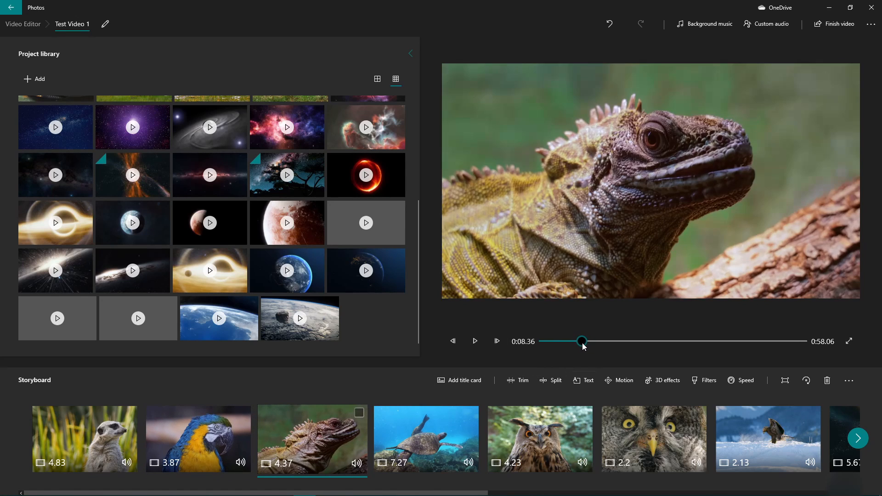
pyautogui.click(475, 341)
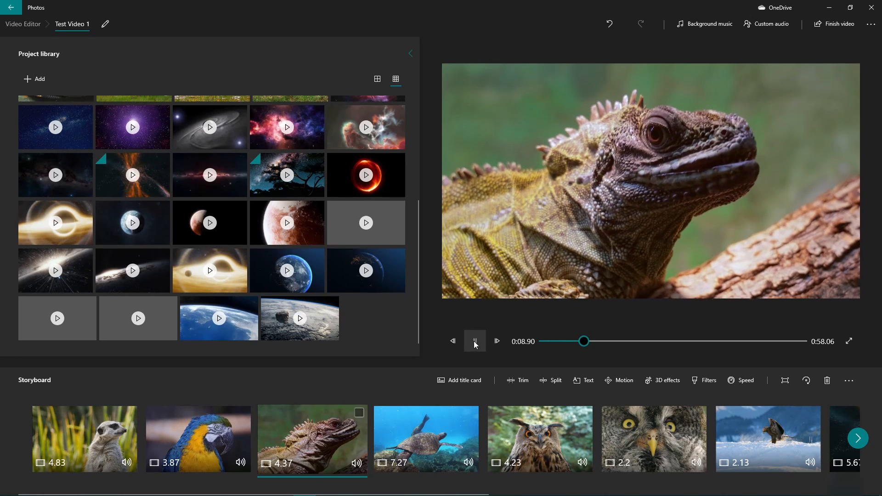
pyautogui.click(474, 342)
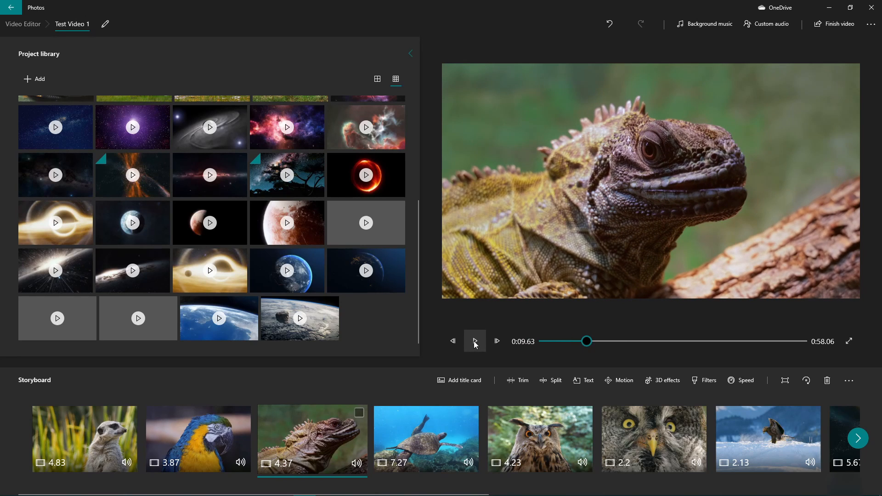
pyautogui.click(475, 342)
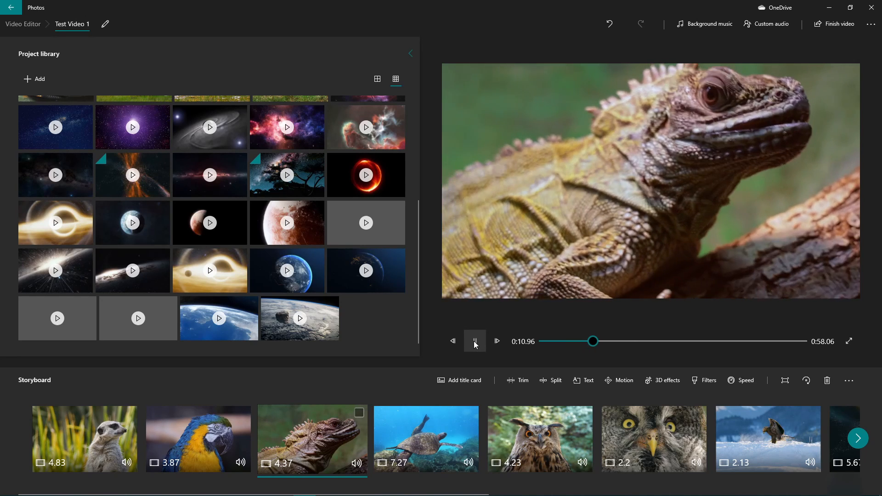
pyautogui.click(475, 342)
pyautogui.moveTo(592, 341); pyautogui.dragTo(581, 344)
pyautogui.click(475, 340)
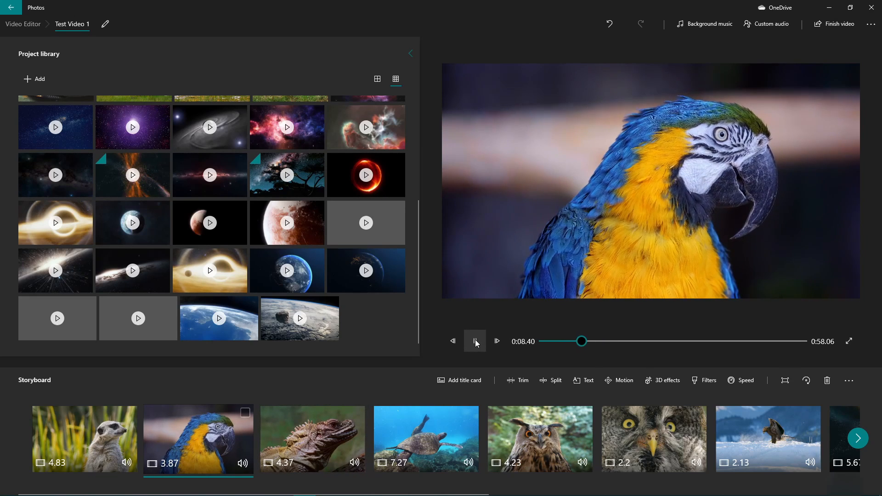
pyautogui.click(475, 341)
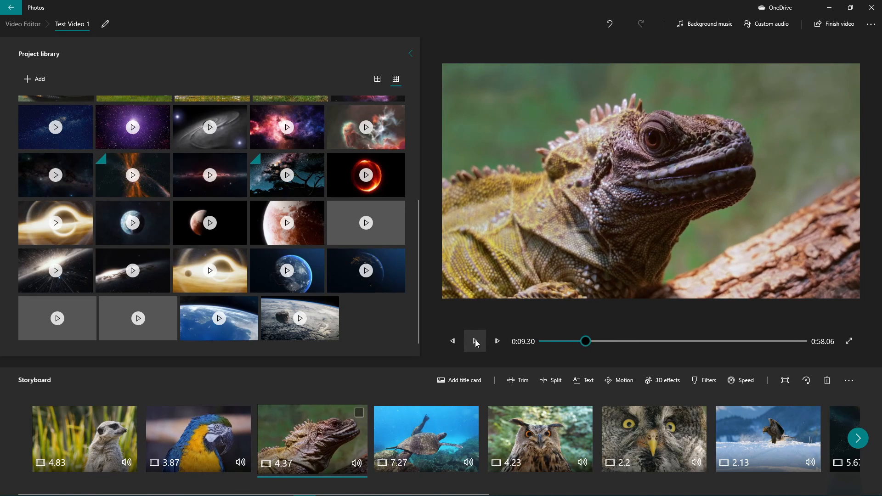
pyautogui.click(475, 340)
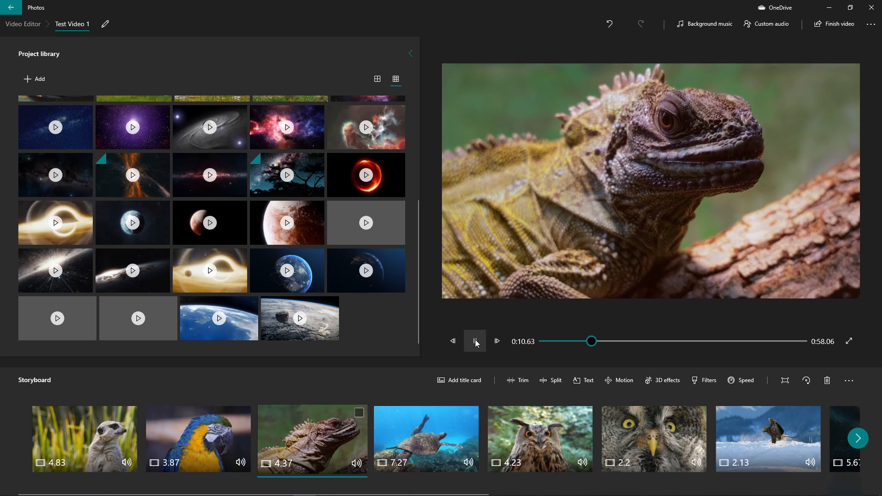
pyautogui.click(475, 341)
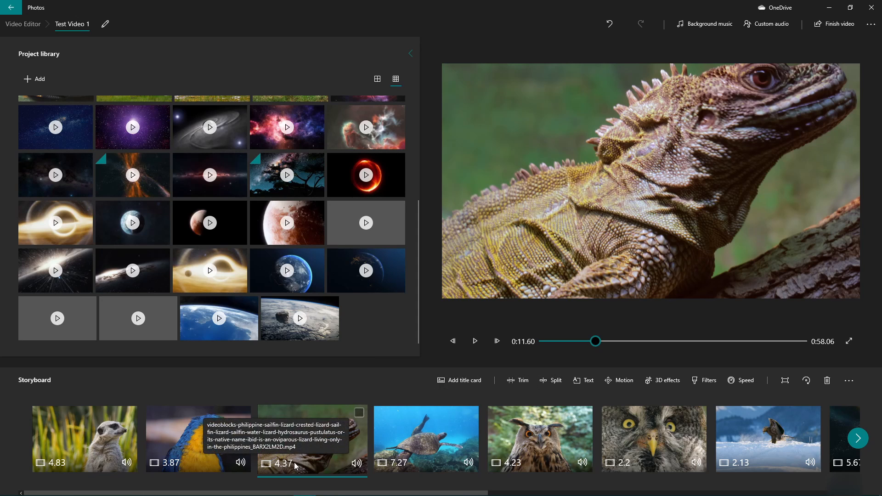
# - Trim the end of the lizard clip to a length of 2.6 seconds and save the trim
pyautogui.click(524, 387)
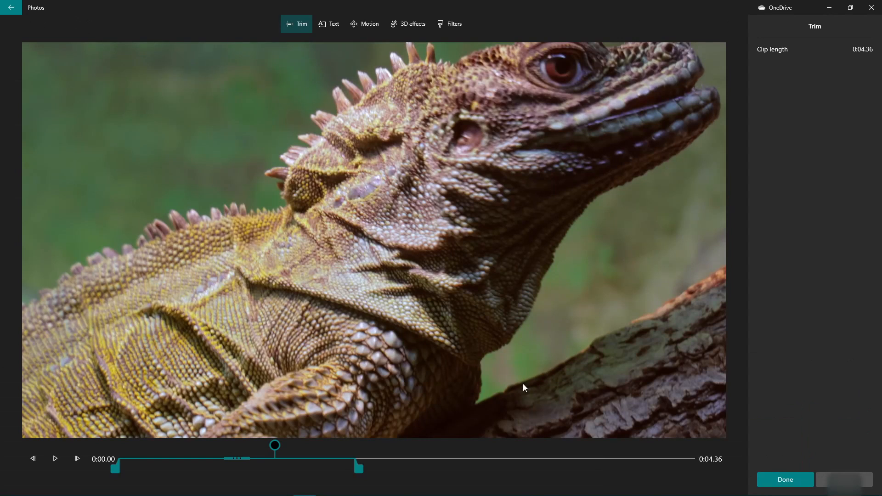
pyautogui.moveTo(361, 467); pyautogui.dragTo(264, 469)
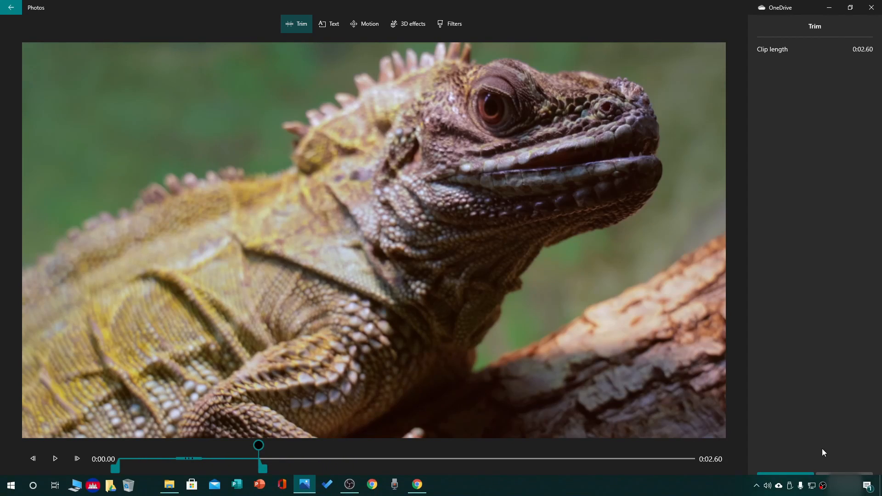
pyautogui.click(785, 479)
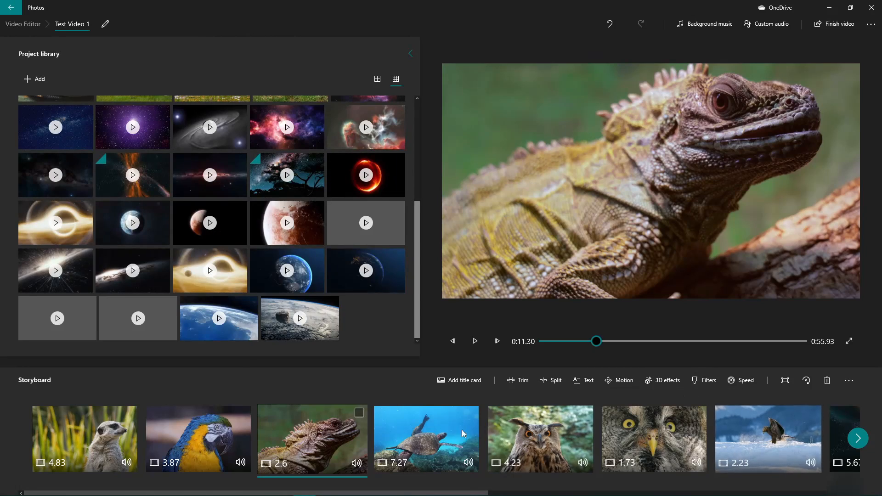
# - Play the storyboard from the parrot clip through the shortened lizard clip and into the turtle clip
pyautogui.click(186, 440)
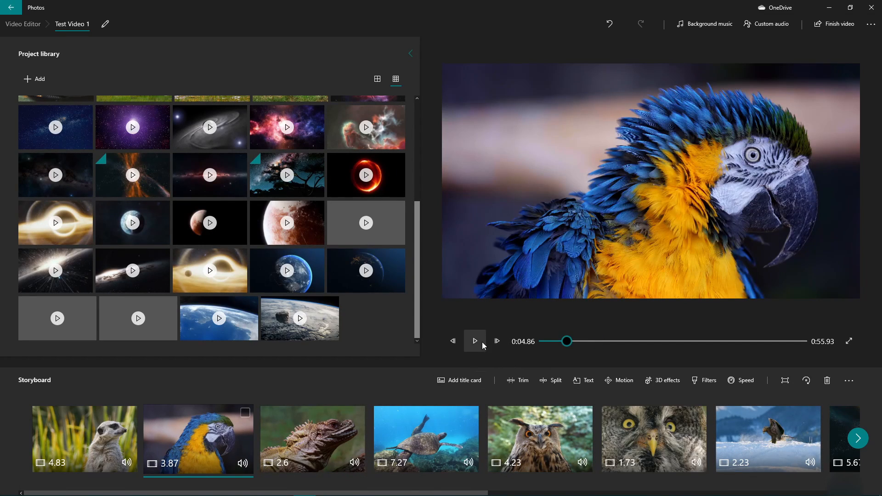
pyautogui.click(482, 341)
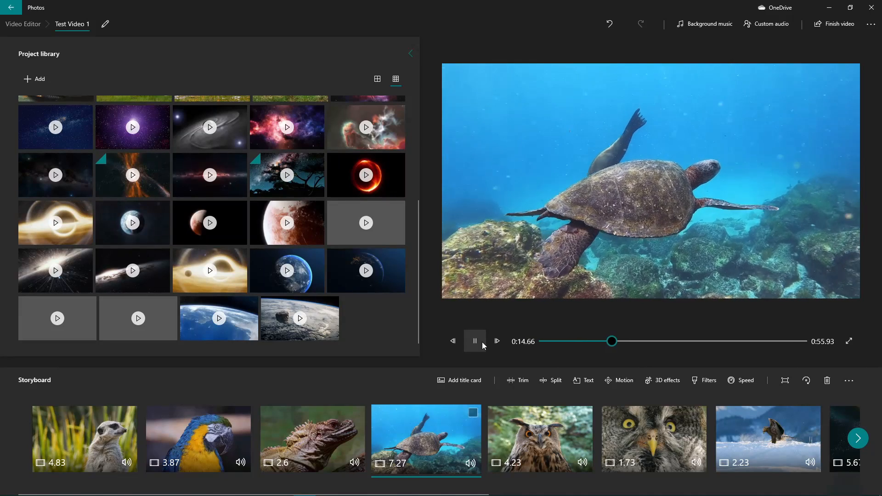
pyautogui.click(476, 340)
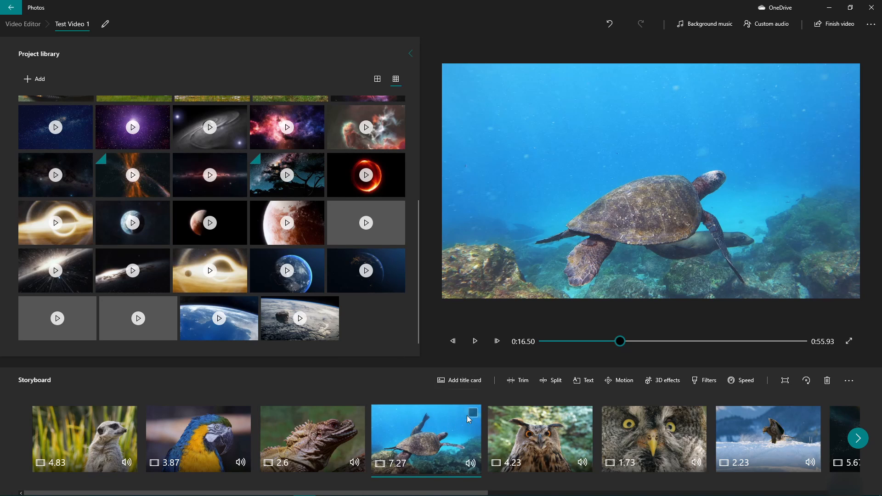
# - Add the Adventure-style text "This is a green sea turtle" to the turtle clip, shift its display range slightly later and preview it
pyautogui.click(100, 434)
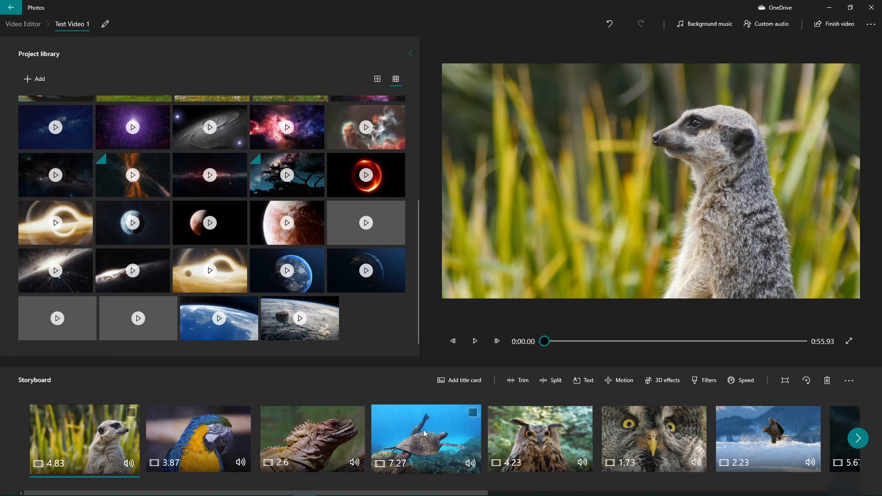
pyautogui.click(446, 450)
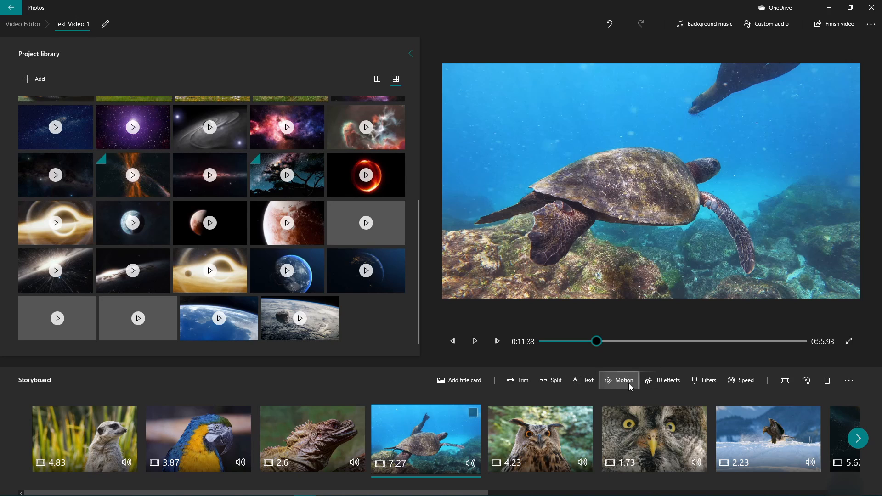
pyautogui.click(584, 380)
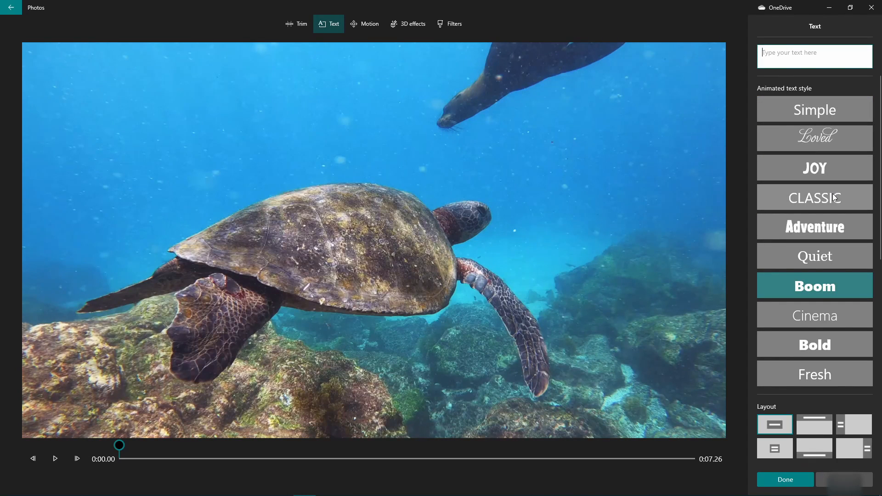
pyautogui.click(829, 228)
pyautogui.click(805, 52)
pyautogui.write('Th')
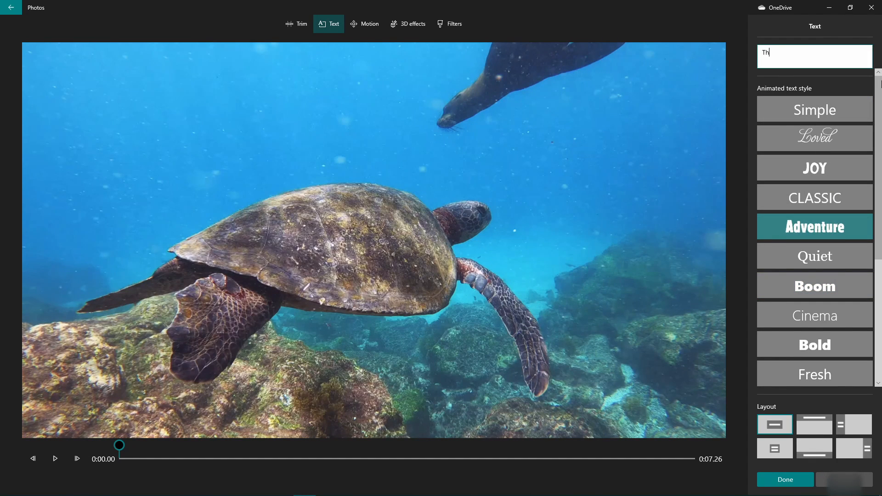
pyautogui.write('is is a ')
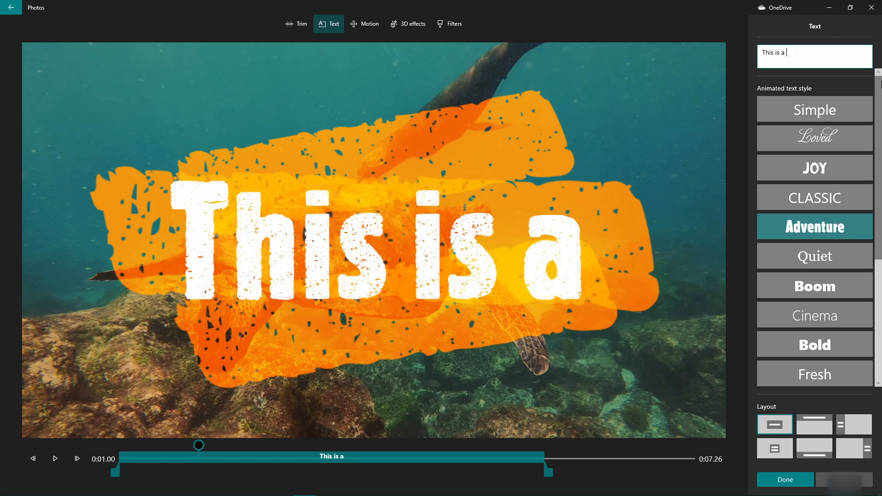
pyautogui.write('green seatur')
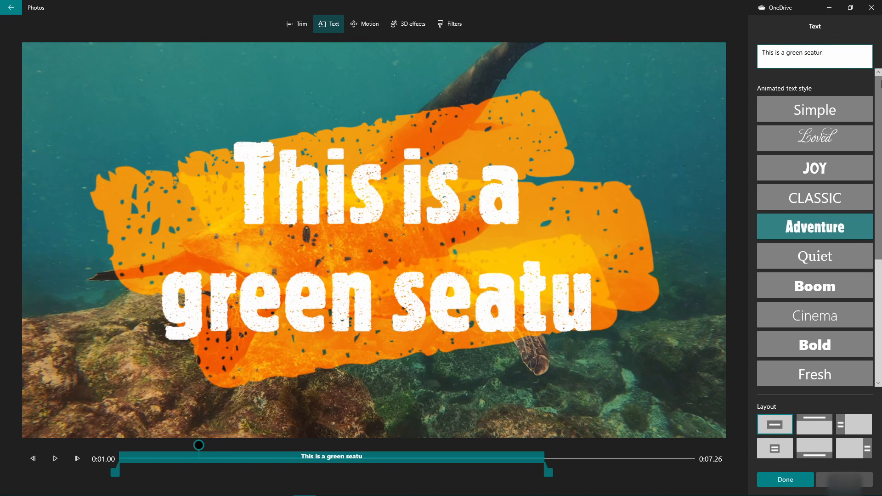
pyautogui.write('tle')
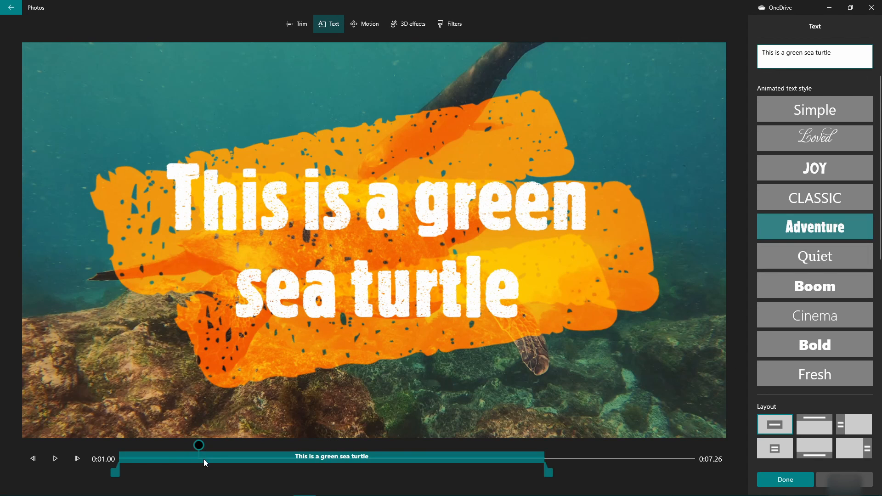
pyautogui.moveTo(205, 462); pyautogui.dragTo(122, 445)
pyautogui.press('space')
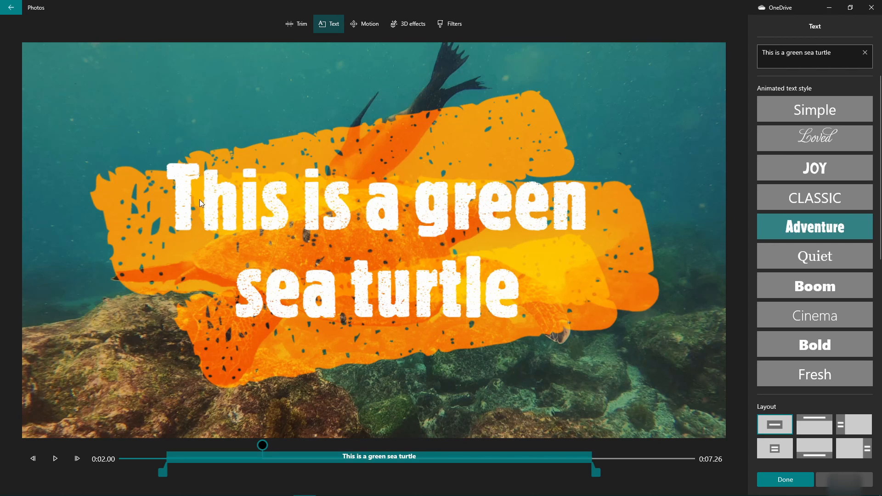
# - Try left, bottom and framed centre layouts for the Adventure text and preview its animation from the clip's start
pyautogui.click(788, 449)
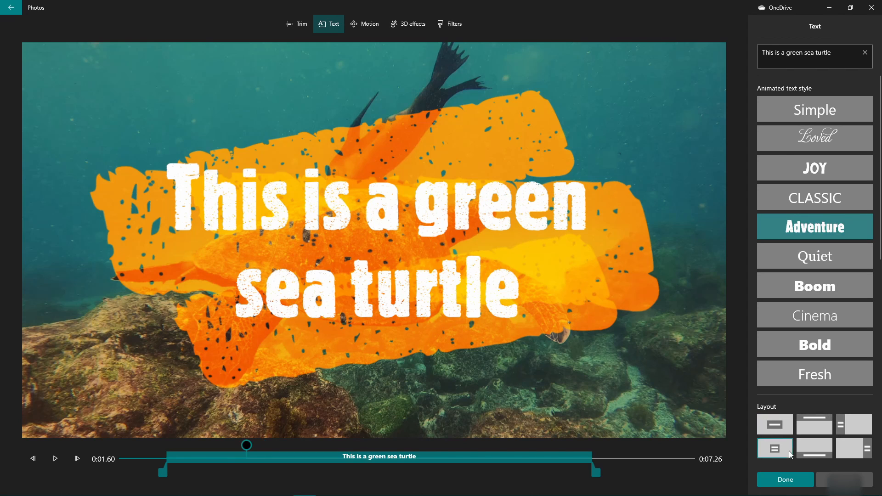
pyautogui.click(848, 420)
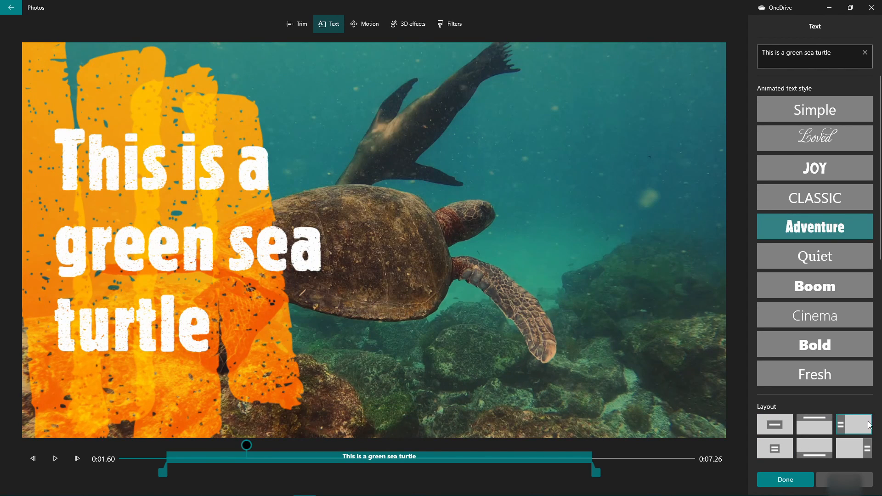
pyautogui.click(828, 430)
pyautogui.click(822, 442)
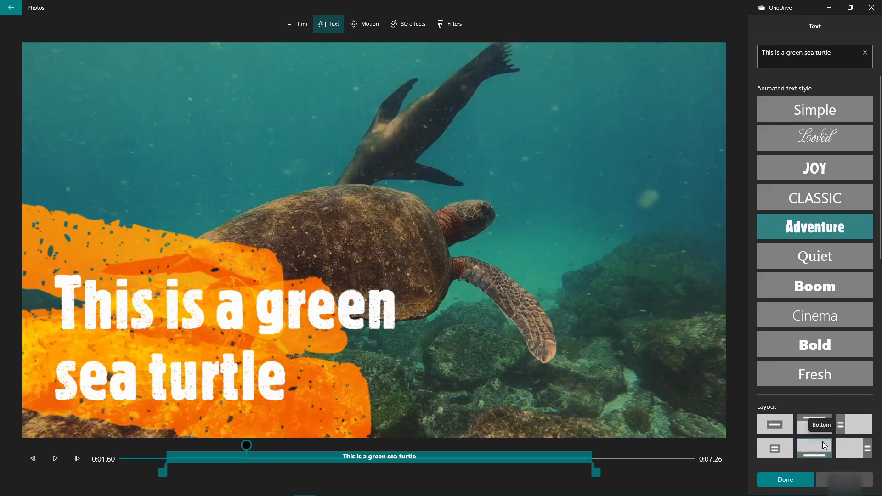
pyautogui.click(787, 451)
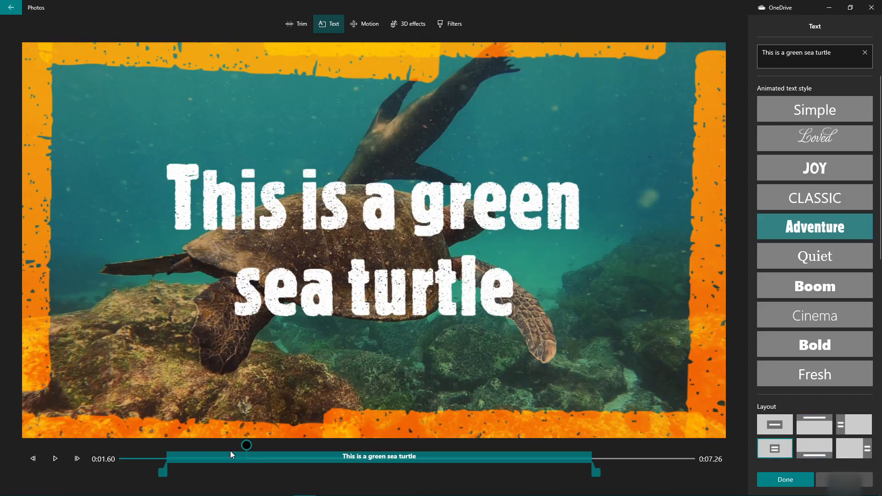
pyautogui.moveTo(136, 458); pyautogui.dragTo(119, 458)
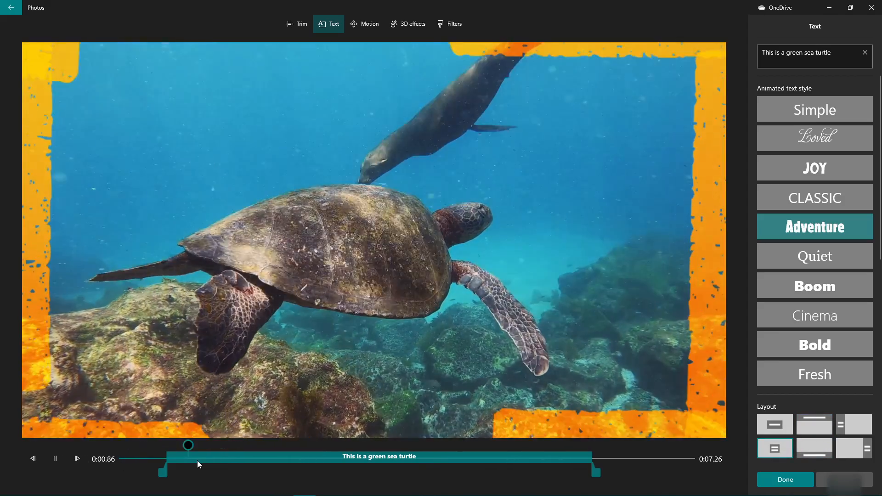
pyautogui.press('space')
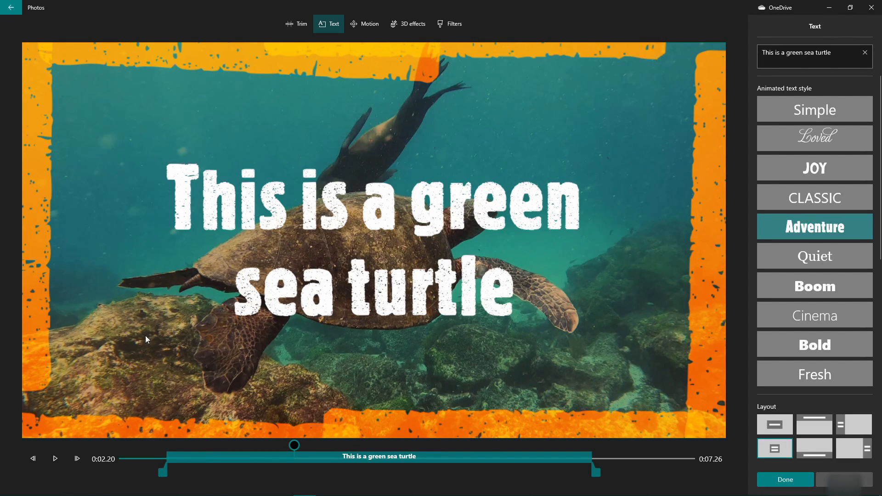
# - Change the turtle text to the Boom style with the Bottom layout and shorten its display to end shortly before 5 seconds
pyautogui.click(825, 285)
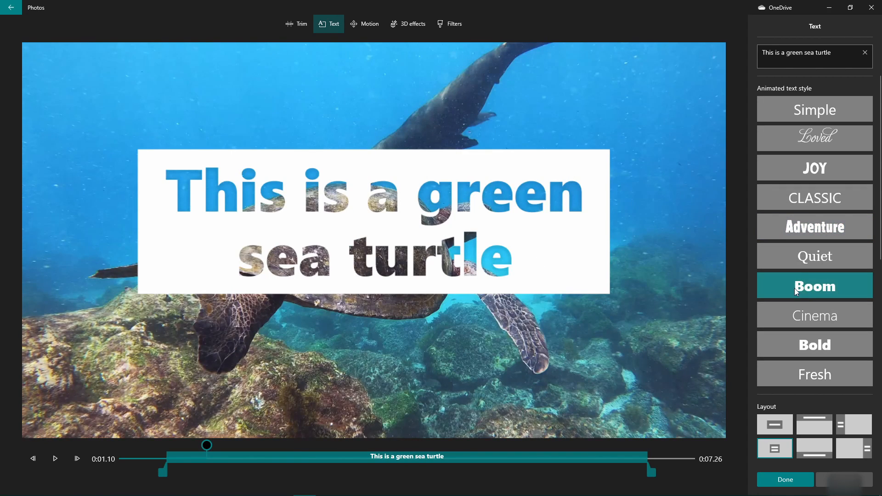
pyautogui.click(840, 423)
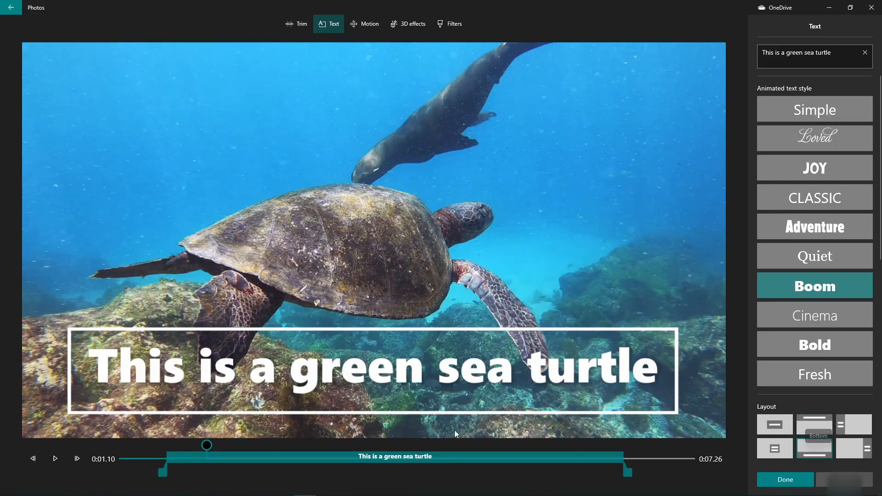
pyautogui.press('space')
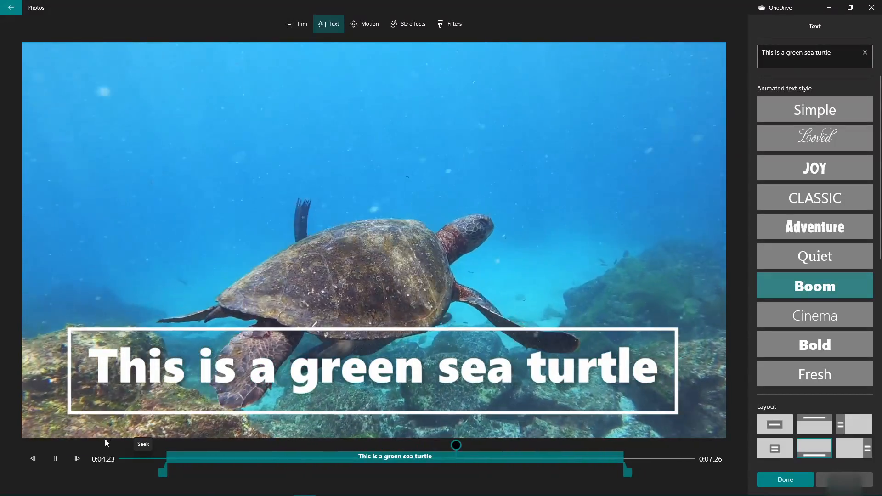
pyautogui.moveTo(628, 470); pyautogui.dragTo(509, 470)
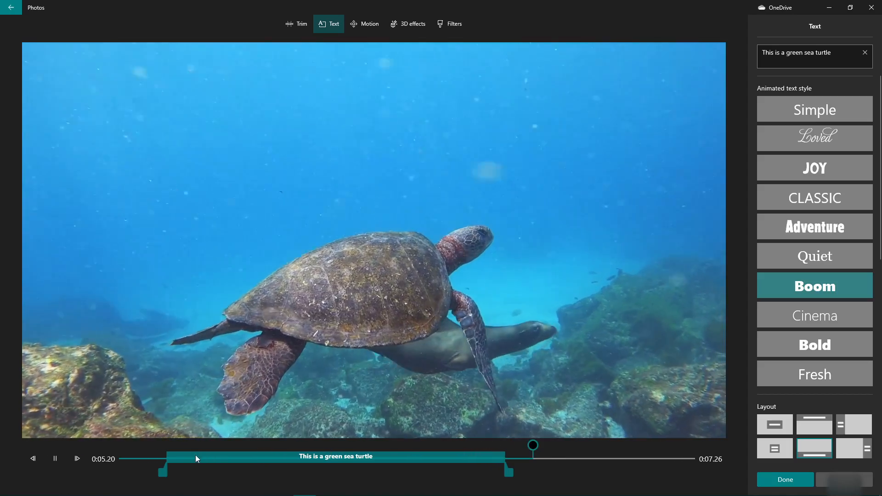
pyautogui.click(120, 454)
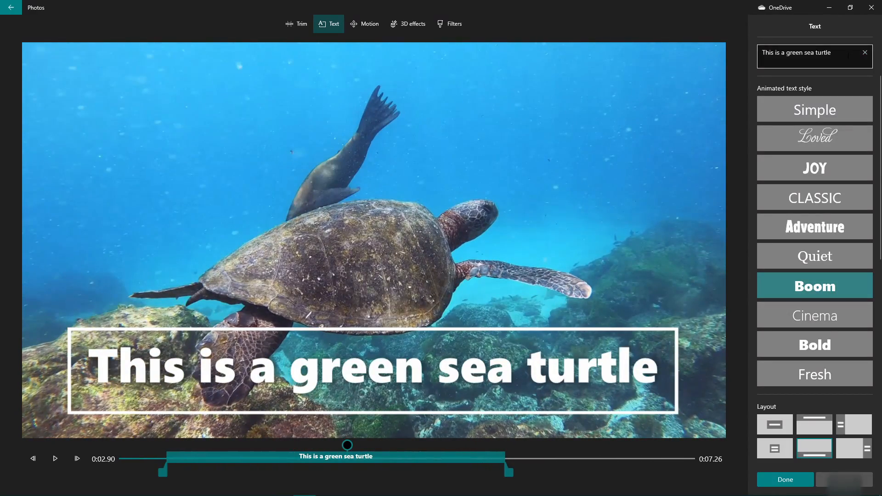
# - Replace the turtle clip's wording with "Sea turtle meets a sea lion", preview it and save the text
pyautogui.click(846, 55)
pyautogui.write('Se')
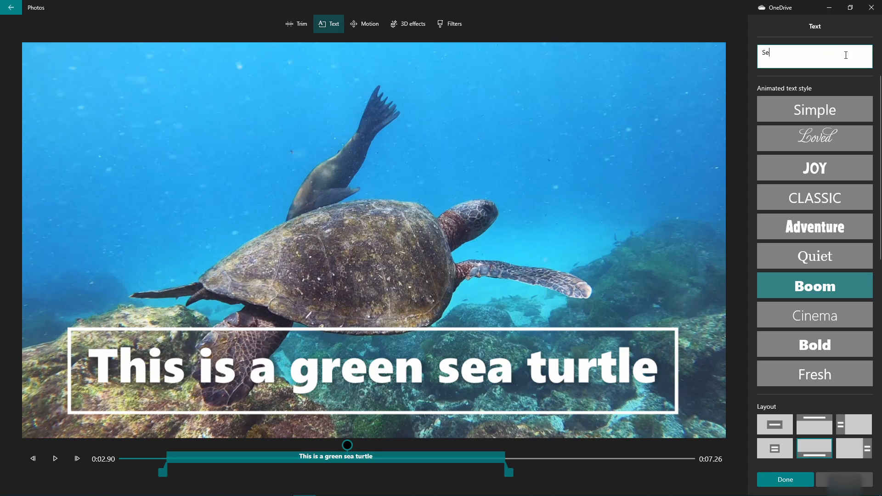
pyautogui.write('a turtle meets ')
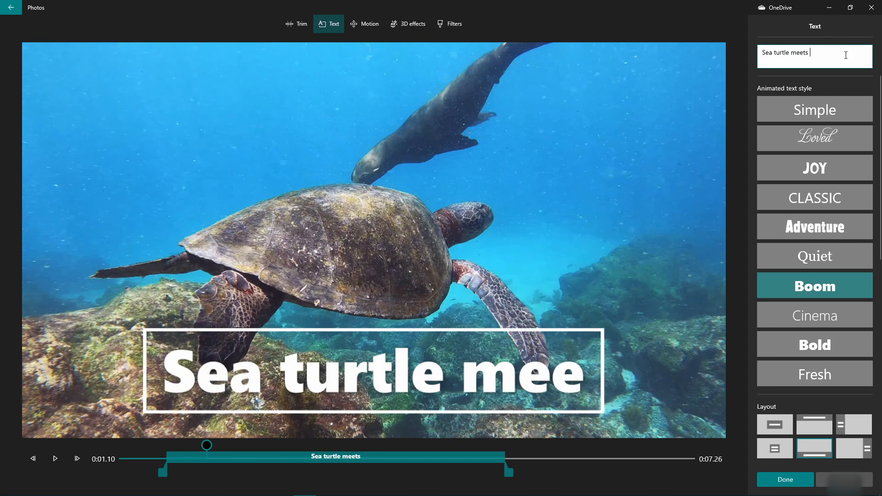
pyautogui.write('a sea lion')
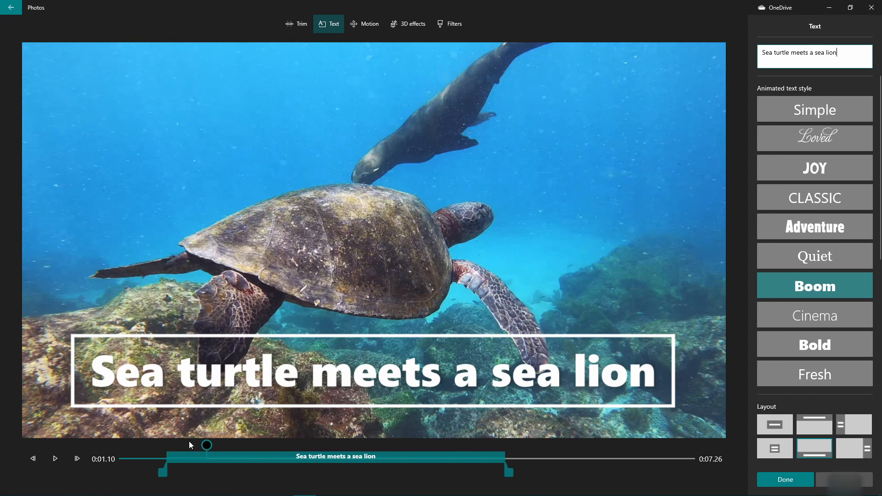
pyautogui.moveTo(206, 445); pyautogui.dragTo(119, 445)
pyautogui.press('space')
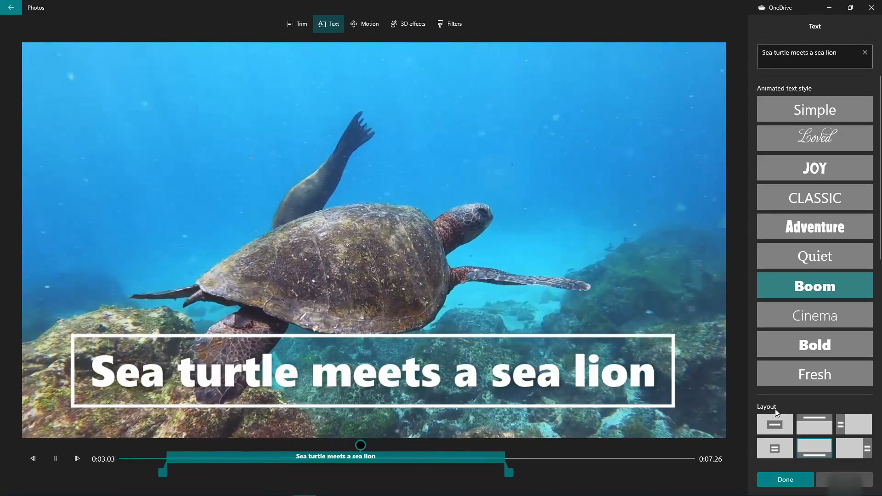
pyautogui.click(786, 480)
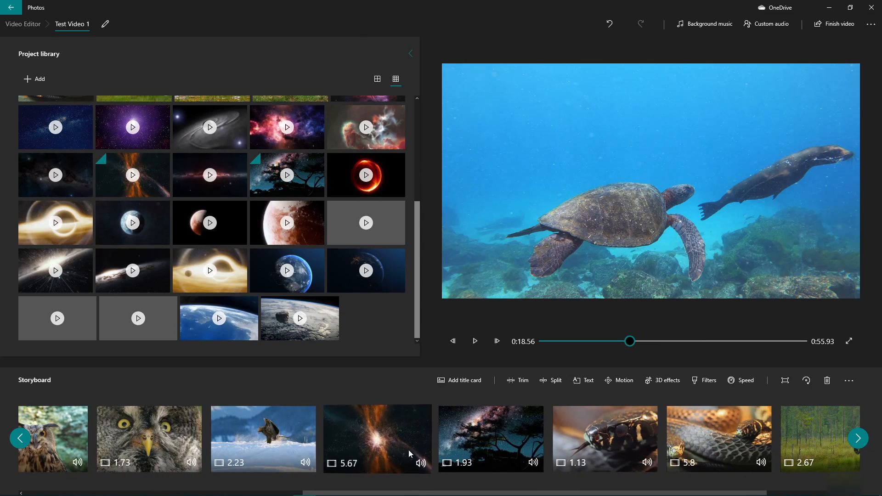
# - Delete the subtitle "the clip ran out of time." from the starry tree clip and save the change
pyautogui.scroll(-5, 501, 440)
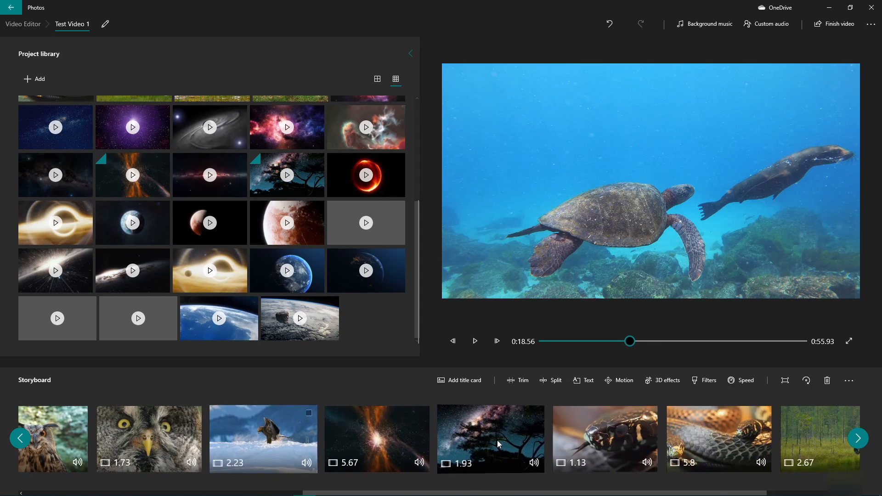
pyautogui.click(468, 439)
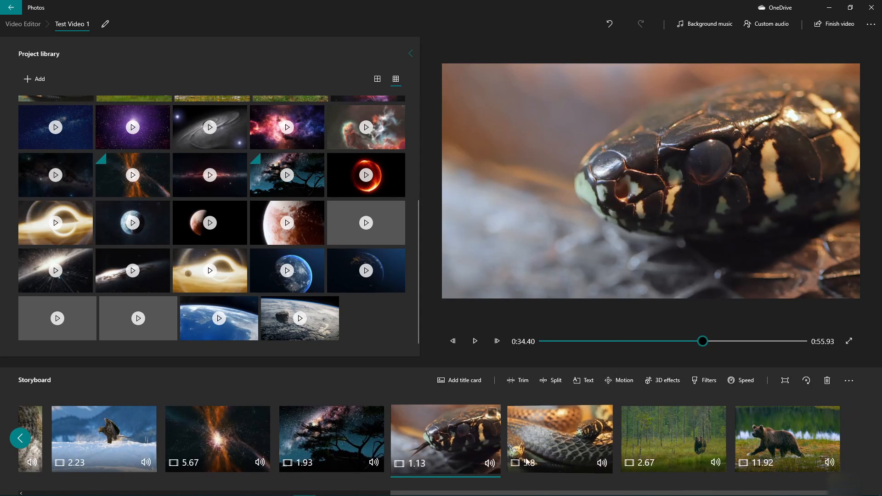
pyautogui.click(559, 436)
pyautogui.click(331, 436)
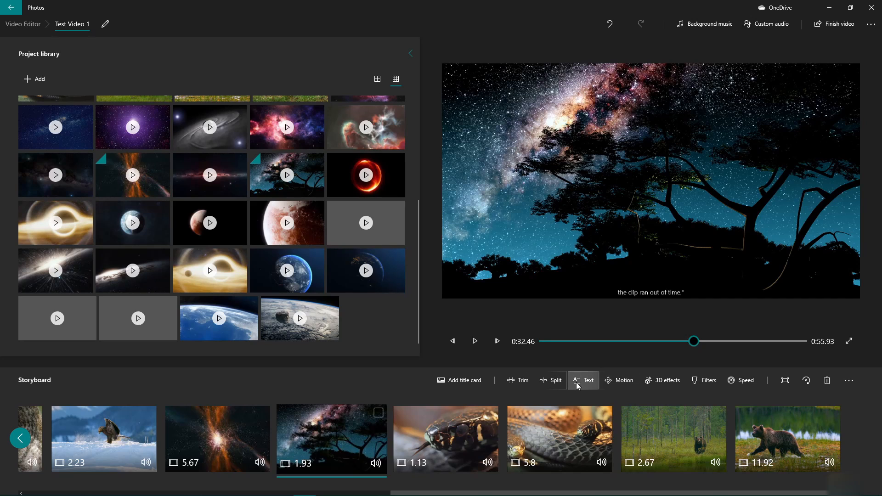
pyautogui.click(585, 385)
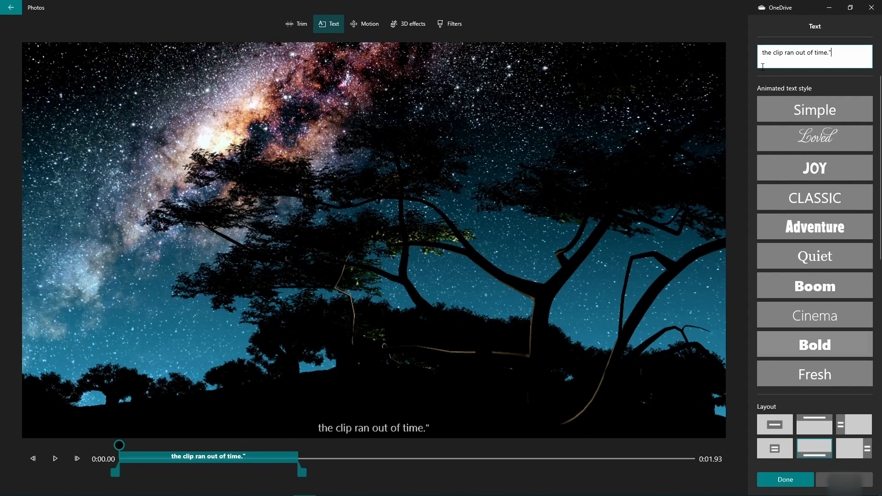
pyautogui.hotkey('ctrl', 'a')
pyautogui.press('BackSpace')
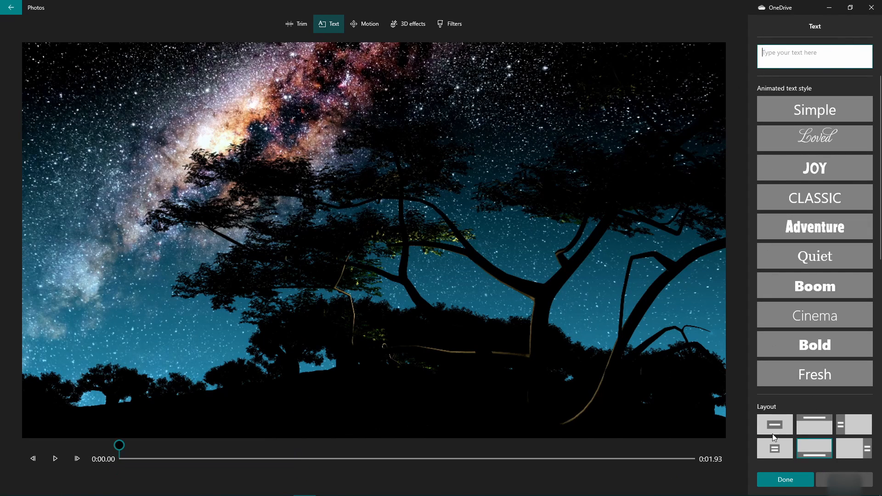
pyautogui.click(789, 480)
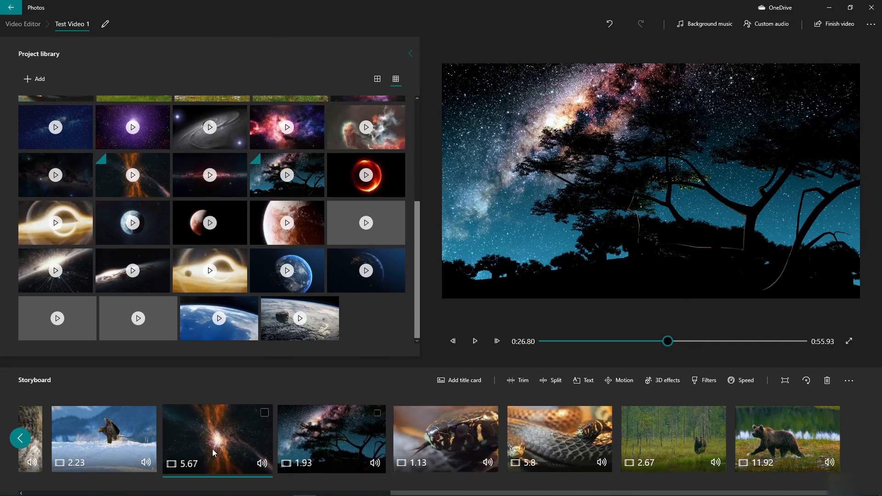
# - Delete the unfinished-speech subtitle from the orange starburst clip and save the change
pyautogui.click(213, 448)
pyautogui.click(598, 382)
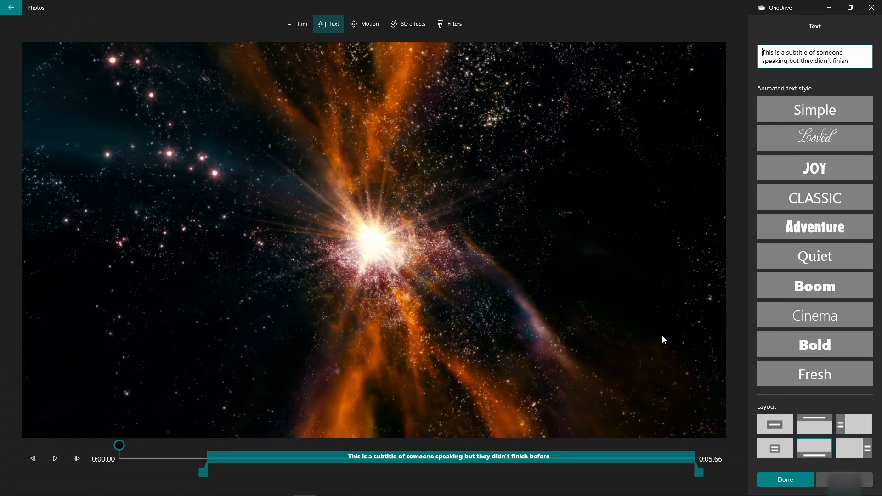
pyautogui.tripleClick(849, 56)
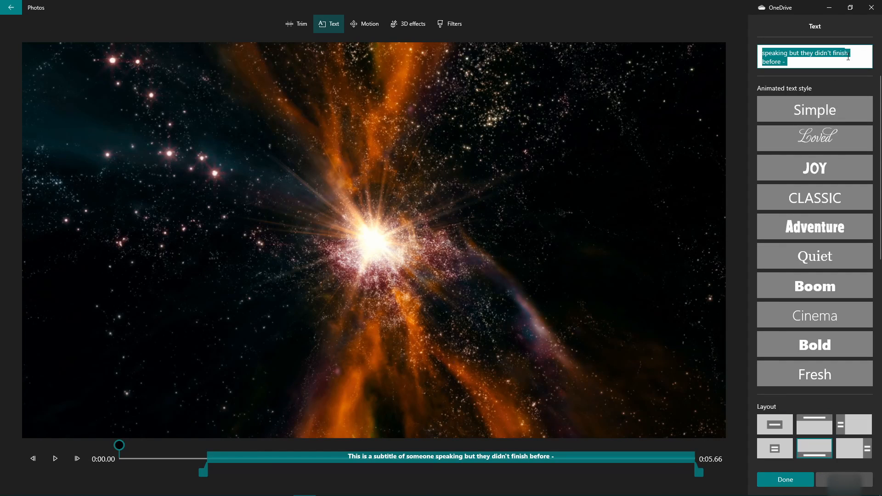
pyautogui.press('BackSpace')
pyautogui.click(784, 478)
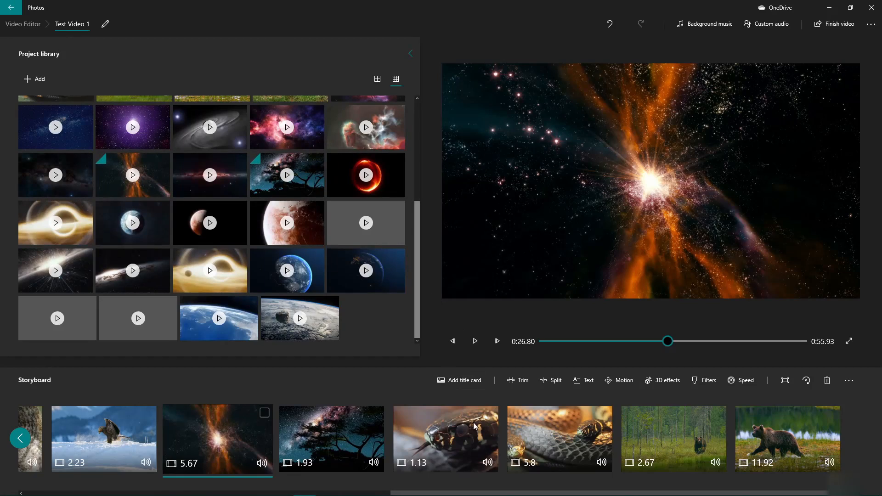
# - Add a blank title card to the storyboard ahead of the starburst clip
pyautogui.scroll(8, 407, 442)
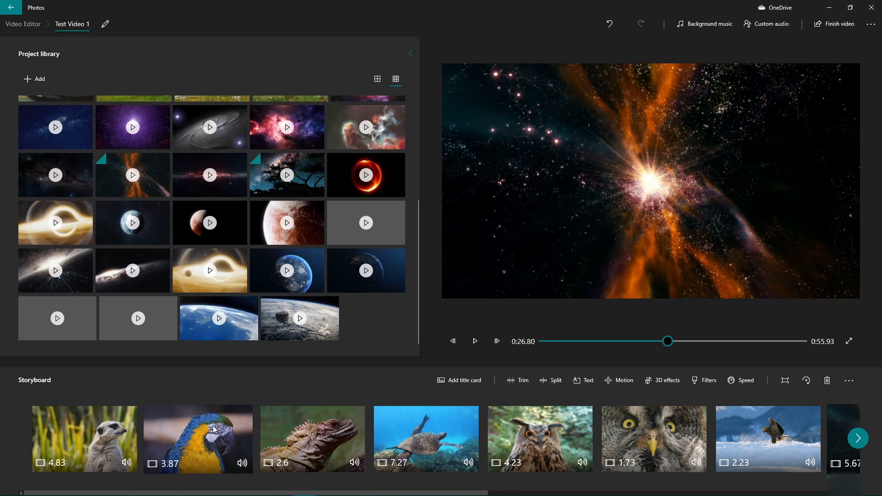
pyautogui.click(461, 381)
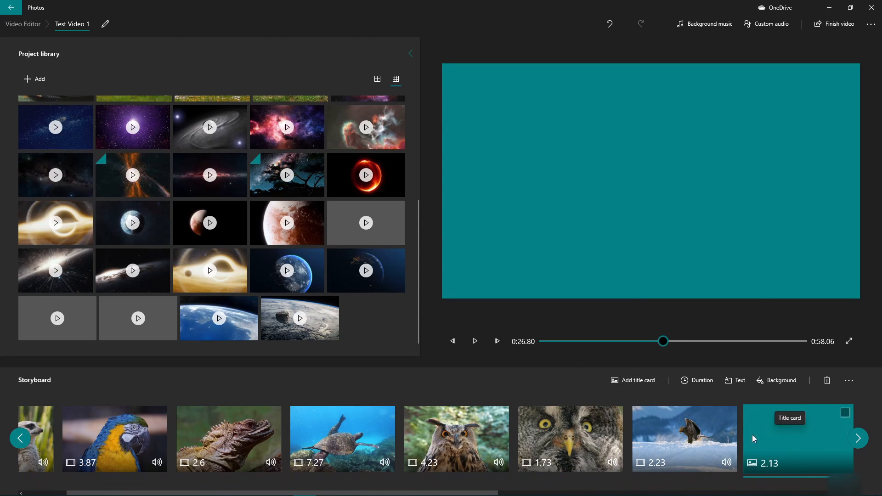
# - Move the title card between the lizard and sea turtle clips and set its duration to 3 seconds
pyautogui.moveTo(751, 434); pyautogui.dragTo(337, 452)
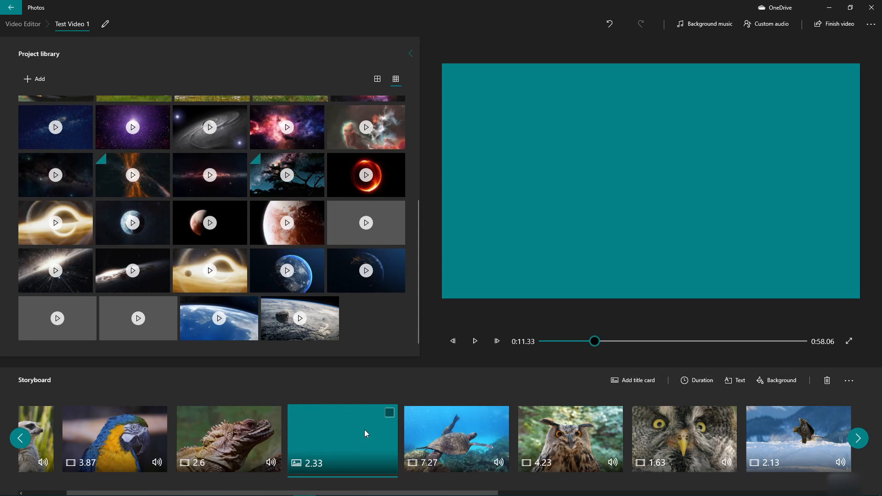
pyautogui.moveTo(364, 430); pyautogui.dragTo(399, 432)
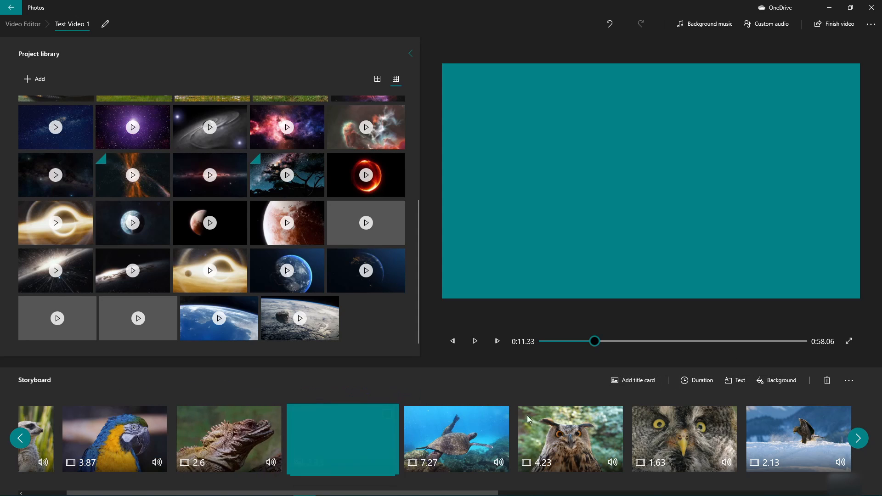
pyautogui.click(705, 383)
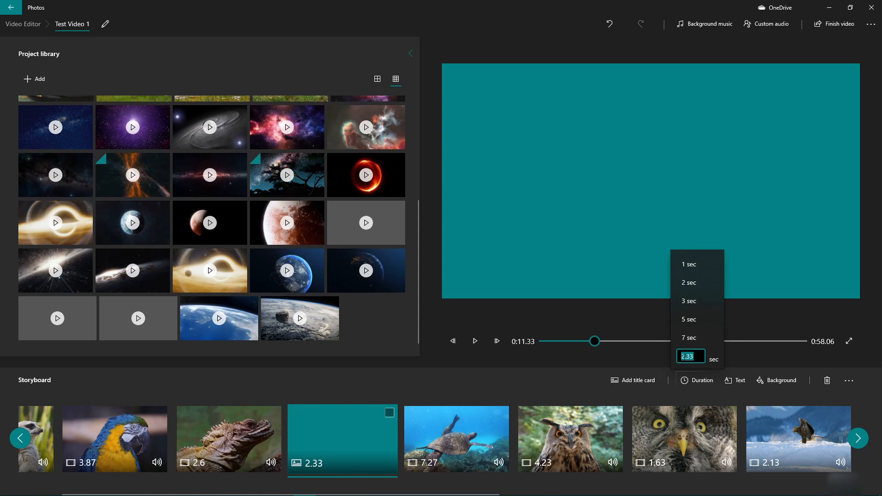
pyautogui.click(696, 300)
pyautogui.click(697, 381)
pyautogui.click(752, 321)
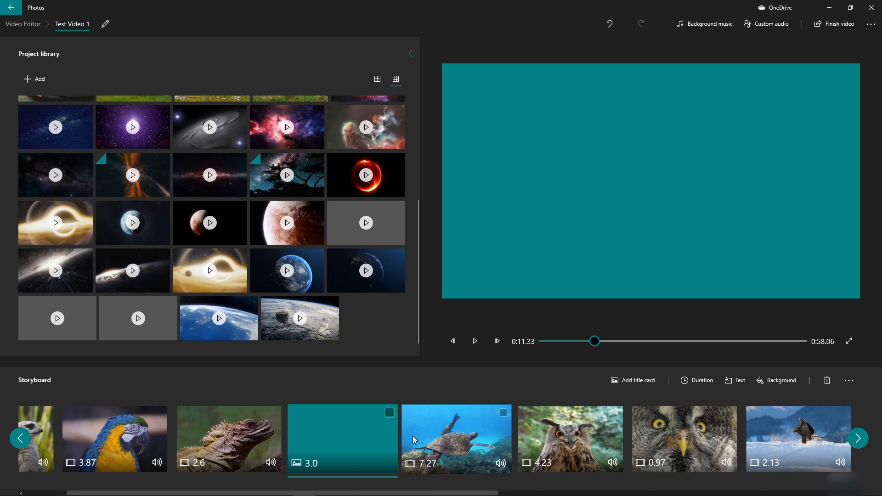
# - Give the title card's text the Boom style and the centred filled-box layout
pyautogui.scroll(-3, 413, 437)
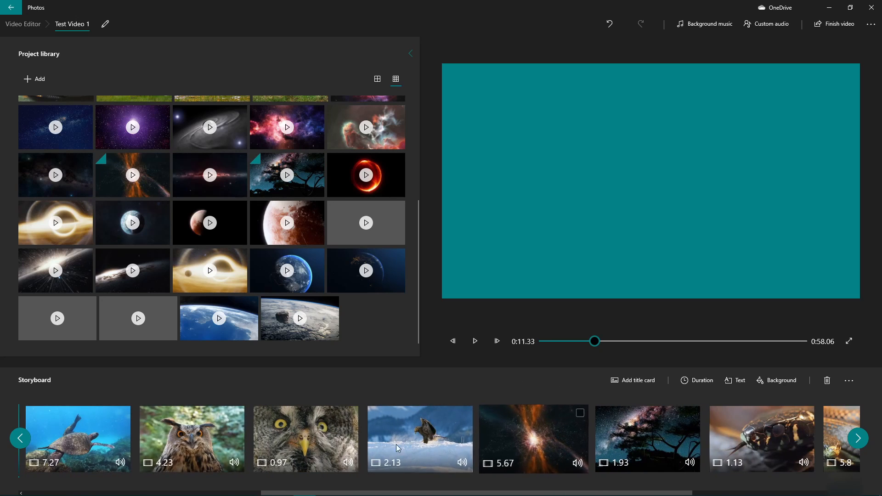
pyautogui.scroll(3, 393, 446)
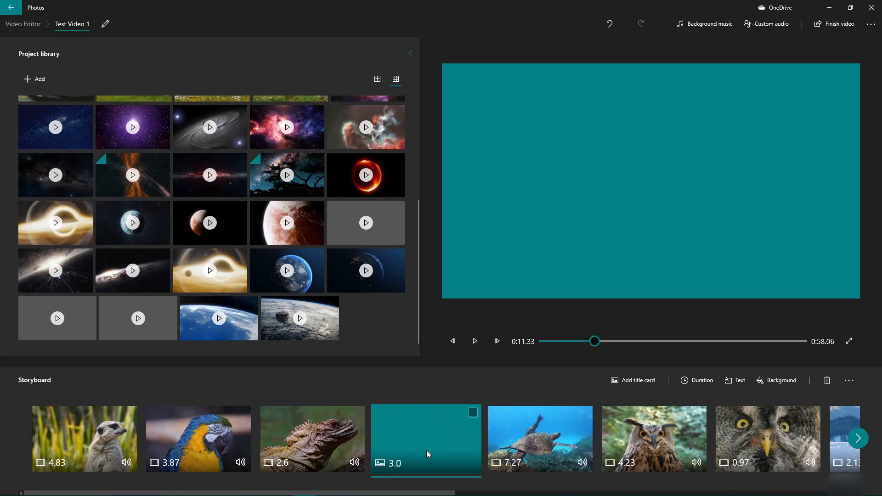
pyautogui.click(736, 380)
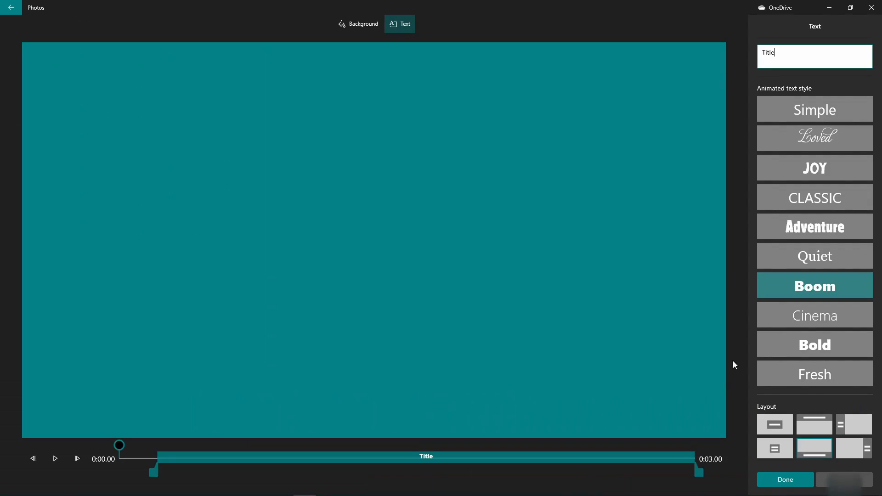
pyautogui.click(824, 280)
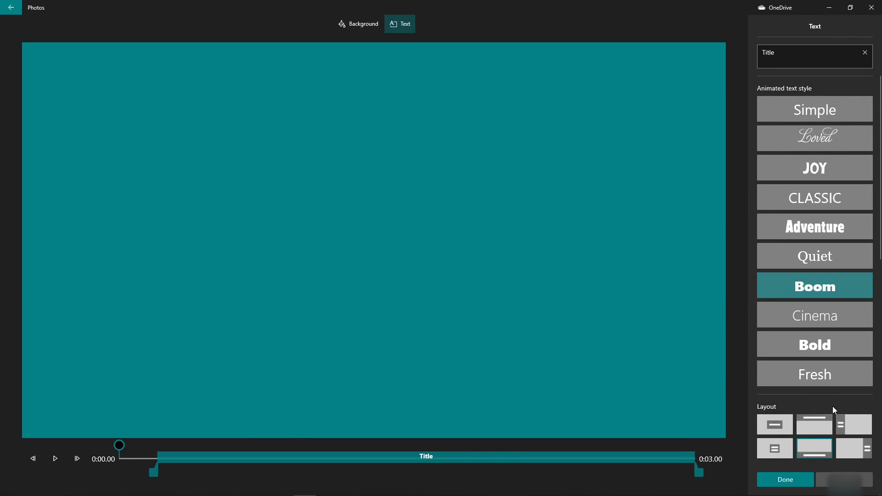
pyautogui.click(855, 425)
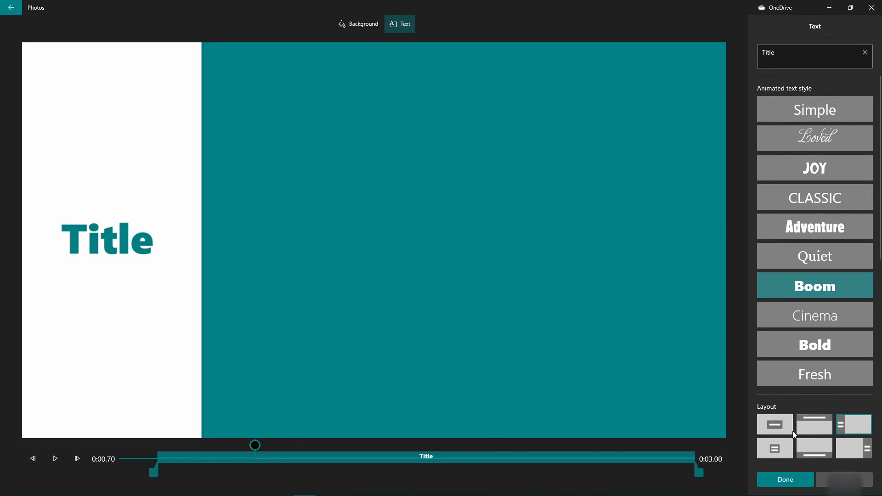
pyautogui.click(776, 446)
# - Replace the title card's wording with "Sponsor Wildlife Today"
pyautogui.click(795, 56)
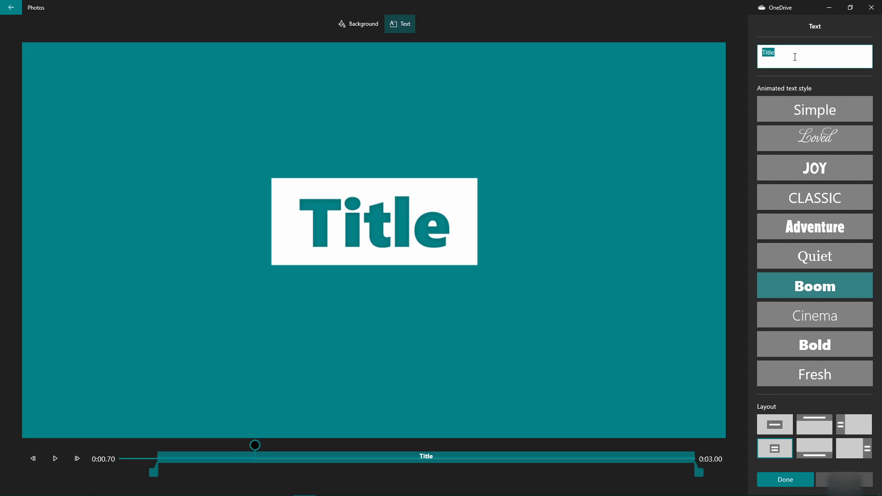
pyautogui.write('Sponsor W')
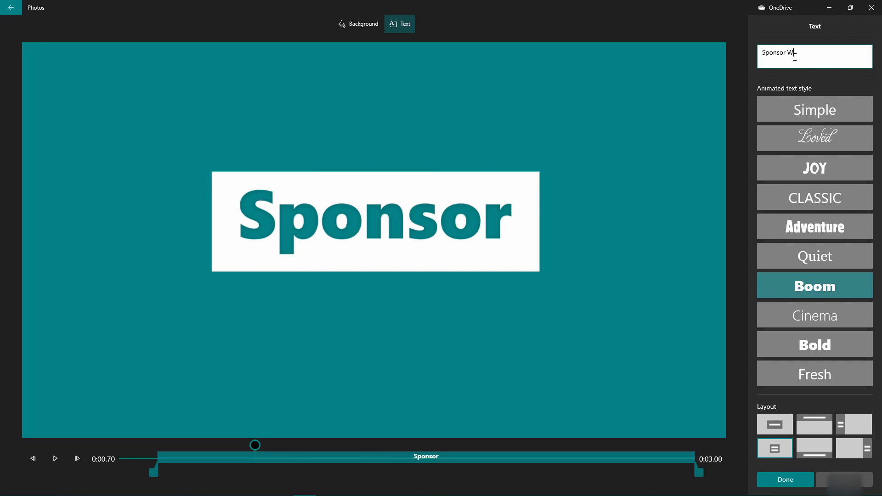
pyautogui.write('ildlife today')
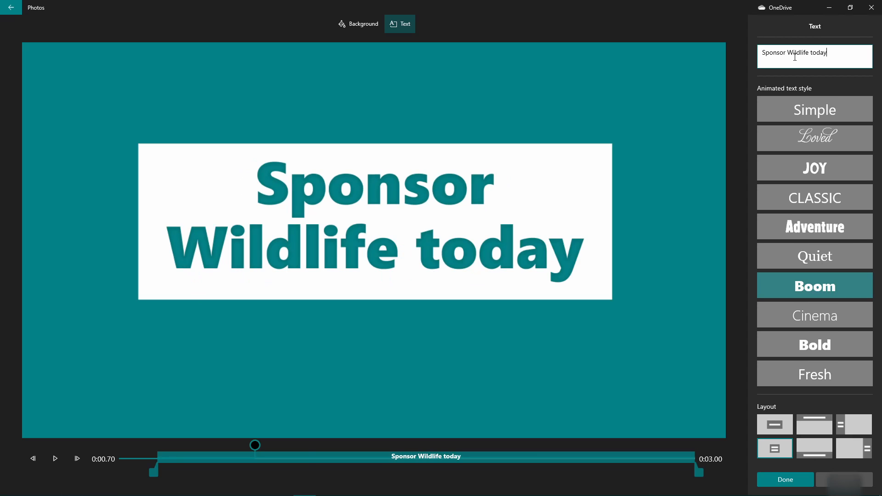
pyautogui.press('BackSpace')
pyautogui.write('T')
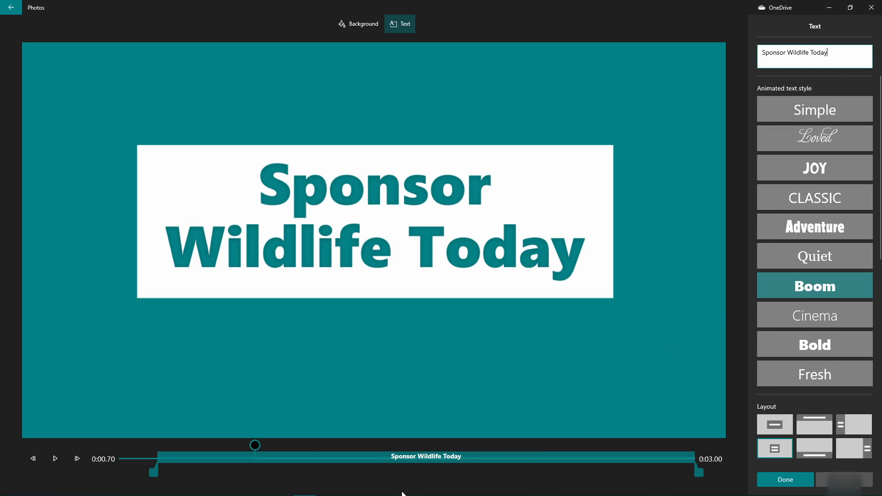
# - Preview the title text, adjust its display range to end just before the card does, and save it
pyautogui.click(55, 458)
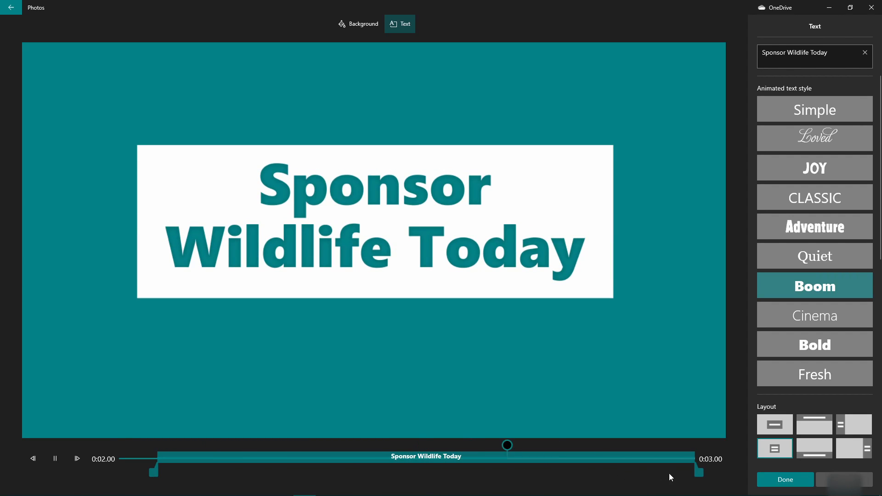
pyautogui.moveTo(693, 471); pyautogui.dragTo(634, 469)
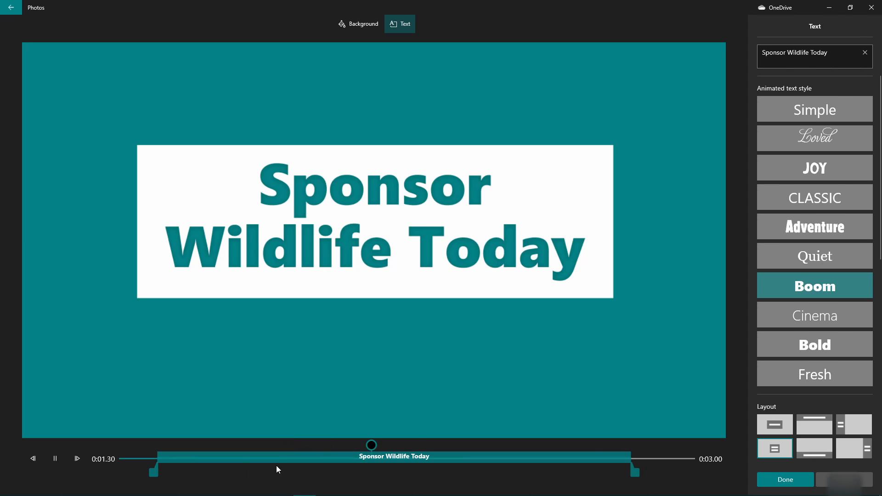
pyautogui.moveTo(636, 472); pyautogui.dragTo(669, 466)
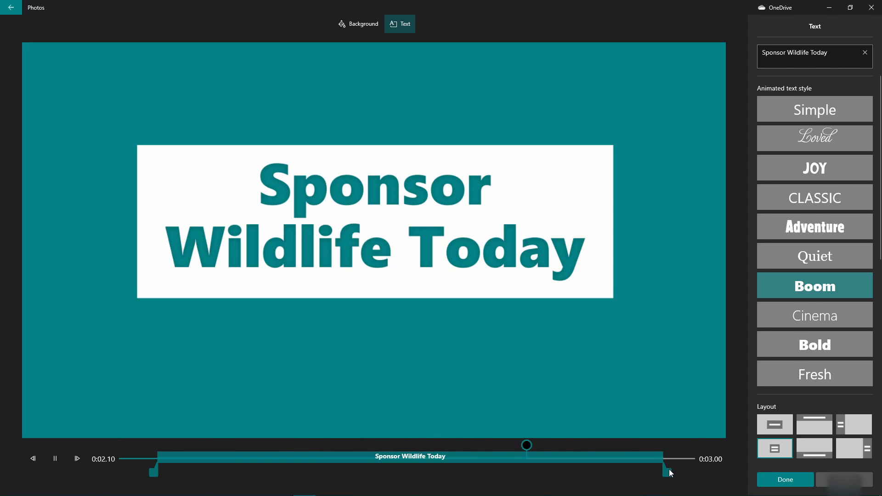
pyautogui.moveTo(670, 469); pyautogui.dragTo(695, 469)
pyautogui.click(787, 484)
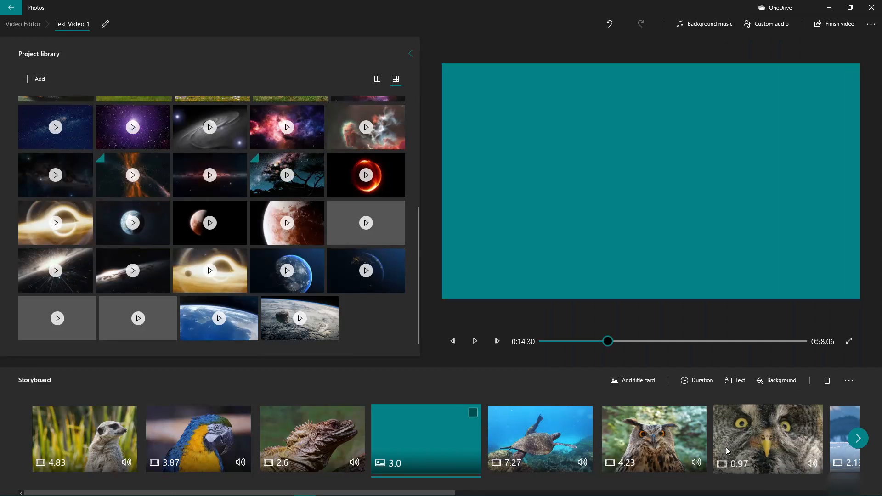
# - Play the storyboard from the lizard clip to check how the title card appears
pyautogui.click(312, 434)
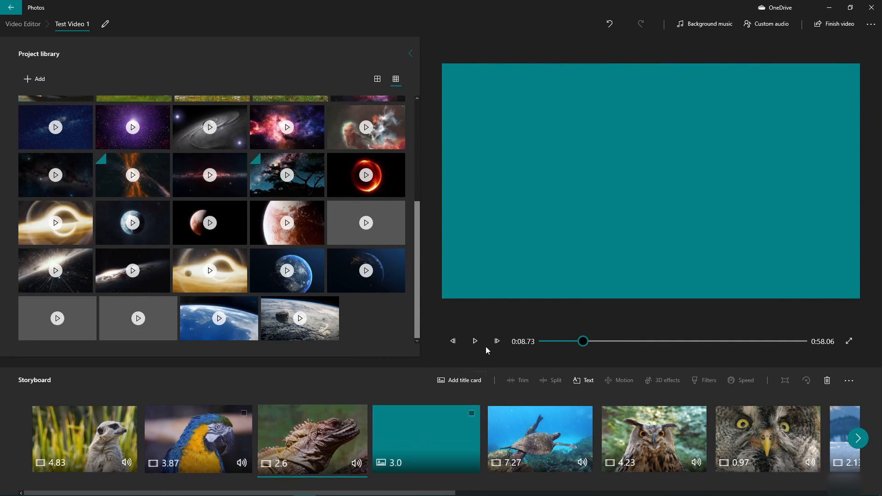
pyautogui.click(476, 342)
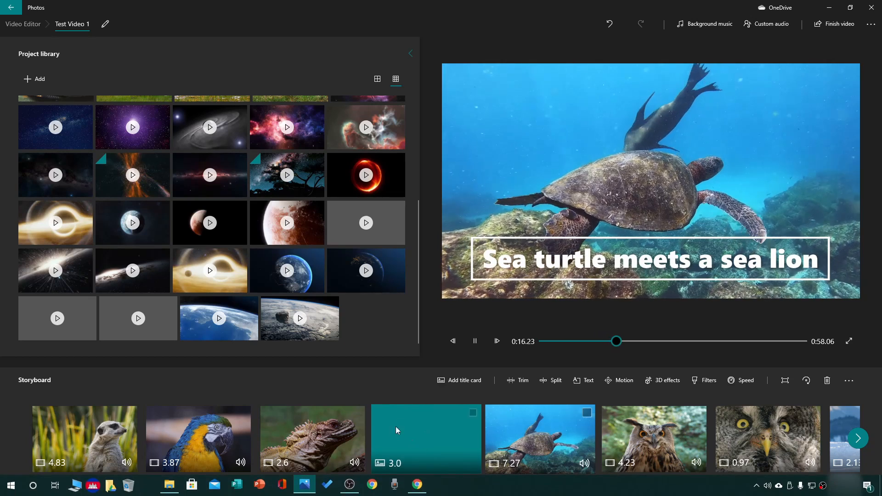
pyautogui.click(441, 436)
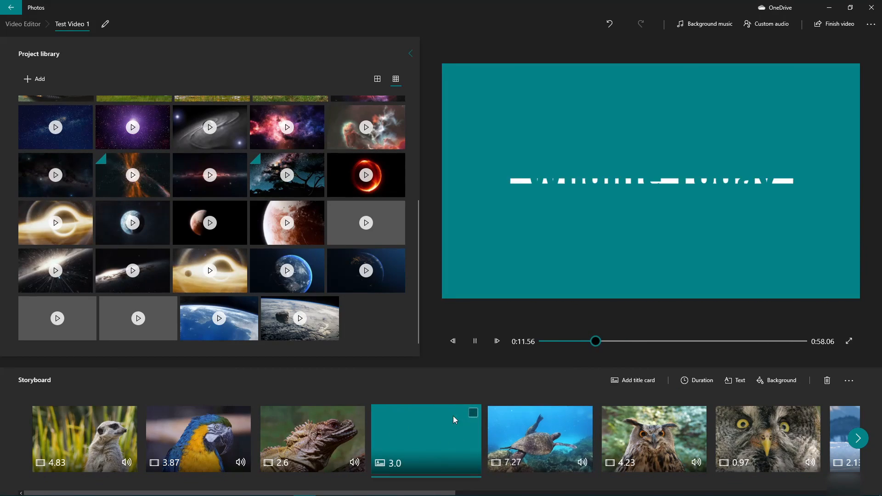
pyautogui.click(475, 341)
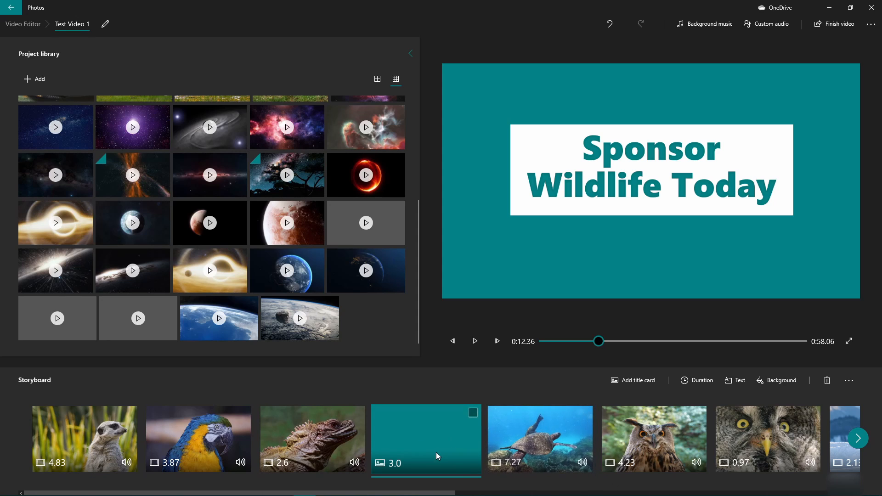
# - Move the title card between the close-up owl and snowy eagle clips, and review the background music options without picking a track
pyautogui.moveTo(428, 451); pyautogui.dragTo(643, 441)
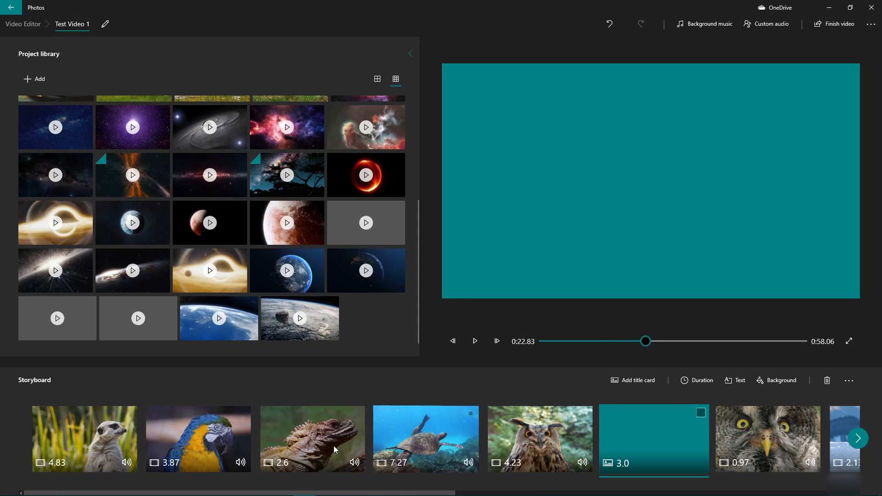
pyautogui.moveTo(650, 444); pyautogui.dragTo(781, 450)
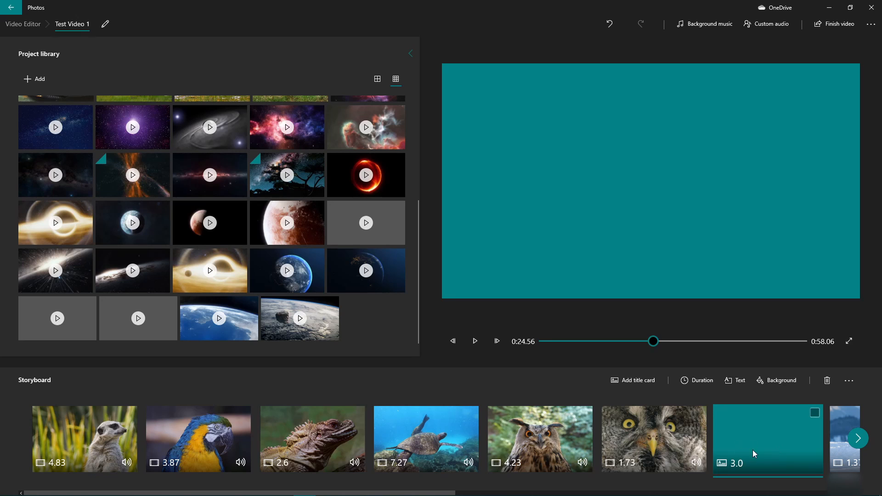
pyautogui.click(717, 26)
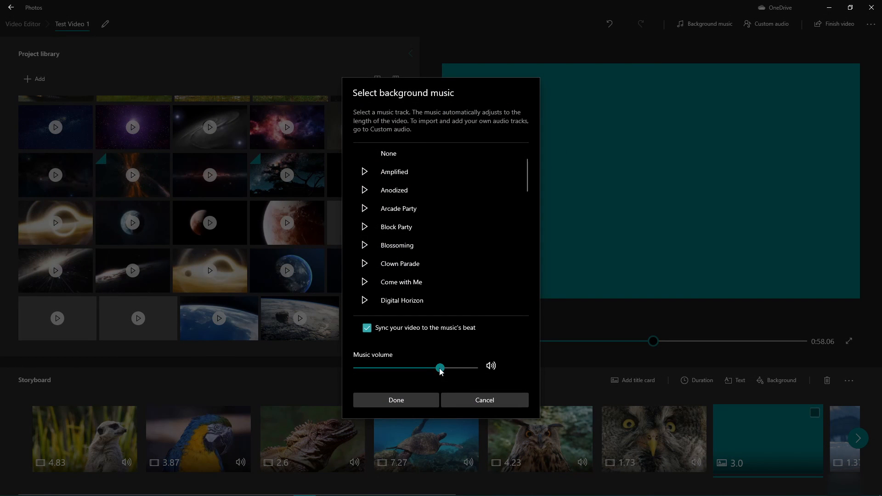
pyautogui.click(416, 402)
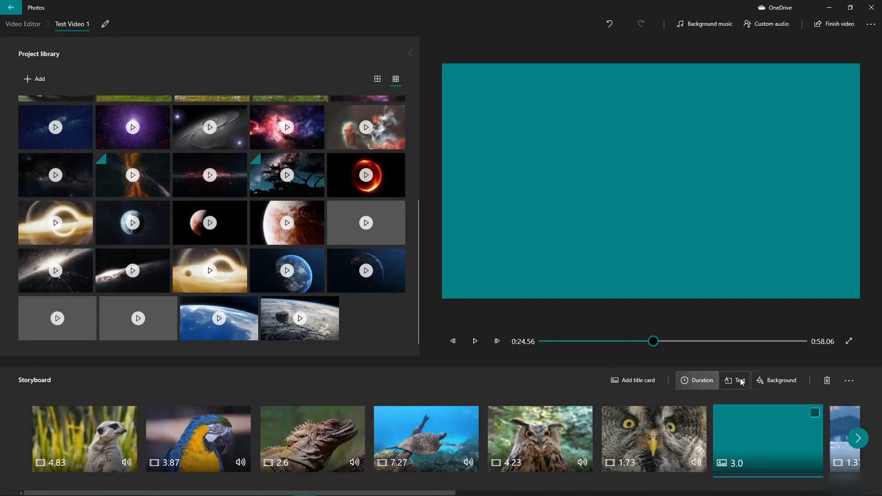
# - Try several preset background colours on the title card, apply the muted blue swatch and save
pyautogui.moveTo(783, 437); pyautogui.dragTo(212, 448)
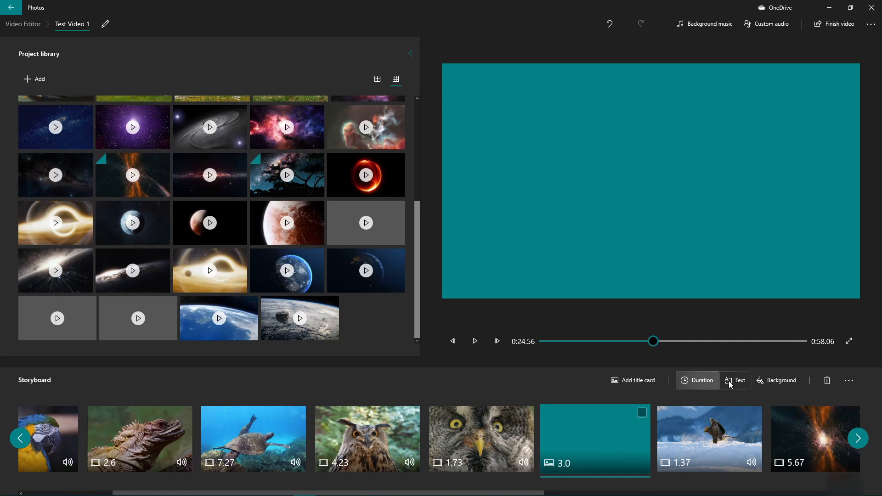
pyautogui.click(796, 381)
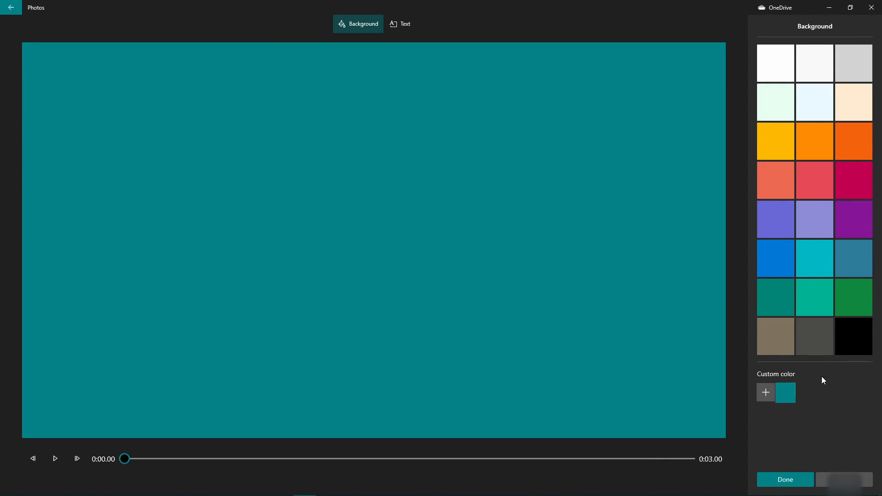
pyautogui.click(783, 303)
pyautogui.click(817, 289)
pyautogui.click(847, 291)
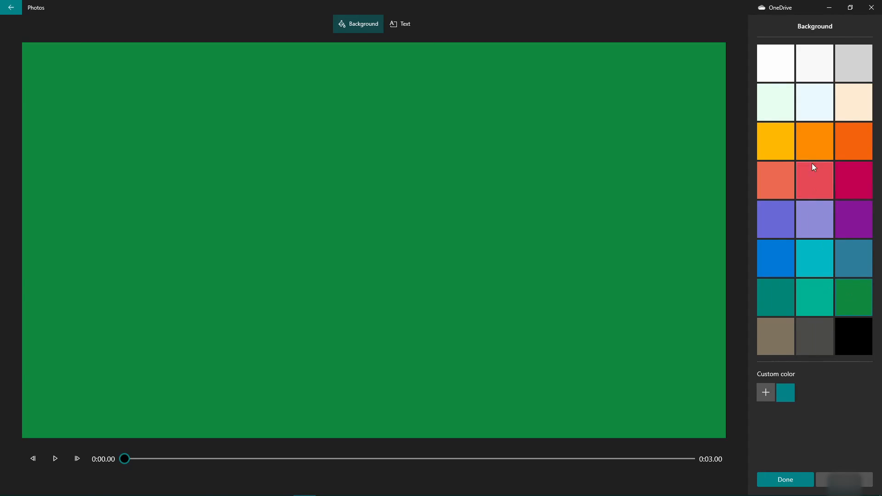
pyautogui.click(813, 101)
pyautogui.click(807, 65)
pyautogui.click(780, 186)
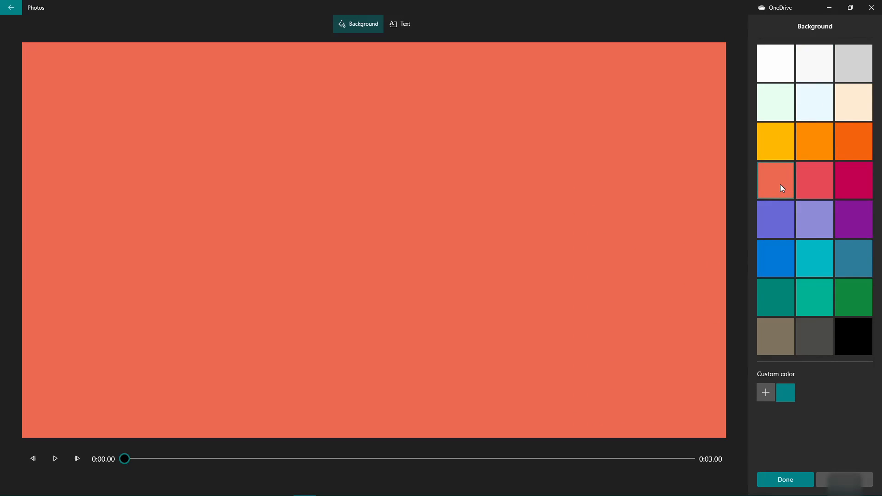
pyautogui.click(831, 219)
pyautogui.click(843, 271)
pyautogui.click(786, 480)
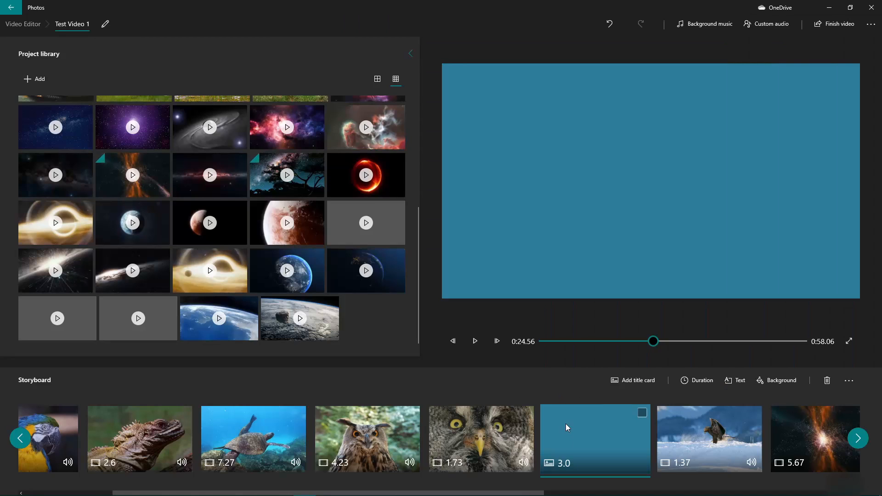
# - Add a slightly darker, bluer custom colour and apply it as the title card's background
pyautogui.click(785, 380)
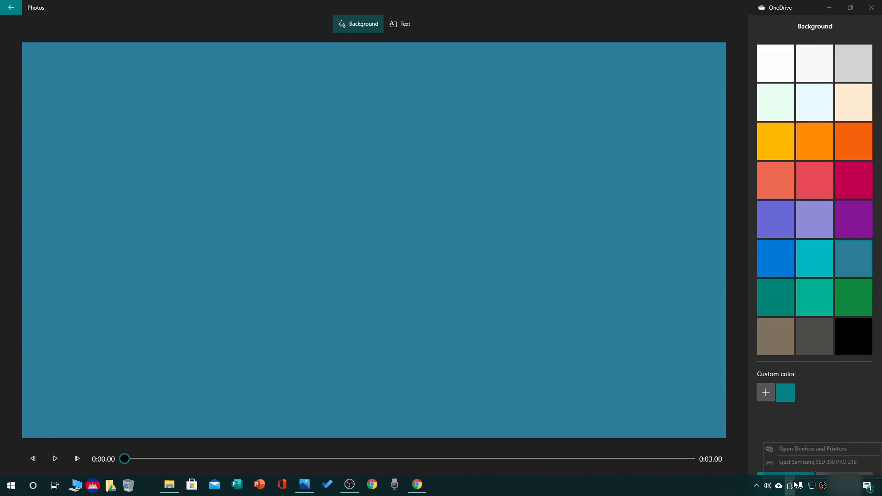
pyautogui.click(766, 394)
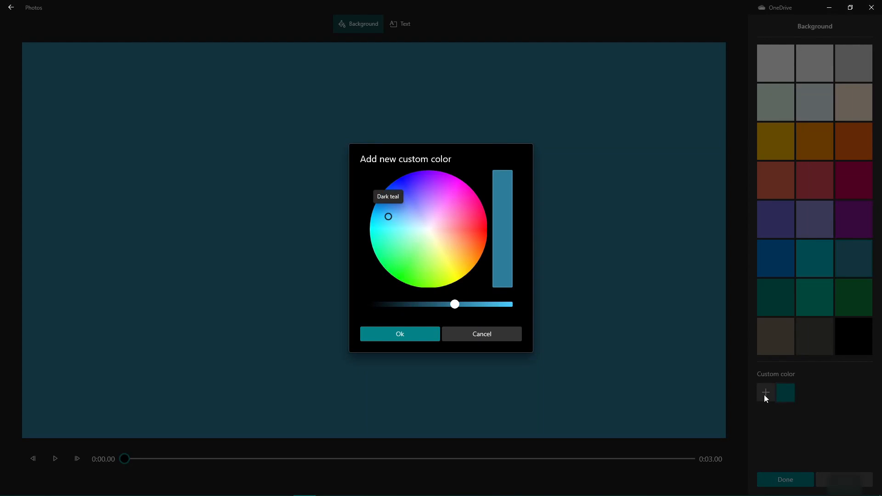
pyautogui.moveTo(420, 238); pyautogui.dragTo(391, 212)
pyautogui.moveTo(455, 304)
pyautogui.mouseDown()
pyautogui.moveTo(467, 304)
pyautogui.moveTo(448, 304)
pyautogui.mouseUp()
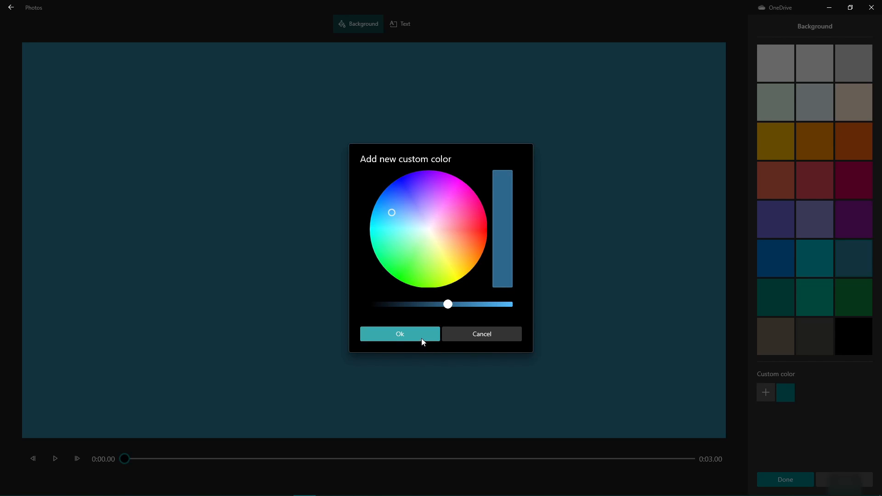
pyautogui.click(422, 339)
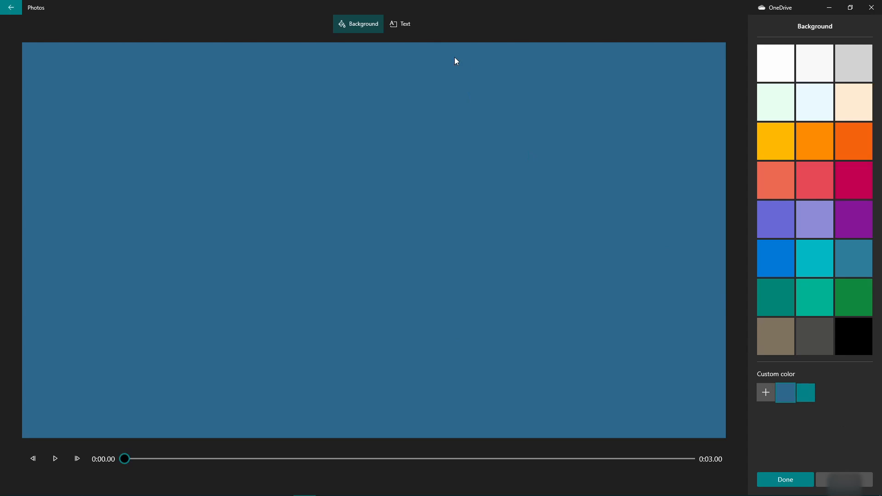
# - Check the title card's text settings and save its new custom background
pyautogui.click(407, 28)
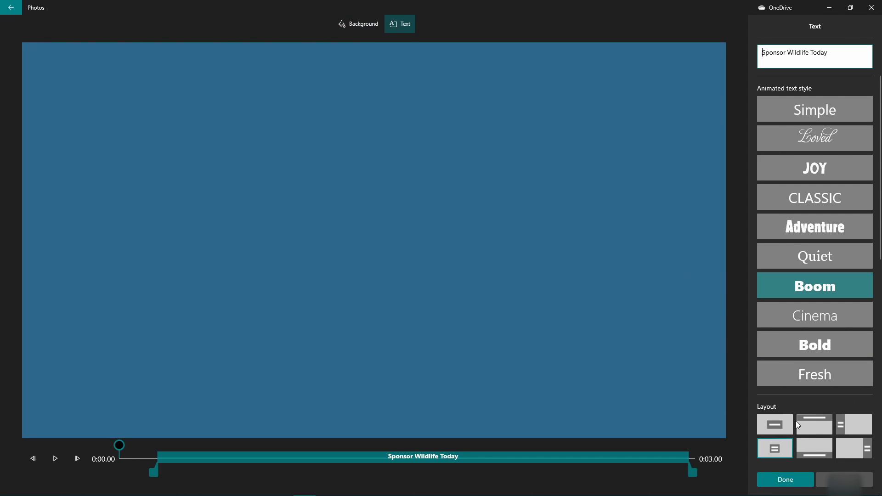
pyautogui.click(786, 480)
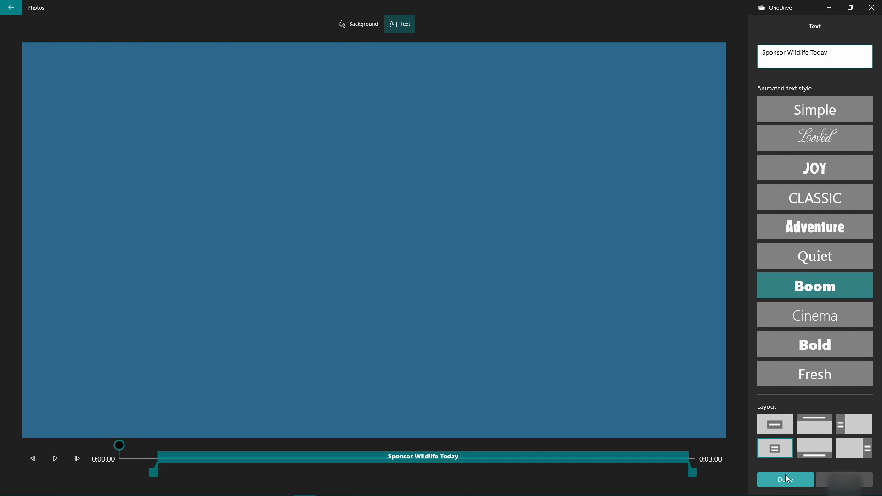
pyautogui.click(787, 479)
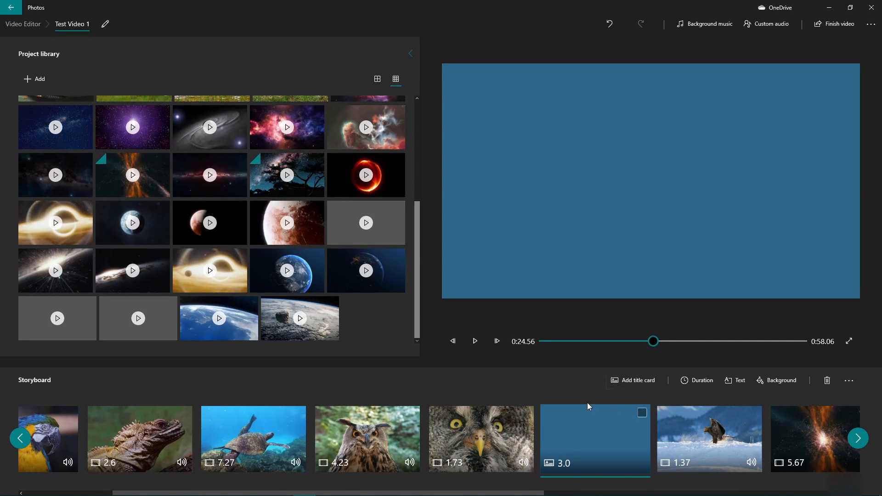
# - Review the text settings of the "Sponsor Wildlife Today" title card without changing them
pyautogui.scroll(-5, 698, 415)
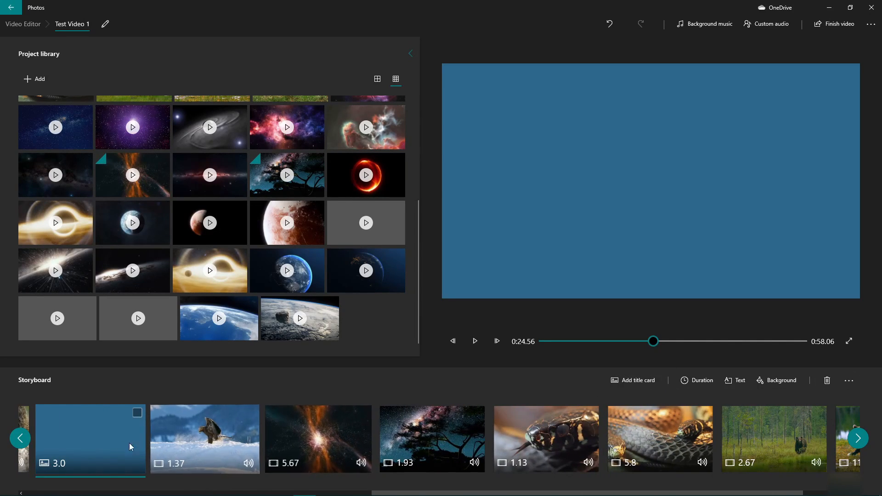
pyautogui.click(737, 382)
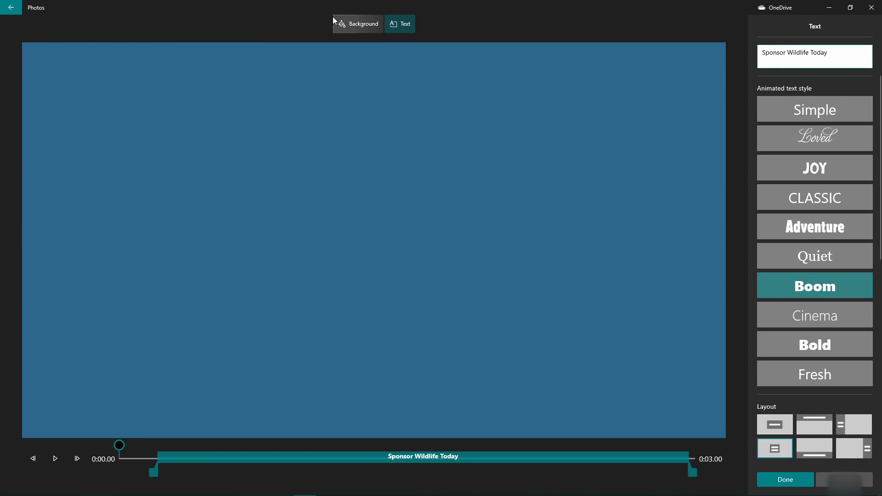
pyautogui.click(11, 8)
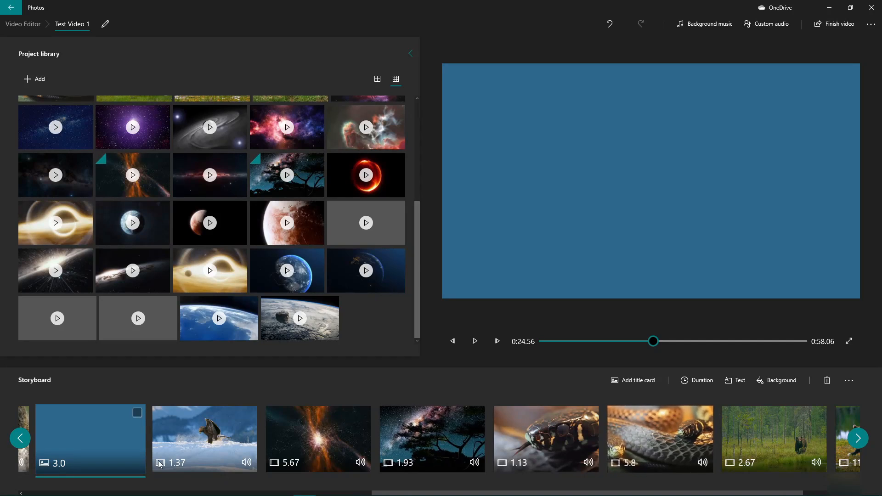
# - Add a second title card and move it to the end of the storyboard after the walking bear clip
pyautogui.scroll(4, 400, 448)
pyautogui.scroll(-5, 400, 447)
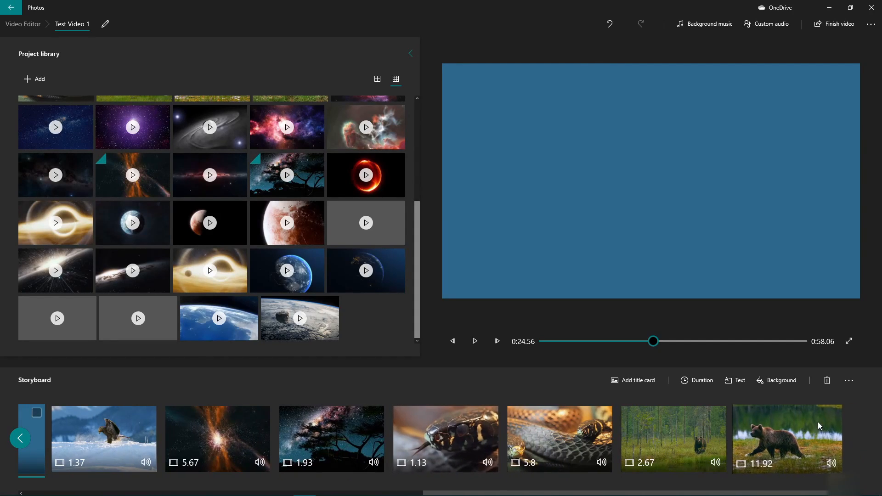
pyautogui.click(642, 385)
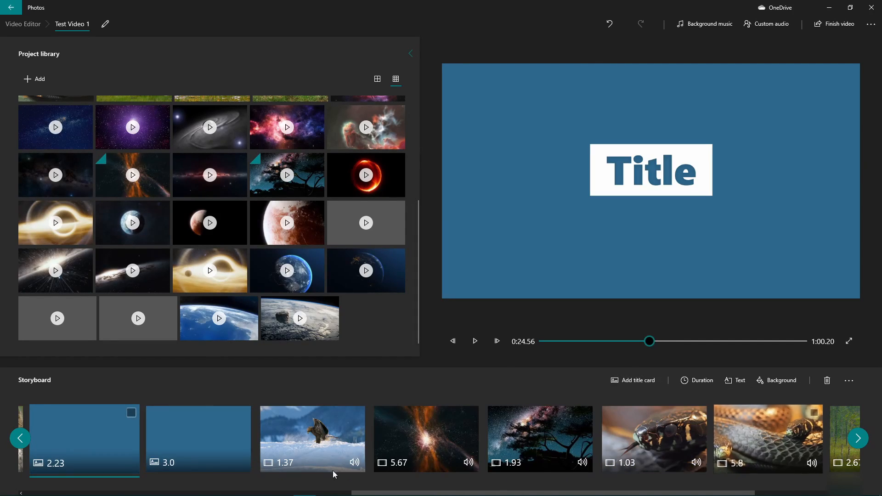
pyautogui.moveTo(229, 442); pyautogui.dragTo(769, 445)
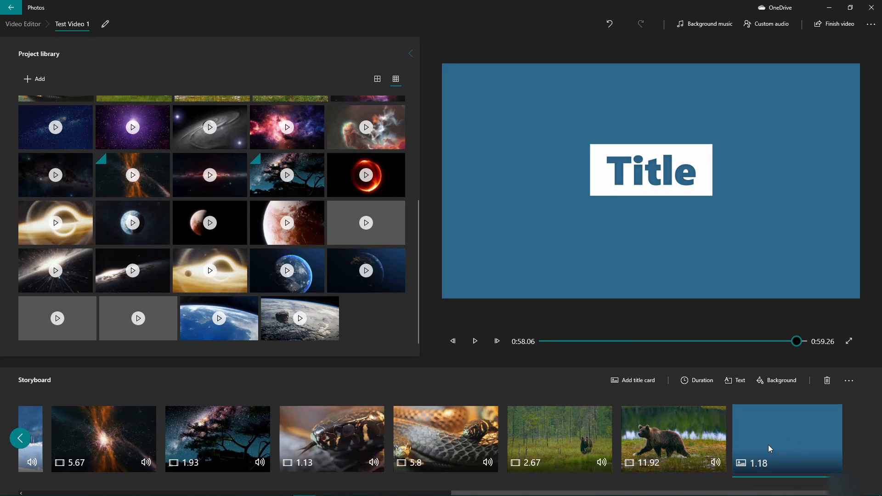
pyautogui.click(748, 386)
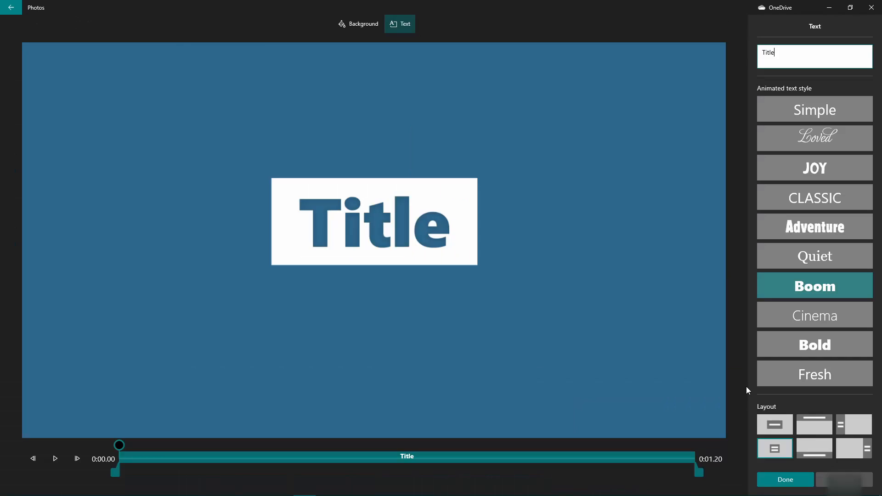
pyautogui.click(773, 443)
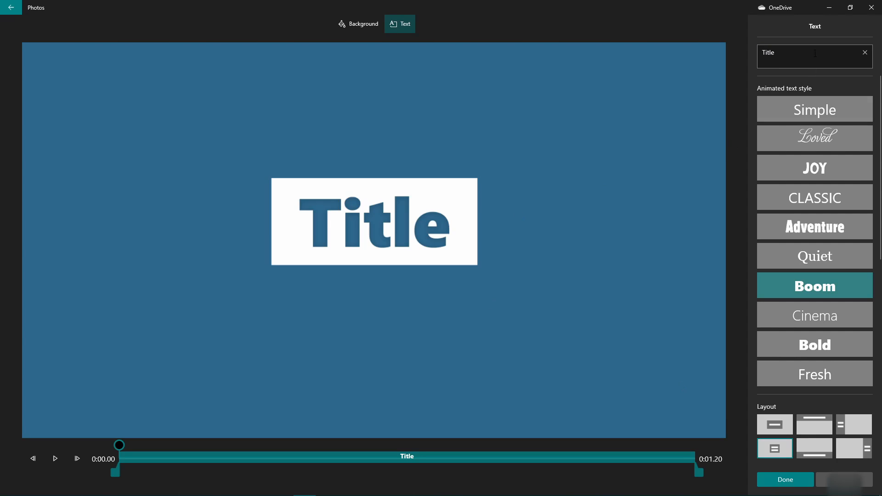
pyautogui.click(809, 51)
pyautogui.write('learn ')
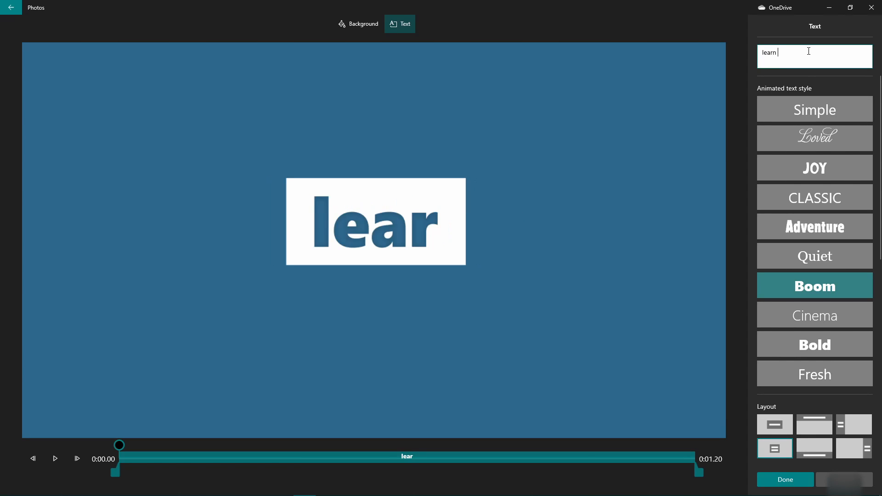
pyautogui.write('more at www.mywebsite.com')
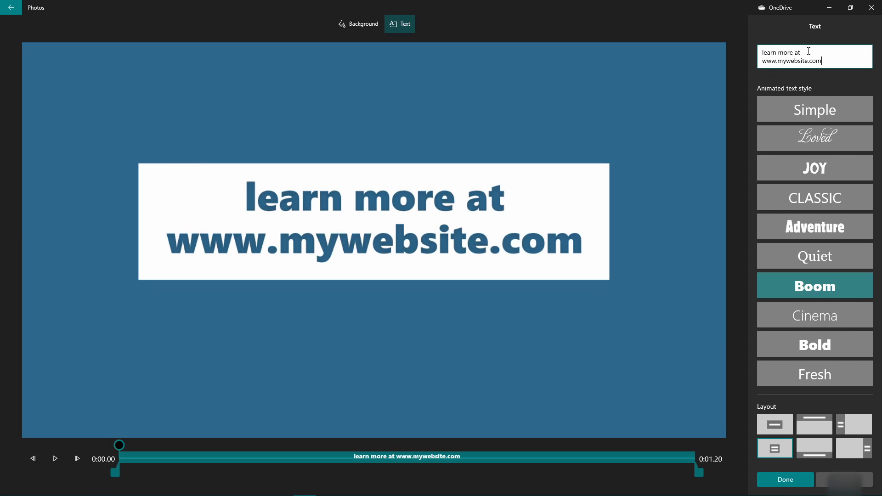
# - Try the lower-banner and left-side text layouts on the final title card, restore the centred two-line layout and save
pyautogui.click(826, 451)
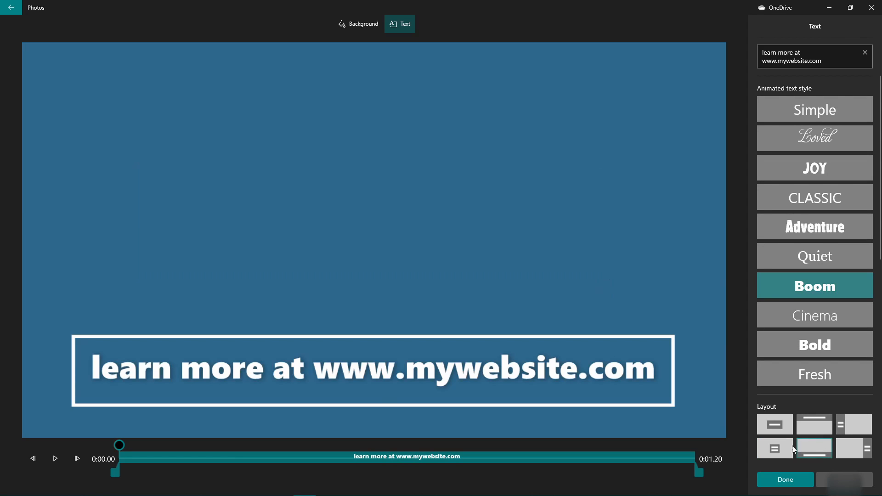
pyautogui.click(854, 425)
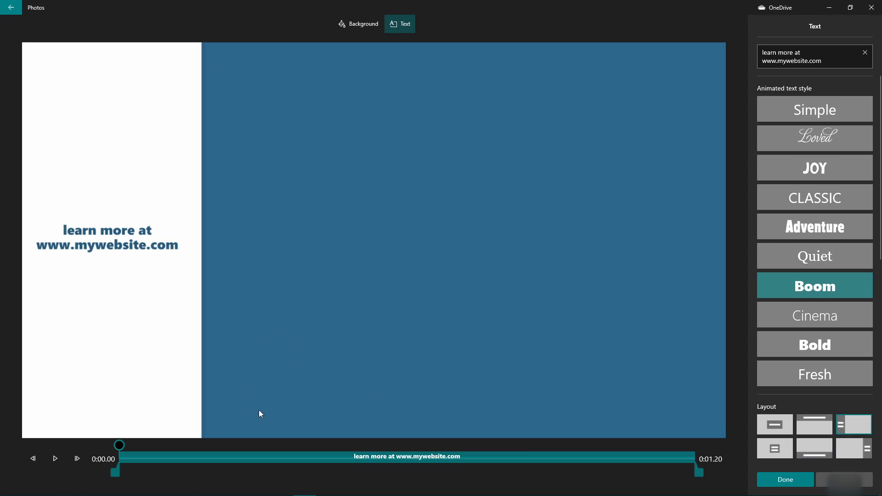
pyautogui.click(769, 457)
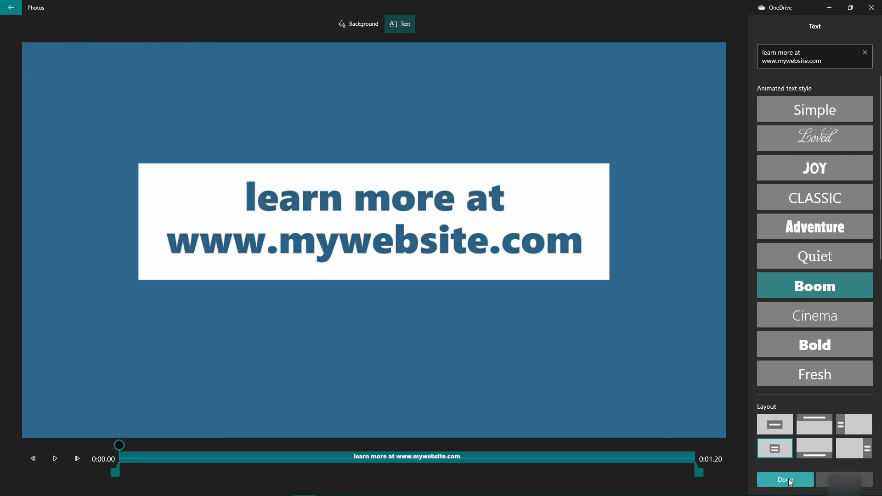
pyautogui.click(785, 479)
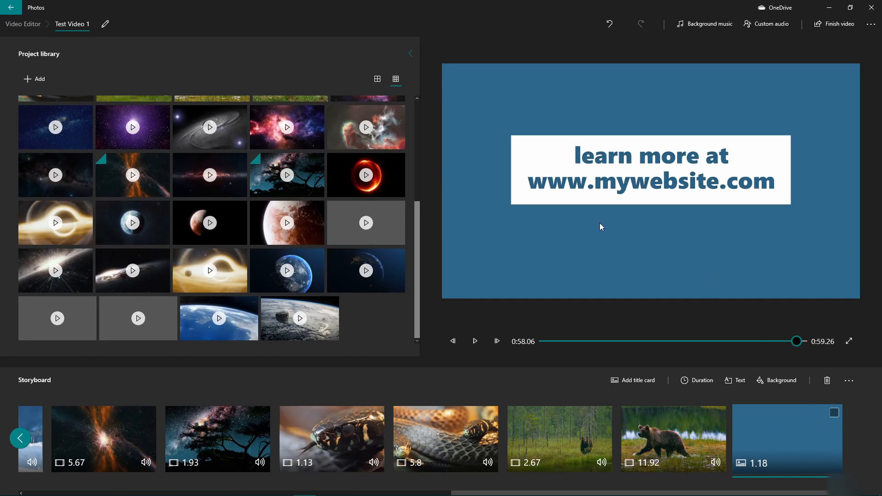
# - Import the photo P1030506.JPG from this PC's Pictures folder into the project library
pyautogui.scroll(10, 597, 437)
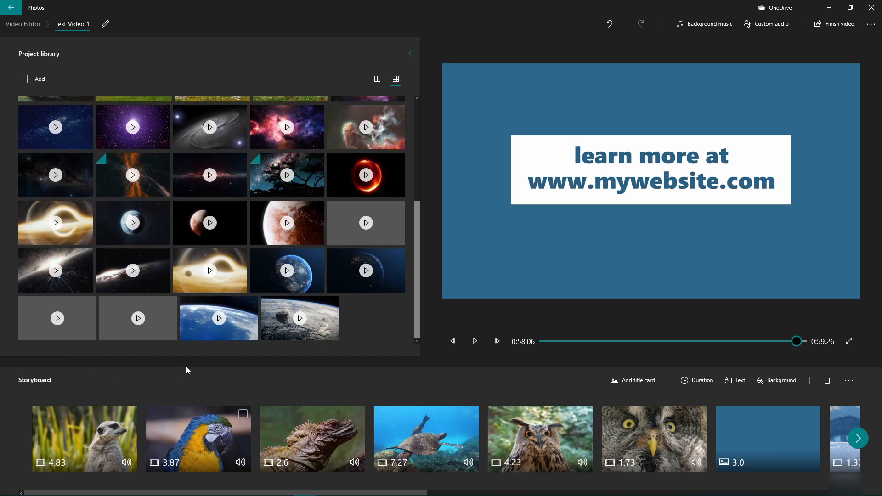
pyautogui.click(39, 82)
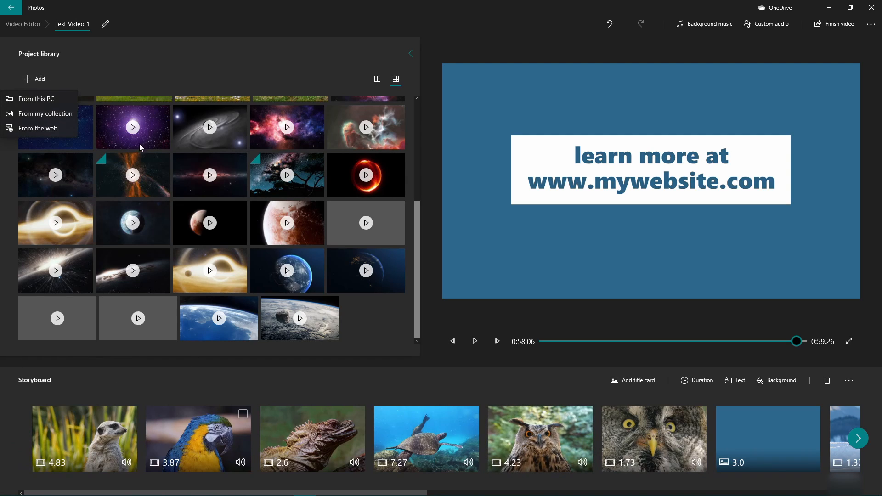
pyautogui.click(368, 310)
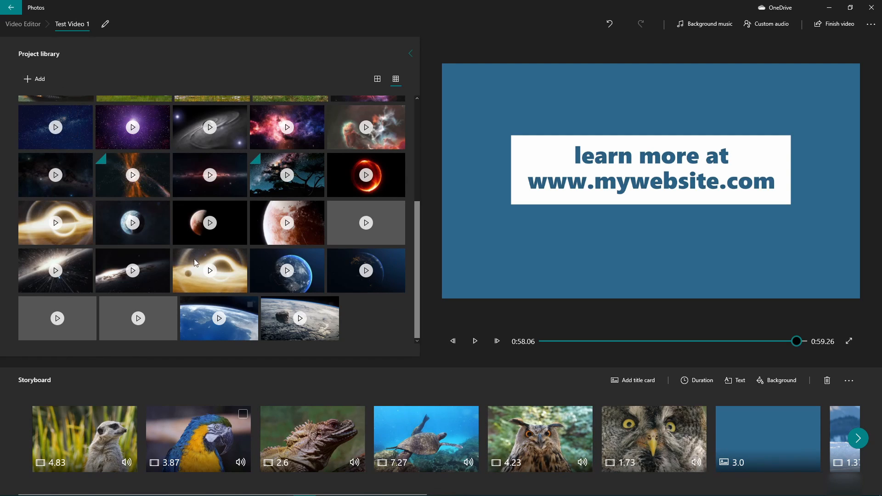
pyautogui.click(47, 85)
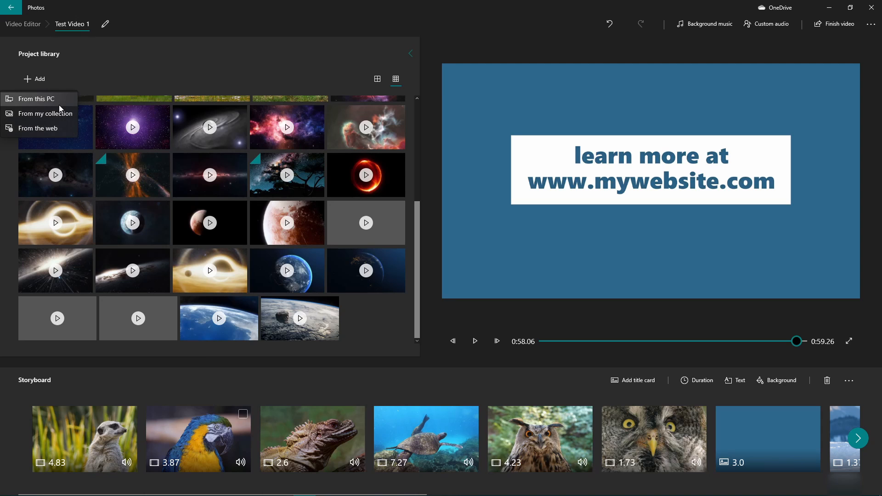
pyautogui.click(56, 100)
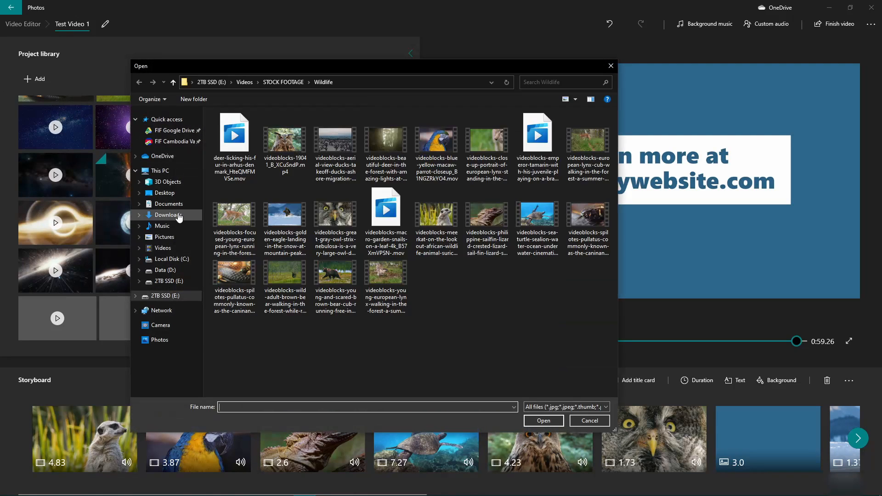
pyautogui.click(165, 238)
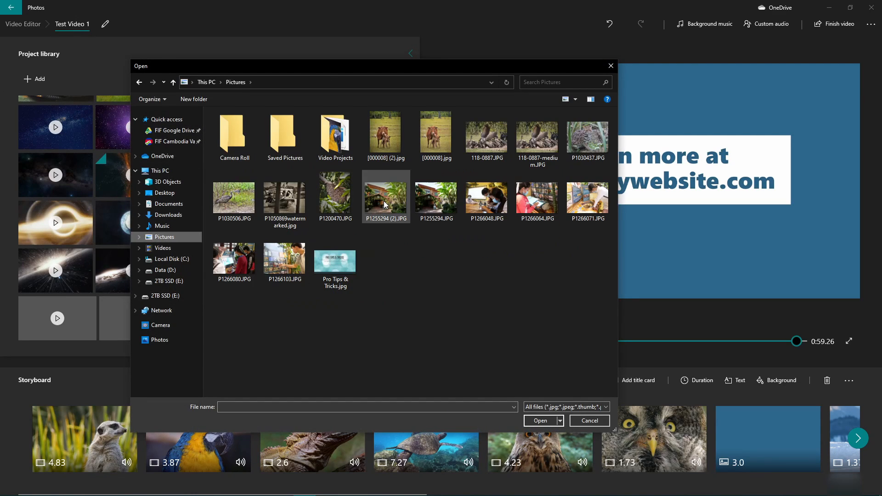
pyautogui.click(537, 138)
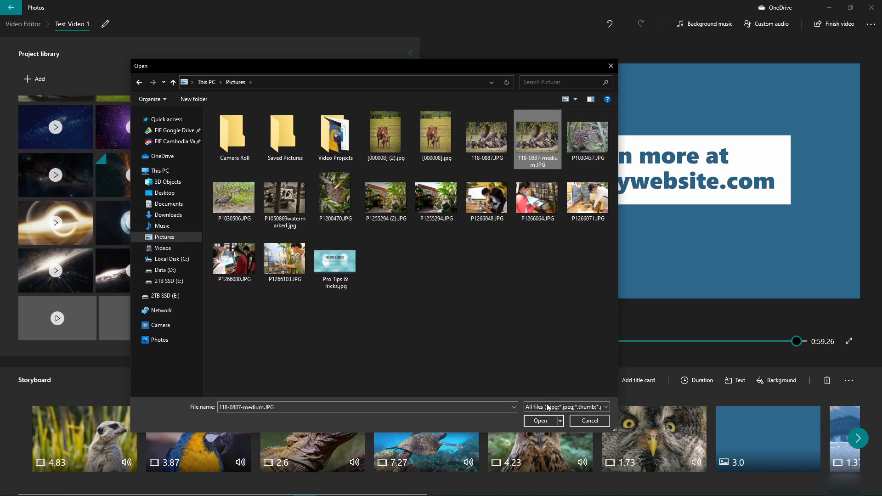
pyautogui.click(504, 130)
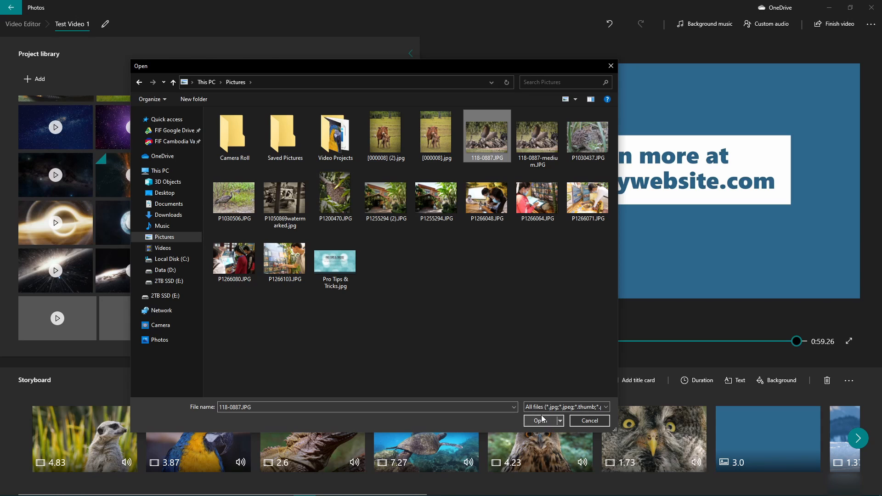
pyautogui.click(227, 196)
pyautogui.click(539, 419)
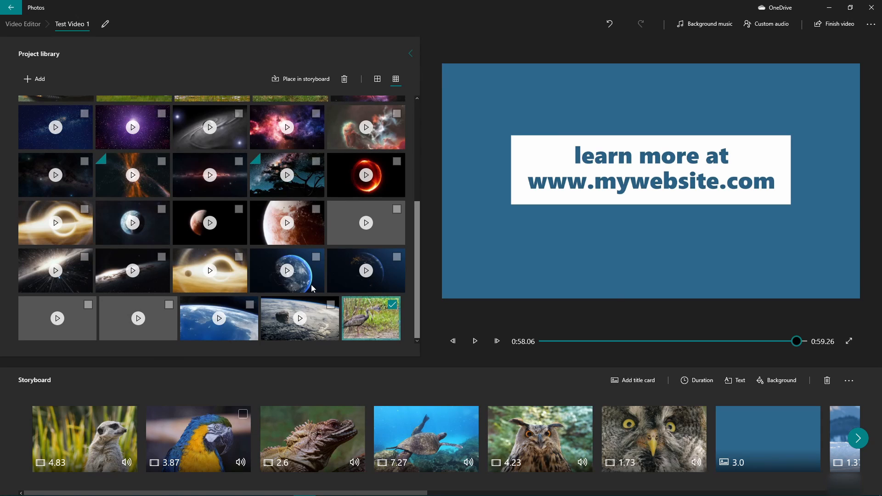
# - Place the imported bird photo between the sea turtle and brown owl clips and remove its black bars
pyautogui.scroll(3, 315, 209)
pyautogui.scroll(-3, 315, 210)
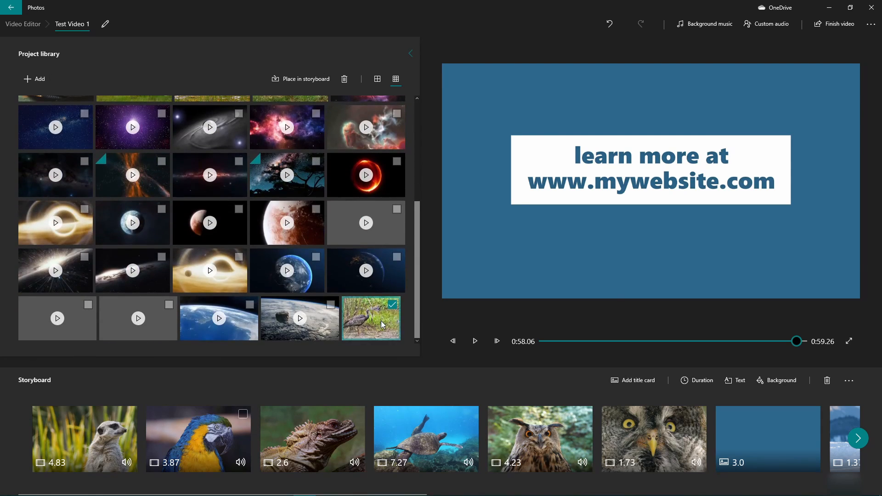
pyautogui.moveTo(382, 320); pyautogui.dragTo(588, 451)
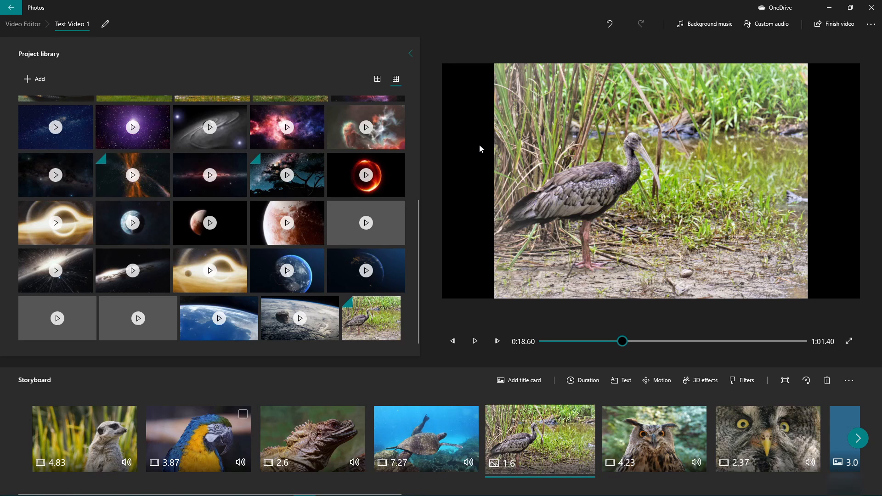
pyautogui.click(785, 380)
pyautogui.click(791, 345)
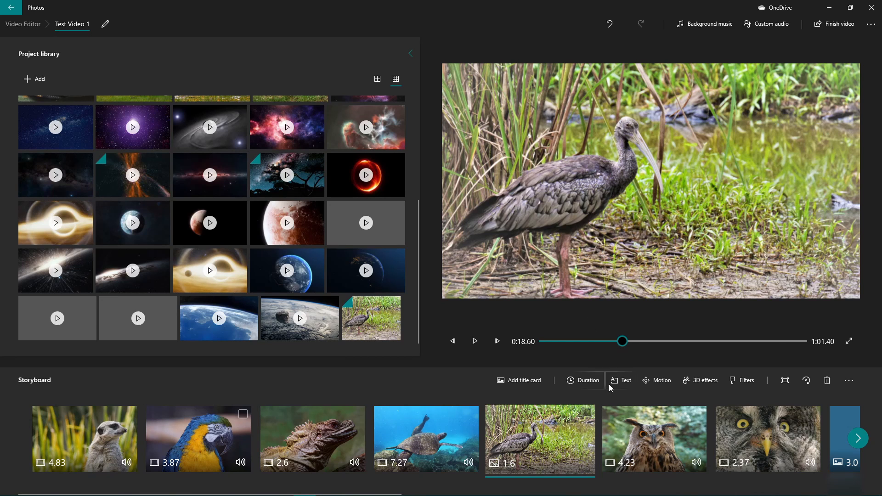
# - Compare the editing options offered for the sea turtle video clip with those for the bird photo
pyautogui.click(438, 434)
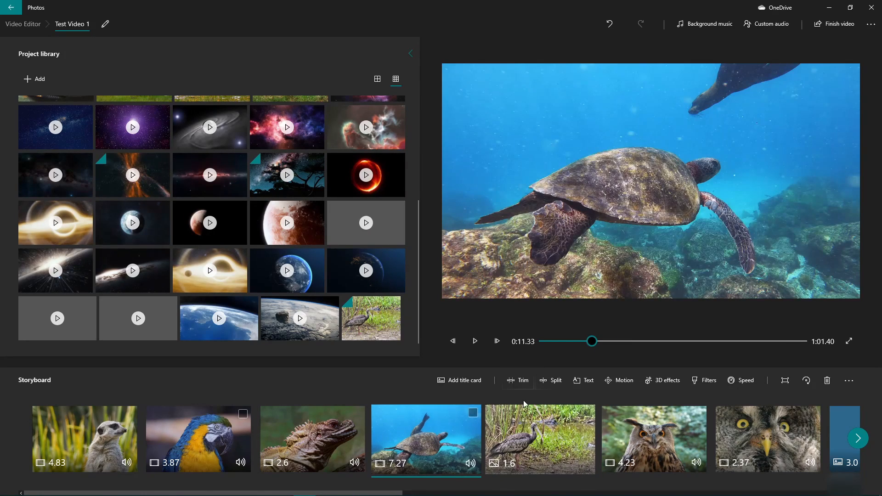
pyautogui.click(522, 432)
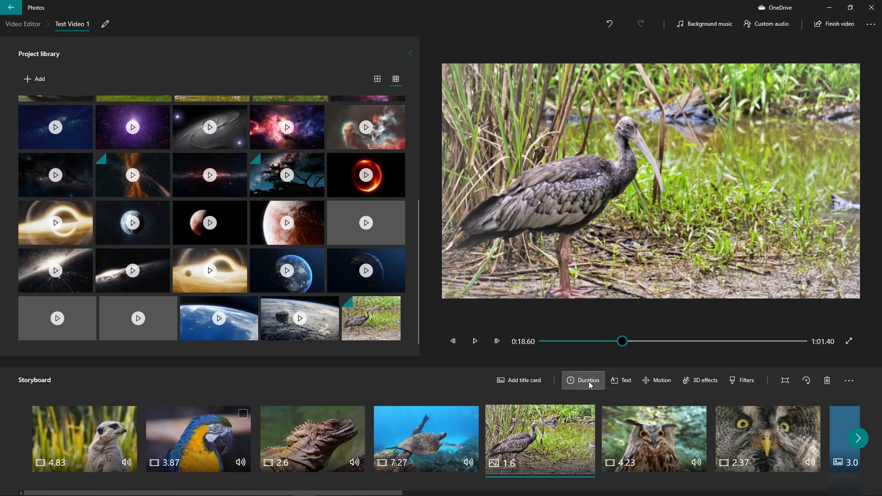
pyautogui.click(455, 439)
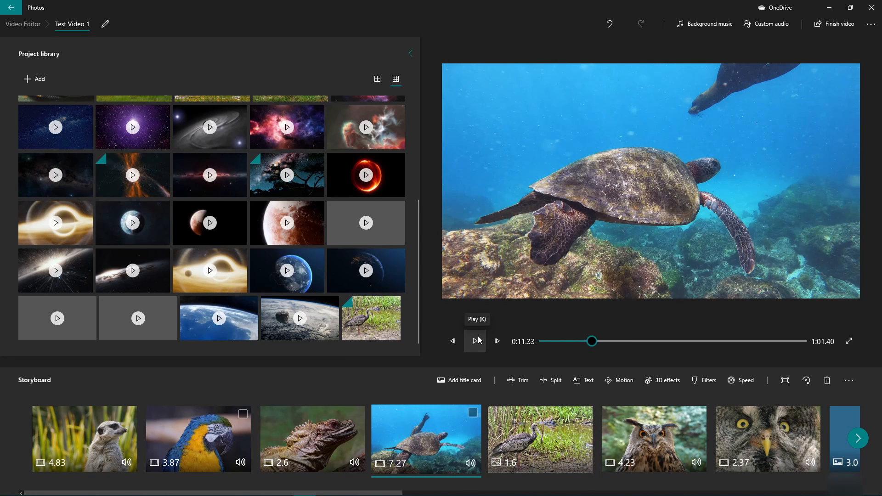
# - Apply the Pan left motion to the bird photo between the sea turtle and brown owl clips and save it
pyautogui.click(519, 410)
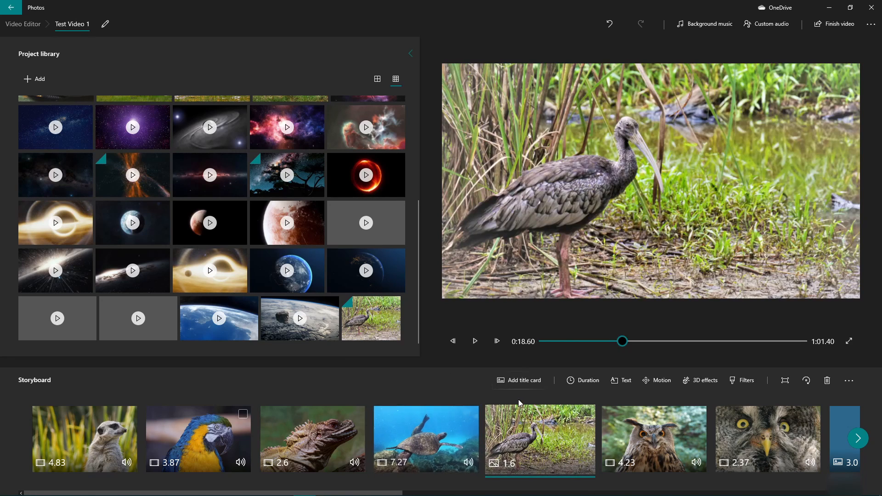
pyautogui.click(662, 382)
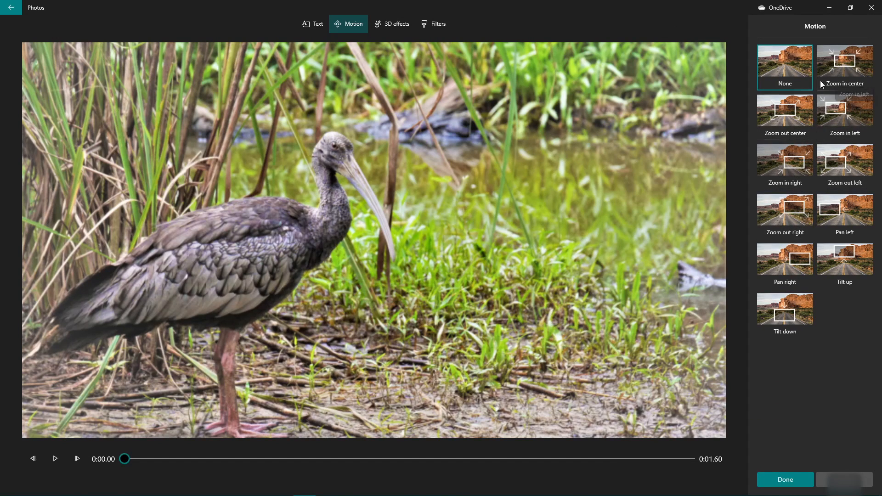
pyautogui.click(829, 212)
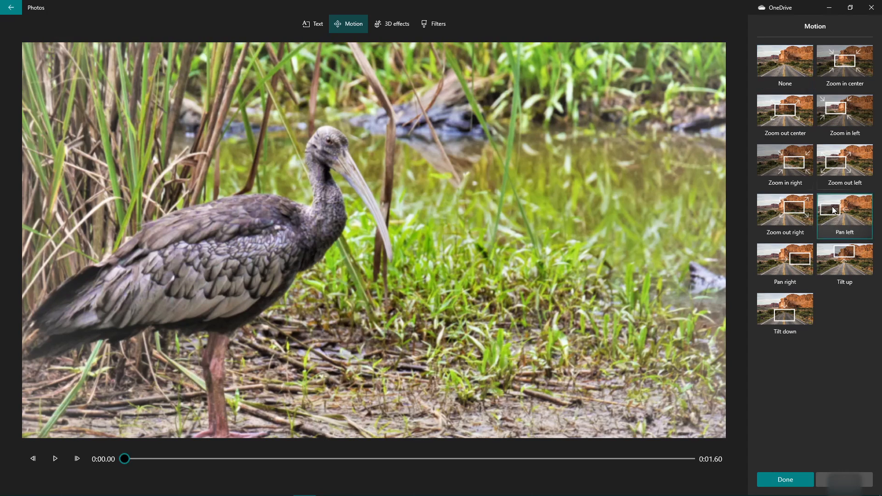
pyautogui.click(782, 483)
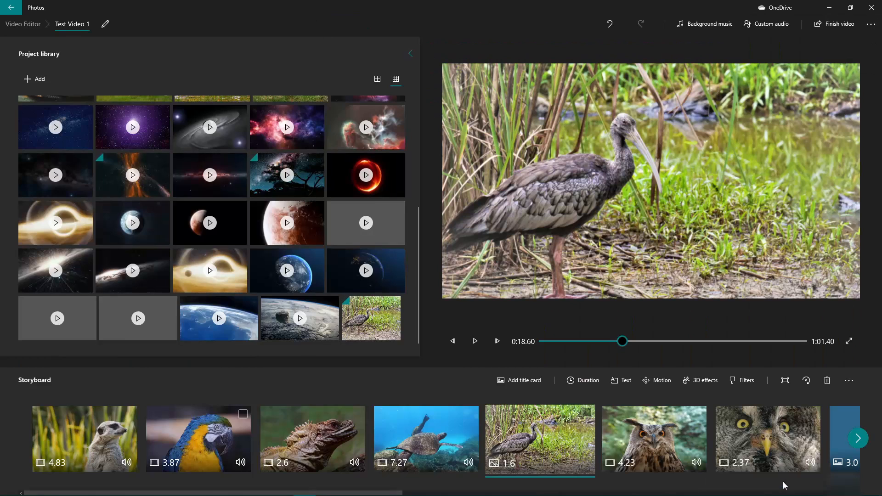
# - Play the video from the bird photo to preview its motion, replay it on into the snake clip, and pause there
pyautogui.click(478, 341)
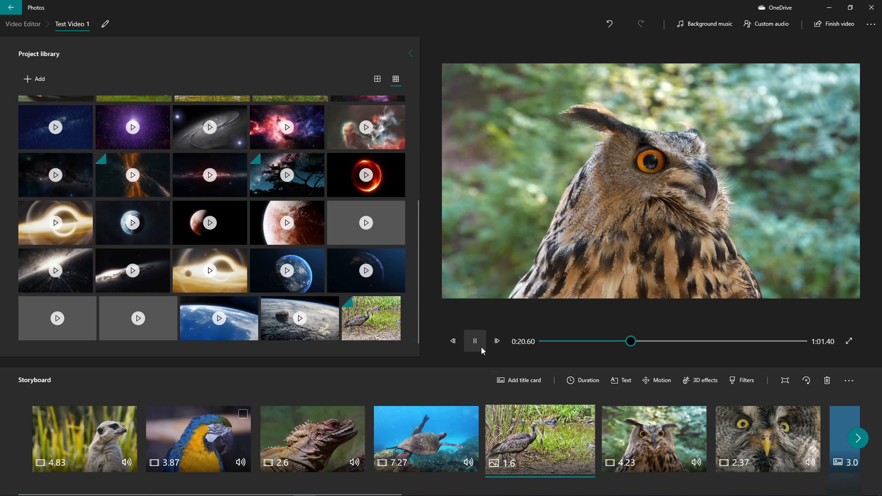
pyautogui.click(554, 452)
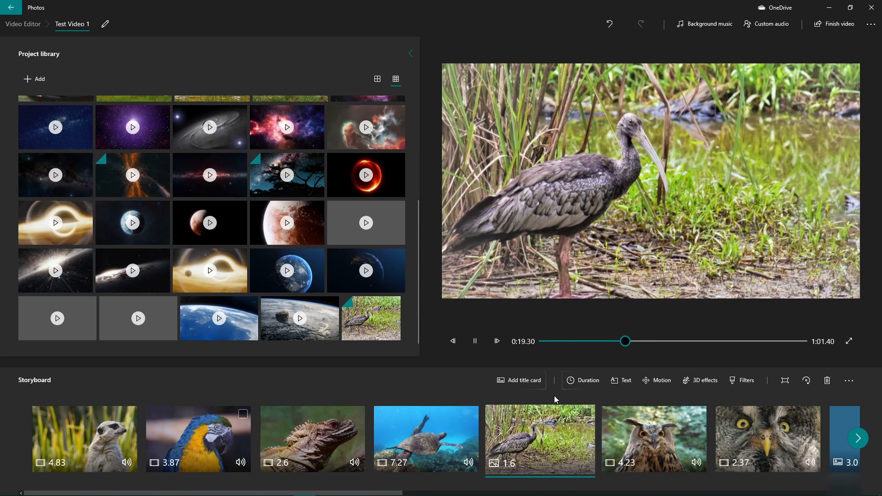
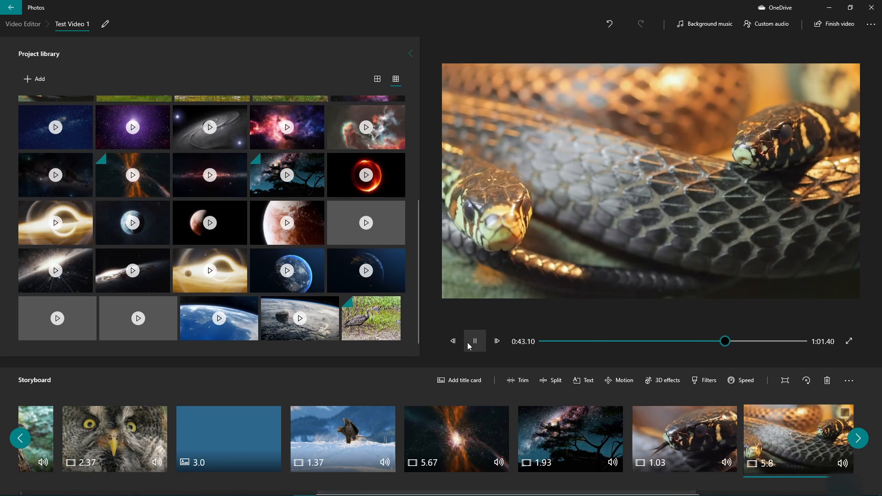
pyautogui.click(468, 345)
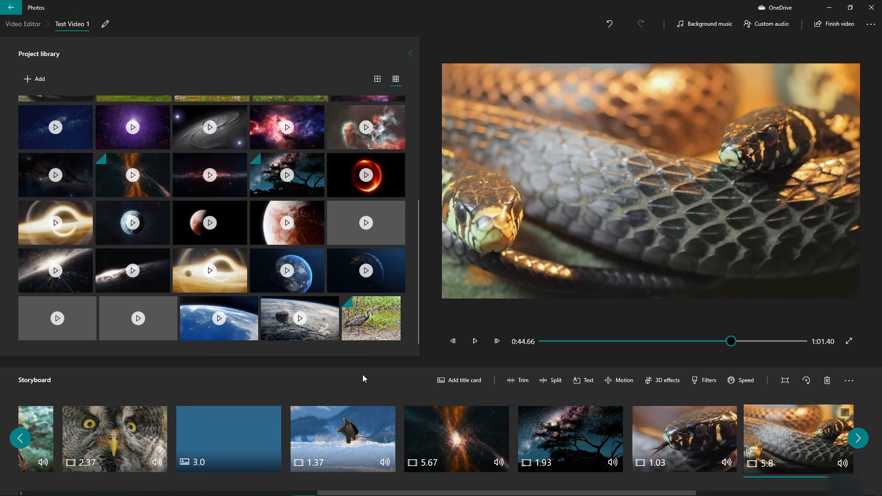
pyautogui.scroll(10, 512, 436)
pyautogui.scroll(-10, 458, 411)
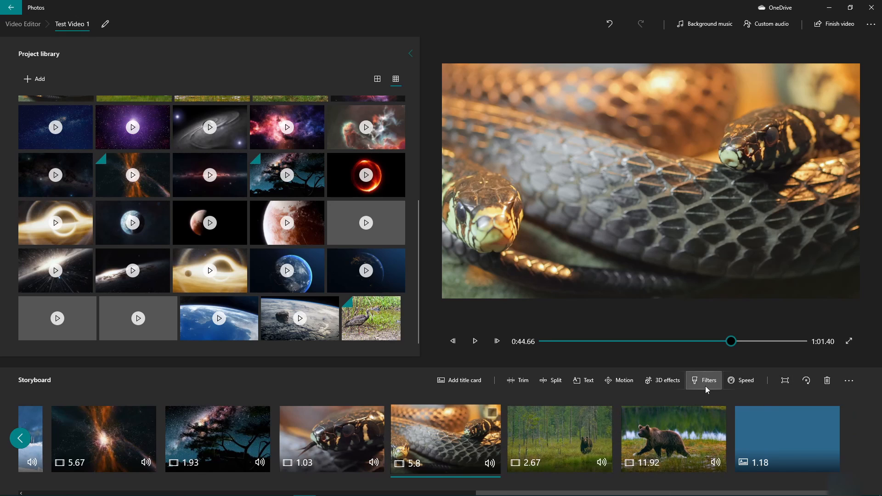
# - Open the filter options for the 1.37-second eagle clip in the storyboard
pyautogui.click(554, 423)
pyautogui.scroll(10, 340, 443)
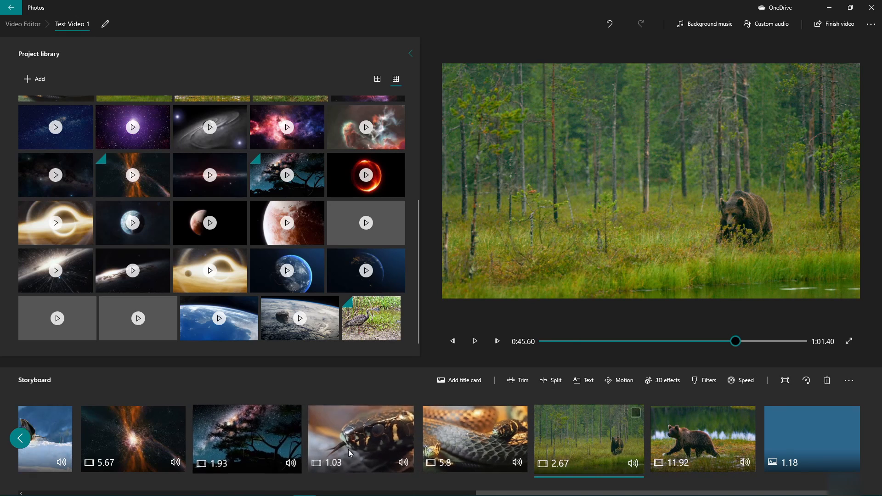
pyautogui.click(630, 442)
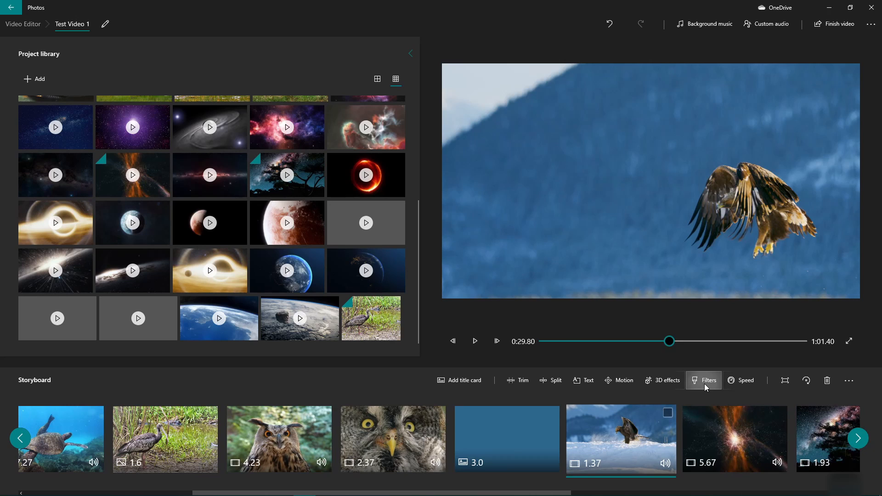
pyautogui.click(704, 382)
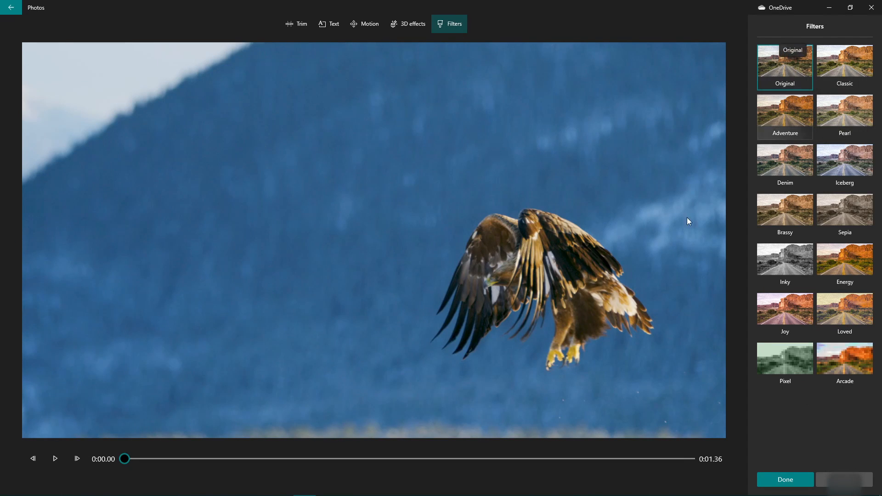
# - Scrub through the unfiltered eagle clip to examine its original colours
pyautogui.moveTo(248, 459); pyautogui.dragTo(327, 458)
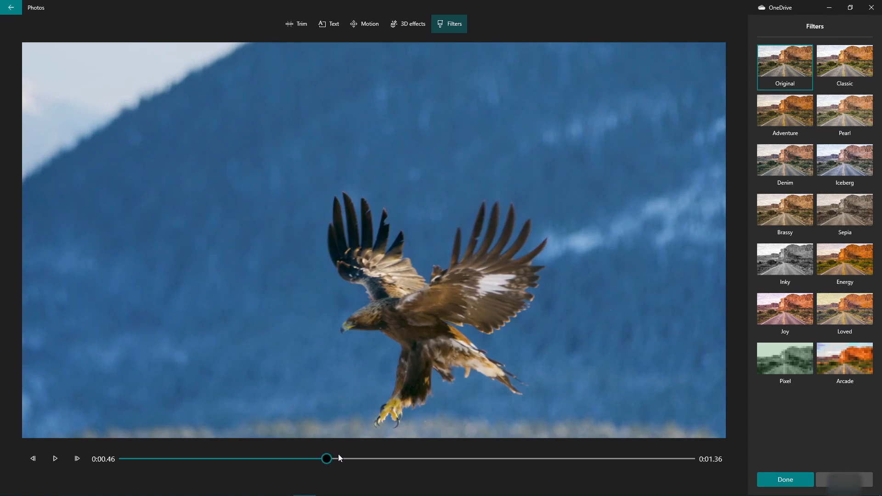
pyautogui.click(518, 458)
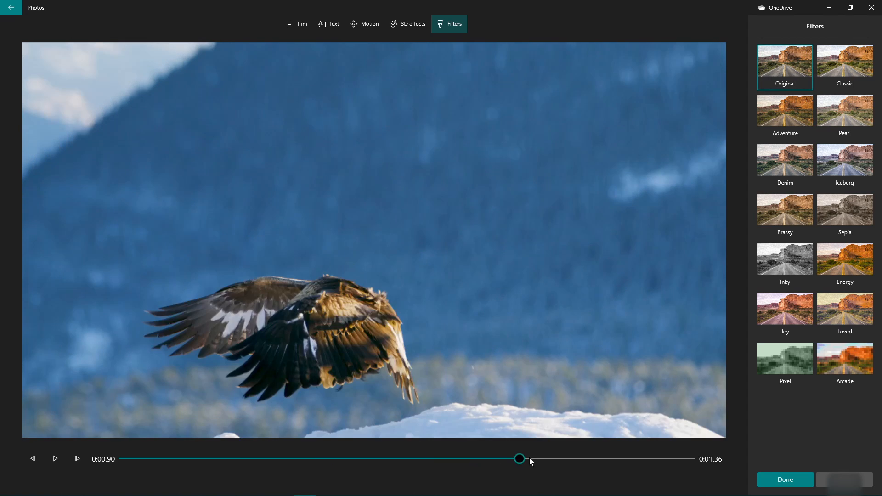
pyautogui.moveTo(530, 459); pyautogui.dragTo(689, 458)
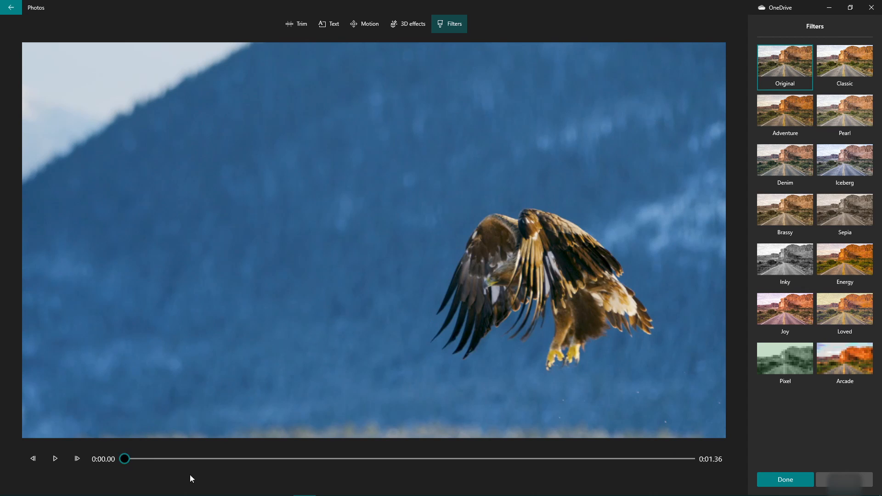
pyautogui.moveTo(191, 457); pyautogui.dragTo(252, 458)
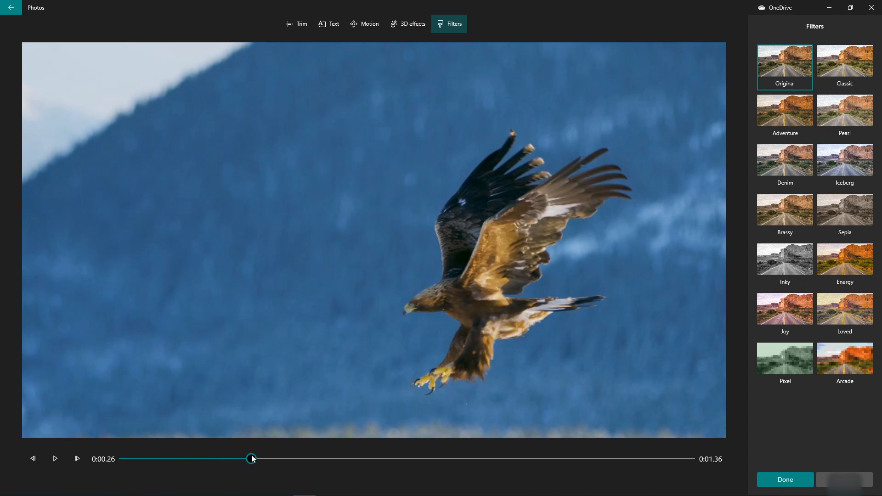
# - Try the Classic and Adventure filters on the eagle clip, previewing a frame near 0:00.20 with Adventure
pyautogui.click(850, 64)
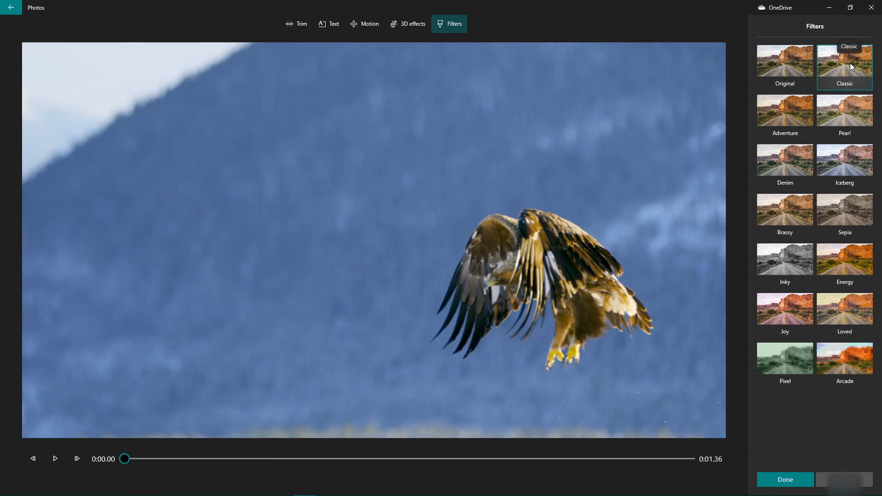
pyautogui.click(793, 114)
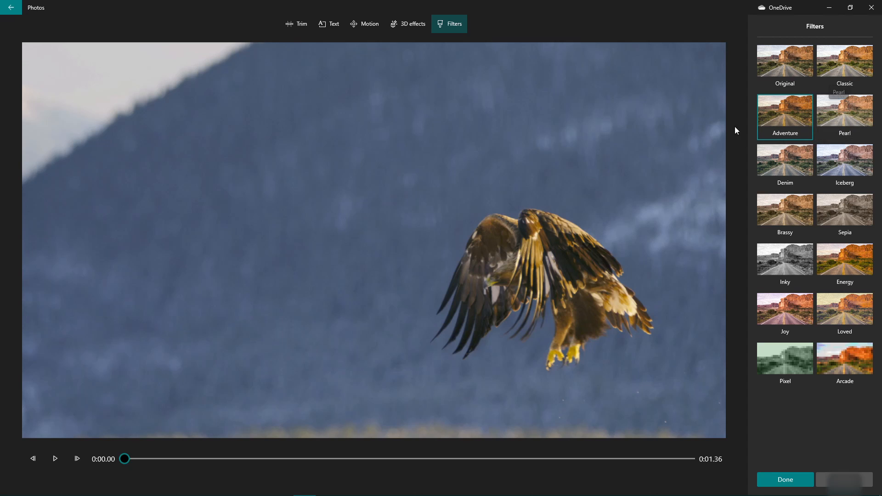
pyautogui.click(217, 457)
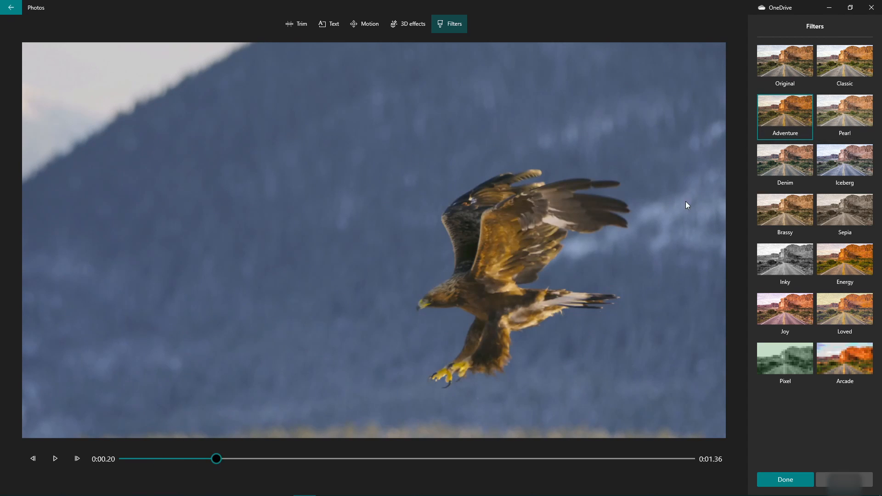
# - Try the Pearl, Denim, Iceberg and Brassy filters on the eagle clip, playing it back with Brassy
pyautogui.click(842, 111)
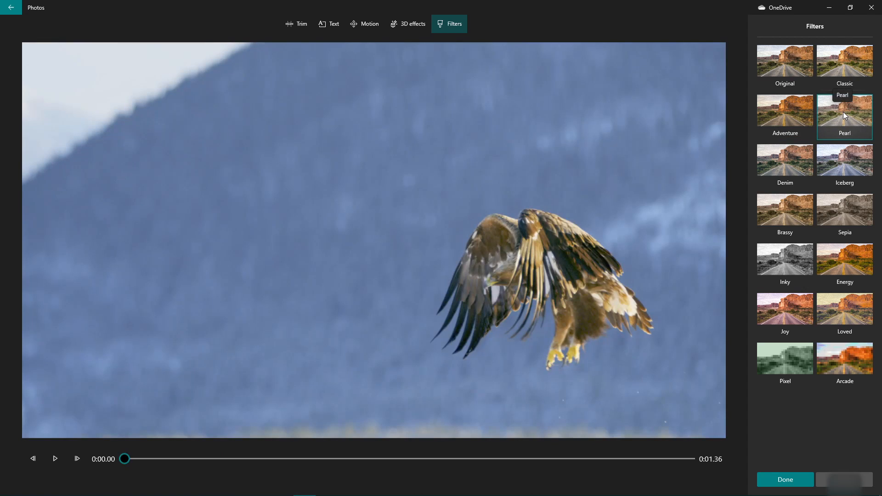
pyautogui.click(792, 169)
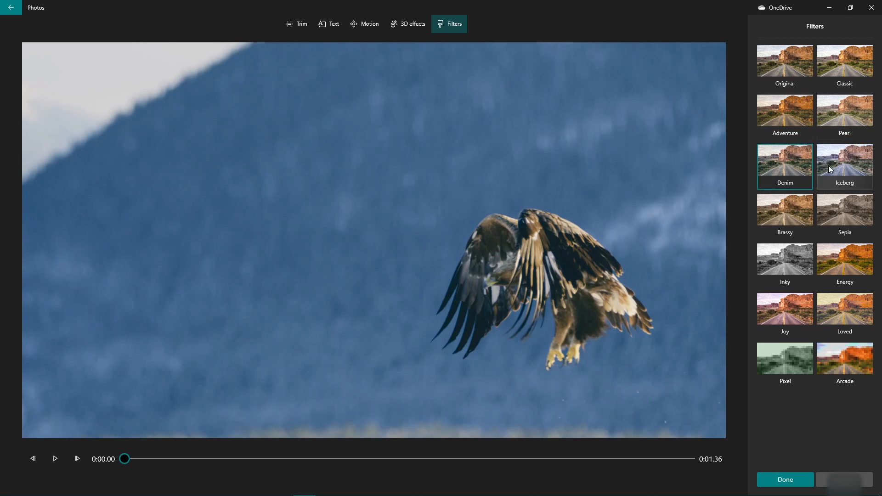
pyautogui.click(849, 160)
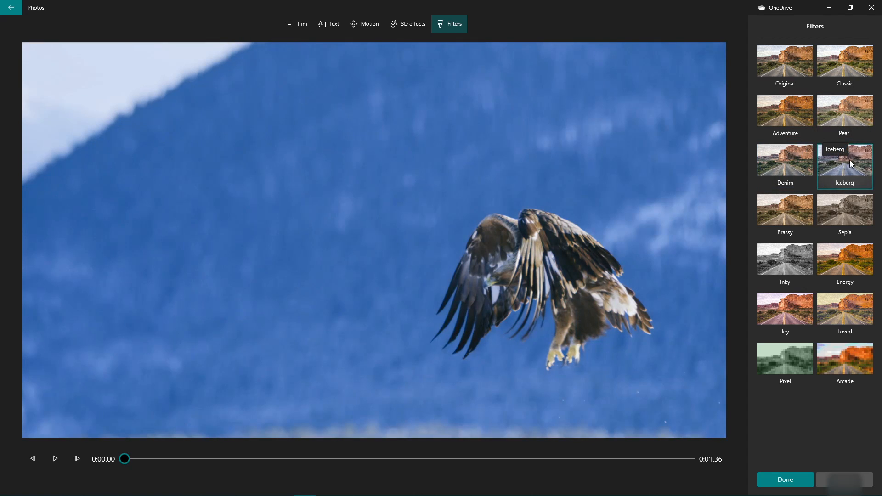
pyautogui.click(804, 205)
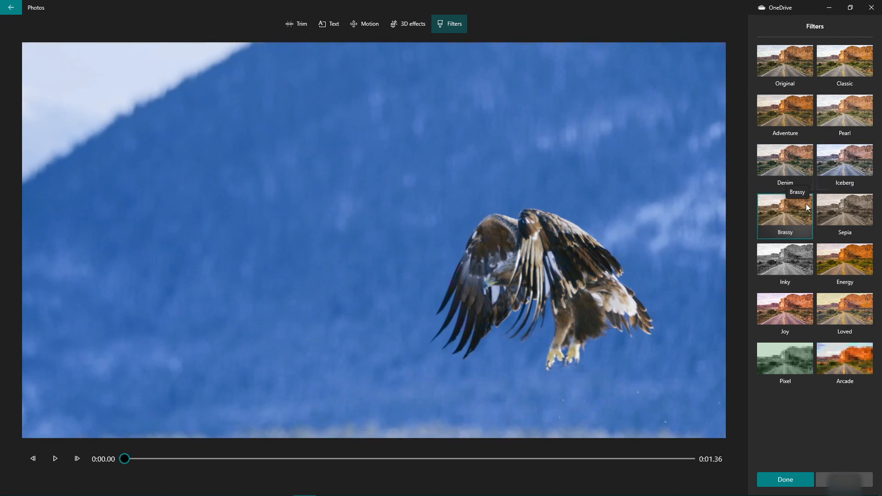
pyautogui.click(59, 458)
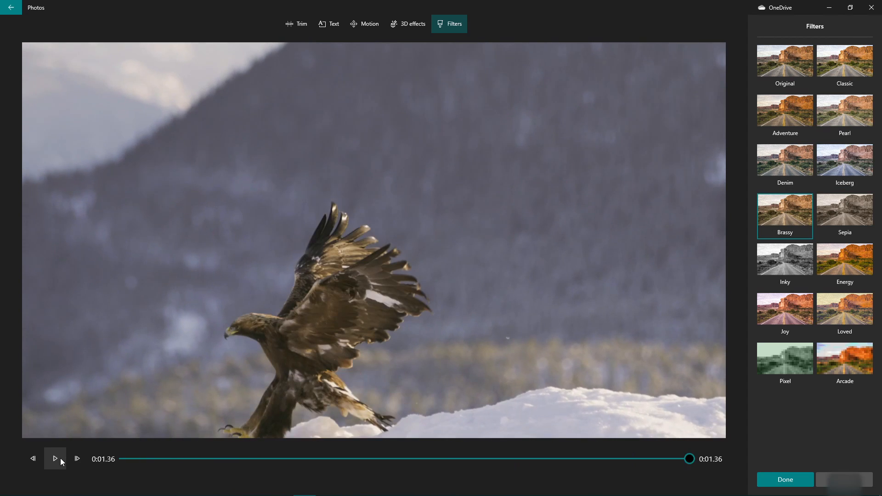
# - Try the Adventure and Sepia filters on the eagle clip, playing it back with each one
pyautogui.click(793, 114)
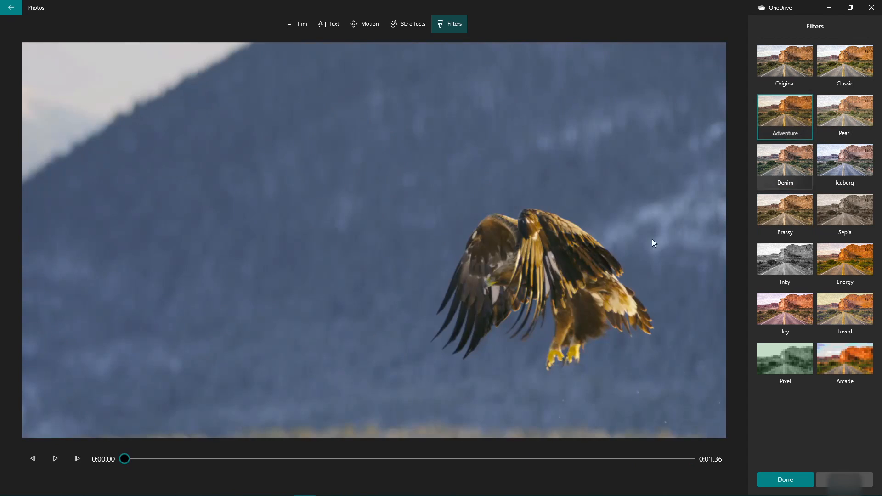
pyautogui.click(55, 460)
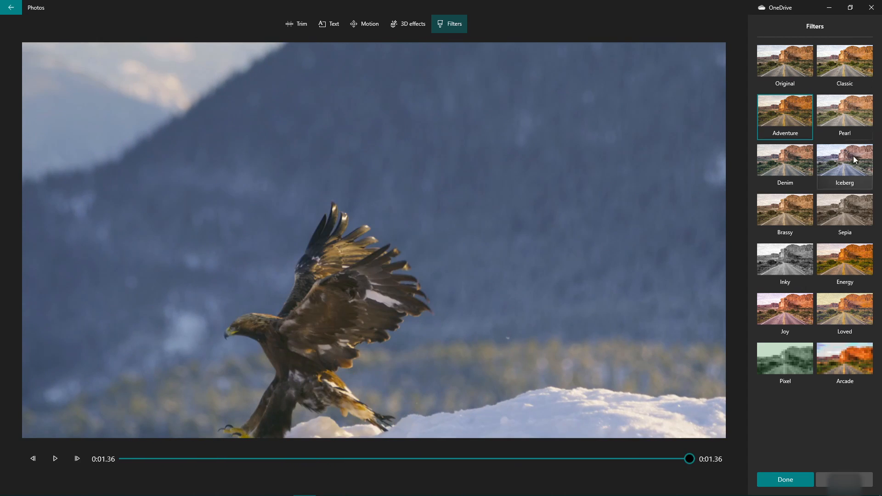
pyautogui.click(840, 208)
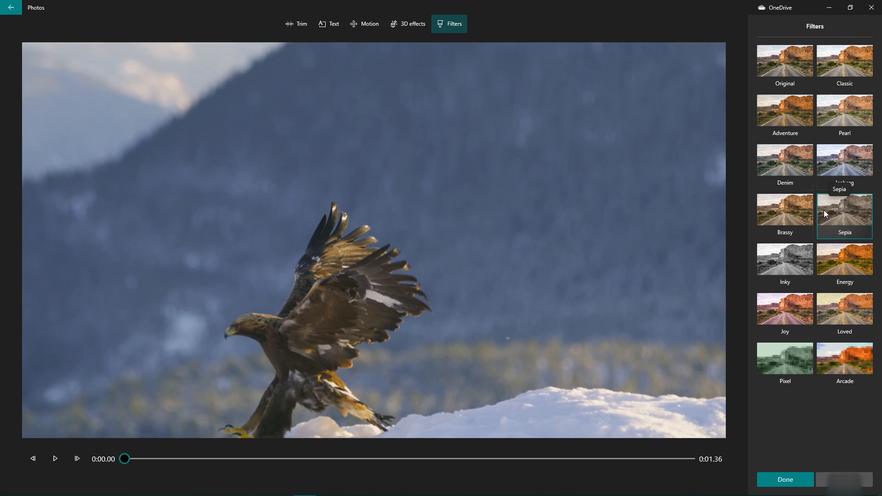
pyautogui.click(58, 461)
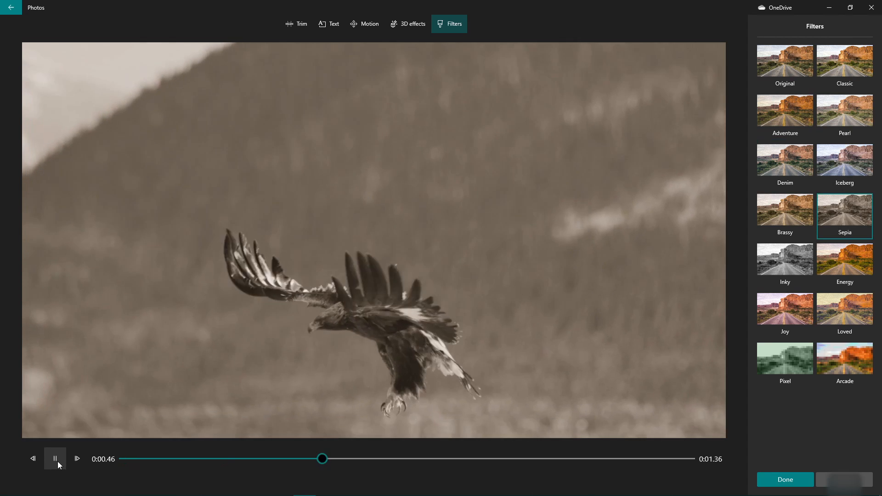
# - Try the Inky, Energy and Joy filters on the eagle clip, playing it back with Energy and Joy
pyautogui.click(804, 248)
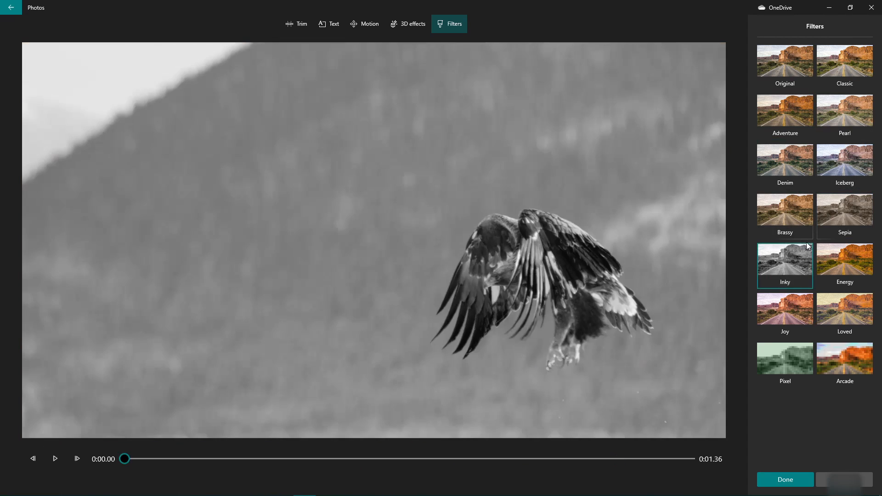
pyautogui.click(846, 261)
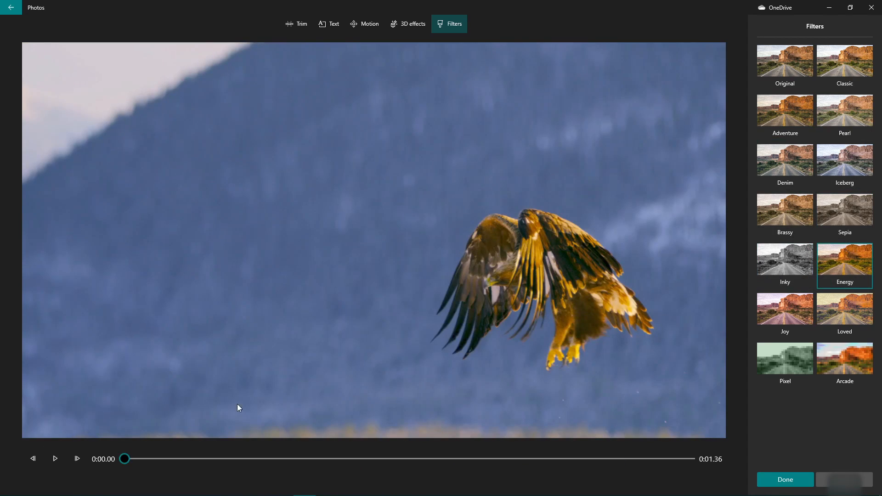
pyautogui.click(55, 461)
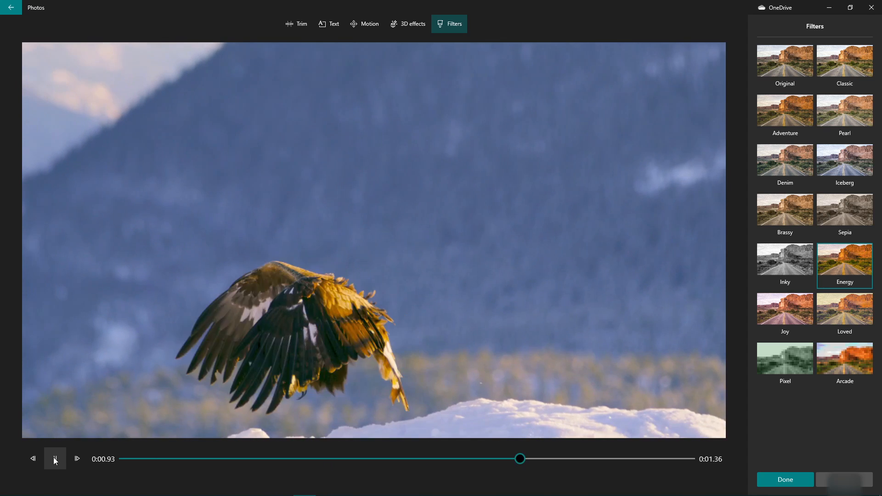
pyautogui.click(806, 301)
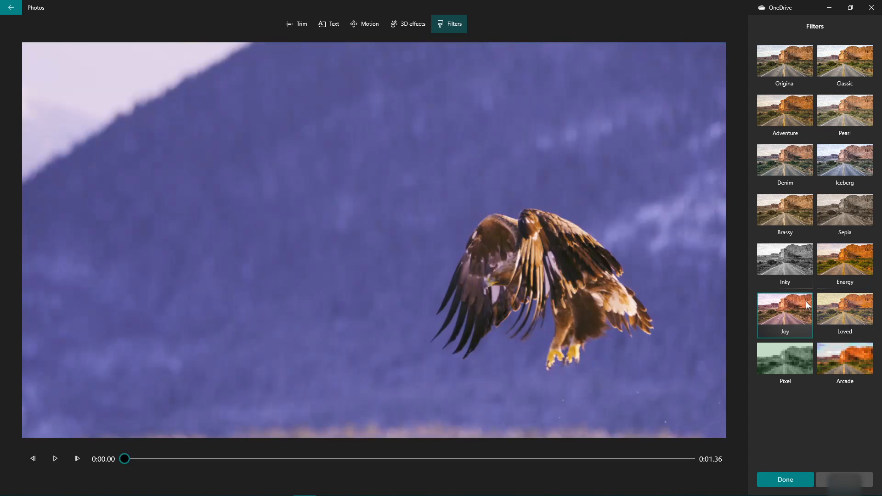
pyautogui.click(60, 461)
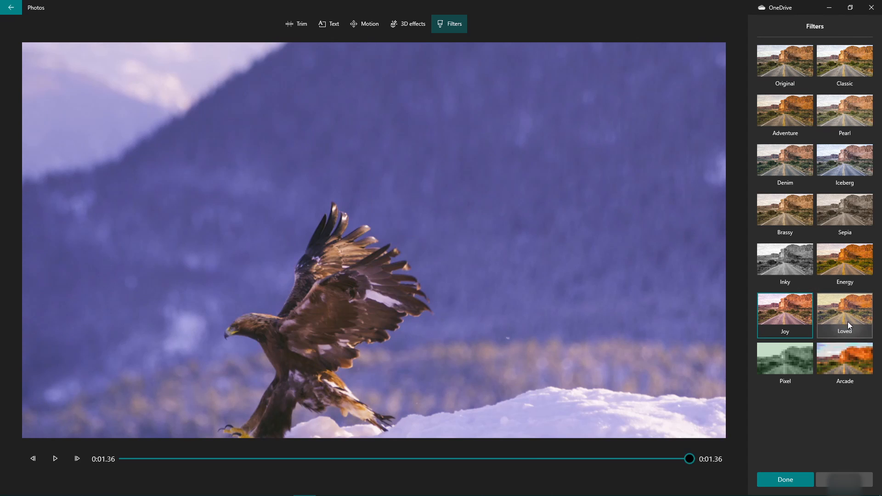
# - Try the Loved, Pixel and Arcade filters on the eagle clip, playing it back with each one
pyautogui.click(848, 321)
pyautogui.click(63, 460)
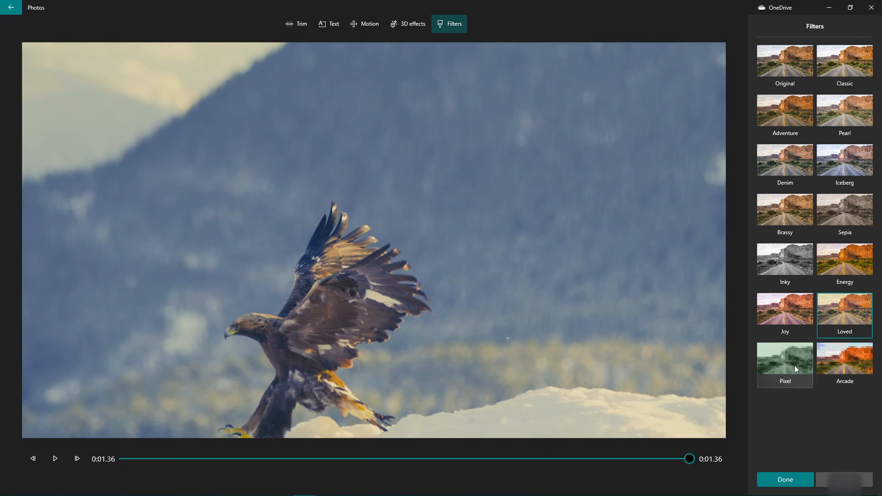
pyautogui.click(787, 368)
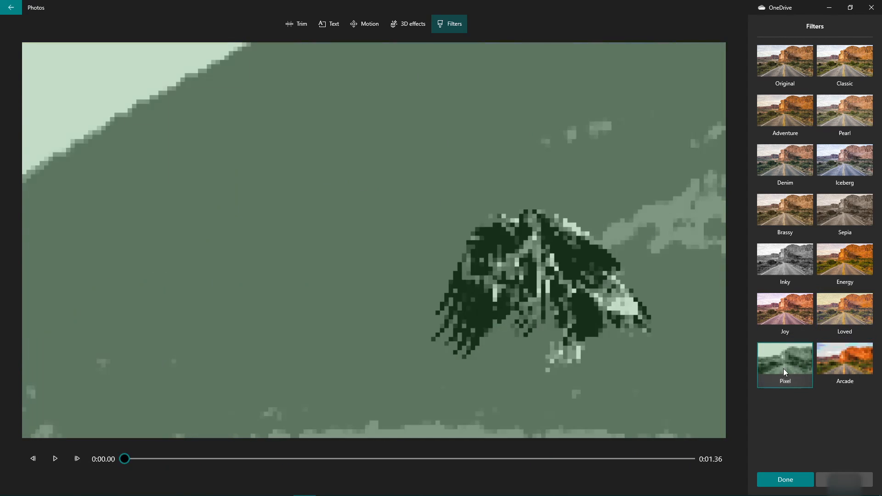
pyautogui.click(51, 459)
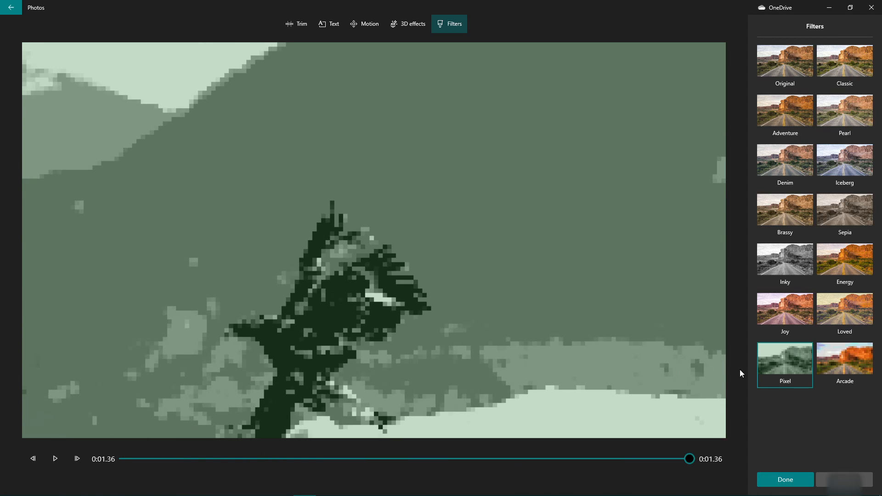
pyautogui.click(849, 359)
pyautogui.click(55, 460)
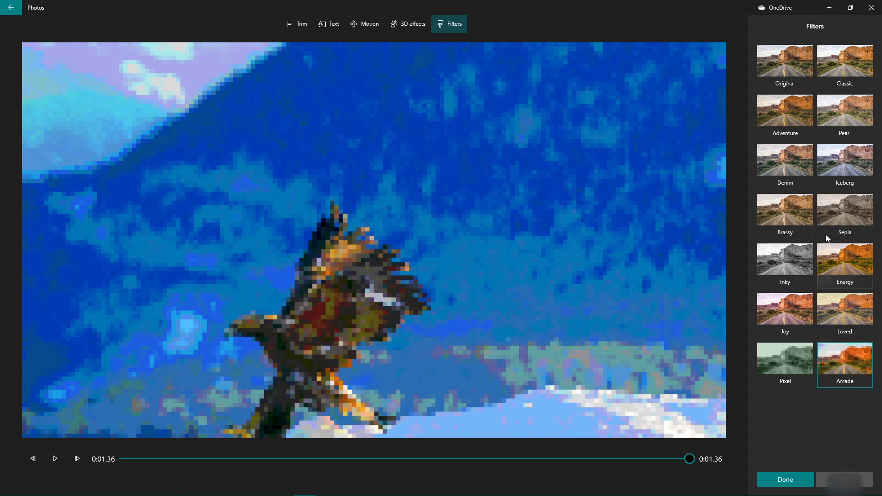
# - Compare the Adventure and Brassy filters with the Original look on the eagle clip, ending on Original
pyautogui.click(785, 112)
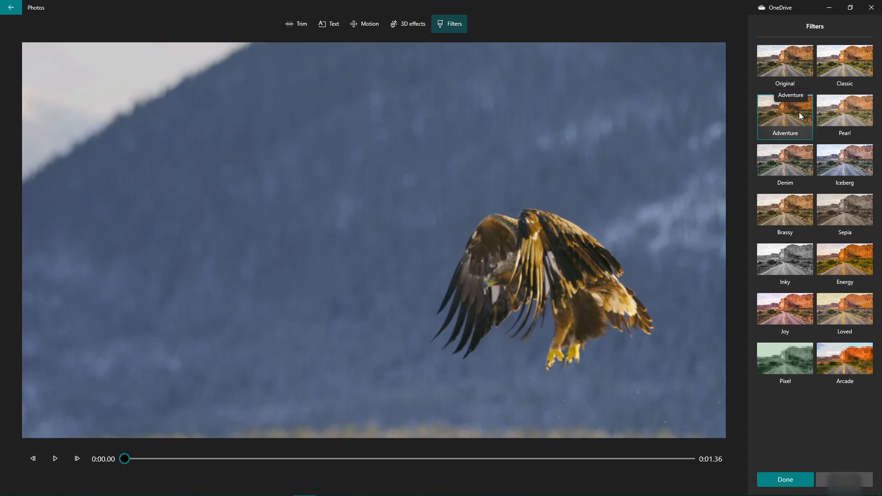
pyautogui.click(794, 75)
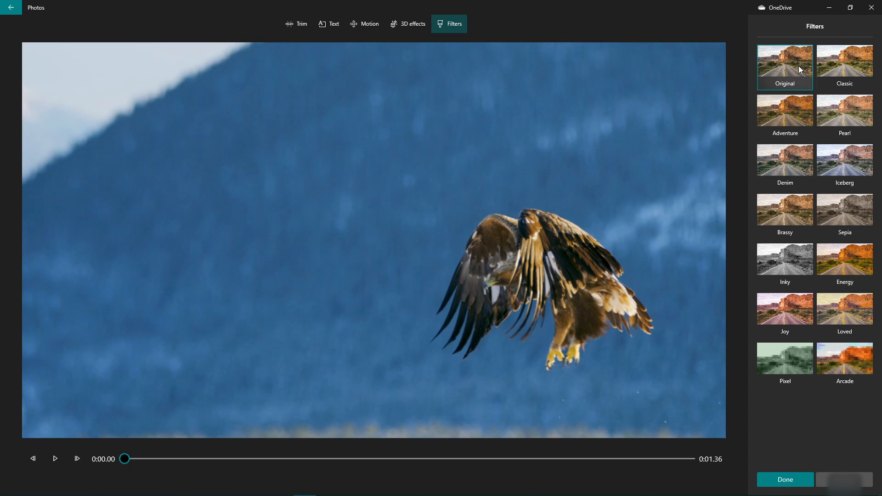
pyautogui.click(794, 214)
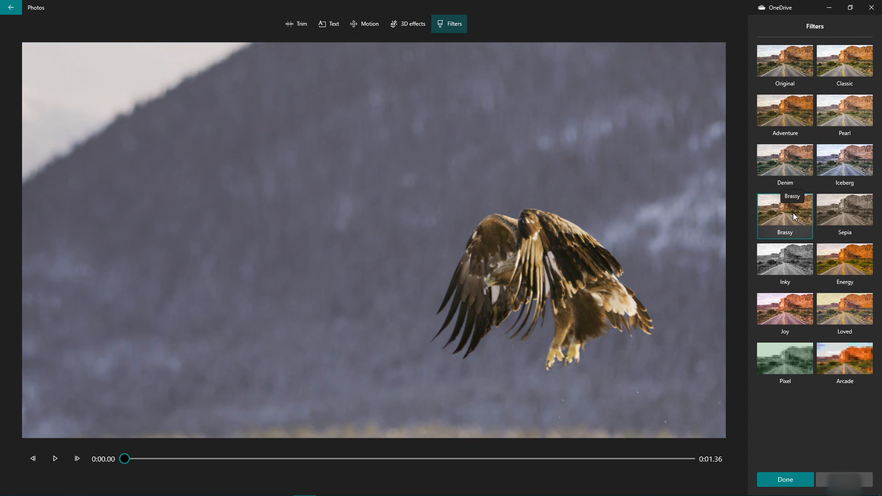
pyautogui.click(780, 68)
pyautogui.click(780, 123)
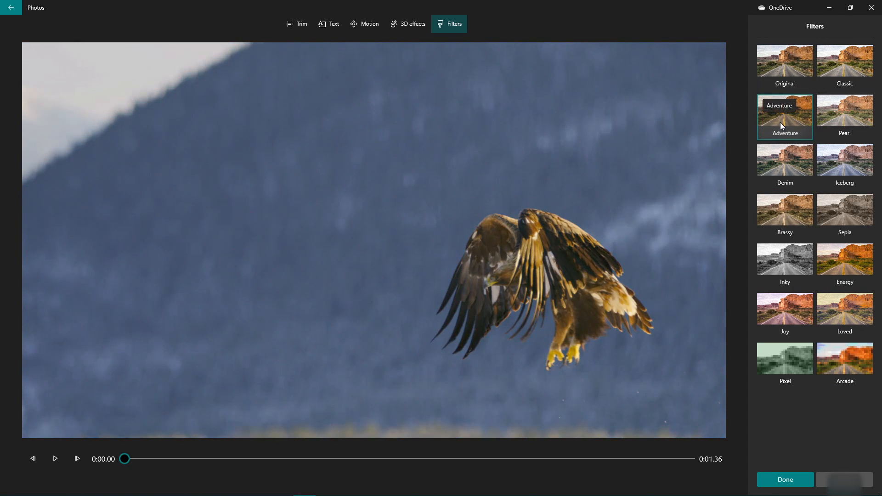
pyautogui.click(780, 68)
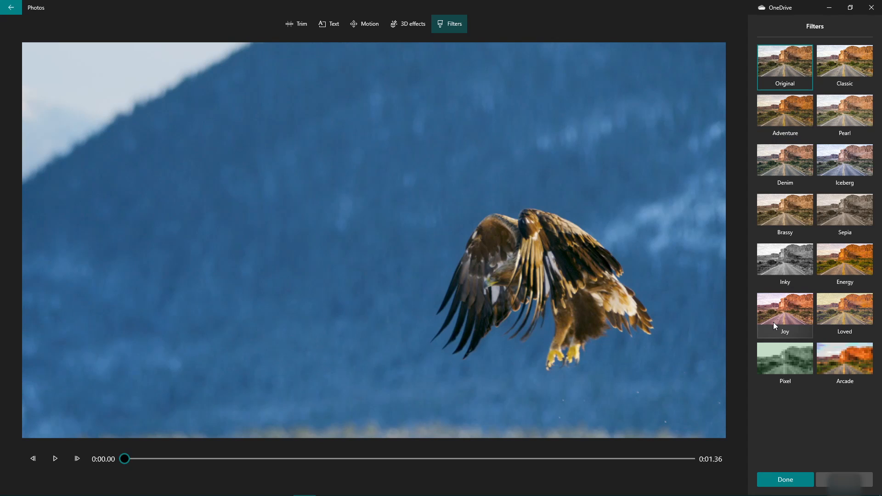
# - Compare the Energy filter with the Original look and select the Brassy filter for the eagle clip
pyautogui.click(849, 268)
pyautogui.click(784, 64)
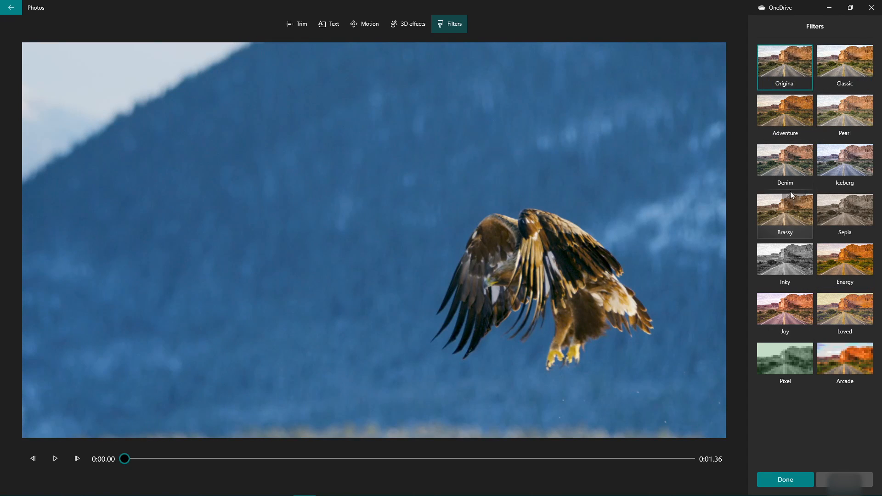
pyautogui.click(787, 209)
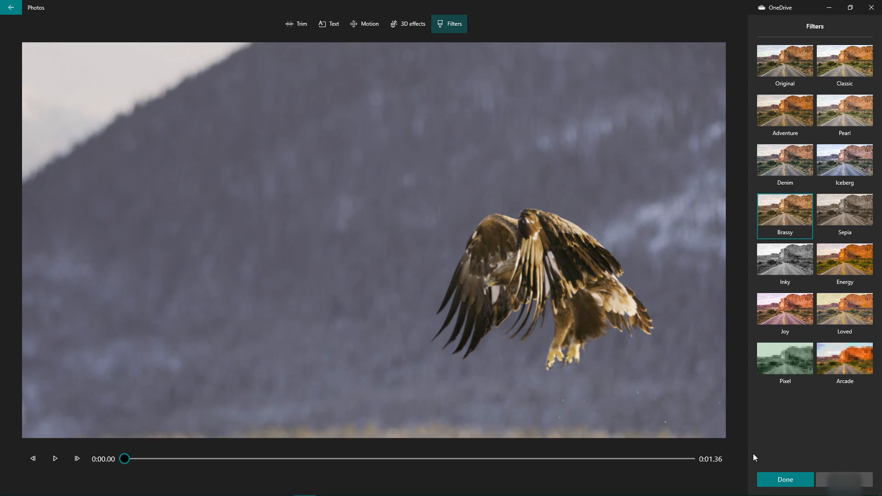
# - Play back the eagle clip with the Brassy filter and confirm the filter
pyautogui.click(55, 458)
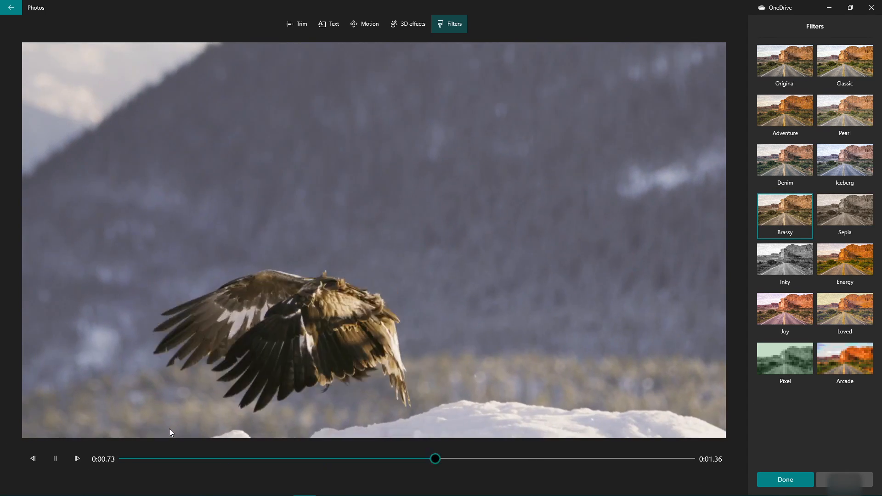
pyautogui.click(52, 460)
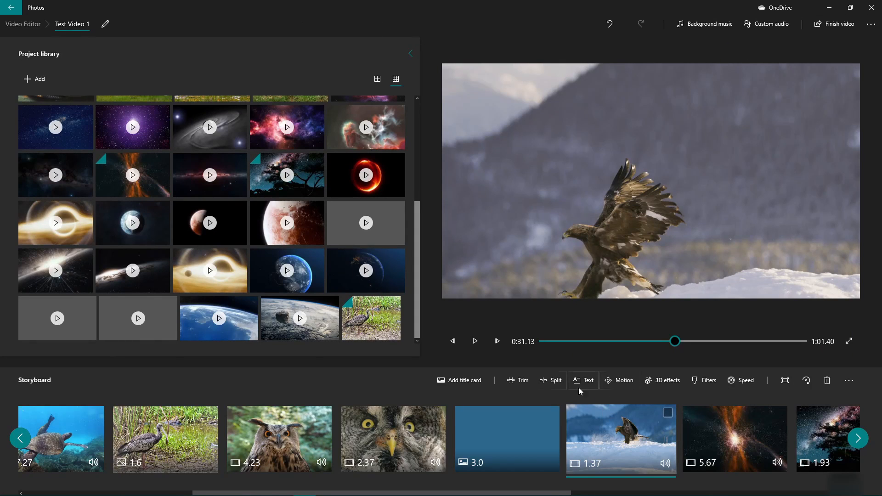
# - Extend the eagle clip's trim to a length of 9.53 seconds and play back the added footage
pyautogui.click(522, 381)
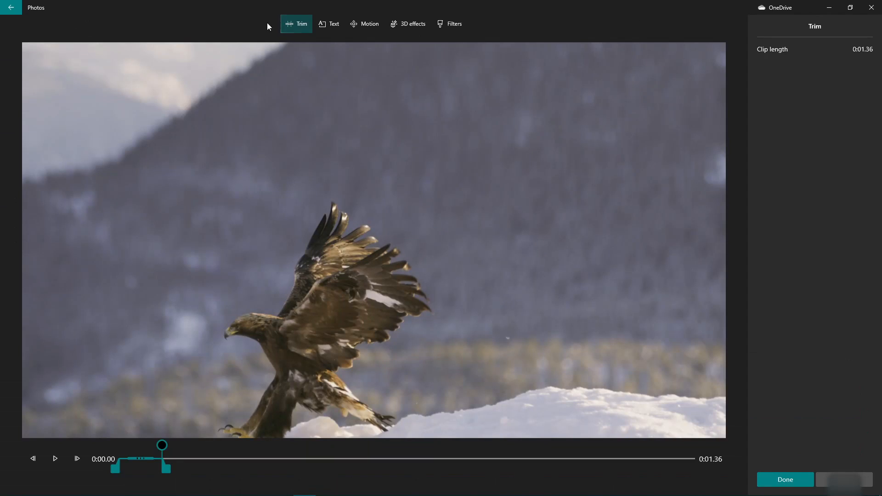
pyautogui.moveTo(169, 472); pyautogui.dragTo(421, 449)
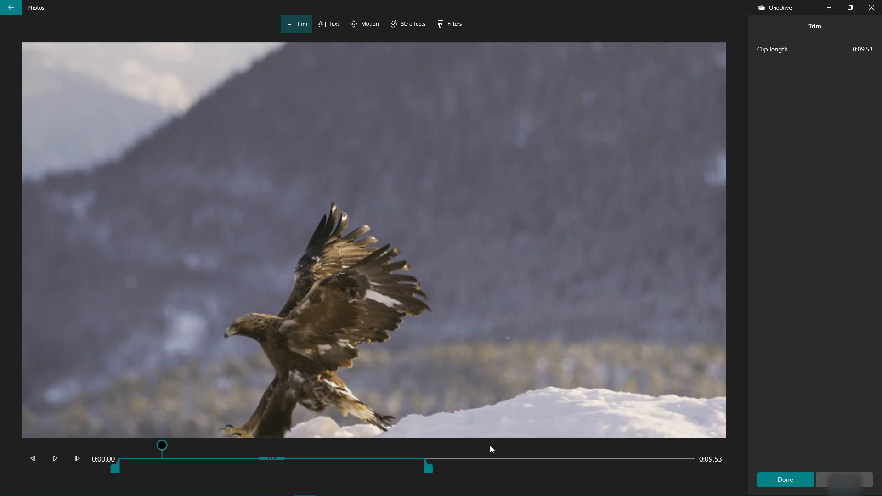
pyautogui.click(784, 477)
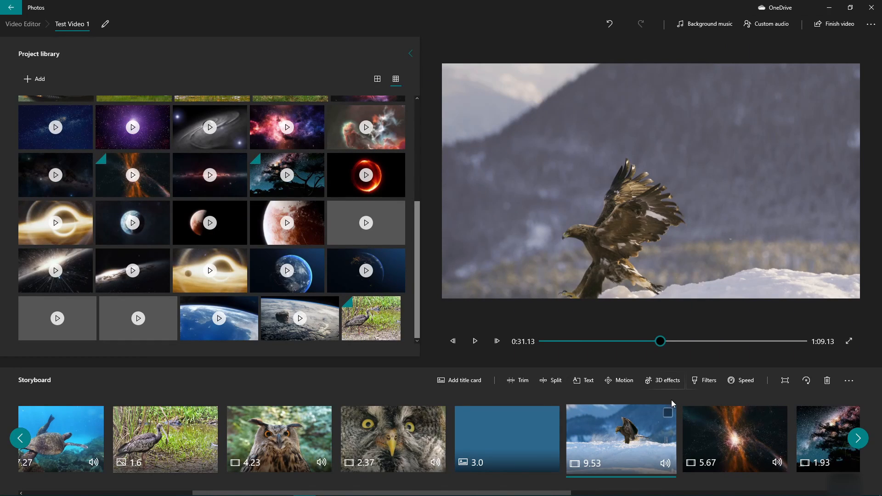
pyautogui.click(474, 341)
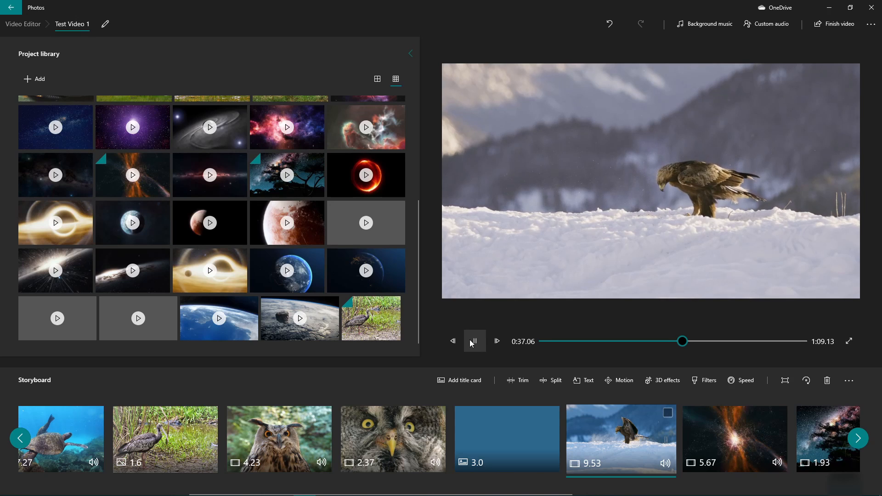
pyautogui.click(473, 341)
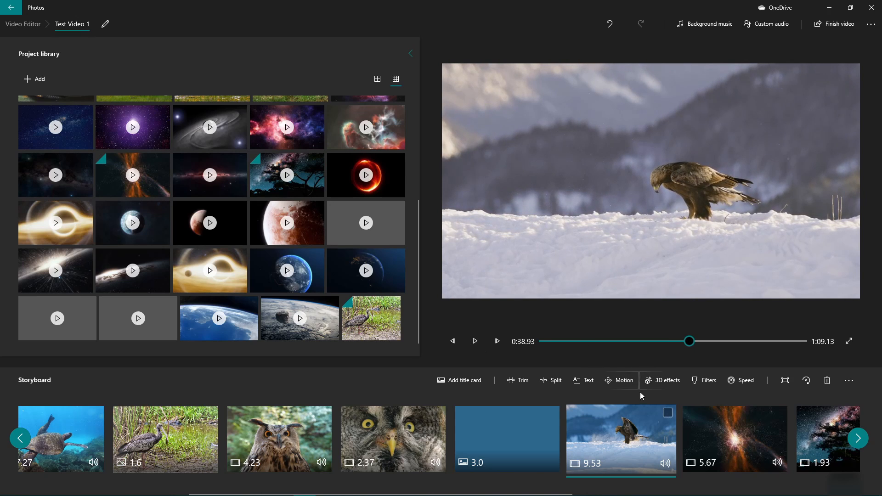
# - Shorten the end of the eagle clip so its trimmed length is 7.53 seconds
pyautogui.click(518, 381)
pyautogui.moveTo(409, 446); pyautogui.dragTo(326, 448)
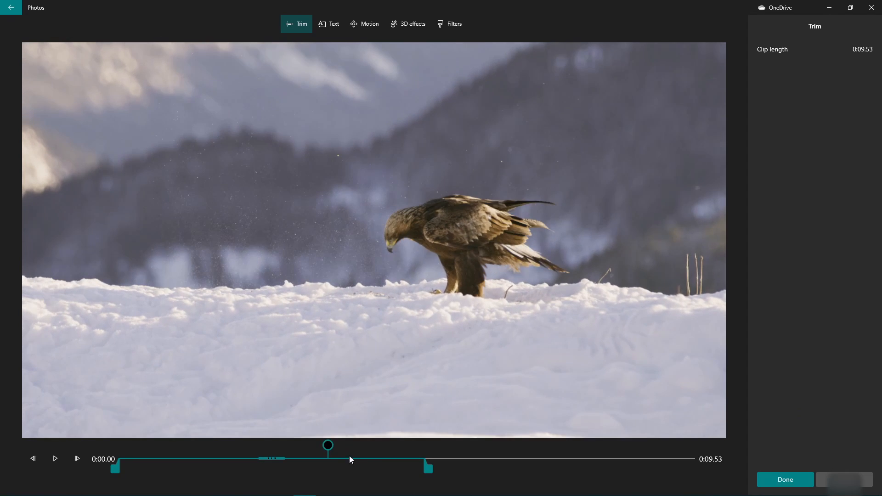
pyautogui.moveTo(328, 446)
pyautogui.mouseDown()
pyautogui.moveTo(288, 446)
pyautogui.moveTo(340, 444)
pyautogui.mouseUp()
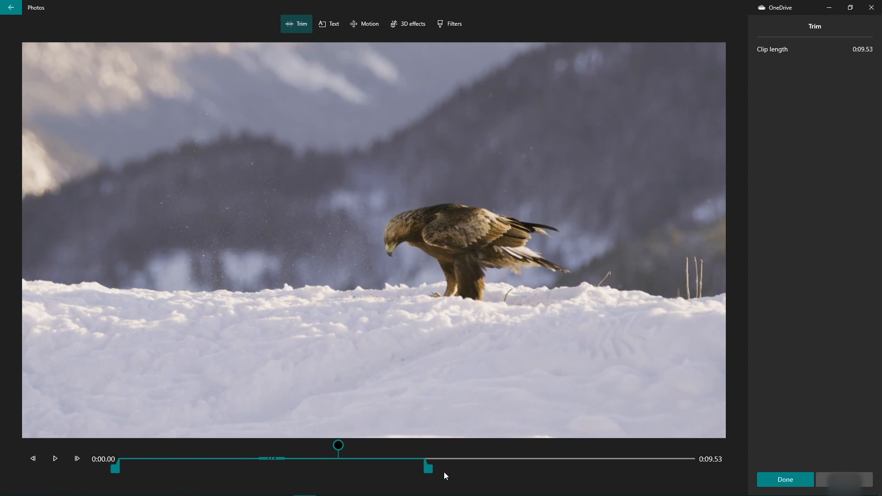
pyautogui.moveTo(428, 468); pyautogui.dragTo(363, 465)
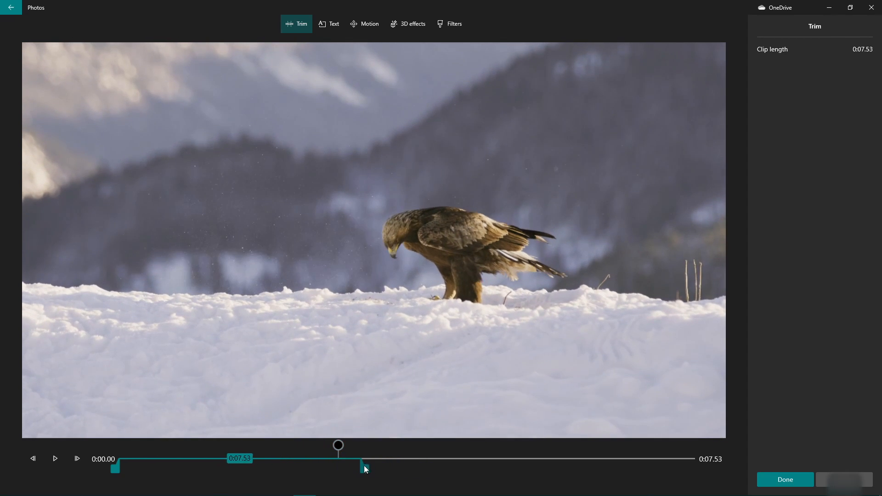
pyautogui.click(786, 479)
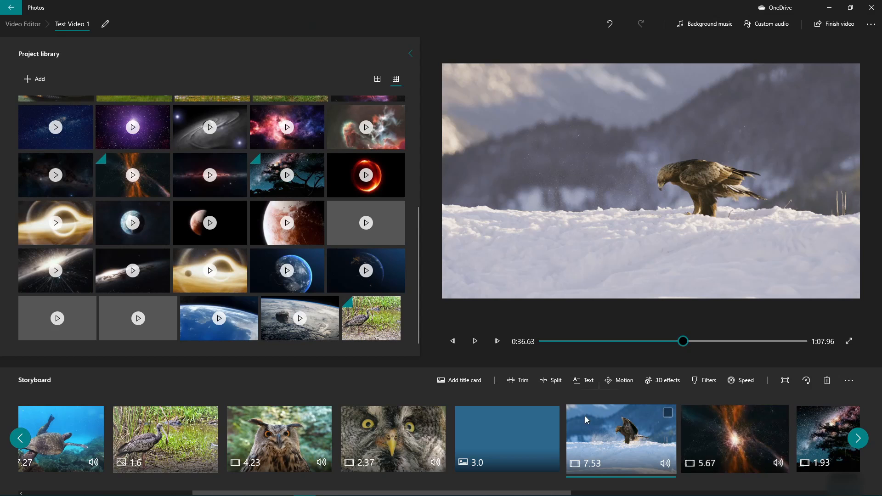
# - Play the video from the blue title card through the eagle clip into the space clip
pyautogui.click(514, 434)
pyautogui.click(475, 341)
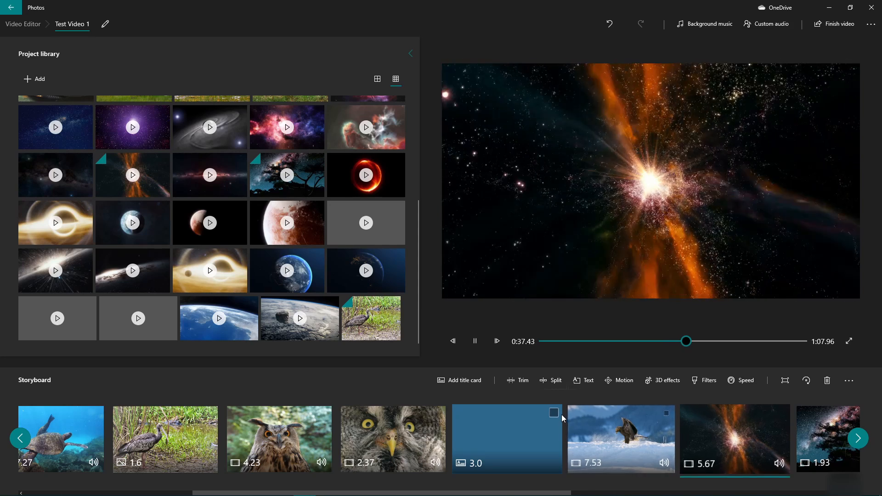
pyautogui.click(475, 344)
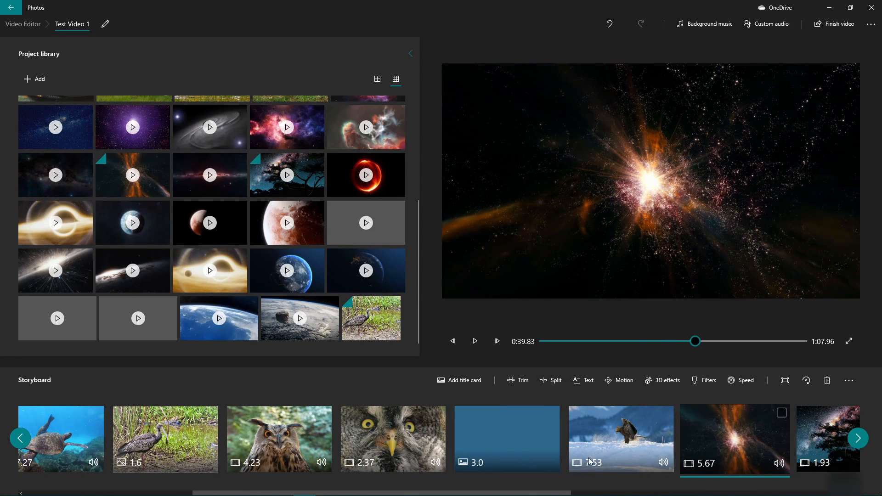
# - Open the filters for the sea turtle clip in the storyboard and try the Brassy filter
pyautogui.scroll(-5, 599, 421)
pyautogui.scroll(5, 465, 426)
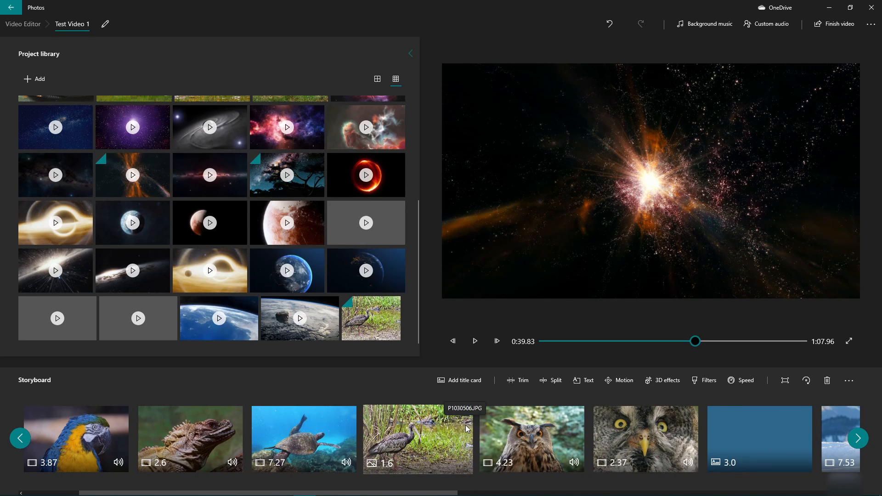
pyautogui.scroll(3, 375, 439)
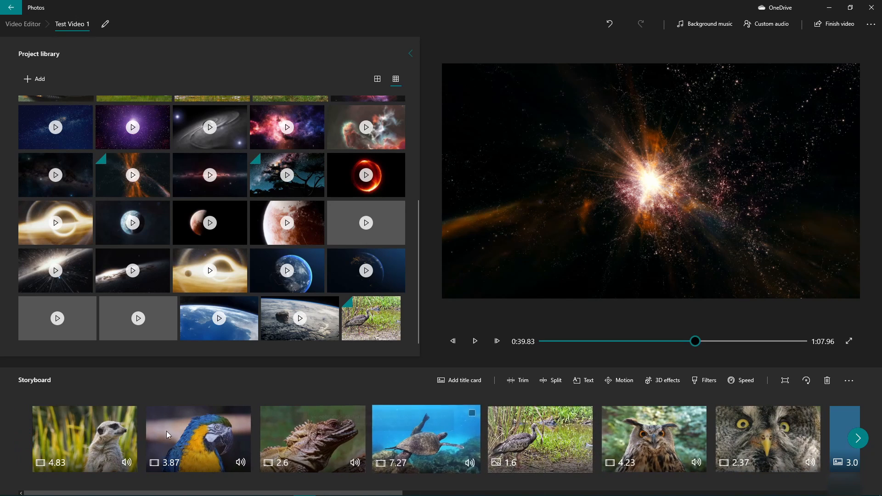
pyautogui.scroll(-4, 323, 433)
pyautogui.scroll(3, 323, 432)
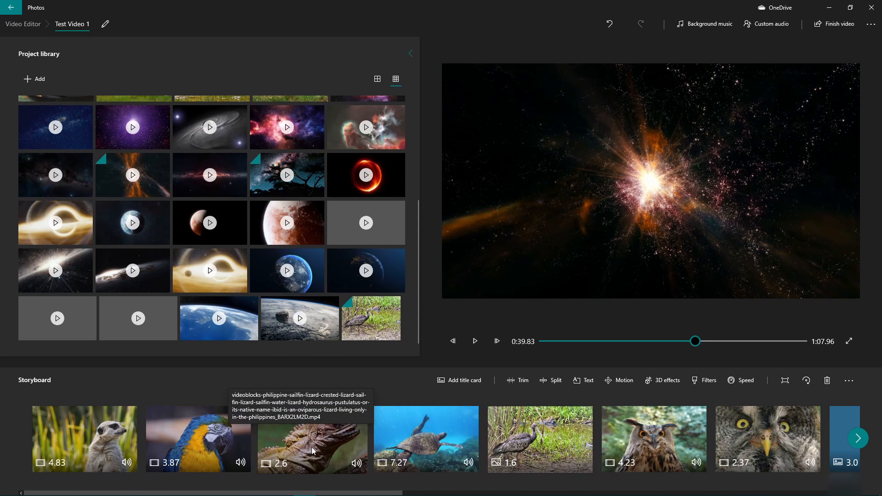
pyautogui.click(435, 440)
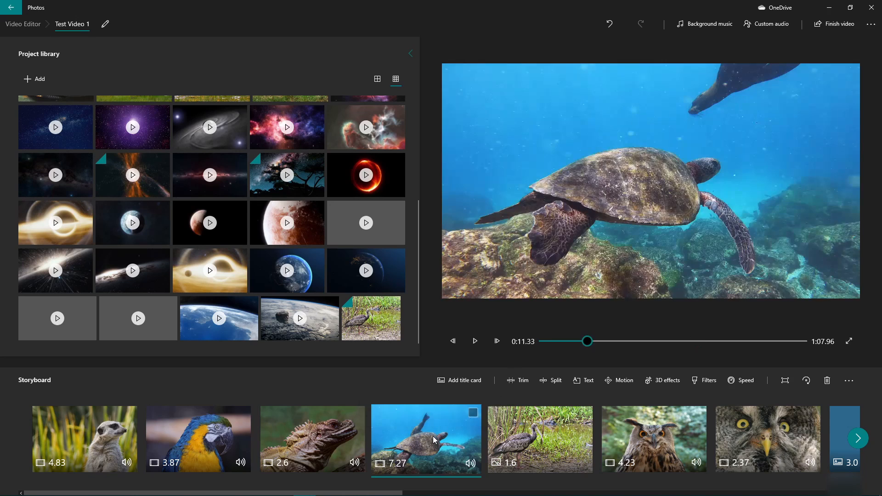
pyautogui.click(704, 383)
pyautogui.click(792, 206)
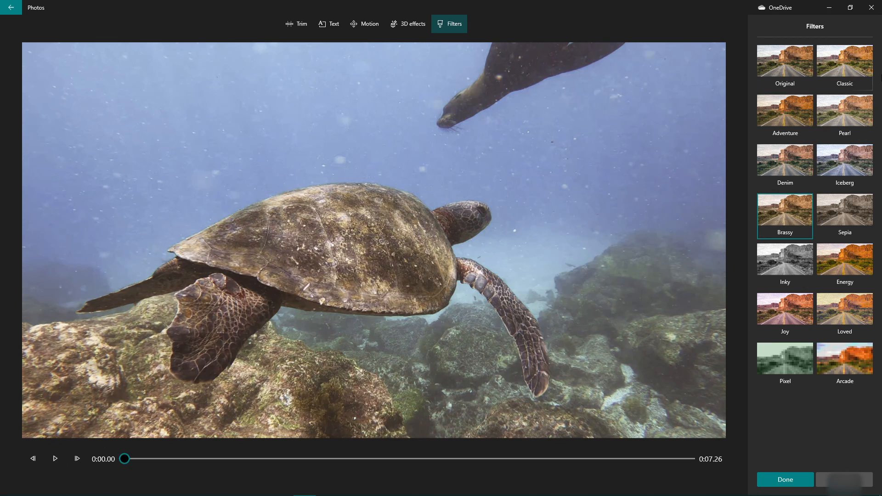
# - Compare the Adventure, Original and Brassy filters on the sea turtle clip, playing it back with Brassy
pyautogui.click(797, 116)
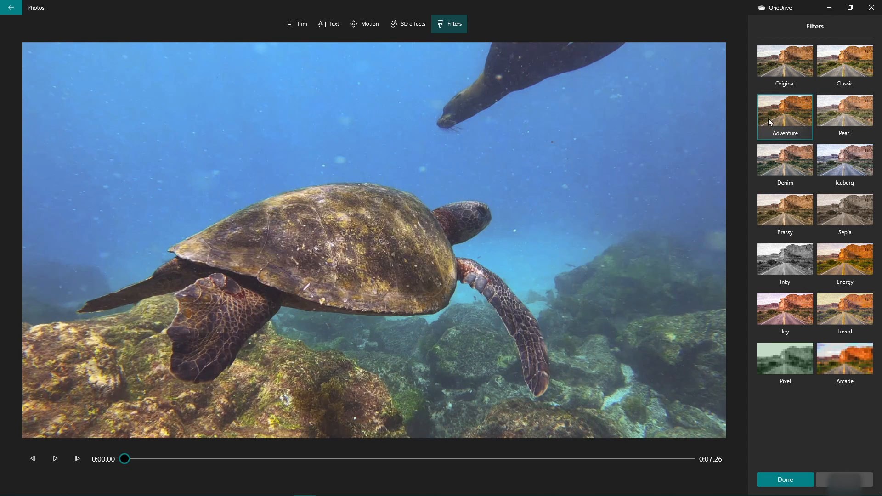
pyautogui.click(795, 68)
pyautogui.click(789, 95)
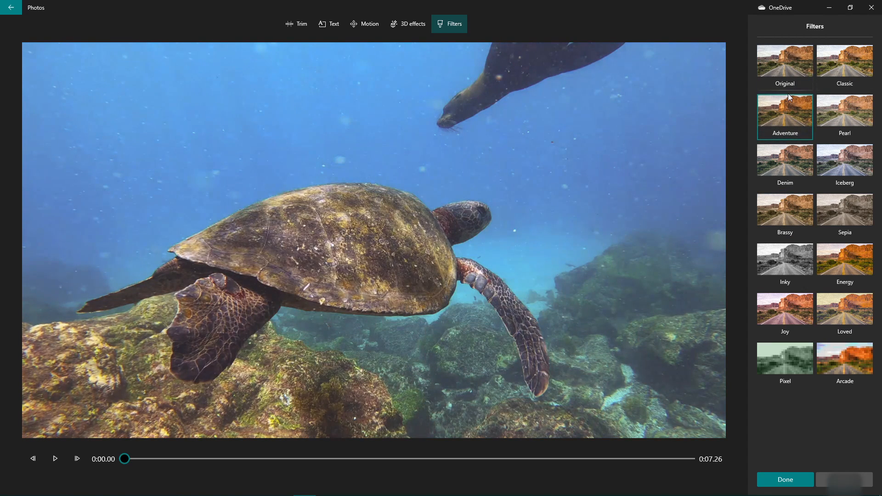
pyautogui.click(790, 62)
pyautogui.click(784, 219)
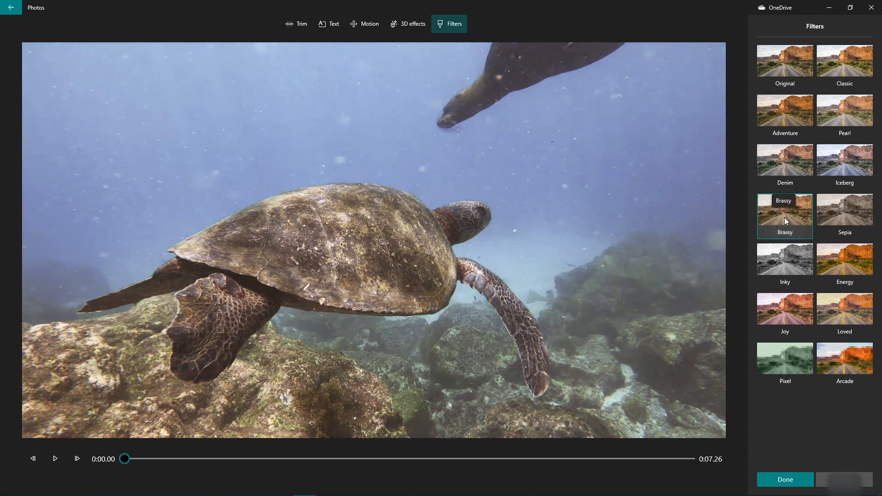
pyautogui.click(55, 458)
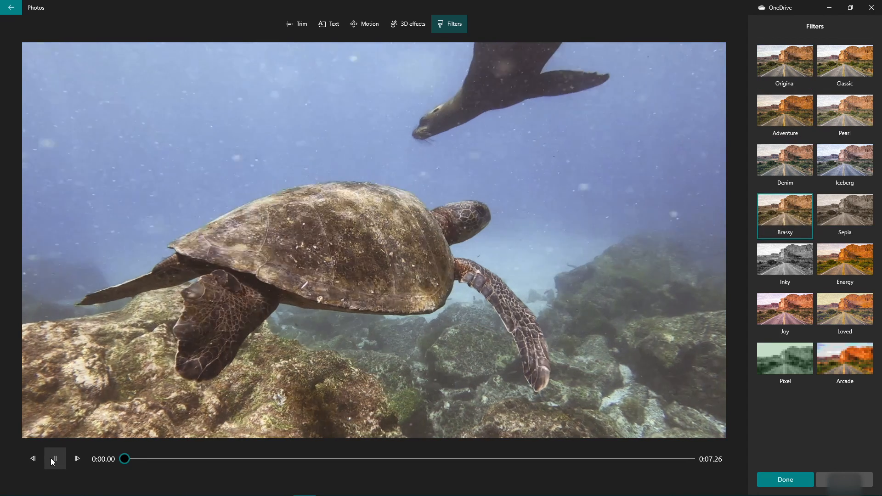
# - Compare Original with Adventure on the sea turtle clip, play it back with Adventure and apply that filter
pyautogui.click(792, 72)
pyautogui.click(787, 122)
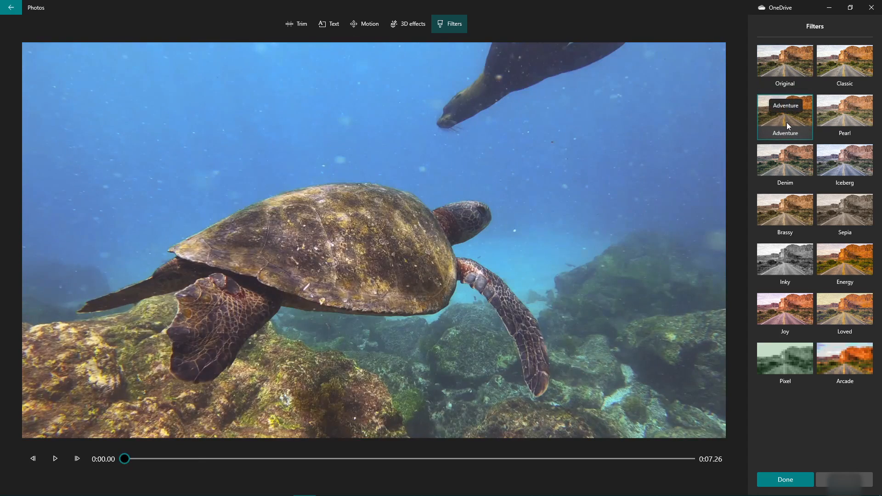
pyautogui.click(788, 83)
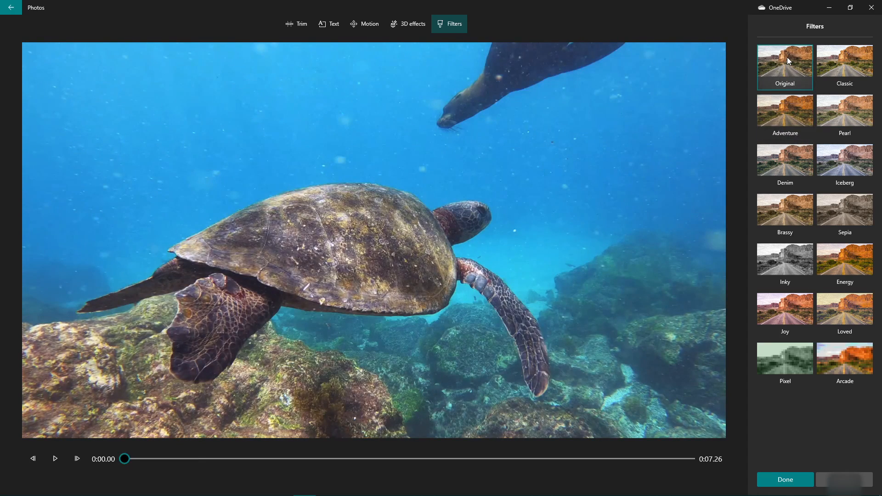
pyautogui.click(787, 104)
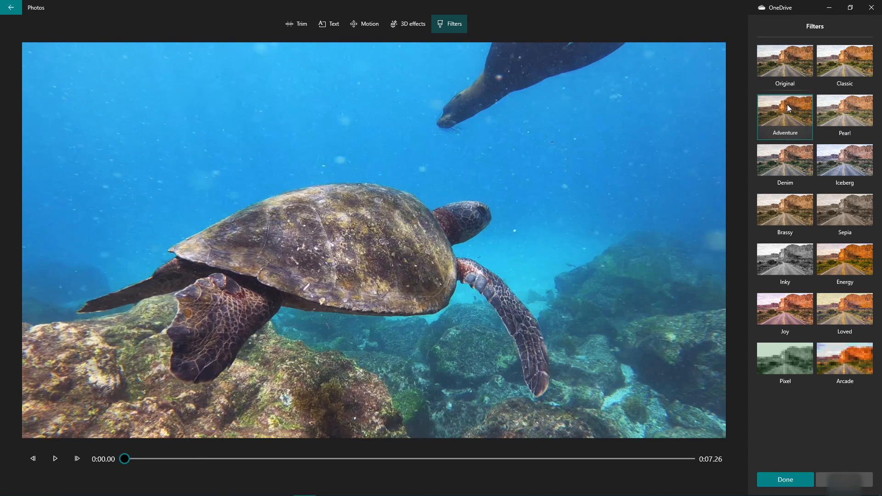
pyautogui.click(58, 457)
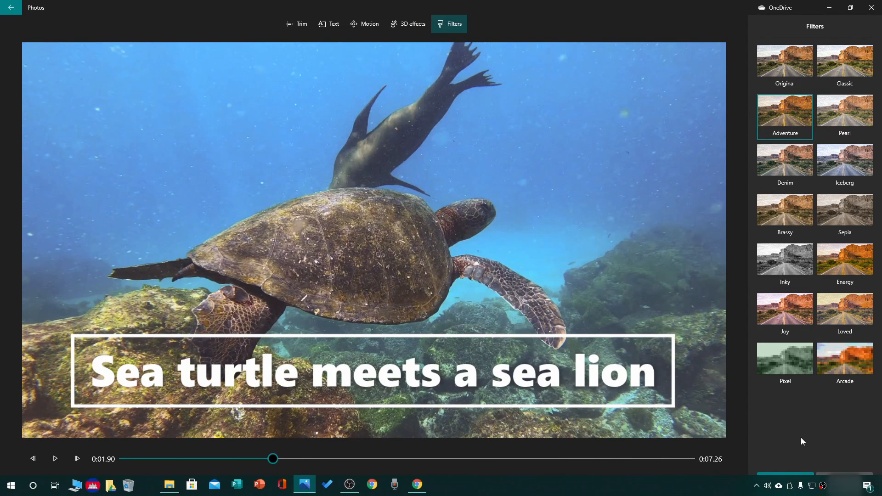
pyautogui.click(802, 476)
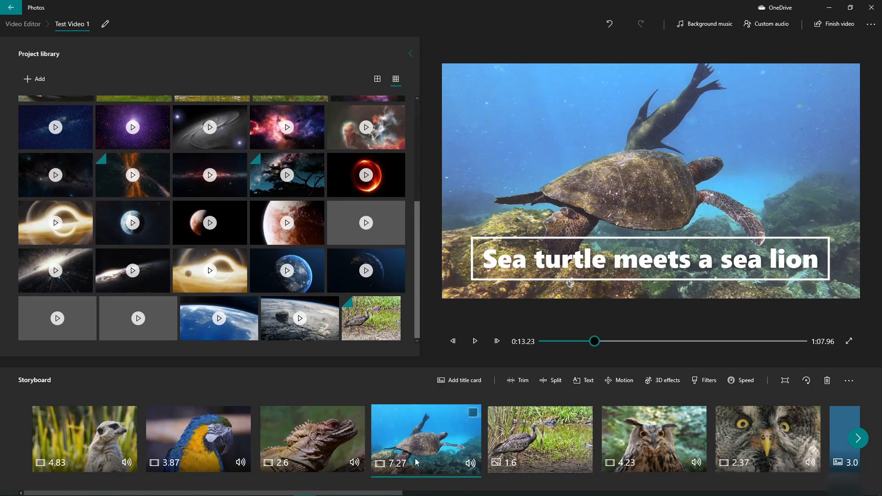
# - Open the filters for the lizard clip and try the Brassy and Adventure filters
pyautogui.click(540, 439)
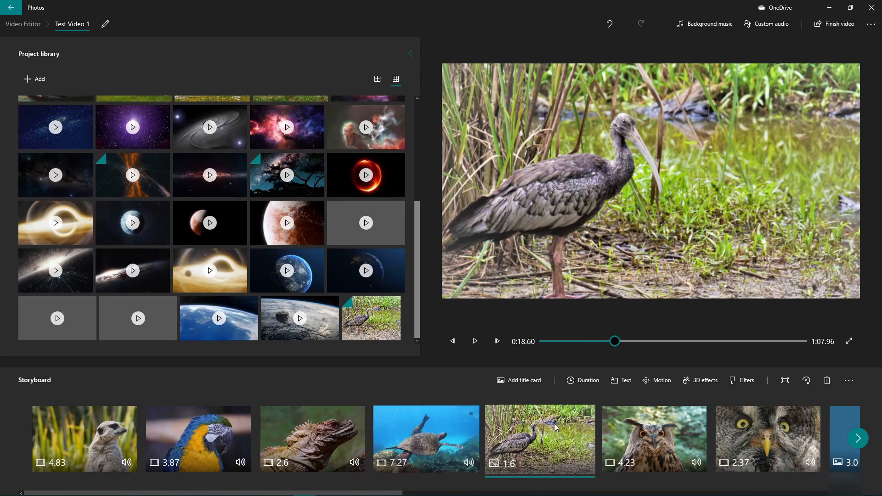
pyautogui.click(290, 431)
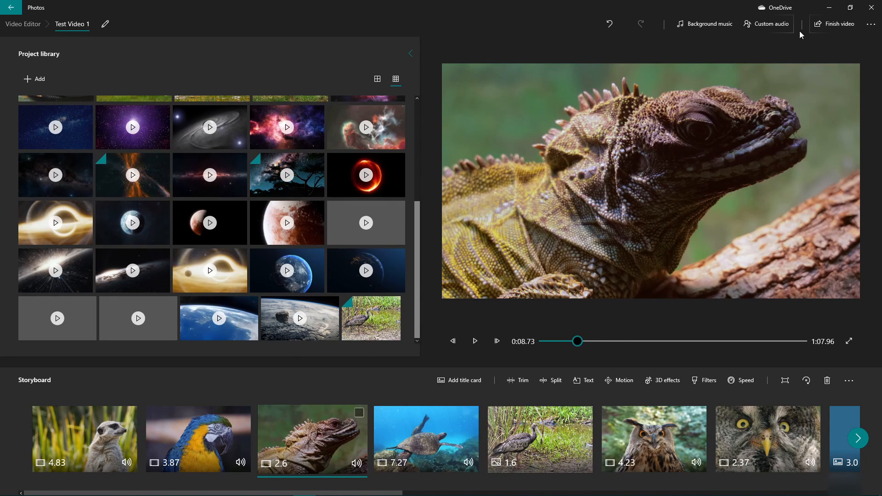
pyautogui.click(703, 381)
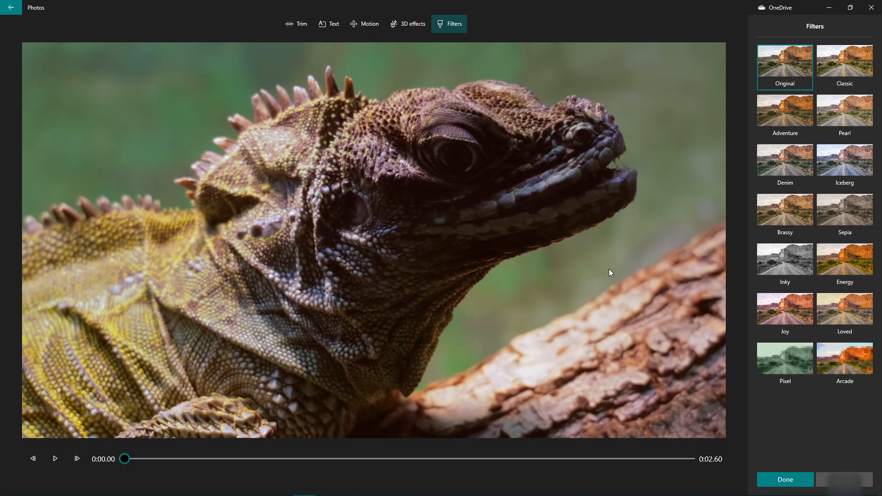
pyautogui.click(782, 213)
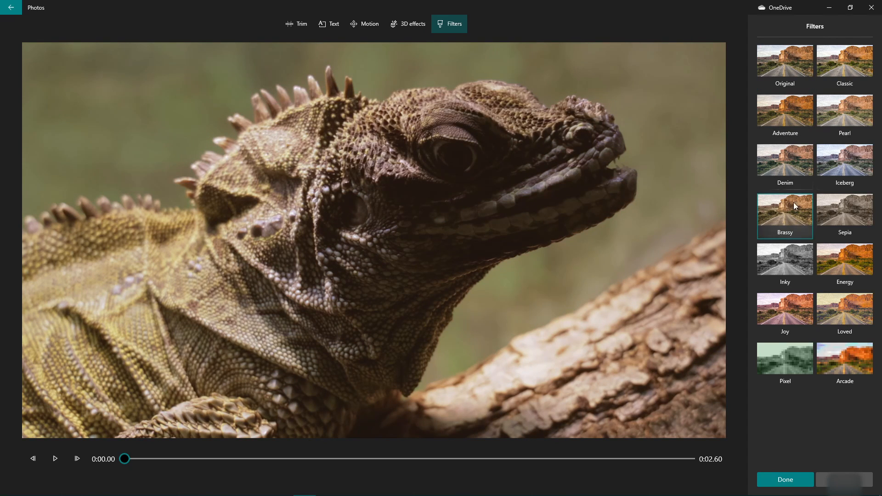
pyautogui.click(787, 108)
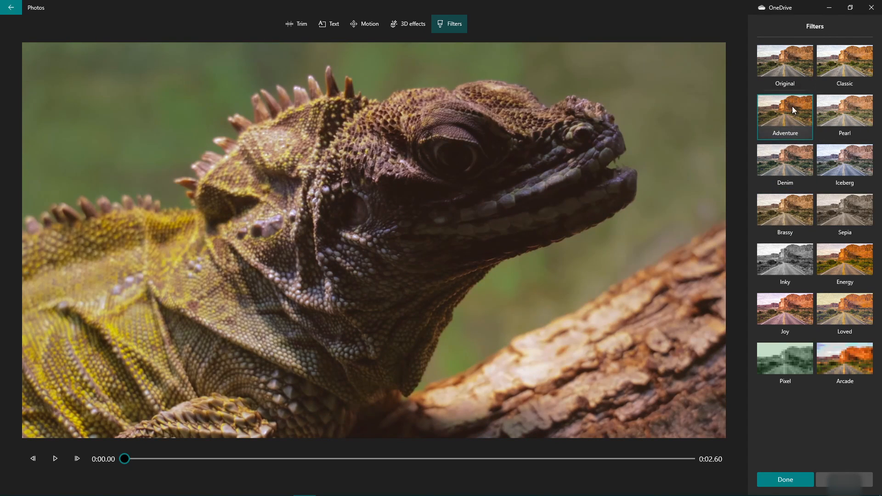
# - Compare the Classic, Energy and Denim filters with Adventure on the lizard clip and select Adventure
pyautogui.click(847, 67)
pyautogui.click(802, 106)
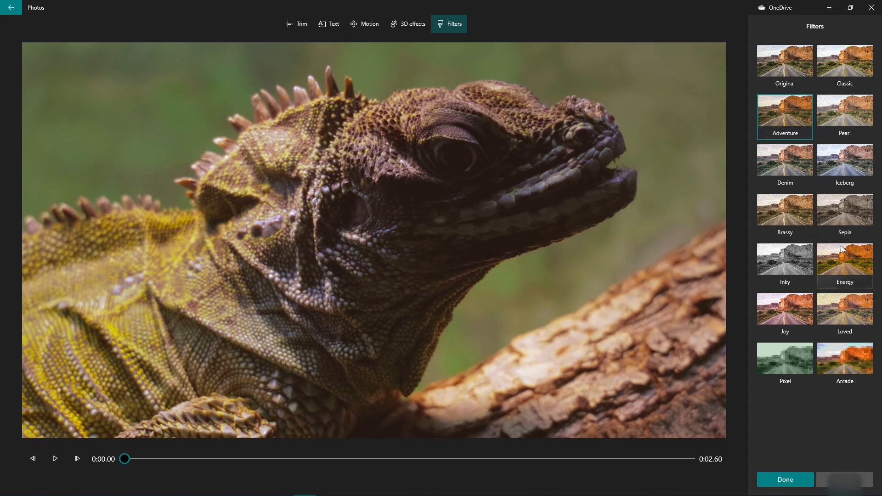
pyautogui.click(849, 269)
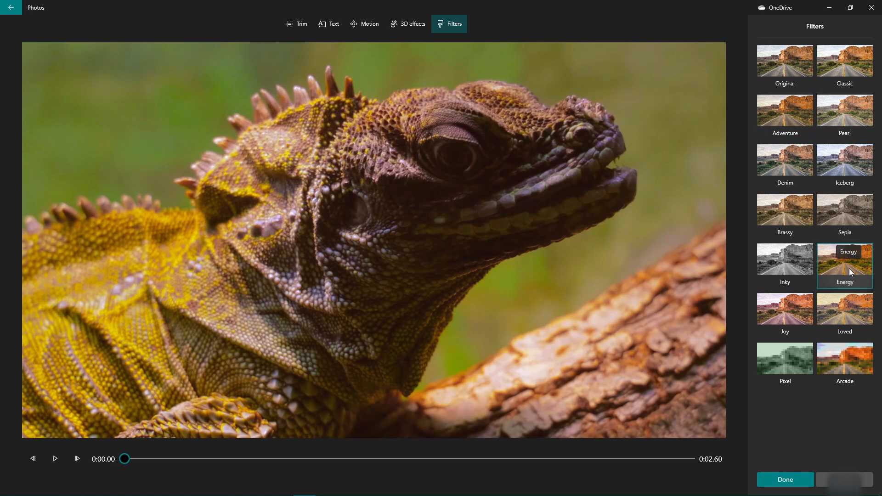
pyautogui.click(793, 151)
pyautogui.click(789, 105)
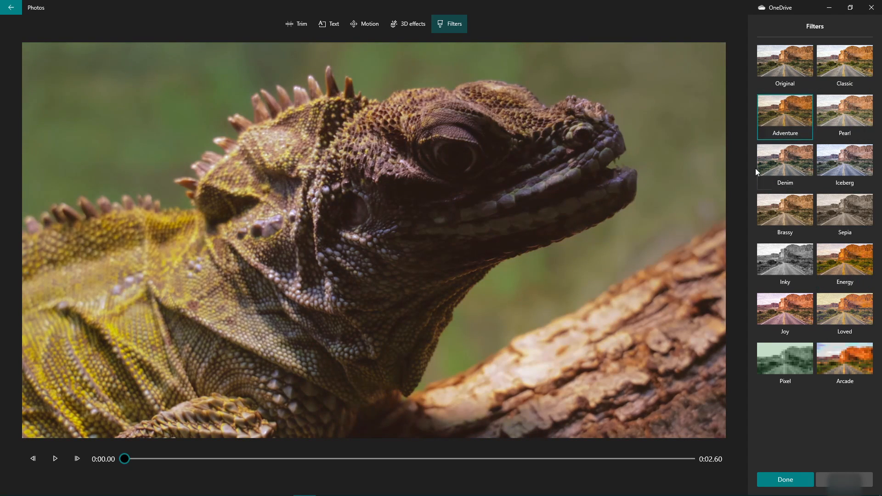
# - Compare Original with Adventure on the lizard clip and apply the Original filter
pyautogui.click(789, 62)
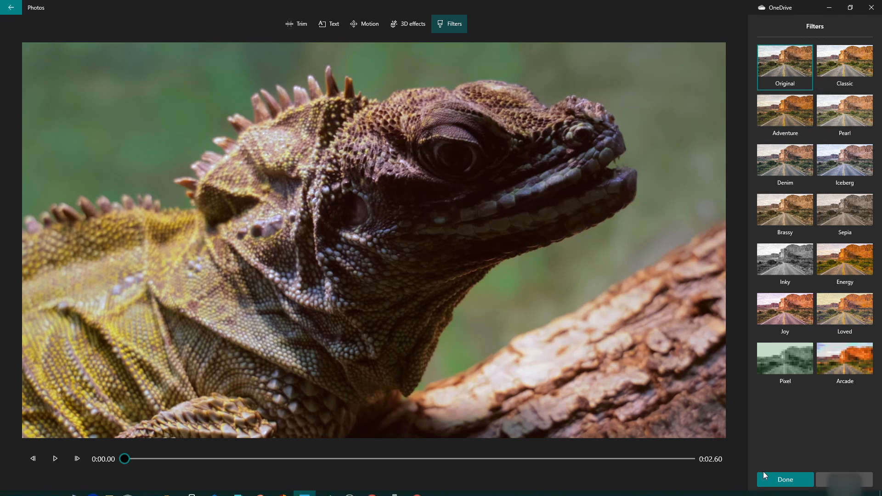
pyautogui.click(804, 103)
pyautogui.click(801, 69)
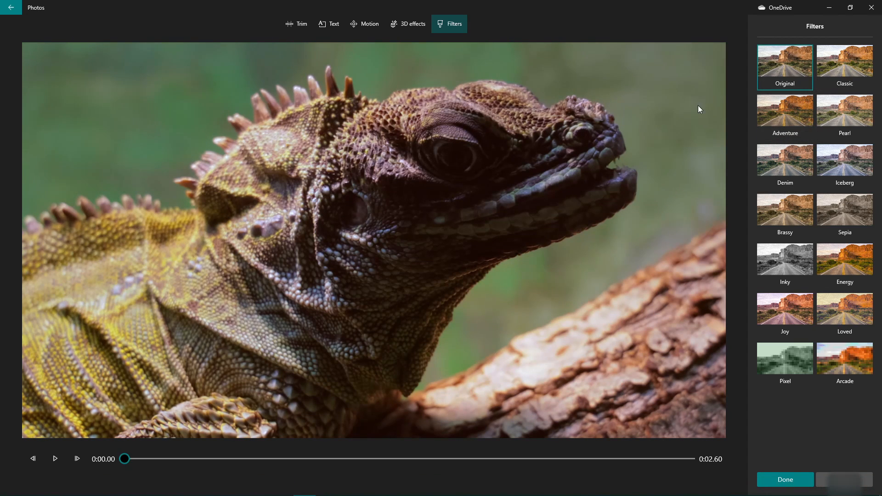
pyautogui.click(789, 474)
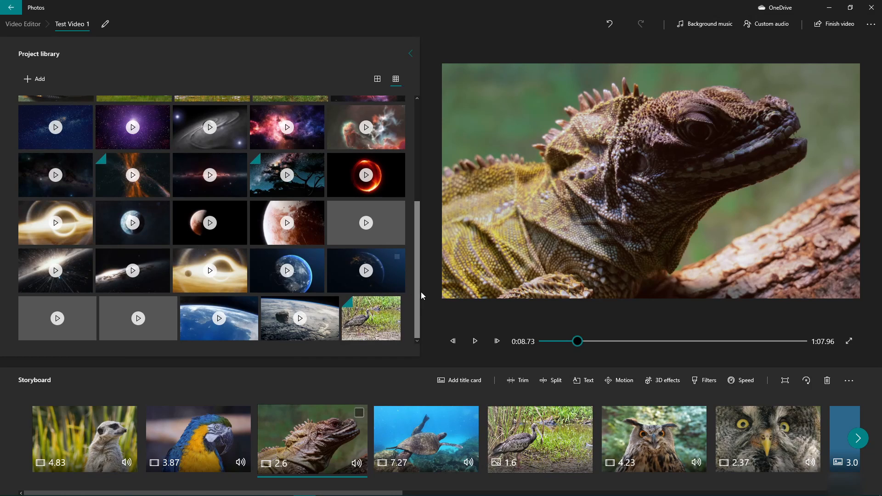
# - Open the 3D effects for the 11.92-second bear clip, play back its beginning and leave without adding an effect
pyautogui.scroll(-5, 733, 430)
pyautogui.scroll(-4, 490, 415)
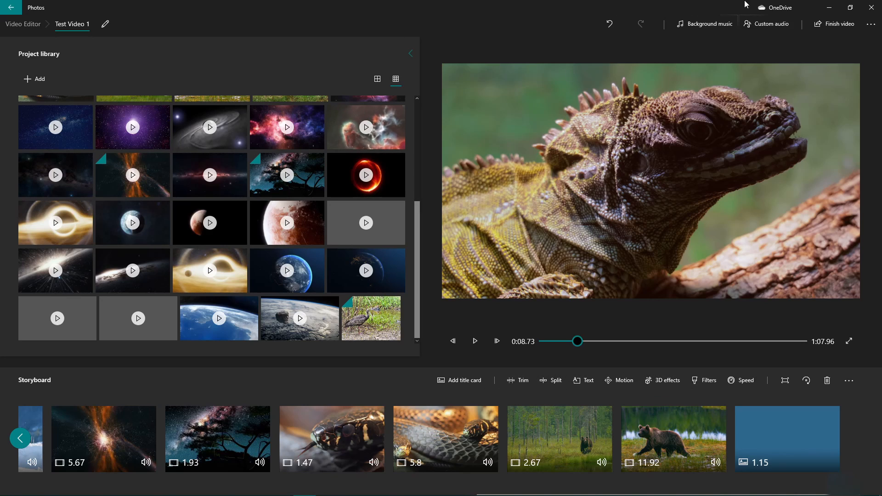
pyautogui.click(621, 423)
pyautogui.click(669, 381)
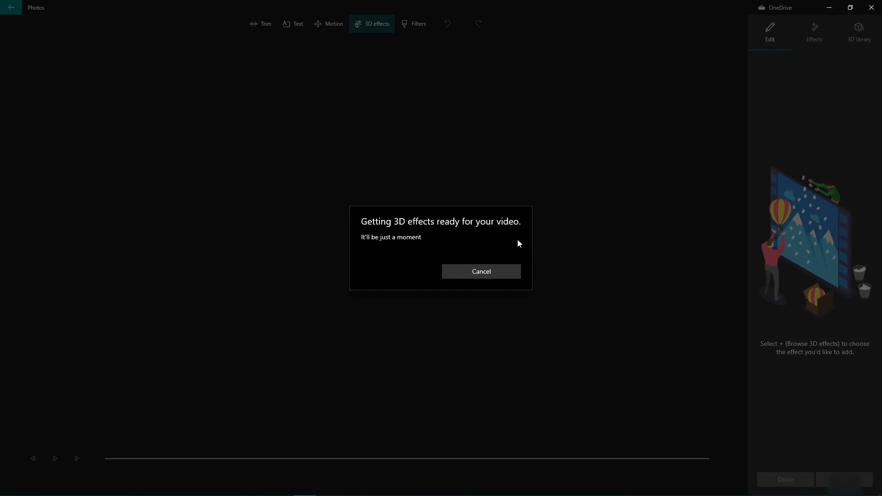
pyautogui.click(480, 274)
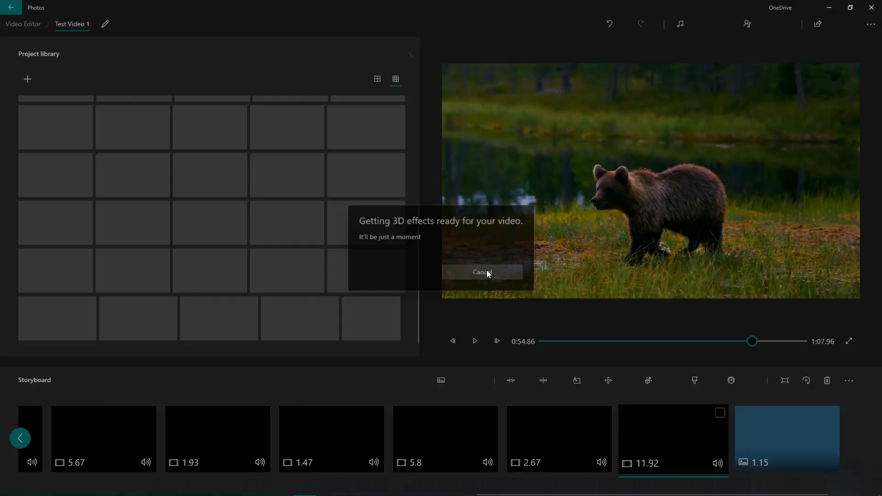
pyautogui.click(672, 379)
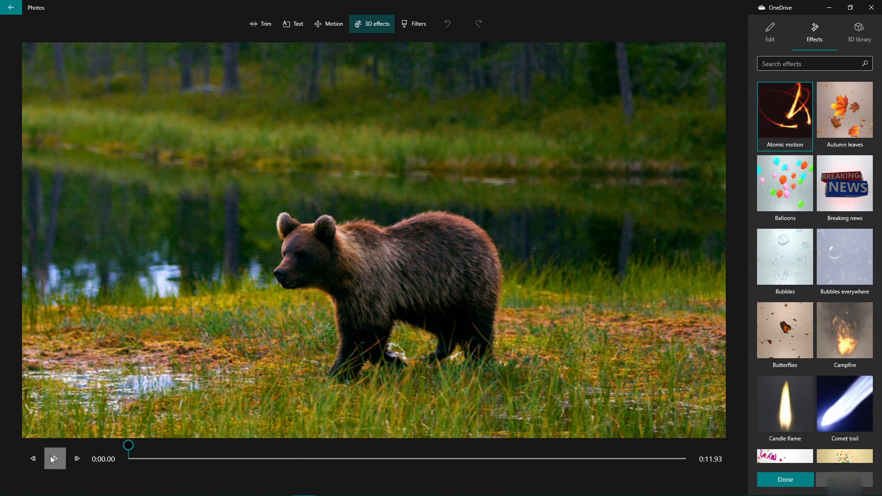
pyautogui.click(51, 457)
pyautogui.click(52, 457)
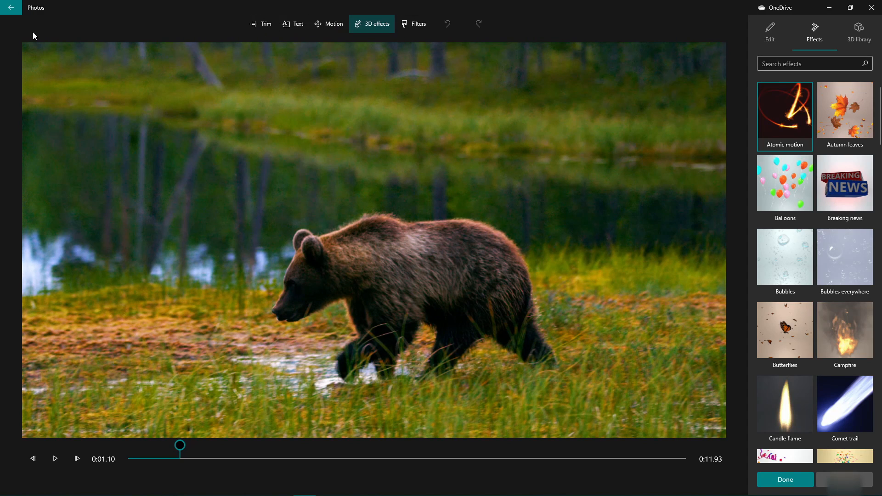
pyautogui.click(9, 8)
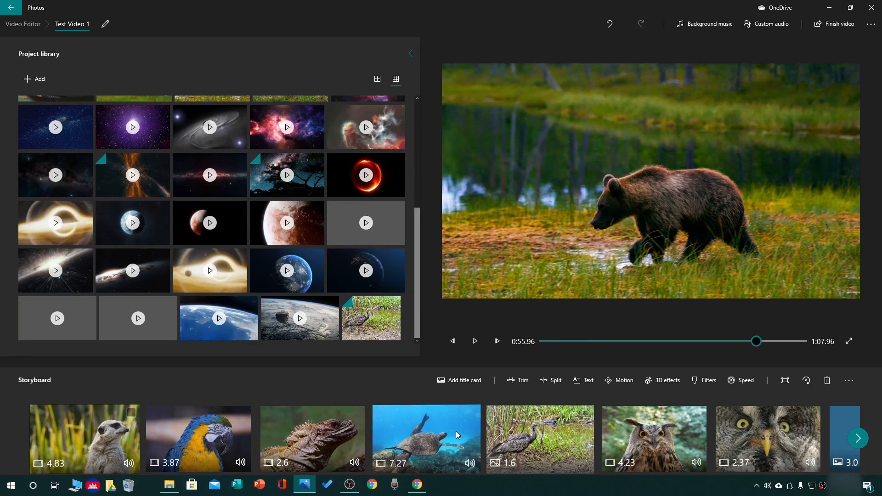
# - Select the 4.23-second owl clip in the storyboard and open its 3D effects
pyautogui.click(457, 426)
pyautogui.click(331, 440)
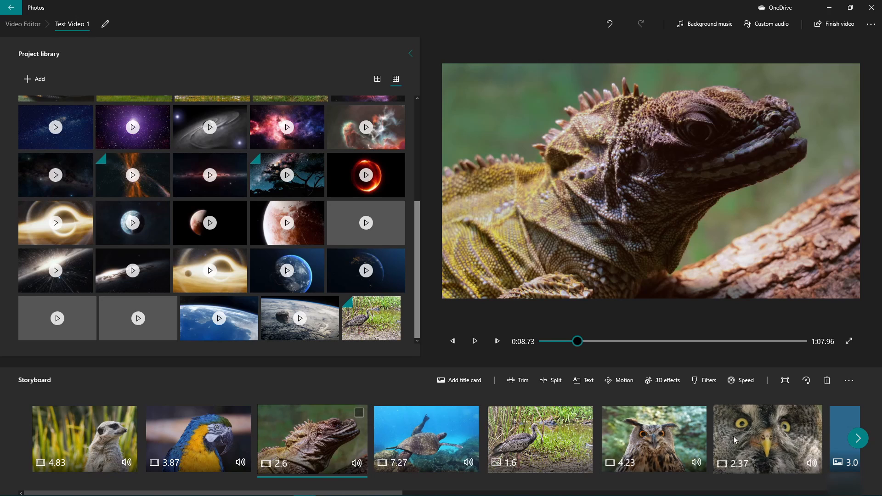
pyautogui.click(663, 433)
pyautogui.hscroll(3, 414, 451)
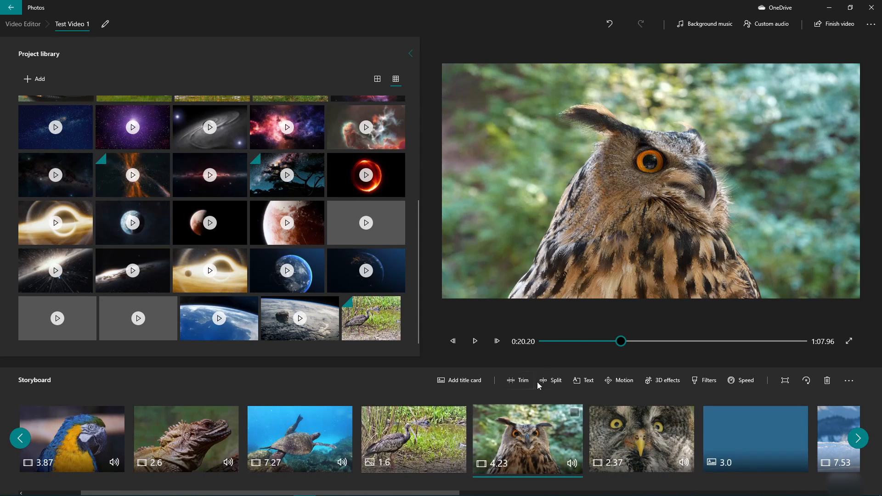
pyautogui.click(662, 380)
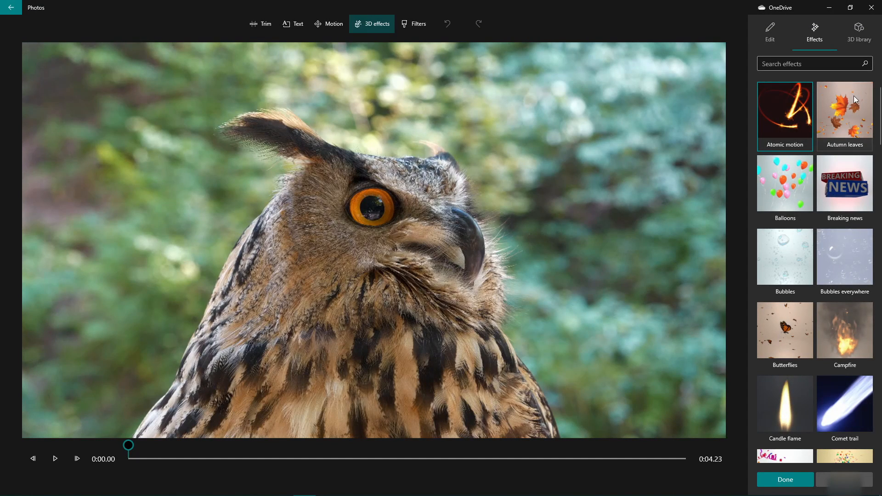
# - Add the Atomic motion effect to the owl clip and attach it to a point on the owl's beak
pyautogui.click(796, 106)
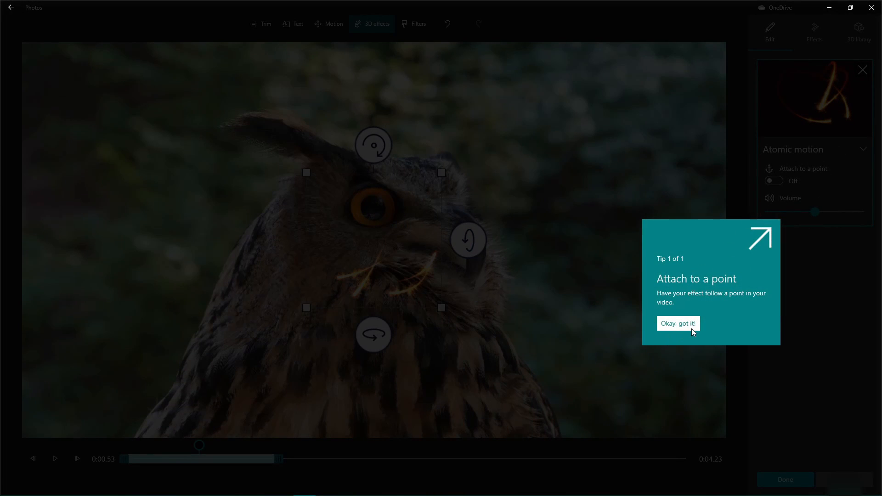
pyautogui.click(677, 324)
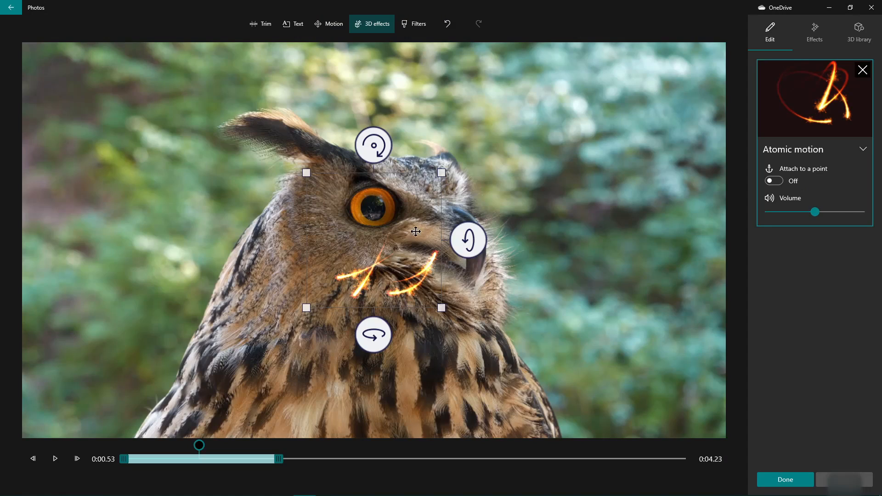
pyautogui.click(771, 185)
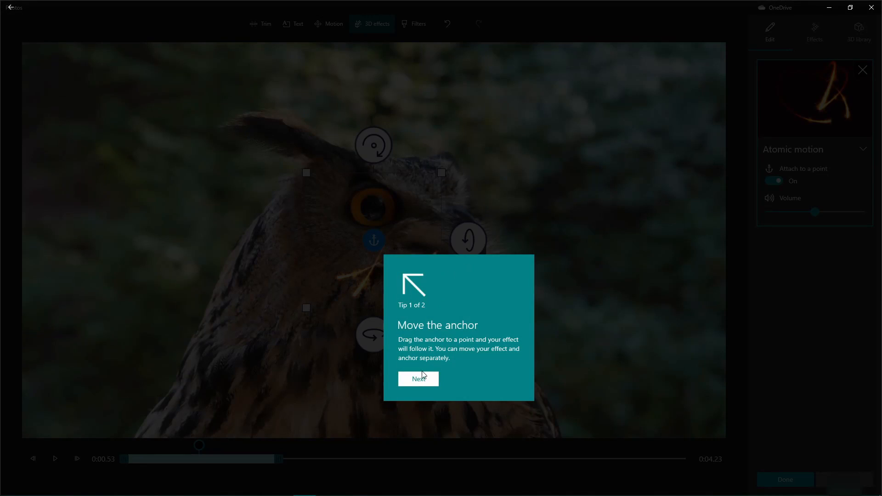
pyautogui.click(418, 379)
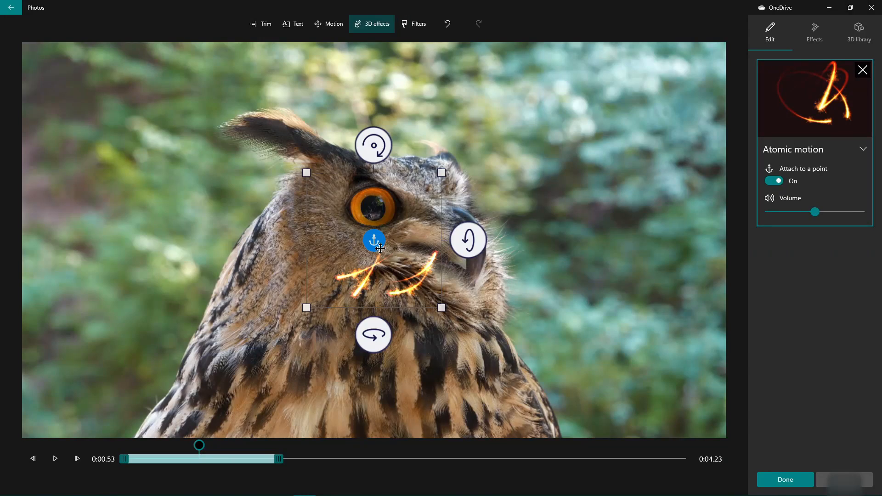
pyautogui.click(427, 373)
pyautogui.moveTo(373, 240); pyautogui.dragTo(481, 232)
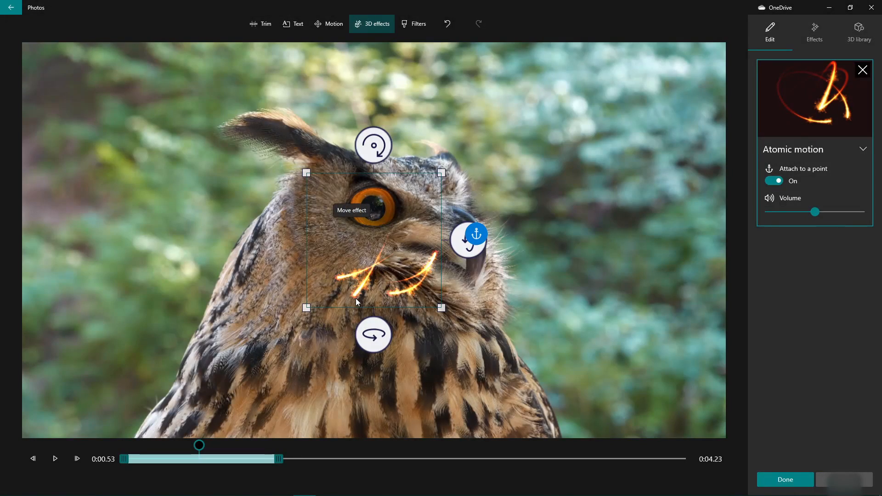
# - Play back the Atomic motion effect, shift its time span into the second half of the owl clip and play it again
pyautogui.click(56, 459)
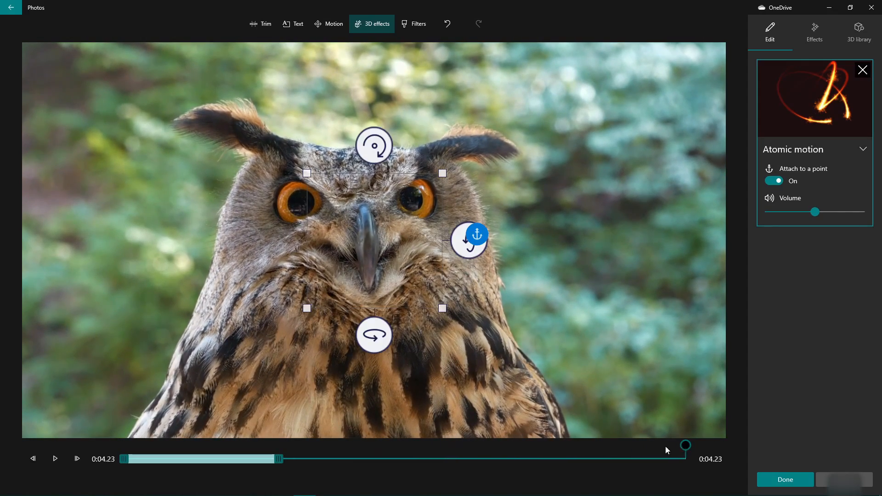
pyautogui.moveTo(685, 446); pyautogui.dragTo(1, 465)
pyautogui.moveTo(258, 459); pyautogui.dragTo(271, 459)
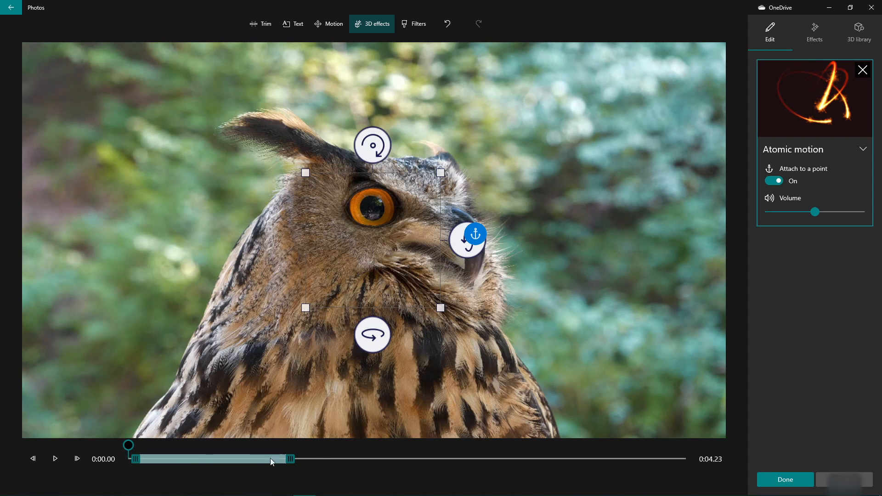
pyautogui.moveTo(435, 453); pyautogui.dragTo(529, 459)
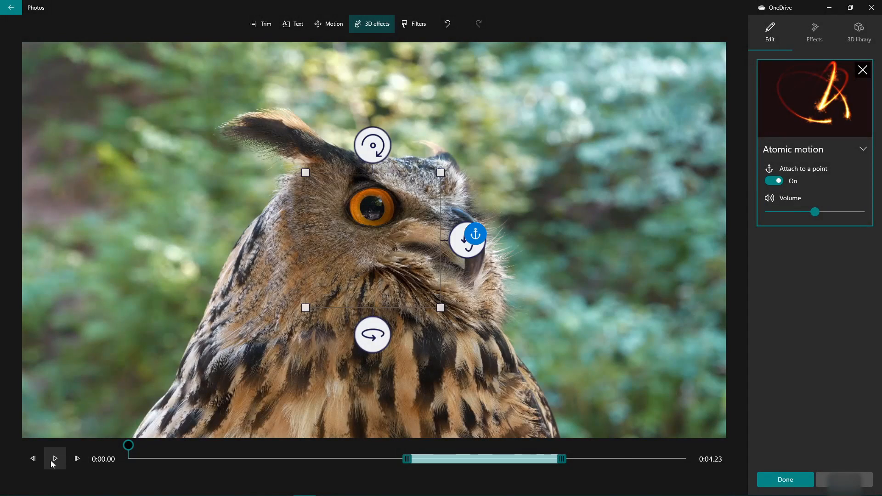
pyautogui.click(51, 461)
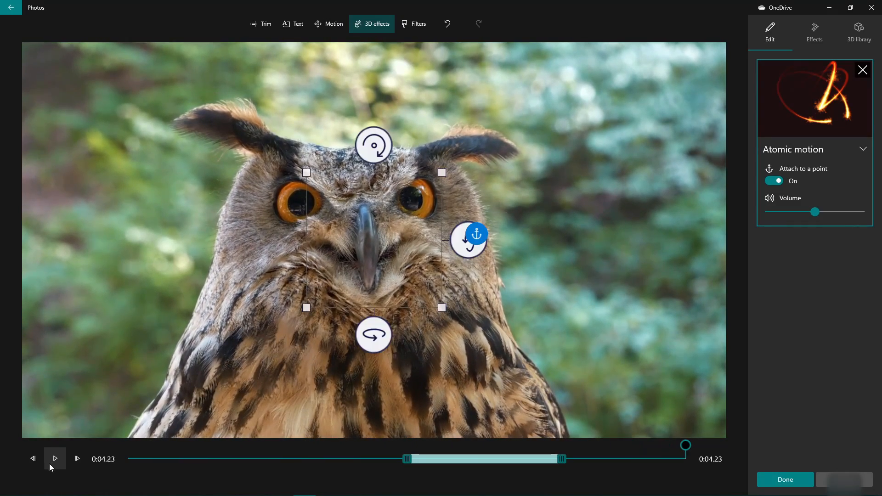
# - Turn off Attach to a point, try rotating the Atomic motion effect and remove it from the owl clip
pyautogui.click(777, 181)
pyautogui.moveTo(373, 145); pyautogui.dragTo(309, 171)
pyautogui.moveTo(493, 237); pyautogui.dragTo(496, 192)
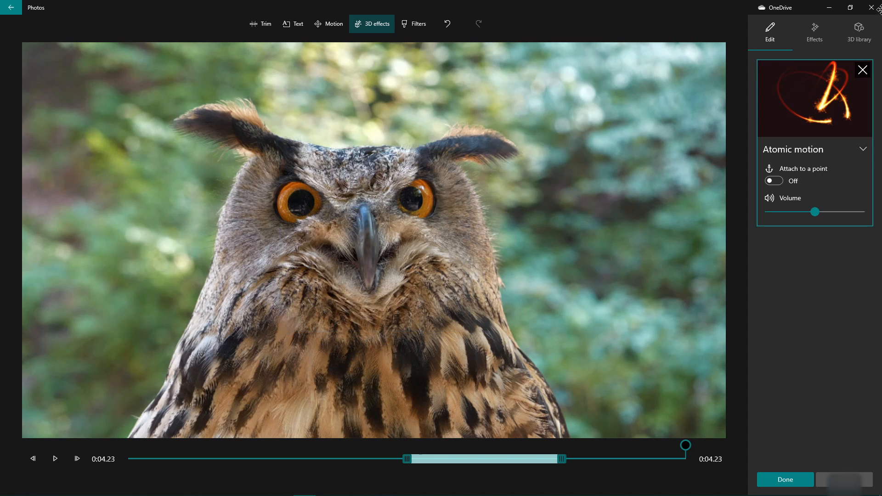
pyautogui.click(863, 70)
# - Add the Butterflies effect to the owl clip, move its time span to the middle and extend its start earlier
pyautogui.click(819, 38)
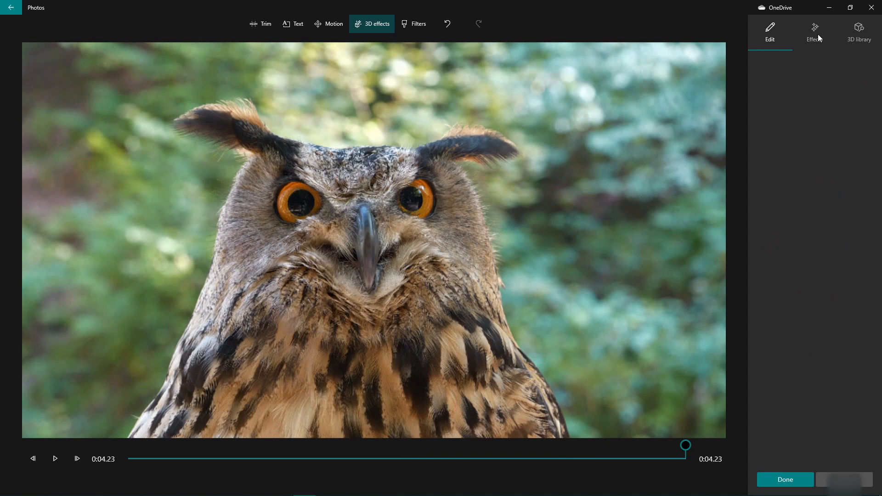
pyautogui.scroll(-2, 819, 238)
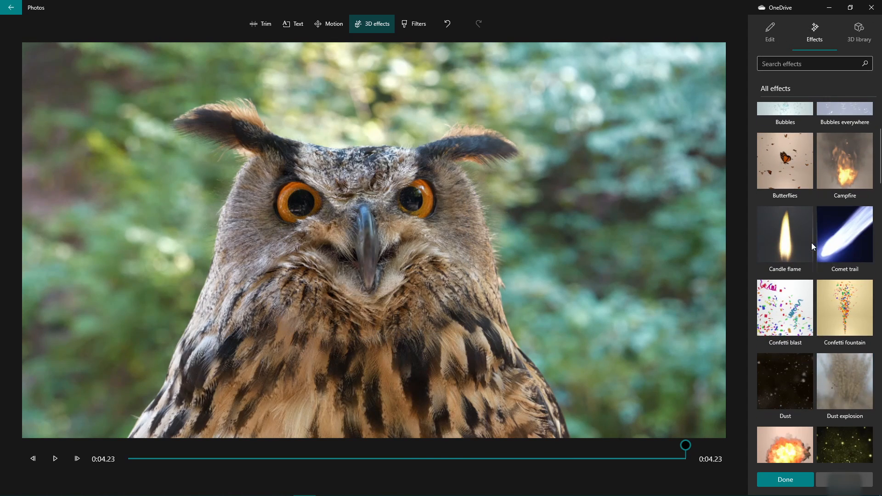
pyautogui.scroll(2, 814, 252)
pyautogui.click(791, 272)
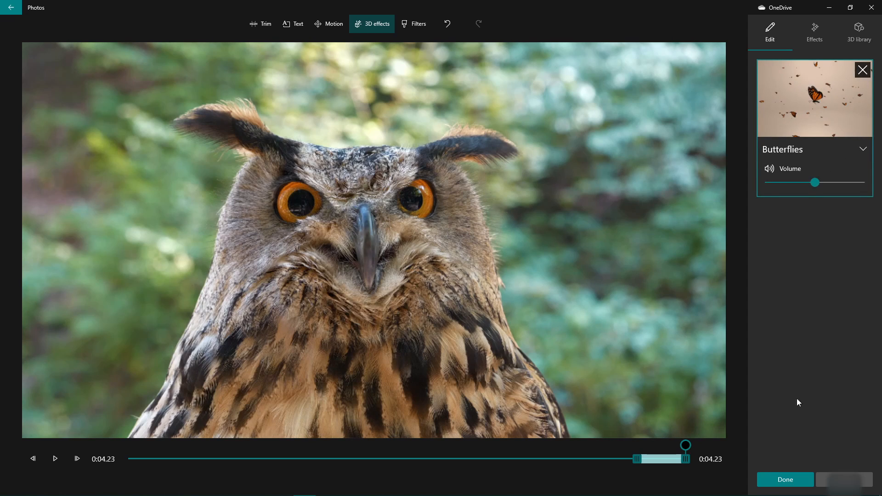
pyautogui.moveTo(597, 458); pyautogui.dragTo(528, 457)
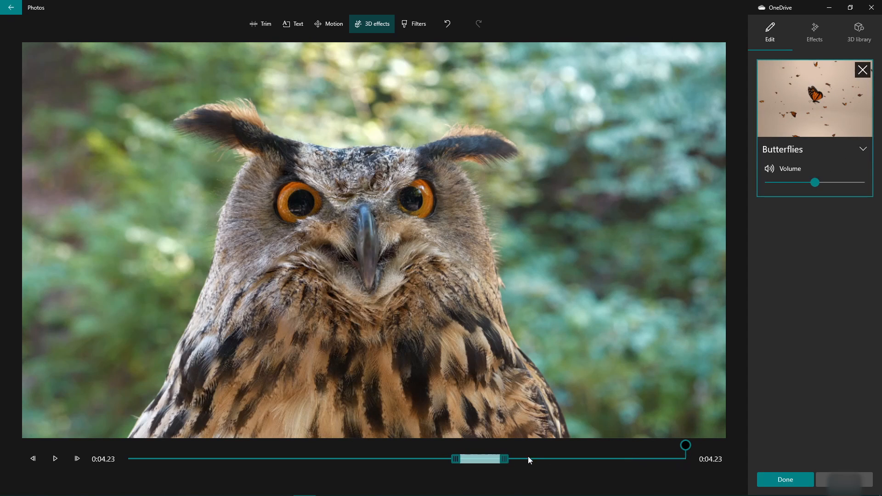
pyautogui.moveTo(454, 459); pyautogui.dragTo(296, 458)
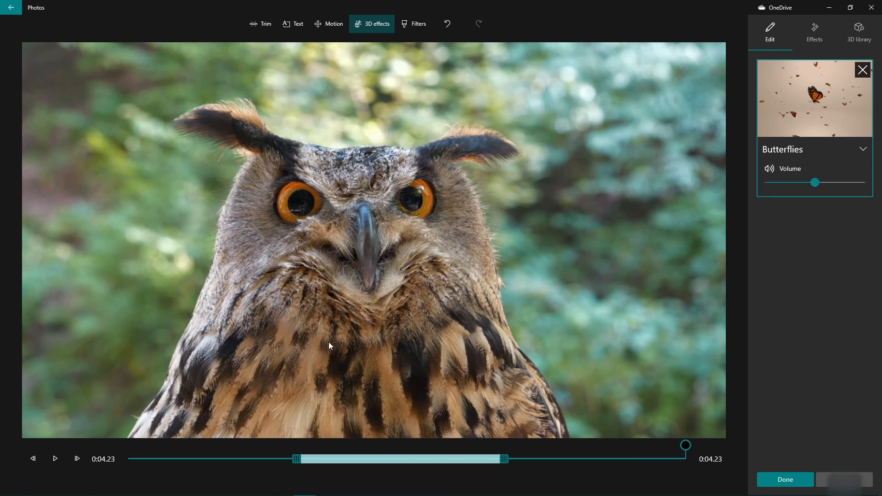
# - Play back the owl clip with the Butterflies effect from the middle and again from the beginning
pyautogui.moveTo(684, 450); pyautogui.dragTo(420, 456)
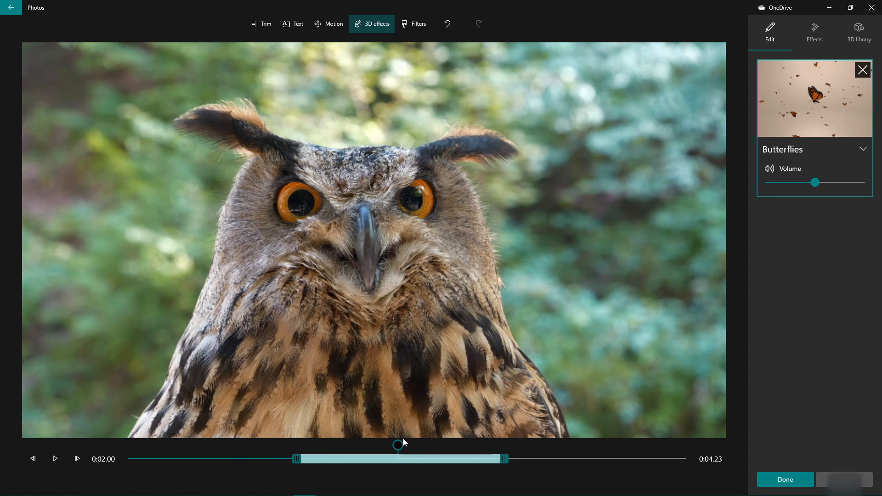
pyautogui.press('space')
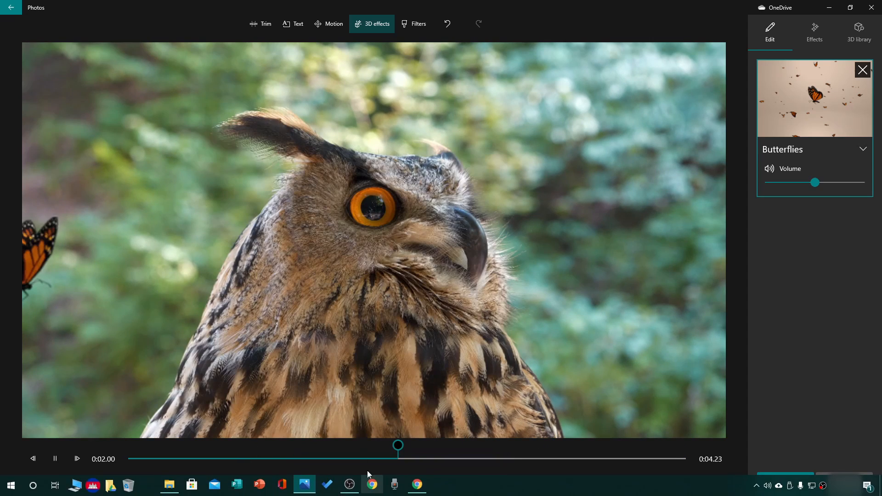
pyautogui.press('space')
pyautogui.press('space')
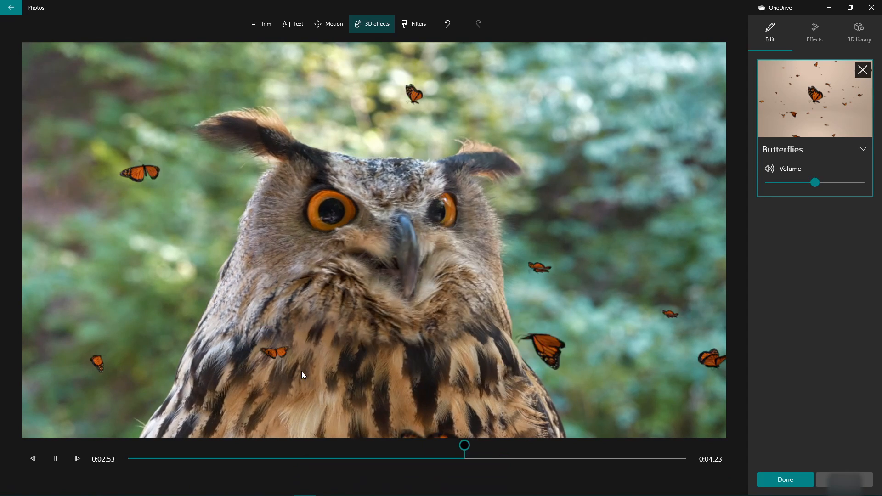
pyautogui.press('space')
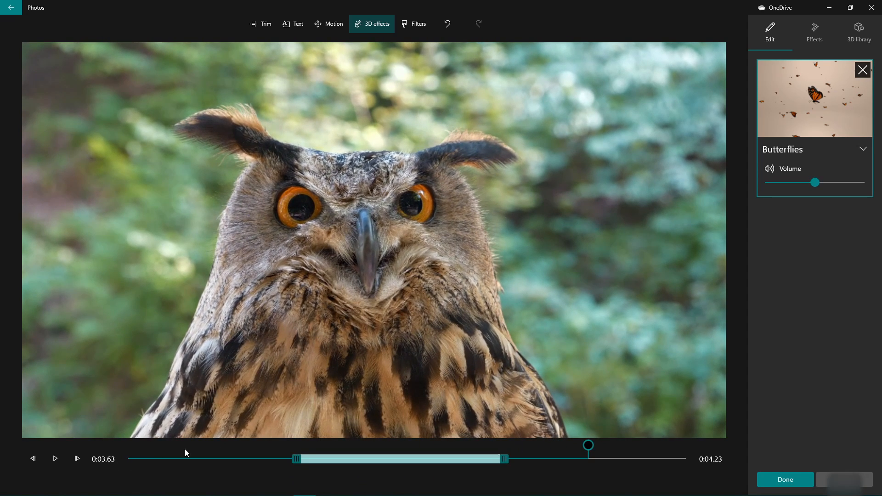
pyautogui.moveTo(590, 446); pyautogui.dragTo(129, 446)
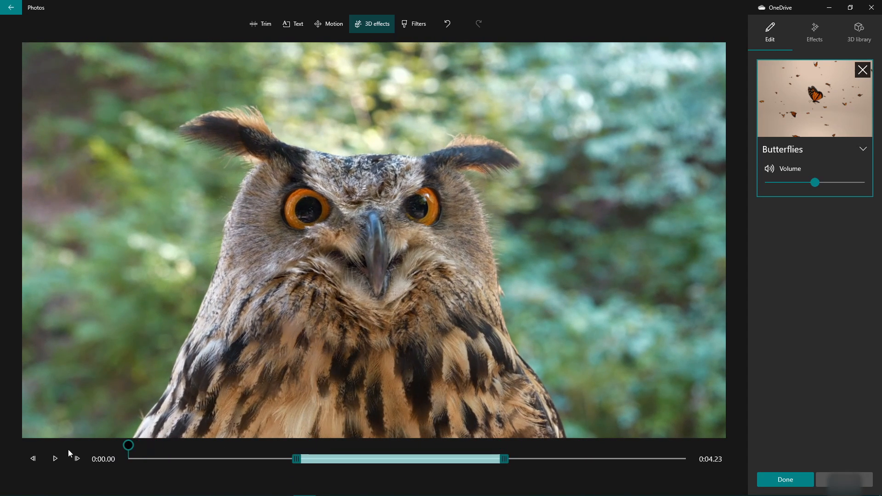
pyautogui.click(61, 462)
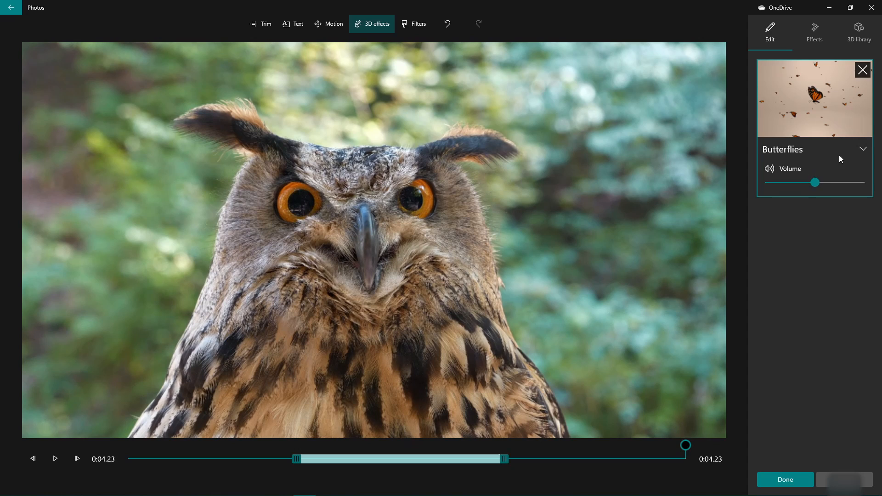
# - Remove the Butterflies effect from the owl clip and open the 3D library
pyautogui.click(864, 71)
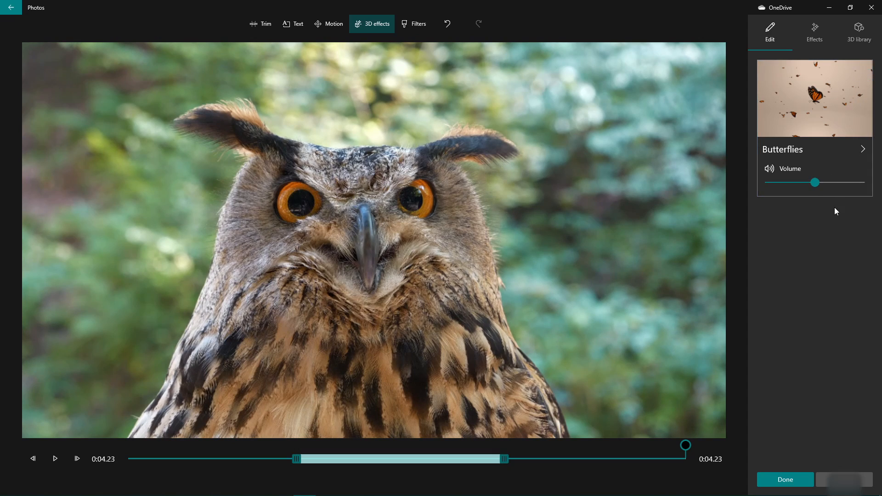
pyautogui.click(818, 28)
pyautogui.click(853, 34)
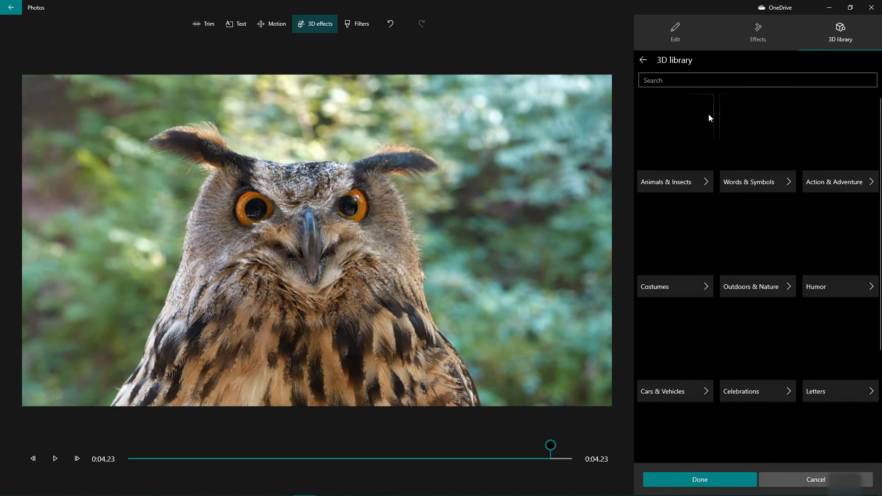
# - Add the Megalodon model from the Animals & Insects category, move it beside the owl's head and adjust its rotation
pyautogui.click(688, 162)
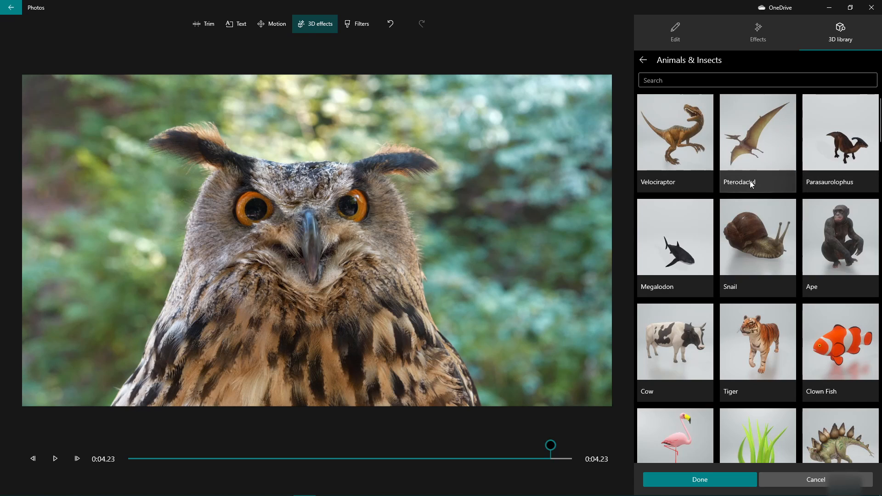
pyautogui.click(685, 247)
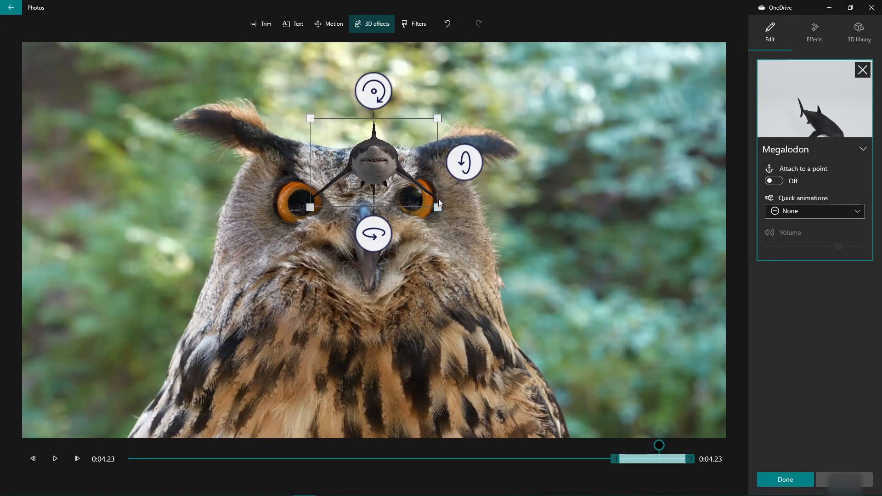
pyautogui.moveTo(376, 152); pyautogui.dragTo(568, 209)
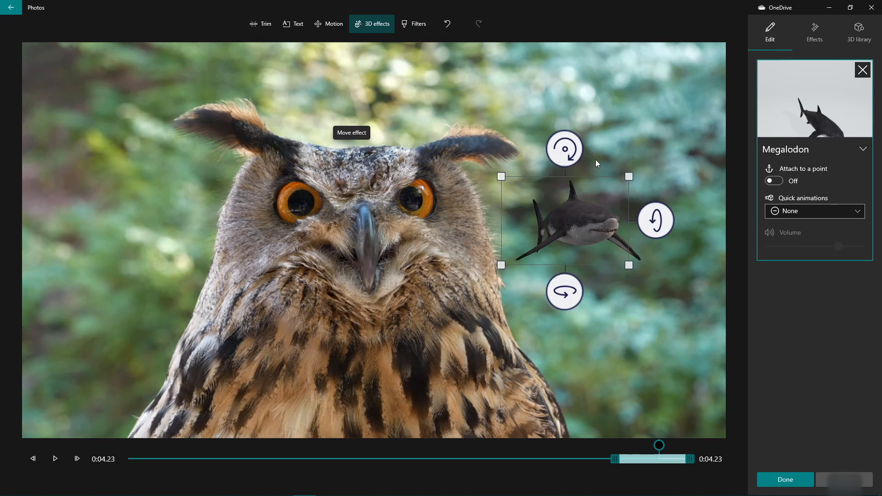
pyautogui.moveTo(565, 154)
pyautogui.mouseDown()
pyautogui.moveTo(591, 152)
pyautogui.moveTo(568, 146)
pyautogui.mouseUp()
pyautogui.moveTo(565, 295); pyautogui.dragTo(583, 295)
pyautogui.moveTo(678, 216)
pyautogui.mouseDown()
pyautogui.moveTo(679, 241)
pyautogui.moveTo(679, 222)
pyautogui.mouseUp()
# - Shift the Megalodon's time span earlier in the owl clip, extend its end and play the clip back
pyautogui.moveTo(635, 460); pyautogui.dragTo(318, 460)
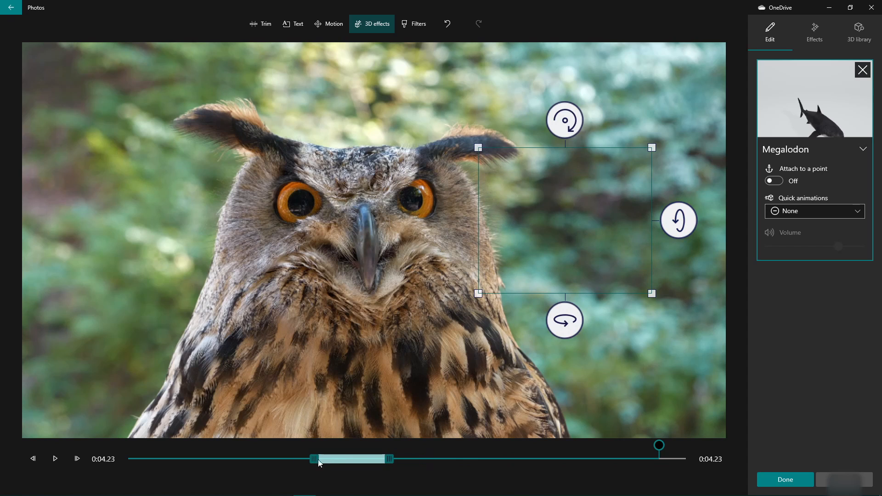
pyautogui.moveTo(401, 456); pyautogui.dragTo(489, 454)
pyautogui.moveTo(658, 445); pyautogui.dragTo(209, 441)
pyautogui.click(49, 463)
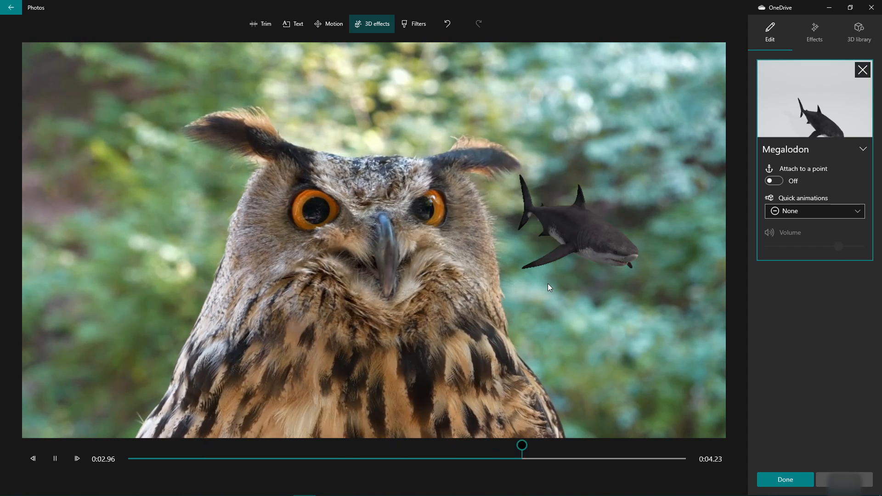
pyautogui.click(795, 479)
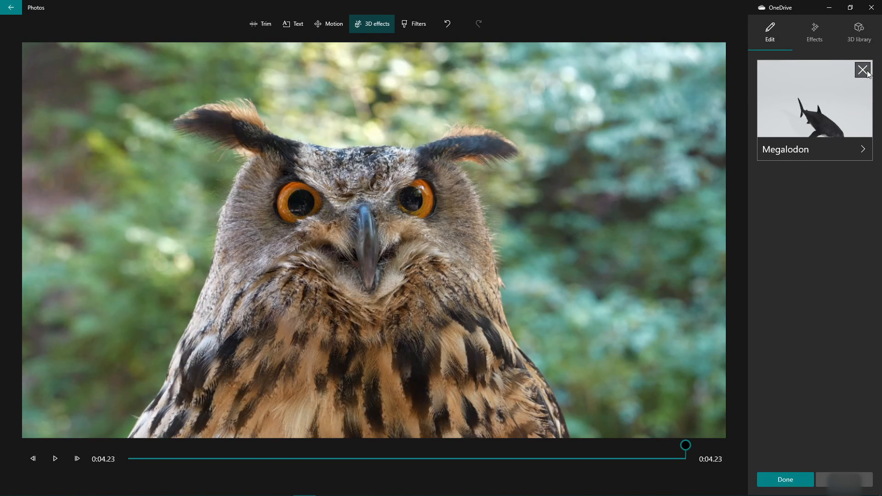
# - Add the Landscape with Waterfall model from the Outdoors & Nature category of the 3D library to the owl clip
pyautogui.click(859, 34)
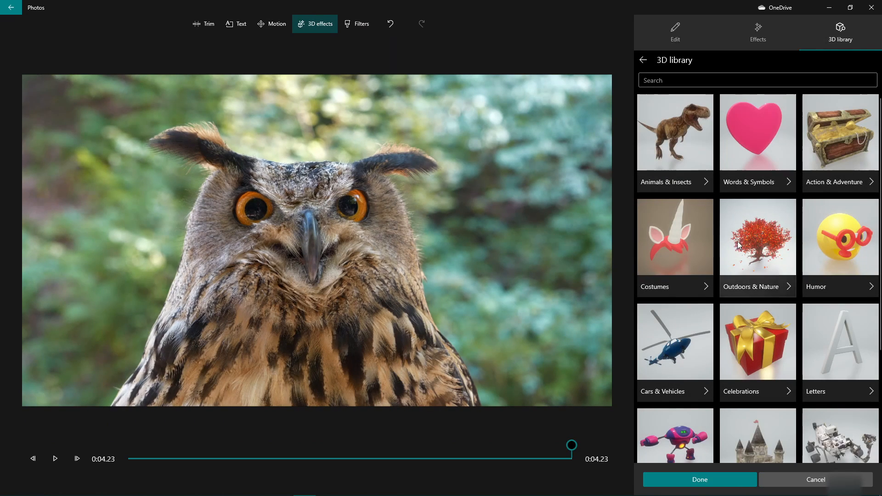
pyautogui.scroll(-3, 694, 340)
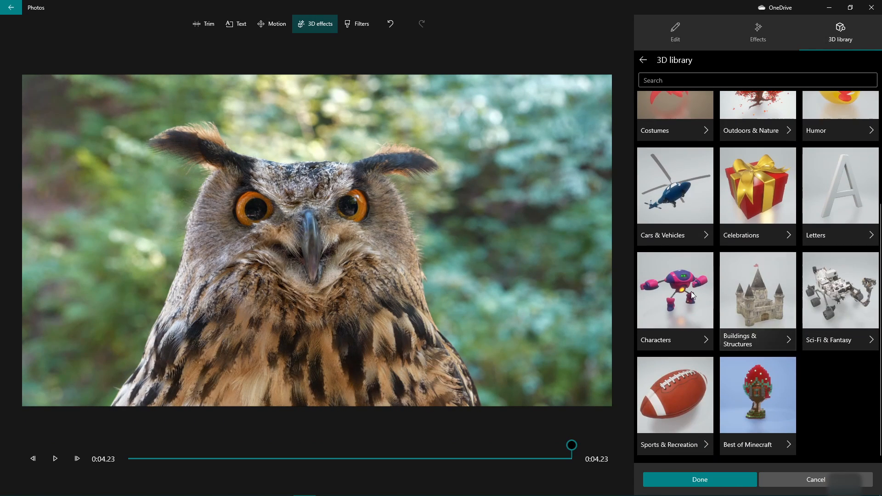
pyautogui.scroll(3, 867, 343)
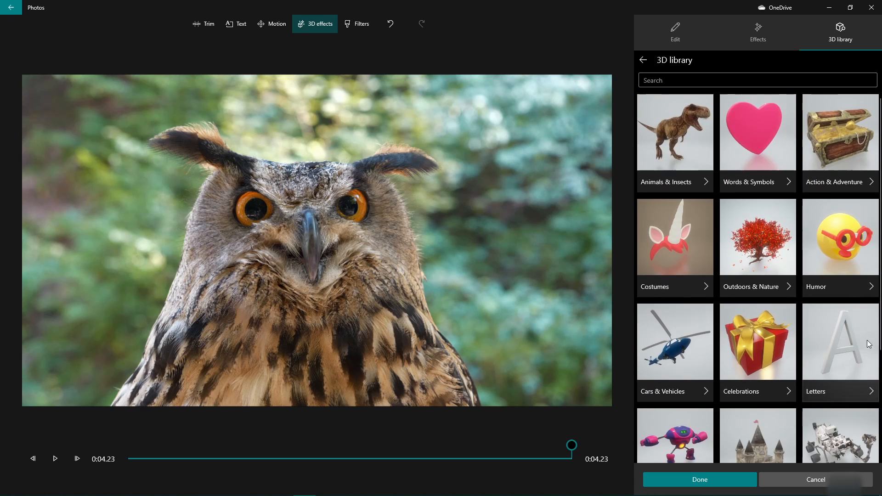
pyautogui.click(790, 289)
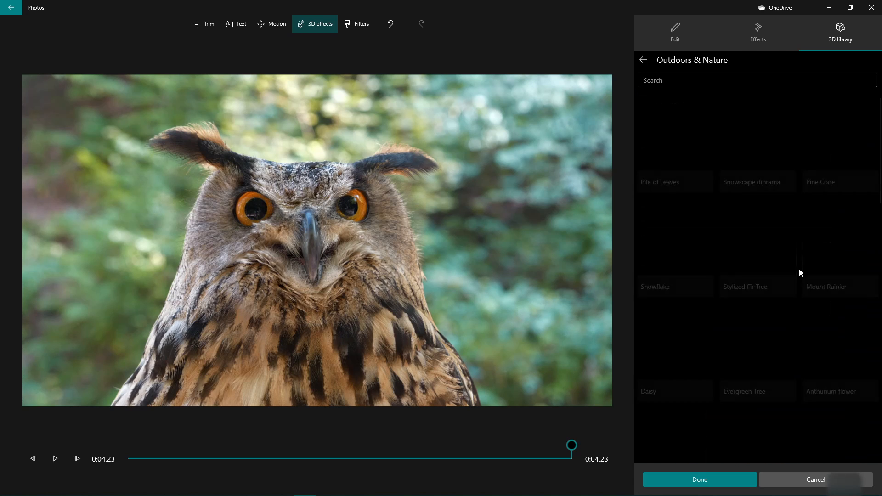
pyautogui.scroll(-1, 767, 387)
pyautogui.scroll(1, 760, 220)
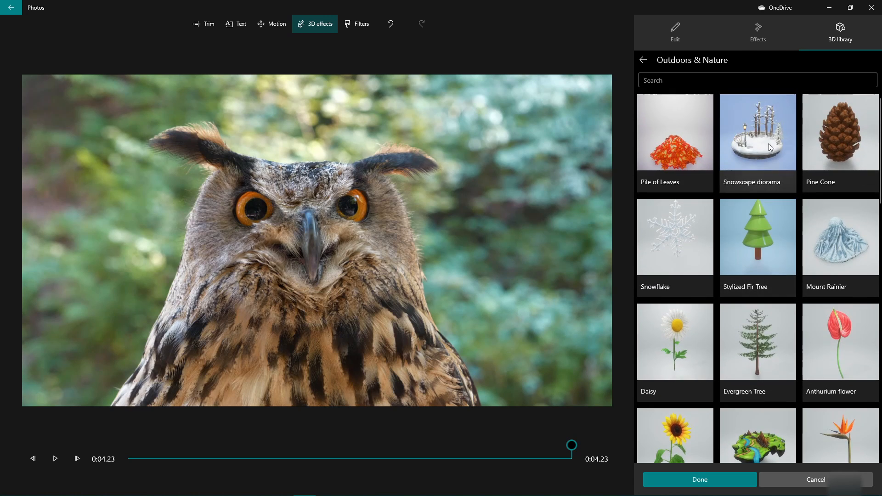
pyautogui.scroll(-1, 846, 269)
pyautogui.scroll(-3, 827, 280)
pyautogui.scroll(4, 814, 288)
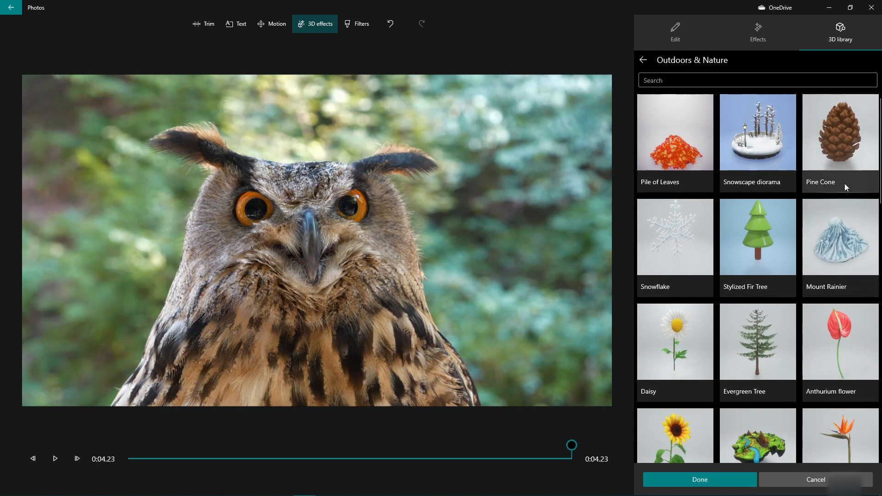
pyautogui.scroll(-3, 759, 280)
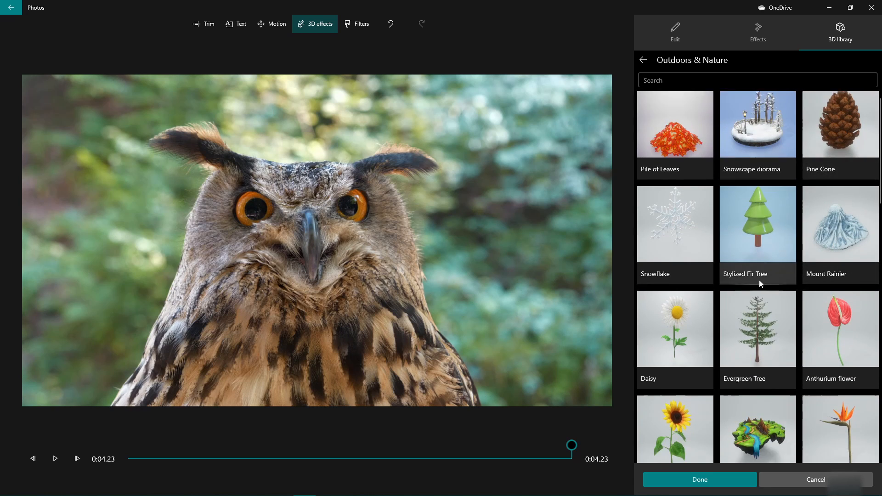
pyautogui.click(736, 215)
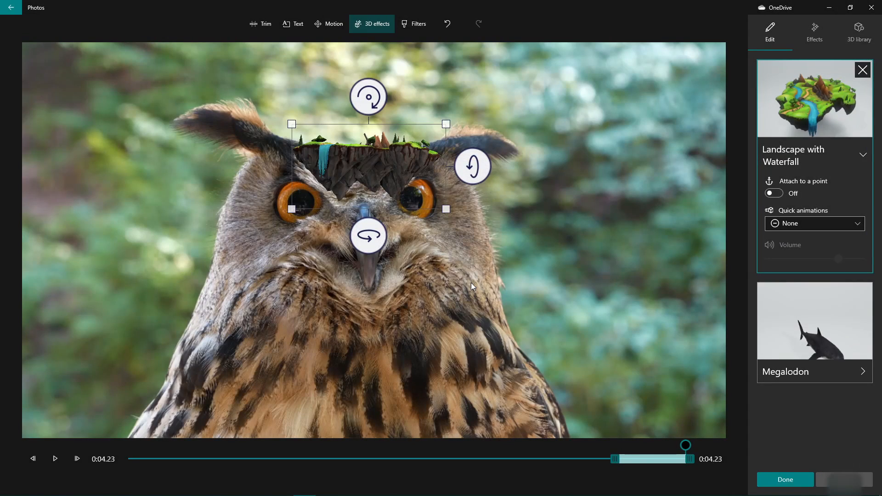
# - Rotate the Landscape with Waterfall model to show its top surface and move it to the space beside the owl
pyautogui.moveTo(372, 91); pyautogui.dragTo(353, 274)
pyautogui.moveTo(446, 279); pyautogui.dragTo(431, 301)
pyautogui.moveTo(262, 264); pyautogui.dragTo(516, 273)
pyautogui.moveTo(576, 193); pyautogui.dragTo(535, 198)
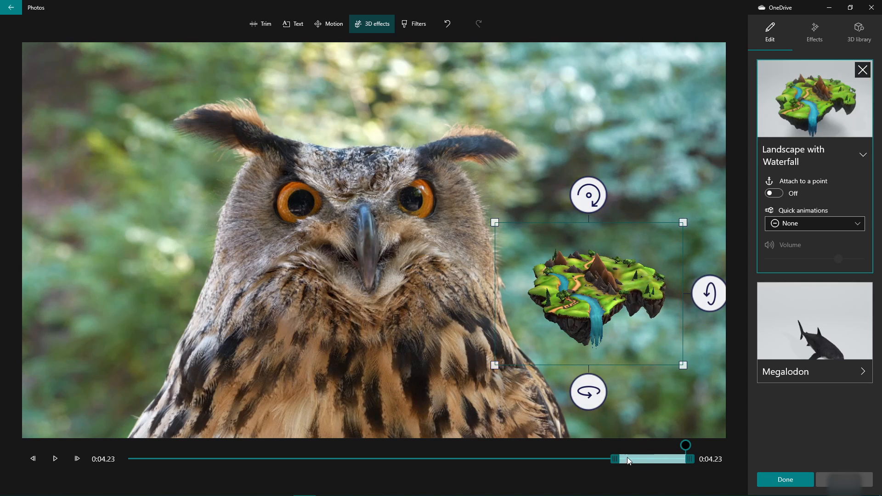
# - Move the landscape's time span to mid-clip and extend its end, apply the 3D effects and preview the storyboard from the owl clip
pyautogui.moveTo(627, 457); pyautogui.dragTo(397, 458)
pyautogui.click(546, 457)
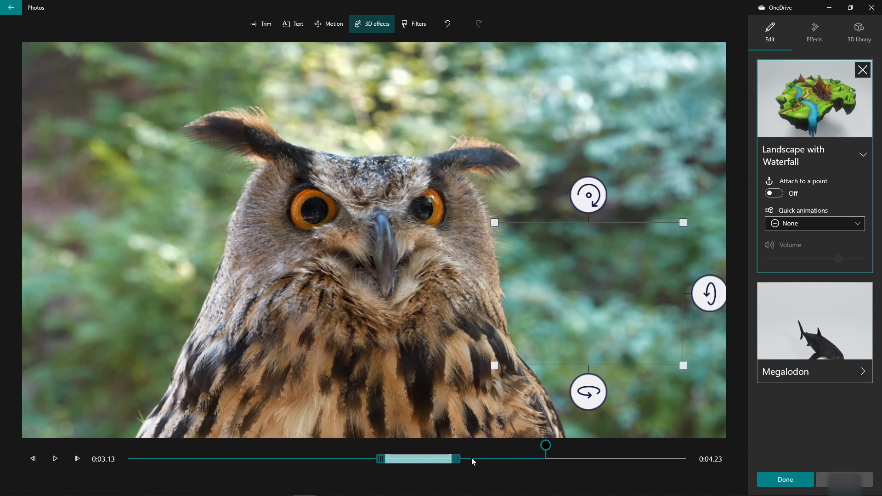
pyautogui.moveTo(457, 458); pyautogui.dragTo(343, 446)
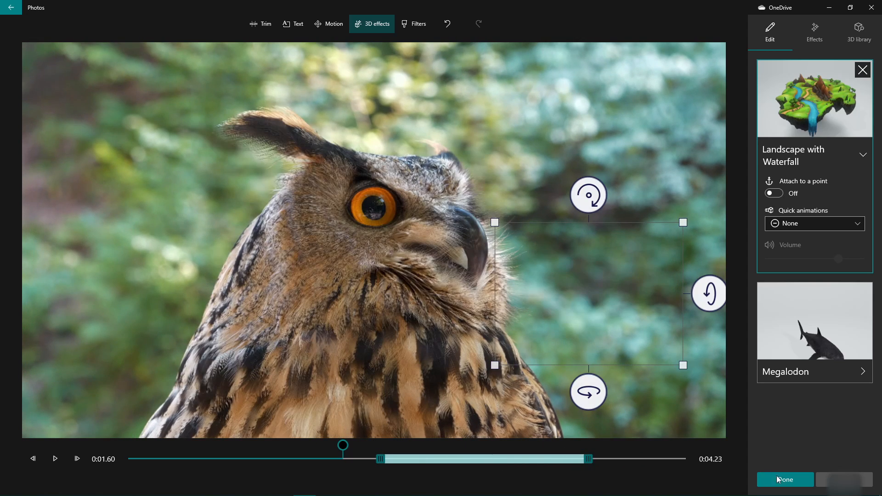
pyautogui.click(778, 479)
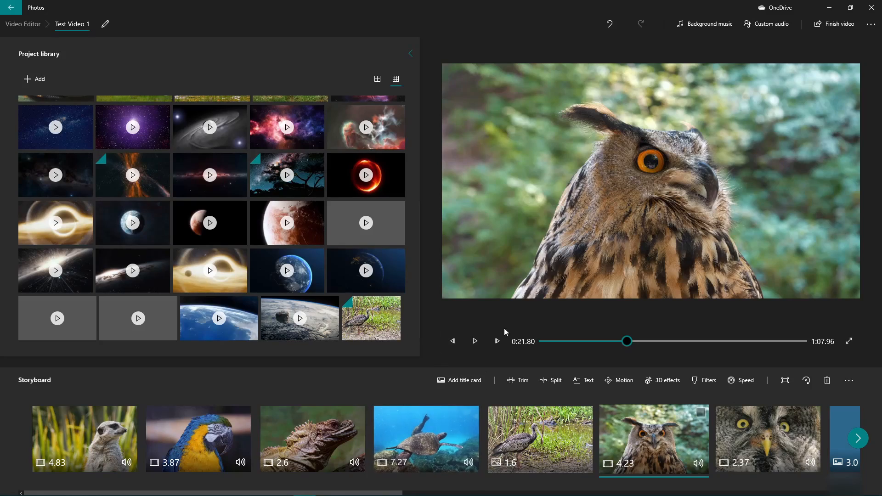
pyautogui.click(478, 345)
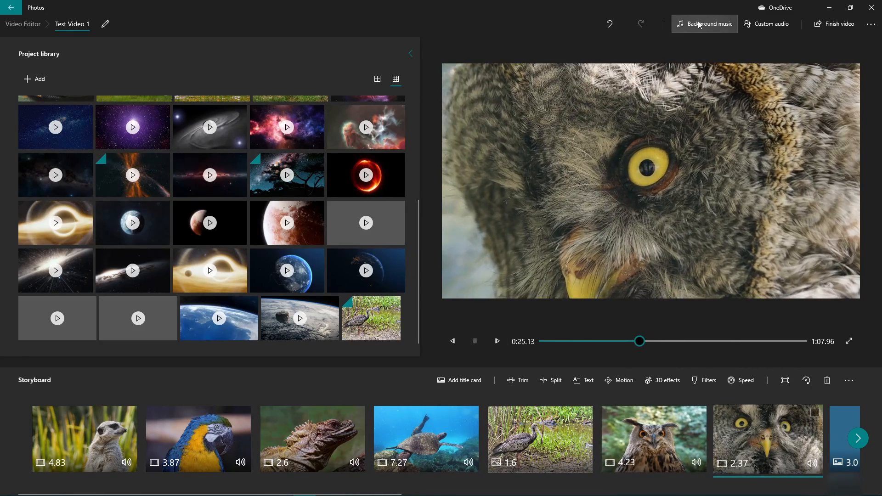
pyautogui.click(475, 341)
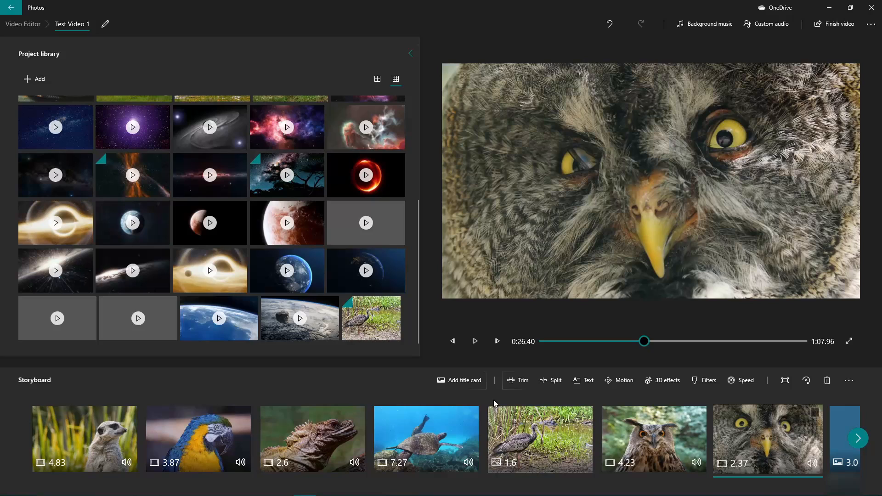
# - Reopen the 3D effects of the owl clip and remove the Megalodon and Landscape with Waterfall models
pyautogui.click(669, 425)
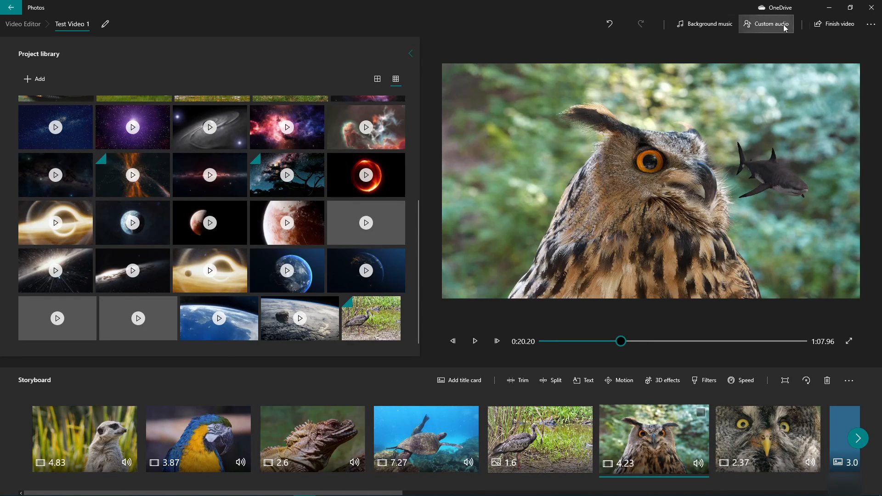
pyautogui.click(678, 381)
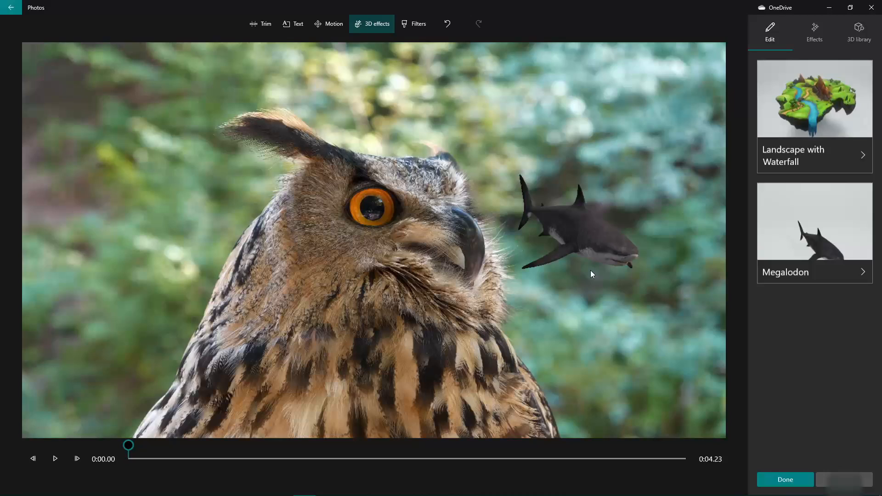
pyautogui.click(597, 260)
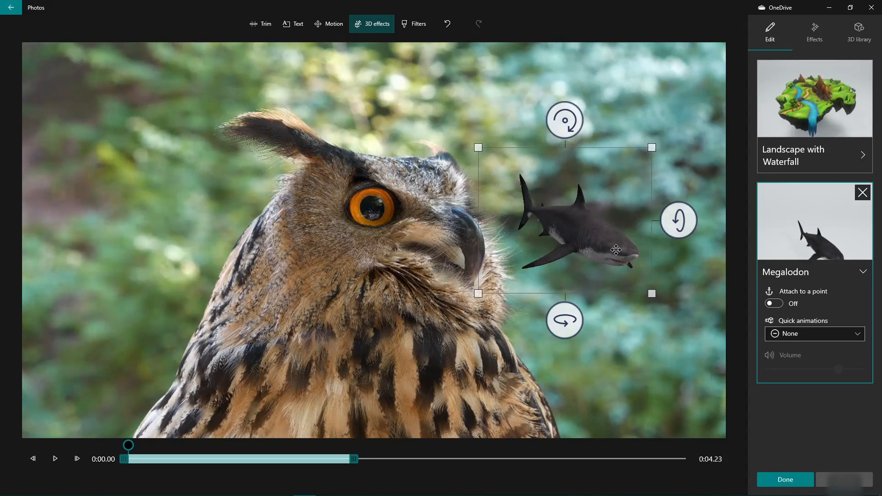
pyautogui.press('Delete')
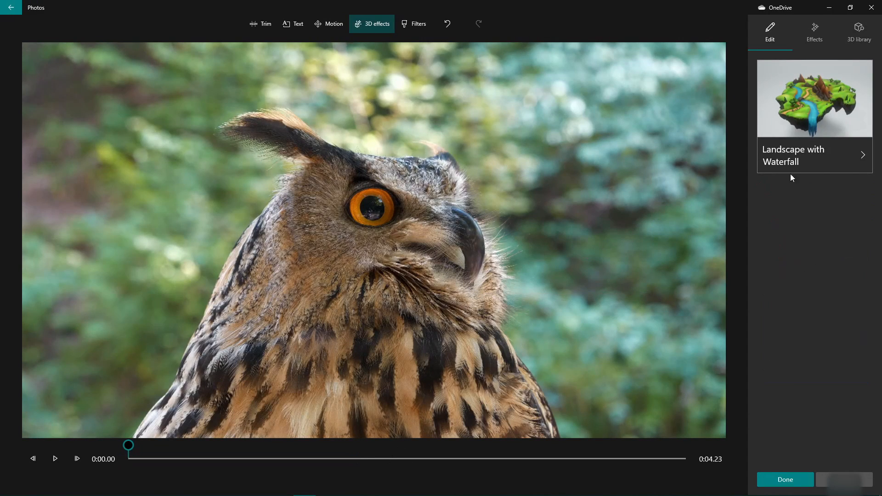
pyautogui.click(862, 70)
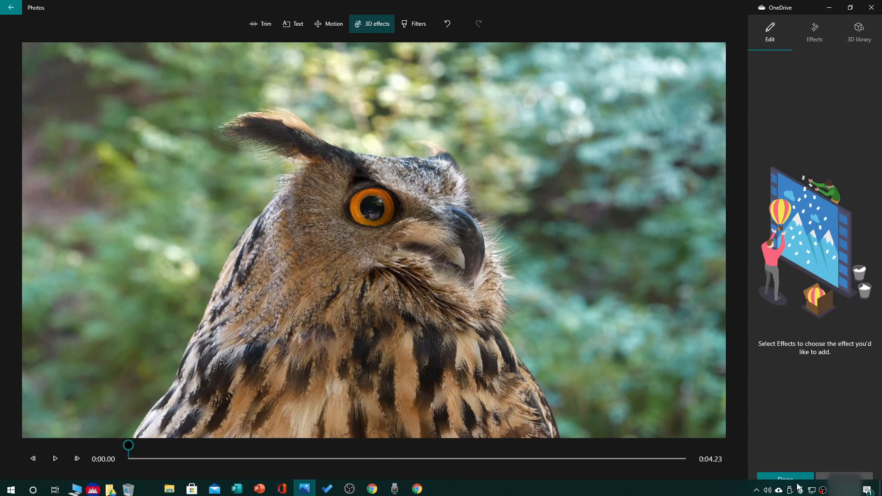
# - Browse the full list of 3D effects and add the Waterfall effect to the owl clip
pyautogui.click(826, 32)
pyautogui.click(851, 32)
pyautogui.click(810, 33)
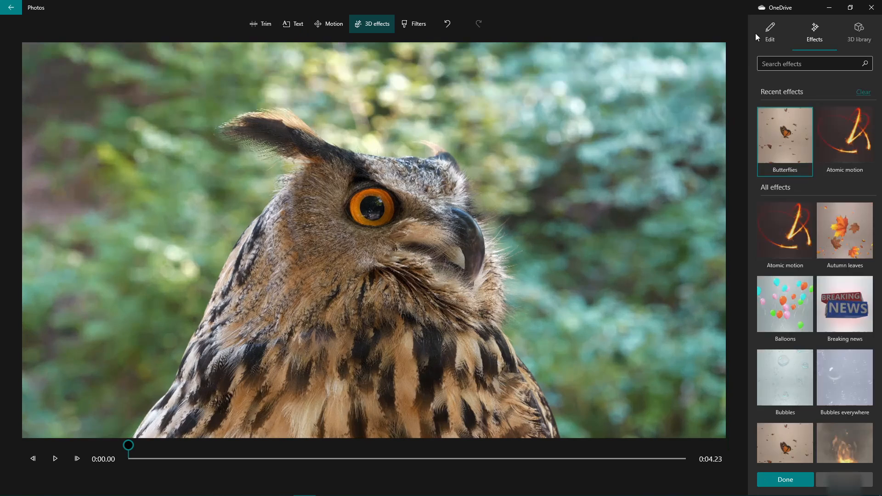
pyautogui.scroll(-5, 813, 362)
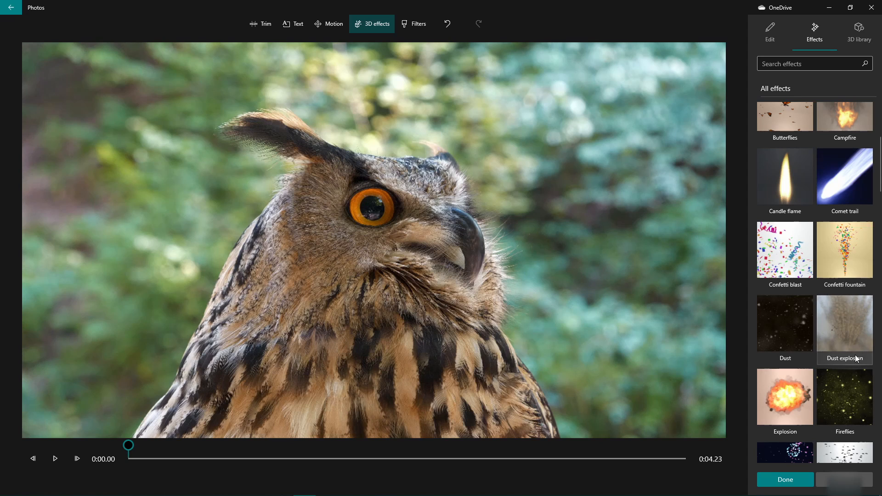
pyautogui.scroll(-5, 777, 381)
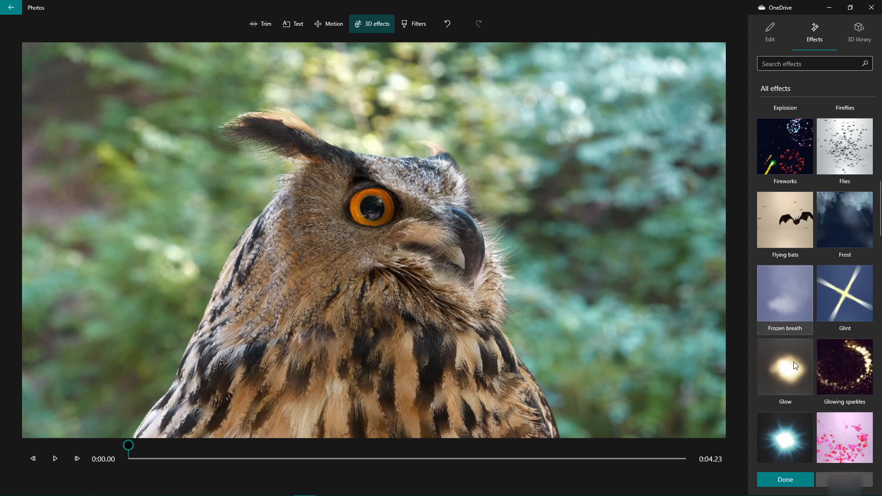
pyautogui.scroll(-3, 794, 363)
pyautogui.scroll(-5, 823, 402)
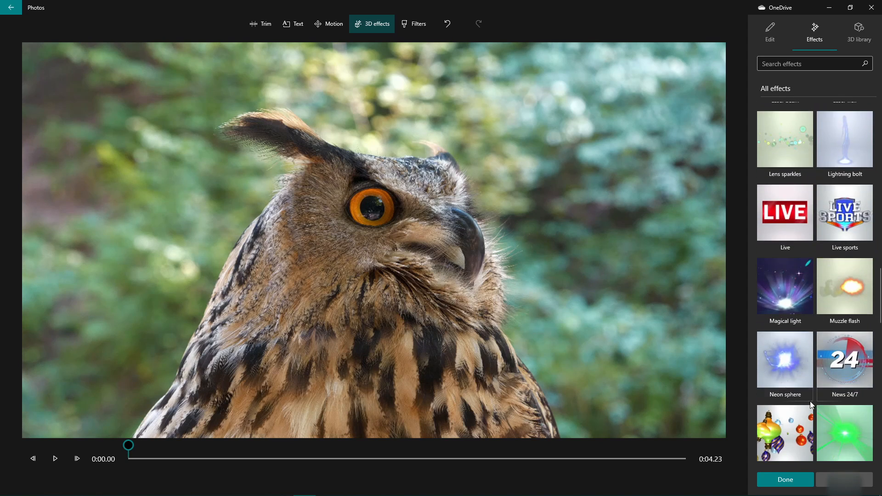
pyautogui.scroll(8, 809, 401)
pyautogui.scroll(-5, 804, 335)
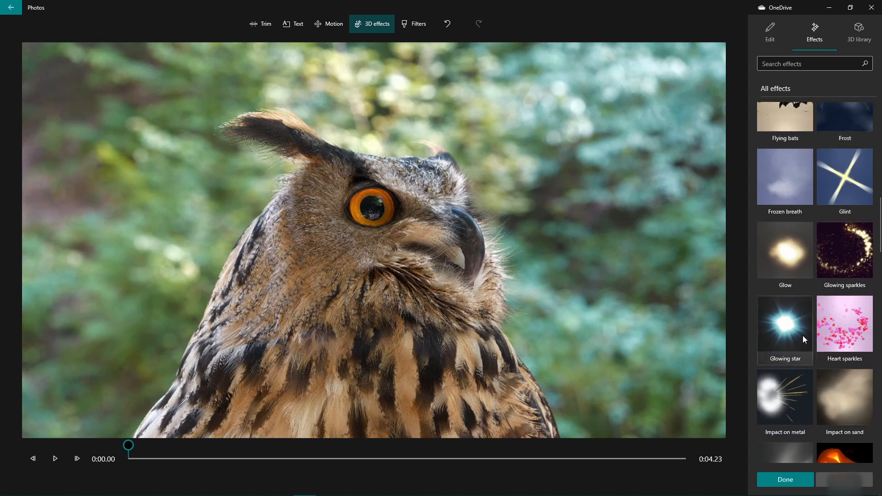
pyautogui.scroll(-5, 814, 348)
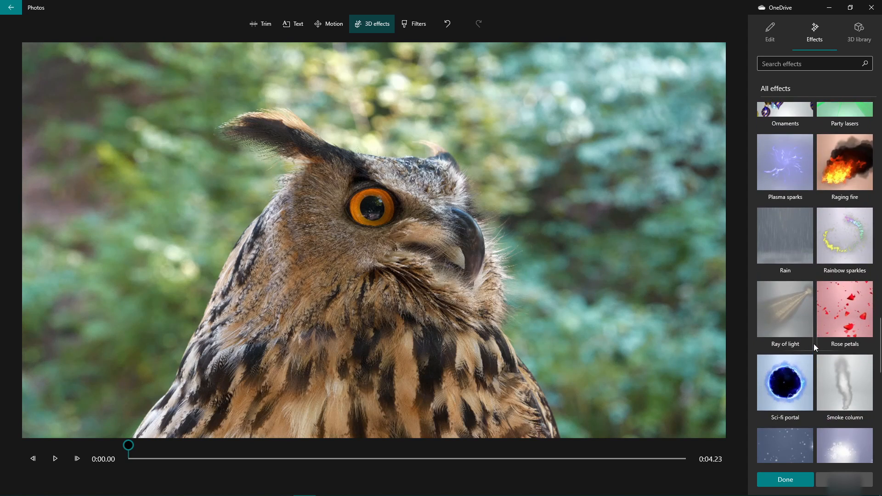
pyautogui.scroll(-4, 792, 402)
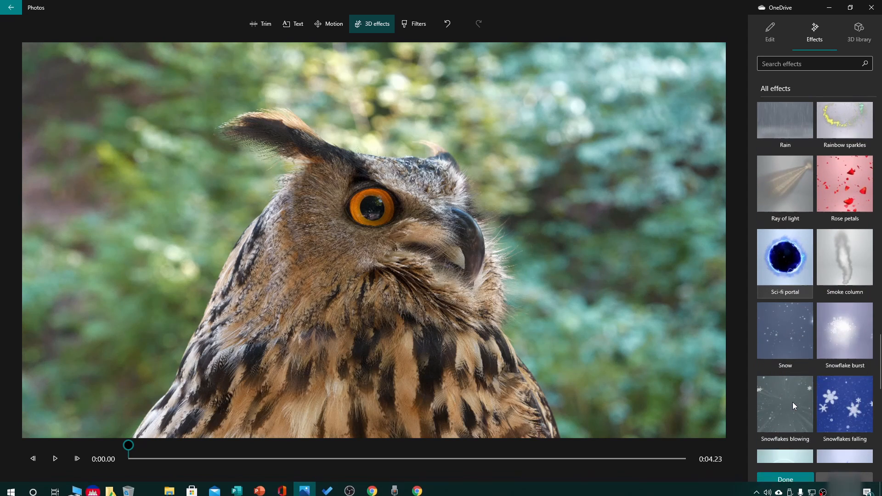
pyautogui.scroll(-6, 794, 401)
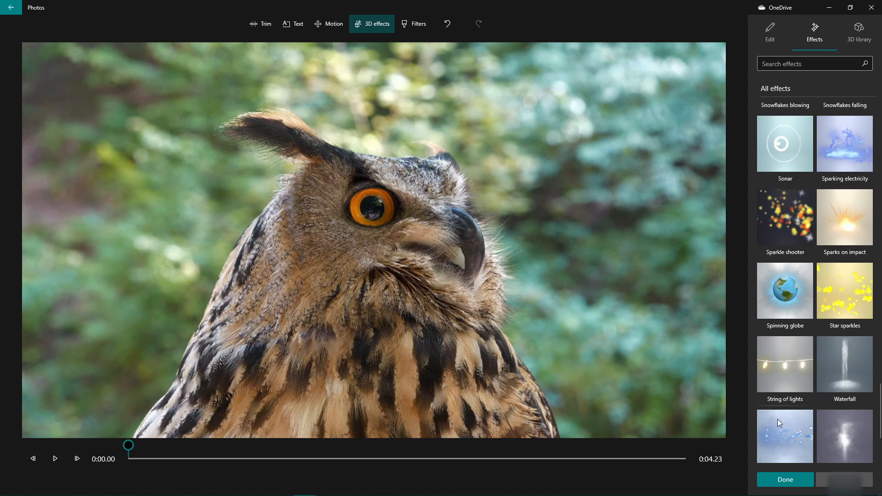
pyautogui.scroll(-3, 820, 396)
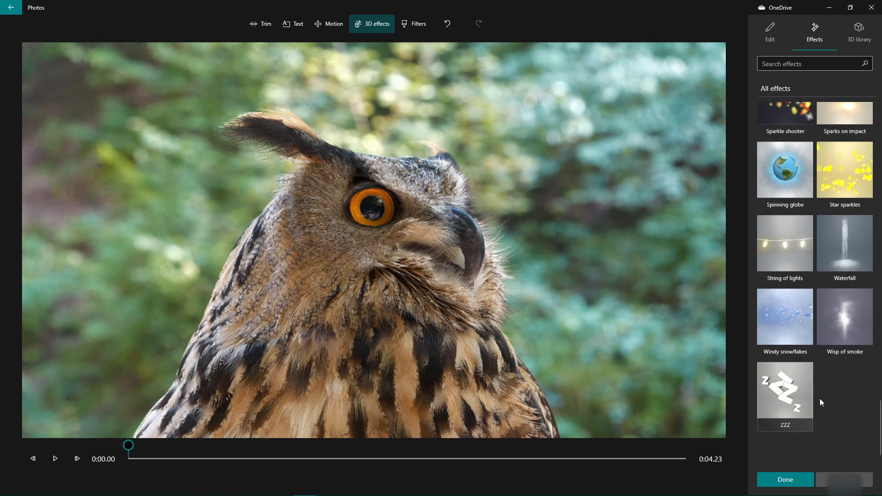
pyautogui.click(851, 234)
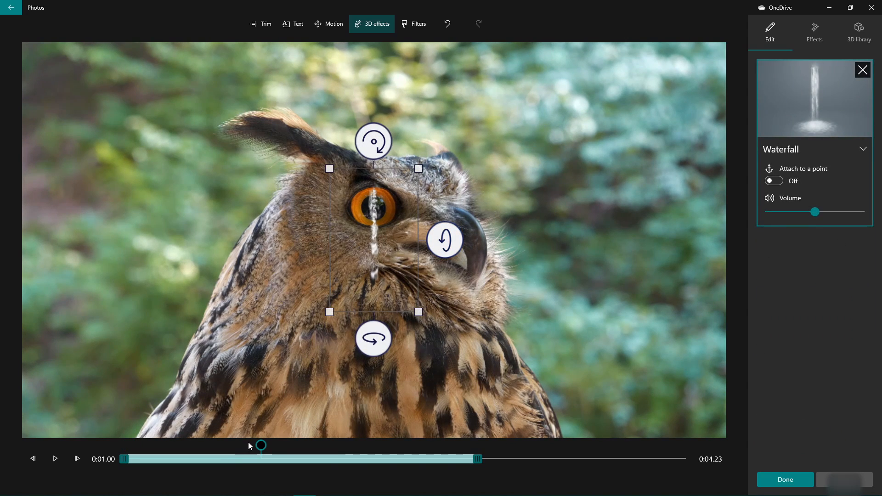
# - Preview the Waterfall effect from the start of the owl clip and extend its time span to the clip's end
pyautogui.moveTo(260, 446); pyautogui.dragTo(64, 462)
pyautogui.click(56, 459)
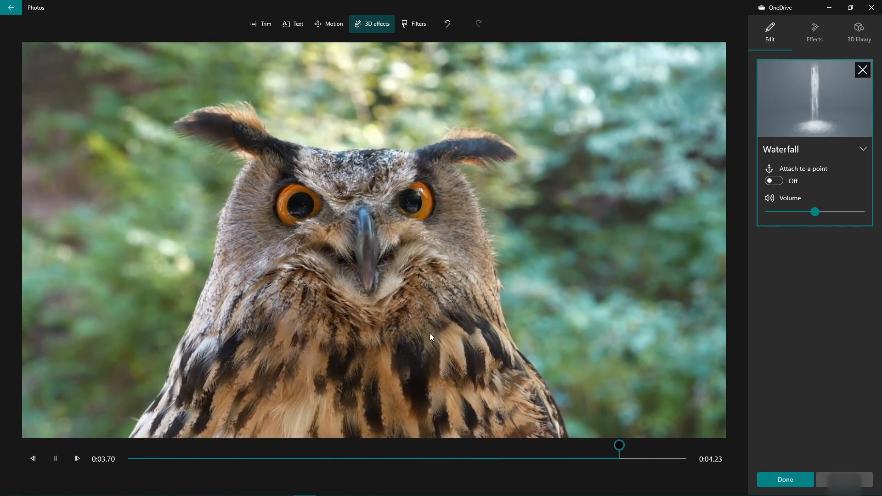
pyautogui.moveTo(478, 462); pyautogui.dragTo(690, 459)
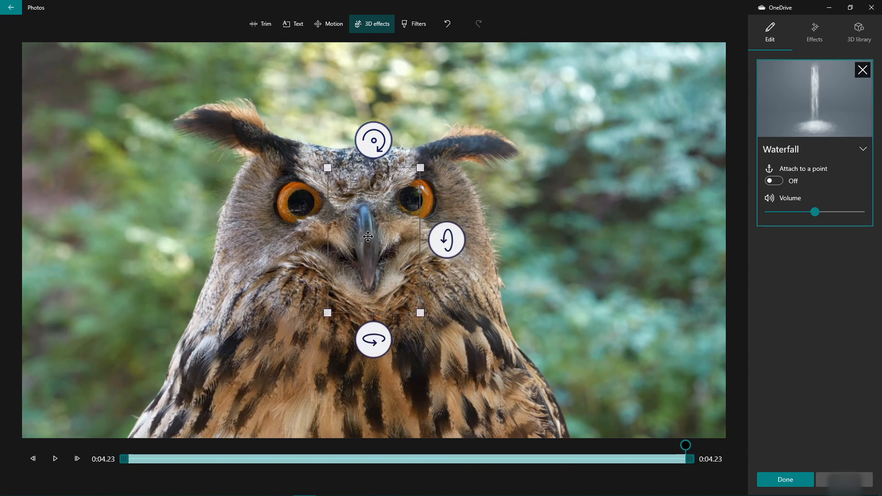
# - Move the Waterfall effect into the background beside the owl, enlarge it and preview the clip
pyautogui.moveTo(376, 164); pyautogui.dragTo(539, 148)
pyautogui.moveTo(585, 297); pyautogui.dragTo(644, 395)
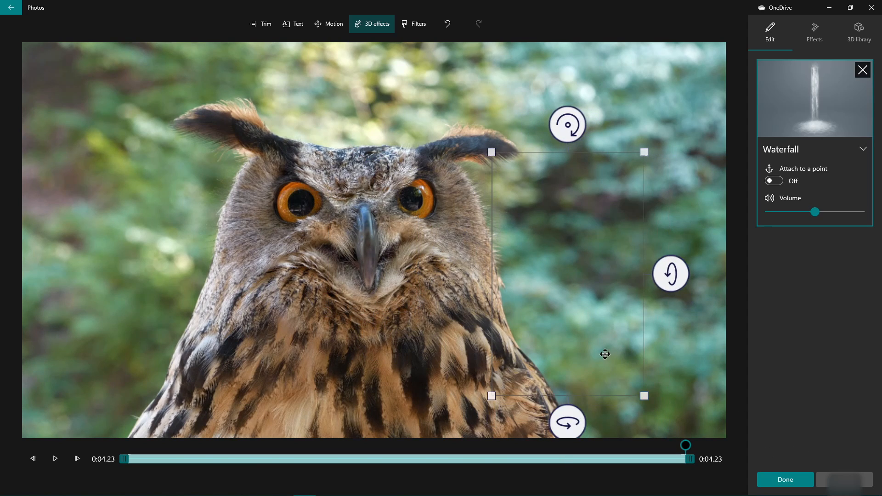
pyautogui.click(52, 459)
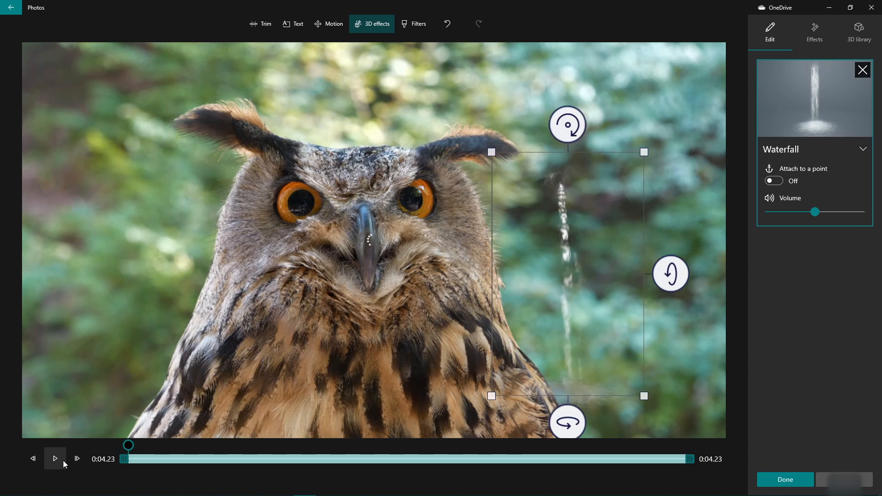
pyautogui.click(62, 461)
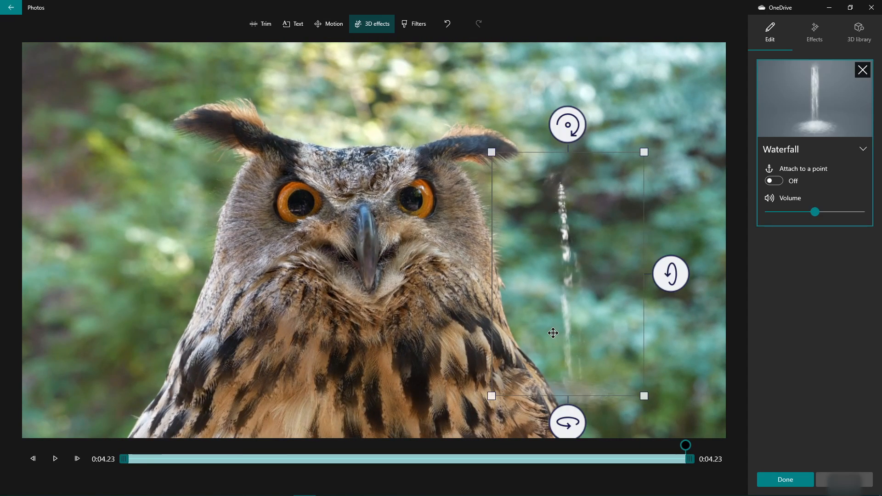
# - Delete the Waterfall effect from the owl clip and look at the custom audio option for adding an audio file
pyautogui.press('Delete')
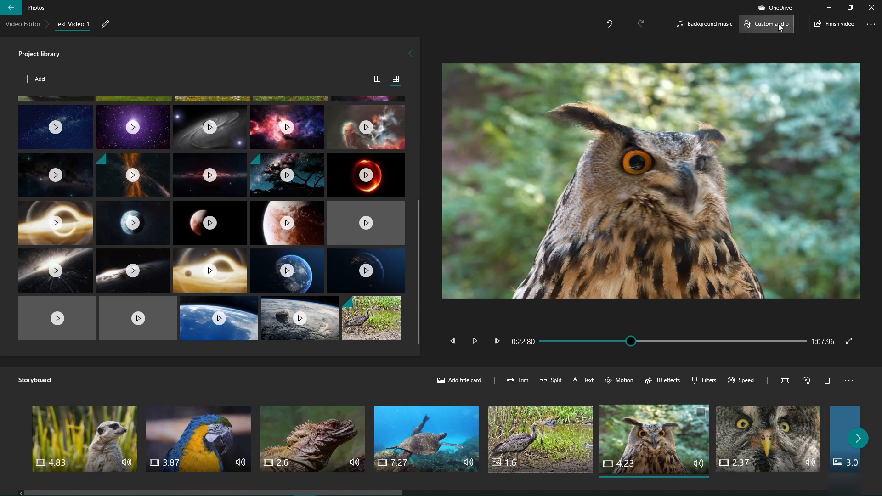
pyautogui.click(768, 26)
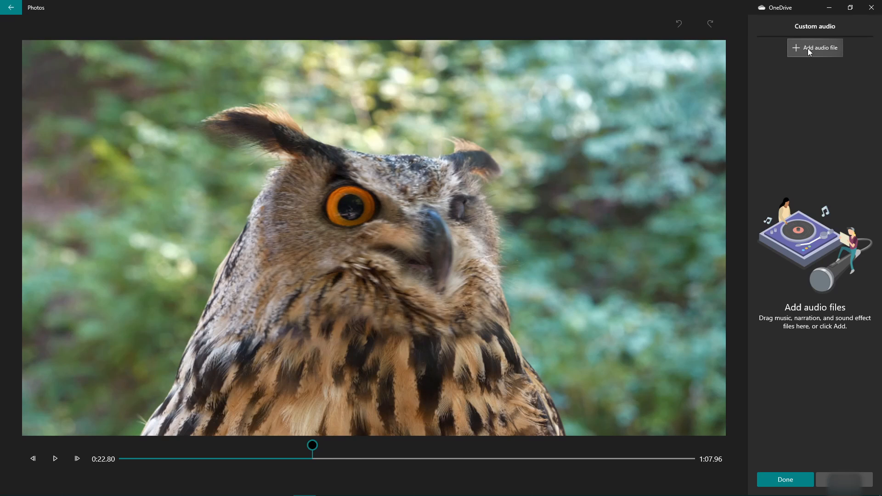
pyautogui.click(808, 50)
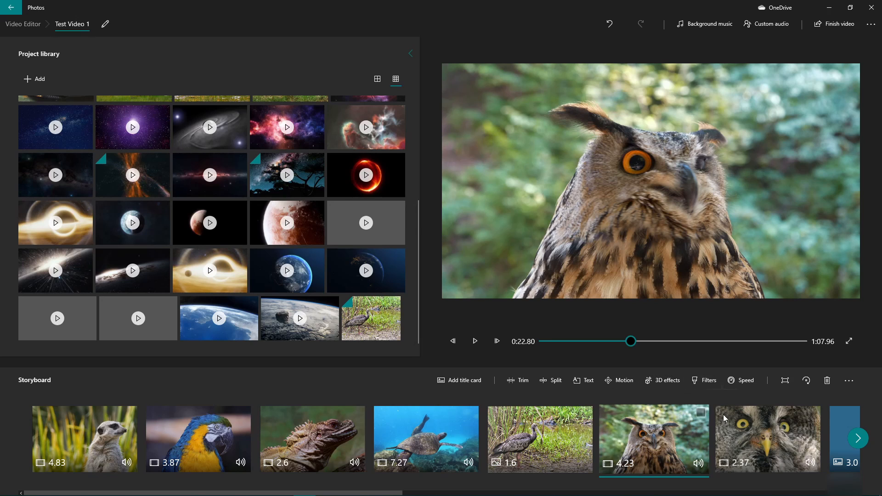
pyautogui.scroll(-3, 637, 445)
pyautogui.scroll(-5, 515, 443)
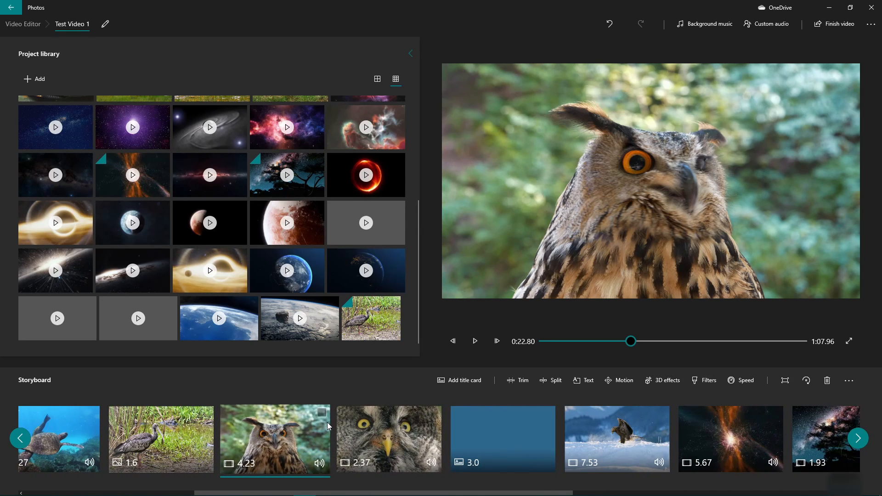
# - Switch to Voice Recorder, record a voice clip of about 6 seconds and play it back
pyautogui.press('super')
pyautogui.write('voice')
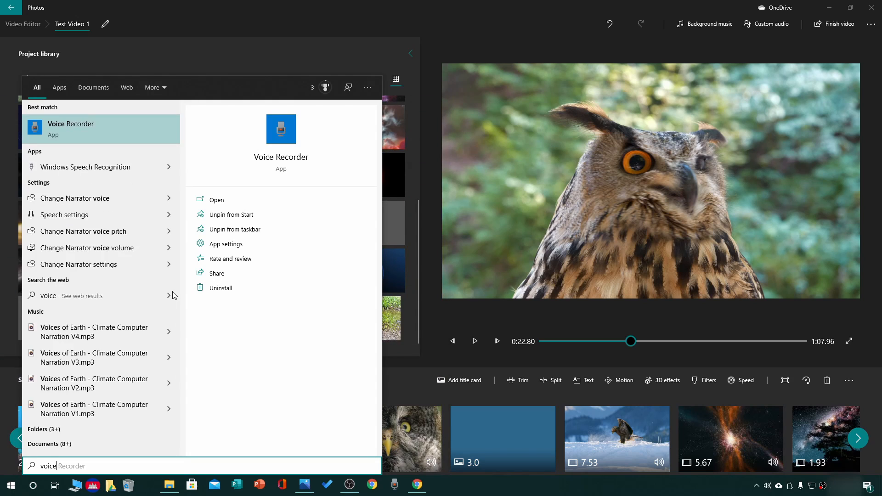
pyautogui.press('Return')
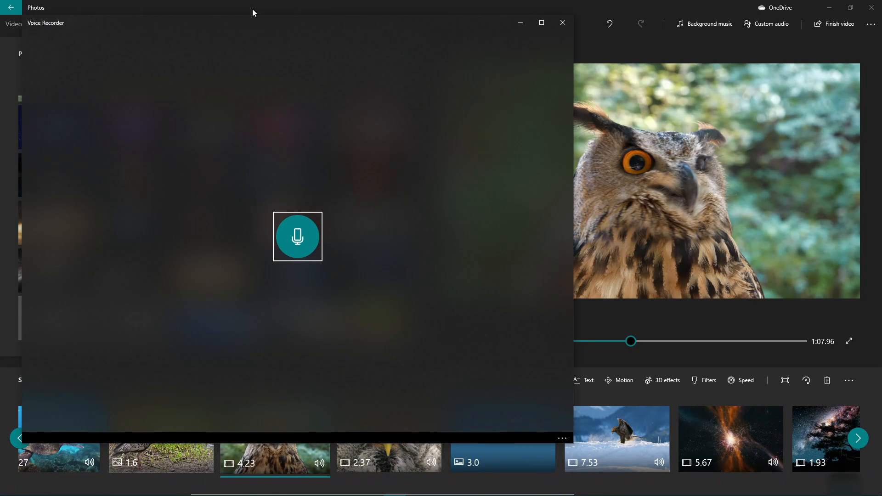
pyautogui.moveTo(252, 26); pyautogui.dragTo(288, 65)
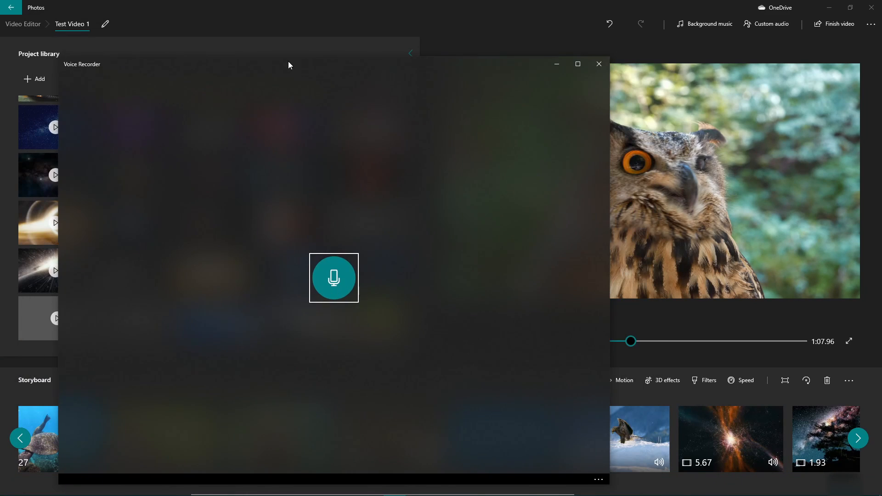
pyautogui.click(335, 281)
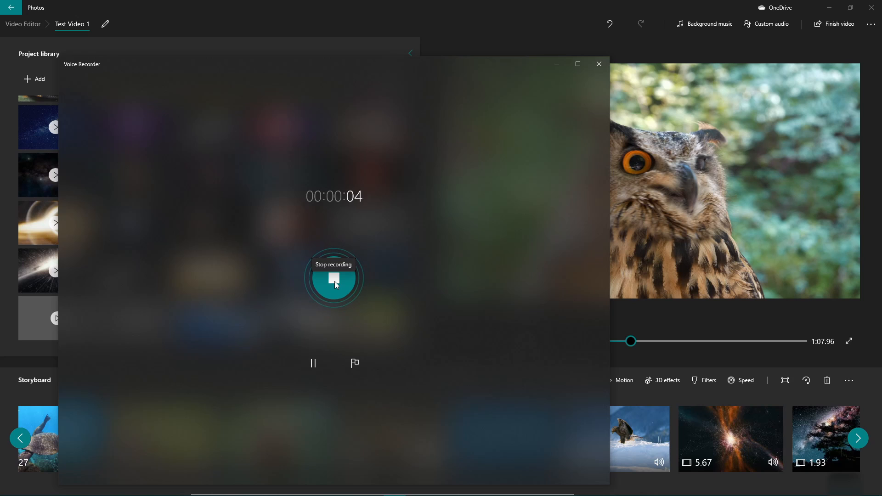
pyautogui.click(332, 280)
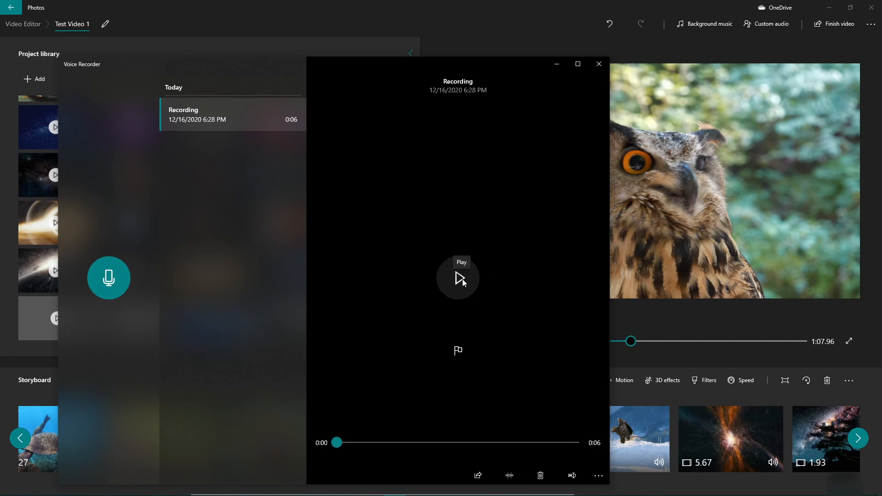
pyautogui.click(460, 278)
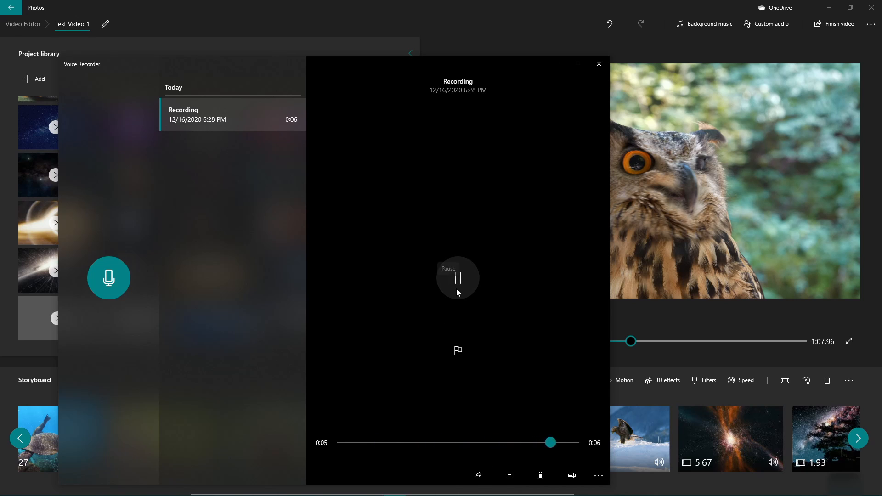
# - Rename the new voice recording as Test
pyautogui.rightClick(201, 120)
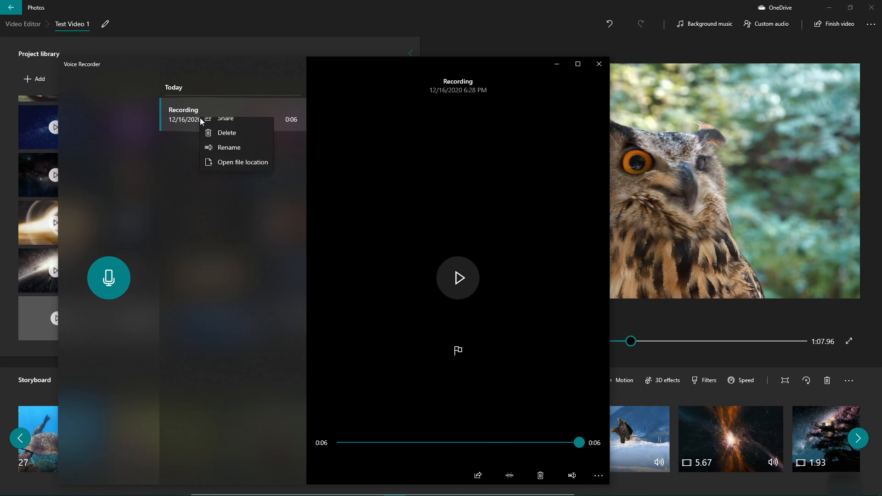
pyautogui.click(237, 148)
pyautogui.write('T')
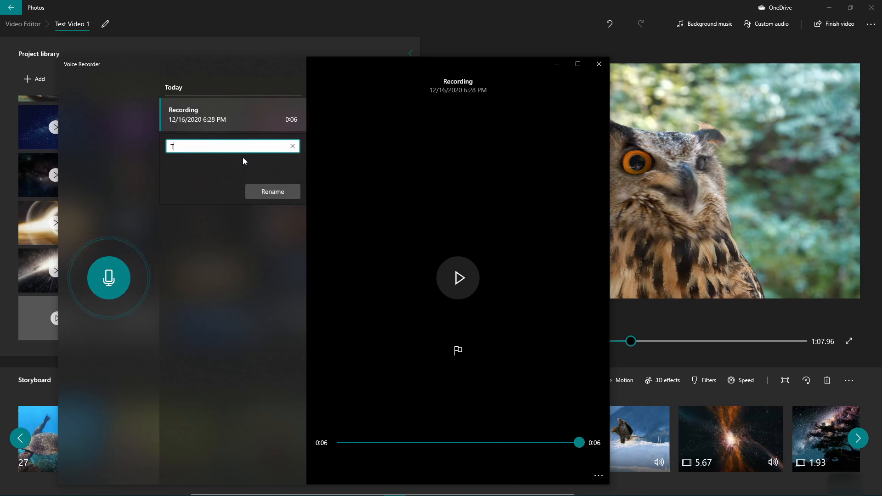
pyautogui.write('est')
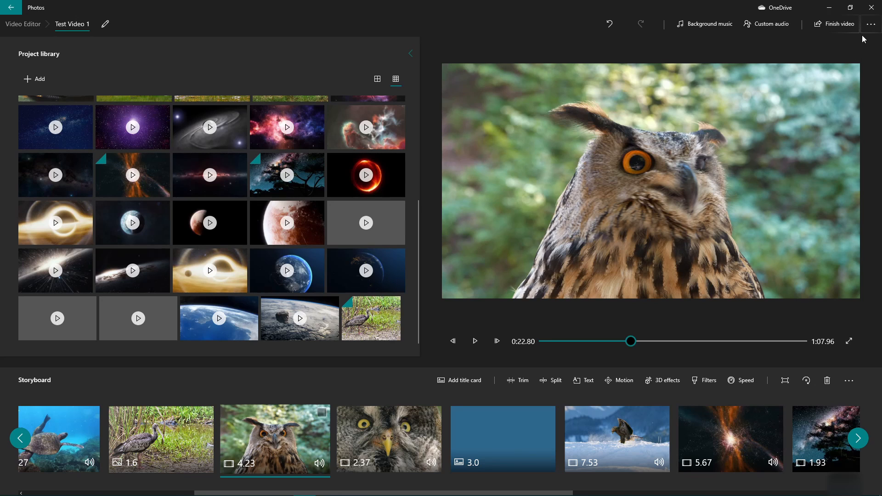
# - Export the video at High 1080p quality with hardware-accelerated encoding to the Desktop as Test Video 1.mp4
pyautogui.click(842, 30)
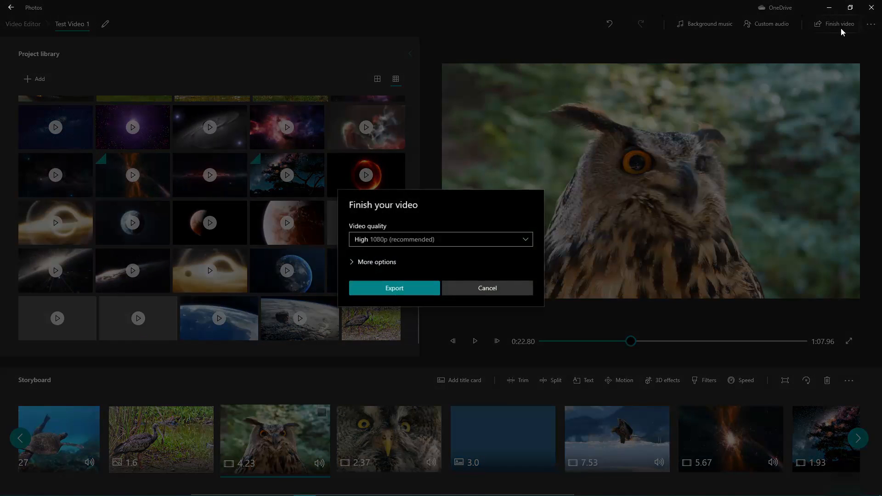
pyautogui.click(430, 239)
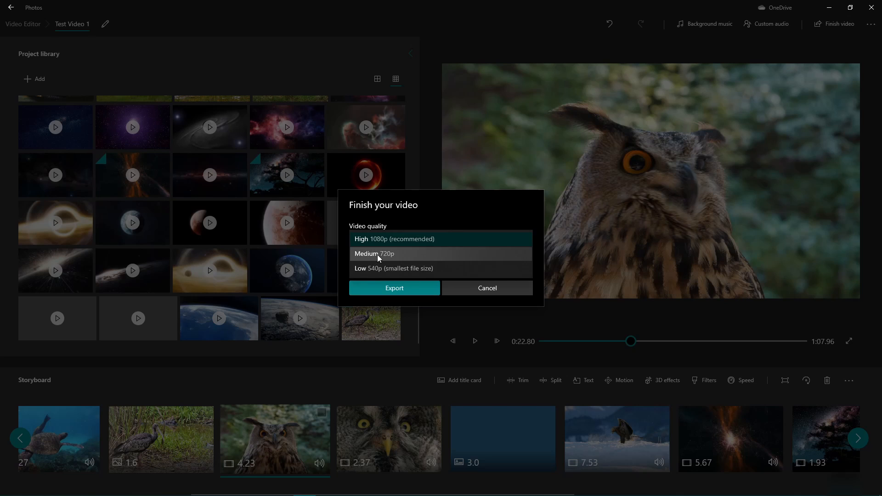
pyautogui.click(386, 242)
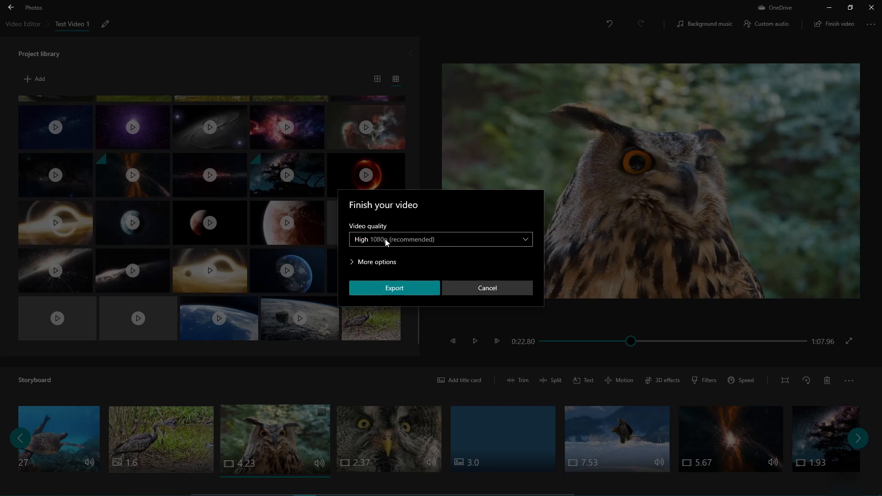
pyautogui.click(354, 262)
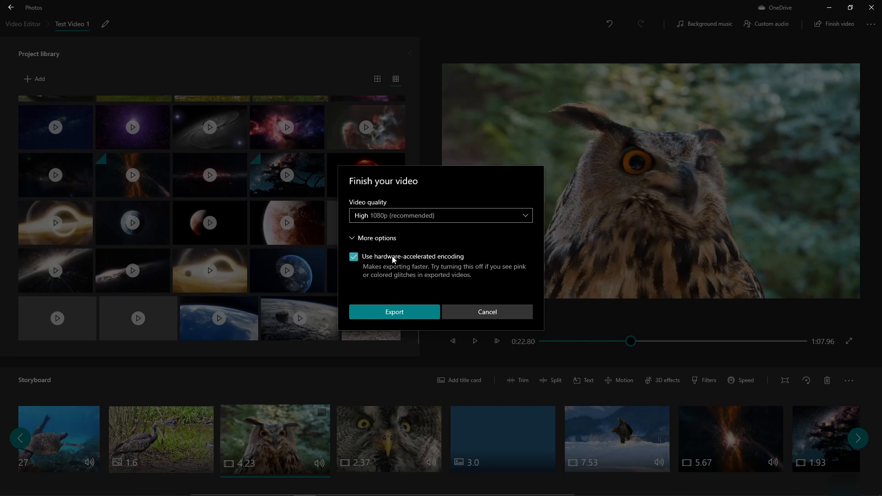
pyautogui.click(398, 312)
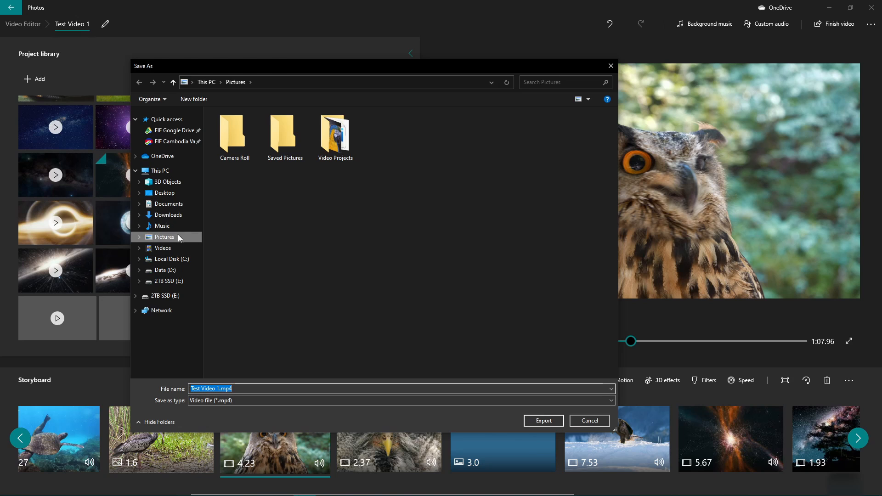
pyautogui.click(164, 193)
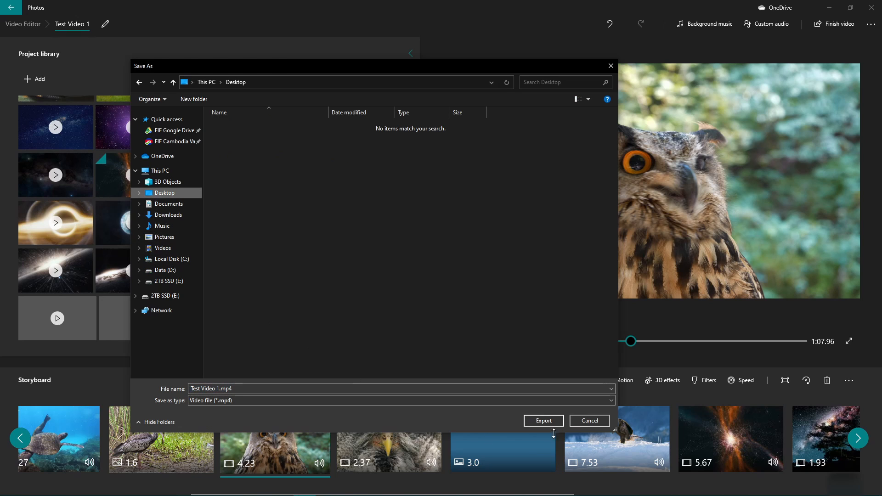
pyautogui.click(543, 420)
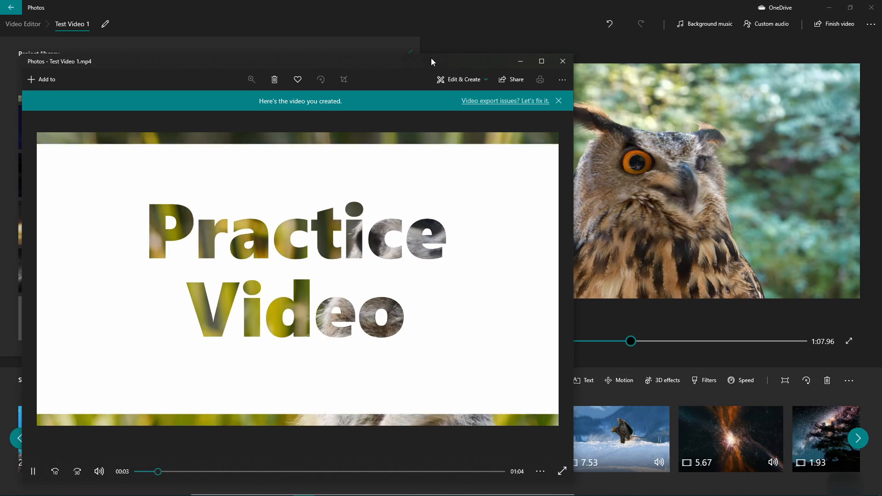
# - Watch the beginning of the exported Test Video 1.mp4, then close its player and the video editor
pyautogui.moveTo(431, 61); pyautogui.dragTo(529, 36)
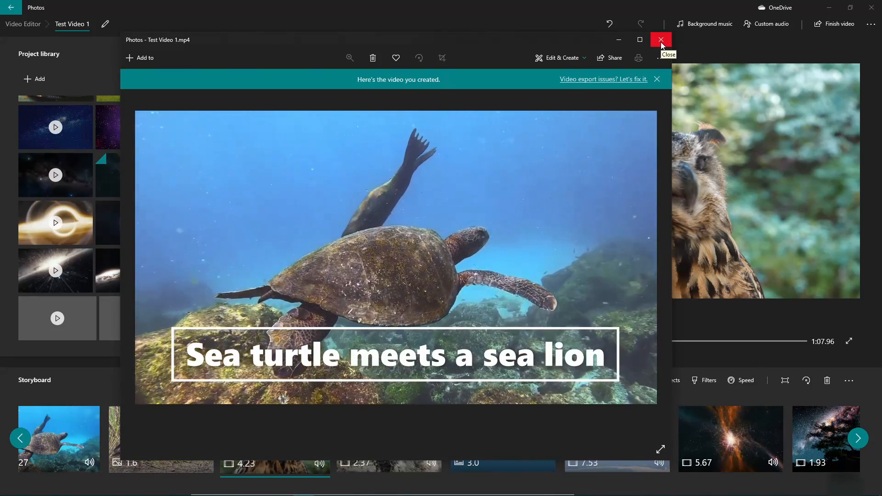
pyautogui.click(662, 41)
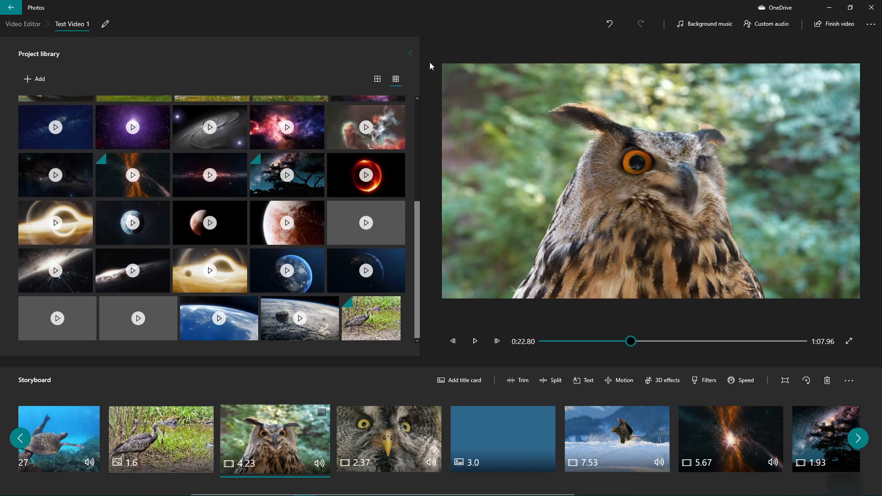
pyautogui.click(871, 7)
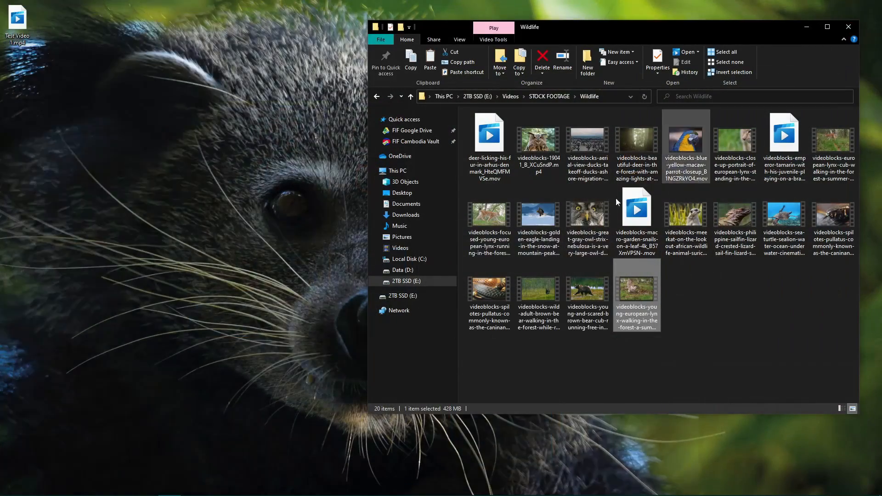
pyautogui.click(734, 310)
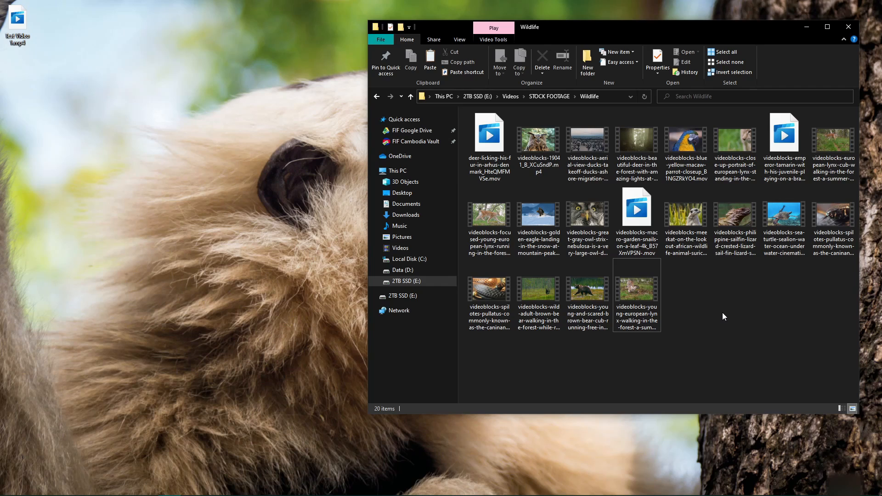
# - Launch Video Editor again and open the Test Video 1 project
pyautogui.press('super')
pyautogui.write('video')
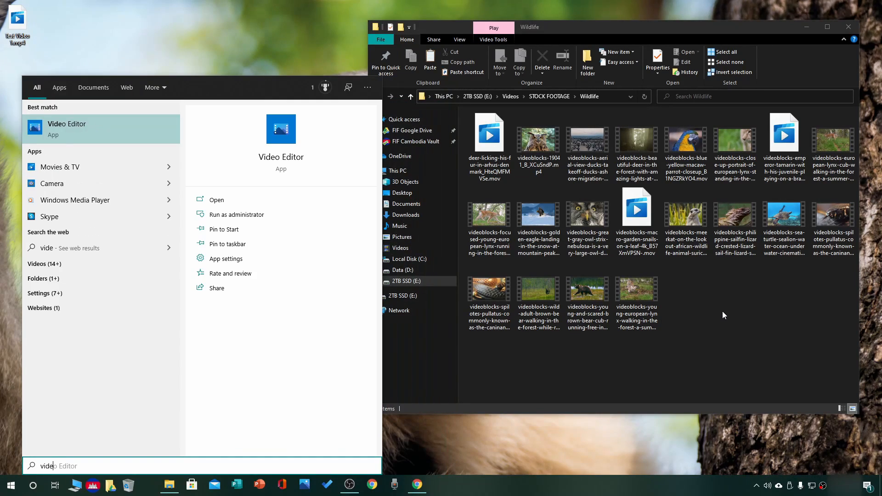
pyautogui.press('Return')
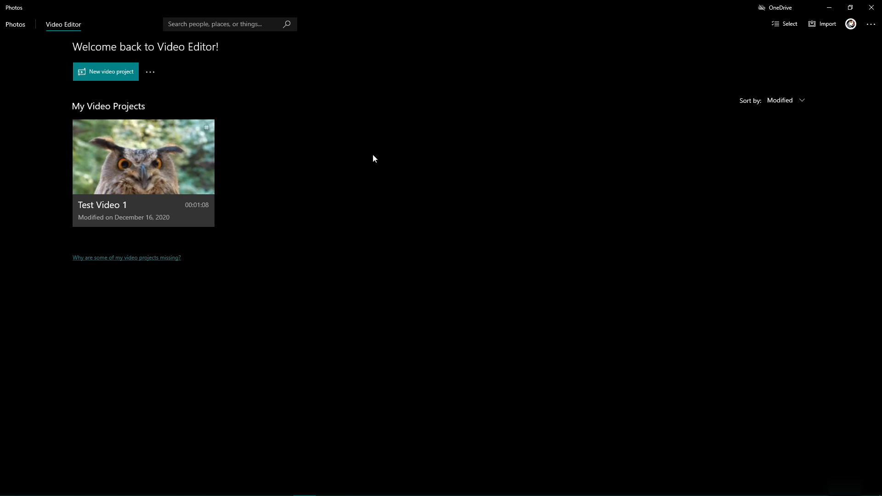
pyautogui.click(134, 170)
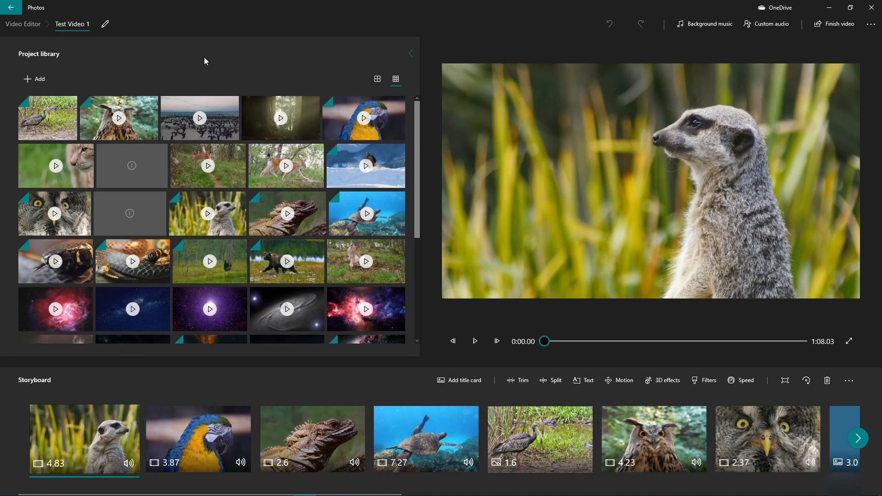
# - Go back to the video projects overview, reopen Test Video 1 and return to the overview
pyautogui.click(28, 25)
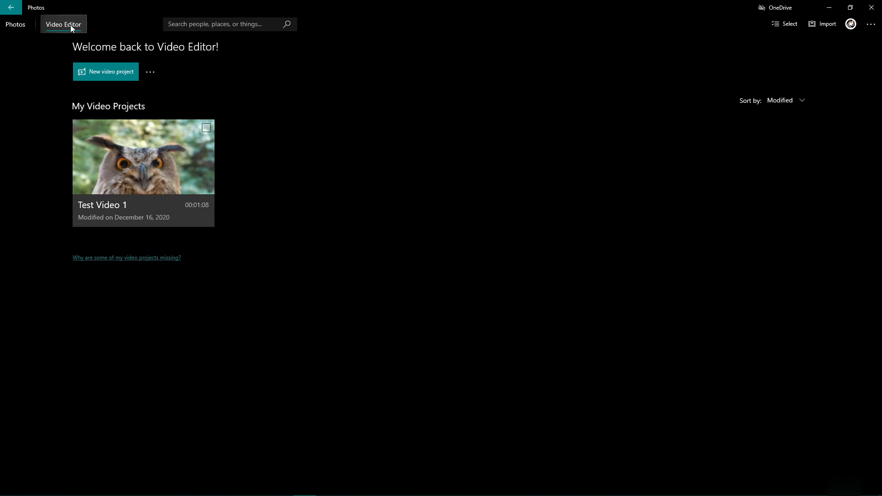
pyautogui.click(138, 170)
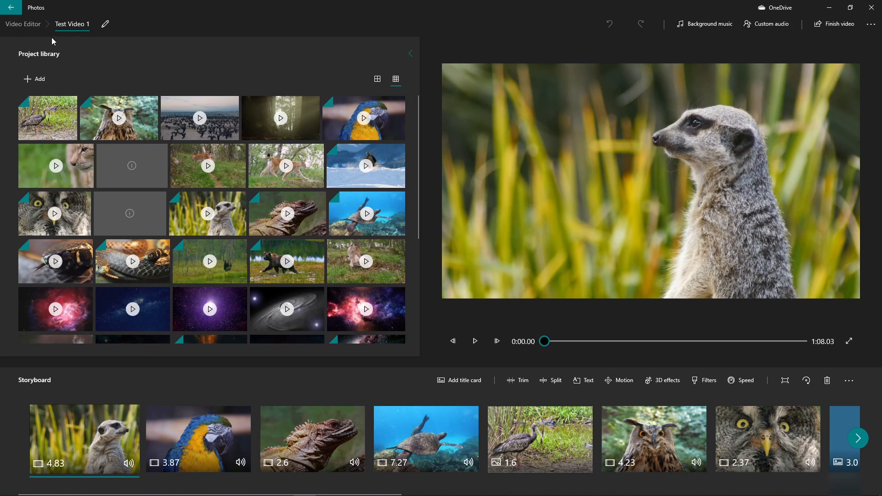
pyautogui.click(23, 24)
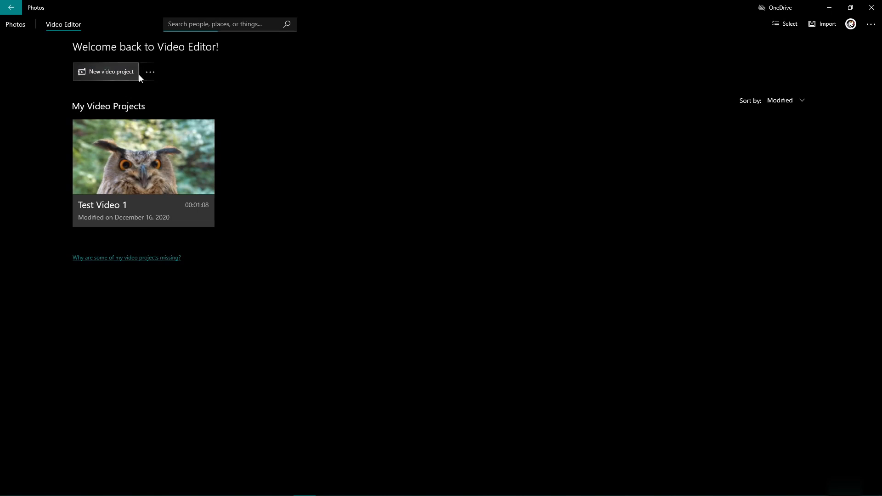
# - Select the Test Video 1 project in the overview and close the video editor
pyautogui.click(205, 128)
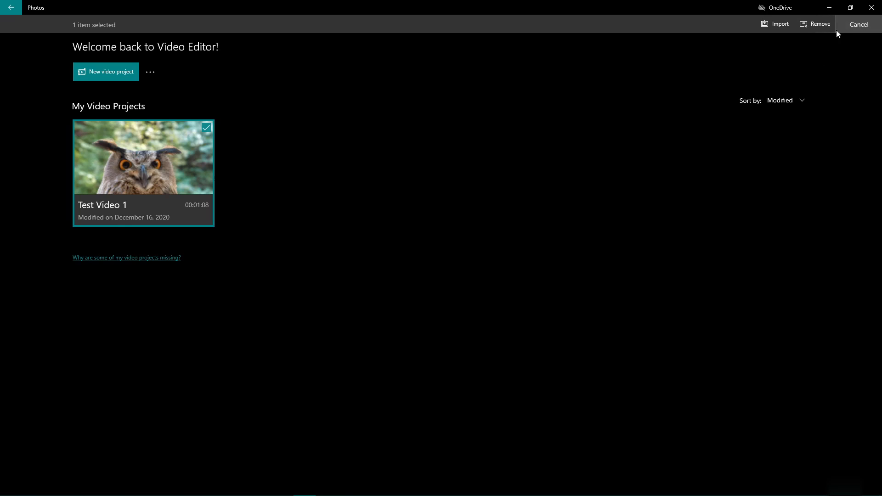
pyautogui.click(206, 128)
pyautogui.click(157, 187)
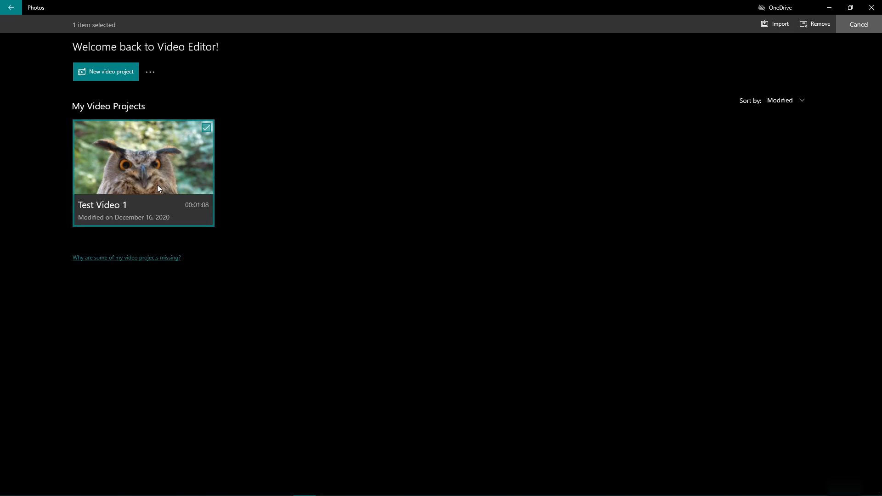
pyautogui.click(871, 7)
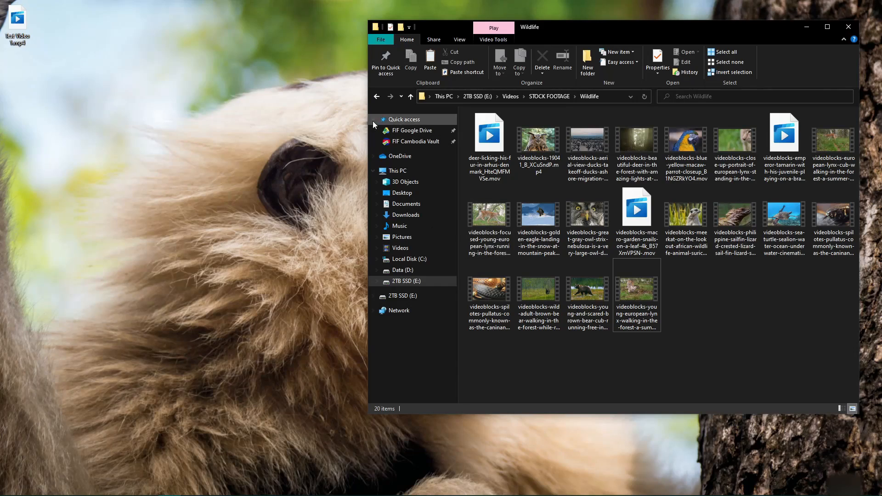
# - Move Test Video 1.mp4 into open space on the Desktop, inspect its General and Details properties, and close the properties window
pyautogui.moveTo(25, 26); pyautogui.dragTo(131, 131)
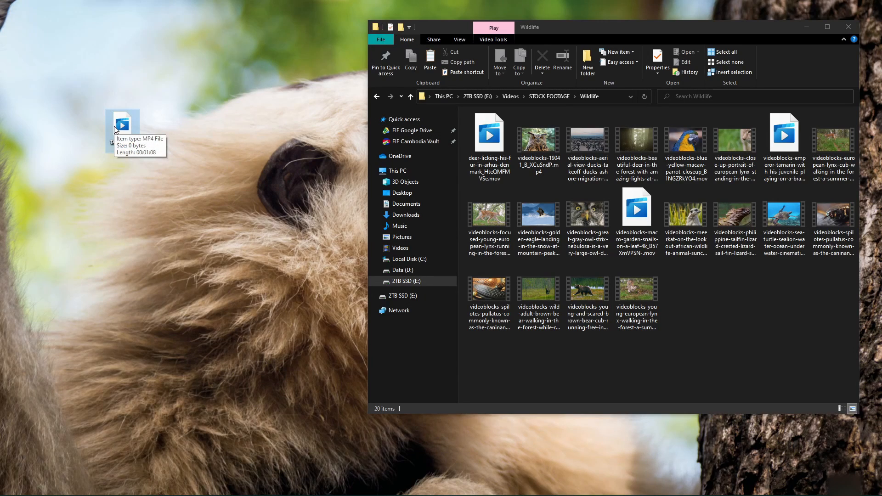
pyautogui.rightClick(114, 129)
pyautogui.click(173, 332)
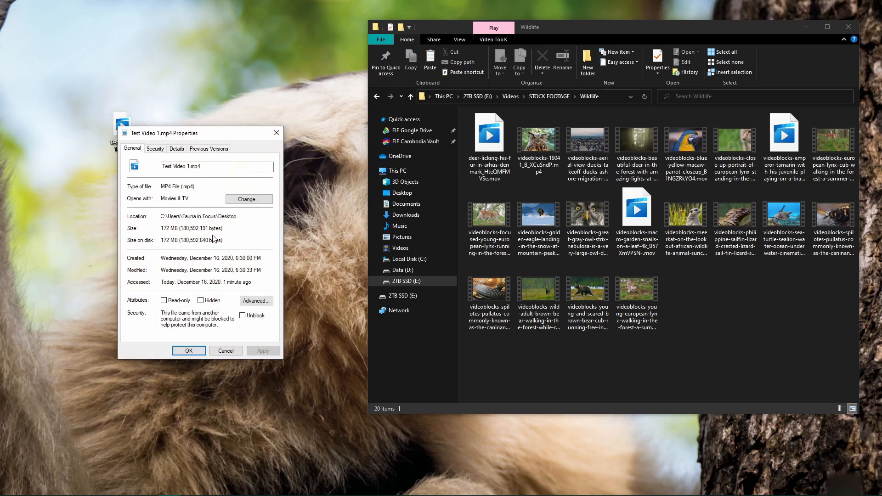
pyautogui.click(176, 149)
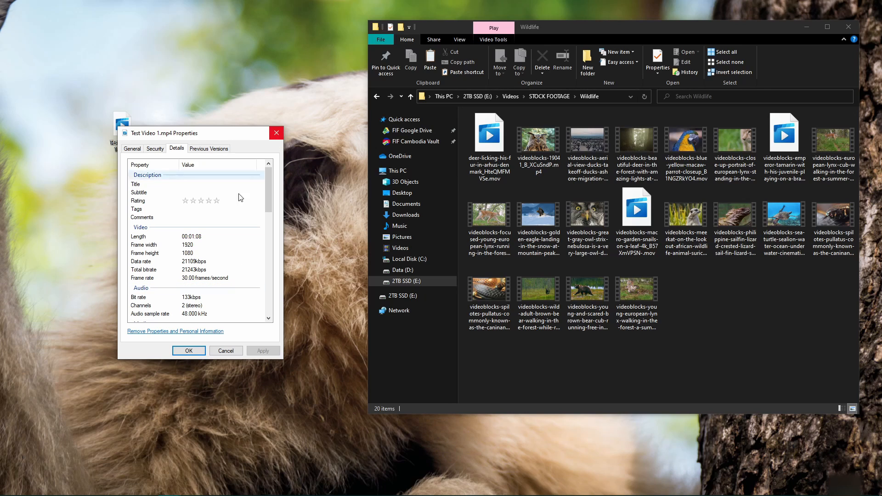
pyautogui.scroll(-2, 211, 239)
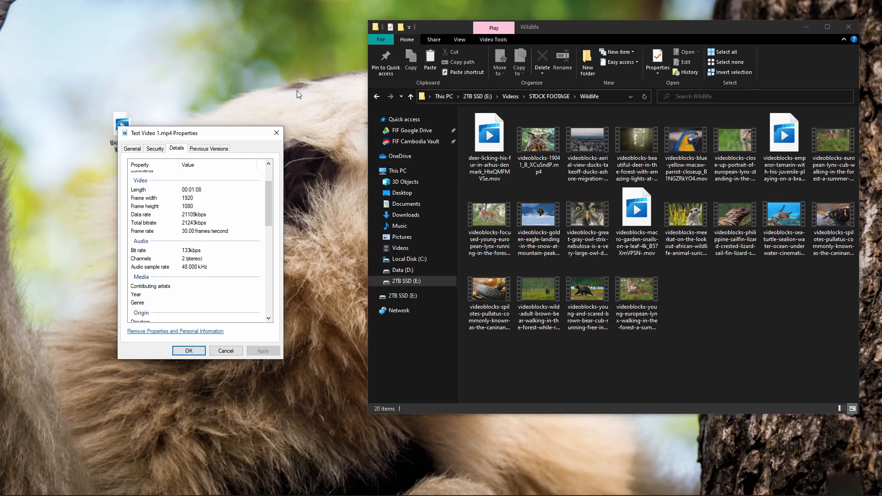
pyautogui.click(276, 133)
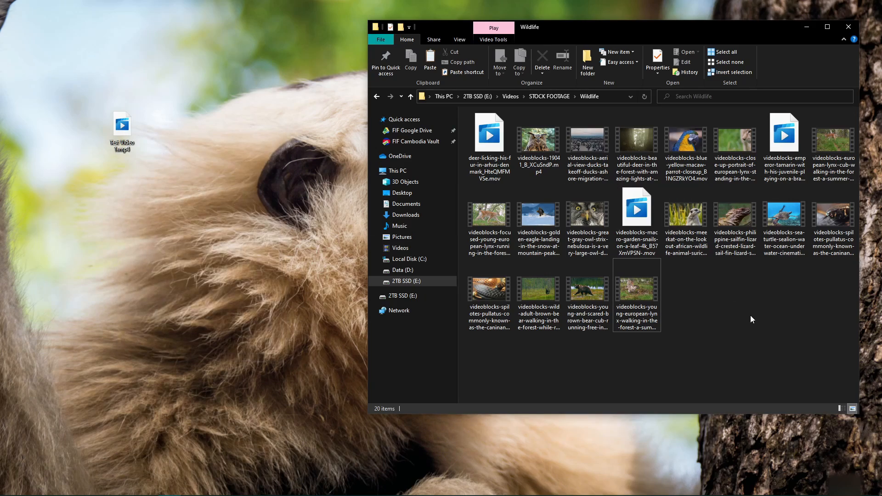
# - Close the Wildlife folder window and return Test Video 1.mp4 to the Desktop's corner
pyautogui.click(848, 27)
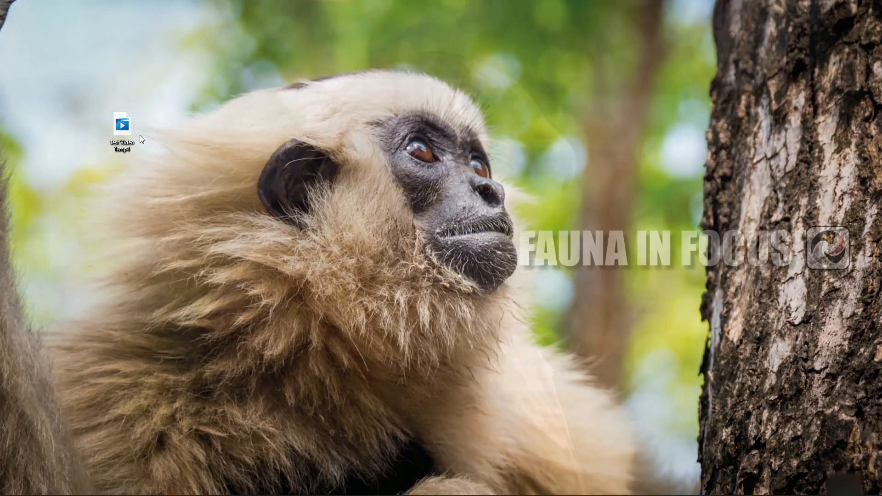
pyautogui.moveTo(122, 126); pyautogui.dragTo(41, 45)
# - Switch to Chrome, search for "creative commons" in a new tab, open creativecommons.org and dismiss its donation request
pyautogui.hotkey('alt', 'Tab')
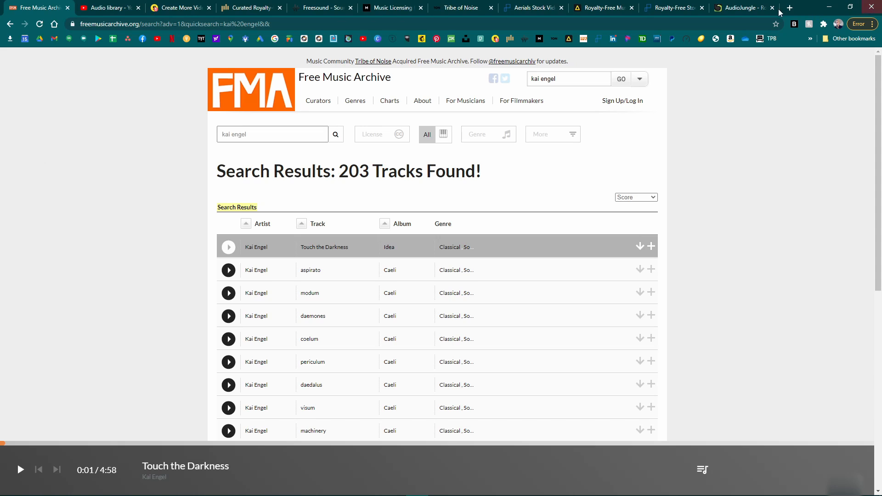
pyautogui.click(790, 7)
pyautogui.write('creative ')
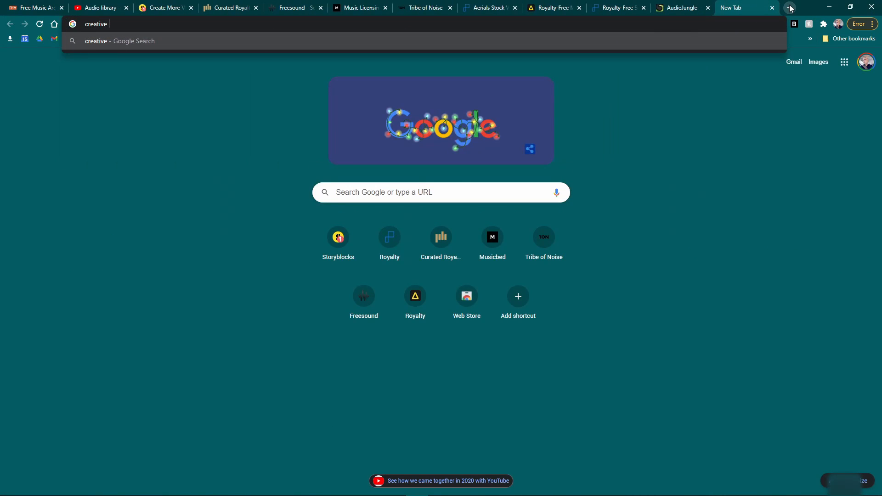
pyautogui.write('commons')
pyautogui.press('Return')
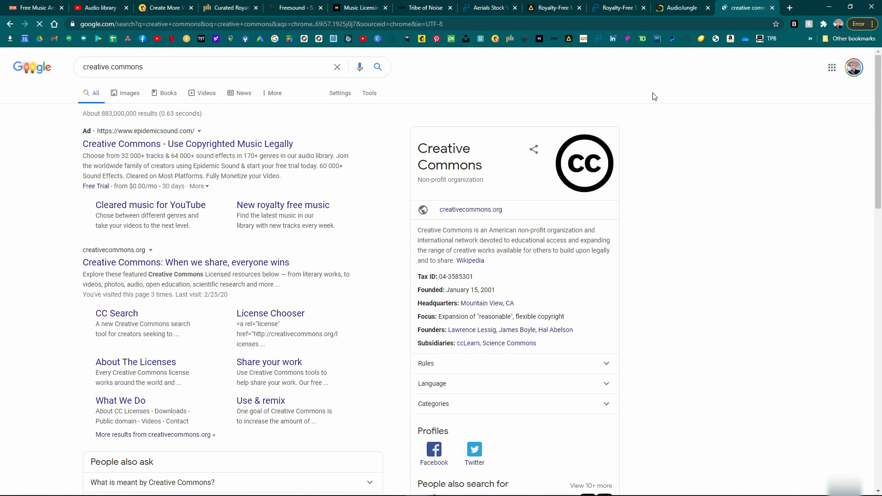
pyautogui.click(211, 263)
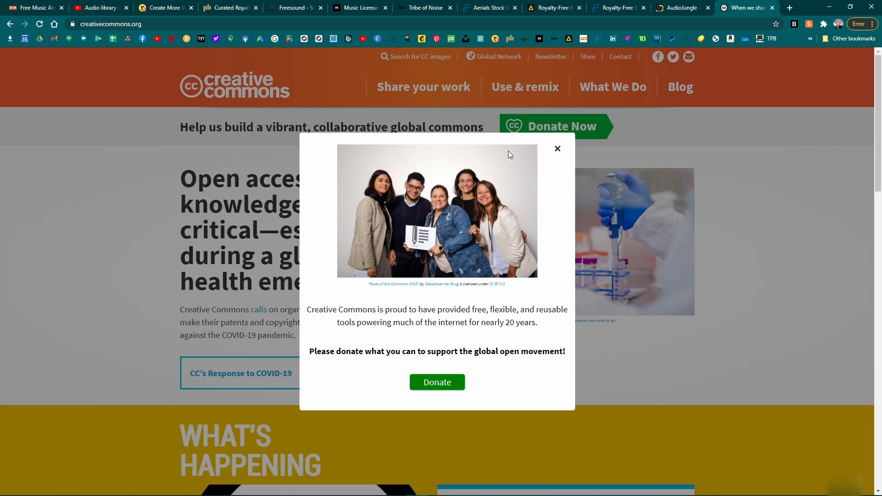
pyautogui.click(558, 149)
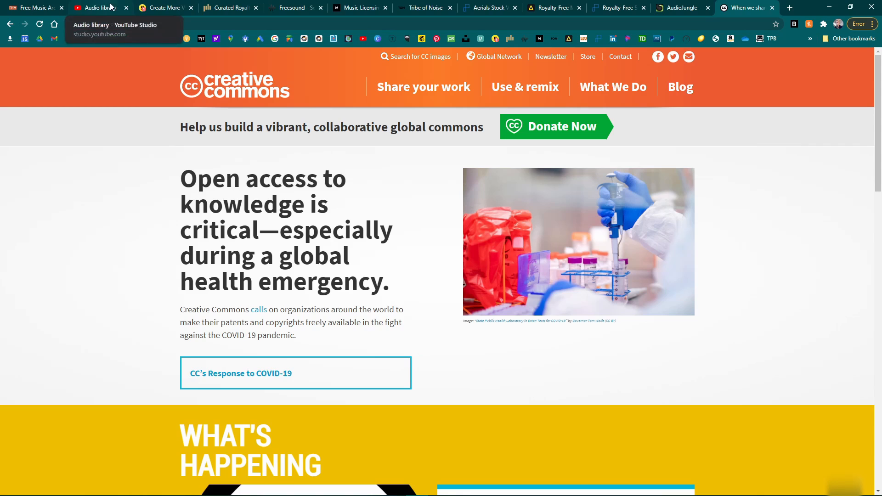
# - Search Google Images for "wildlife" in a new tab, then preview the kingfisher image and close the preview
pyautogui.click(790, 8)
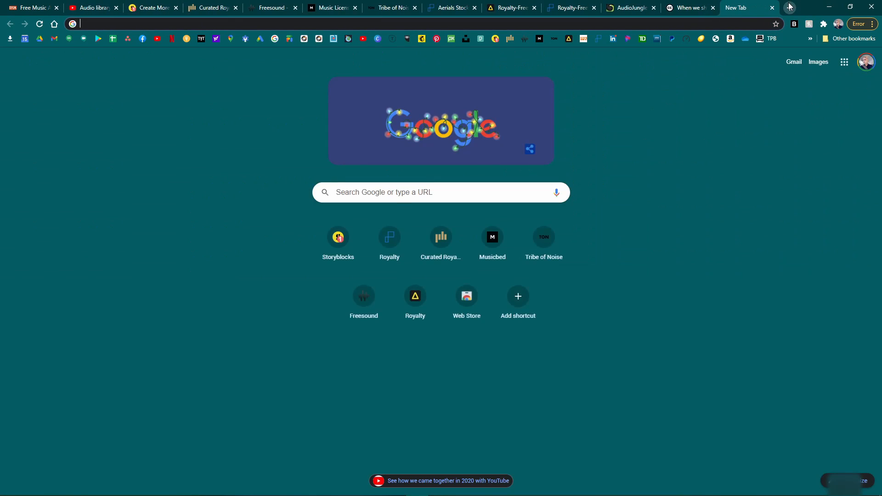
pyautogui.write('google image')
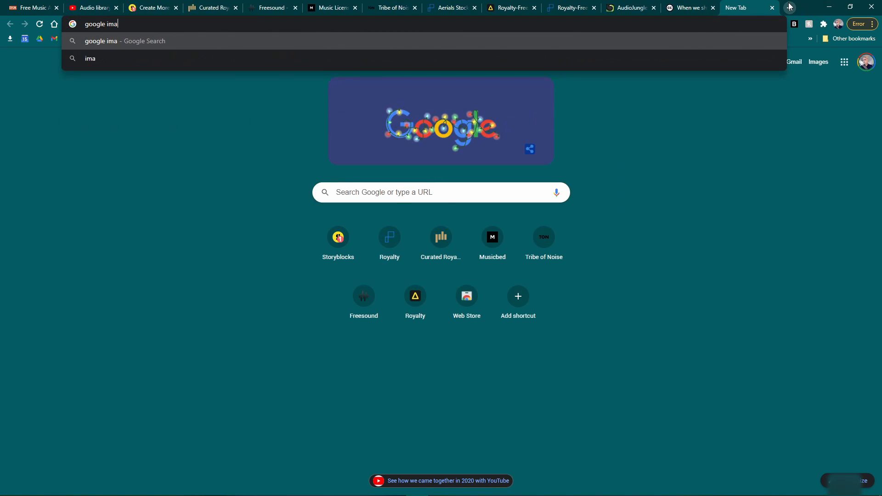
pyautogui.press('Return')
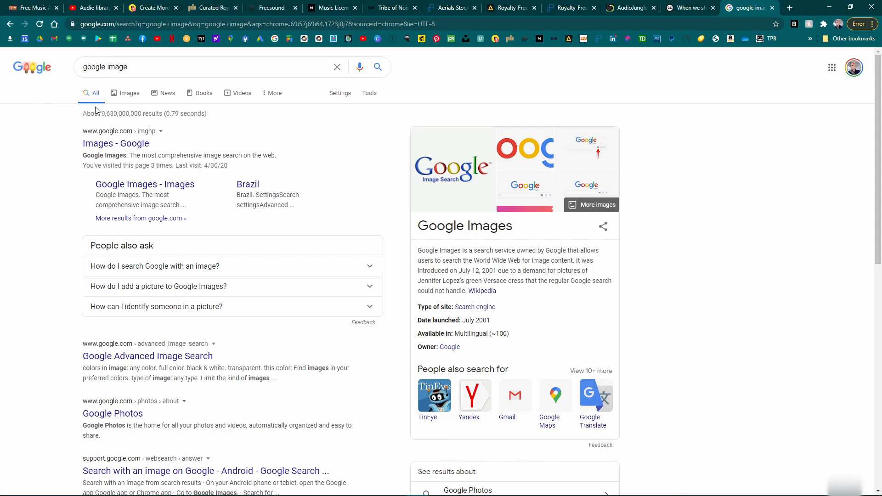
pyautogui.click(129, 94)
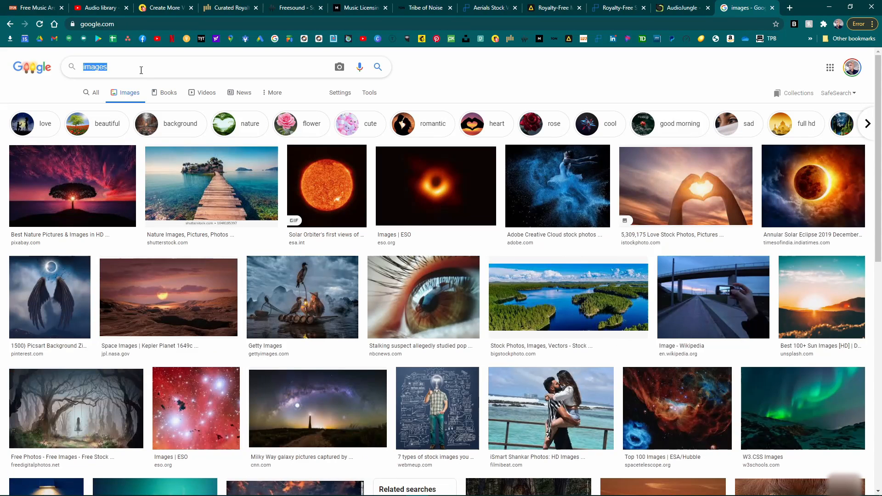
pyautogui.write('wildlife')
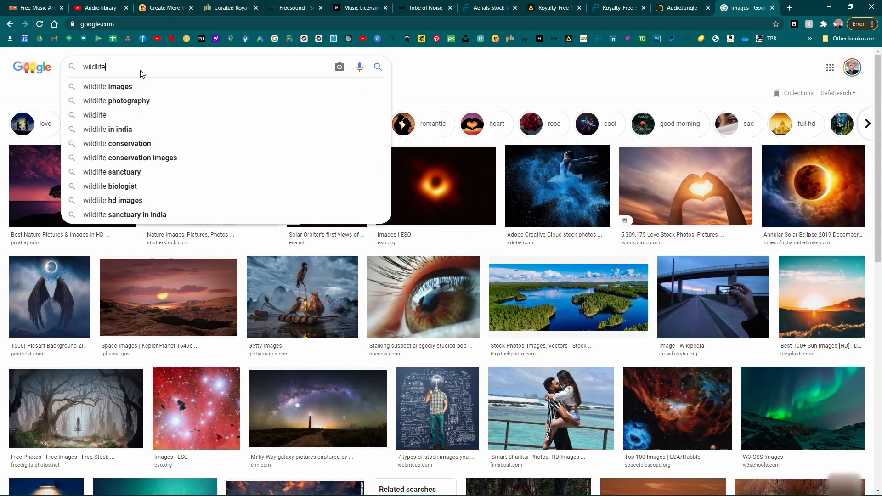
pyautogui.press('Return')
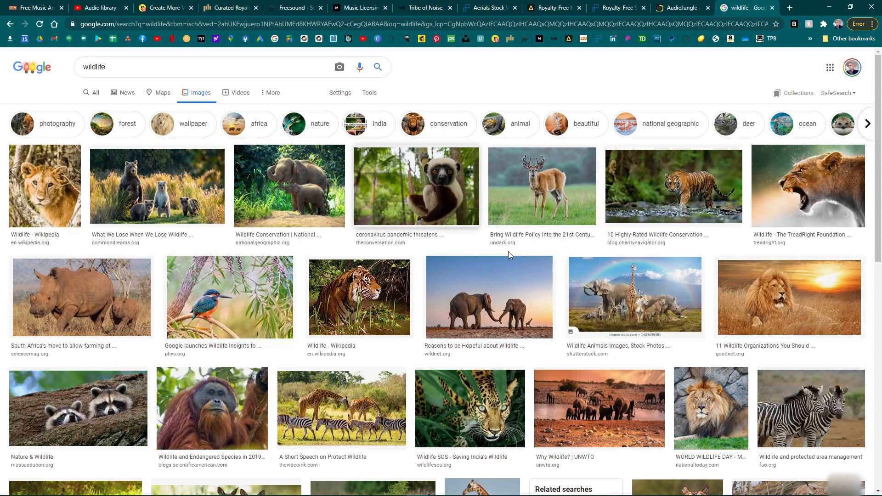
pyautogui.click(209, 311)
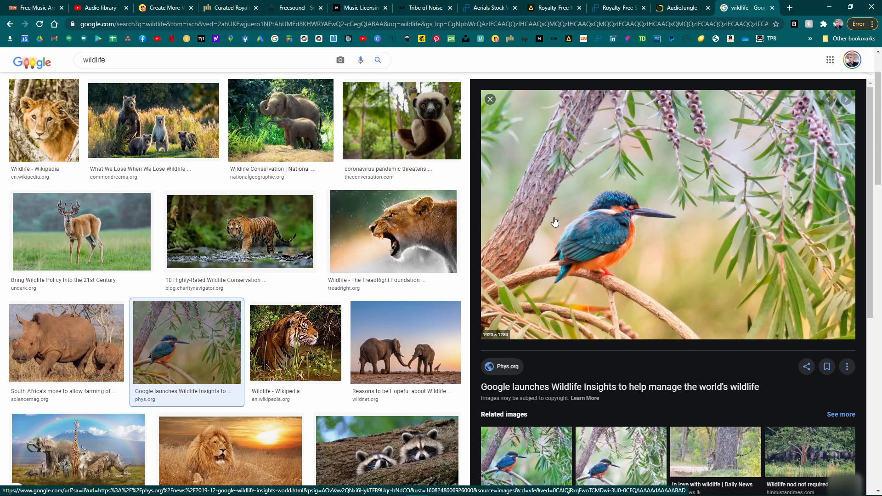
pyautogui.click(489, 100)
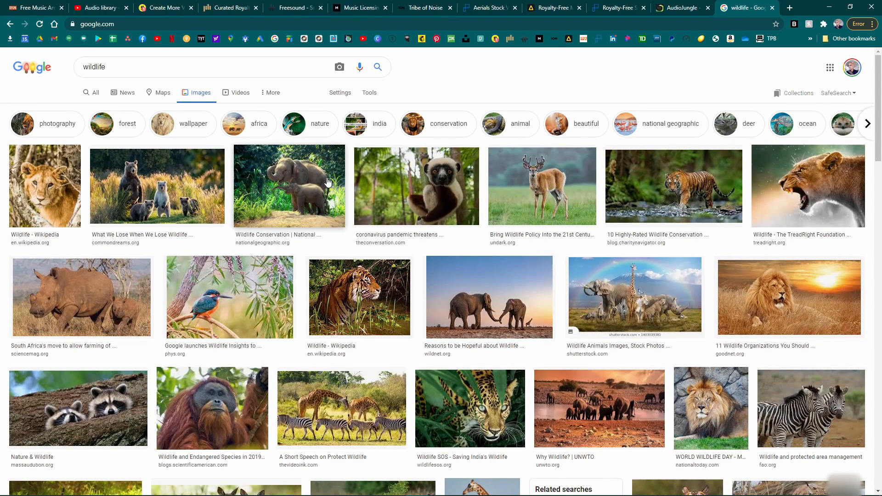
# - Filter the wildlife image results by usage rights to Creative Commons licenses
pyautogui.click(373, 92)
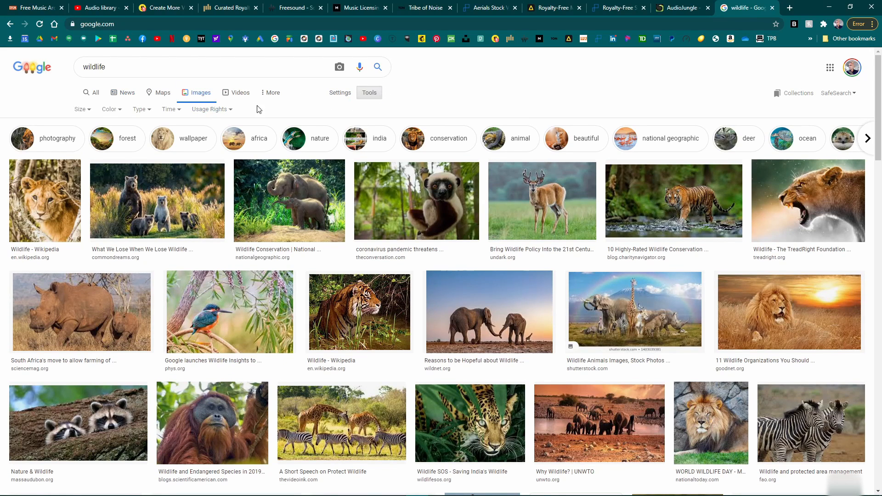
pyautogui.click(209, 111)
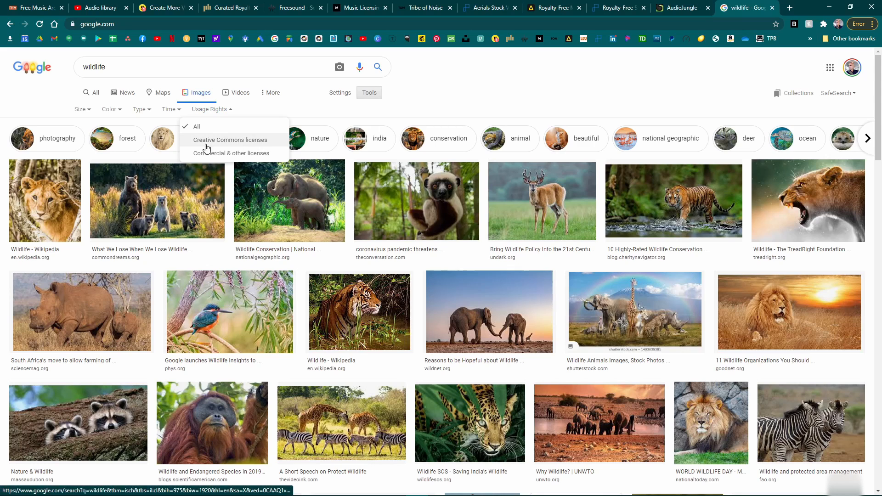
pyautogui.click(235, 143)
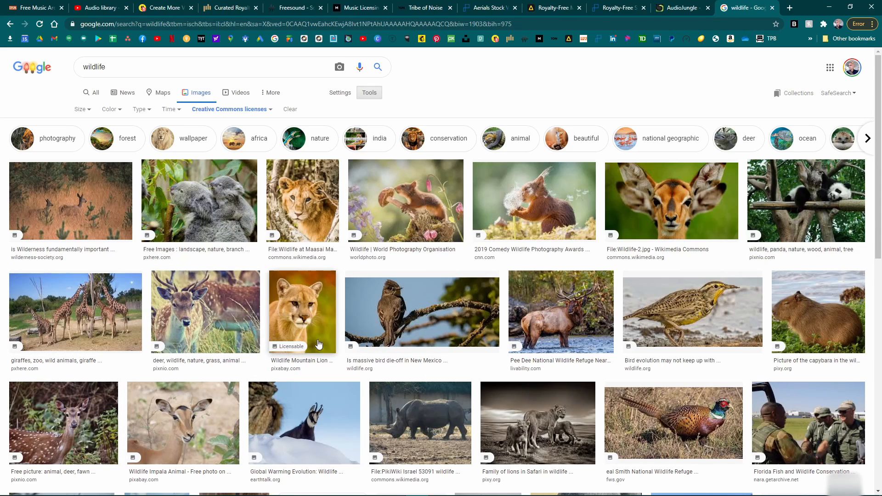
# - Preview the lion image from Wikimedia Commons and open its source page
pyautogui.click(294, 238)
pyautogui.scroll(-4, 522, 294)
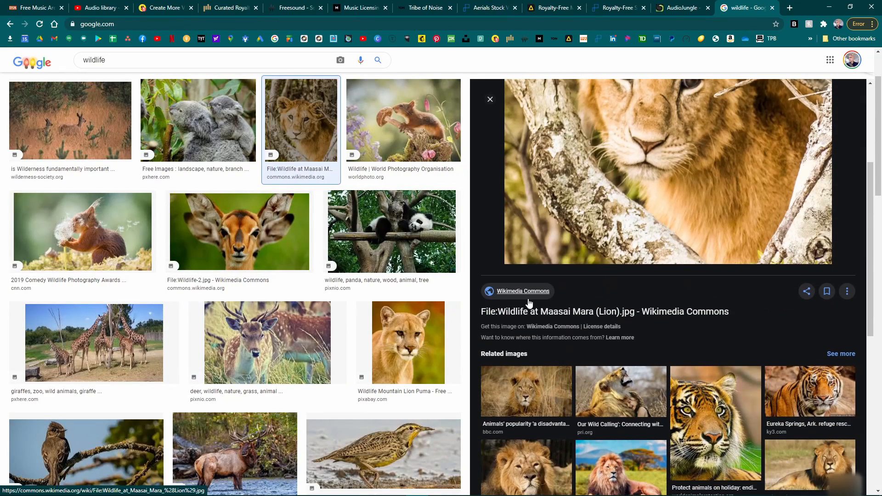
pyautogui.click(571, 224)
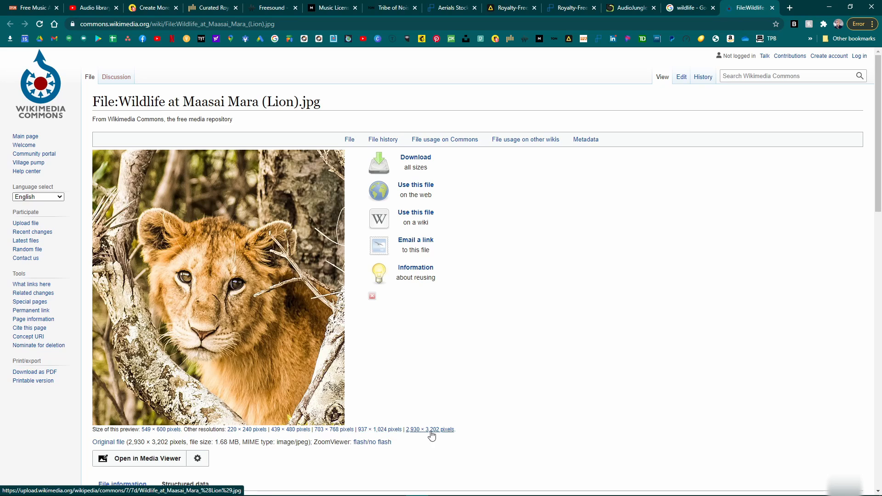
# - Look over the lion image's file page, view the information about reusing it and return to the file page
pyautogui.scroll(-4, 322, 340)
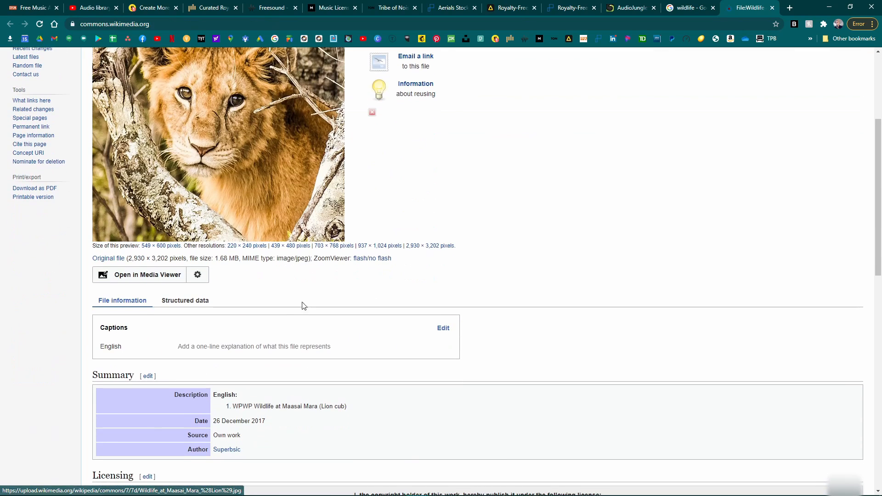
pyautogui.scroll(4, 336, 301)
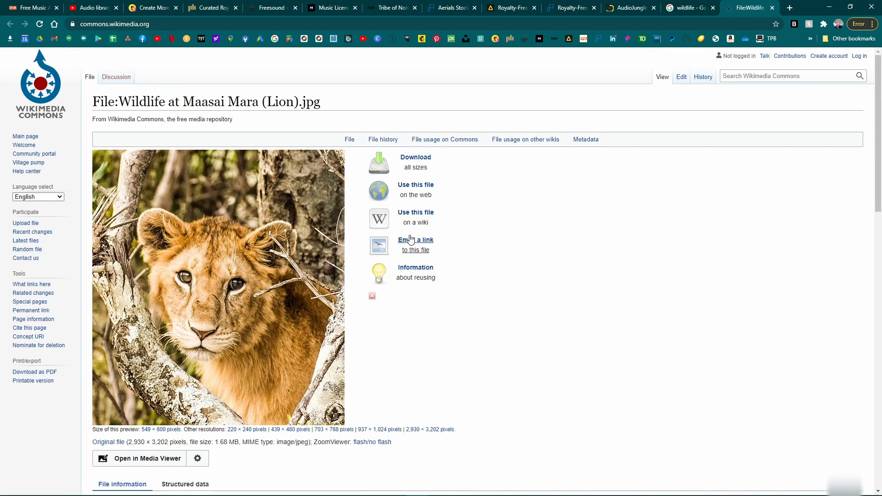
pyautogui.click(406, 284)
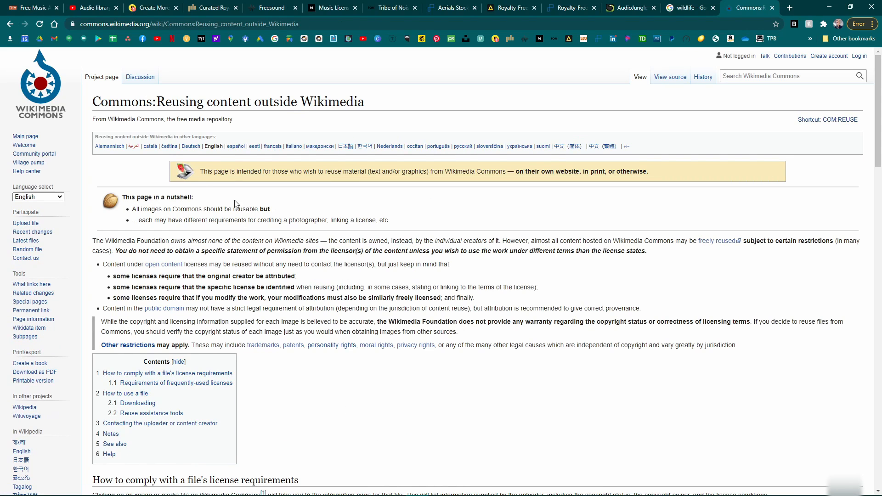
pyautogui.hotkey('alt', 'Left')
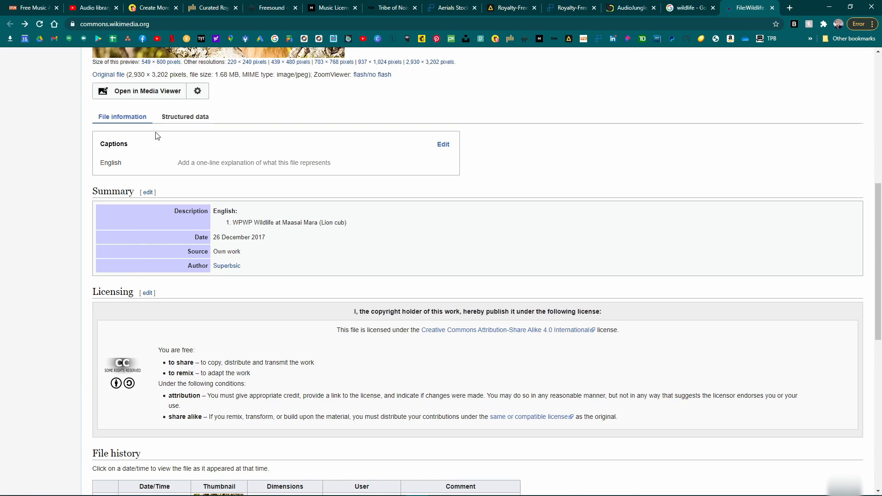
# - Examine the Licensing section of the lion image, highlighting parts of the remix, attribution and share-alike terms, and continue to the file history
pyautogui.moveTo(93, 291); pyautogui.dragTo(119, 292)
pyautogui.moveTo(161, 350); pyautogui.dragTo(207, 418)
pyautogui.click(171, 356)
pyautogui.moveTo(201, 373); pyautogui.dragTo(265, 379)
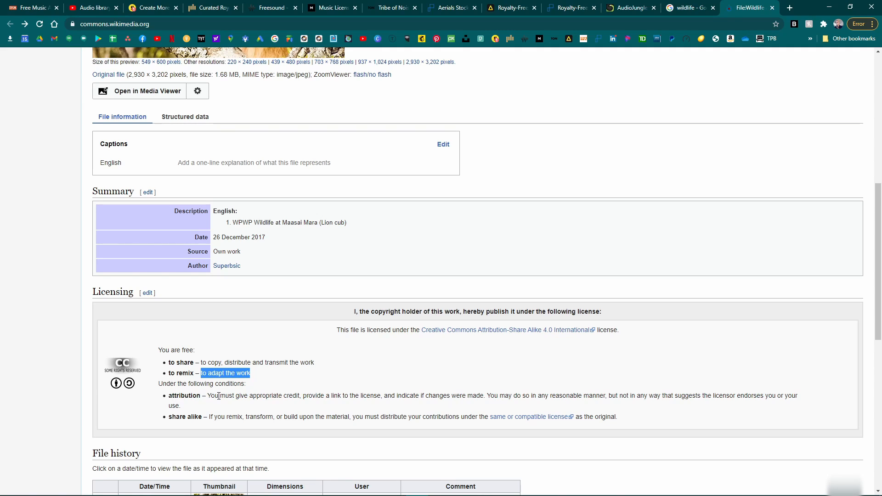
pyautogui.moveTo(220, 396); pyautogui.dragTo(311, 399)
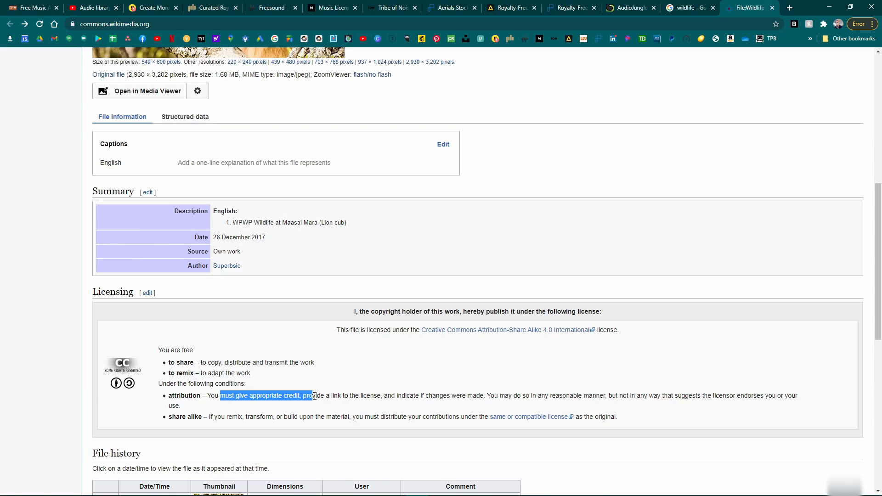
pyautogui.click(329, 395)
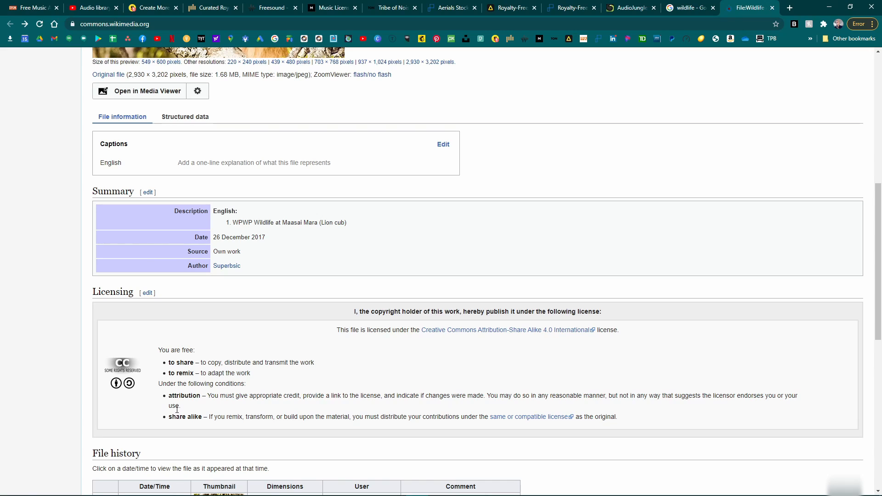
pyautogui.moveTo(181, 417); pyautogui.dragTo(214, 417)
pyautogui.click(227, 422)
pyautogui.moveTo(370, 417); pyautogui.dragTo(439, 418)
pyautogui.moveTo(673, 396); pyautogui.dragTo(766, 398)
pyautogui.scroll(-3, 639, 383)
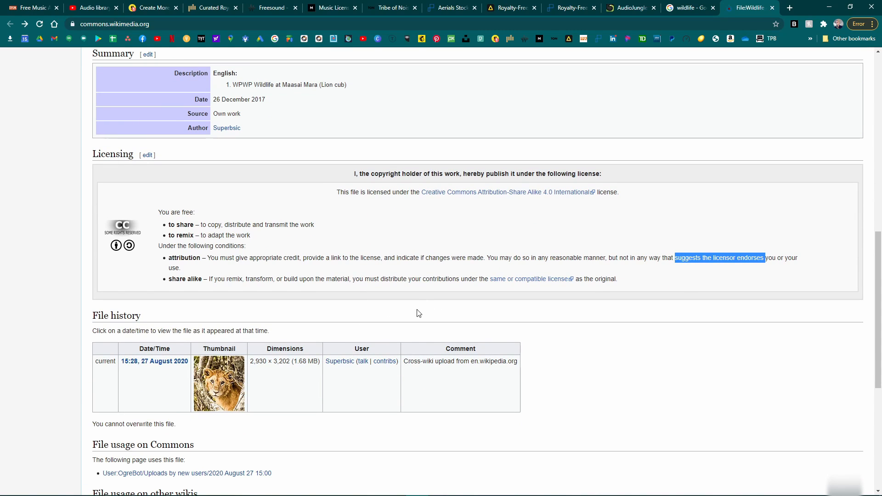
# - Return to the wildlife image results and search the web for "creative commons"
pyautogui.scroll(11, 456, 324)
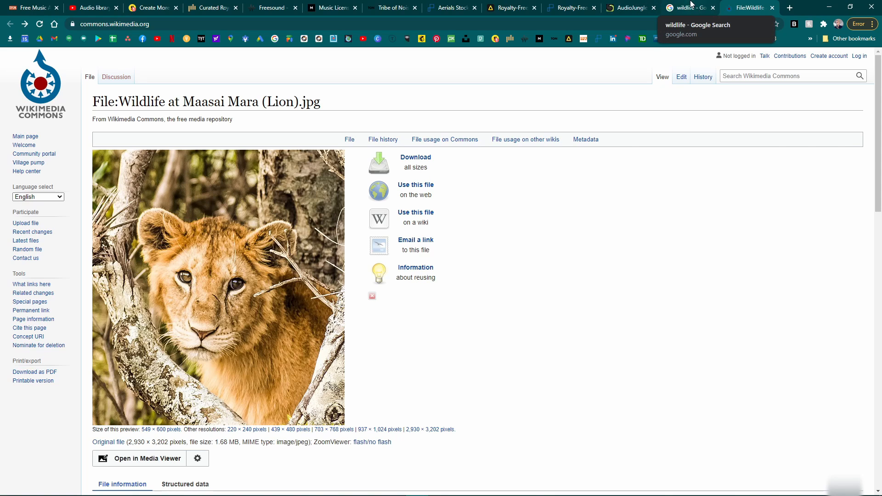
pyautogui.click(691, 5)
pyautogui.click(397, 22)
pyautogui.write('creatiuve')
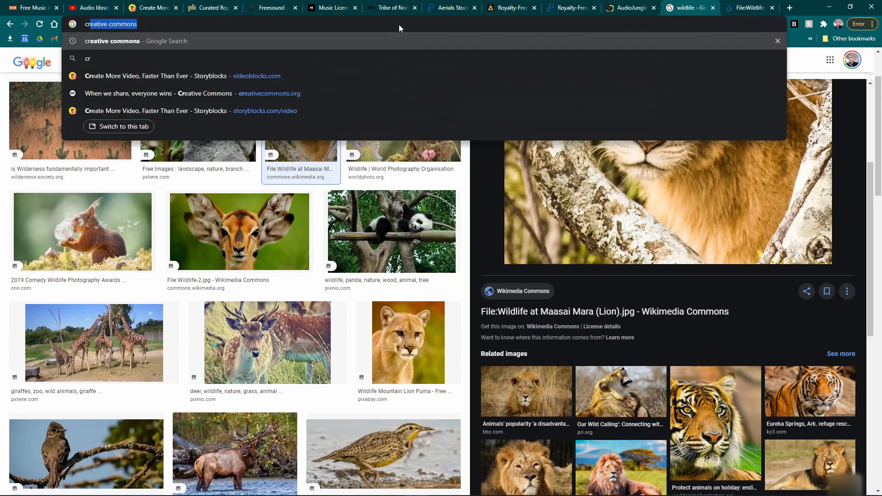
pyautogui.press('BackSpace')
pyautogui.press('BackSpace')
pyautogui.press('BackSpace')
pyautogui.write('ve cp')
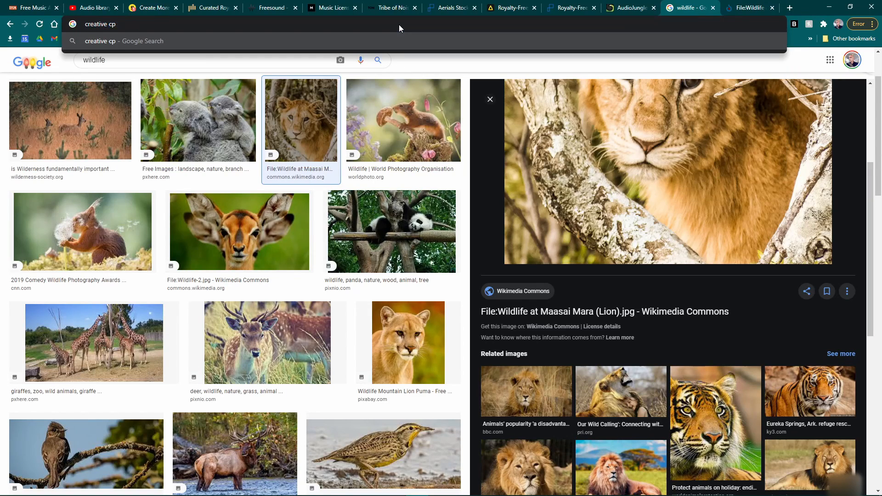
pyautogui.press('BackSpace')
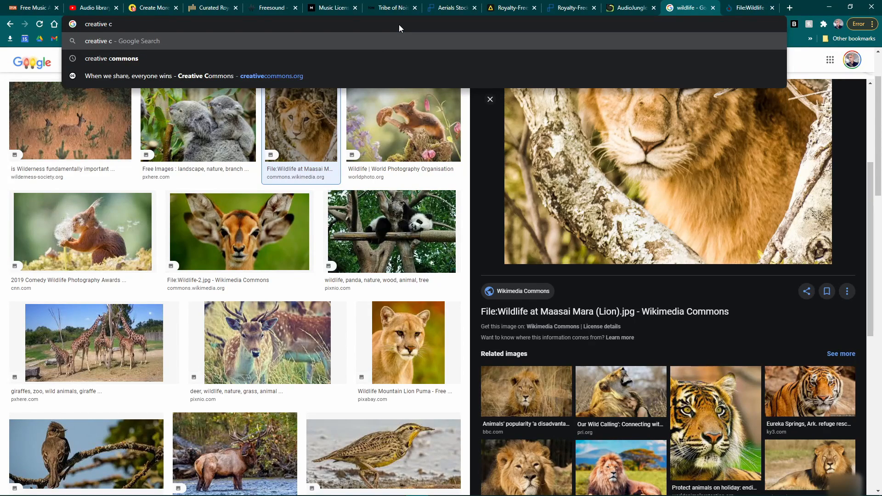
pyautogui.press('Down')
pyautogui.press('Return')
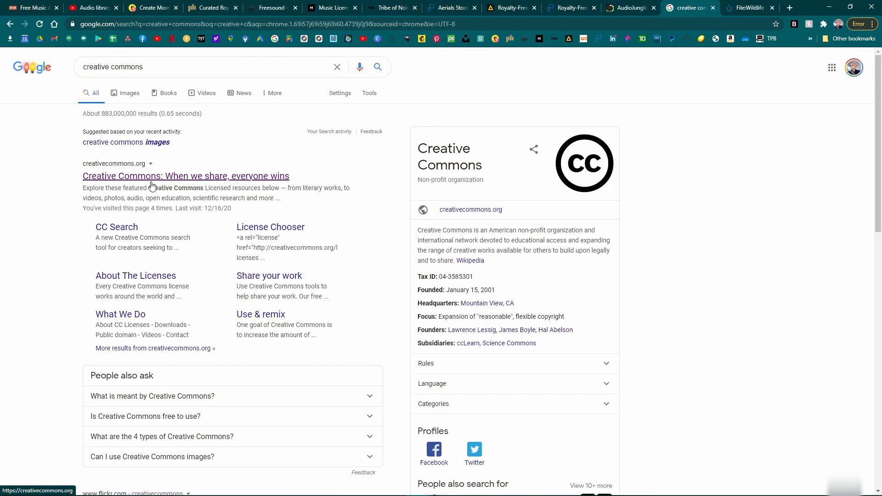
# - Open the creativecommons.org site, go to its Attribution 4.0 International license page and dismiss the donation pop-up
pyautogui.click(152, 181)
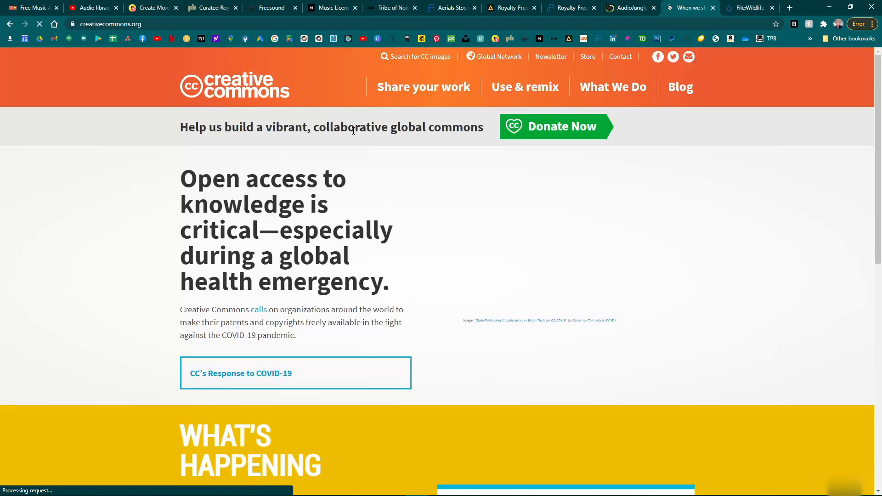
pyautogui.scroll(-5, 414, 151)
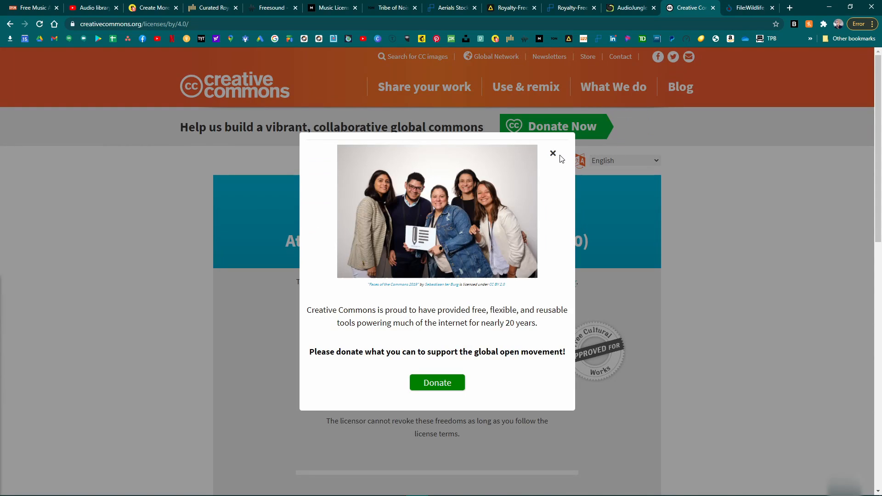
pyautogui.click(553, 154)
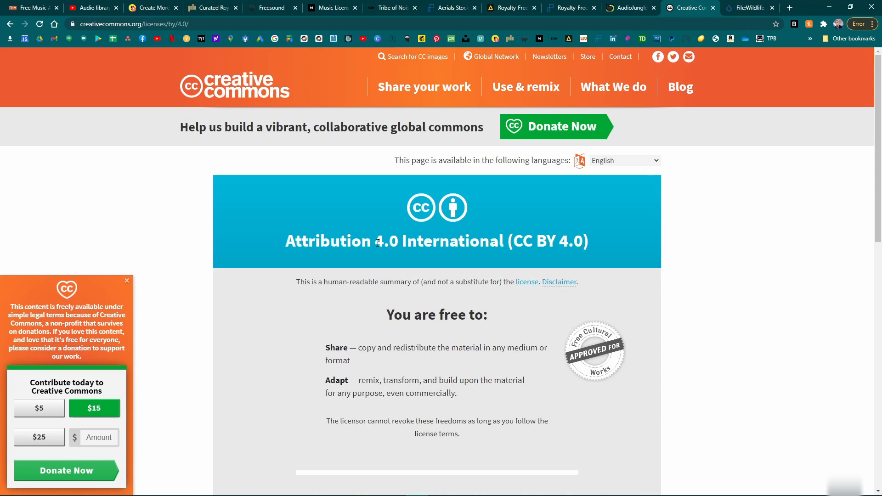
# - Examine the CC BY 4.0 license summary, highlighting its short name, checking the page address, reading its terms and closing the donation banner
pyautogui.moveTo(514, 239); pyautogui.dragTo(576, 240)
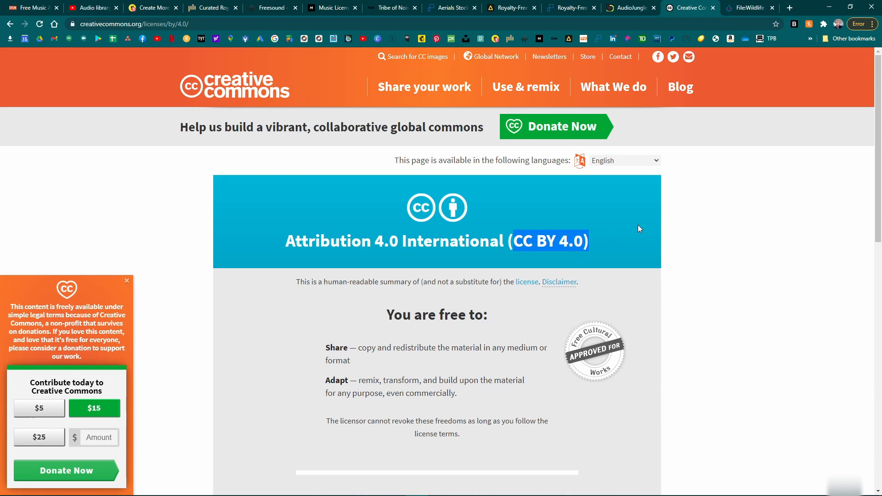
pyautogui.moveTo(508, 241); pyautogui.dragTo(607, 244)
pyautogui.click(202, 23)
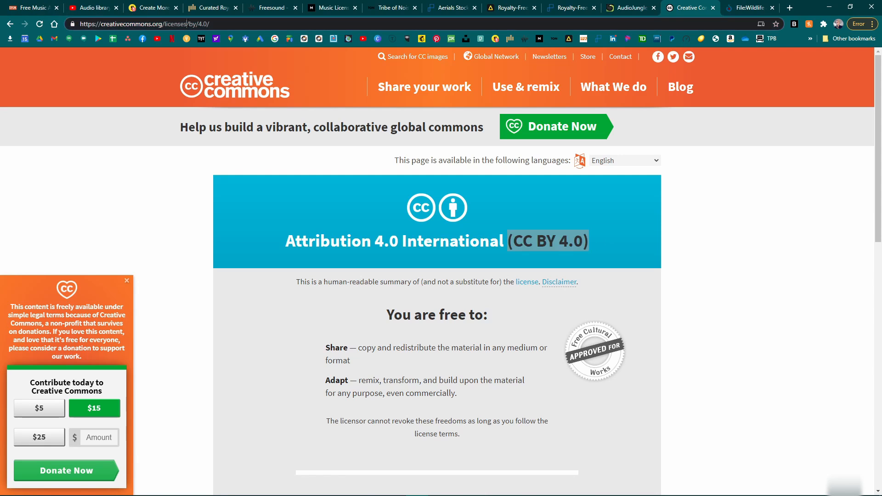
pyautogui.click(228, 23)
pyautogui.scroll(-6, 406, 222)
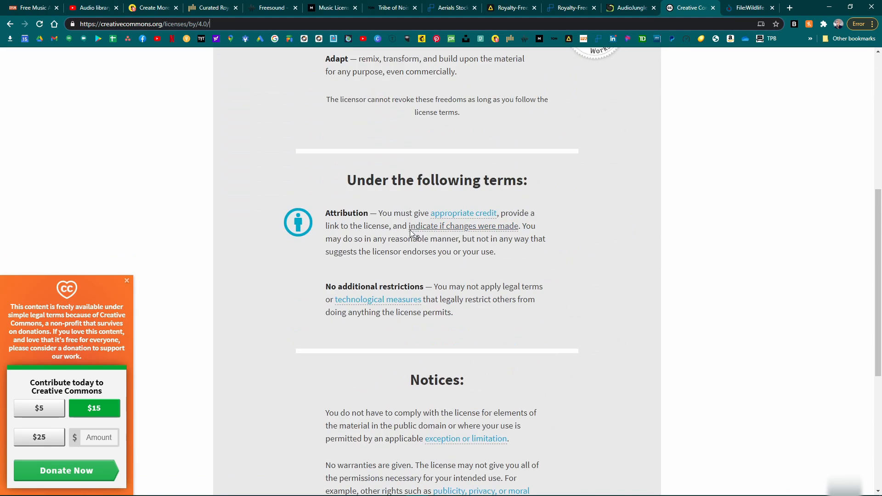
pyautogui.scroll(3, 415, 250)
pyautogui.scroll(-4, 335, 184)
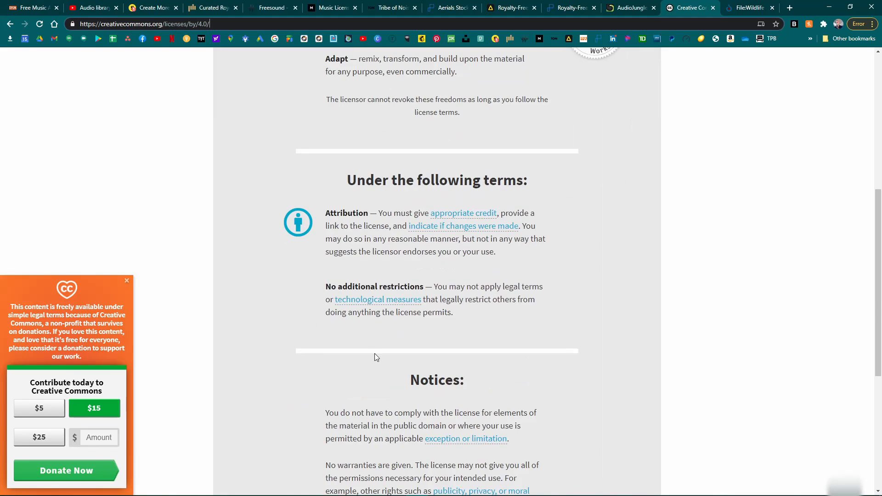
pyautogui.click(126, 280)
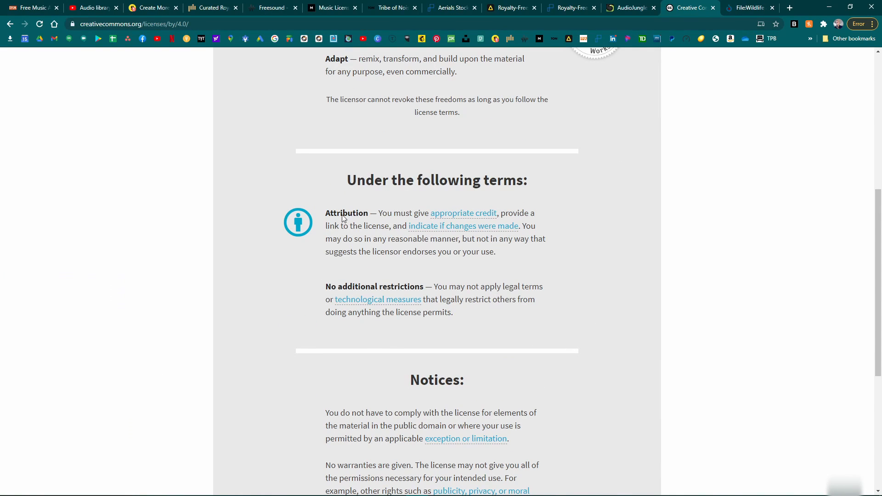
pyautogui.scroll(-1, 465, 360)
pyautogui.scroll(7, 472, 335)
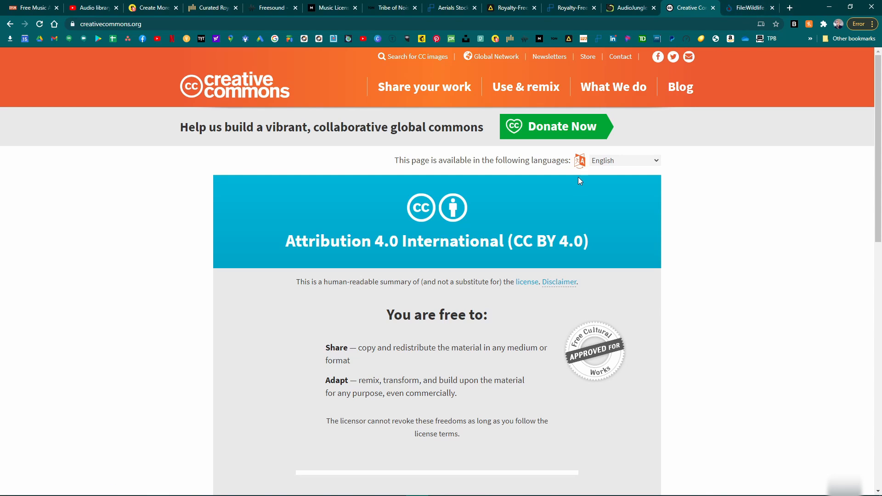
# - Open the full legal text of the CC BY 4.0 license and look through its sections
pyautogui.scroll(-2, 491, 303)
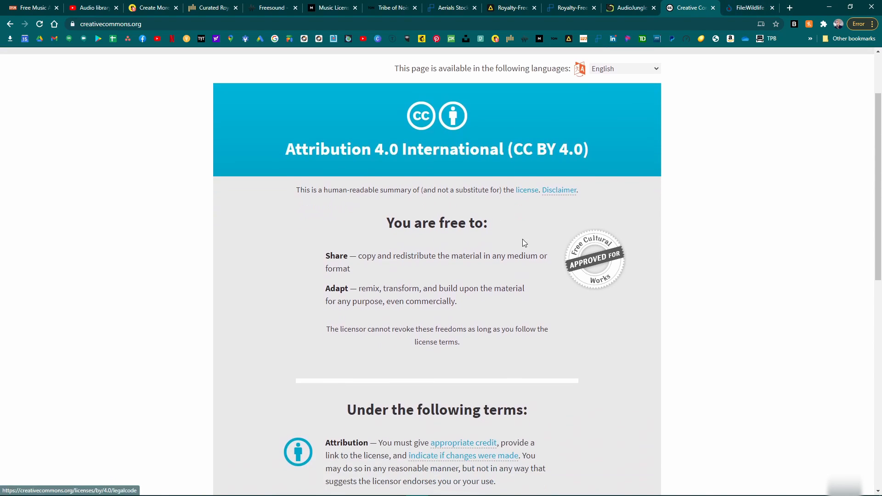
pyautogui.click(527, 192)
pyautogui.scroll(-8, 499, 229)
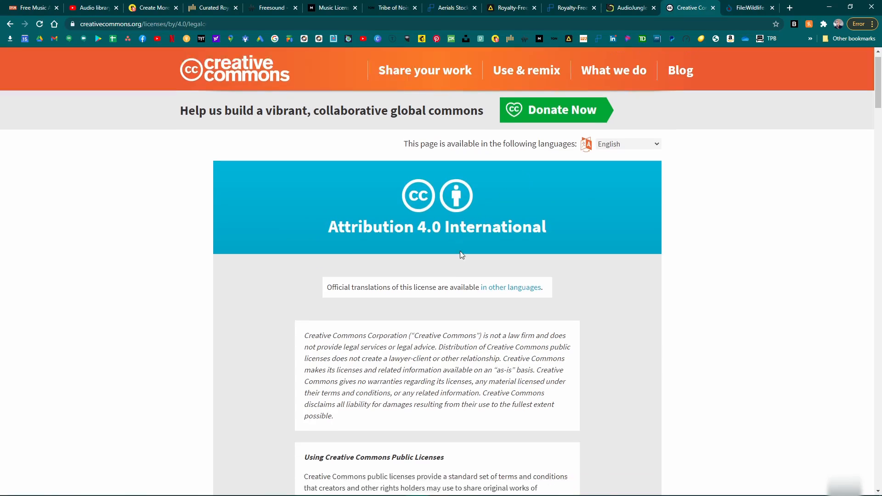
pyautogui.scroll(-15, 499, 229)
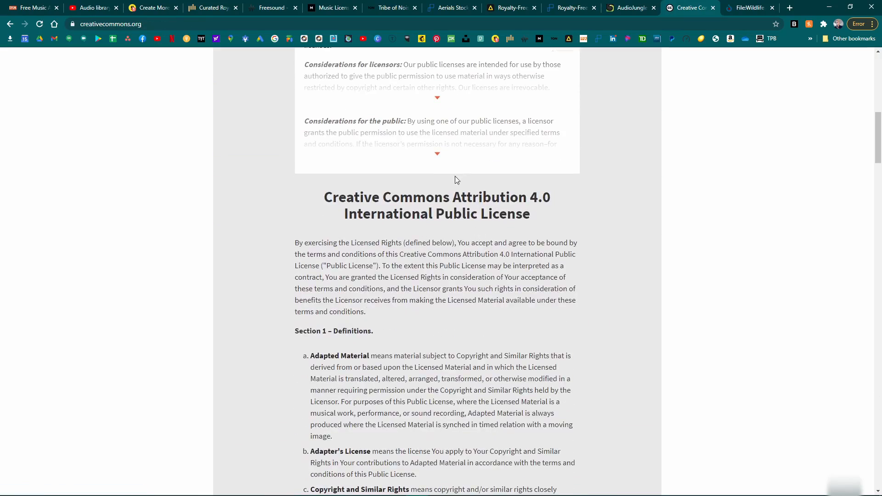
pyautogui.scroll(-8, 449, 244)
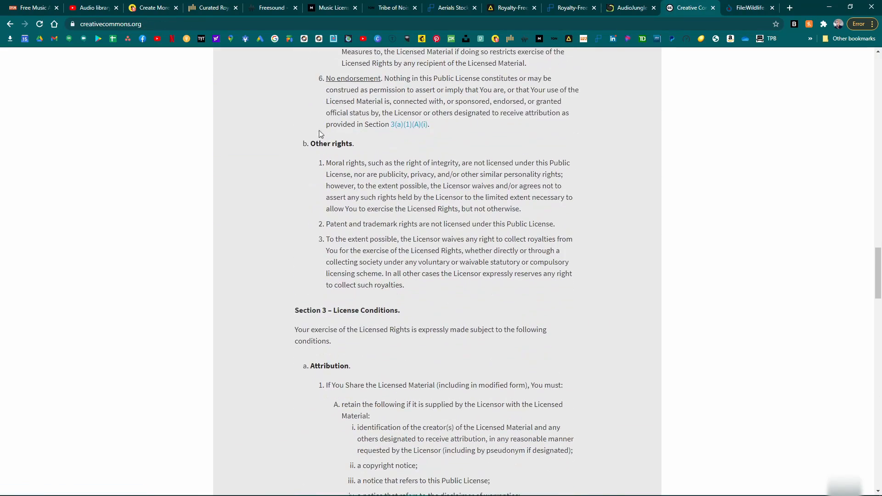
pyautogui.scroll(-13, 345, 248)
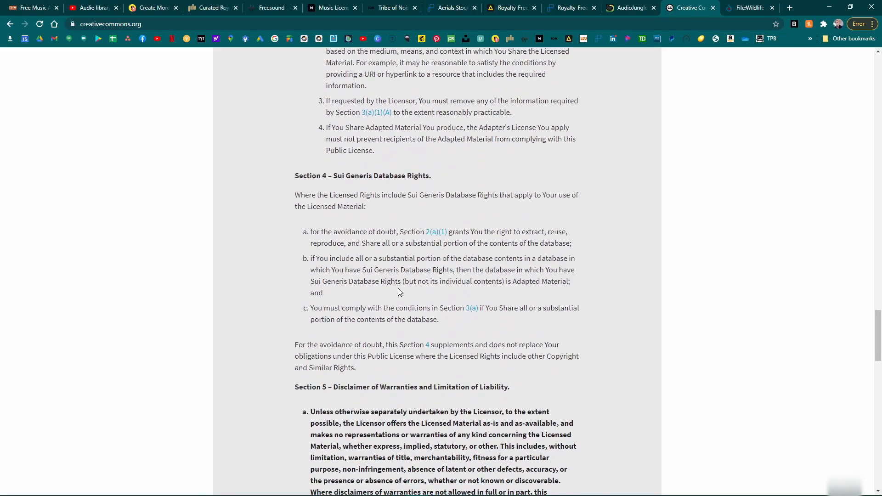
pyautogui.scroll(-20, 397, 288)
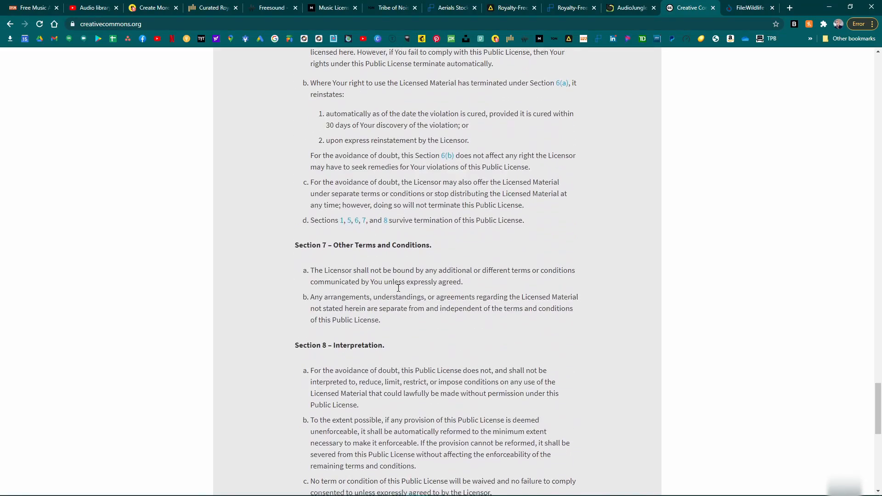
pyautogui.scroll(-3, 407, 287)
pyautogui.scroll(20, 449, 241)
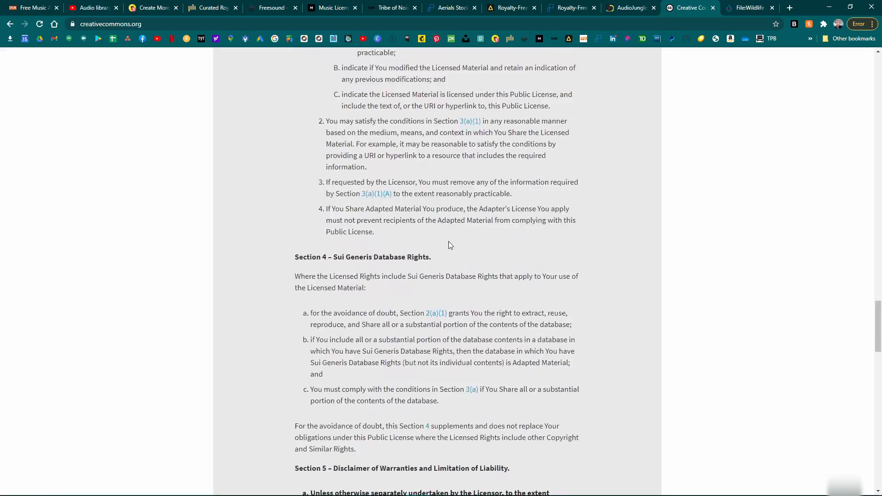
pyautogui.scroll(20, 467, 248)
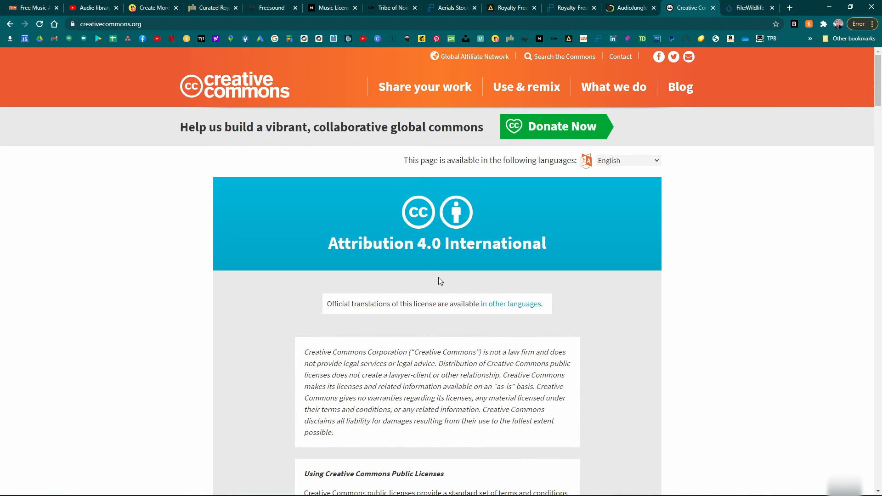
# - Close the Creative Commons license page and the lion image's Wikimedia Commons page
pyautogui.click(717, 11)
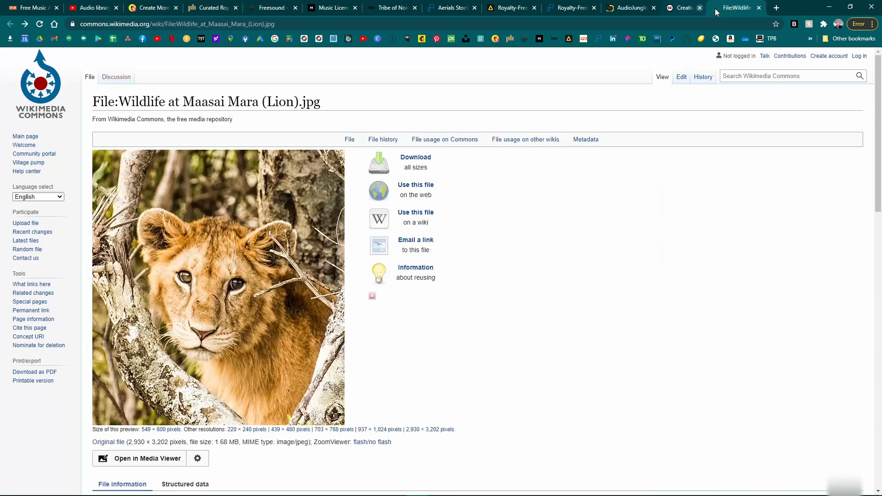
pyautogui.click(700, 8)
pyautogui.click(699, 8)
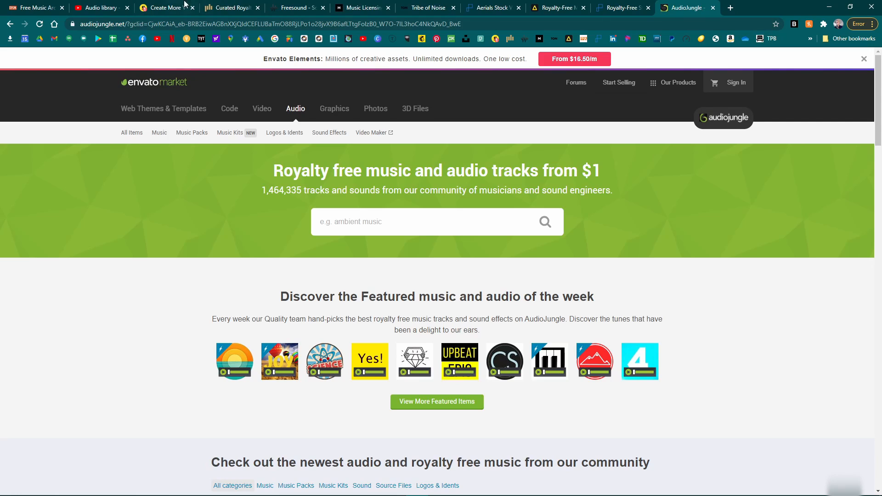
# - Switch to the YouTube Studio Audio library and make it the first browser tab, ahead of Free Music Archive
pyautogui.click(36, 8)
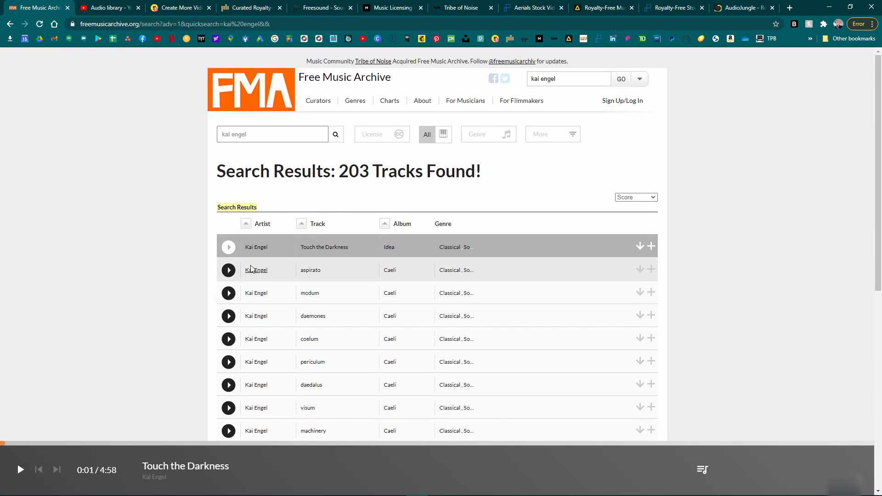
pyautogui.click(103, 4)
pyautogui.moveTo(119, 4); pyautogui.dragTo(45, 7)
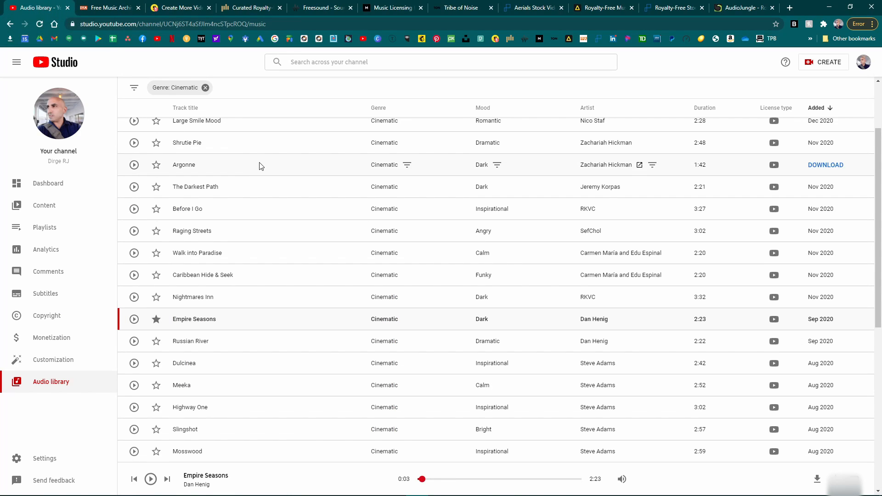
# - View the YouTube Audio Library terms and conditions and acknowledge them
pyautogui.scroll(3, 294, 188)
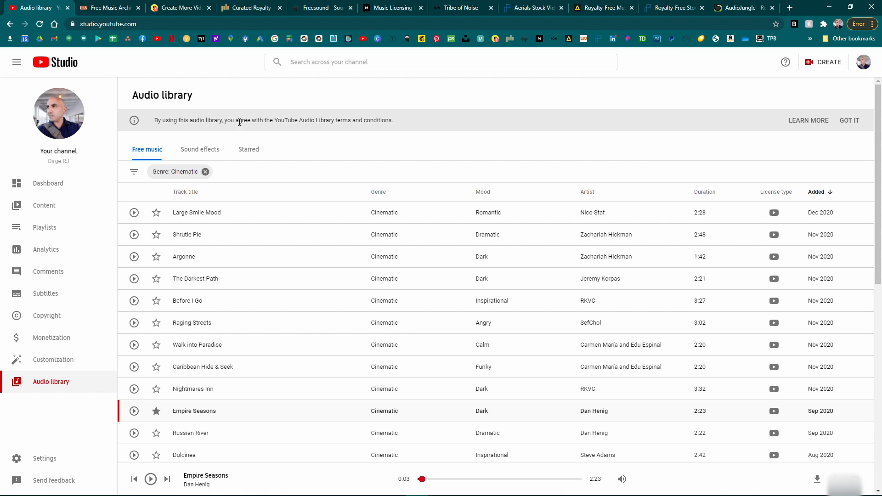
pyautogui.click(803, 122)
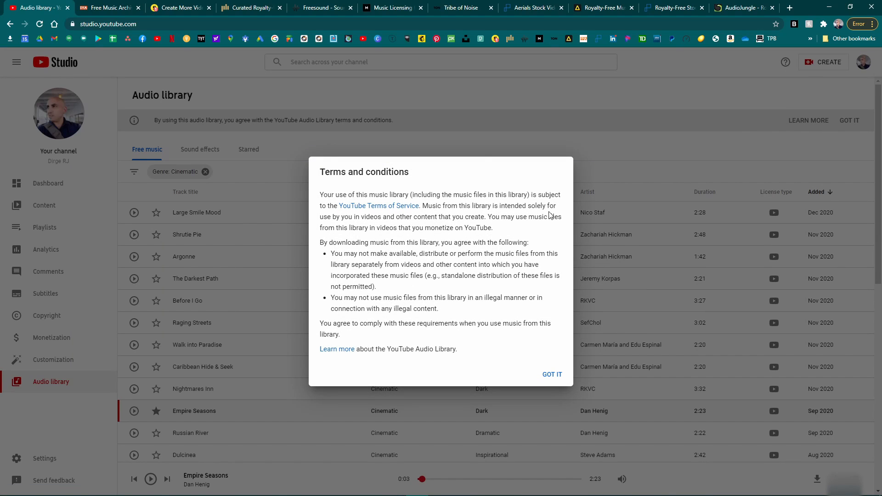
pyautogui.click(553, 375)
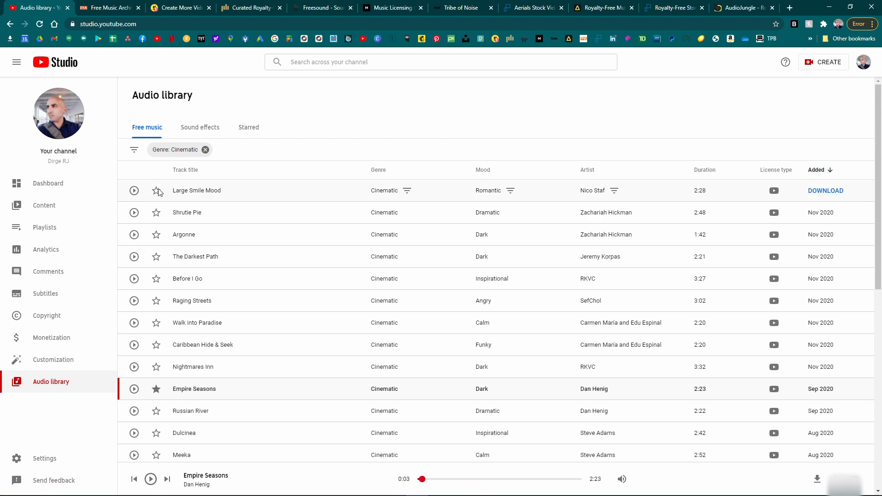
# - Preview the tracks Large Smile Mood and Empire Seasons, and examine the full license details of Empire Seasons
pyautogui.click(134, 191)
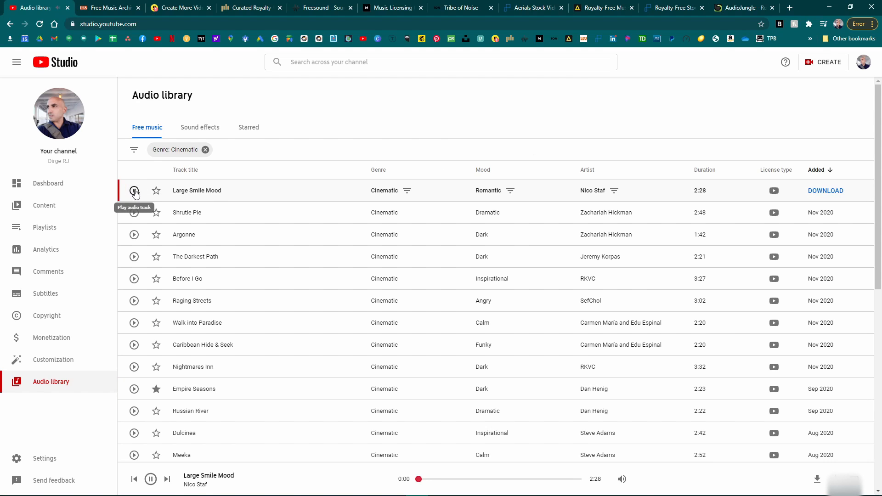
pyautogui.click(134, 389)
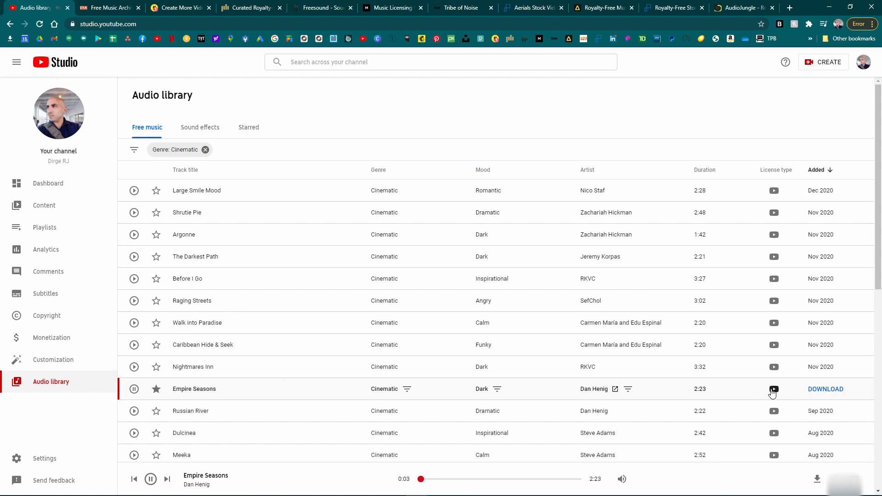
pyautogui.moveTo(774, 392)
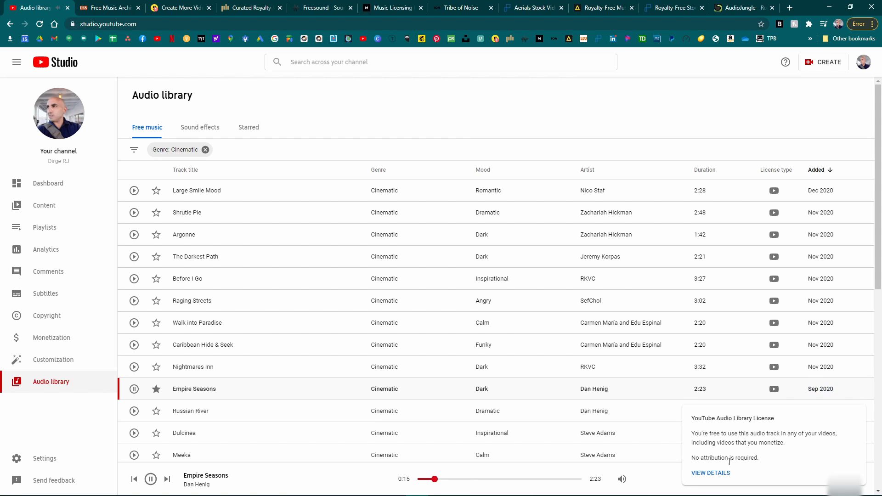
pyautogui.click(715, 473)
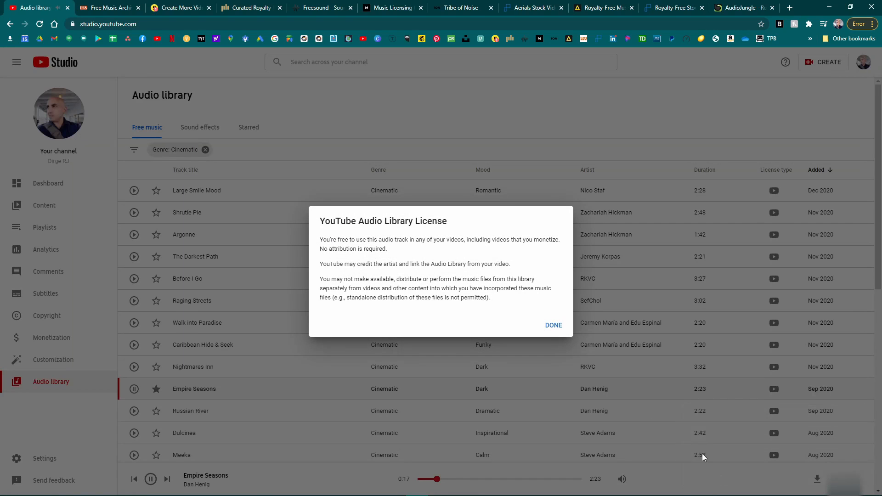
pyautogui.moveTo(331, 239); pyautogui.dragTo(510, 299)
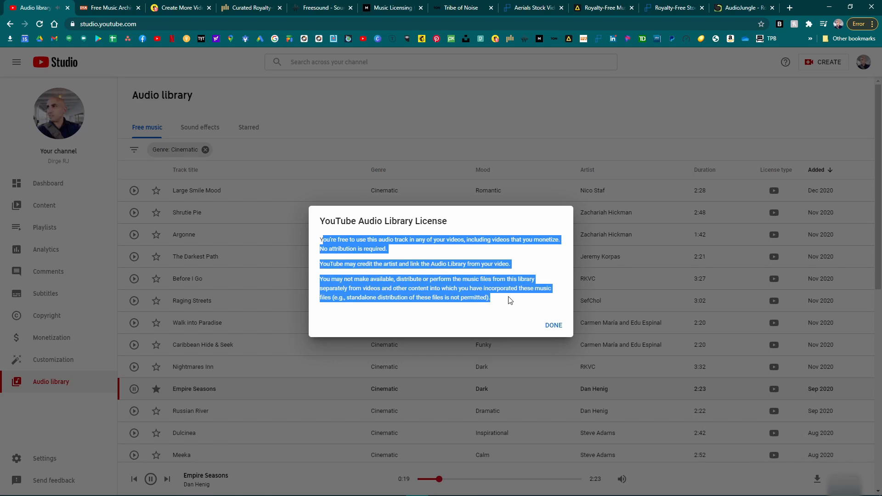
pyautogui.click(456, 287)
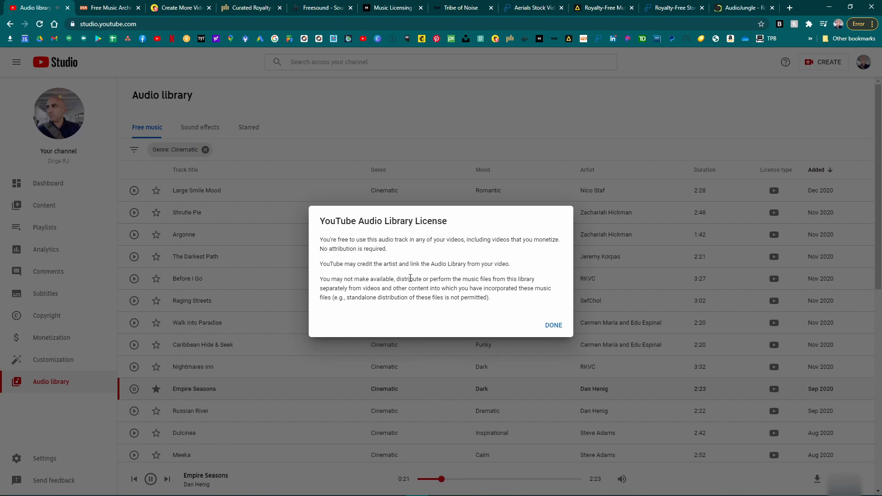
# - Finish reading the YouTube Audio Library License details, close them, and lower the playback volume of Empire Seasons
pyautogui.moveTo(322, 238); pyautogui.dragTo(526, 299)
pyautogui.click(526, 299)
pyautogui.click(554, 325)
pyautogui.moveTo(624, 479)
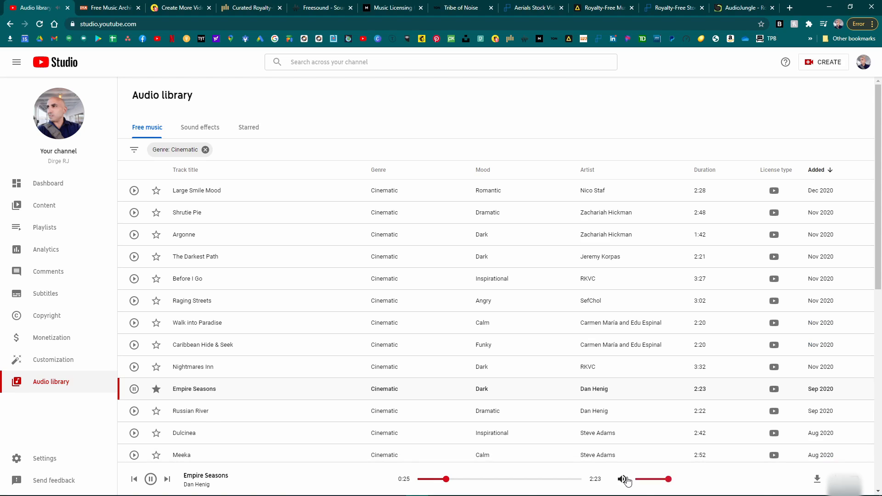
pyautogui.moveTo(650, 479); pyautogui.dragTo(640, 479)
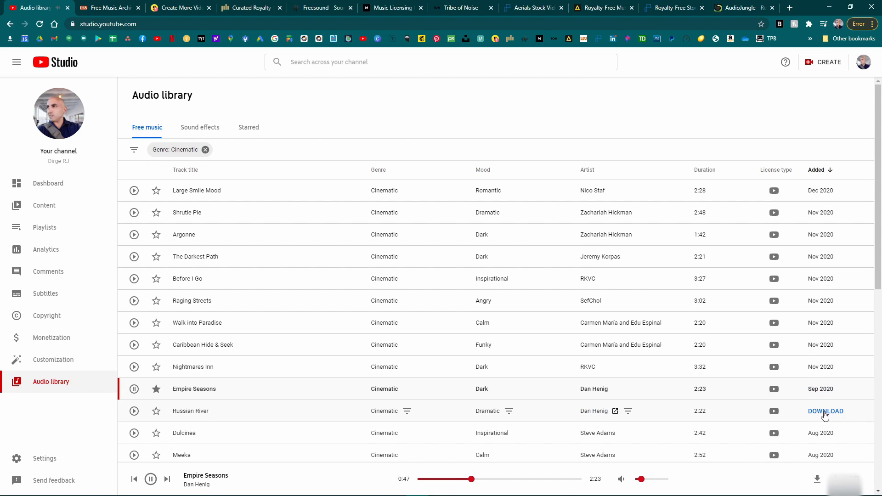
# - Download Empire Seasons as an MP3 into the Downloads folder and show the saved file in its folder
pyautogui.click(822, 389)
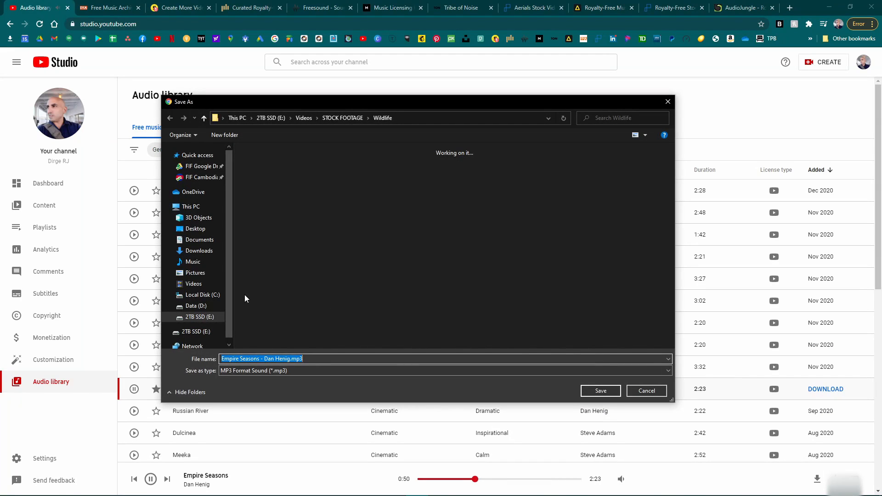
pyautogui.click(198, 251)
pyautogui.click(602, 391)
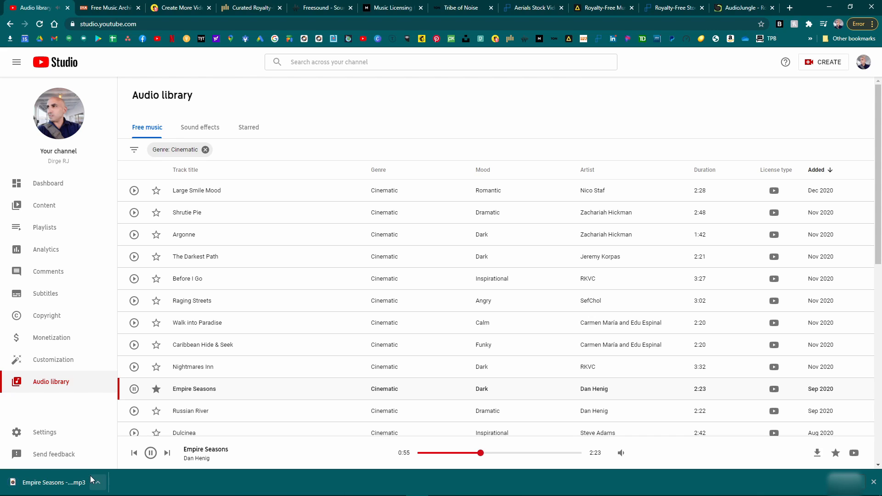
pyautogui.click(98, 483)
pyautogui.click(126, 449)
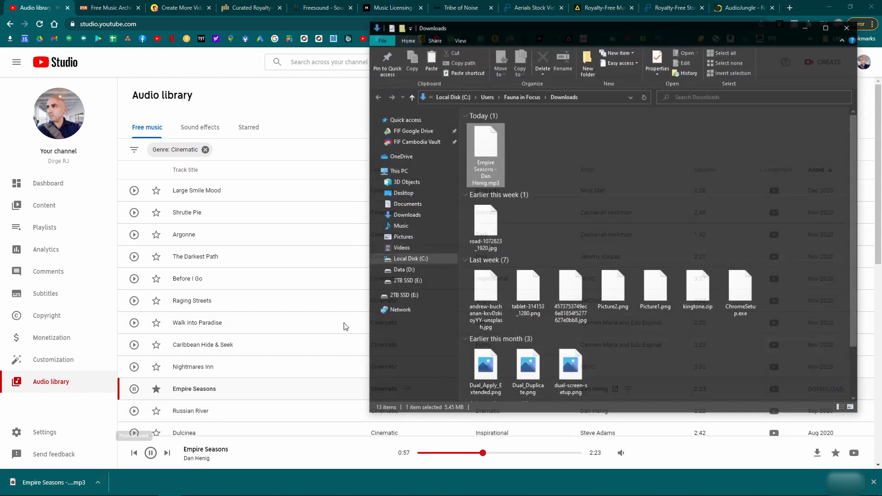
# - Switch to the Windows Video Editor and open the Test Video 1 project
pyautogui.click(829, 7)
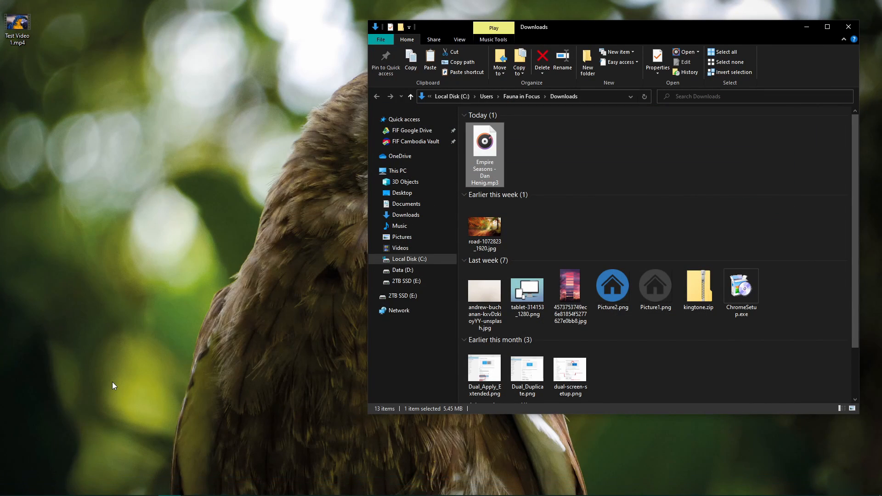
pyautogui.press('super')
pyautogui.write('video')
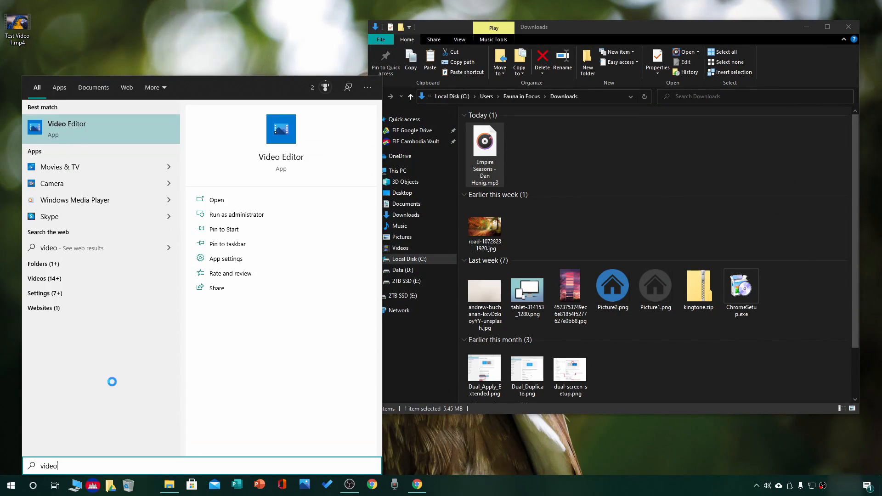
pyautogui.press('Return')
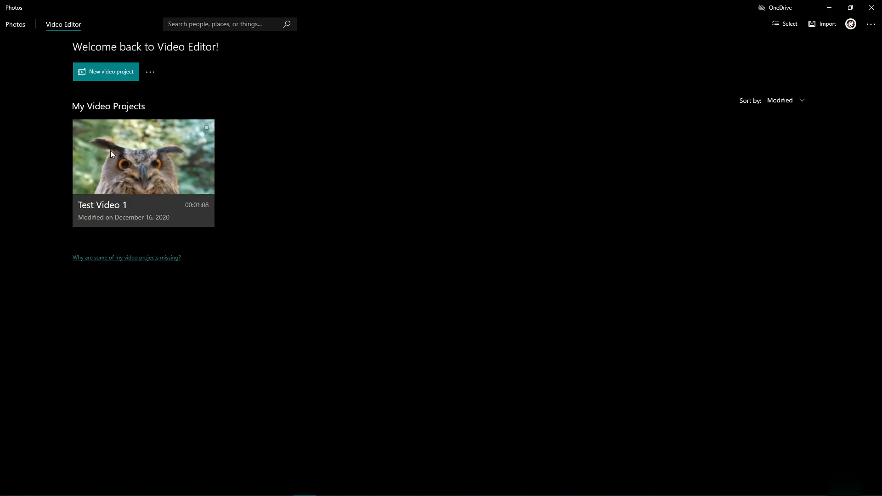
pyautogui.click(110, 151)
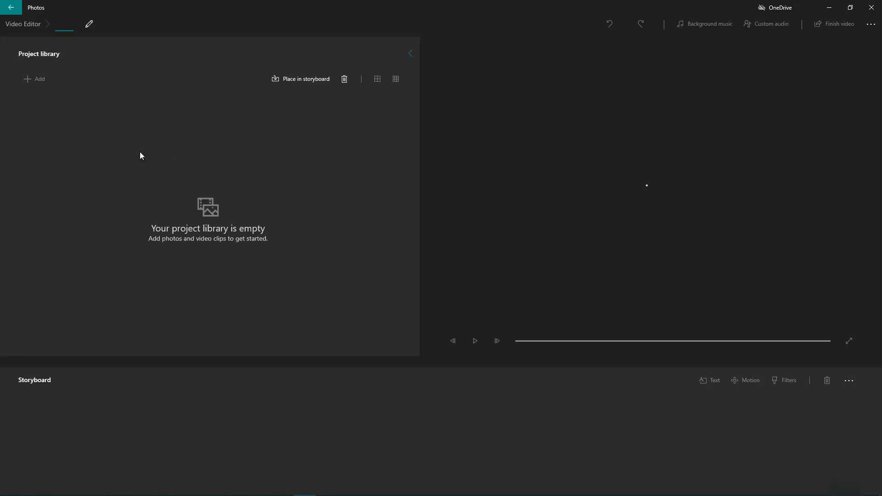
# - Return to the YouTube Studio Audio library and pause the Empire Seasons preview
pyautogui.hotkey('alt', 'Tab')
pyautogui.press('Tab')
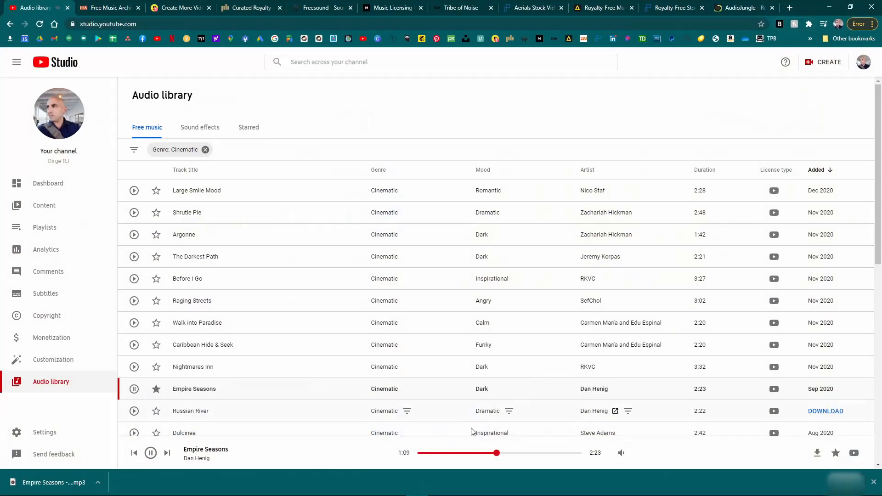
pyautogui.click(146, 455)
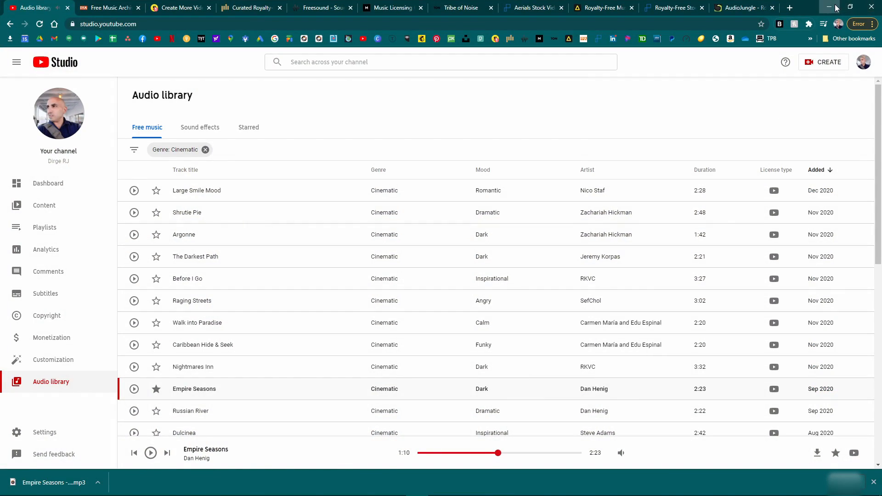
# - Switch to Video Editor and add the Empire Seasons MP3 from Downloads to Test Video 1 as custom audio
pyautogui.click(829, 7)
pyautogui.click(772, 24)
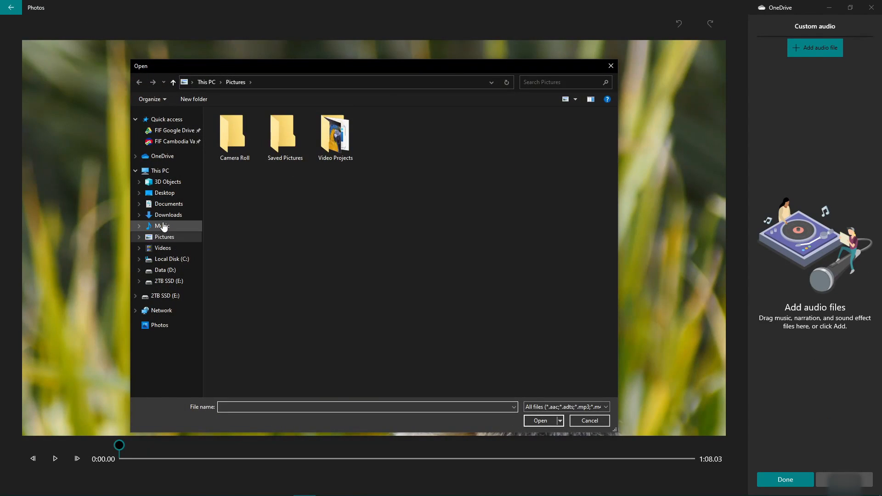
pyautogui.click(160, 215)
pyautogui.click(252, 140)
pyautogui.click(537, 421)
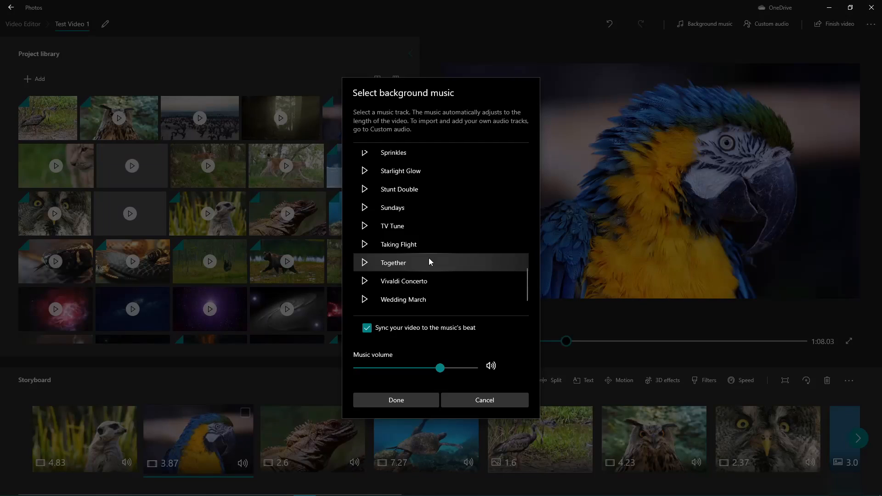
# - Browse the built-in background music tracks, keep None selected, and raise the music volume slightly
pyautogui.scroll(10, 429, 255)
pyautogui.scroll(2, 432, 229)
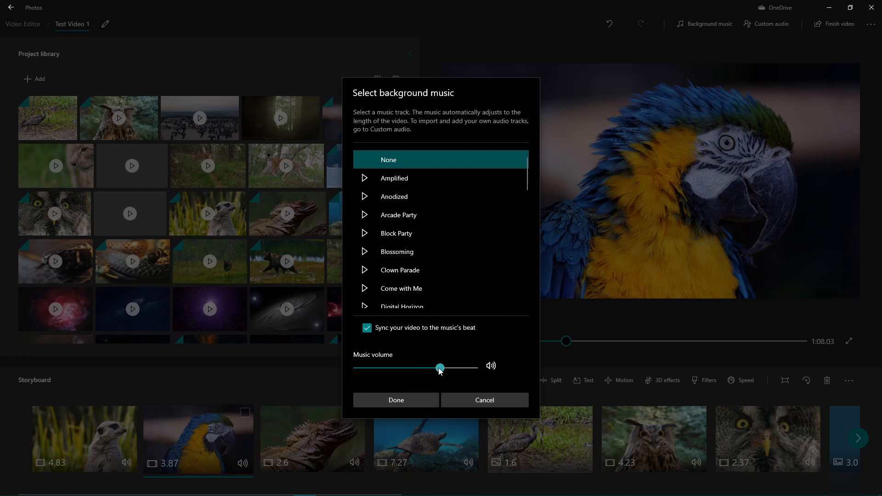
pyautogui.moveTo(440, 368)
pyautogui.mouseDown()
pyautogui.moveTo(404, 369)
pyautogui.moveTo(451, 369)
pyautogui.mouseUp()
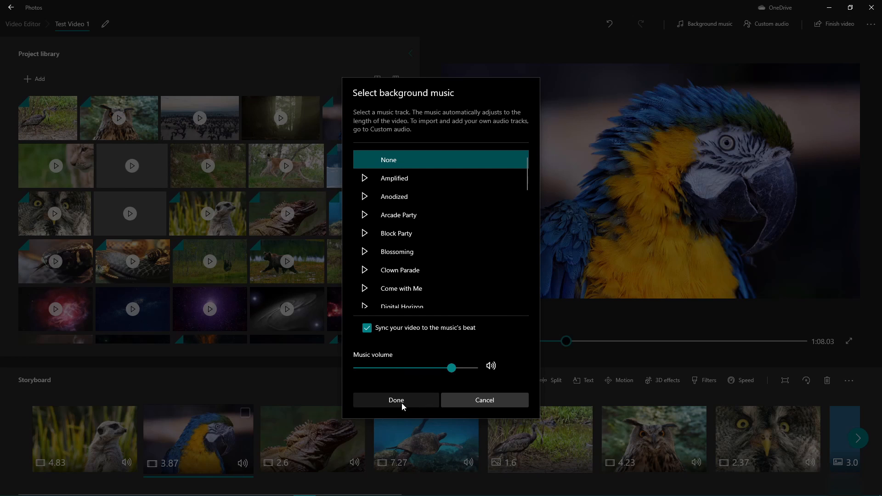
pyautogui.click(401, 401)
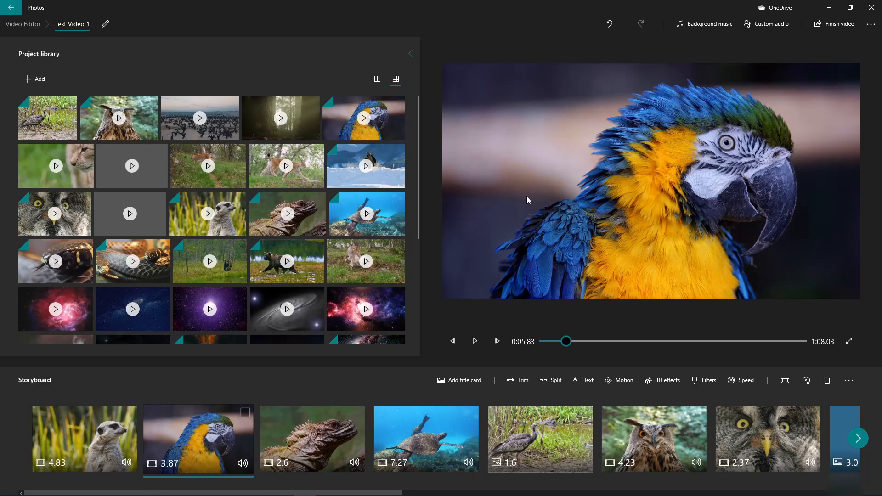
# - Review the background music selection again, cancel it, and open the project's custom audio settings
pyautogui.click(697, 27)
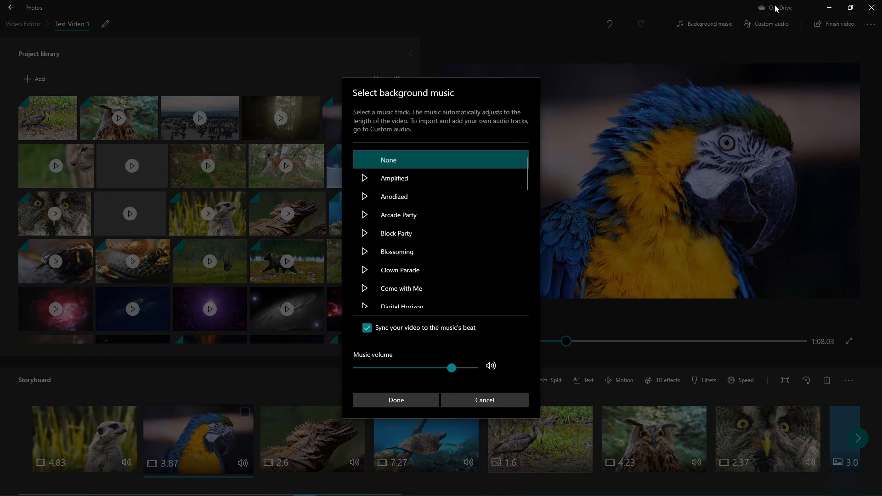
pyautogui.press('Escape')
pyautogui.click(774, 25)
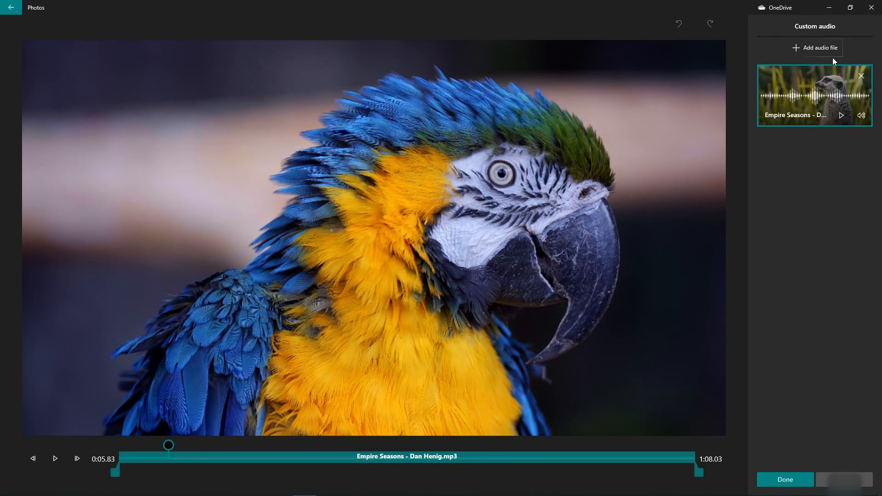
# - Return to the YouTube Audio library, view the full license details of Before I Go, and look over the cinematic track list
pyautogui.click(829, 8)
pyautogui.click(803, 29)
pyautogui.hotkey('alt', 'Tab')
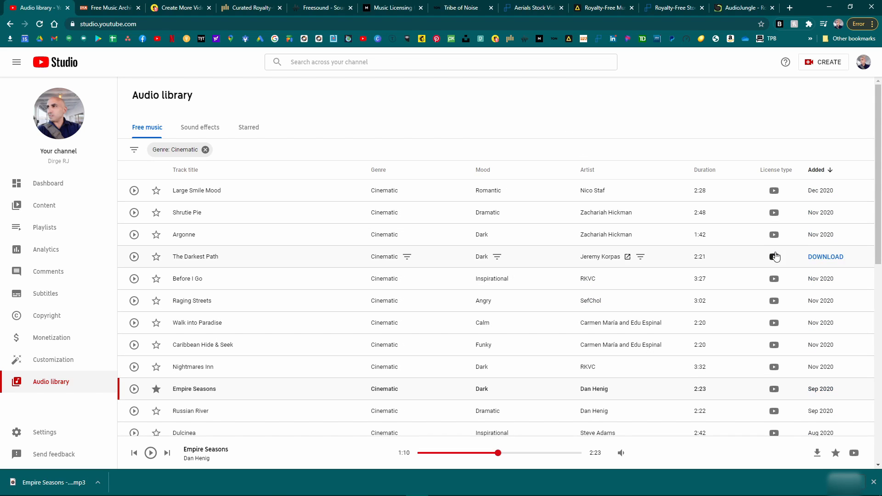
pyautogui.moveTo(777, 285)
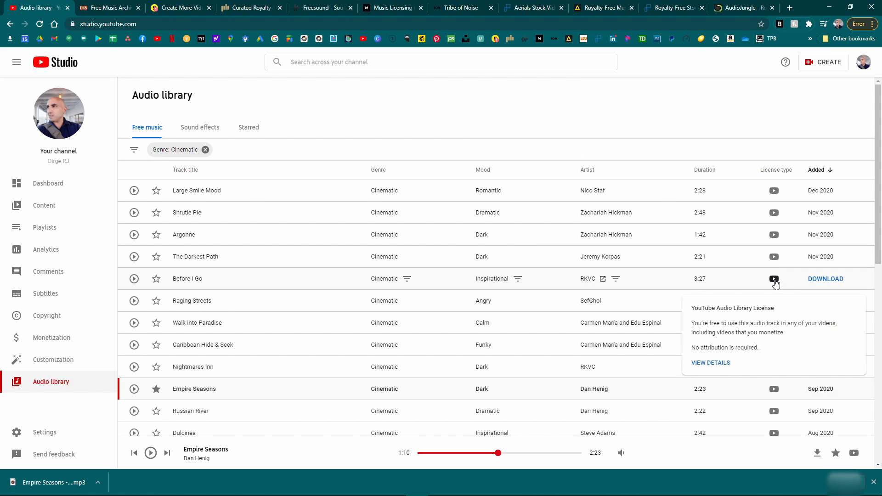
pyautogui.click(711, 363)
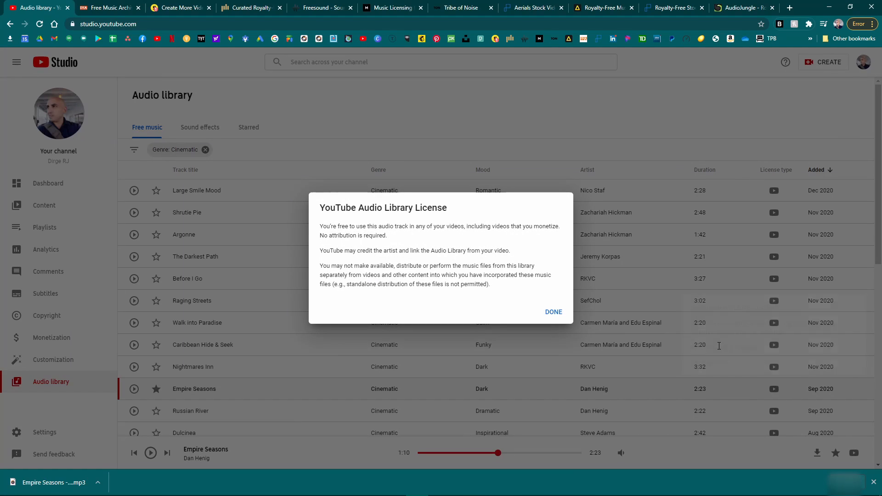
pyautogui.click(554, 313)
pyautogui.scroll(-10, 267, 321)
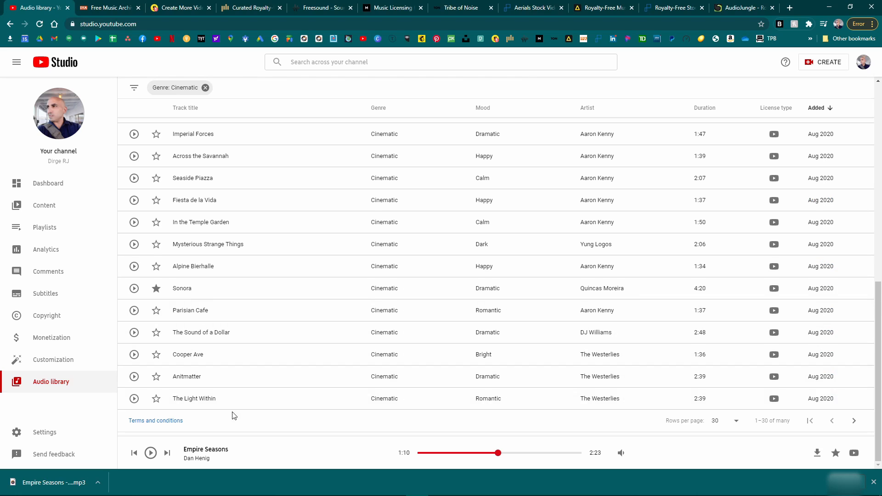
pyautogui.scroll(10, 230, 404)
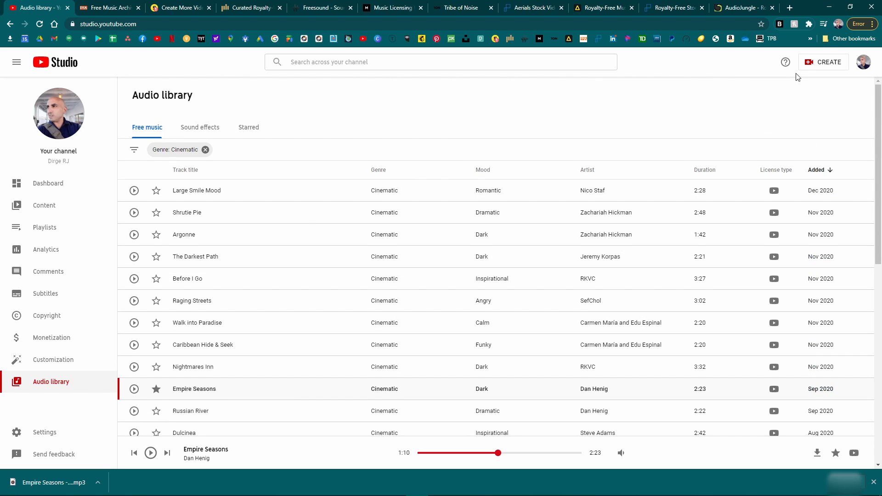
# - Switch to Free Music Archive, clear the previous search, and search for kai engel
pyautogui.click(108, 7)
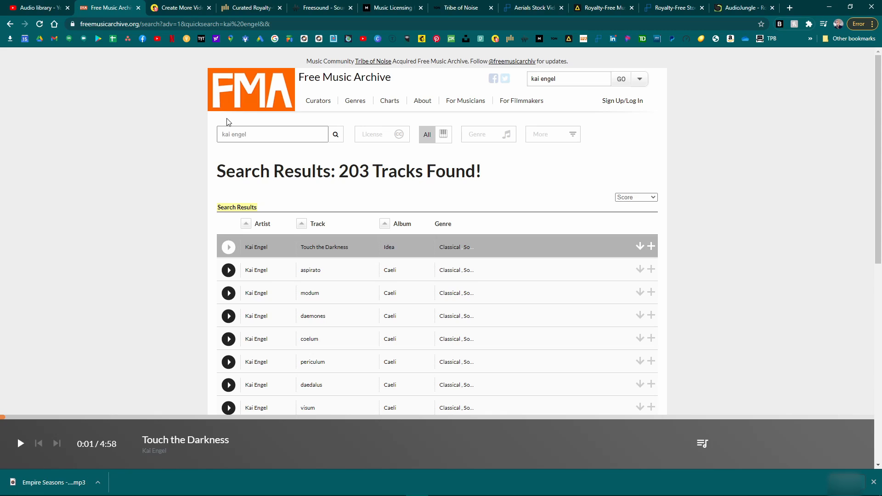
pyautogui.tripleClick(264, 134)
pyautogui.press('BackSpace')
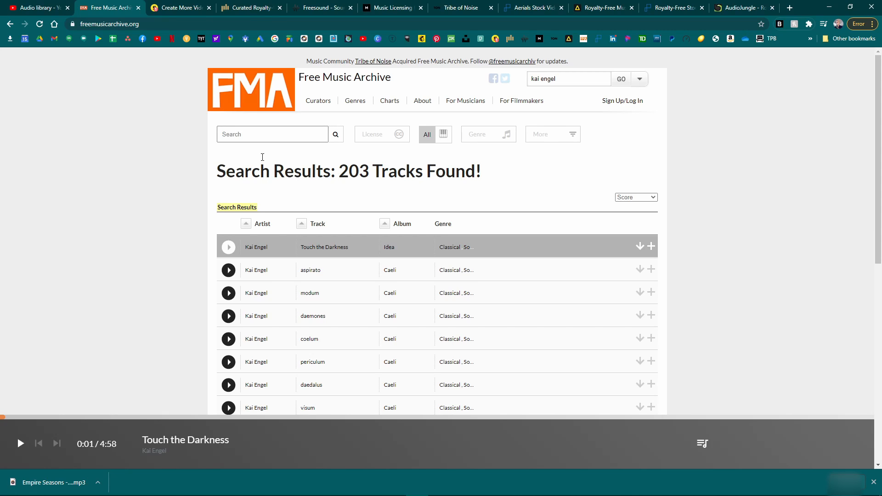
pyautogui.press('Return')
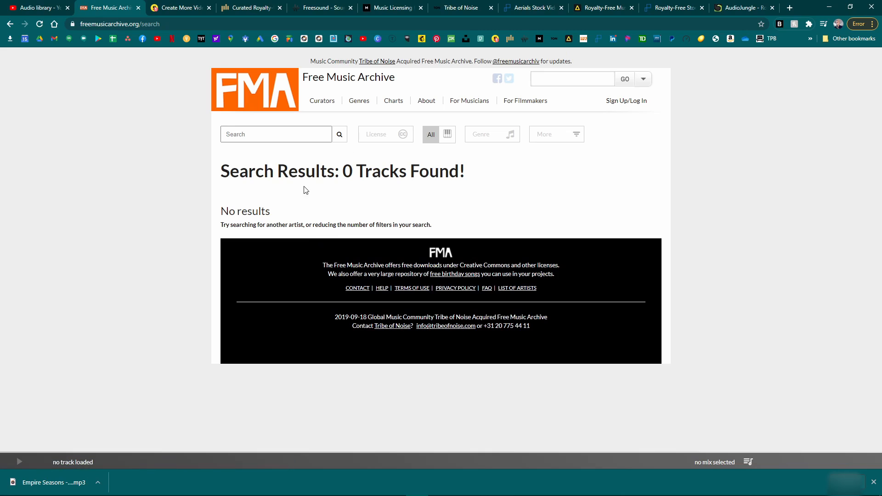
pyautogui.write('kai engel')
# - Preview later passages of the tracks Touch the Darkness and aspirato, and pause playback
pyautogui.click(228, 247)
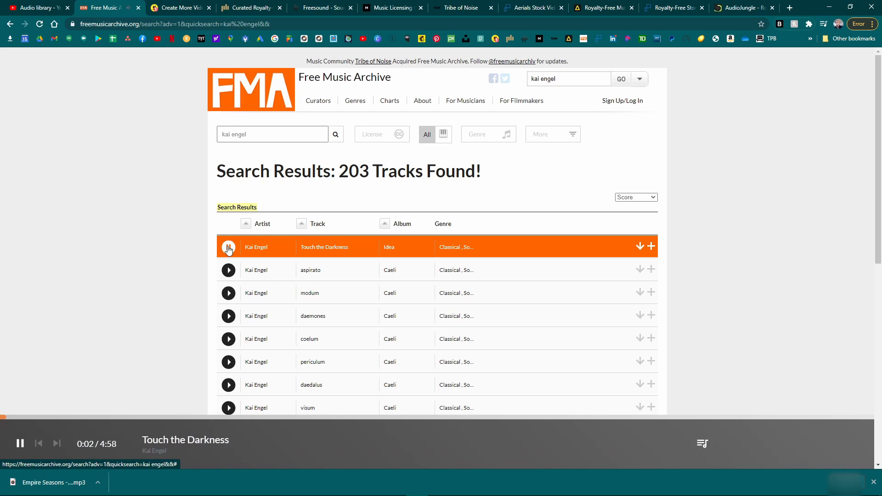
pyautogui.click(130, 417)
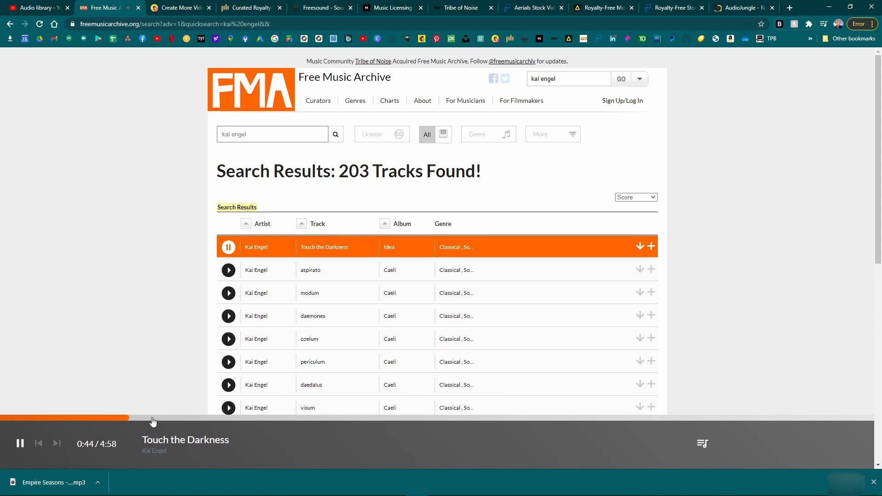
pyautogui.click(228, 271)
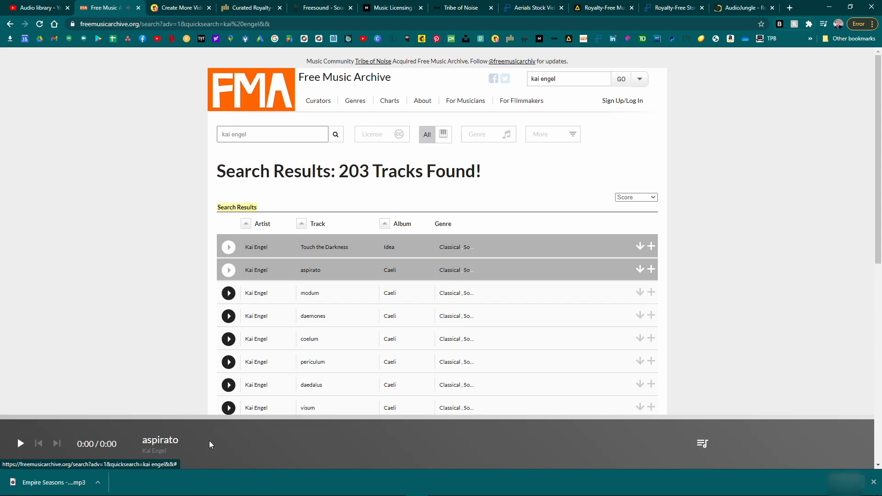
pyautogui.click(176, 418)
pyautogui.click(329, 418)
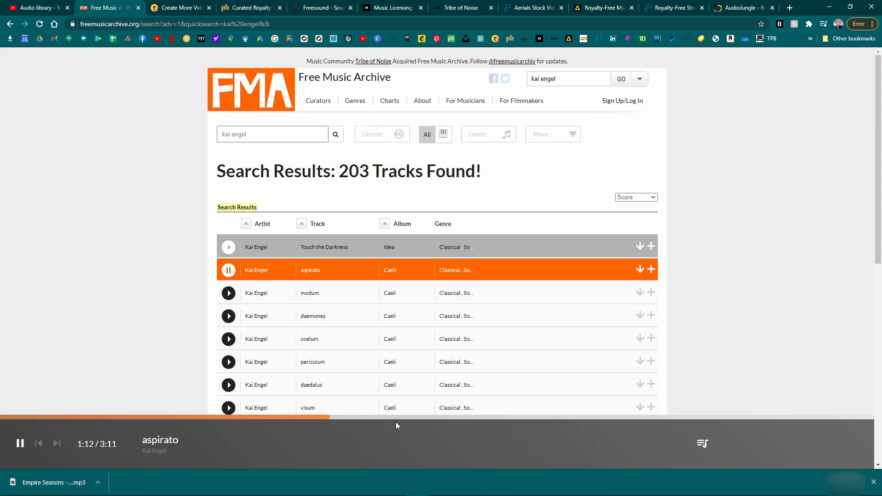
pyautogui.click(229, 270)
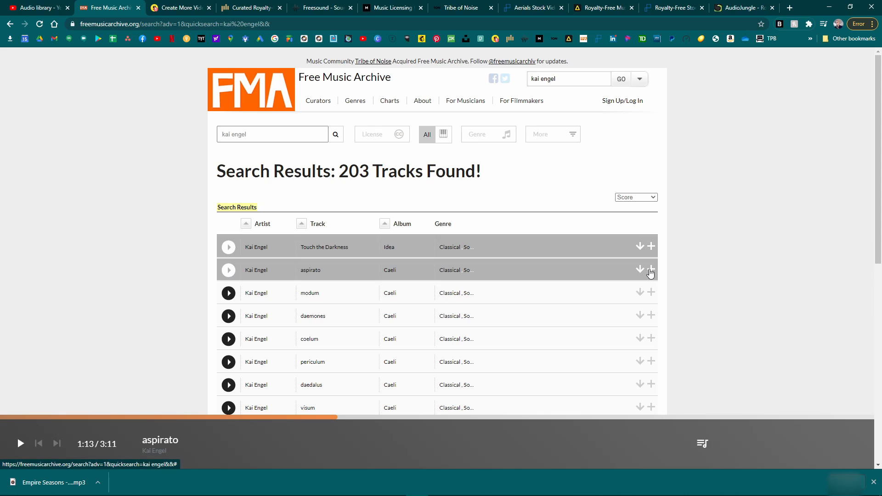
# - Open Kai Engel's artist page from the aspirato result and look through the Lesicia album's track list
pyautogui.scroll(-1, 340, 239)
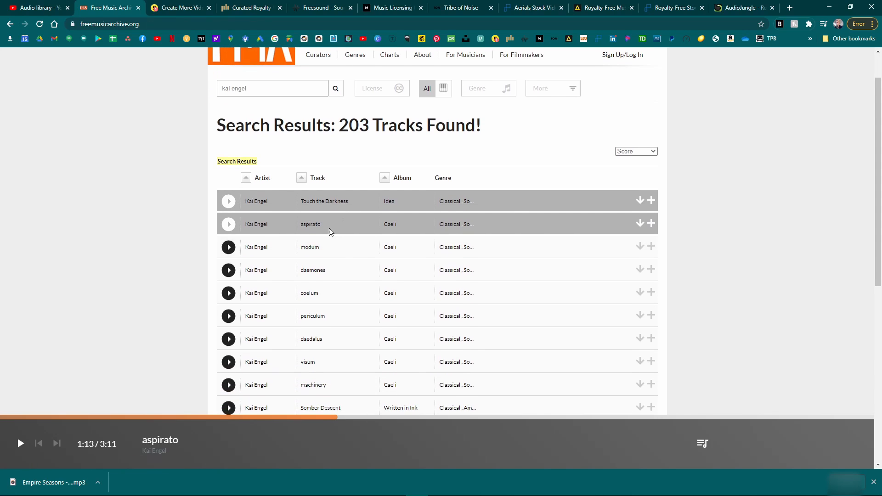
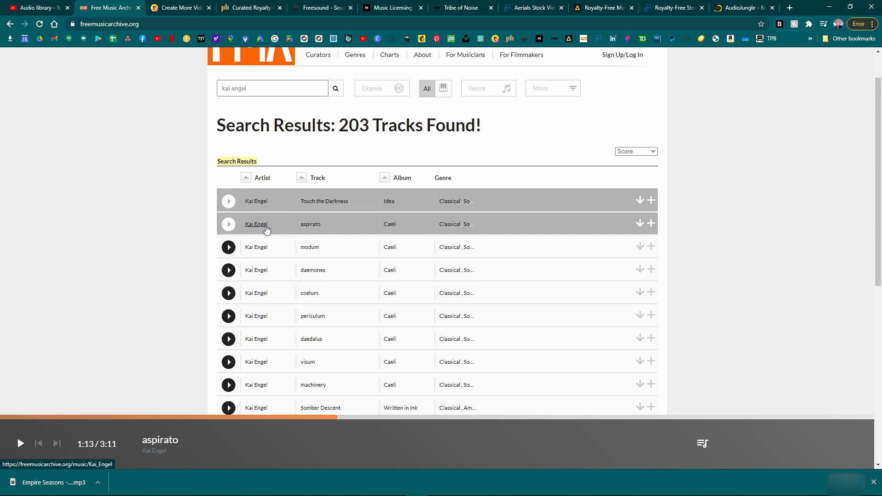
pyautogui.click(256, 225)
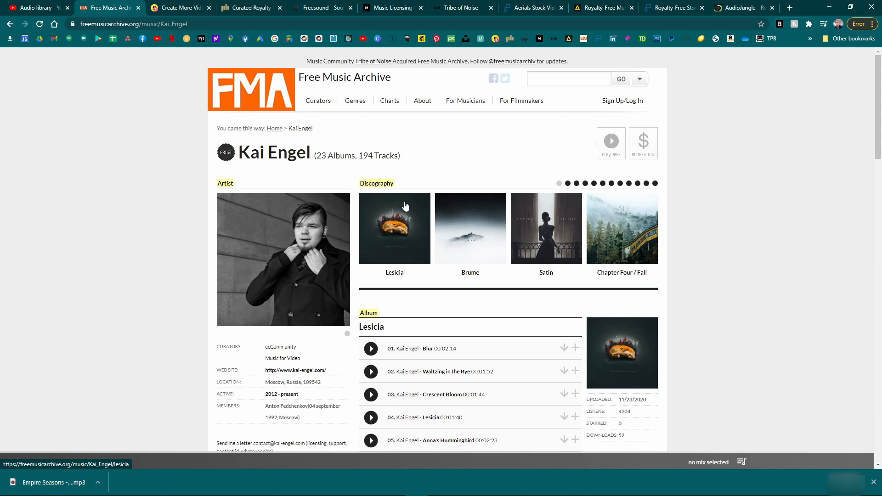
pyautogui.scroll(-3, 363, 151)
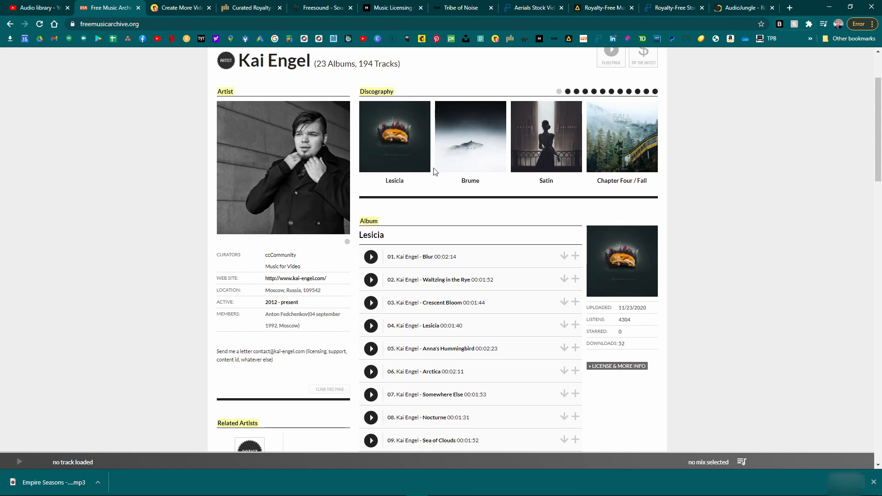
# - Open the Lesicia album's license info, follow its CC BY-NC link, and dismiss the donation pop-ups on the Creative Commons page
pyautogui.scroll(-2, 359, 270)
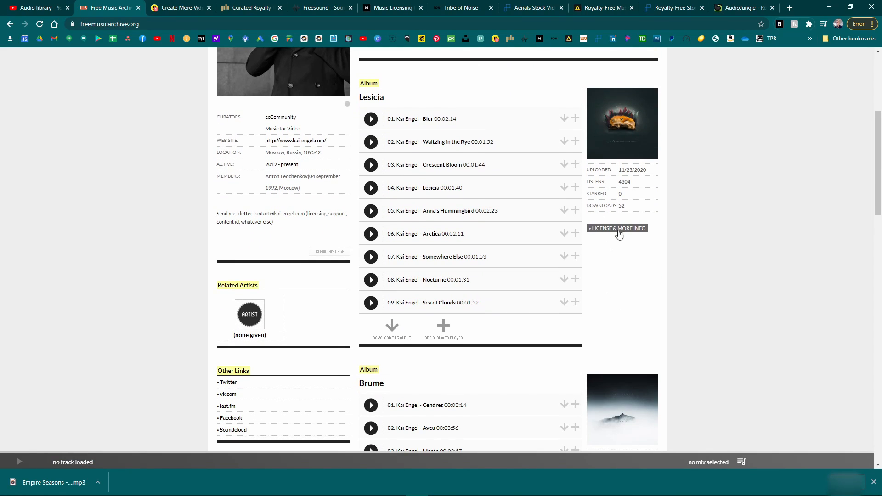
pyautogui.click(646, 230)
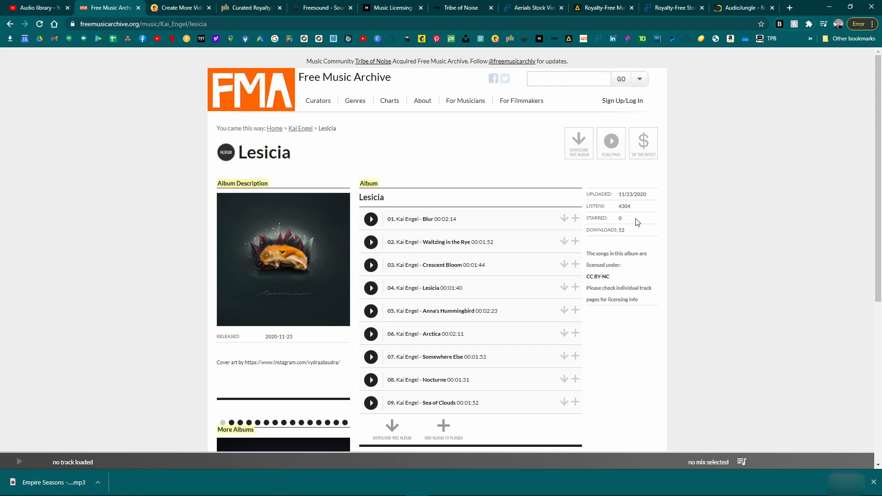
pyautogui.click(598, 277)
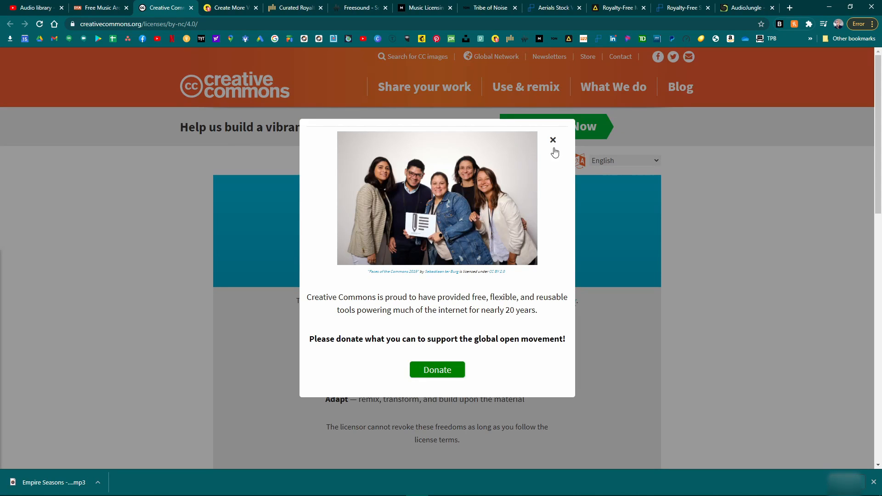
pyautogui.click(553, 143)
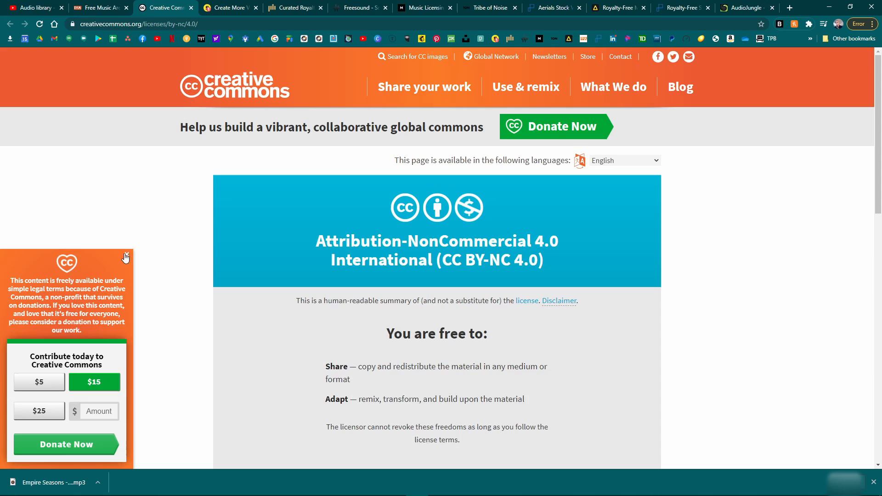
pyautogui.click(127, 258)
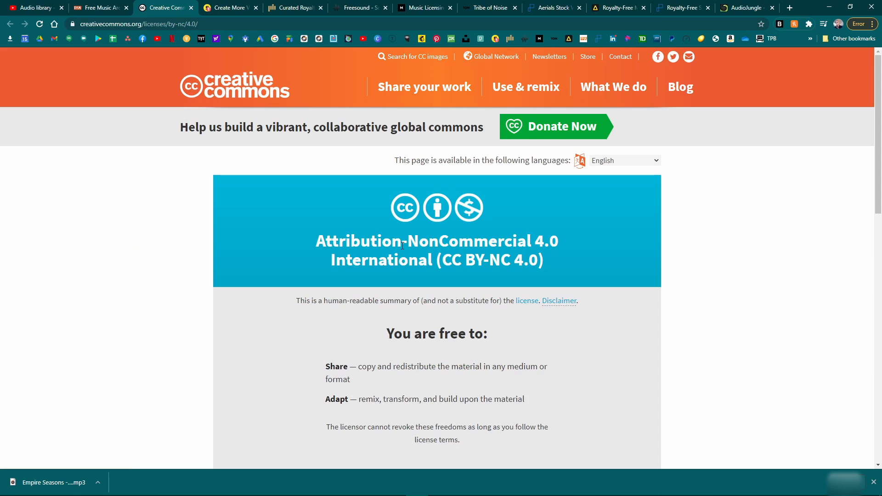
# - Highlight the NonCommercial wording in the license title and read the CC BY-NC 4.0 freedoms, terms and notices
pyautogui.moveTo(409, 241); pyautogui.dragTo(567, 247)
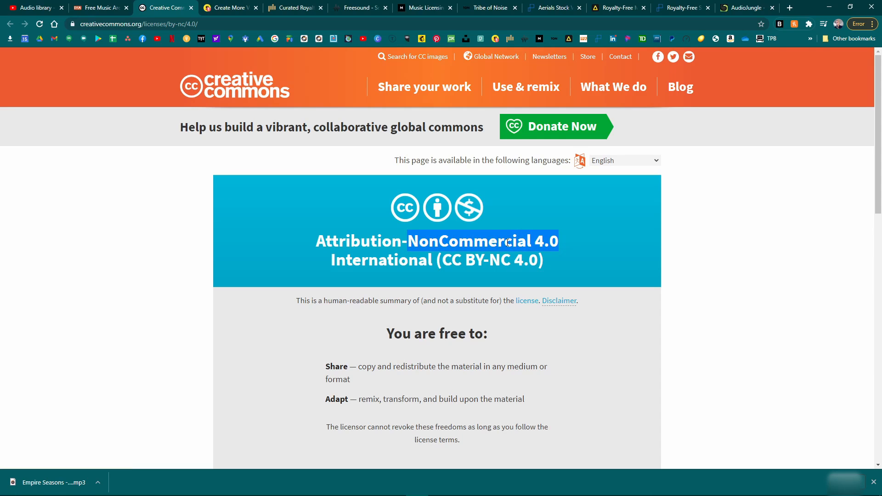
pyautogui.moveTo(482, 262)
pyautogui.mouseDown()
pyautogui.moveTo(510, 261)
pyautogui.moveTo(491, 261)
pyautogui.mouseUp()
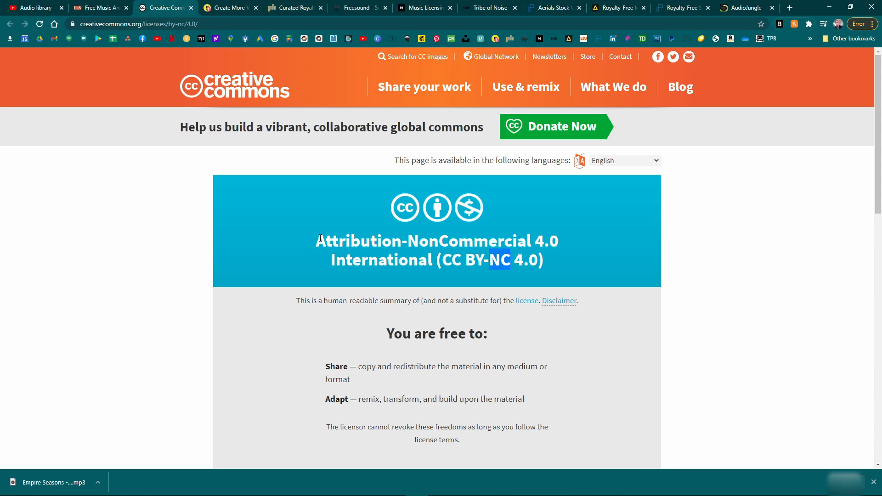
pyautogui.moveTo(320, 238); pyautogui.dragTo(509, 262)
pyautogui.click(500, 268)
pyautogui.click(510, 262)
pyautogui.scroll(-3, 421, 221)
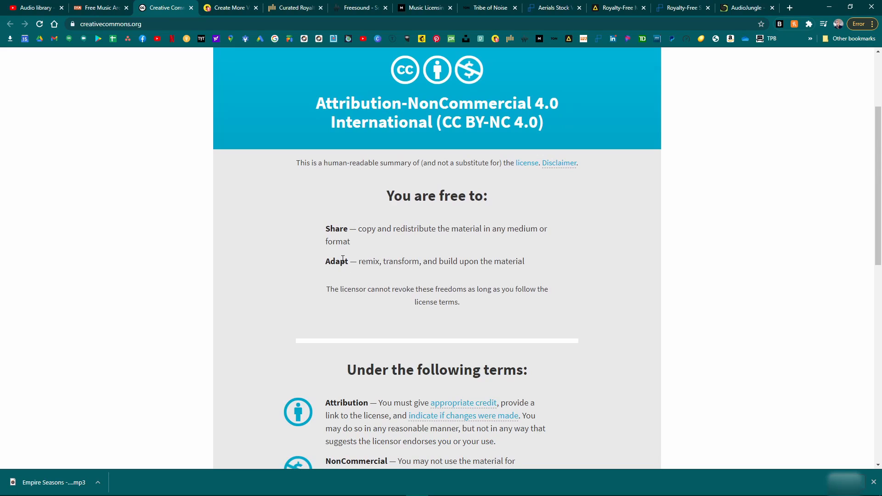
pyautogui.scroll(-1, 346, 259)
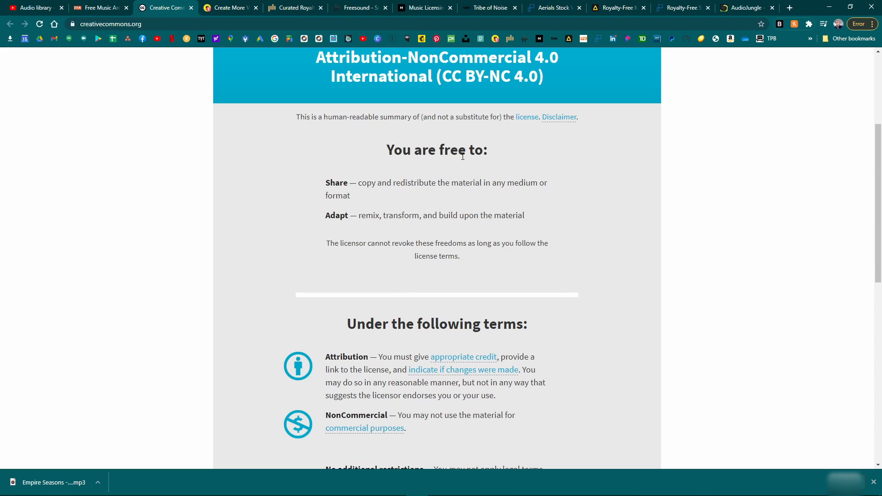
pyautogui.scroll(2, 463, 156)
pyautogui.scroll(-8, 433, 260)
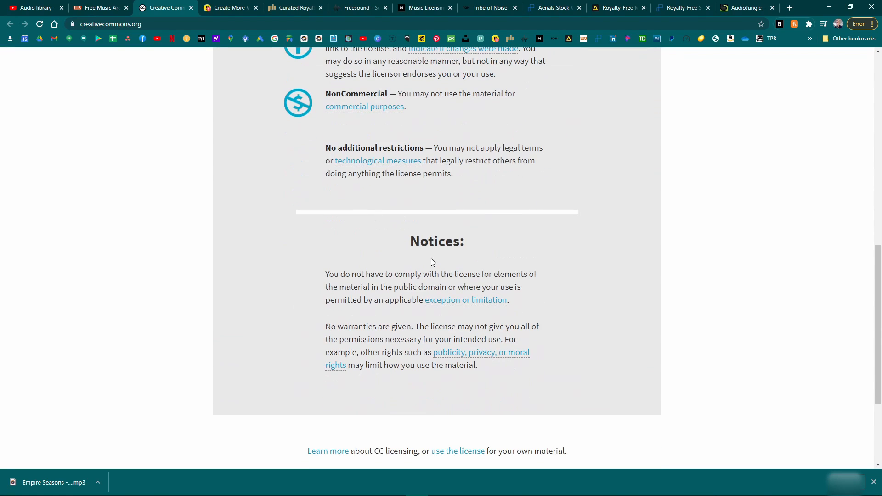
pyautogui.scroll(8, 409, 299)
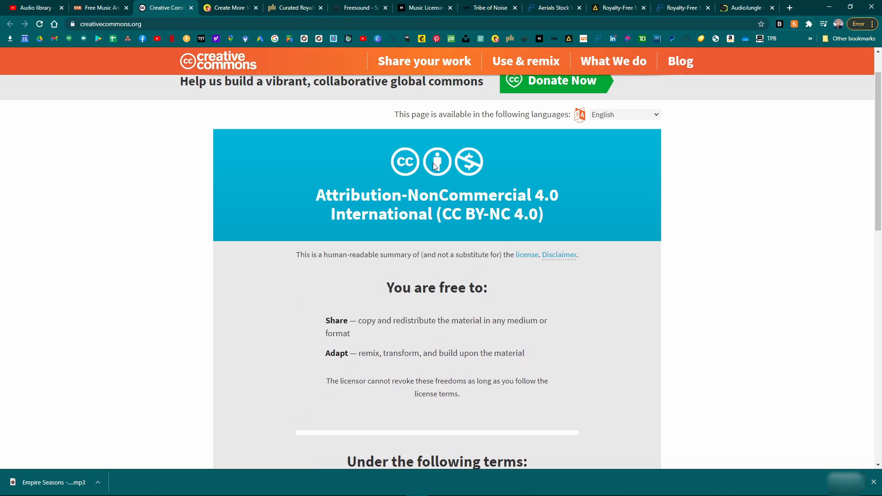
# - Close the Creative Commons license page and look over the rest of the Lesicia album page
pyautogui.click(191, 8)
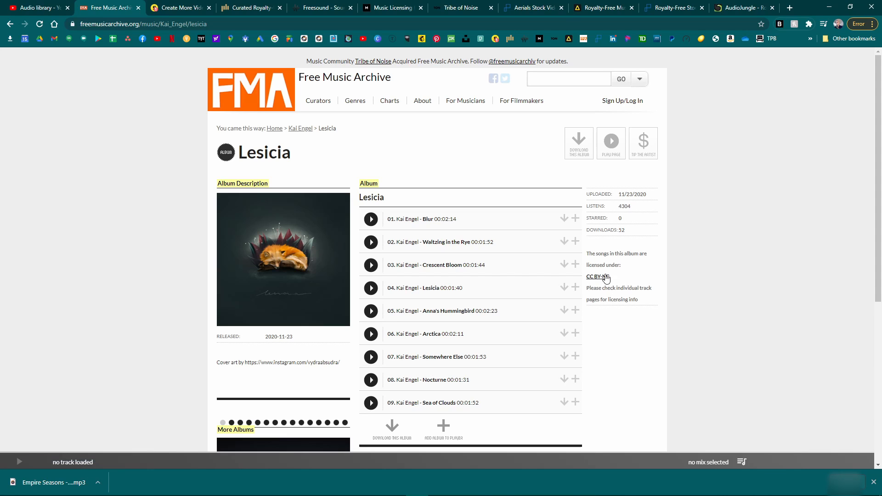
pyautogui.scroll(-3, 637, 270)
pyautogui.scroll(-2, 590, 227)
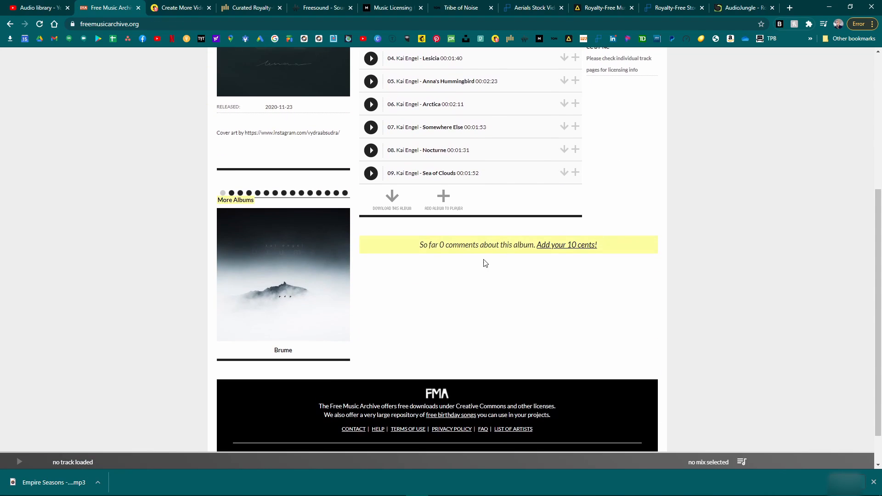
pyautogui.scroll(5, 482, 262)
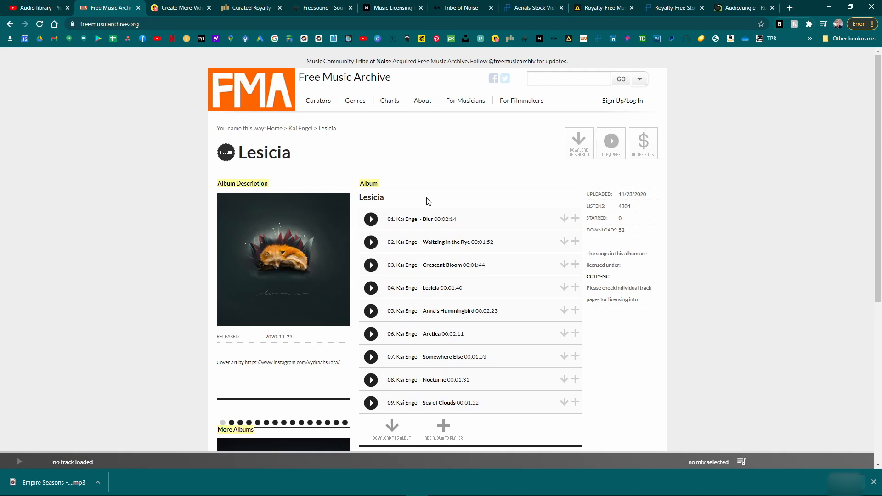
# - Close Free Music Archive and look over the Animated Backgrounds and After Effects Templates categories on Storyblocks
pyautogui.click(138, 7)
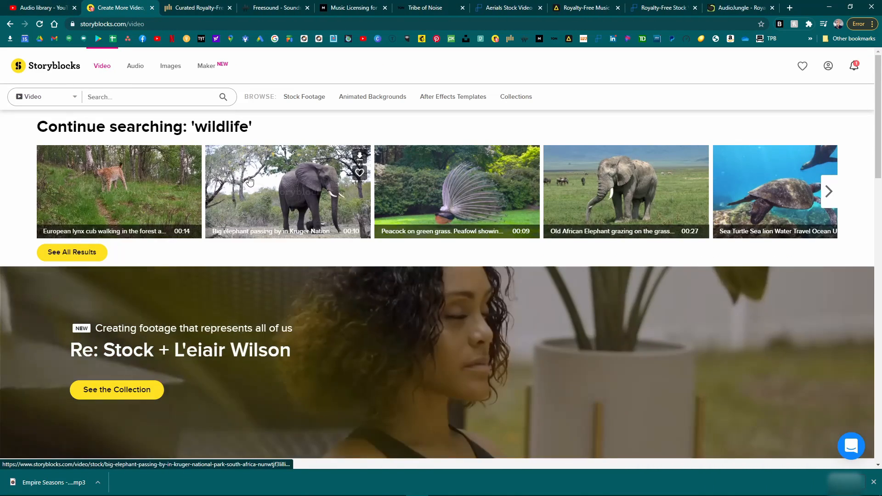
pyautogui.moveTo(308, 180)
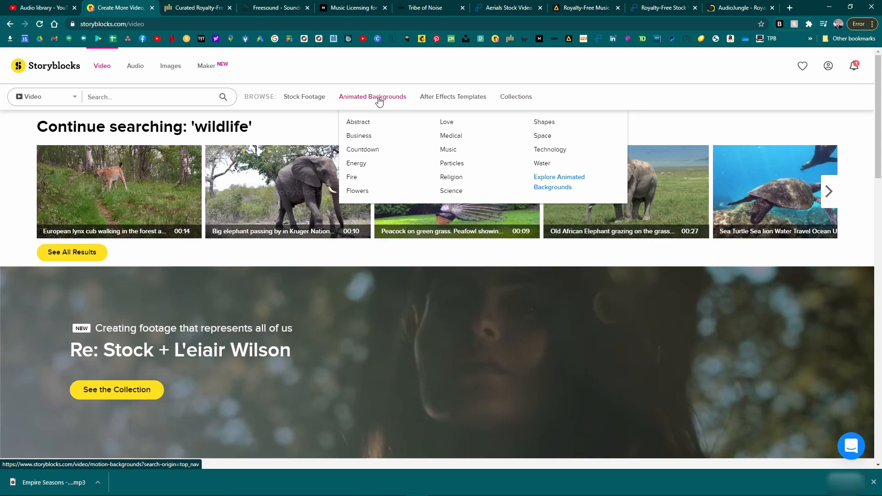
pyautogui.moveTo(454, 102)
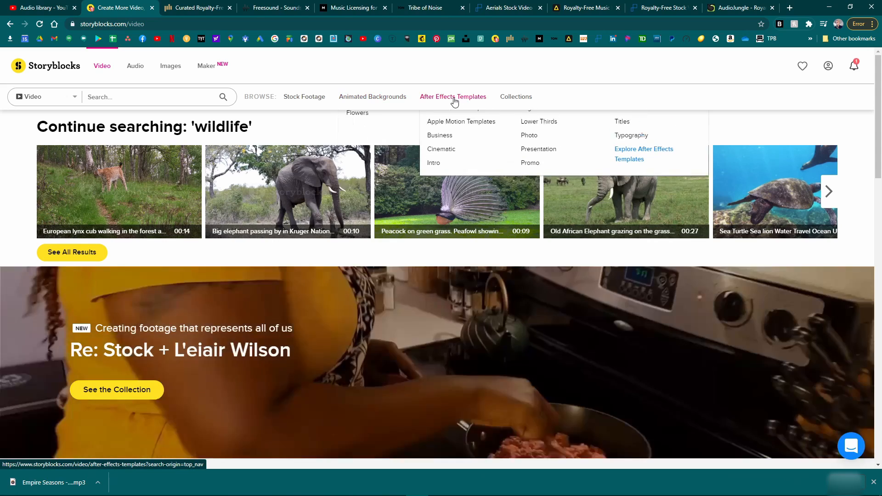
pyautogui.moveTo(367, 98)
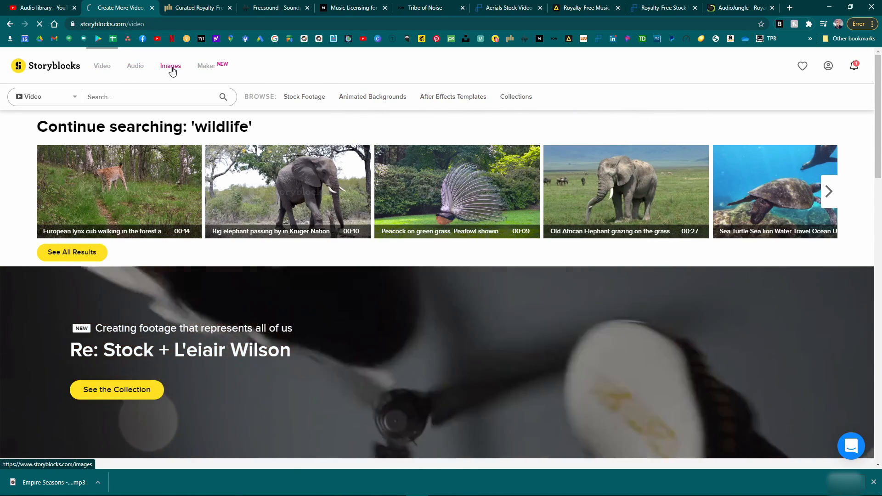
# - View the Storyblocks Images and Audio sections, and return to the Video section to look through its featured collections
pyautogui.click(170, 67)
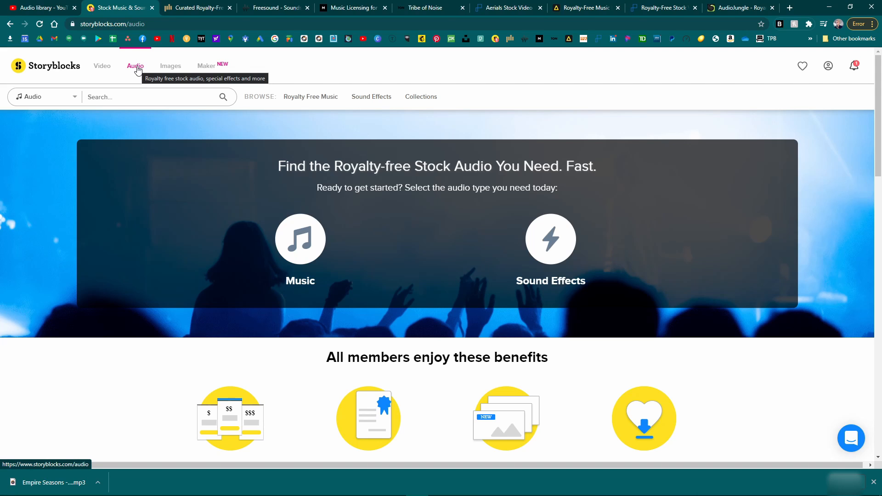
pyautogui.click(112, 67)
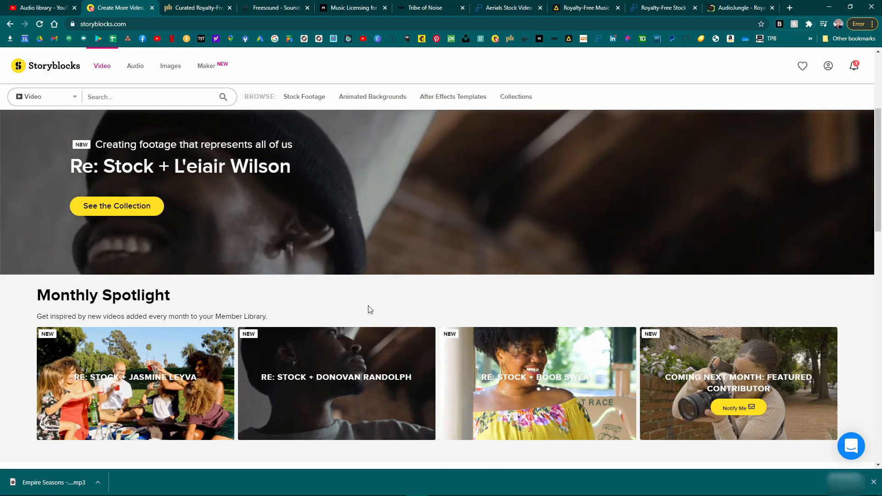
pyautogui.scroll(-5, 367, 309)
pyautogui.scroll(5, 260, 256)
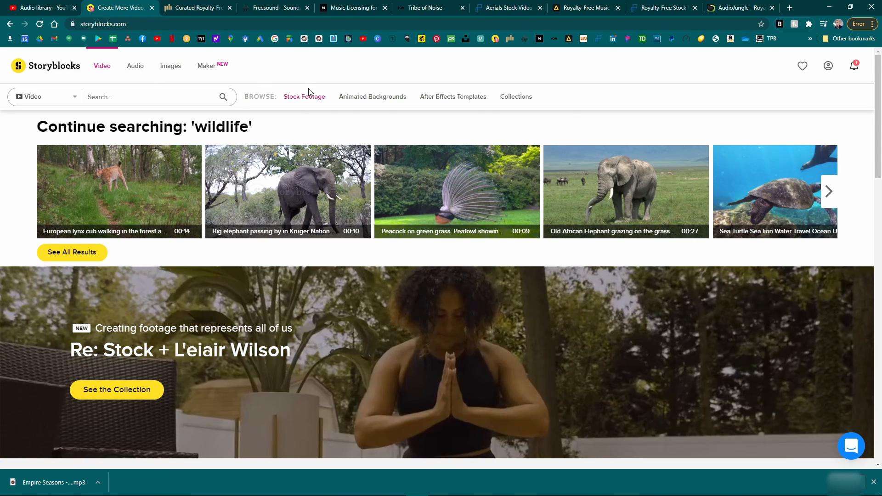
pyautogui.moveTo(306, 91)
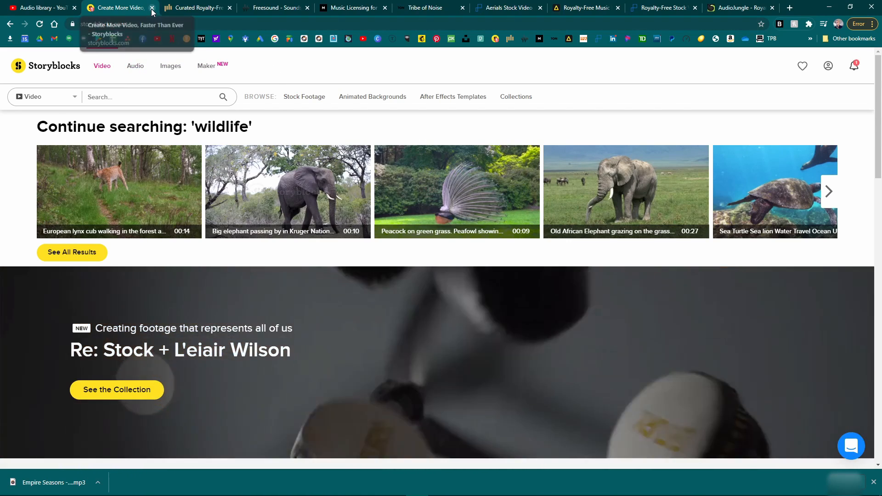
# - Close Storyblocks and look over PremiumBeat's subscription offer and its curated, trending and new release track lists
pyautogui.click(152, 8)
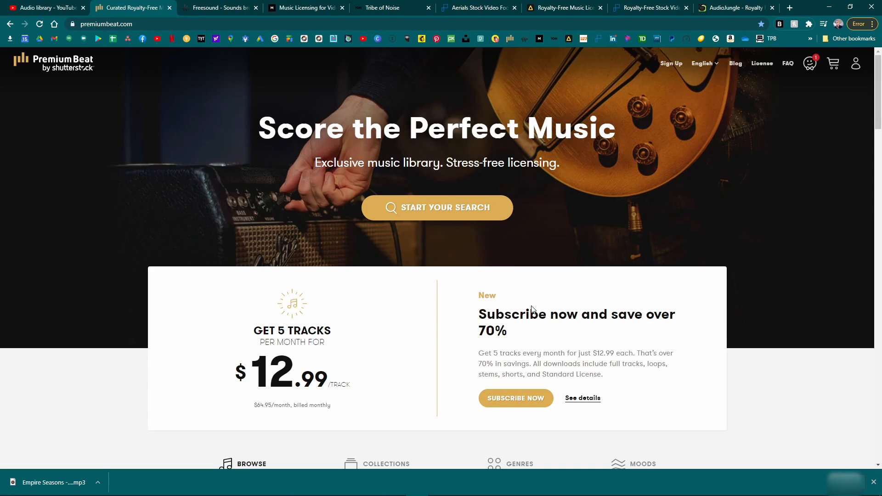
pyautogui.scroll(-2, 542, 310)
pyautogui.scroll(-3, 359, 272)
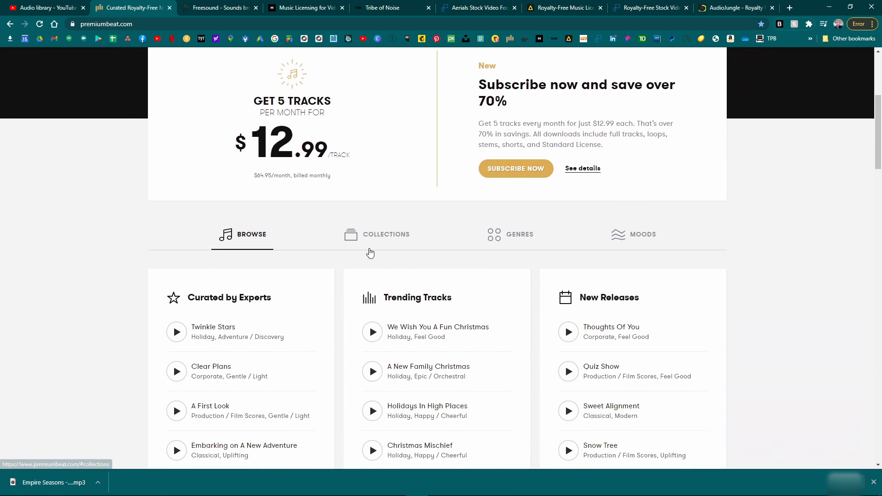
pyautogui.scroll(-2, 409, 294)
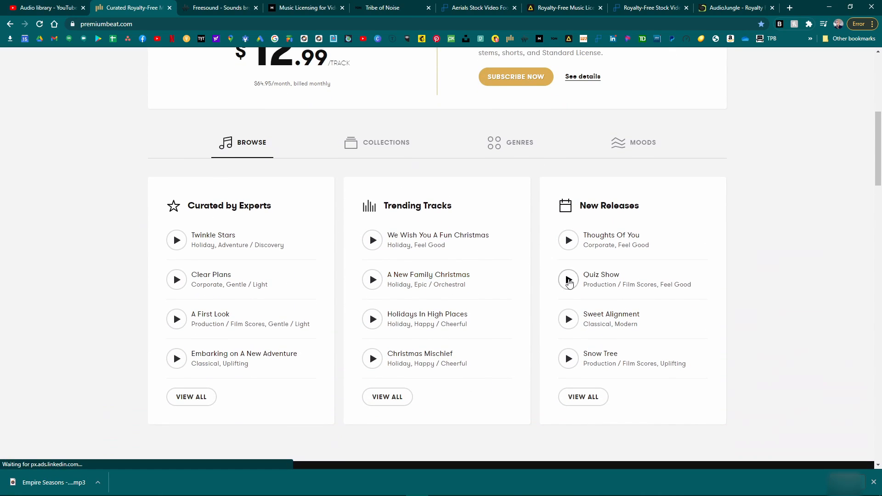
pyautogui.scroll(7, 562, 285)
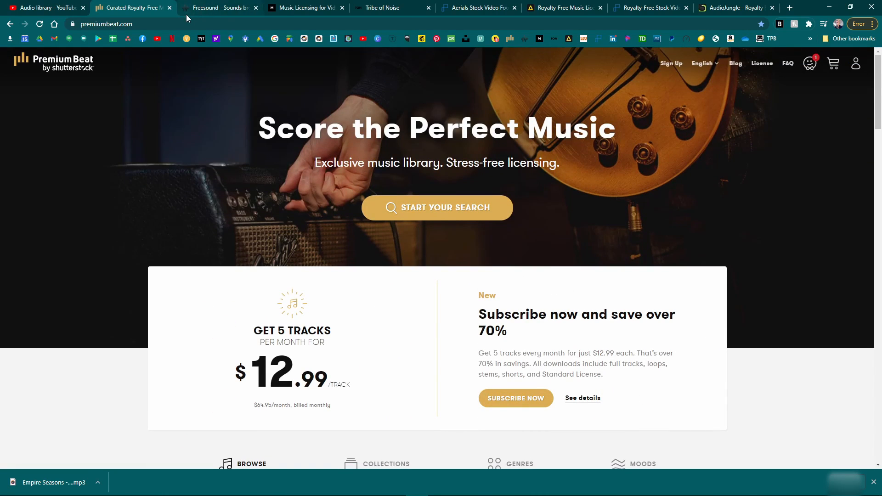
# - Close PremiumBeat, browse the Freesound sound listings, and preview the Cinematic Violin track
pyautogui.click(169, 8)
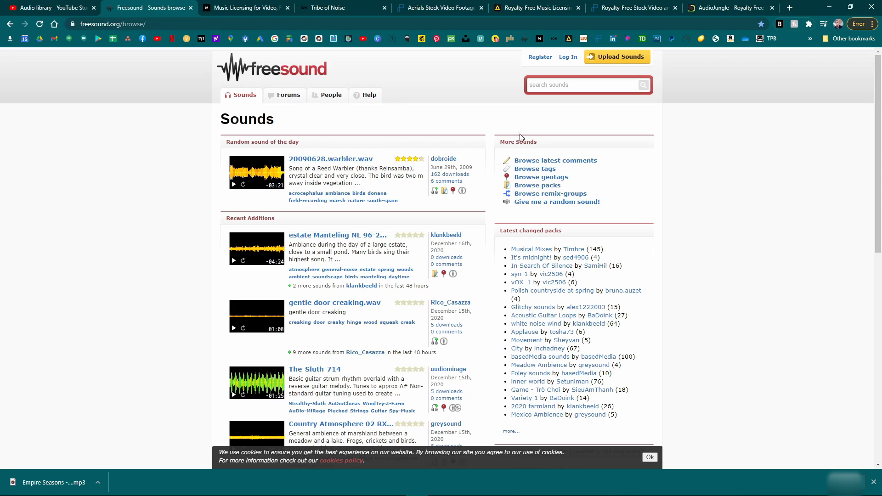
pyautogui.rightClick(463, 194)
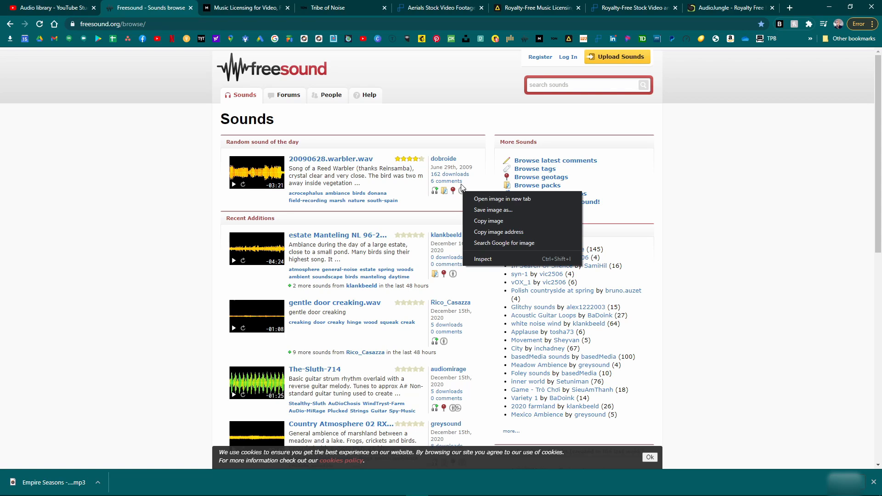
pyautogui.click(192, 204)
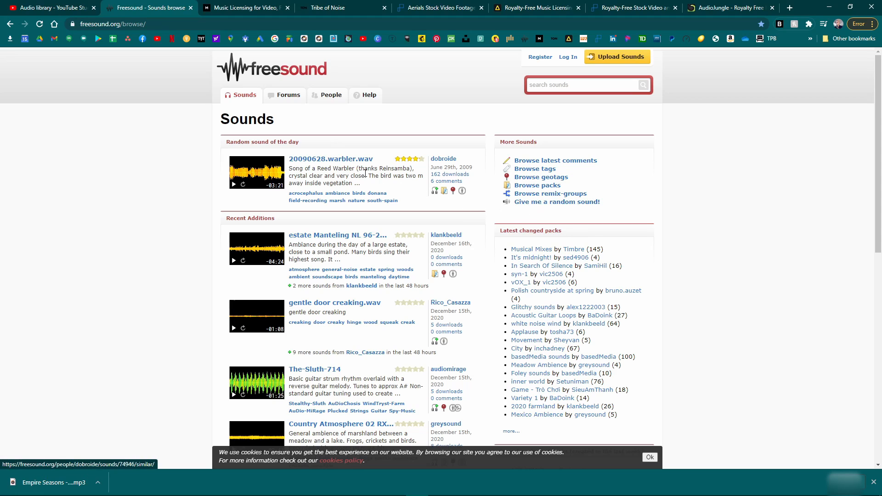
pyautogui.scroll(-5, 326, 233)
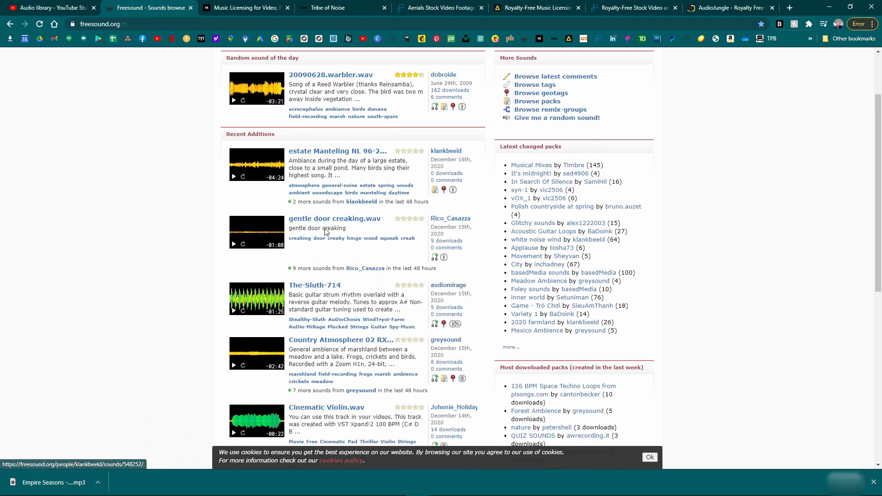
pyautogui.click(234, 288)
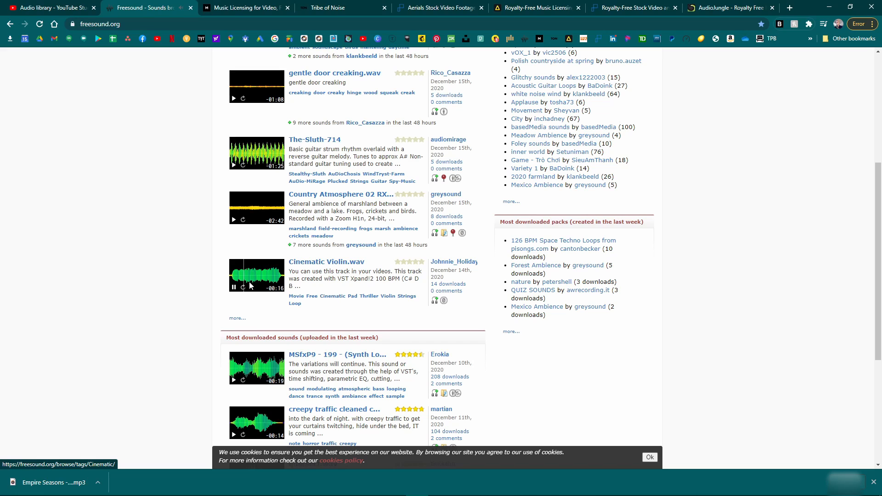
pyautogui.scroll(3, 325, 287)
pyautogui.scroll(3, 325, 287)
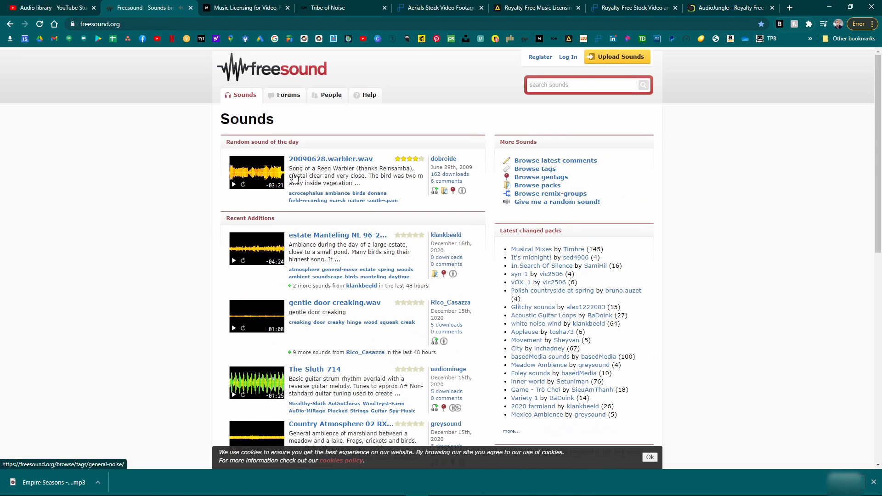
# - Close Freesound and look over Musicbed's filmmaker features and its Hear The Difference playlists
pyautogui.click(191, 9)
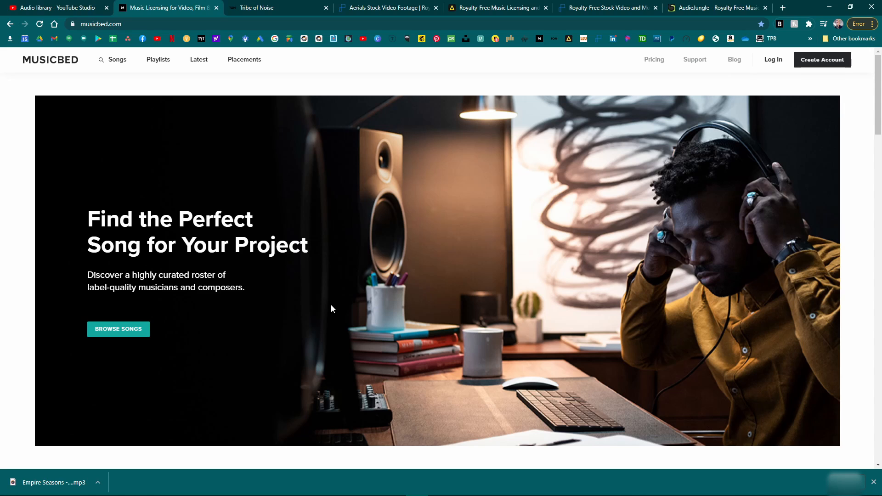
pyautogui.scroll(-6, 309, 298)
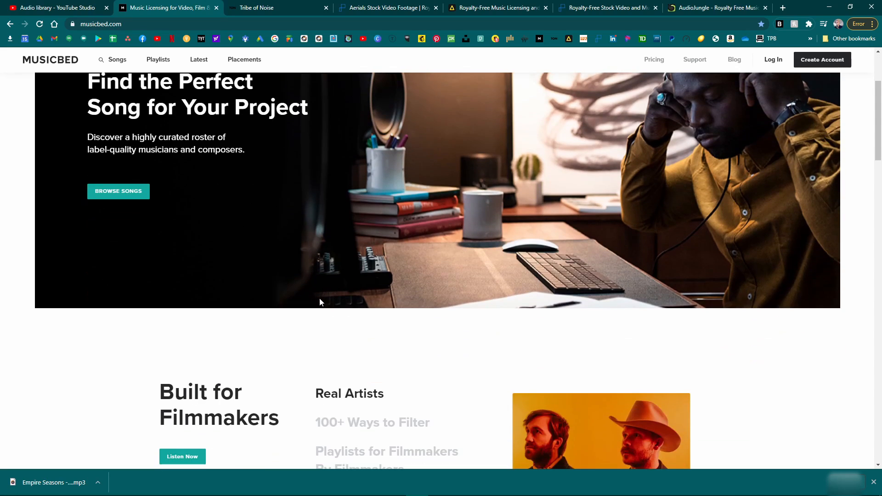
pyautogui.scroll(-3, 326, 280)
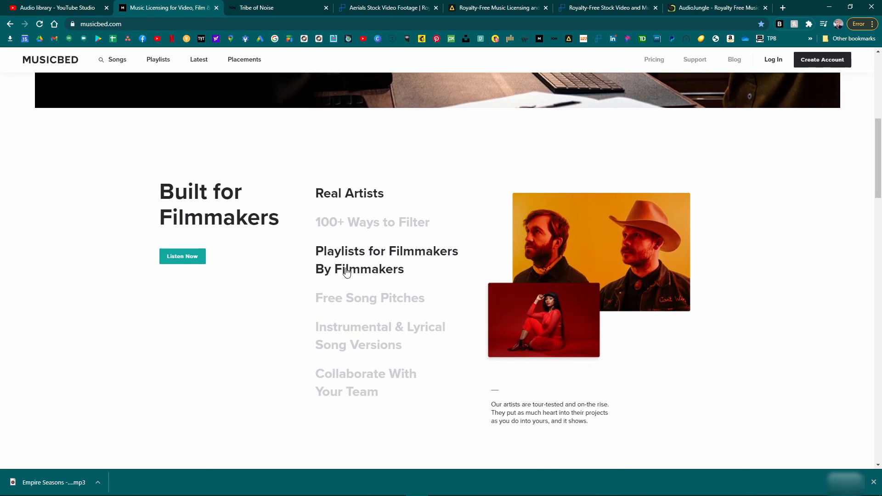
pyautogui.scroll(-5, 340, 272)
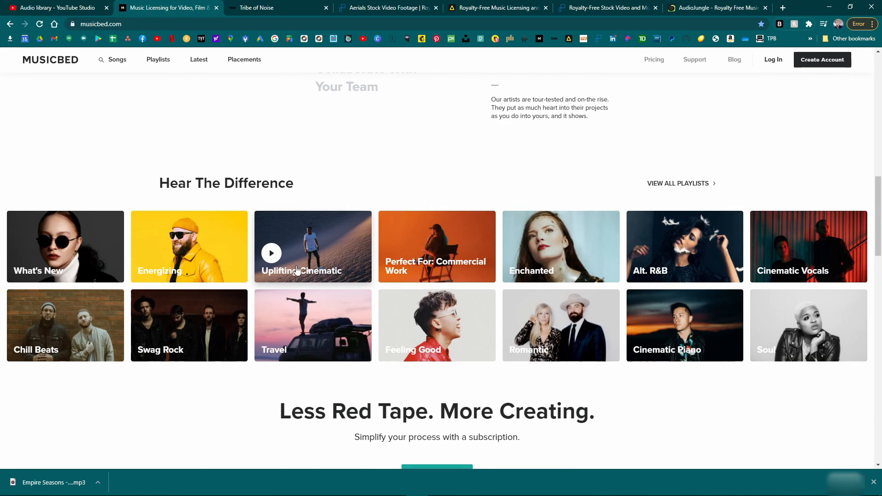
pyautogui.scroll(14, 294, 273)
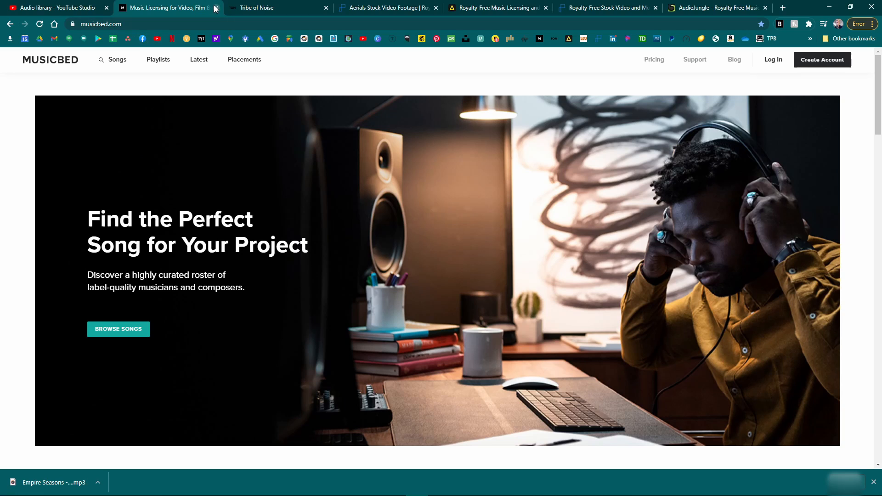
# - Close Musicbed and Tribe of Noise, and look over Pond5's aerials footage and the explanation of its Membership filter
pyautogui.click(217, 7)
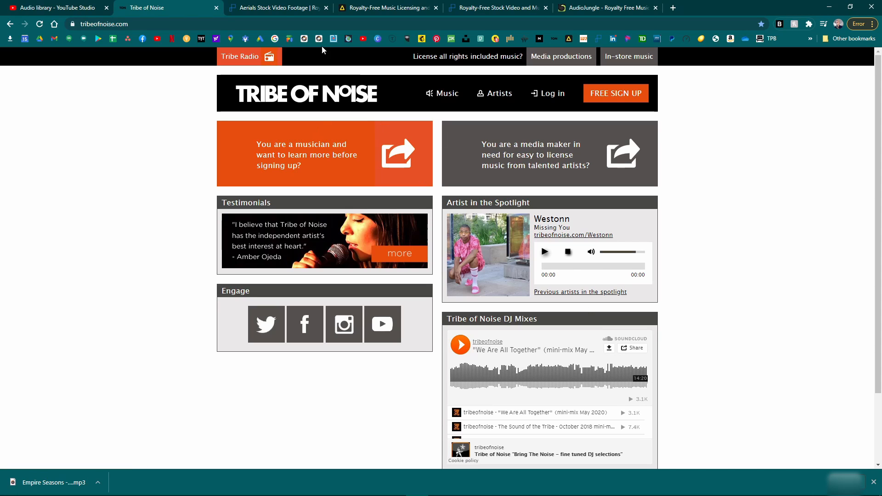
pyautogui.click(216, 8)
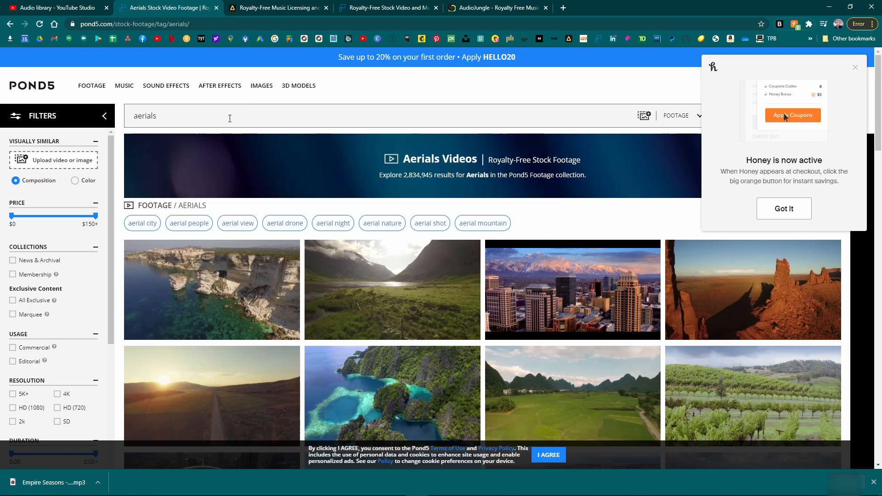
pyautogui.moveTo(195, 88)
pyautogui.moveTo(352, 287)
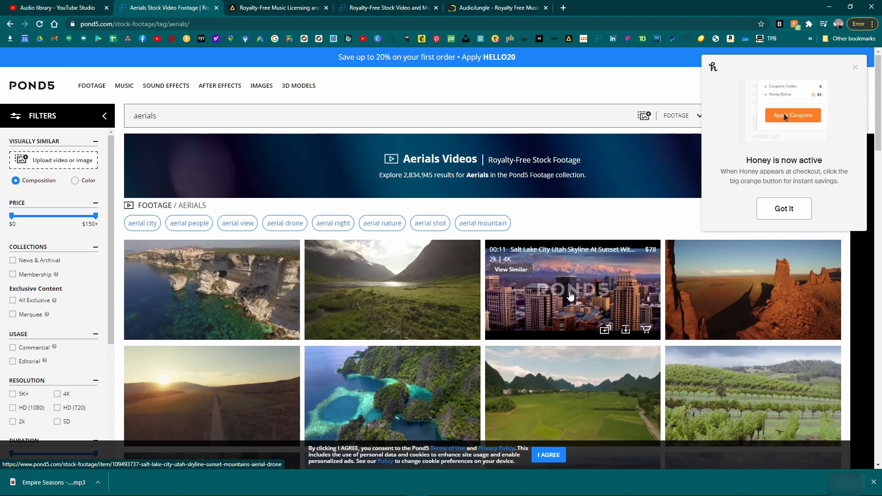
pyautogui.moveTo(740, 287)
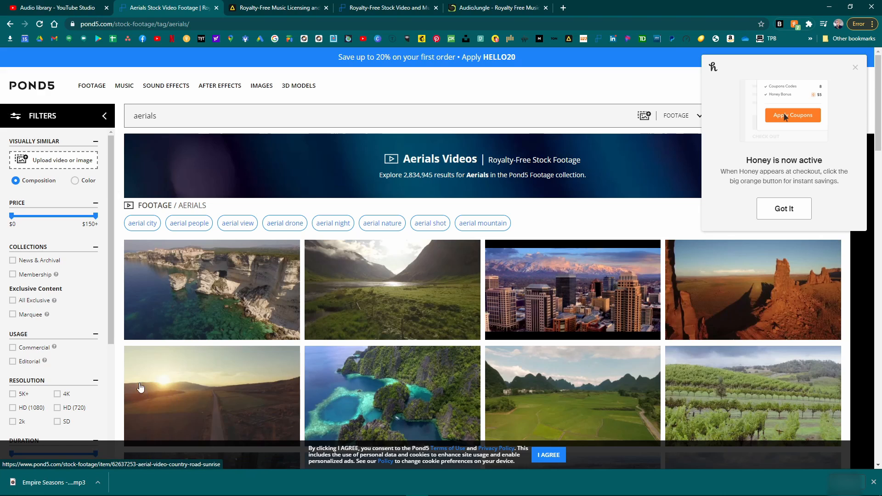
pyautogui.moveTo(311, 378)
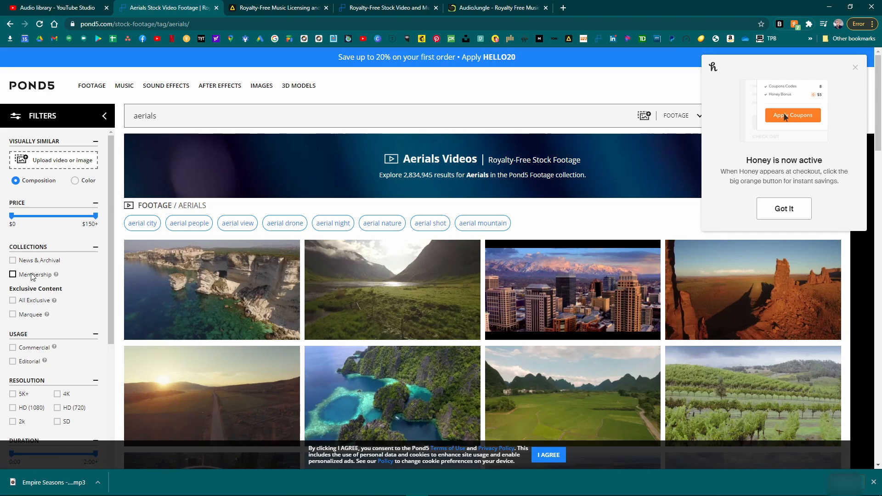
pyautogui.moveTo(57, 277)
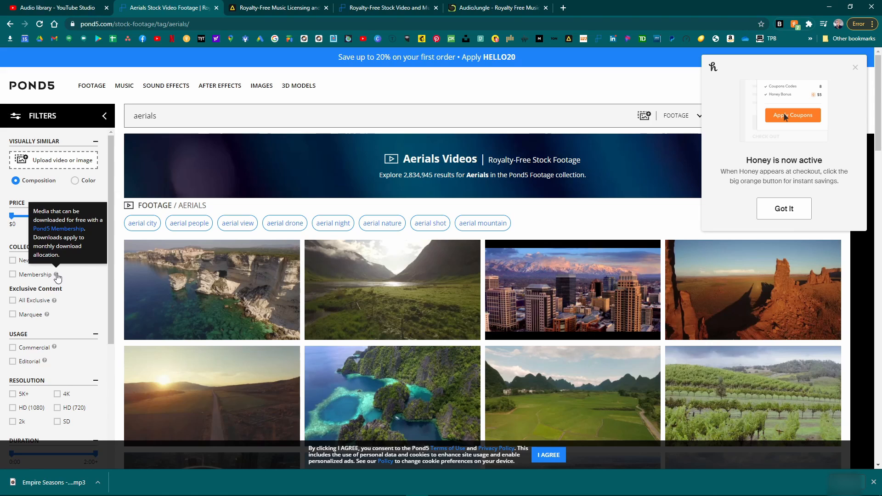
# - Dismiss the Honey notice and preview the details and prices of several aerial clips on Pond5
pyautogui.click(855, 68)
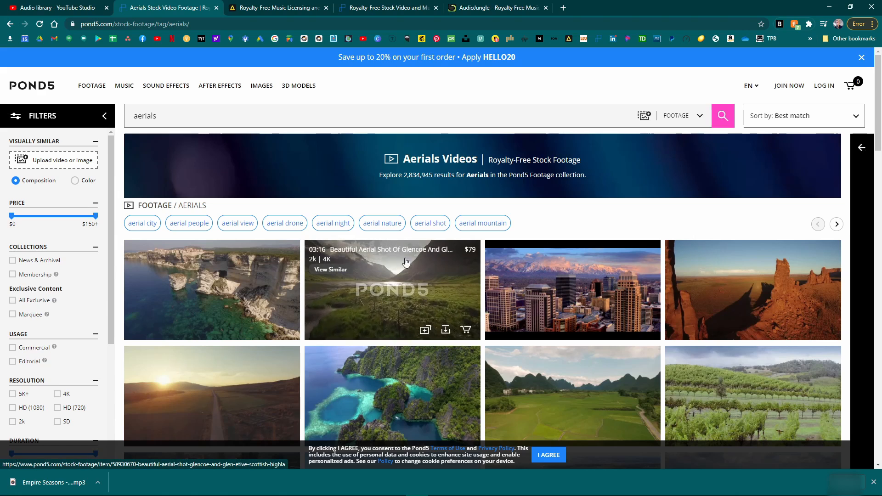
pyautogui.moveTo(509, 321)
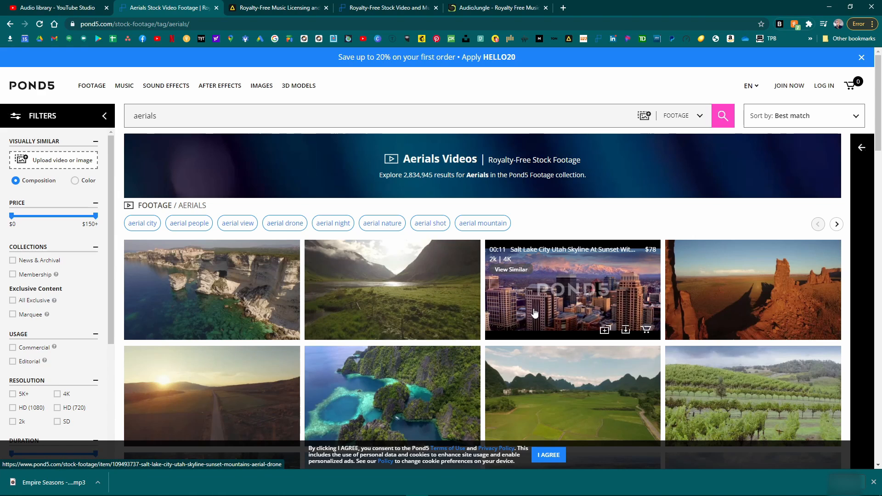
pyautogui.moveTo(259, 312)
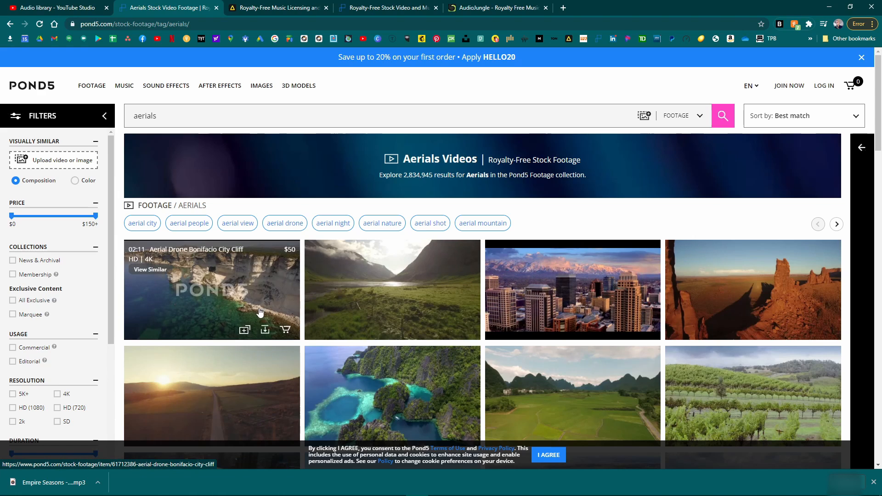
# - Close Pond5, Artlist and the remaining royalty-free stock site, and bring up AudioJungle with its search field active
pyautogui.click(216, 8)
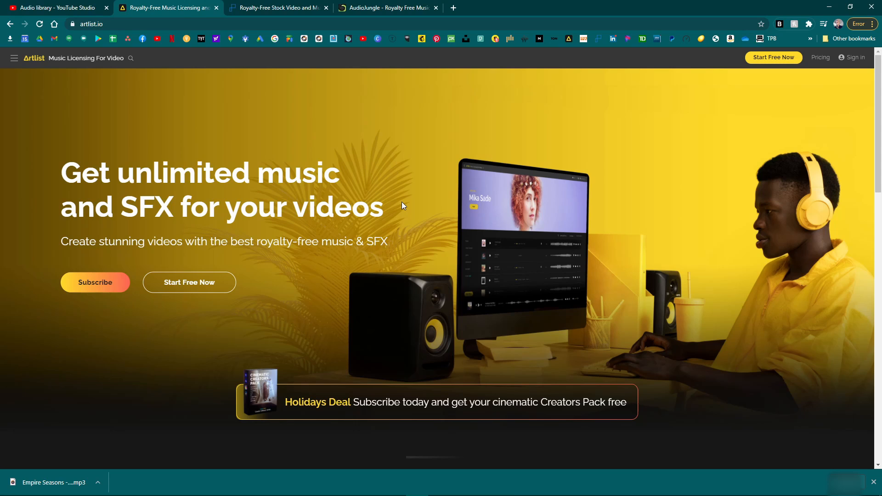
pyautogui.click(217, 8)
pyautogui.click(217, 8)
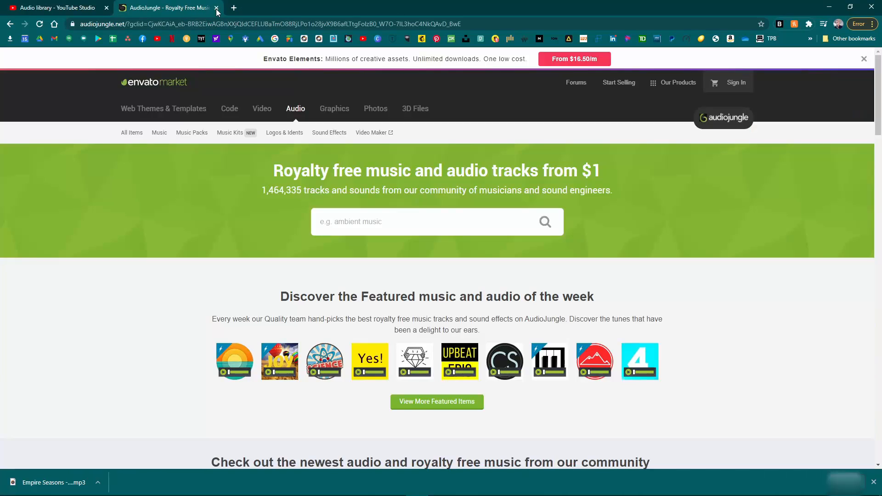
pyautogui.click(436, 212)
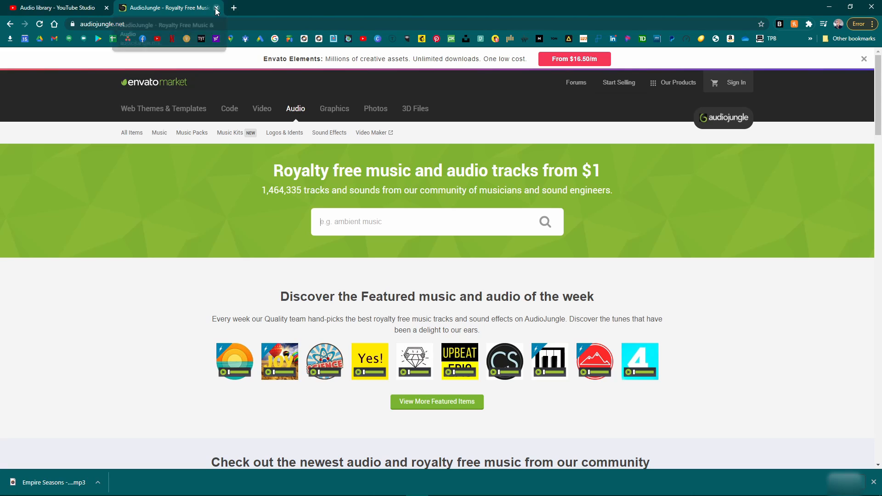
# - Open the bookmarked Pixabay, Unsplash and Pexels sites, each in its own new tab
pyautogui.click(234, 8)
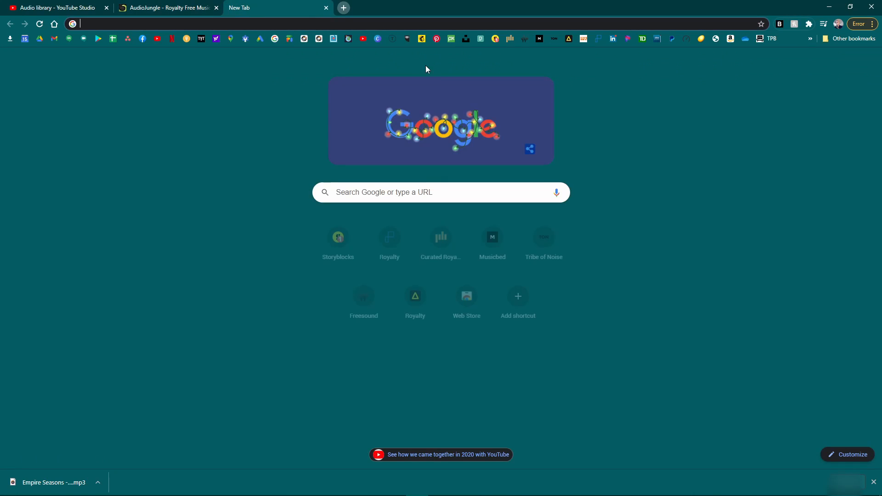
pyautogui.click(451, 39)
pyautogui.click(344, 8)
pyautogui.click(466, 40)
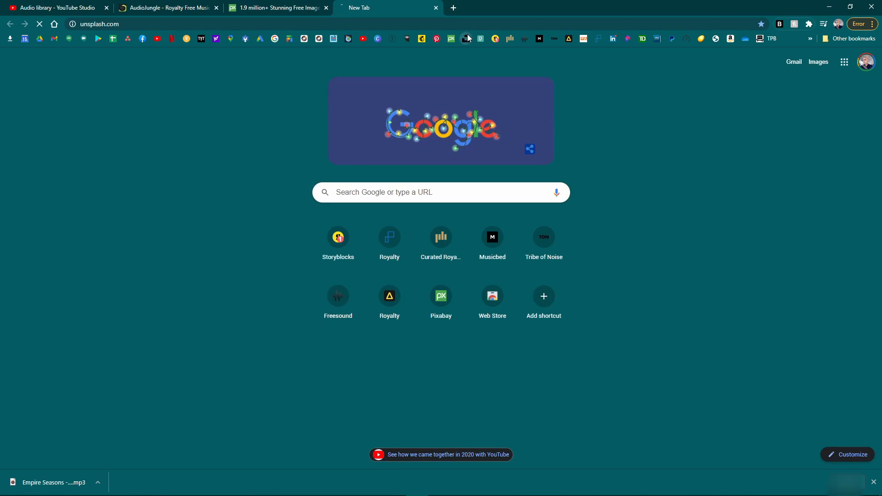
pyautogui.hotkey('ctrl', 't')
pyautogui.click(481, 39)
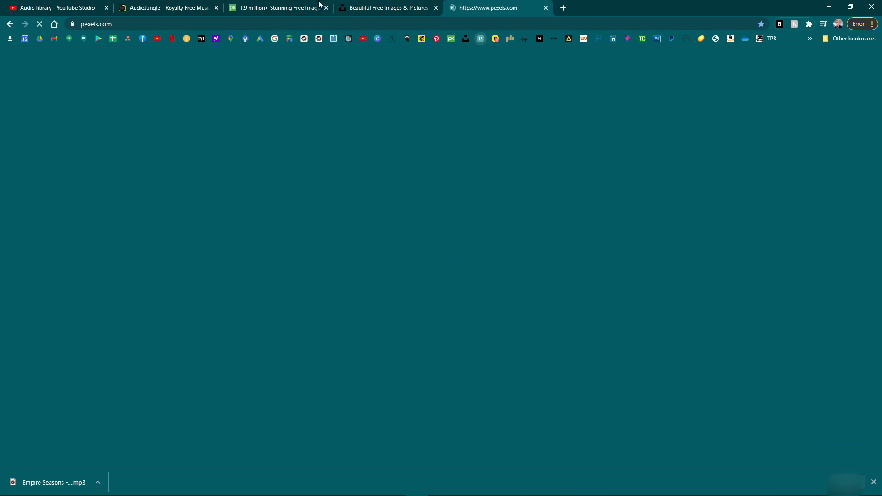
# - Compare the Pixabay, Unsplash and Pexels home pages by switching between them, ending on Pixabay
pyautogui.click(260, 9)
pyautogui.click(370, 5)
pyautogui.click(459, 6)
pyautogui.click(294, 6)
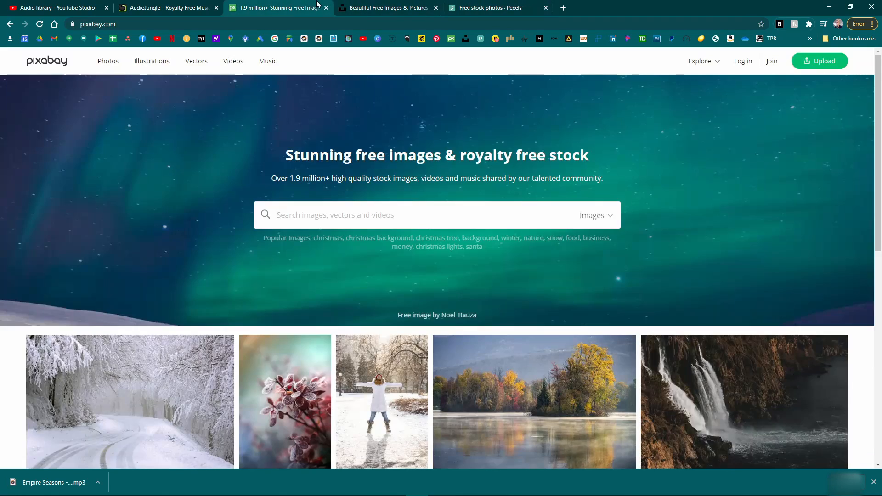
pyautogui.click(399, 6)
pyautogui.click(483, 6)
pyautogui.click(316, 5)
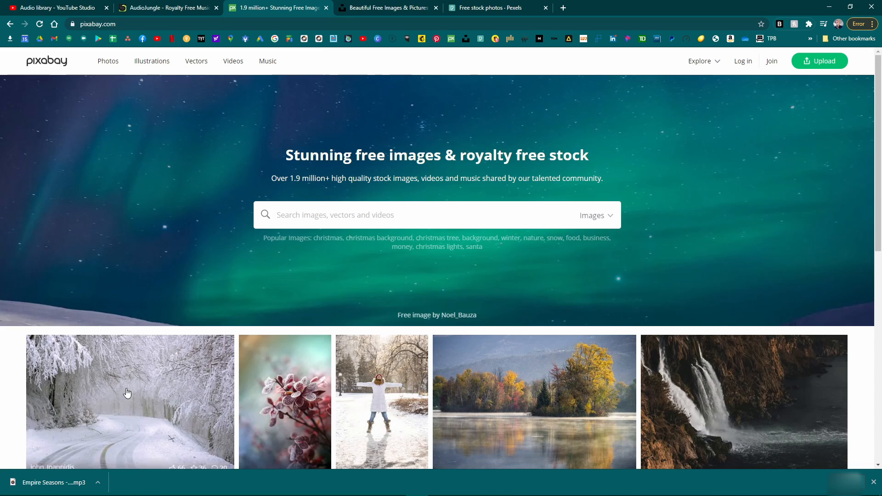
# - Look over Pixabay's featured images, and view the Unsplash and Pexels home pages in turn
pyautogui.scroll(-3, 338, 404)
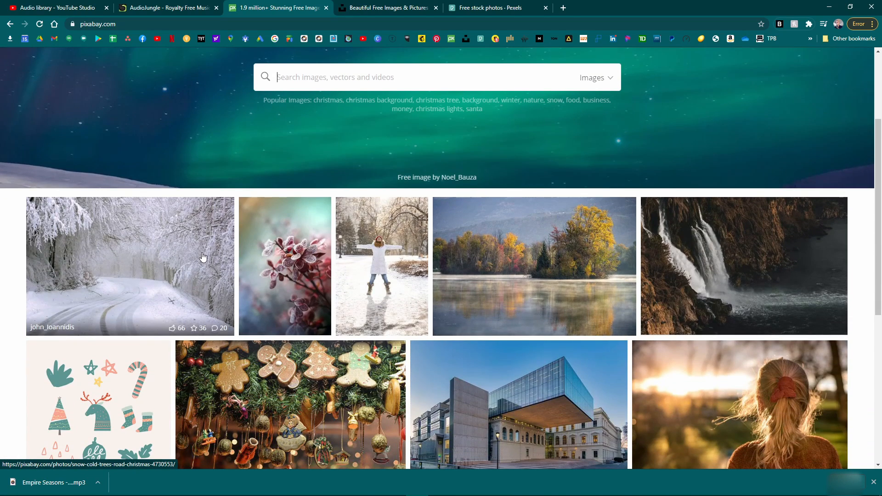
pyautogui.scroll(3, 422, 252)
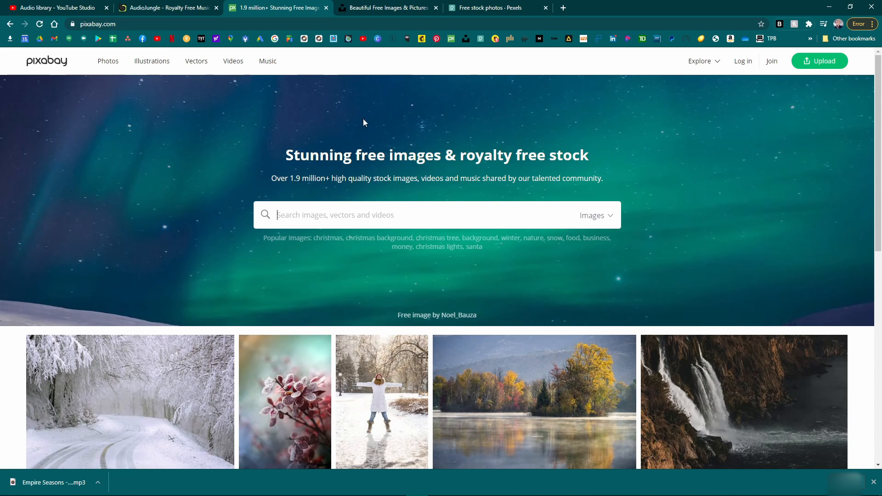
pyautogui.click(374, 8)
pyautogui.click(293, 4)
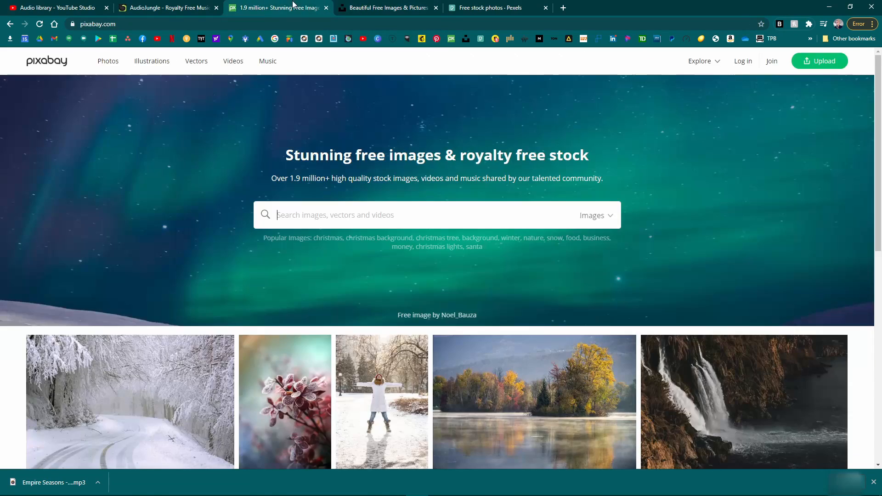
pyautogui.click(374, 7)
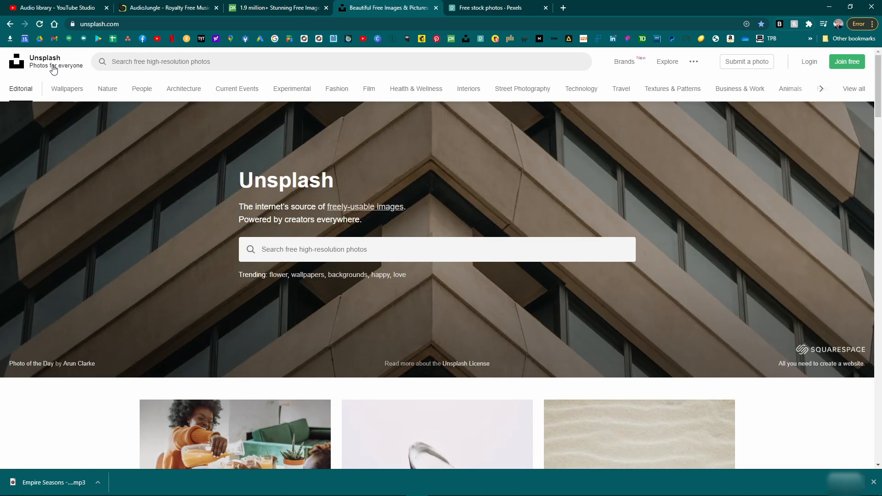
pyautogui.hotkey('ctrl', 'Tab')
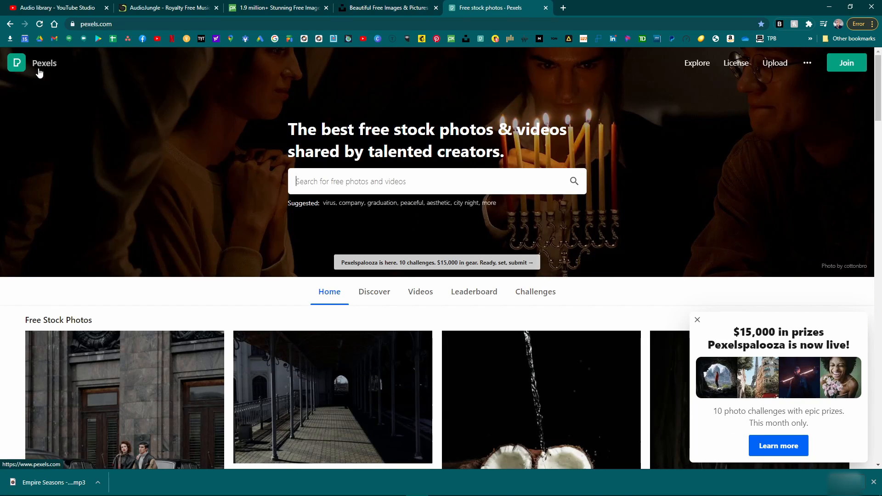
# - Close Pixabay, Unsplash, Pexels, AudioJungle and the YouTube Studio Audio library to return to the desktop
pyautogui.click(326, 8)
pyautogui.click(326, 8)
pyautogui.click(326, 8)
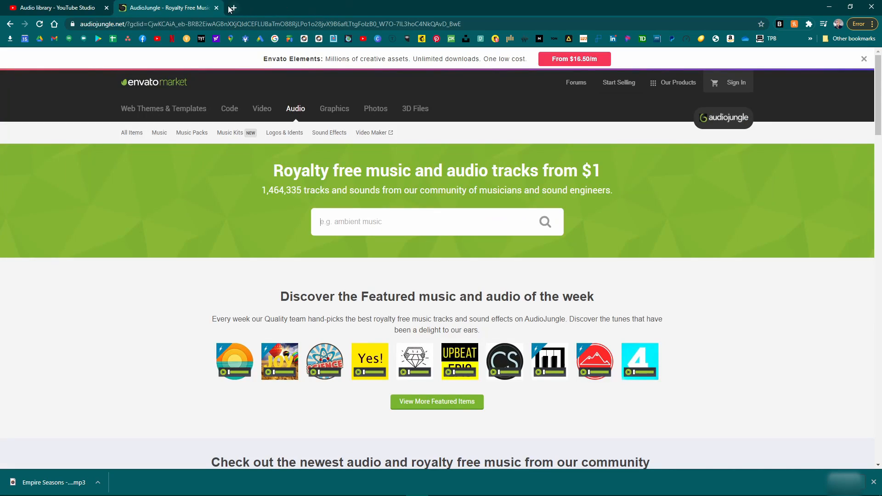
pyautogui.click(216, 8)
pyautogui.click(106, 8)
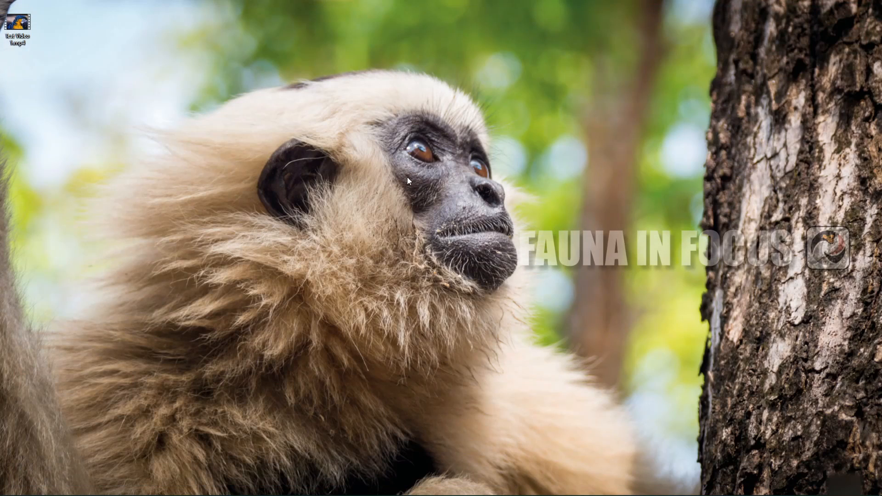
# - Delete the video file from the desktop
pyautogui.moveTo(14, 22); pyautogui.dragTo(846, 15)
pyautogui.click(847, 45)
pyautogui.press('Delete')
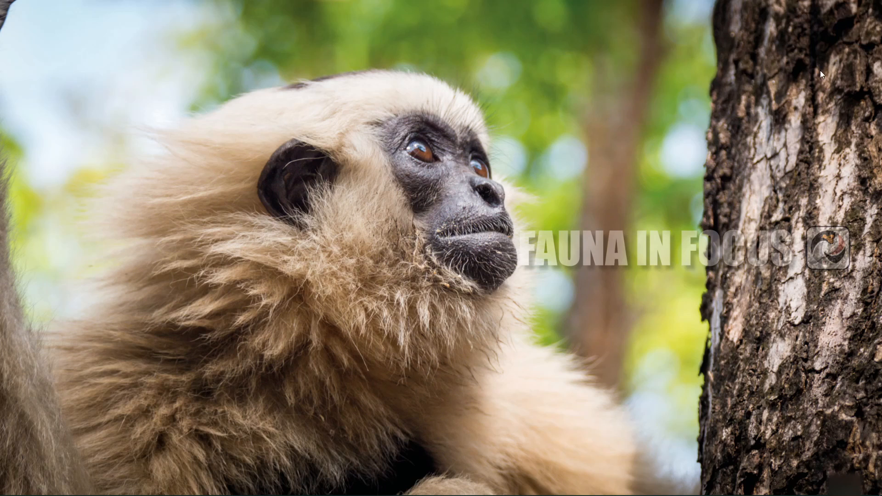
# - Check the Windows notifications and bring up the Downloads folder in File Explorer
pyautogui.moveTo(804, 495)
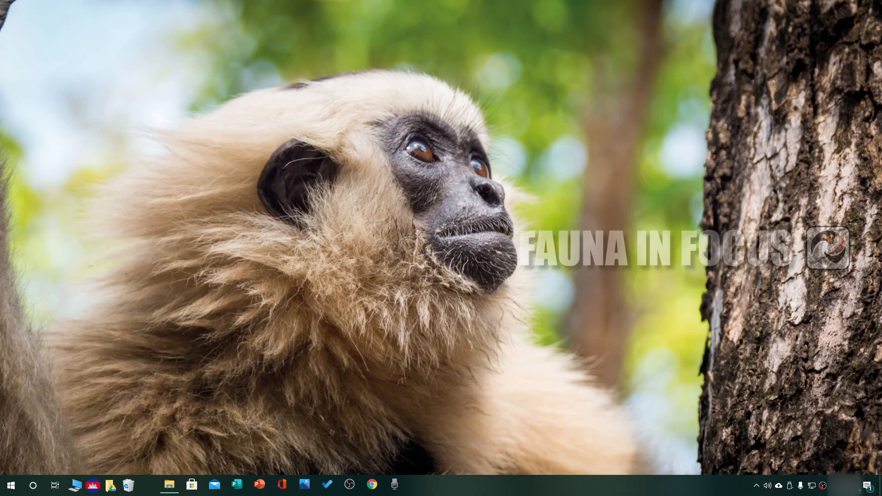
pyautogui.click(873, 489)
pyautogui.click(509, 379)
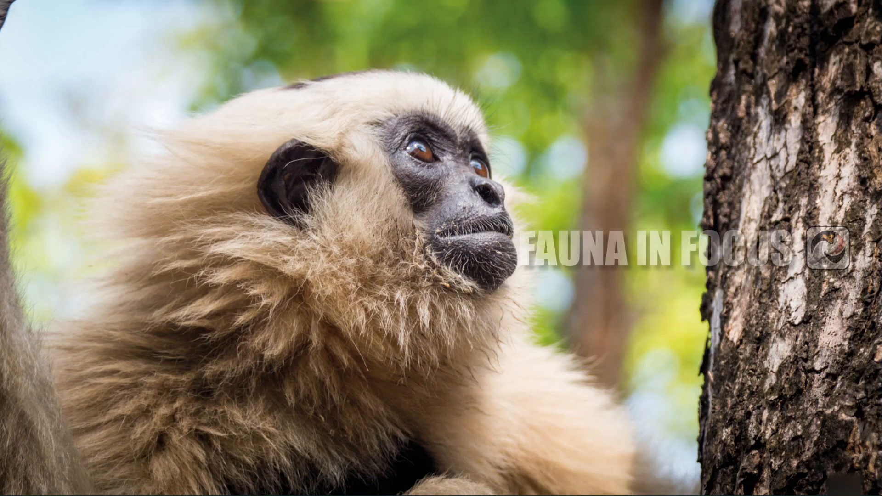
pyautogui.moveTo(826, 494)
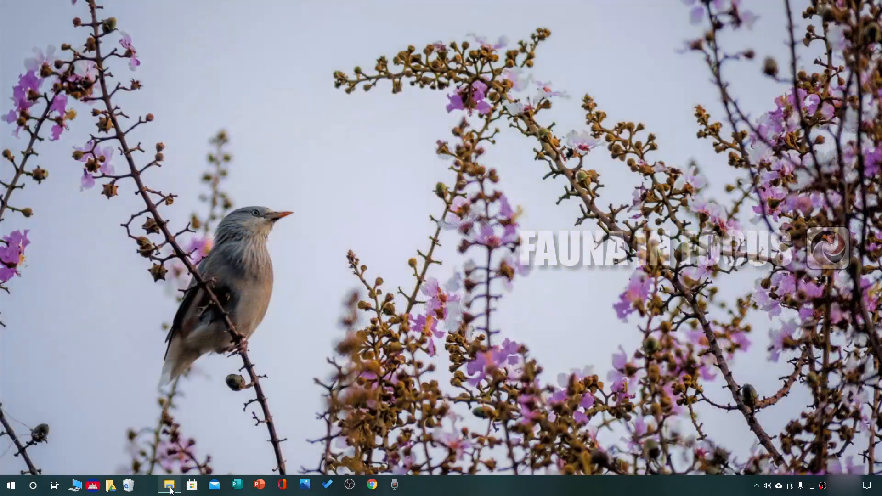
pyautogui.click(170, 486)
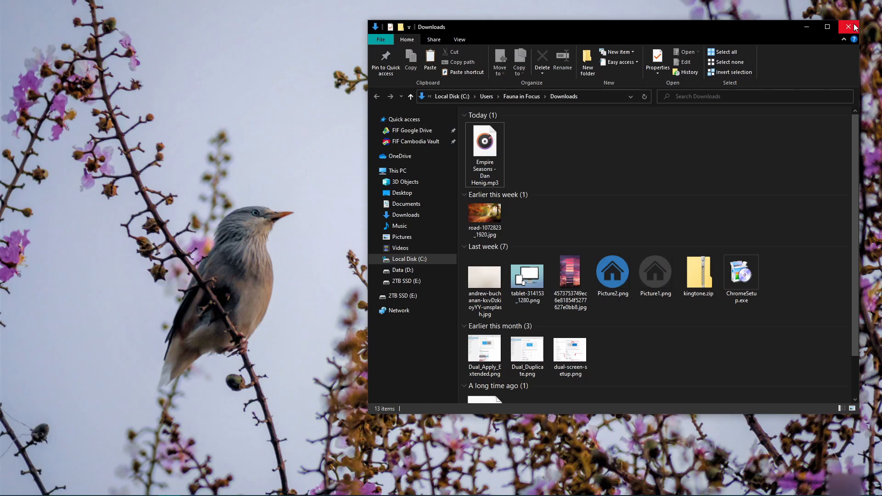